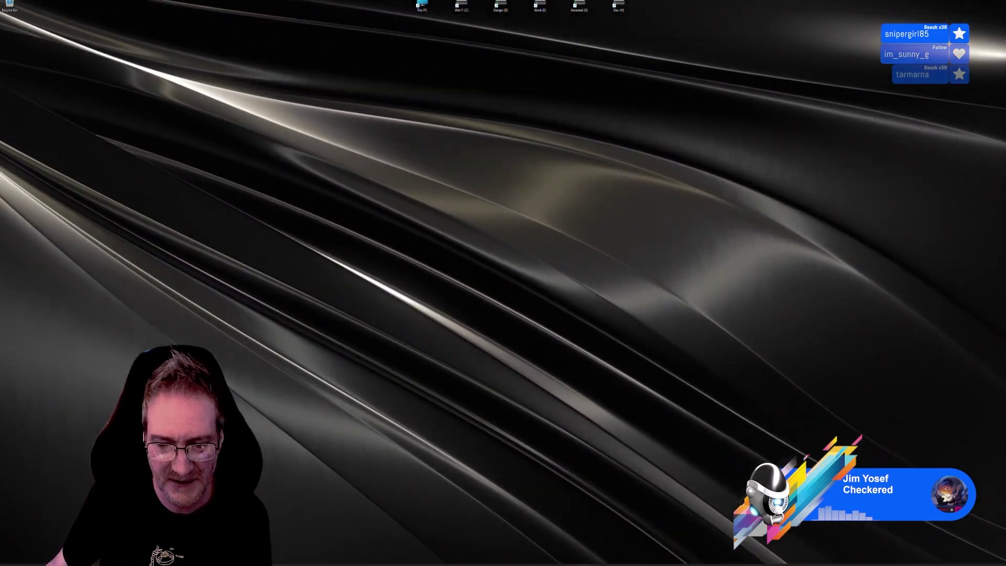
- Switch to Unreal Engine and examine the fountain hall's interior and the backs of its walls for gaps that let light in
click(587, 565)
key(w)
right_drag(554, 331, 650, 336)
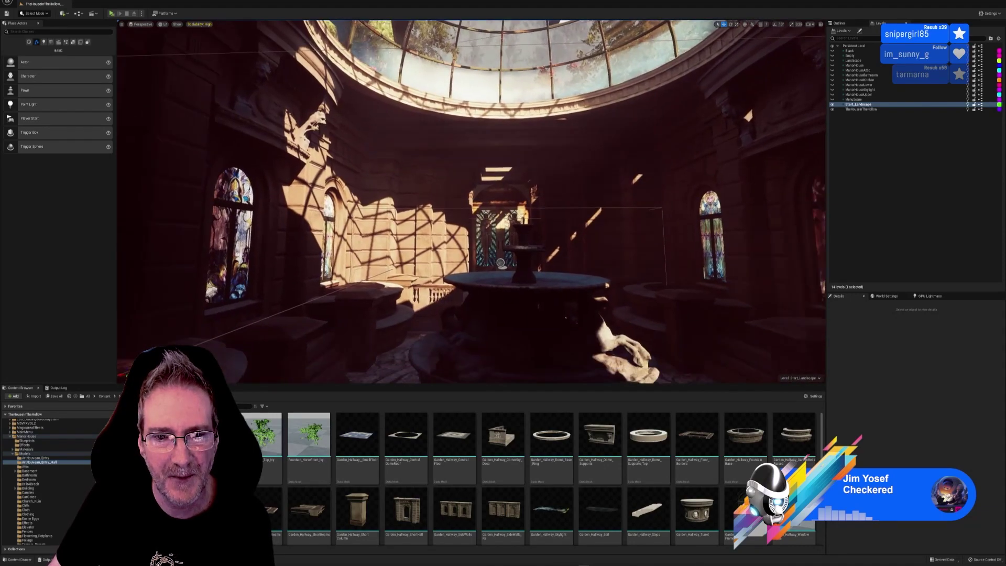
key(w)
right_drag(470, 202, 654, 205)
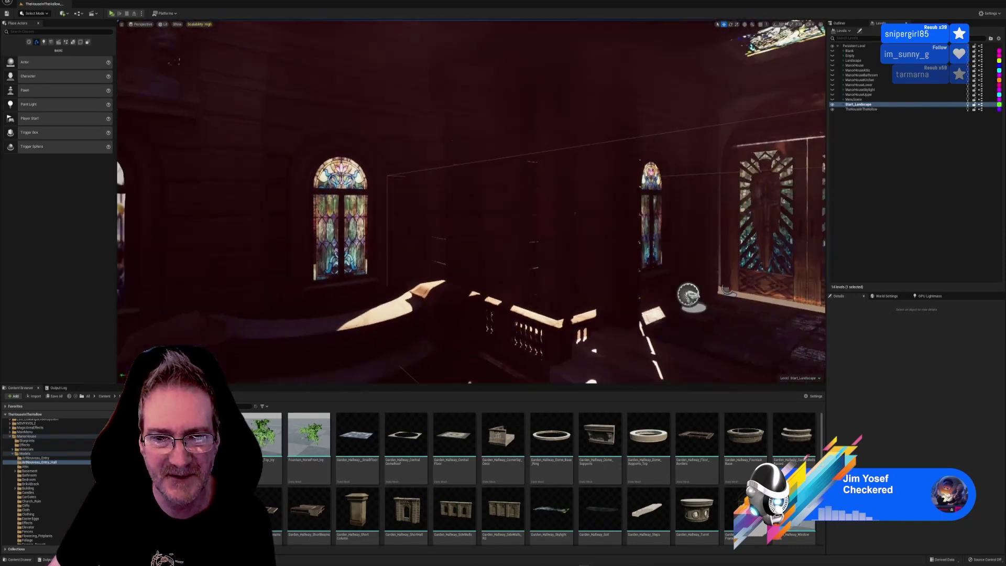
right_drag(470, 201, 743, 207)
key(w)
key(w)
key(s)
right_drag(472, 234, 429, 233)
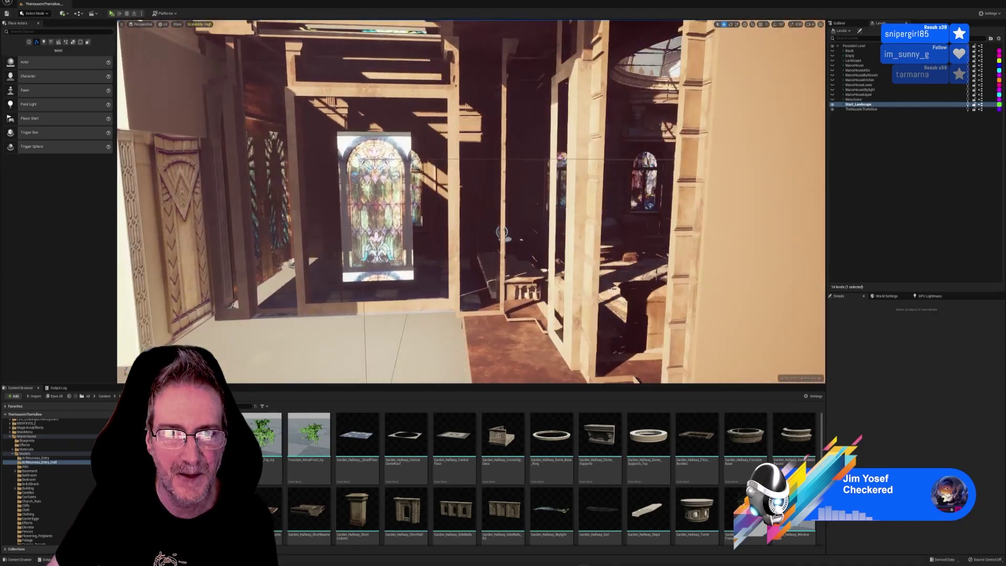
right_drag(430, 233, 461, 226)
key(w)
right_drag(398, 234, 407, 253)
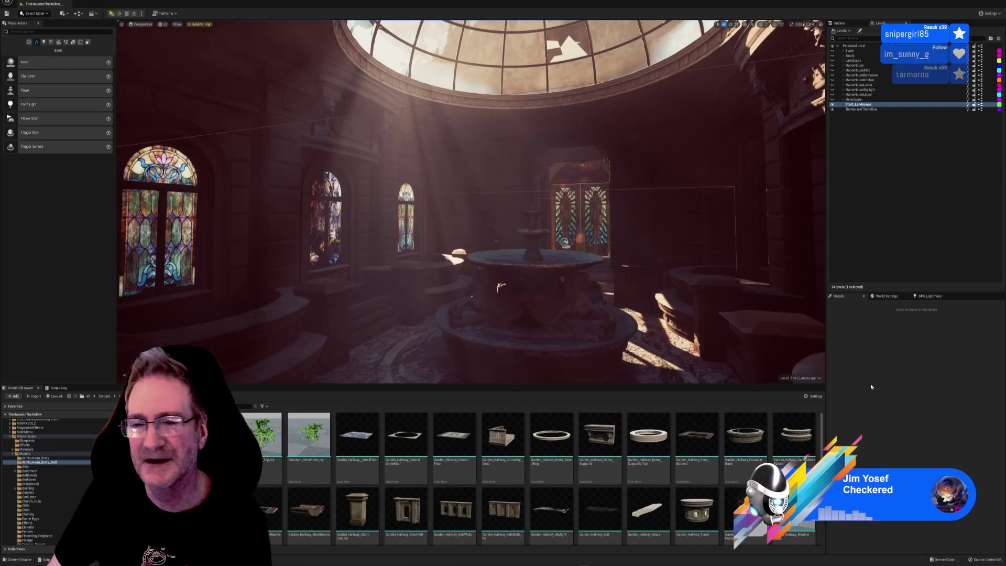
- Examine the glass dome above the fountain and the sunlight falling on the hall's walls
right_drag(408, 253, 346, 190)
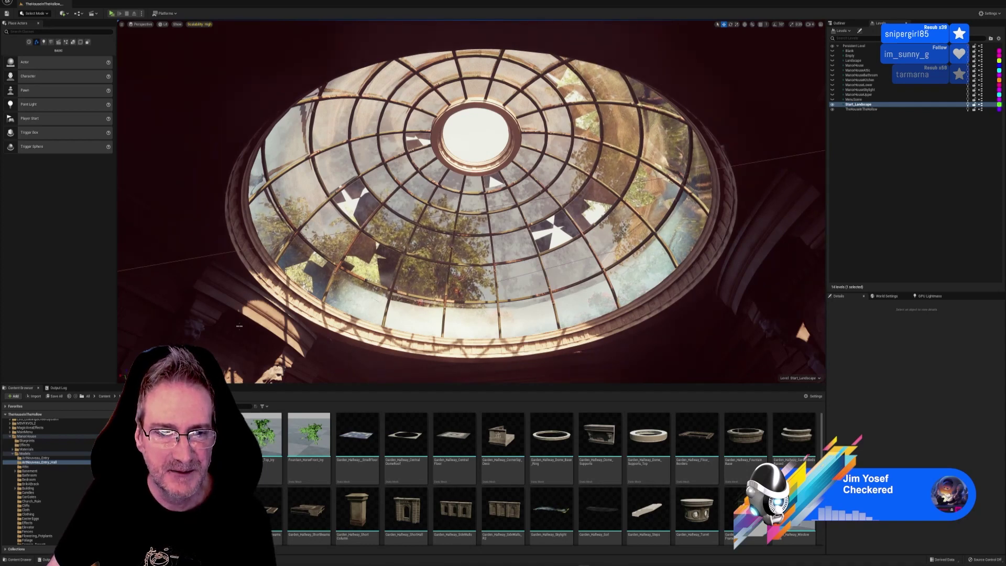
right_drag(470, 202, 618, 189)
key(w)
key(s)
right_drag(461, 225, 684, 119)
key(w)
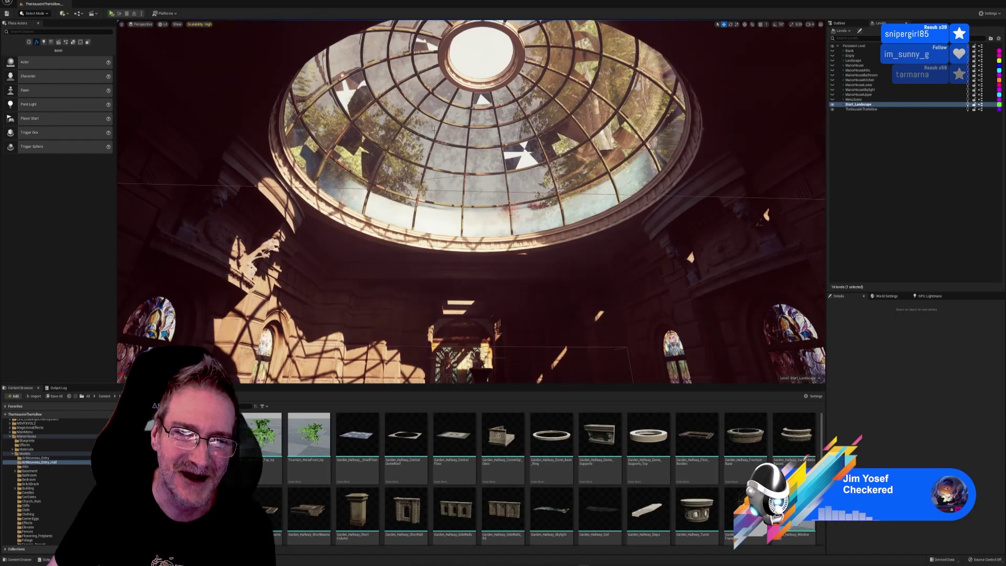
right_drag(448, 201, 448, 217)
right_drag(545, 291, 588, 274)
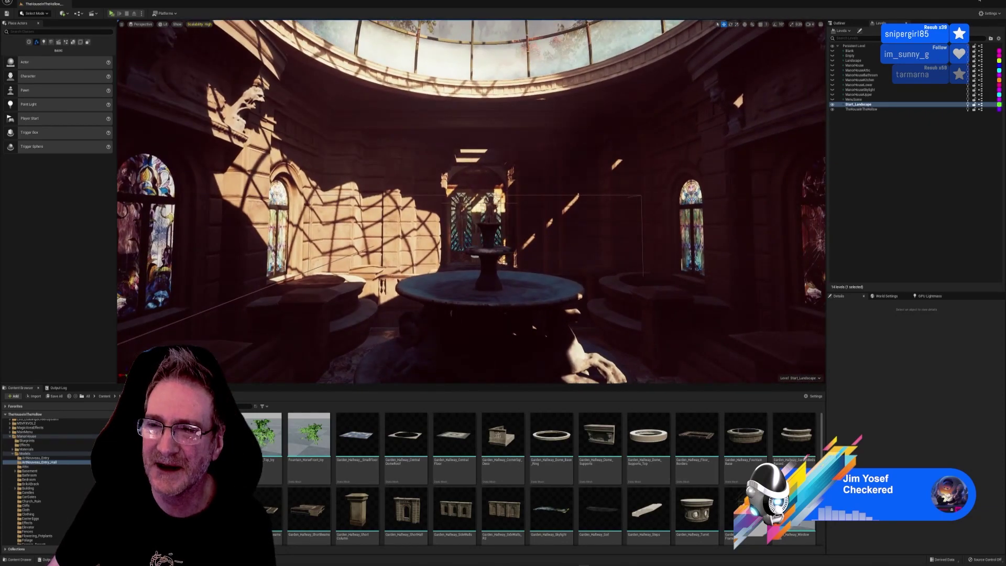
- Switch to 3ds Max, isolate the short wall section beside the golden doors and inspect its open back
click(980, 1)
click(563, 559)
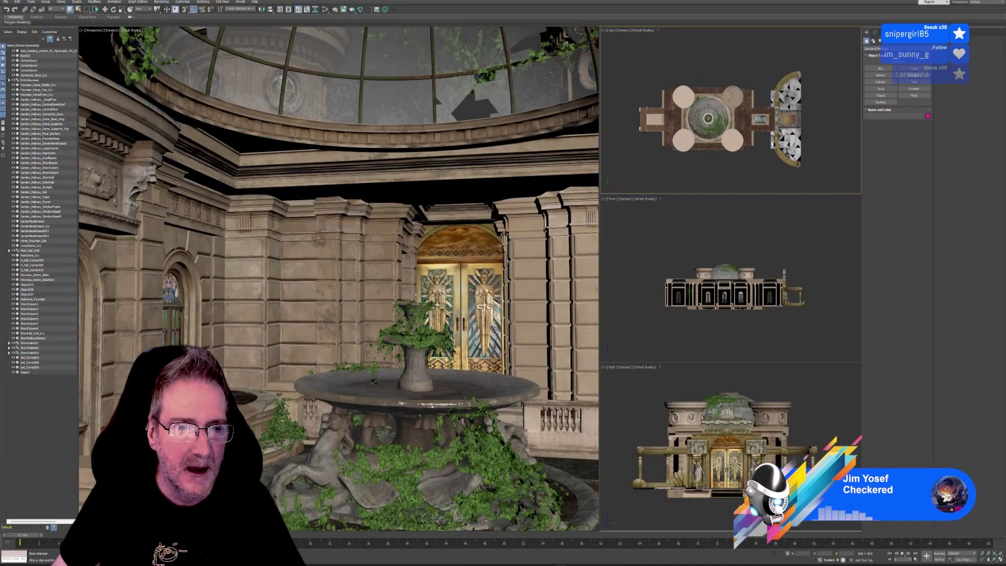
click(332, 285)
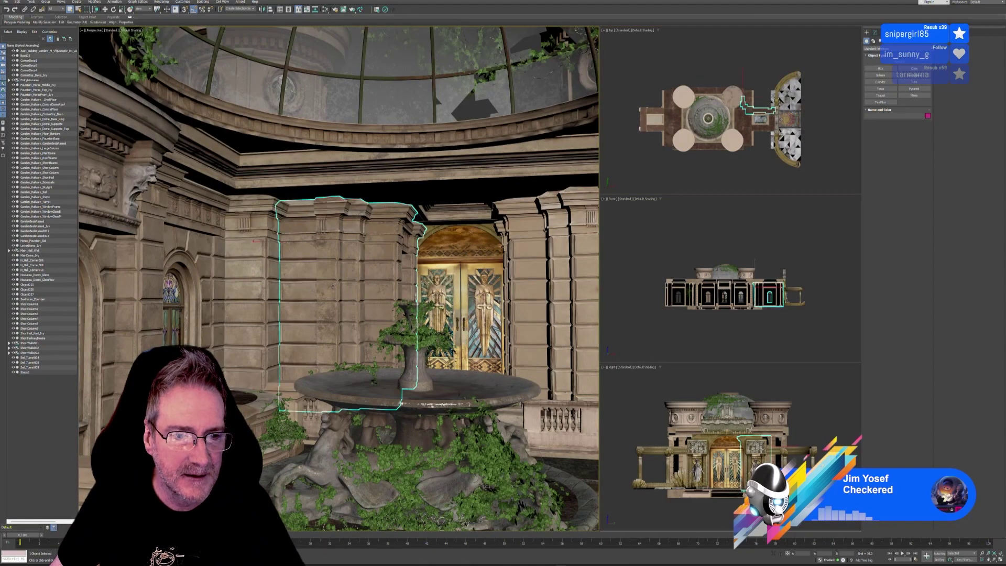
click(774, 554)
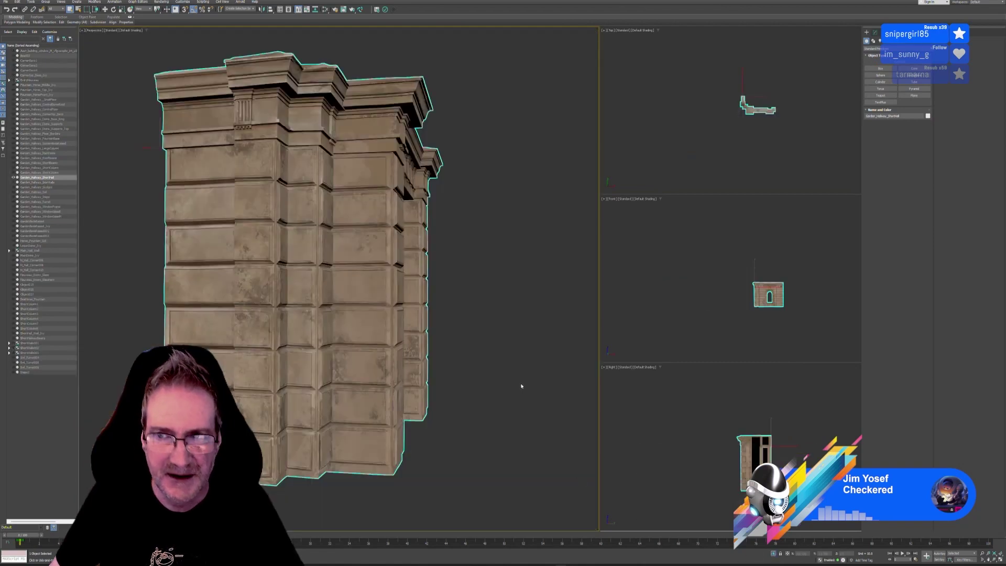
alt+middle_drag(457, 421, 526, 430)
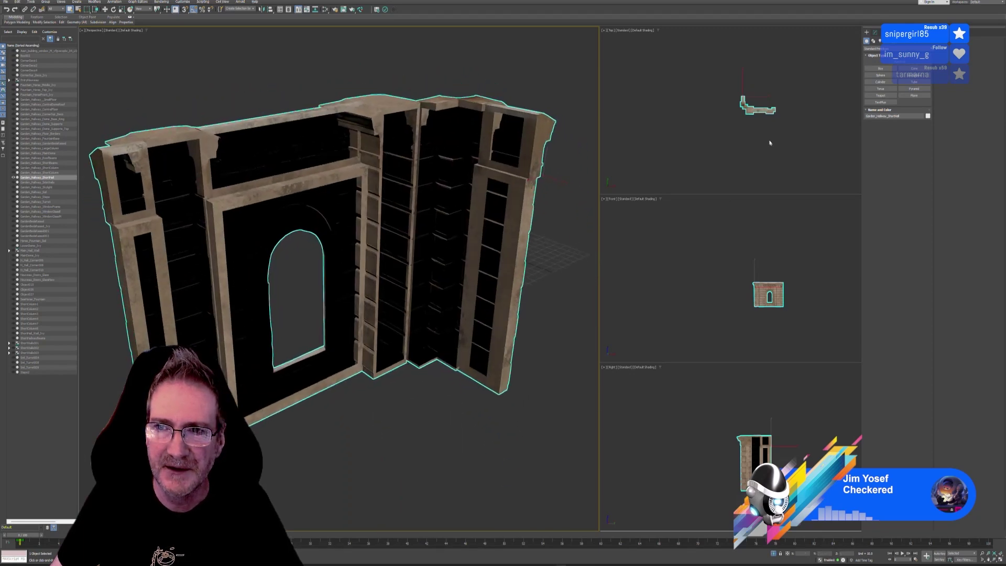
middle_drag(769, 142, 718, 142)
alt+middle_drag(451, 287, 441, 309)
middle_drag(743, 131, 748, 135)
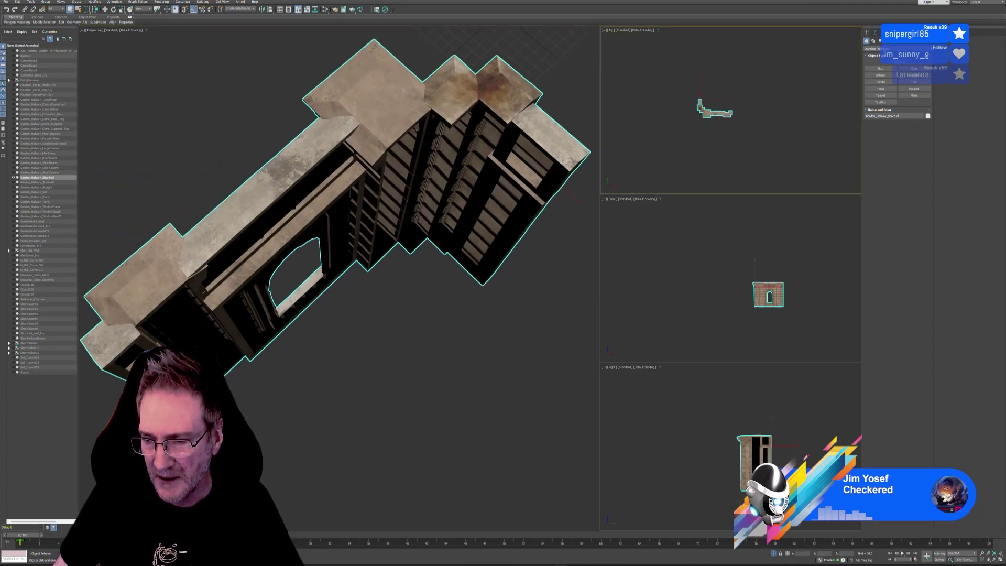
- Show the isolated wall section in a maximized top view
click(1001, 560)
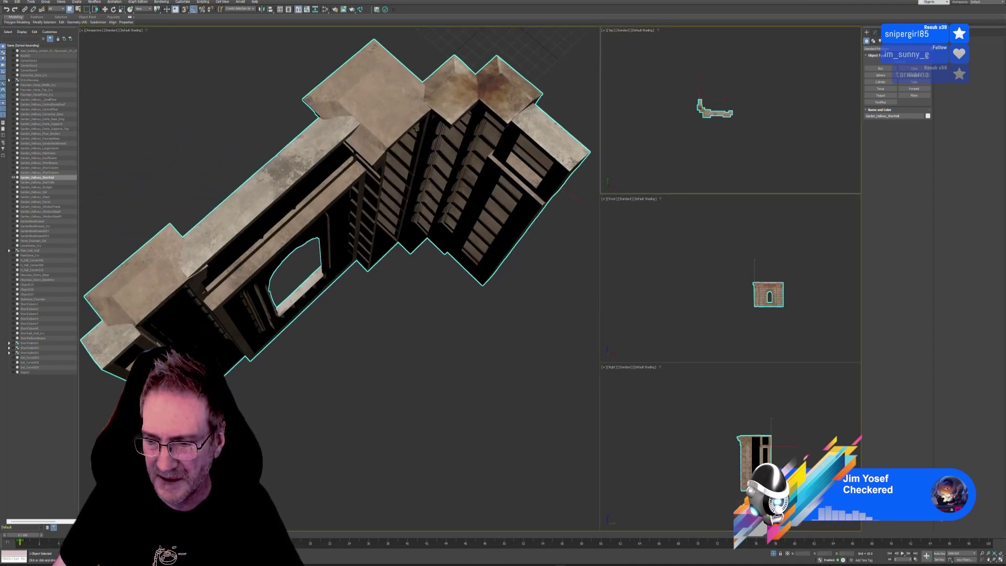
key(alt+w)
scroll(405, 304, up, 8)
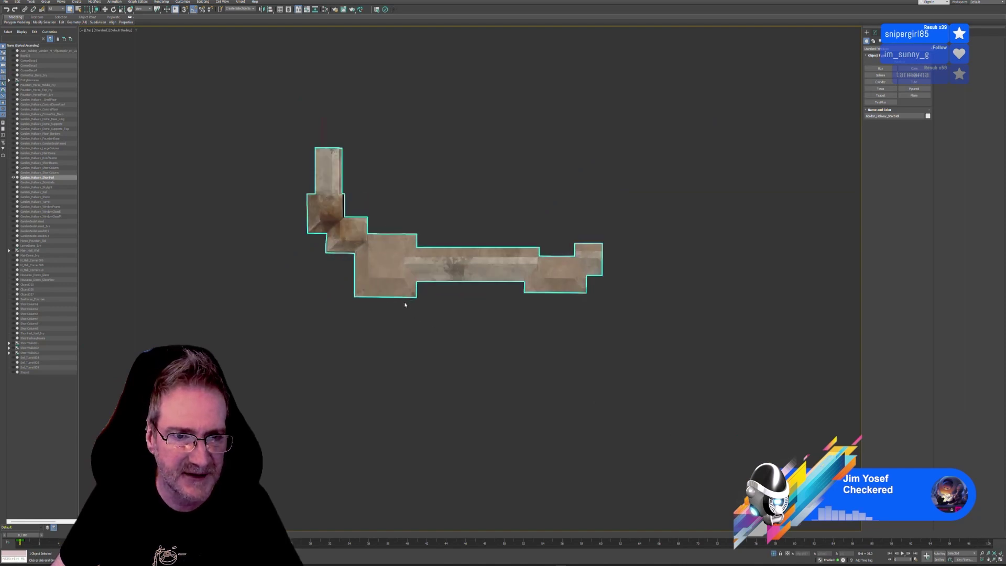
middle_drag(435, 200, 424, 254)
middle_drag(403, 204, 411, 218)
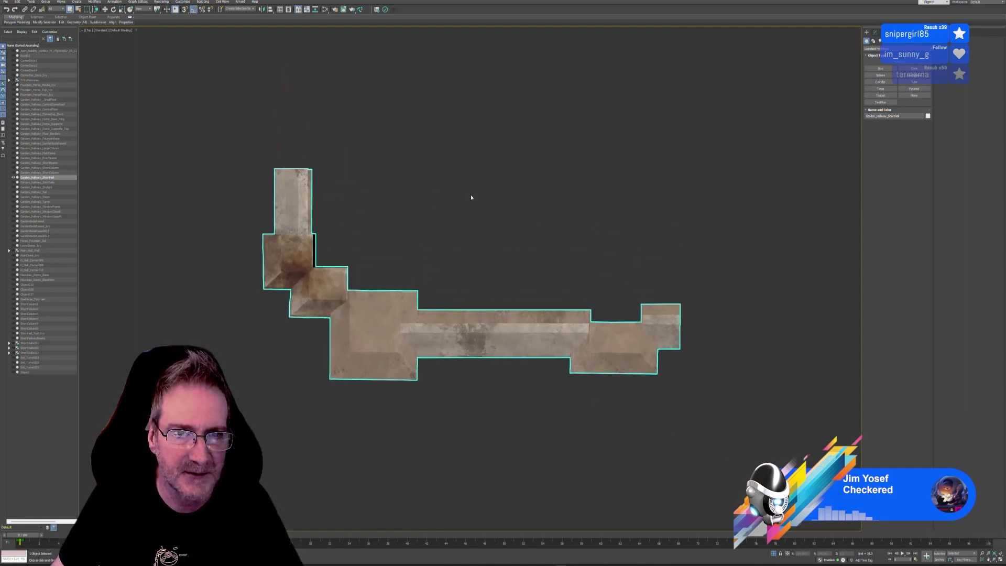
- Start a Line spline at the end of the wall's short arm and trace its stepped back edge to the long straight section
click(874, 41)
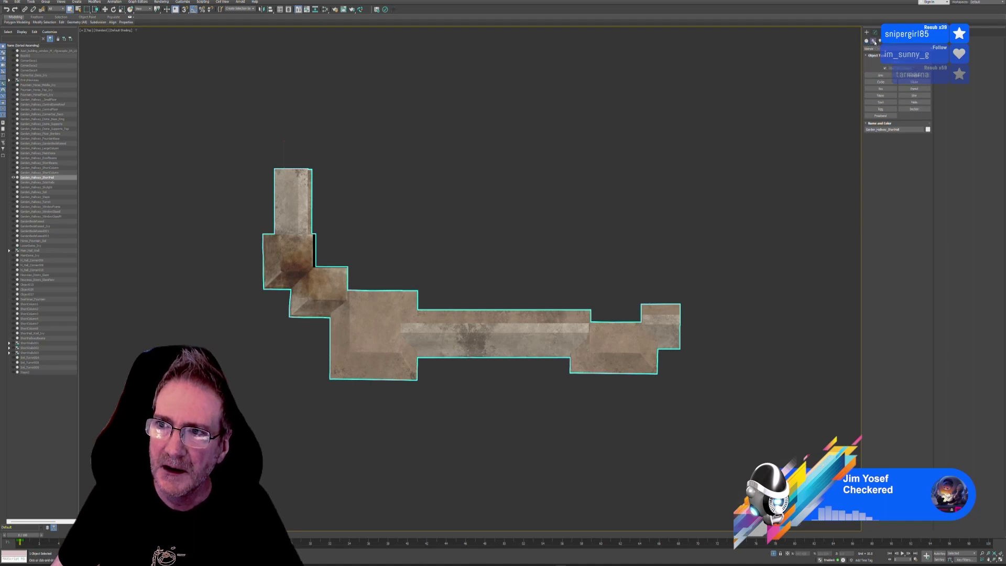
click(880, 75)
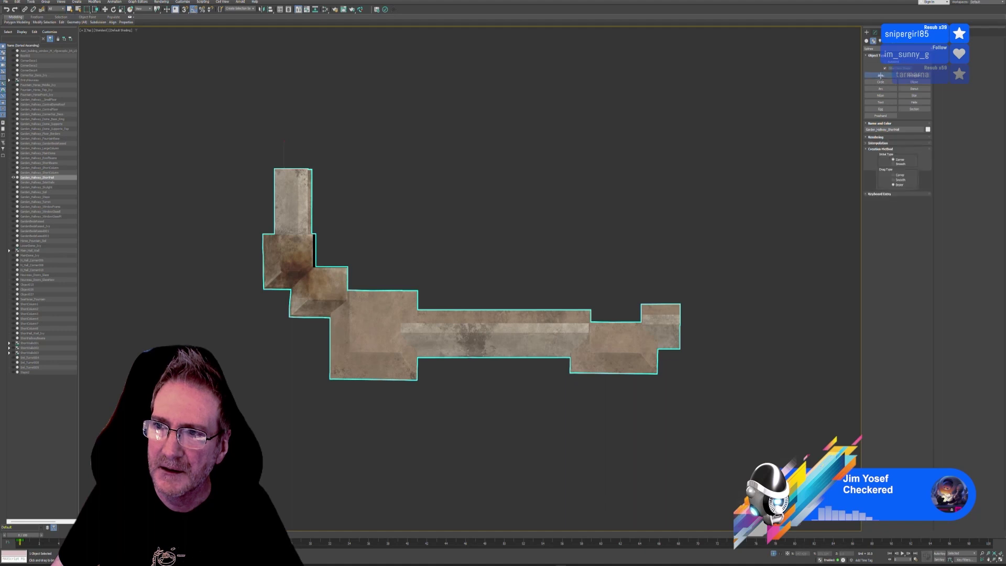
scroll(413, 180, up, 5)
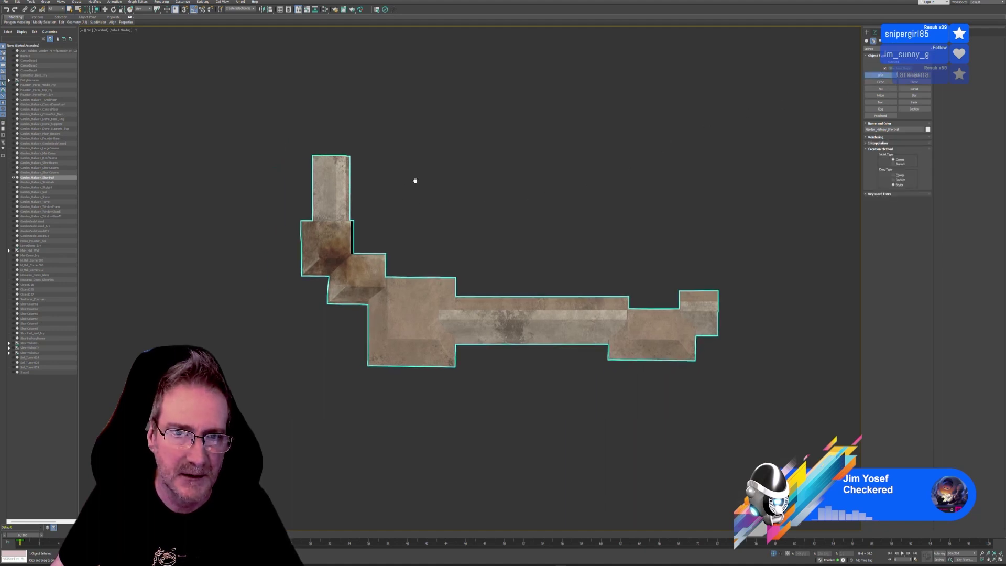
mouse_move(353, 160)
middle_down()
mouse_move(368, 173)
mouse_move(360, 162)
middle_up()
scroll(369, 172, up, 2)
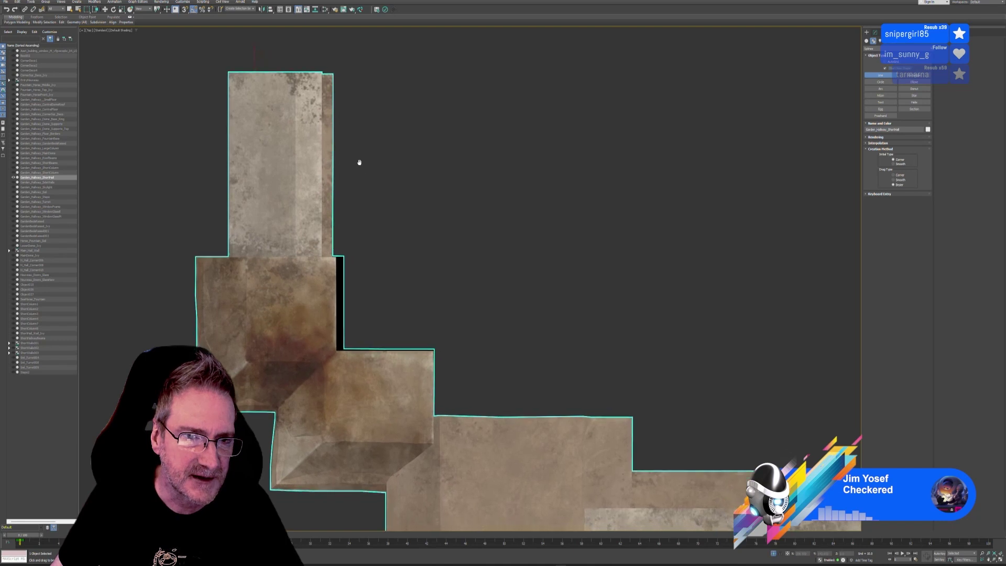
click(337, 73)
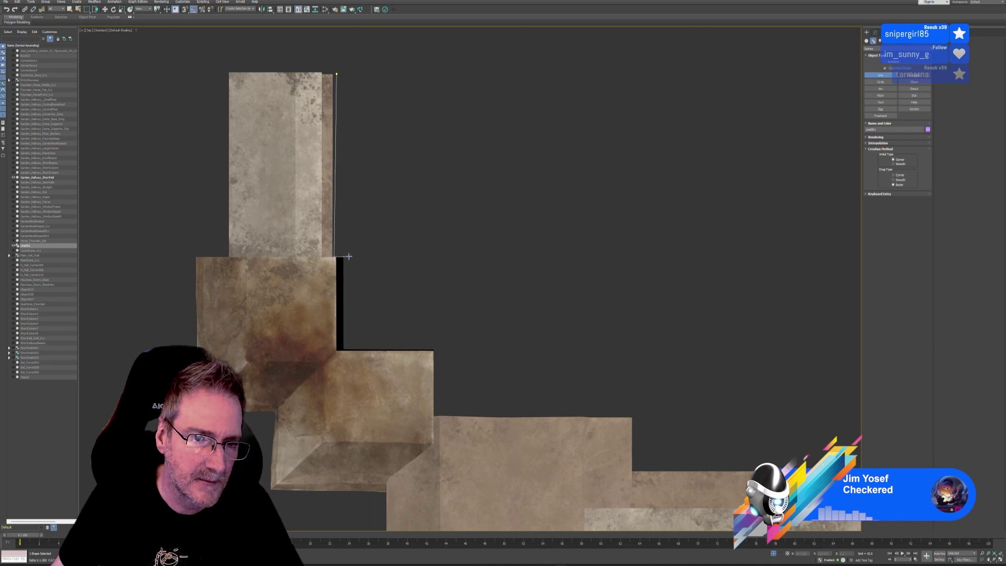
click(344, 257)
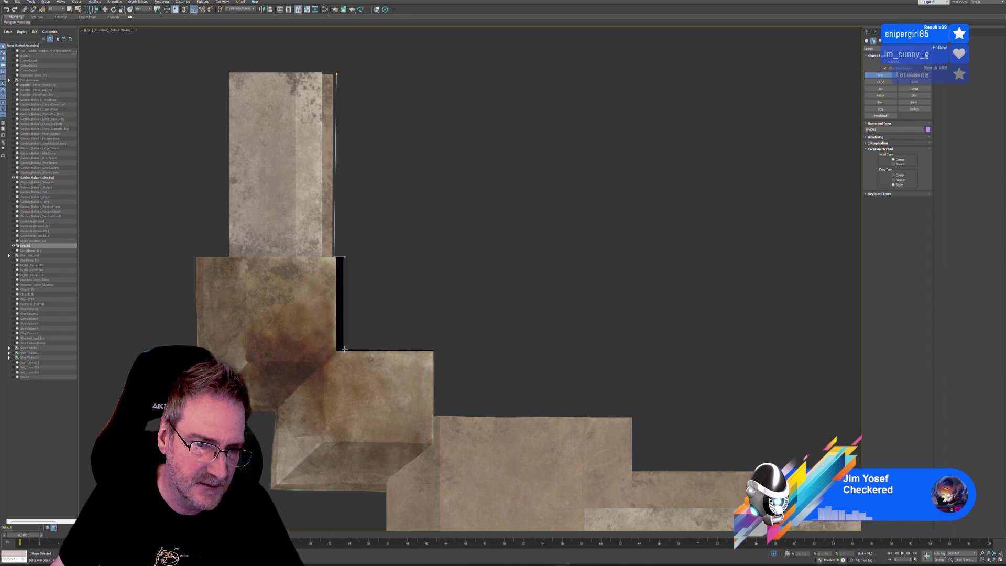
click(344, 348)
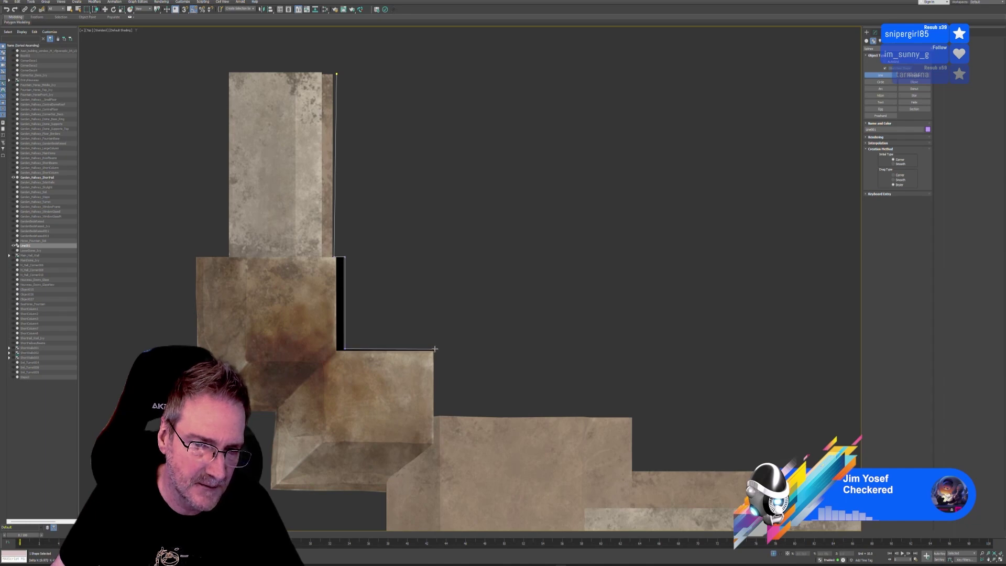
click(435, 349)
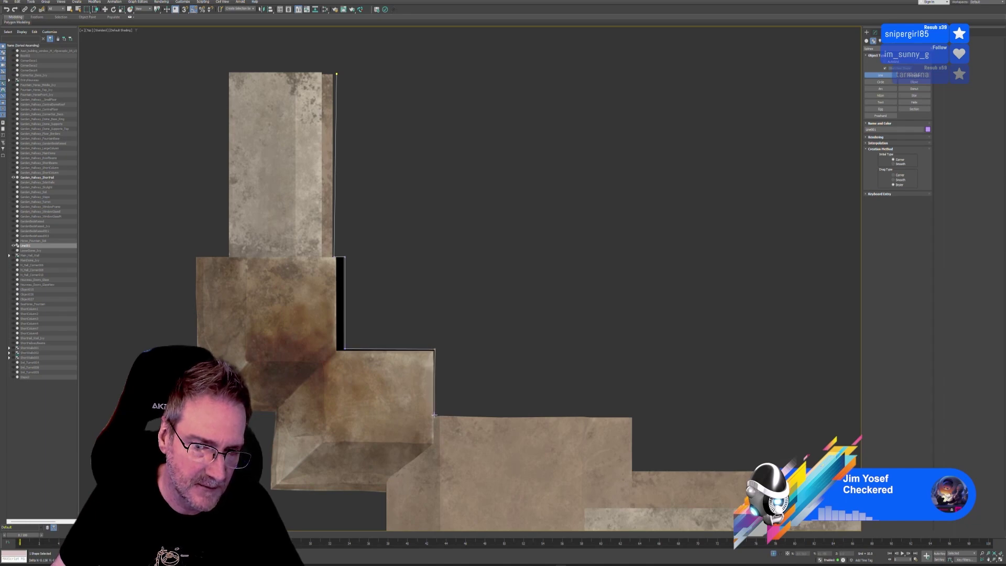
click(434, 416)
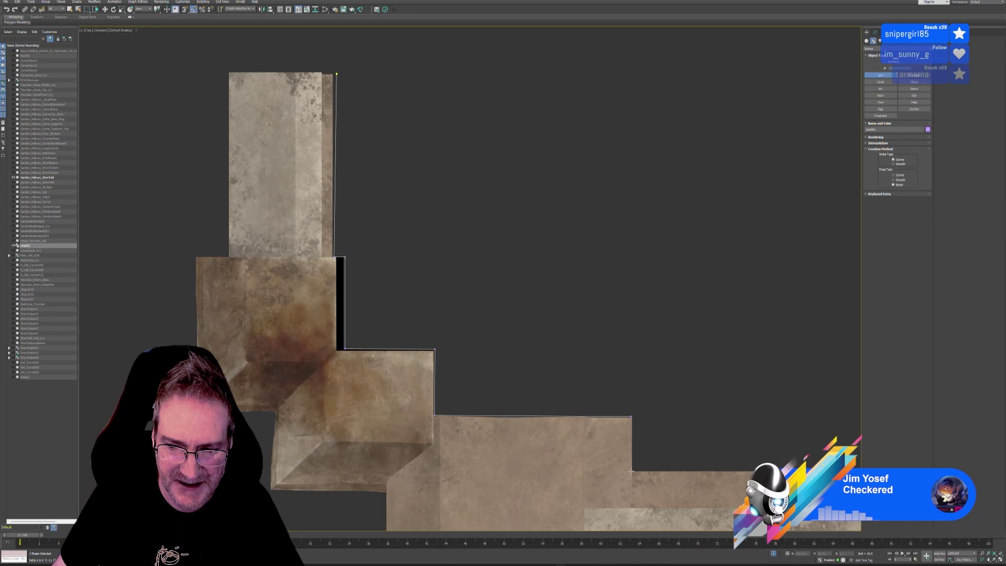
click(631, 470)
- Continue the line along the long straight section and around the recess to the outer corner of the wall's far end
scroll(737, 453, up, 5)
middle_drag(738, 453, 309, 356)
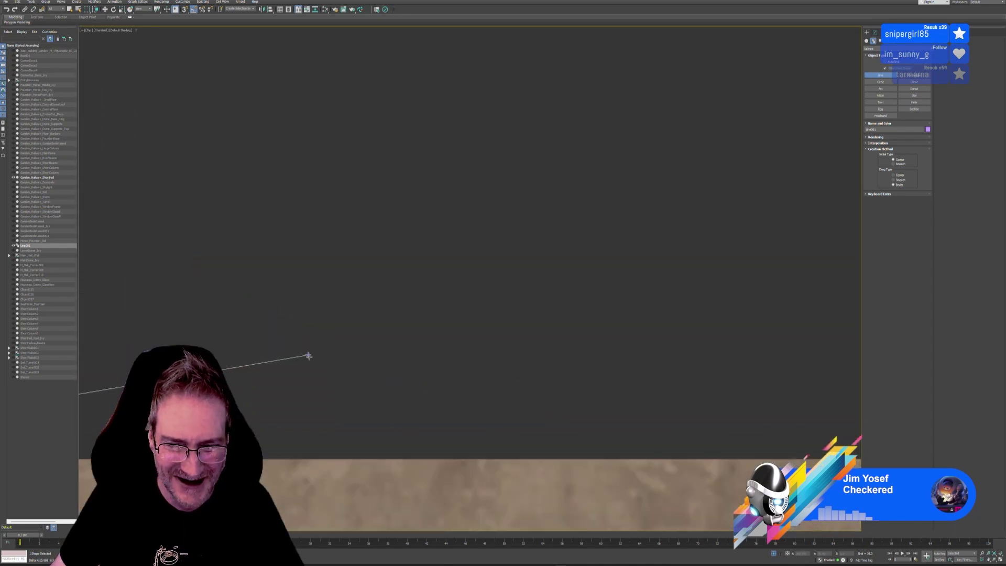
scroll(308, 356, down, 4)
scroll(410, 358, down, 1)
middle_drag(649, 336, 459, 326)
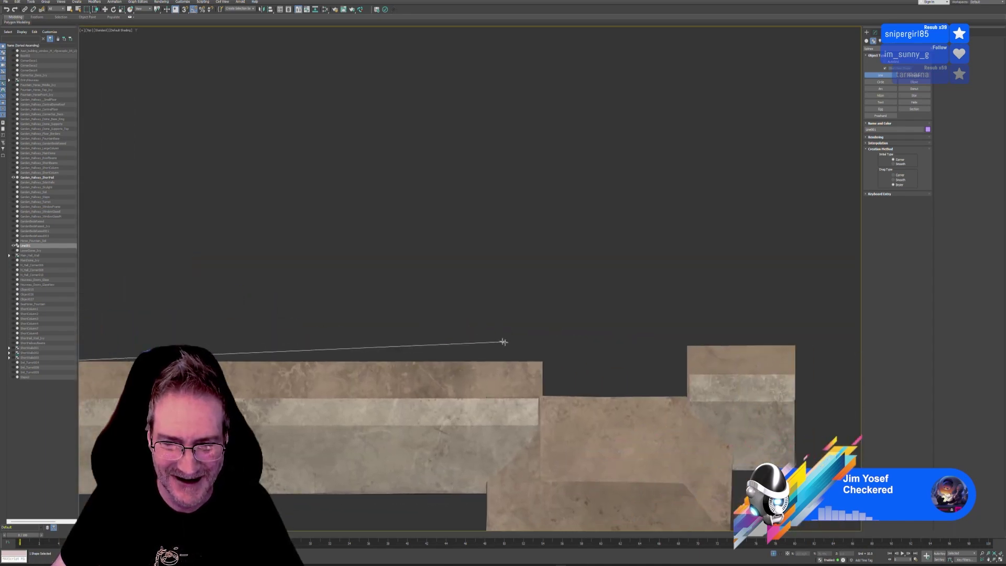
click(543, 361)
click(543, 397)
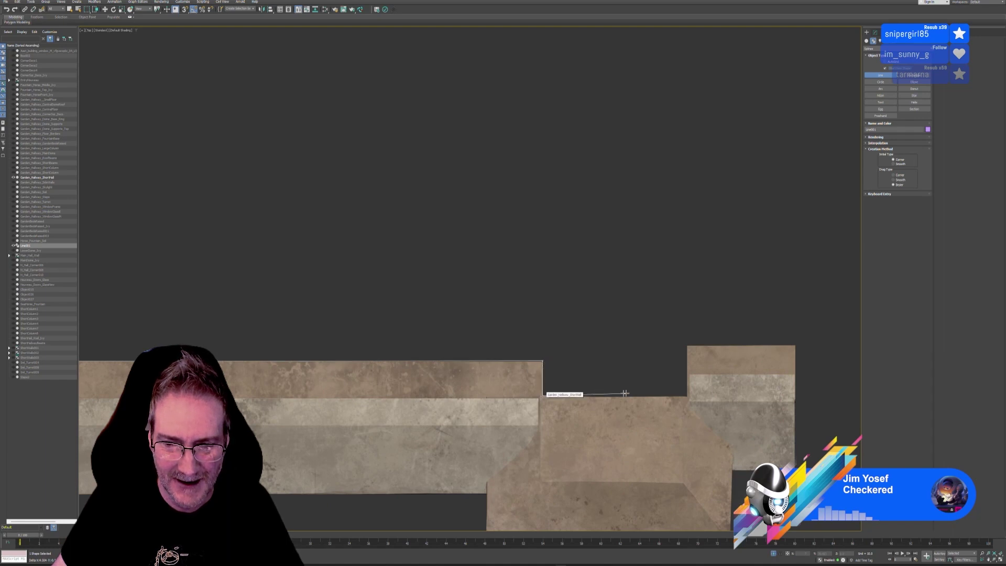
click(687, 396)
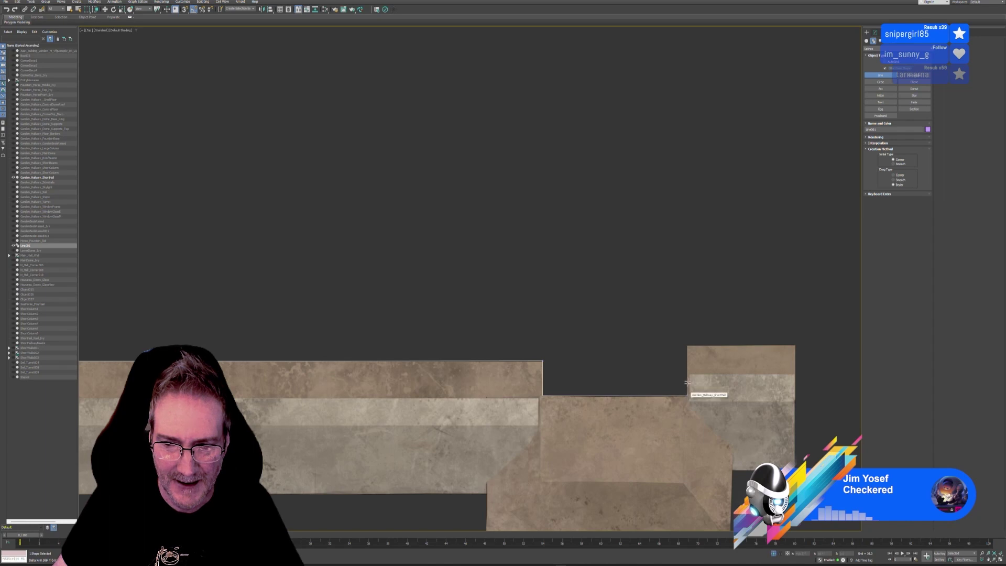
click(687, 346)
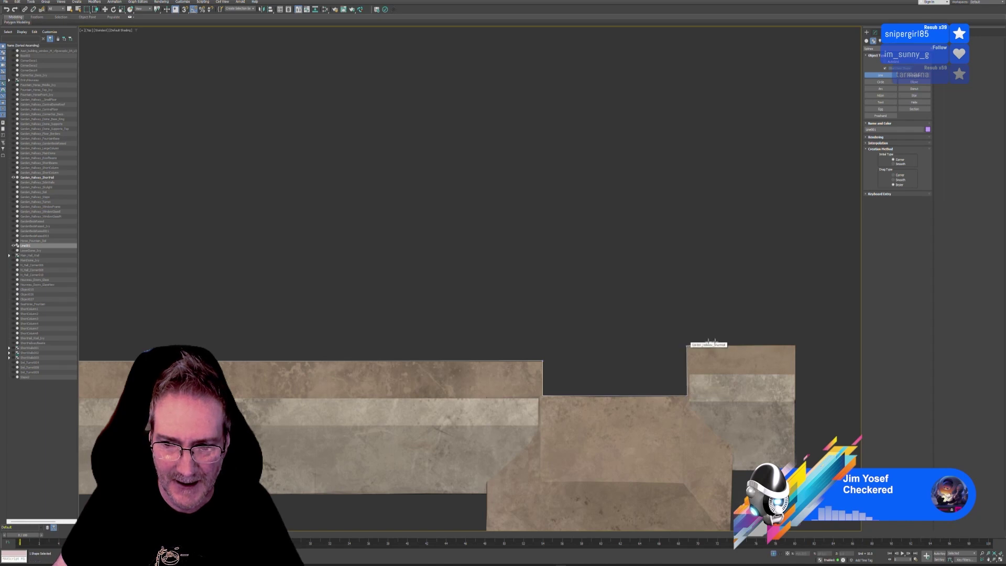
click(795, 345)
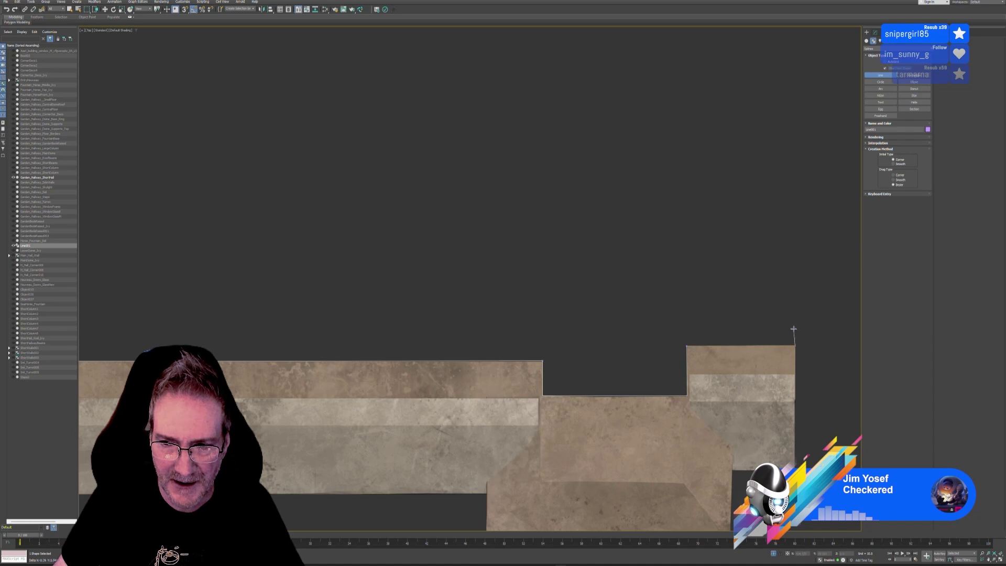
- Continue the line as a stepped outer edge behind the wall back to its starting point and close the spline
scroll(791, 297, down, 4)
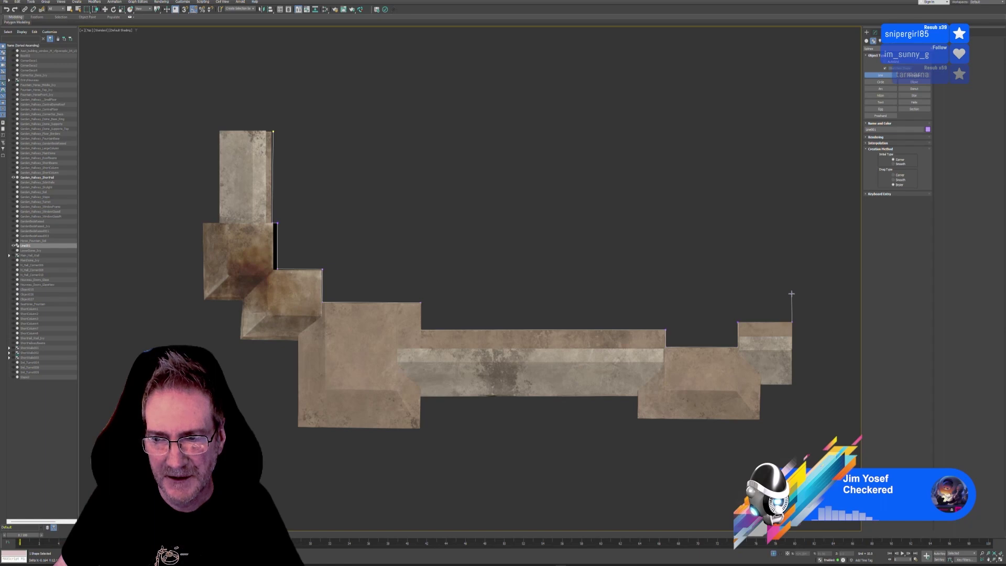
click(791, 294)
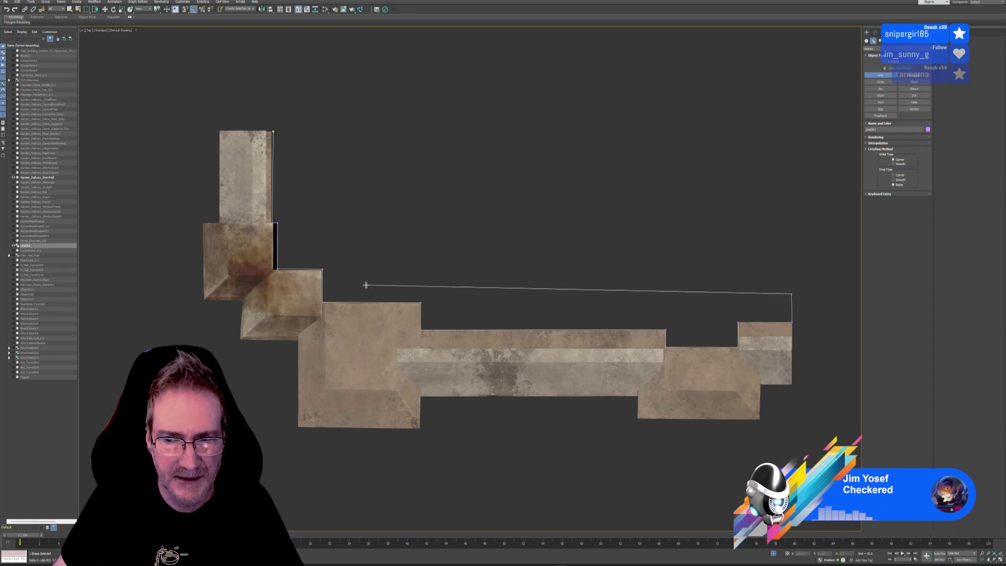
click(443, 297)
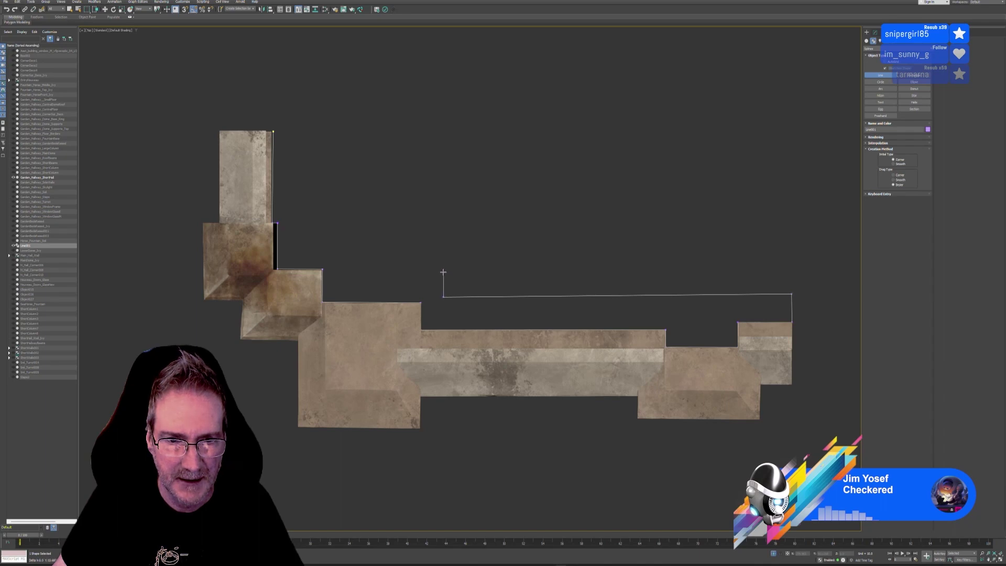
click(443, 272)
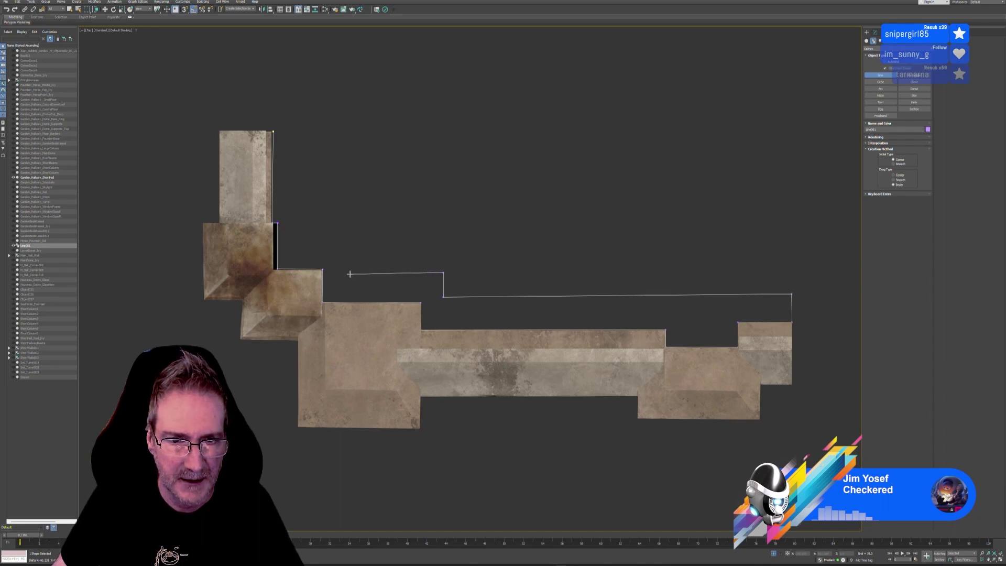
click(351, 242)
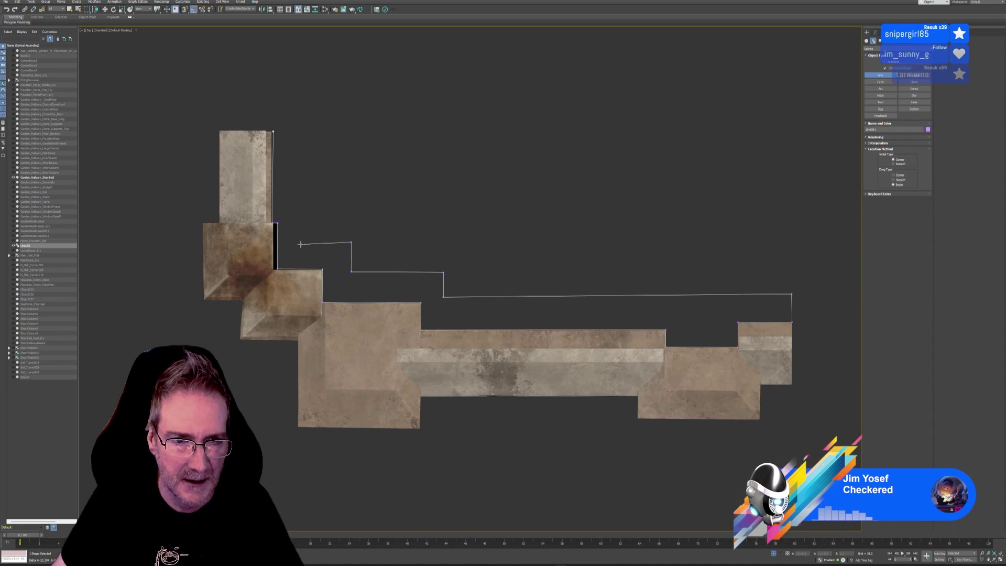
click(304, 242)
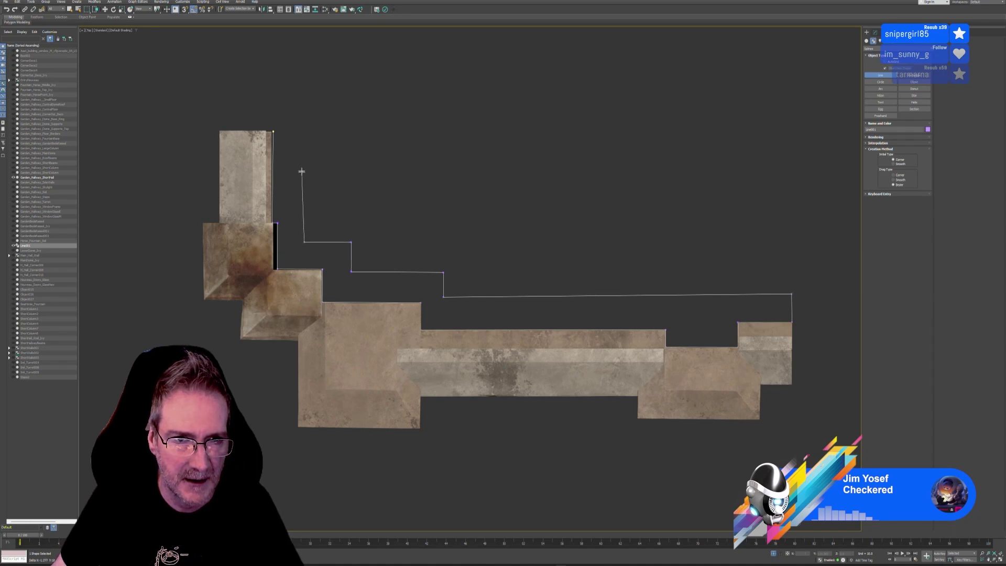
click(273, 131)
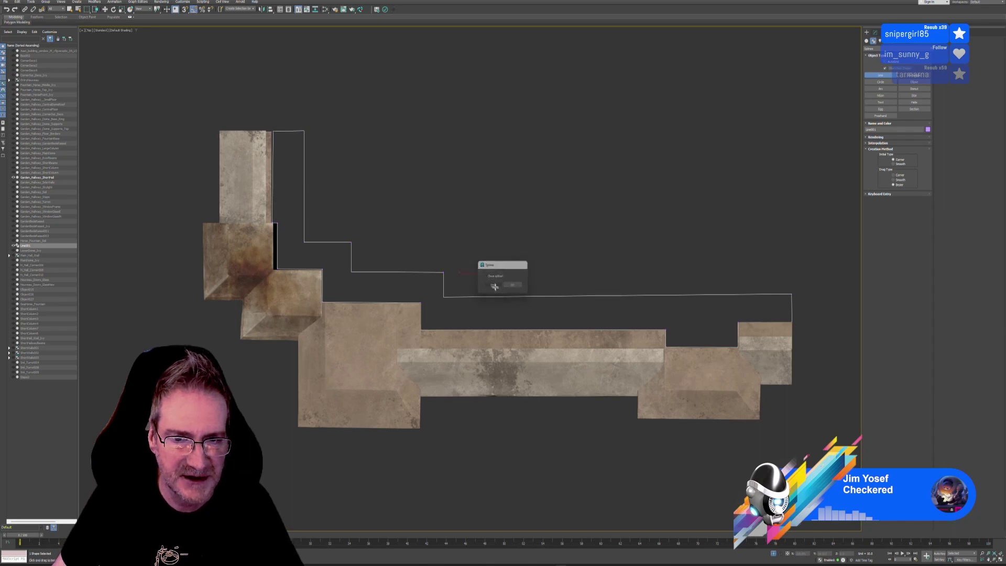
click(511, 285)
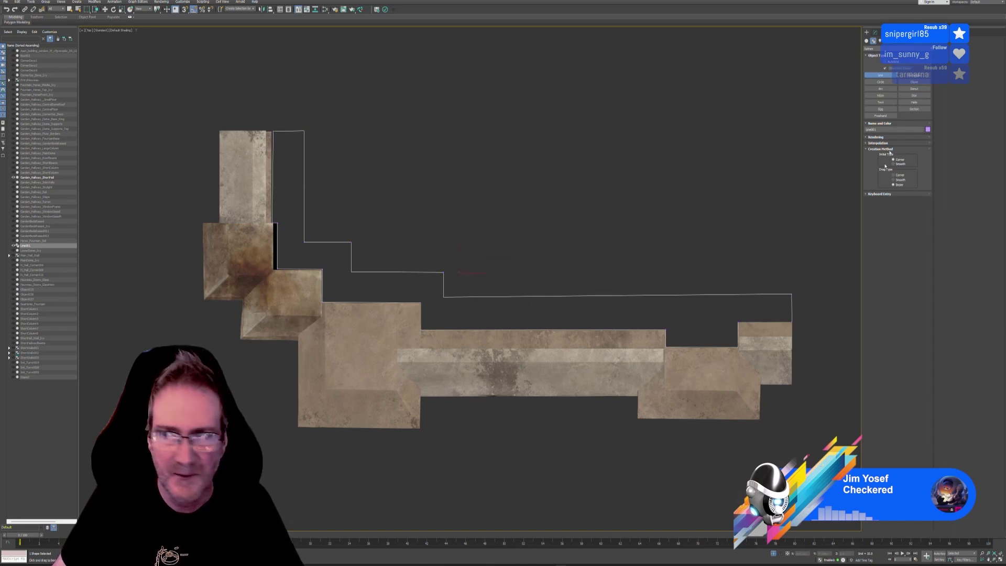
- At vertex level, move the outline's two vertices at the short arm's end and the arm's inner corner vertex to match the wall
click(874, 33)
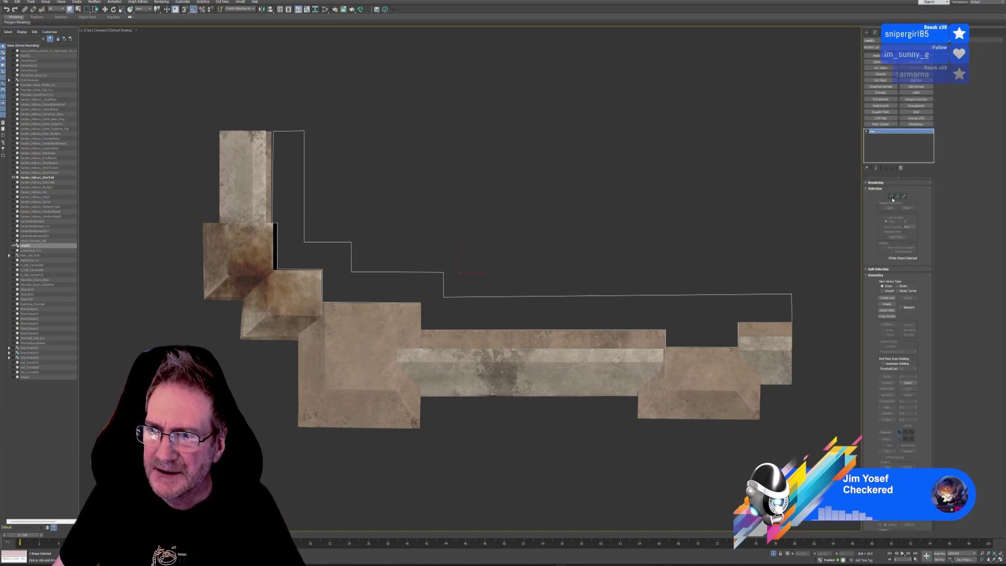
click(891, 196)
scroll(486, 165, up, 3)
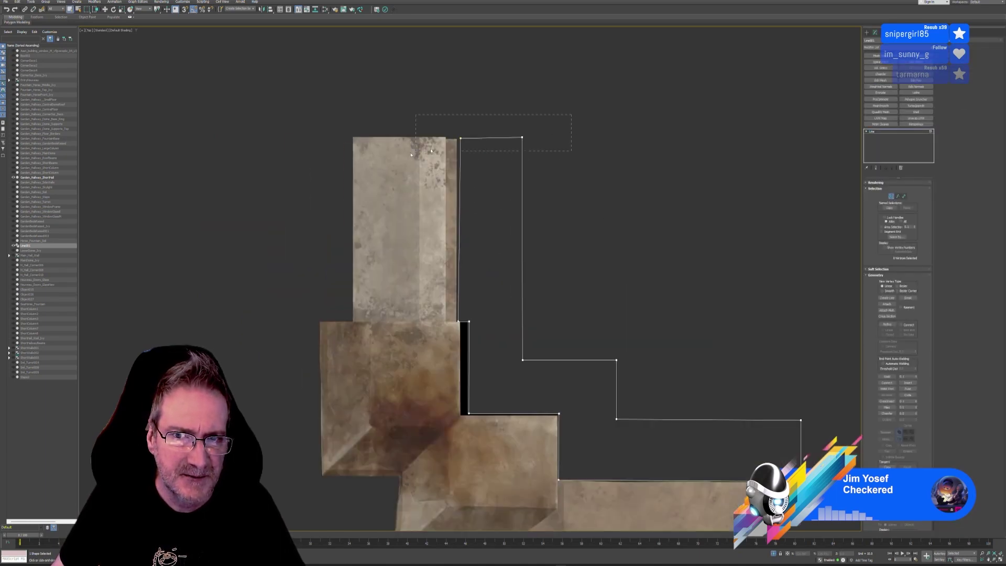
click(106, 9)
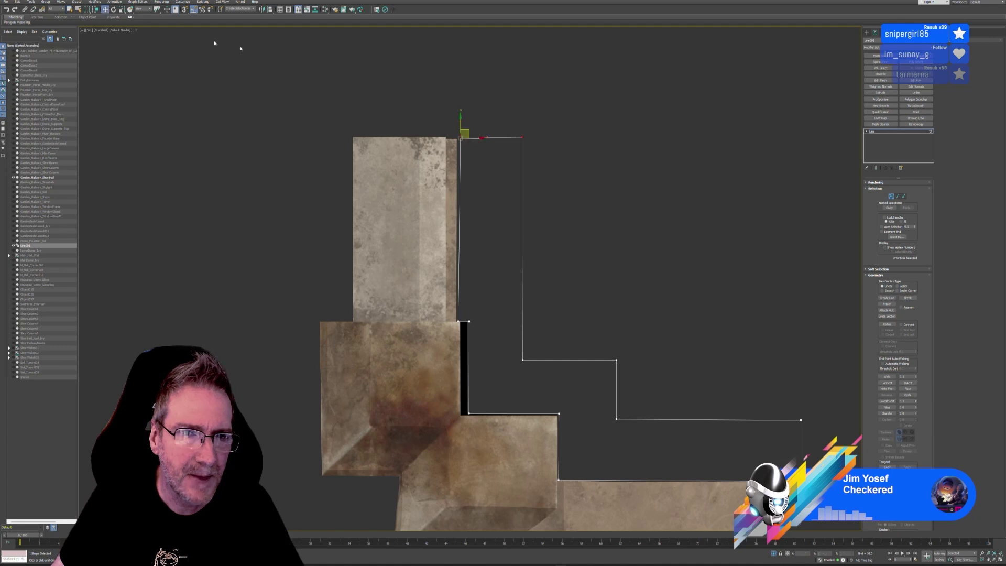
drag(474, 139, 471, 140)
middle_drag(483, 315, 478, 259)
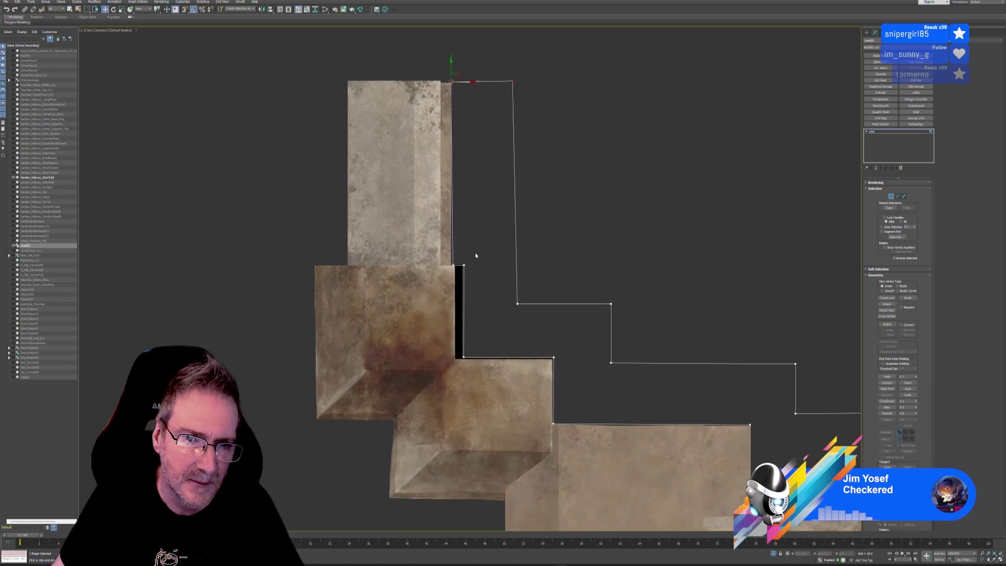
drag(468, 266, 466, 266)
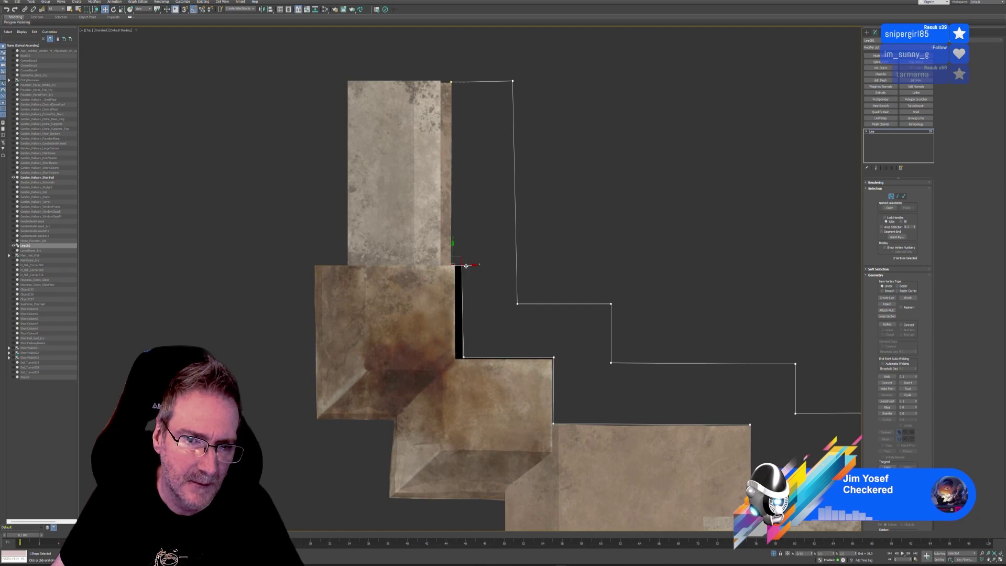
middle_drag(488, 298, 488, 251)
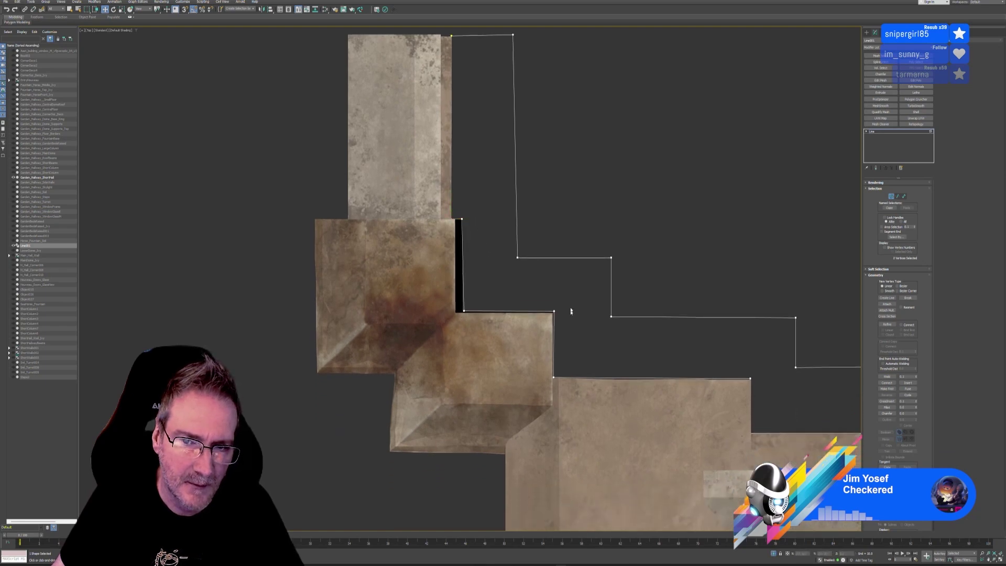
- Examine how the spline outline follows the wall's open back in the perspective view
key(alt+w)
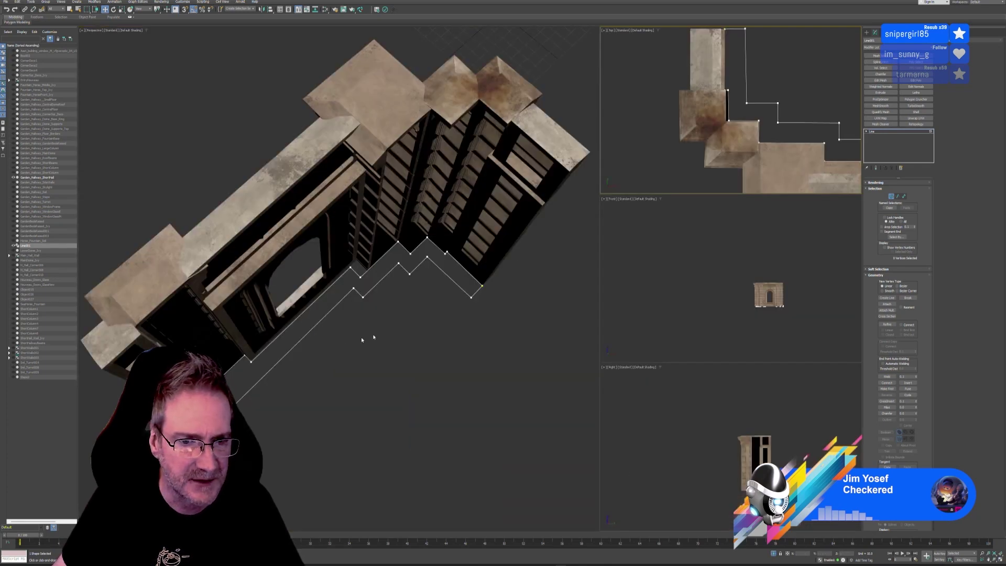
middle_drag(446, 320, 429, 332)
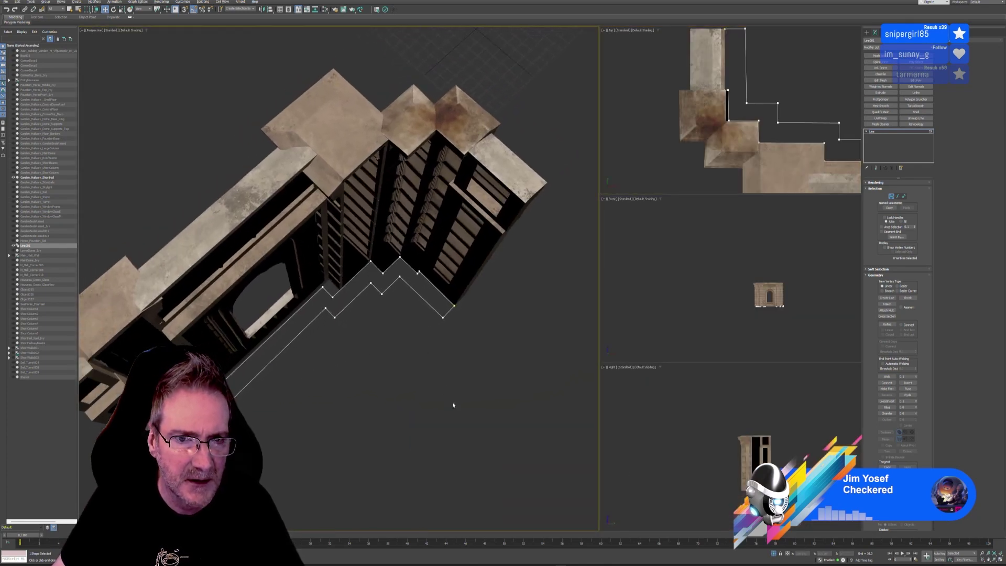
alt+middle_drag(454, 405, 414, 323)
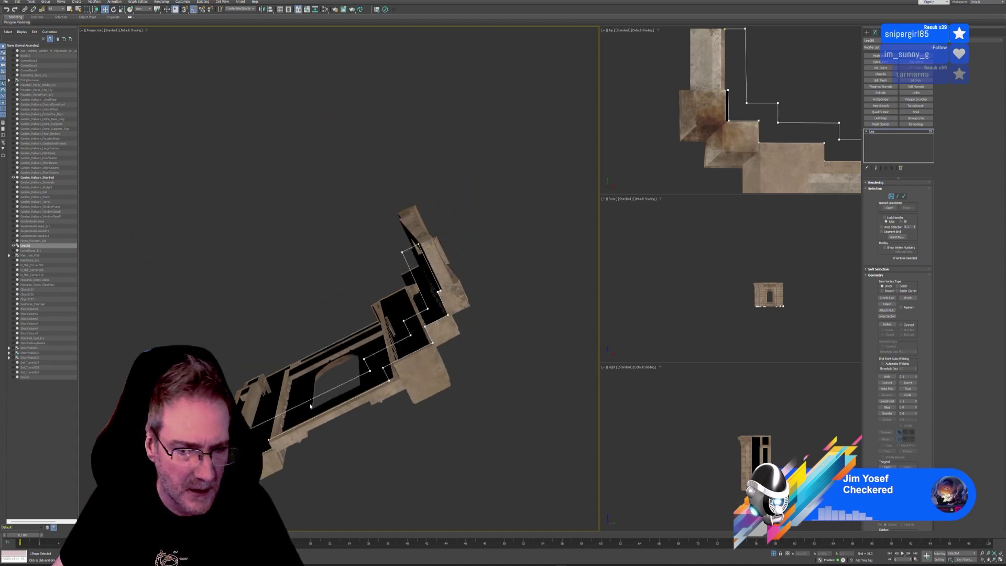
middle_drag(310, 406, 389, 288)
scroll(307, 341, up, 5)
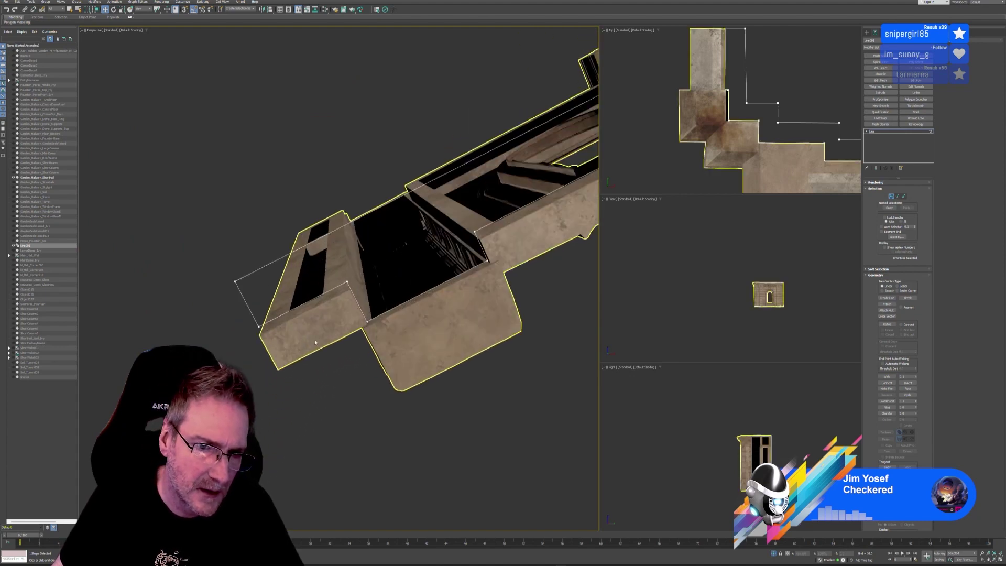
middle_drag(426, 331, 107, 394)
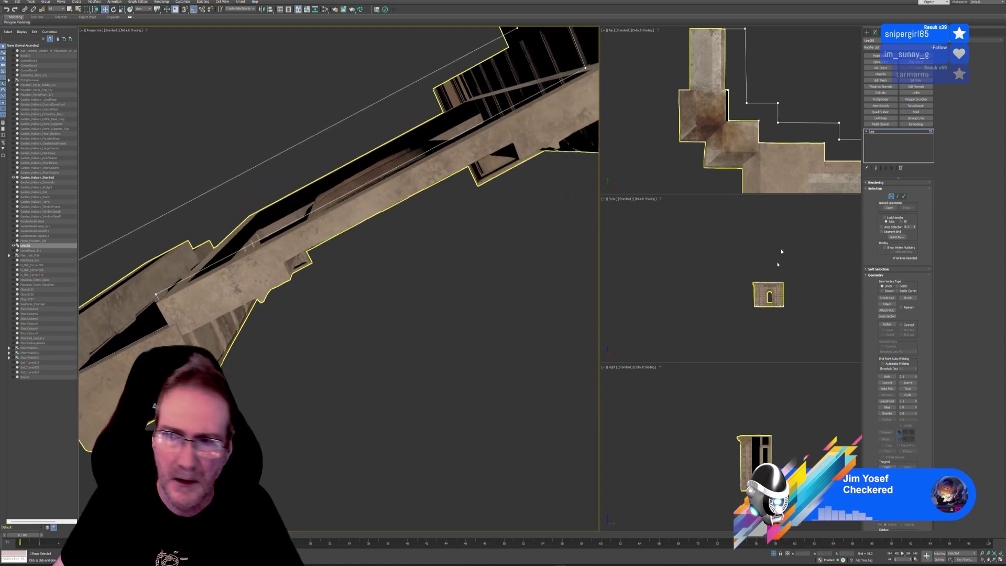
click(779, 85)
middle_drag(779, 85, 773, 99)
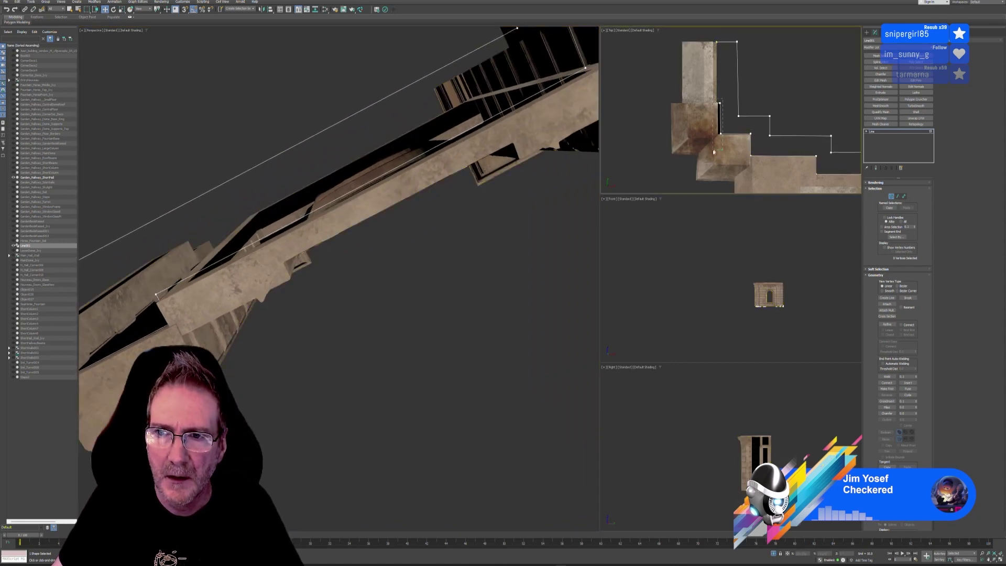
drag(713, 152, 712, 152)
scroll(487, 224, down, 5)
middle_drag(512, 224, 383, 288)
scroll(419, 193, up, 2)
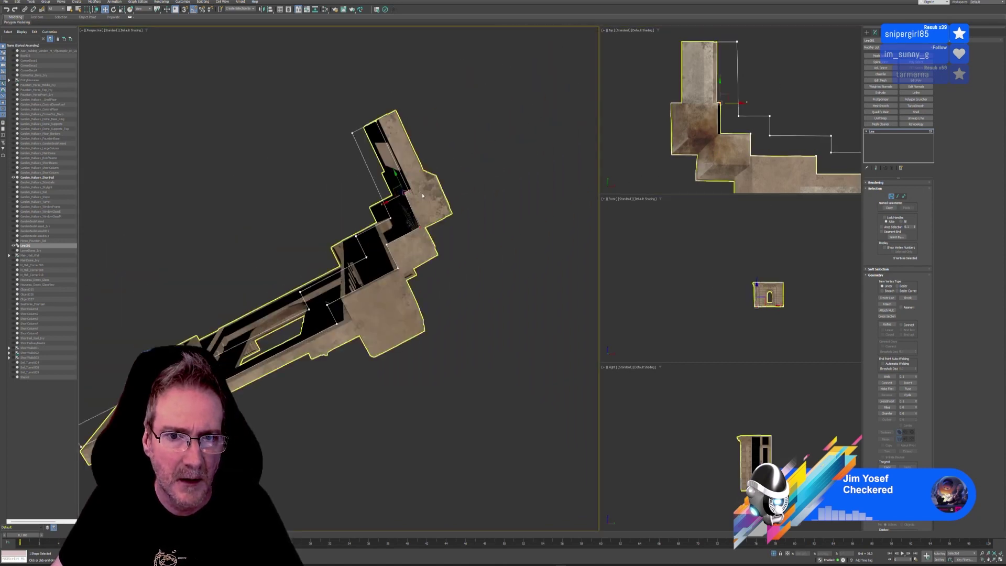
scroll(422, 196, up, 6)
middle_drag(401, 204, 425, 183)
click(545, 176)
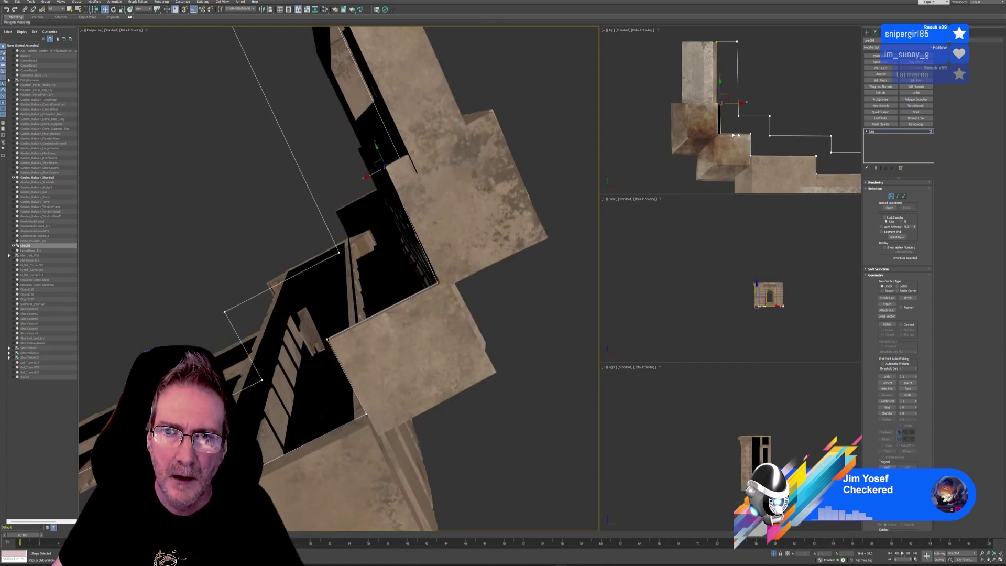
- Maximize the top view and align the outline's vertex at the corner below the short arm with the wall's dark back edge
middle_drag(738, 135, 735, 134)
click(998, 560)
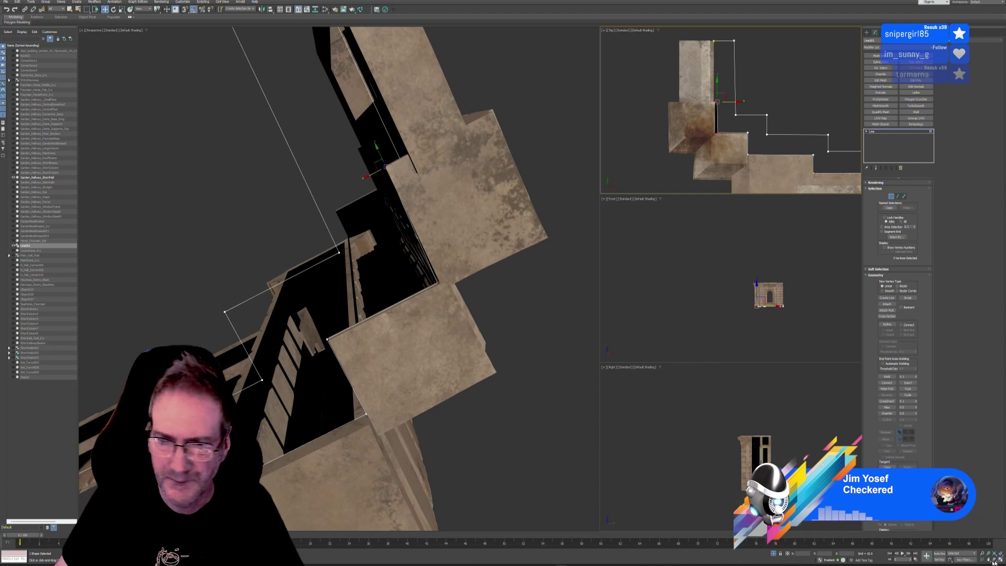
scroll(435, 266, up, 6)
middle_drag(435, 265, 443, 253)
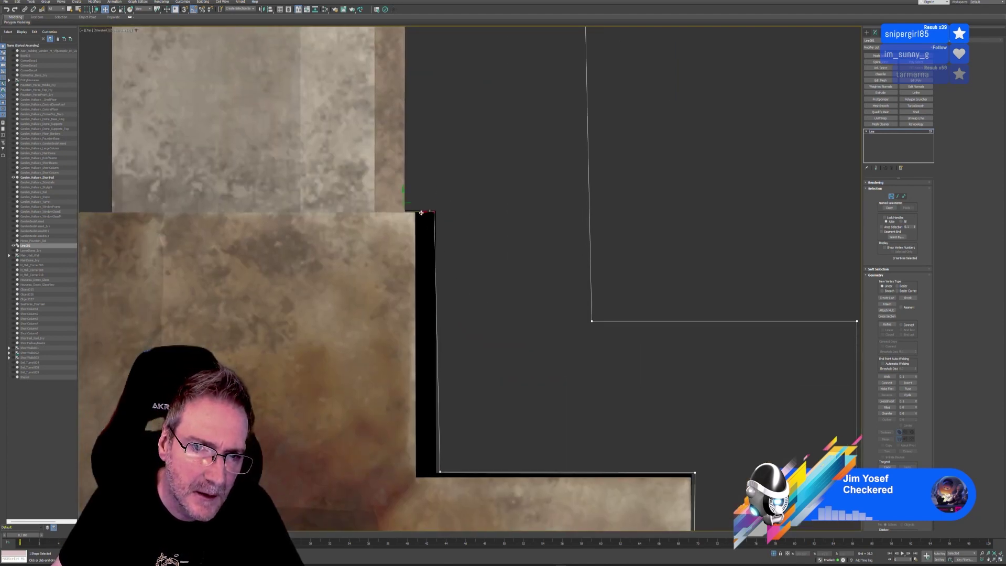
drag(421, 213, 422, 211)
click(436, 211)
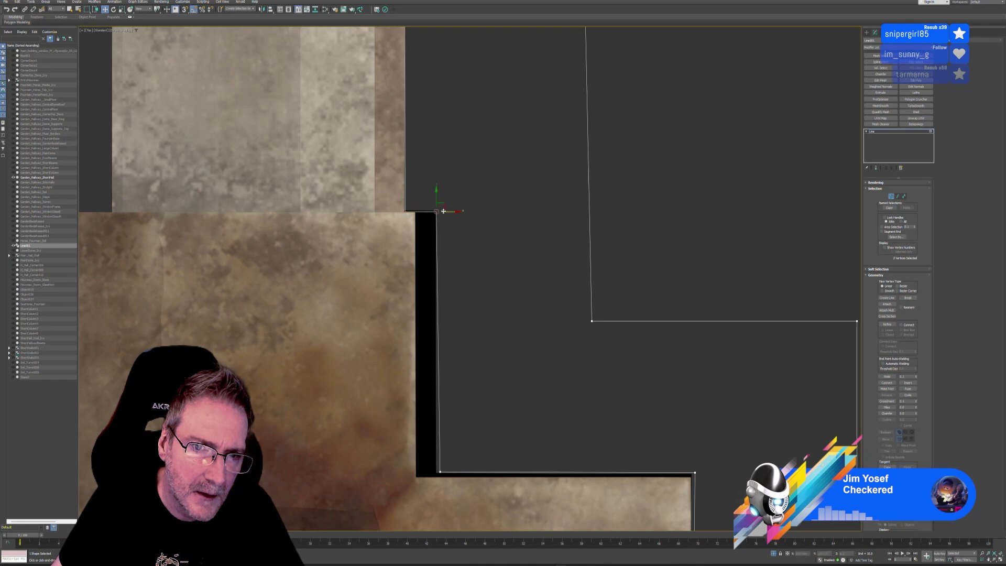
- Align the inner and outer corner vertices of the first step in the outline with the wall's back edge
middle_drag(497, 386, 511, 269)
click(454, 357)
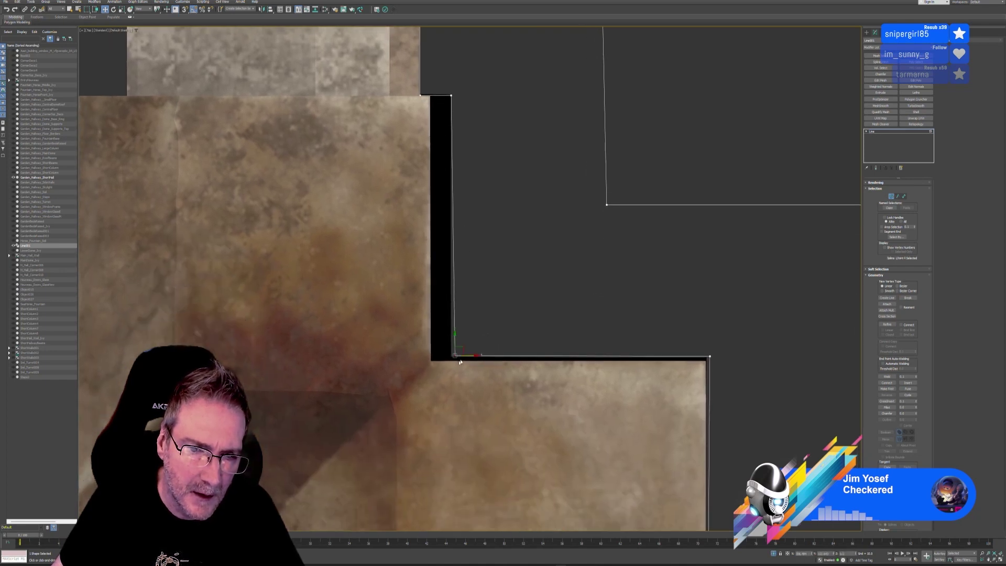
drag(465, 355, 463, 357)
middle_drag(588, 344, 393, 313)
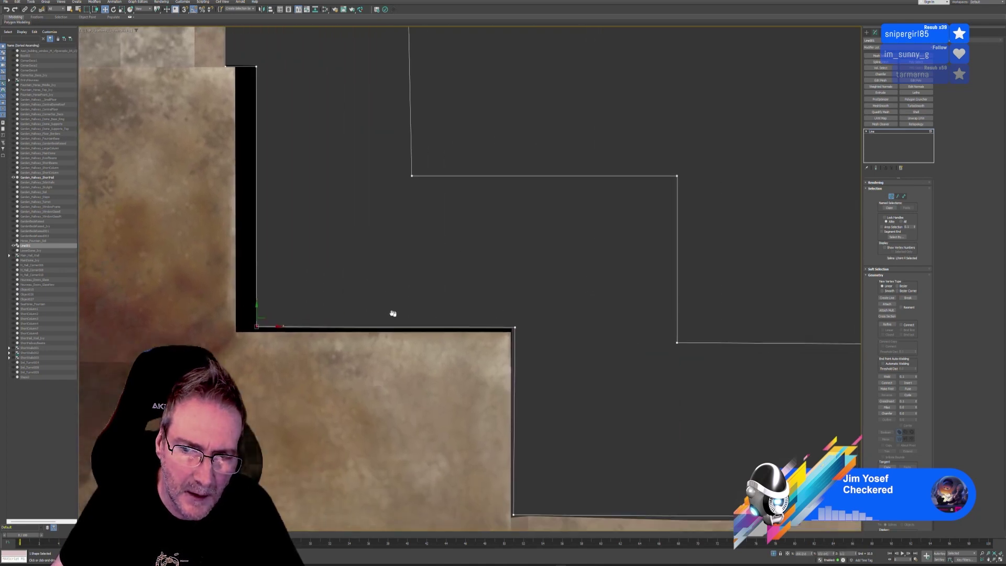
drag(530, 329, 527, 328)
middle_drag(551, 379, 536, 325)
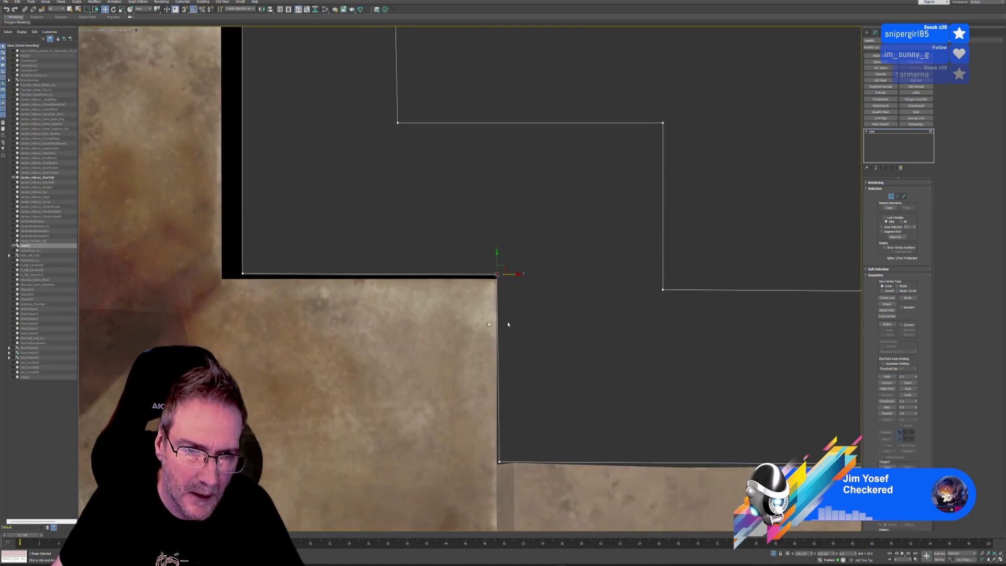
drag(227, 329, 558, 266)
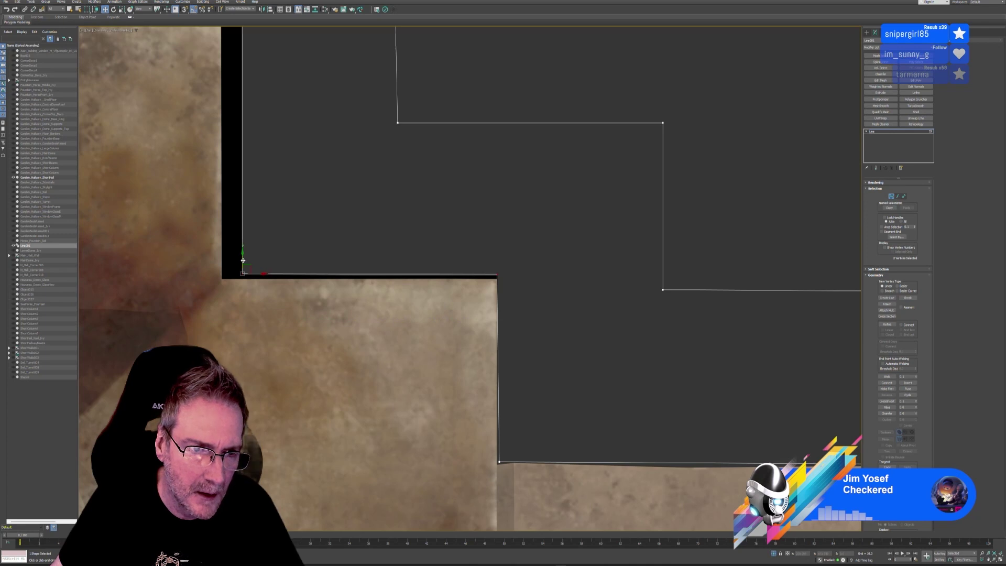
drag(243, 262, 244, 263)
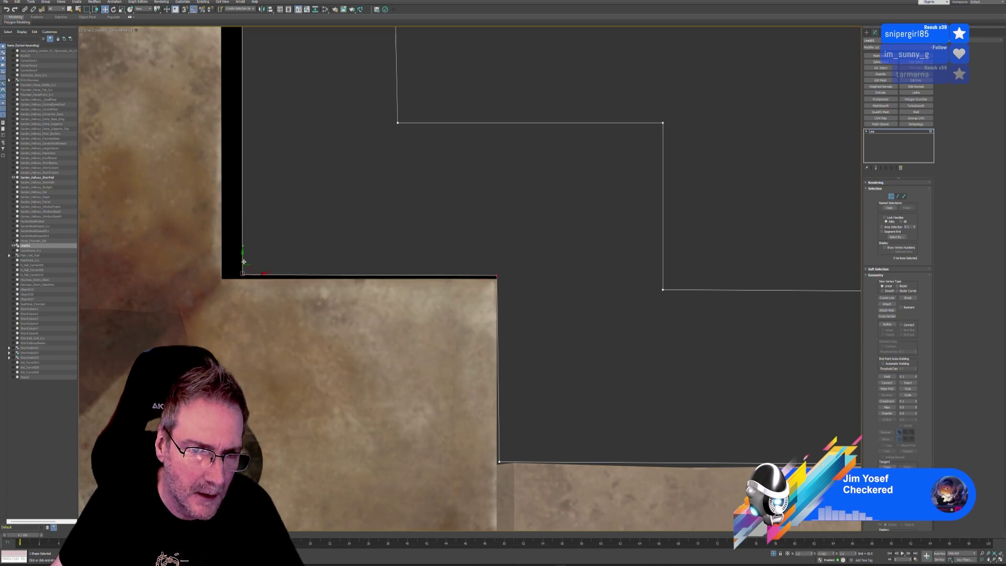
- Move the inner corner vertex beside the wide block and the block's outer corner vertex onto the wall's edges
middle_drag(644, 421, 559, 262)
click(416, 303)
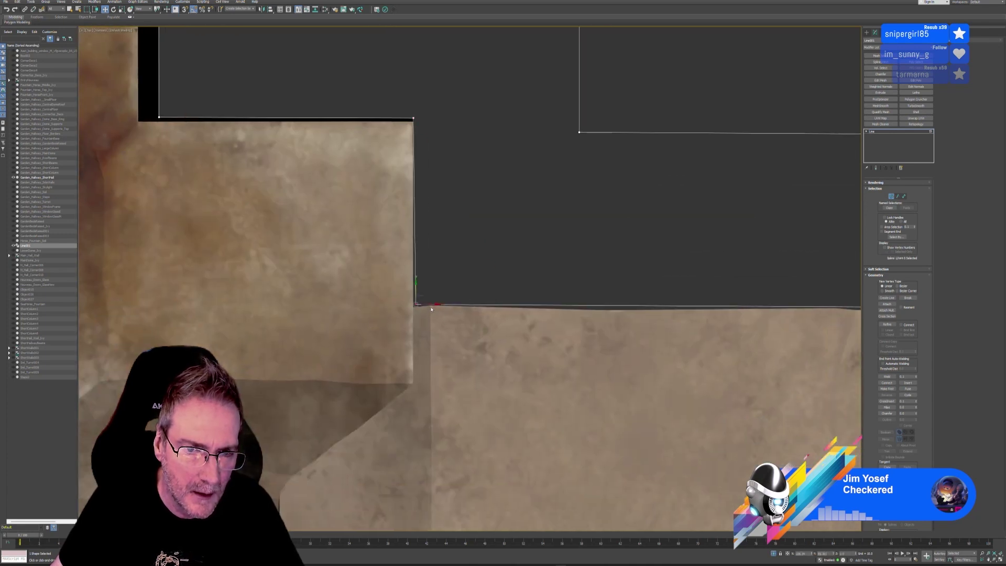
drag(432, 309, 414, 296)
middle_drag(737, 383, 294, 349)
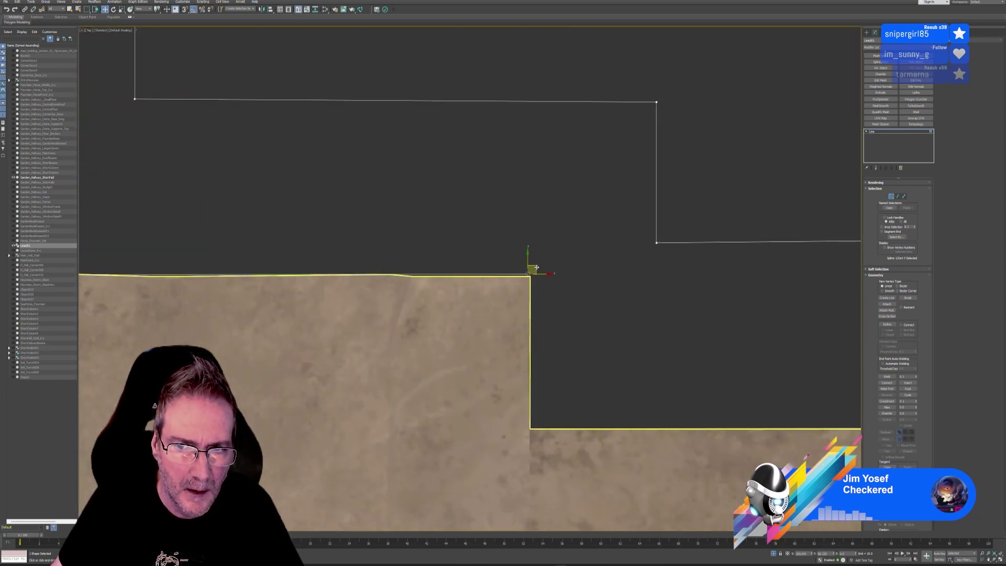
drag(533, 268, 535, 272)
middle_drag(600, 382, 369, 307)
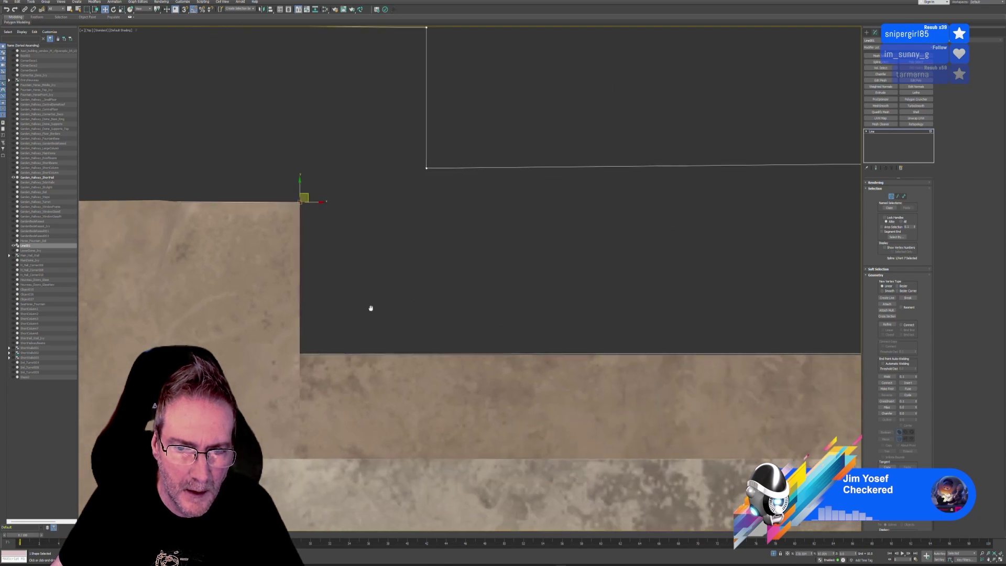
- Adjust the outline vertices at both ends of the long straight section to fit the wall's back edge
drag(346, 315, 293, 389)
drag(297, 342, 298, 343)
middle_drag(818, 365, 267, 336)
scroll(571, 342, up, 6)
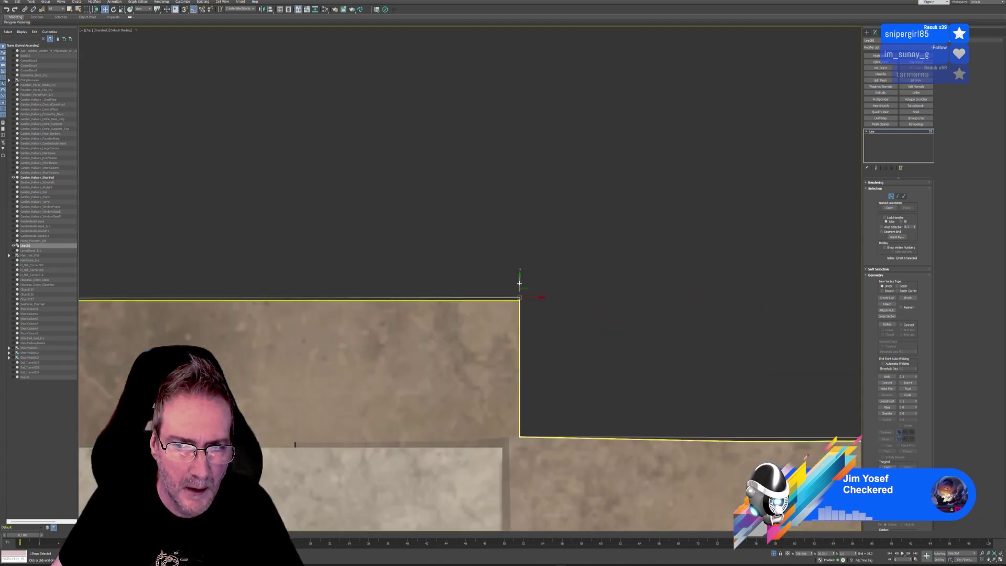
middle_drag(598, 391, 553, 337)
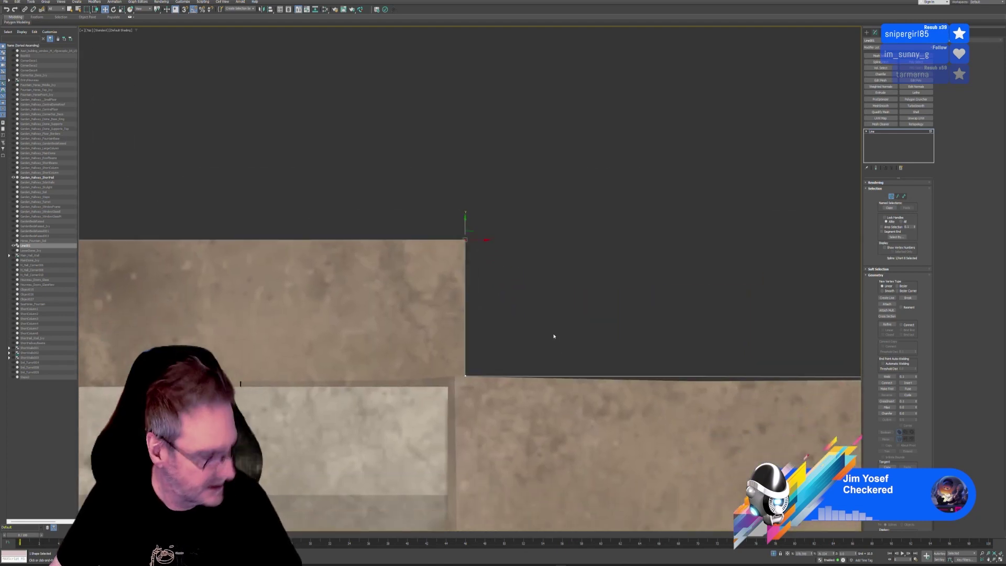
- Align the outline's two inner corner vertices in the recess beside the end block with the wall's back edge
middle_drag(687, 335, 637, 305)
drag(427, 335, 413, 357)
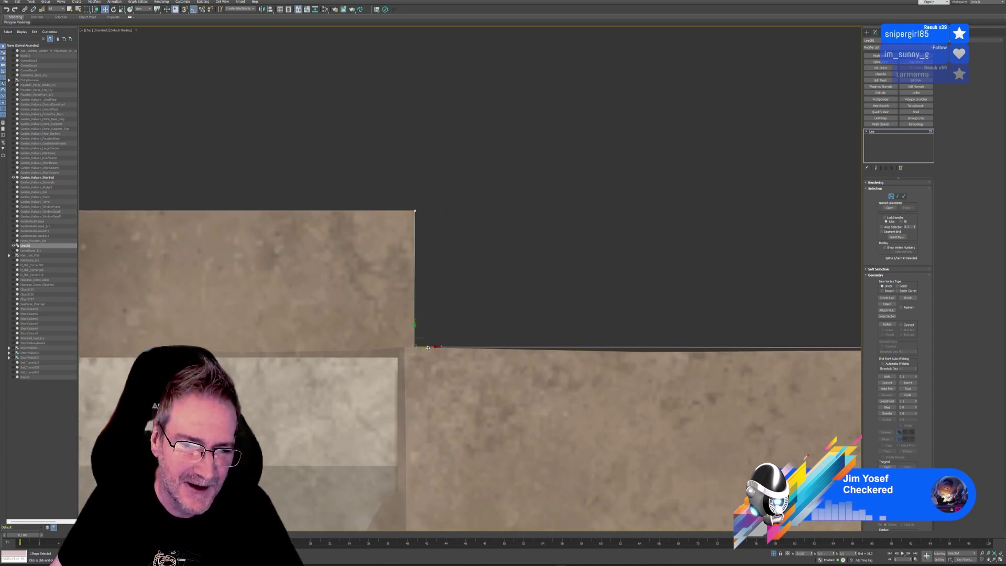
middle_drag(652, 319, 326, 290)
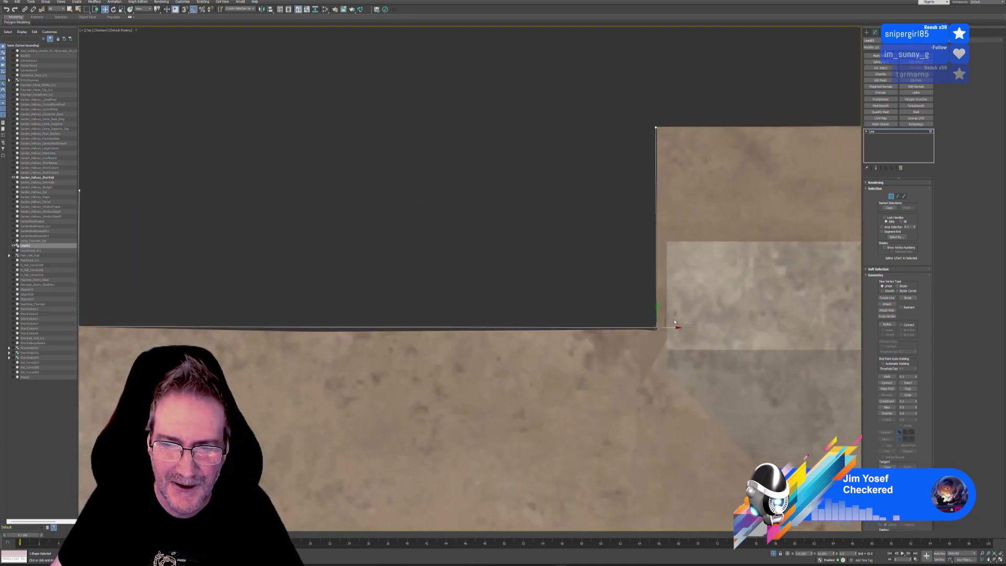
drag(656, 314, 657, 316)
middle_drag(311, 306, 491, 359)
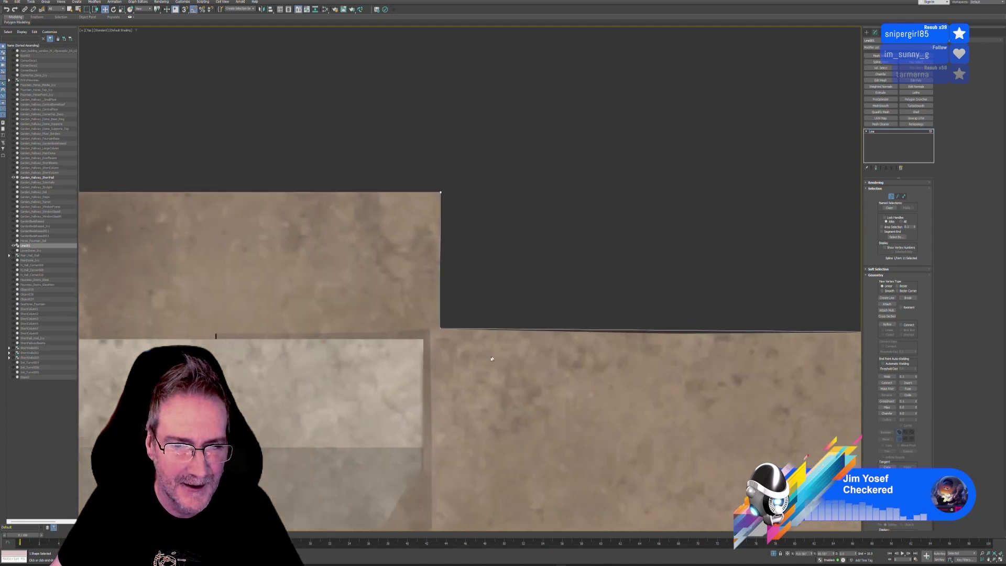
drag(439, 311, 439, 315)
middle_drag(583, 316, 454, 308)
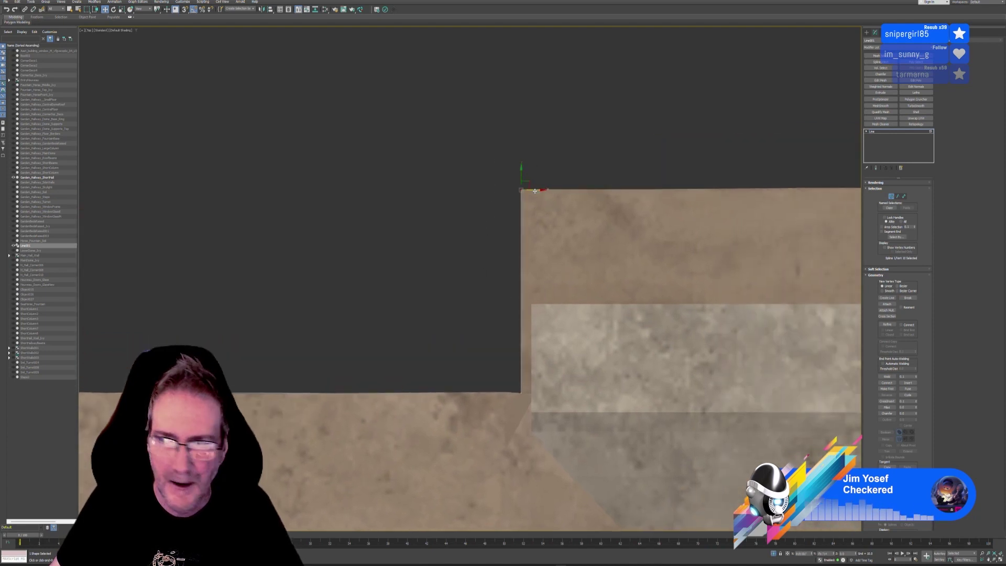
- Fit the outline's vertices around the end block, squaring the offset rear corner with the wall's outer end
middle_drag(738, 259, 566, 290)
middle_drag(703, 287, 548, 269)
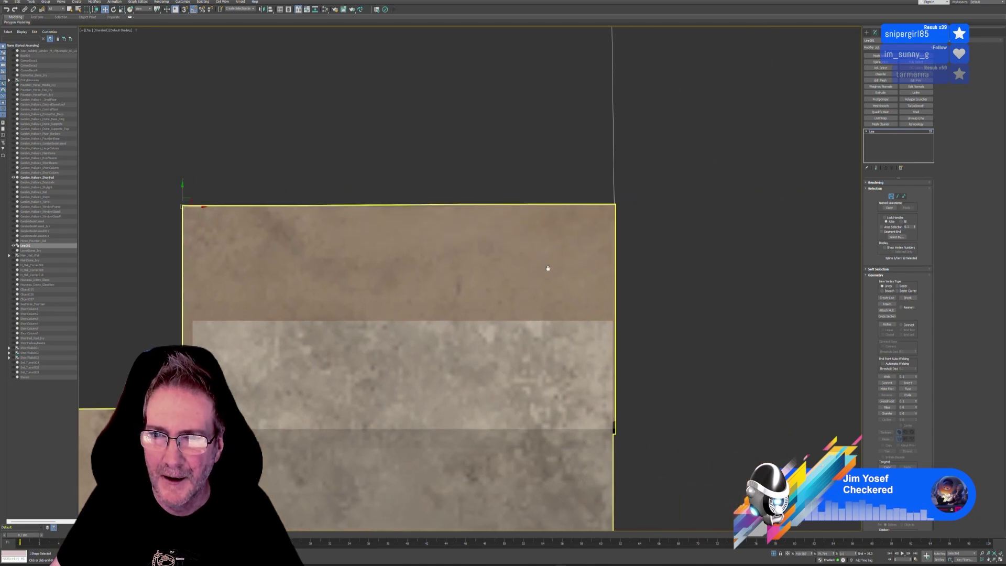
scroll(658, 270, down, 5)
middle_drag(662, 252, 623, 236)
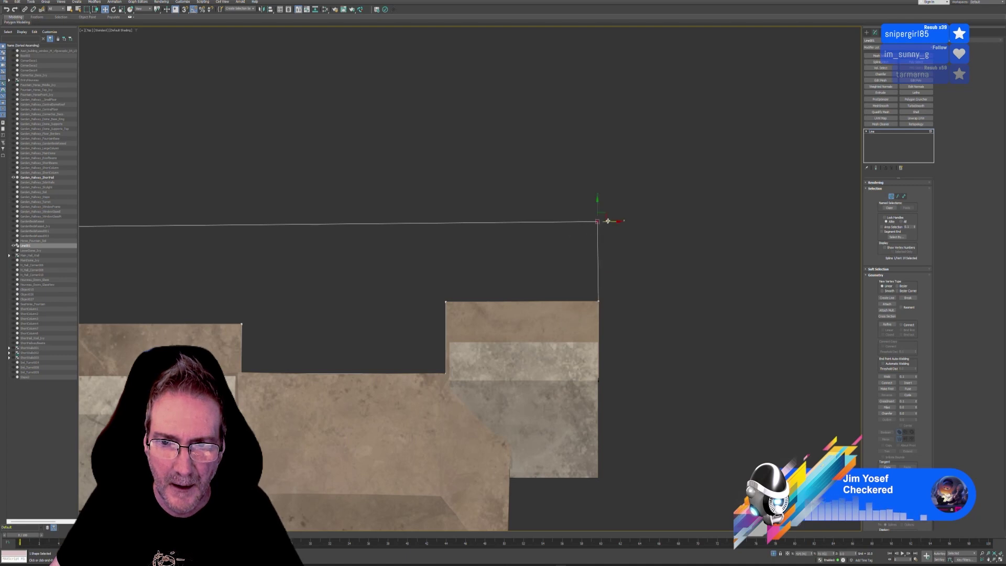
scroll(397, 267, down, 3)
middle_drag(329, 265, 667, 271)
scroll(483, 270, up, 2)
scroll(461, 282, down, 3)
middle_drag(461, 281, 431, 285)
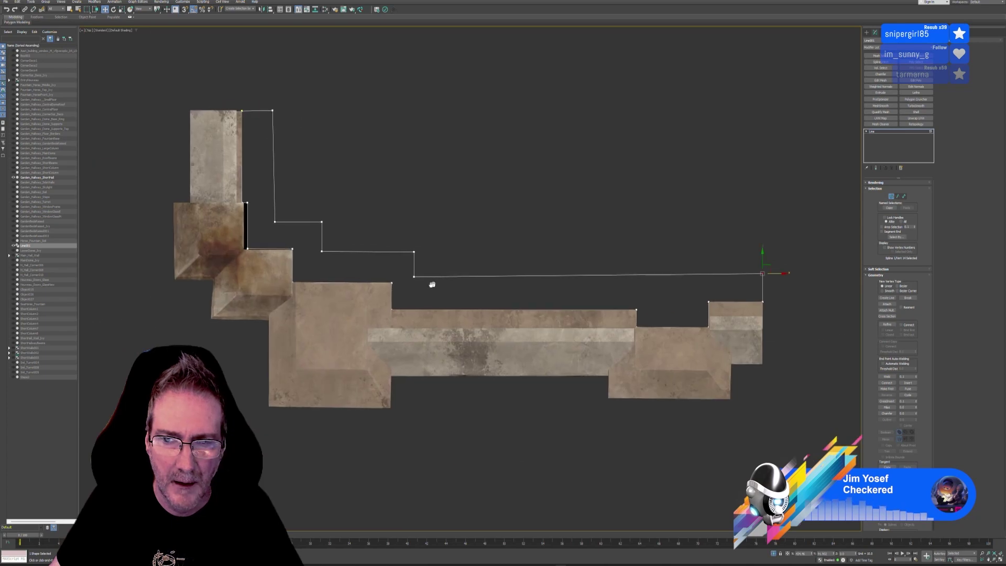
- Straighten the outline's offset rear side by aligning the vertices of its stepped corners horizontally and vertically
drag(415, 264, 415, 238)
middle_drag(366, 218, 403, 218)
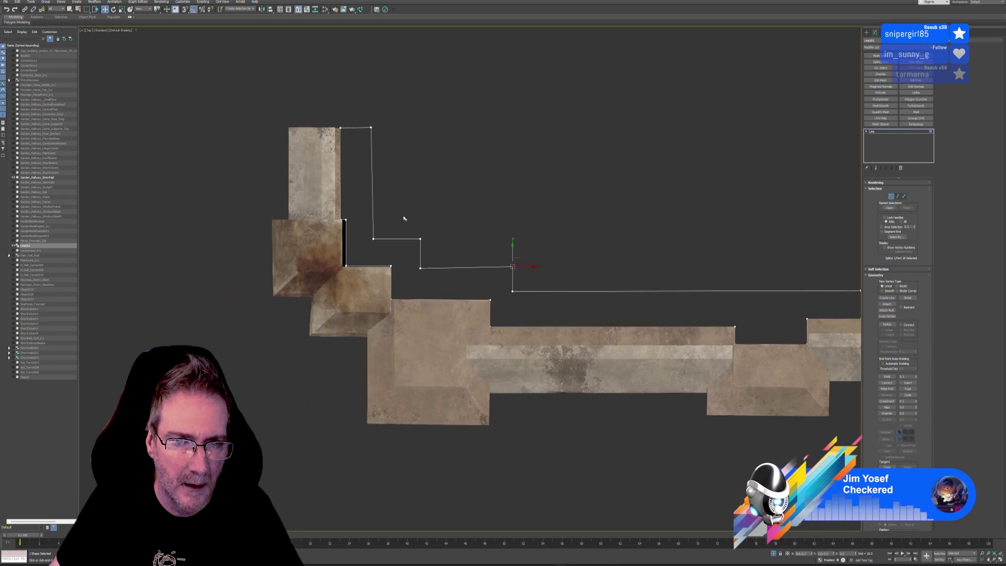
click(373, 239)
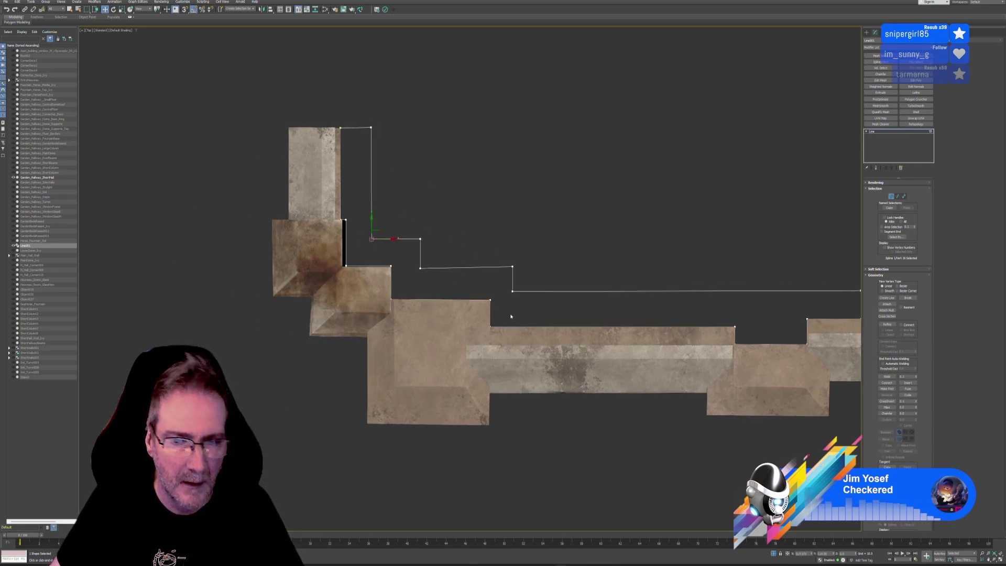
scroll(504, 313, down, 3)
middle_drag(595, 344, 494, 329)
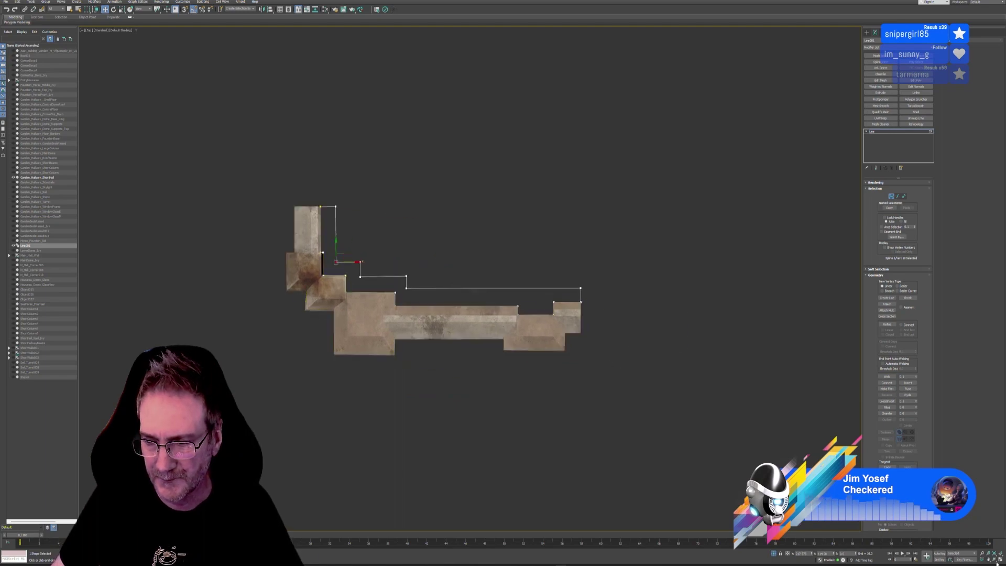
- Extrude the finished outline up to the wall's height and check its fit from several sides in the perspective view
key(alt+w)
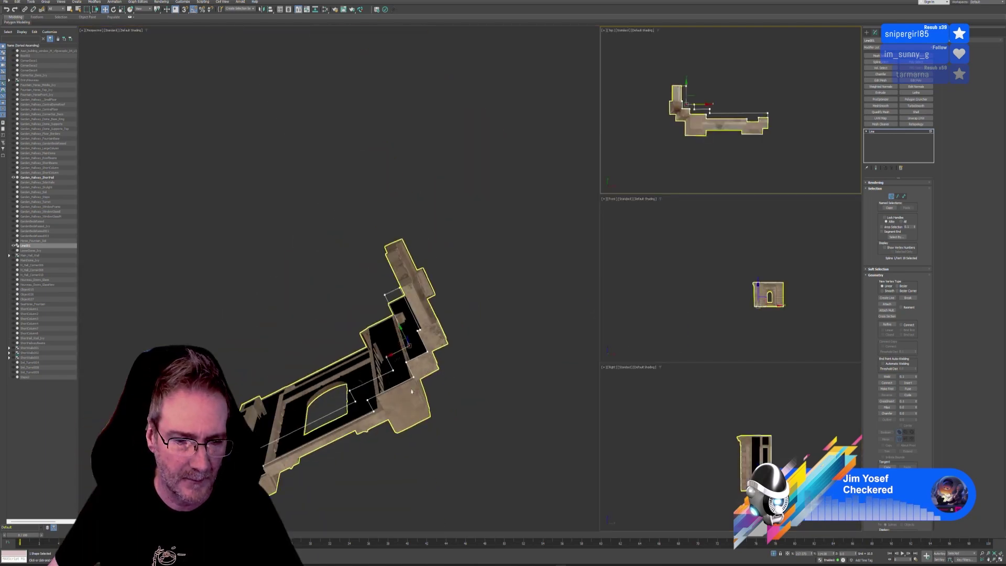
alt+middle_drag(412, 391, 423, 531)
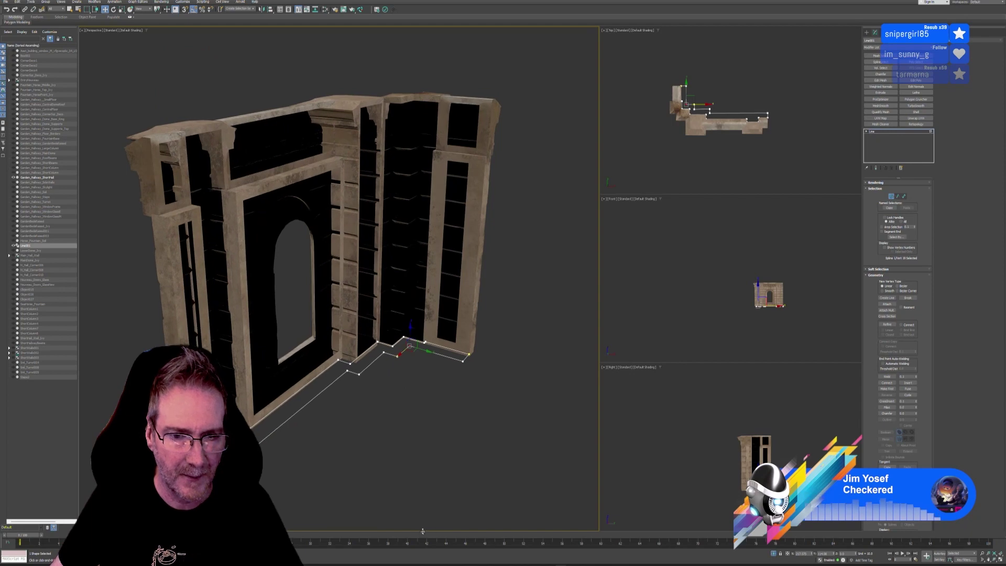
click(891, 197)
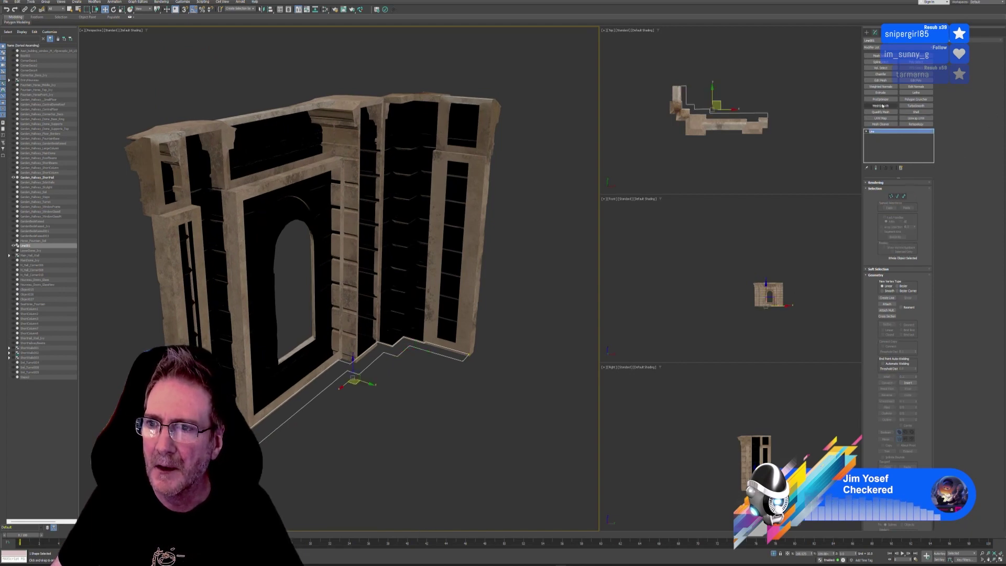
click(880, 92)
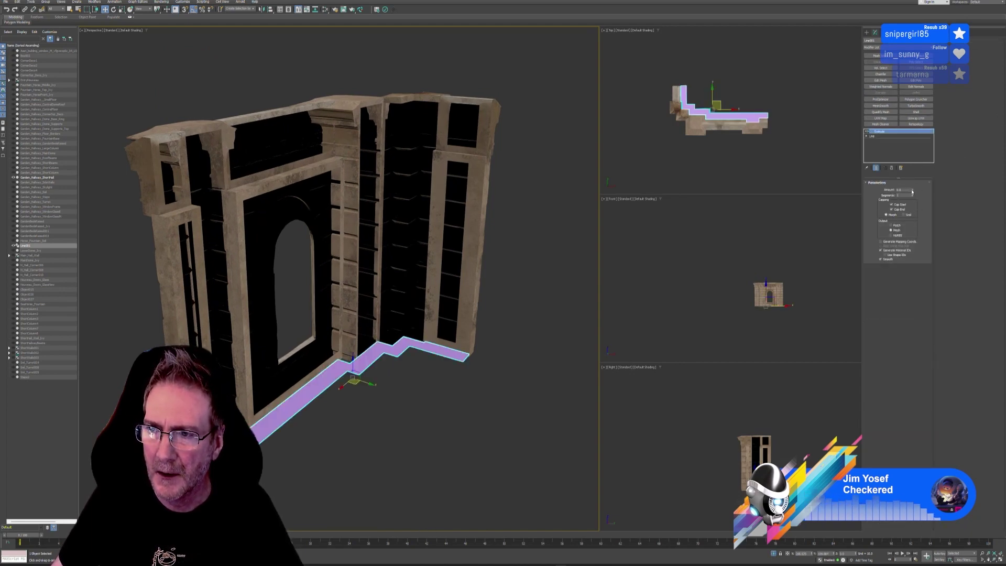
drag(912, 191, 908, 84)
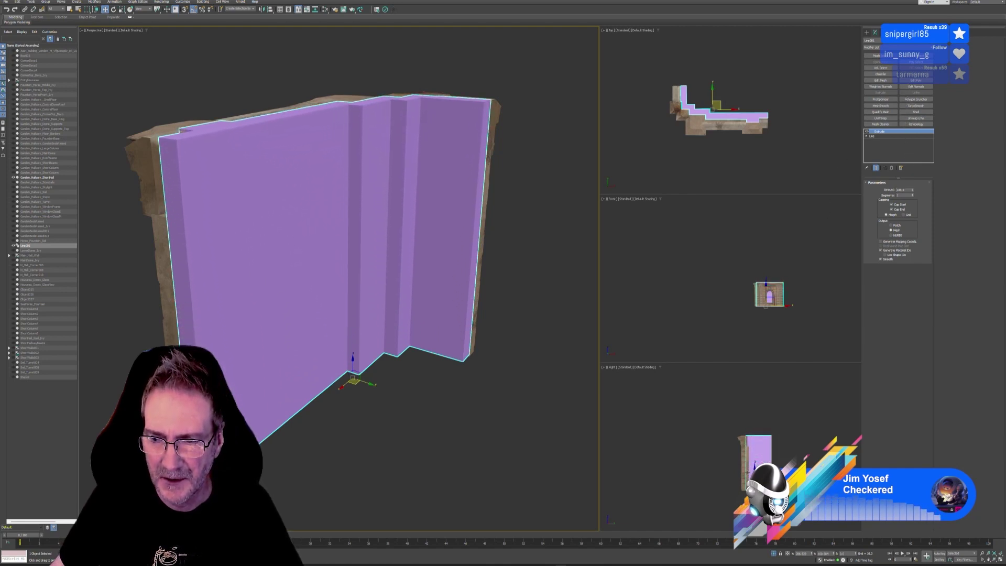
scroll(751, 452, up, 5)
alt+middle_drag(563, 391, 361, 419)
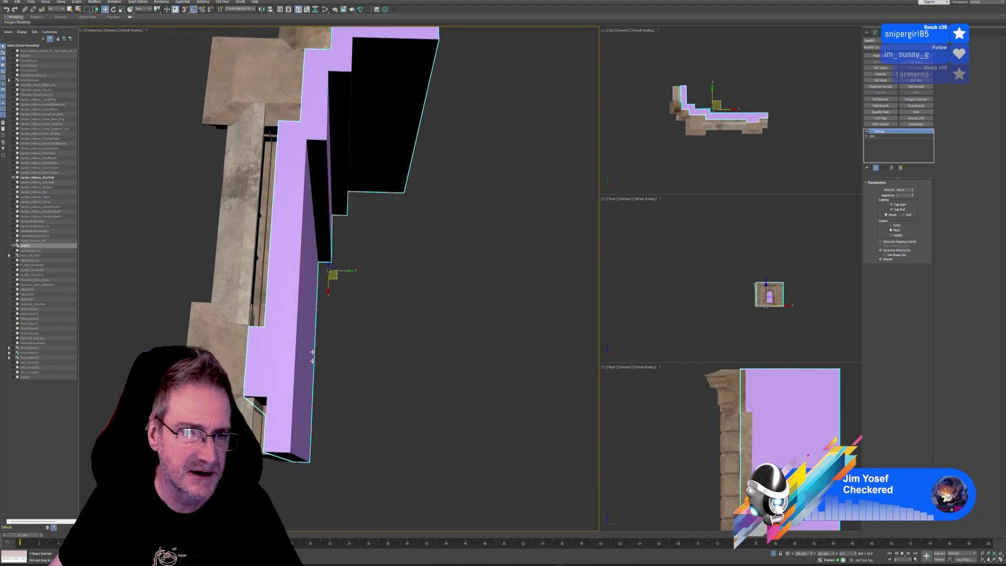
alt+middle_drag(306, 215, 493, 365)
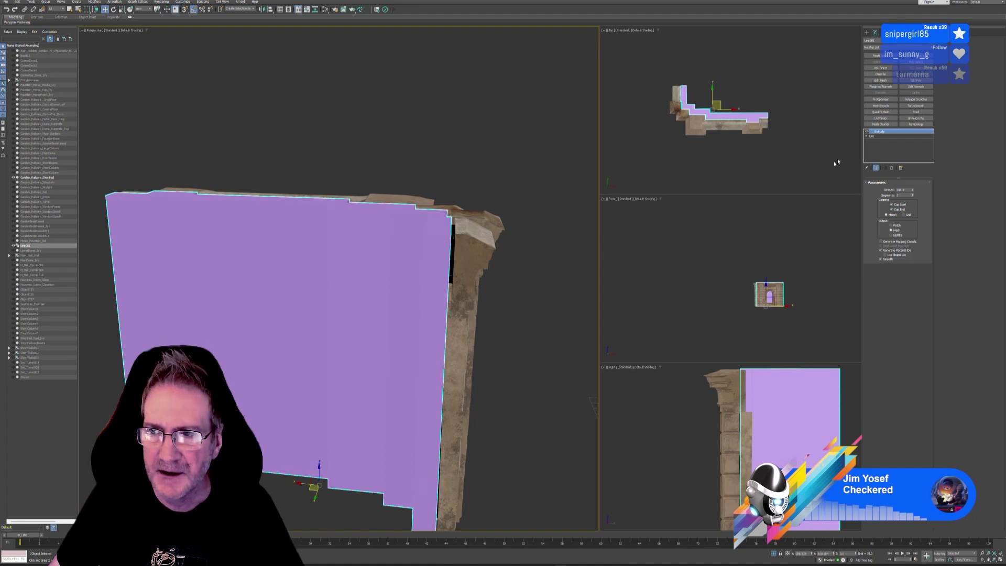
- Reopen the base line's vertices for editing with the extruded result still displayed, and frame the short arm
click(874, 137)
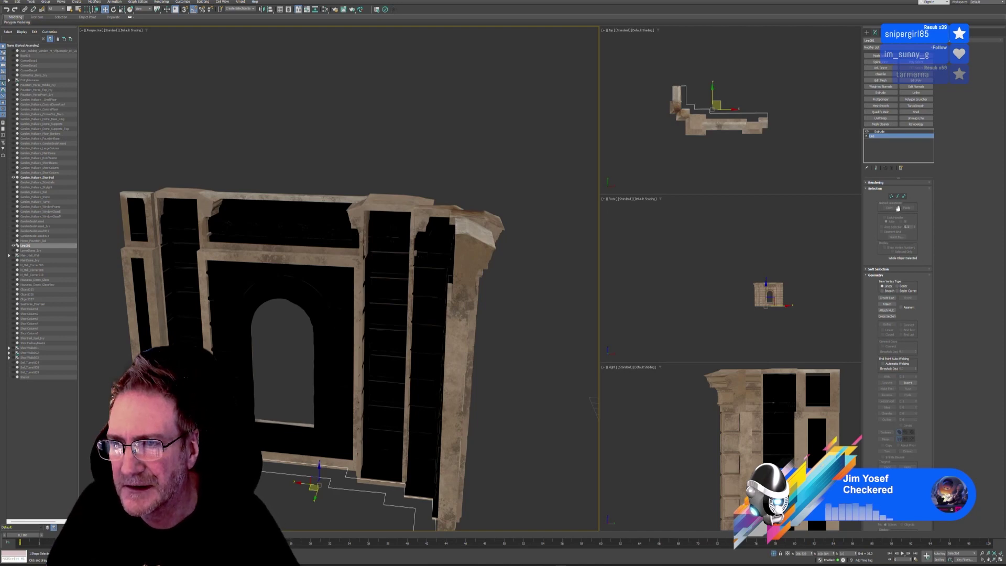
click(873, 182)
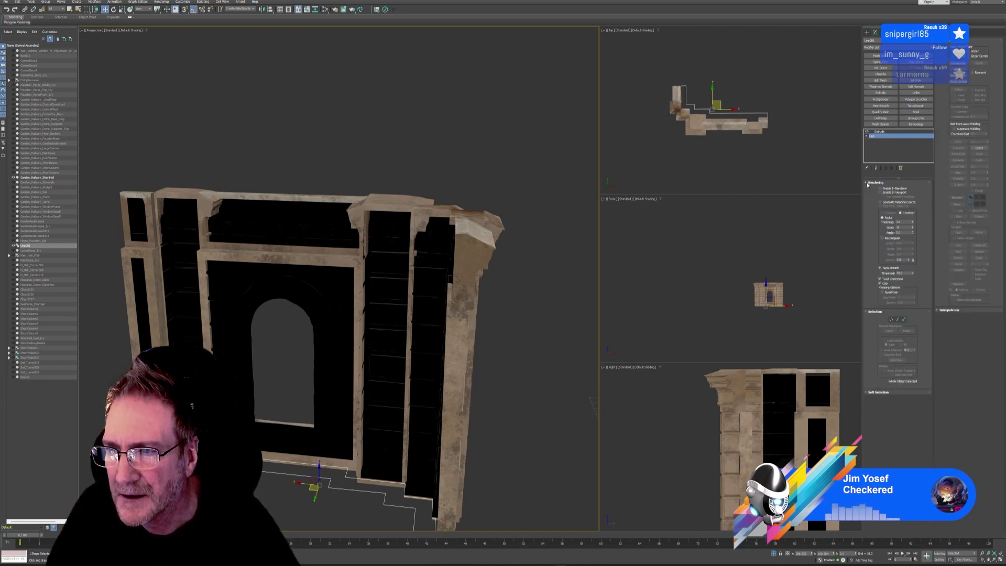
click(868, 183)
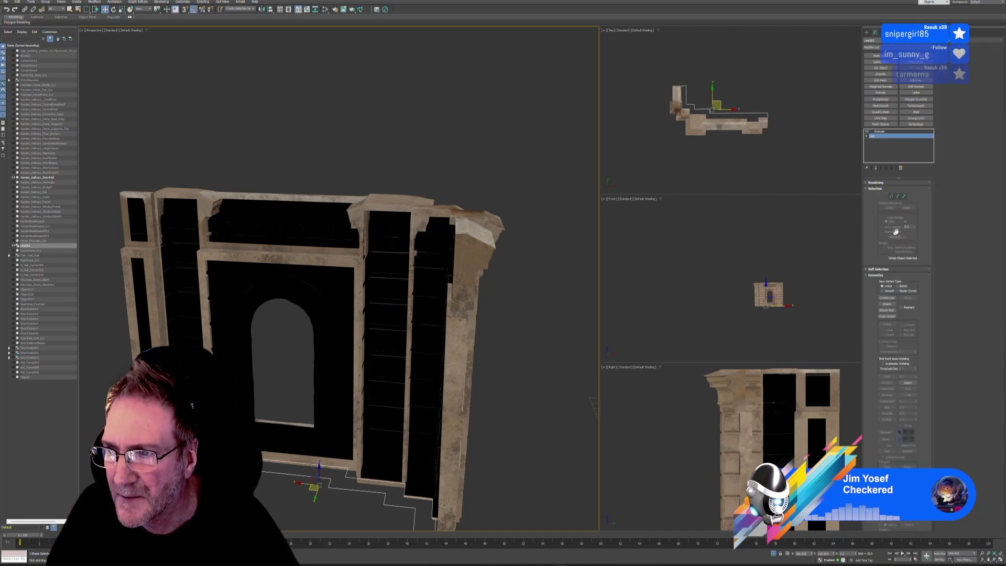
click(876, 169)
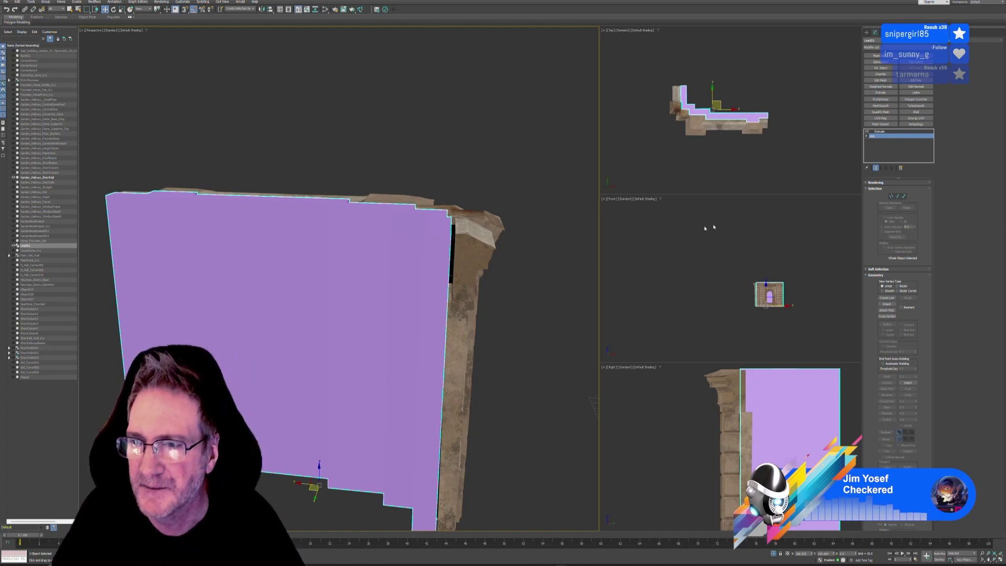
click(888, 197)
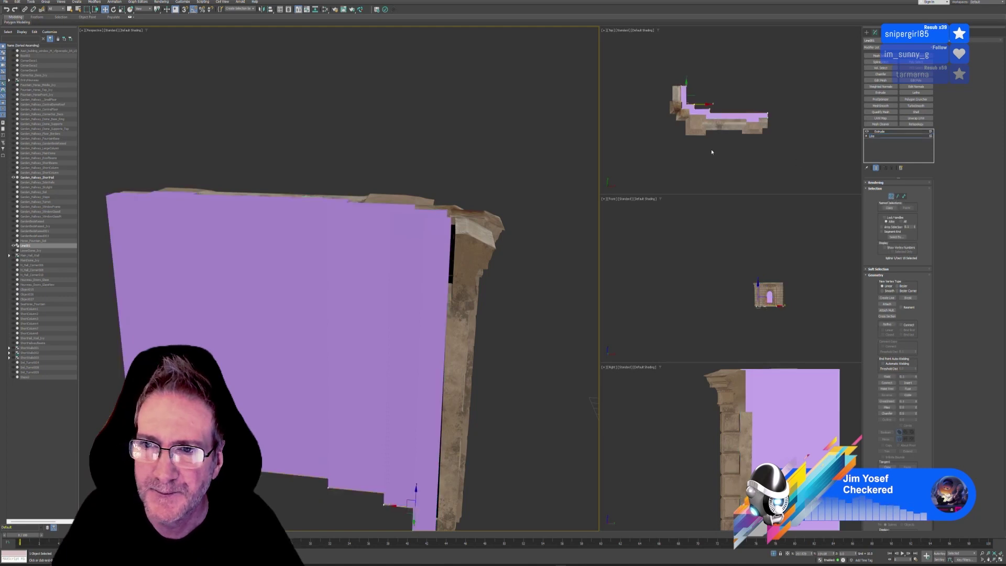
scroll(681, 105, up, 6)
middle_drag(679, 92, 672, 126)
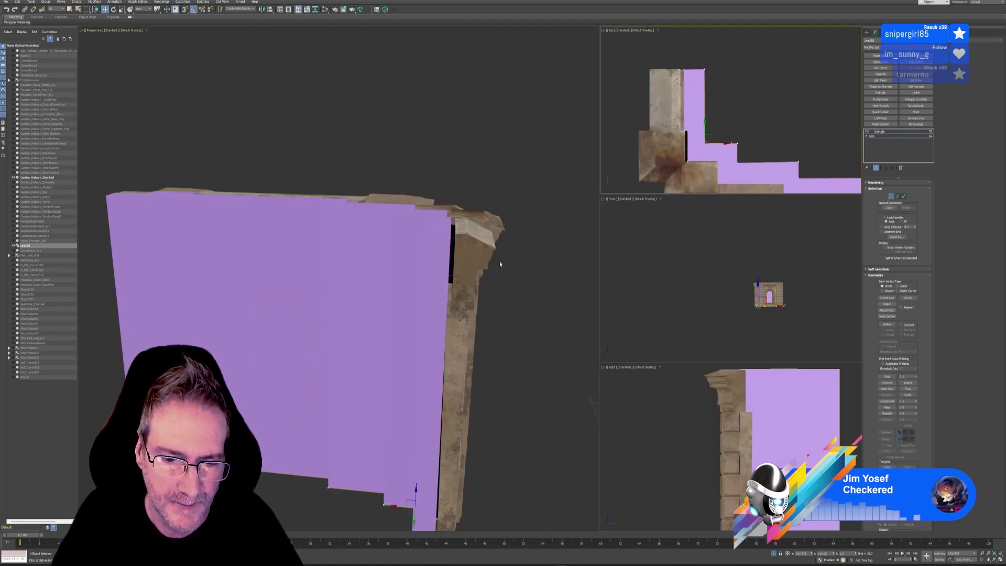
middle_drag(500, 265, 510, 194)
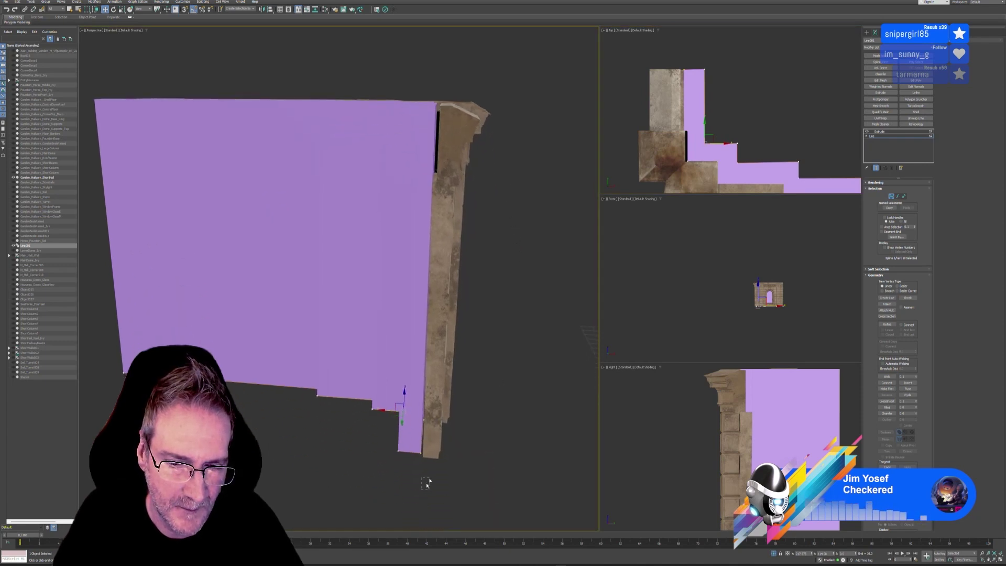
- Adjust the inner vertices at the corner and end of the short arm so the extrusion meets the wall
drag(434, 411, 436, 412)
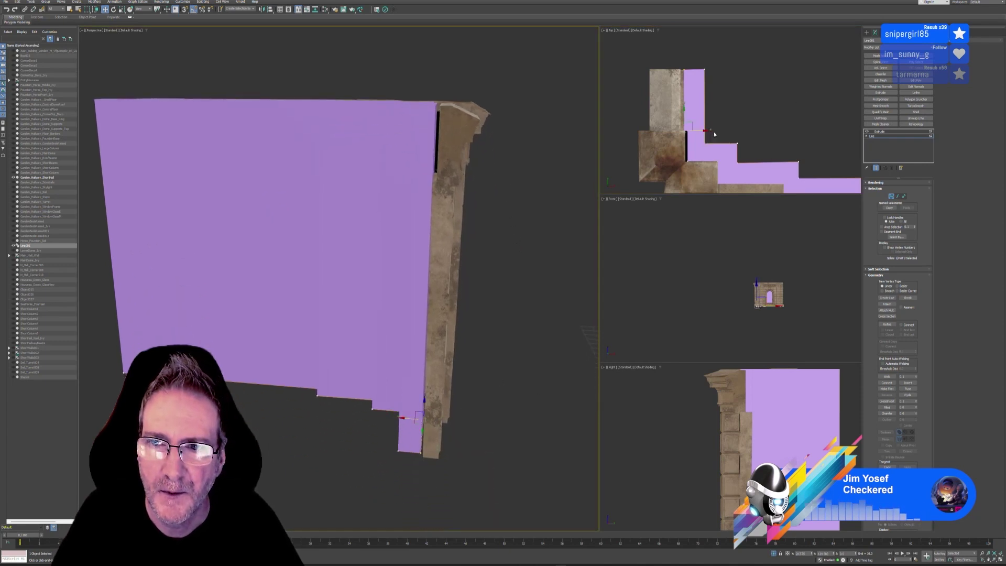
middle_drag(722, 100, 724, 99)
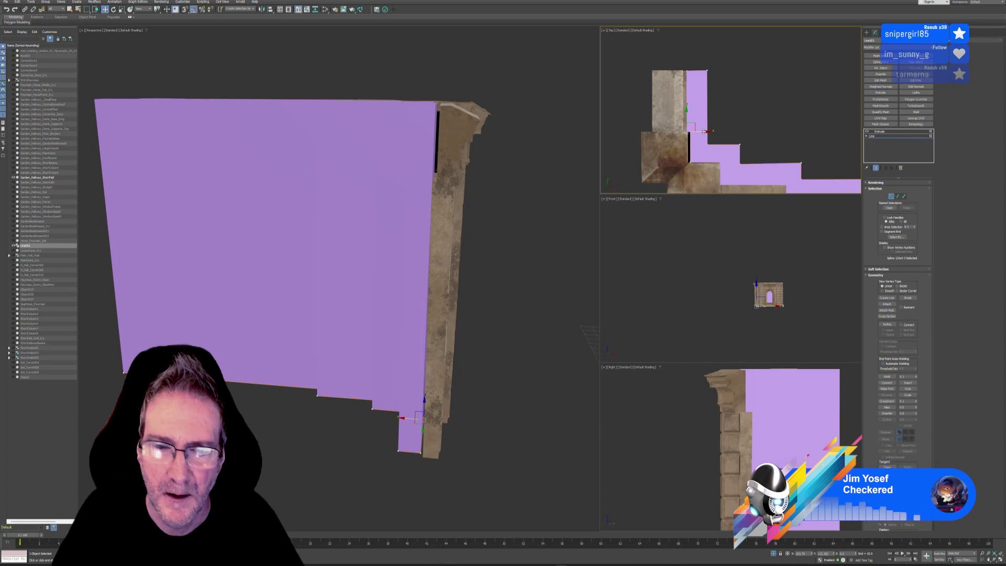
drag(704, 131, 703, 132)
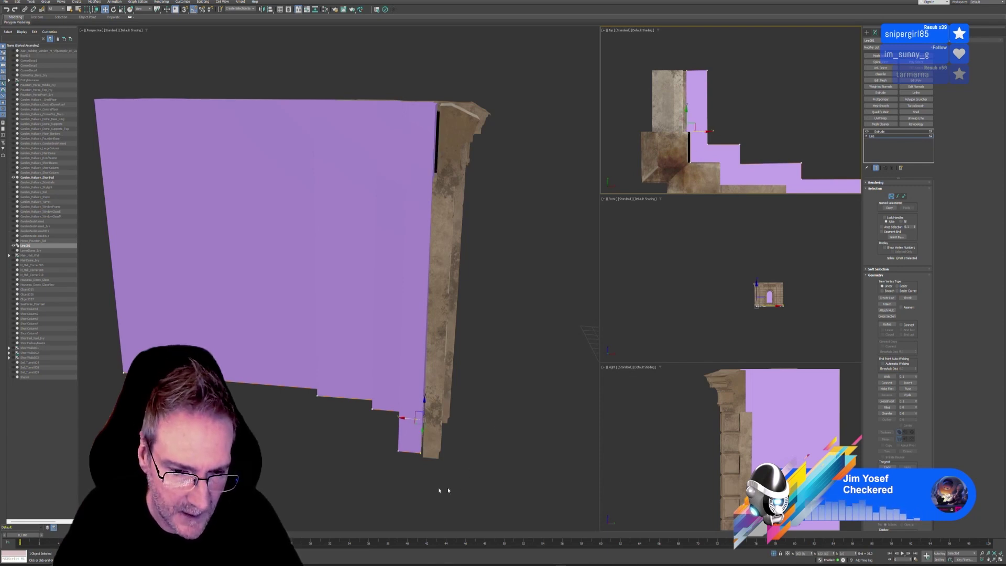
drag(439, 477, 393, 441)
middle_drag(715, 119, 718, 119)
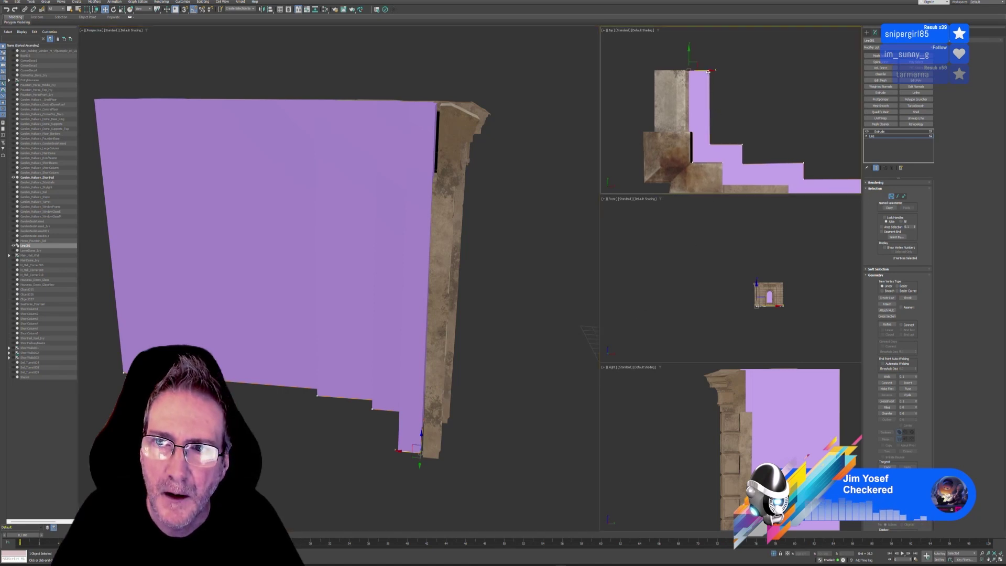
drag(705, 70, 697, 71)
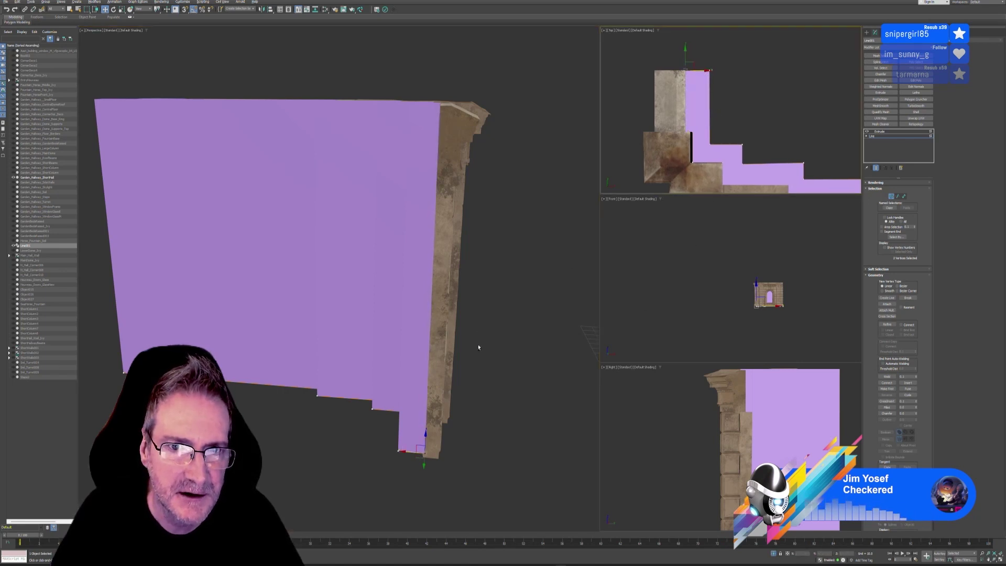
alt+middle_drag(478, 347, 481, 365)
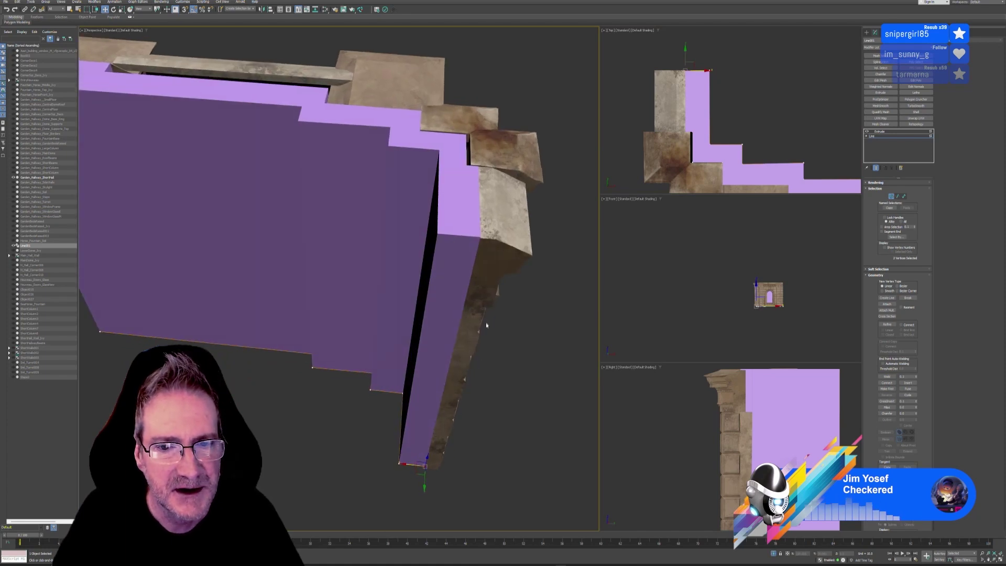
alt+middle_drag(486, 325, 294, 312)
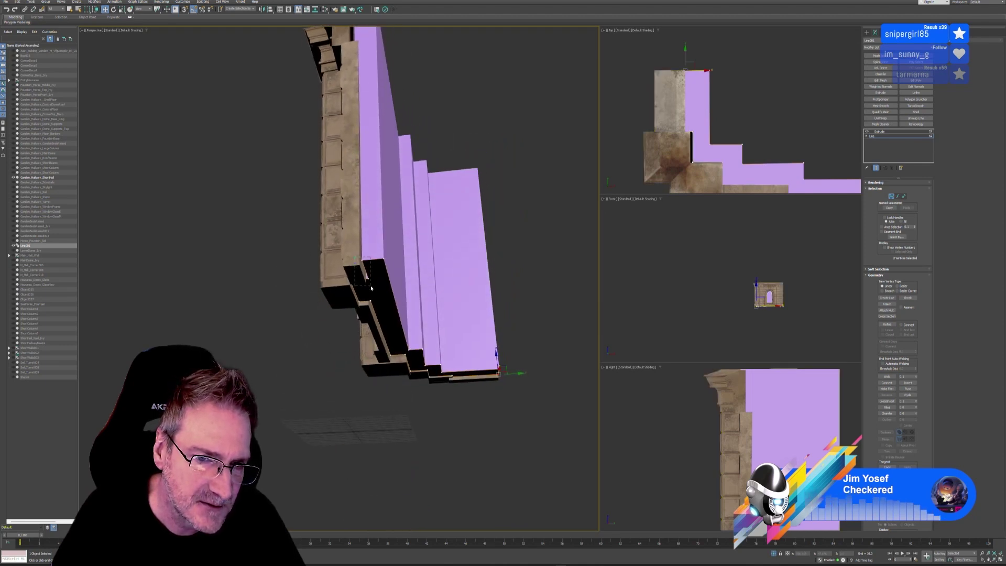
- Shift the front vertices at the long section's far end slightly into the end block's back
drag(371, 288, 371, 289)
scroll(770, 151, down, 6)
middle_drag(791, 141, 721, 149)
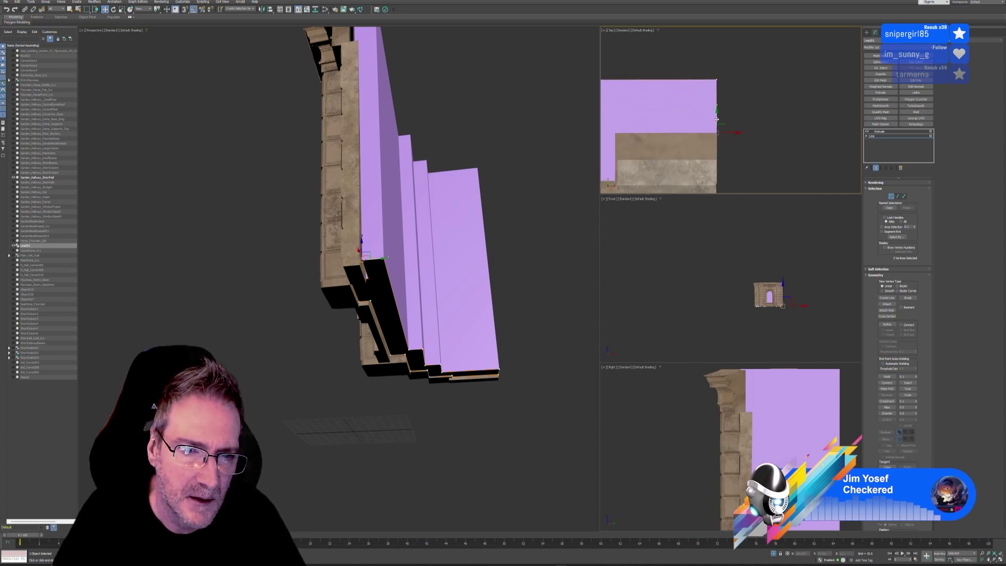
drag(716, 119, 716, 124)
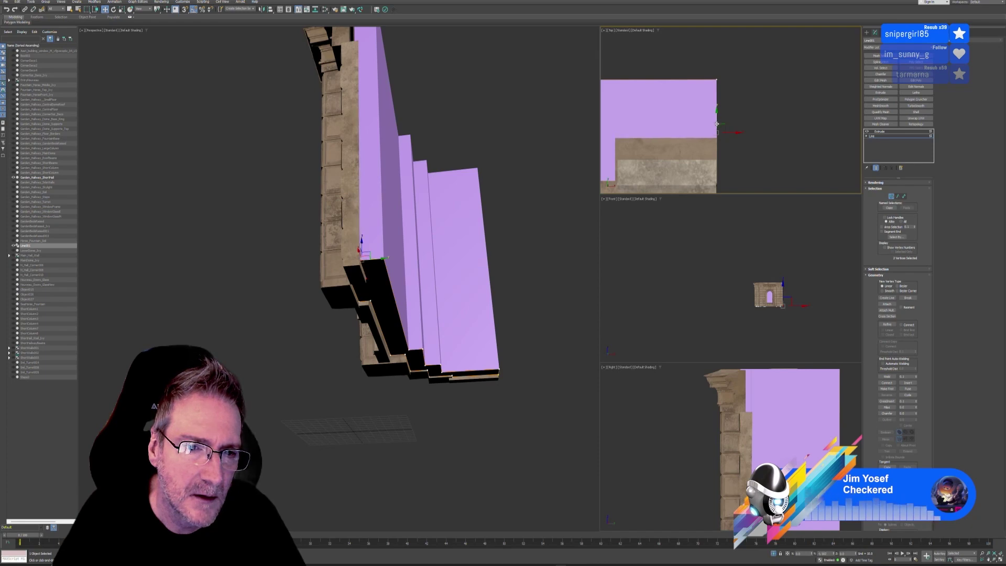
- Finish the vertex editing, return to the Extrude modifier and view the whole backing shape
scroll(508, 262, down, 4)
alt+middle_drag(509, 267, 487, 301)
click(890, 197)
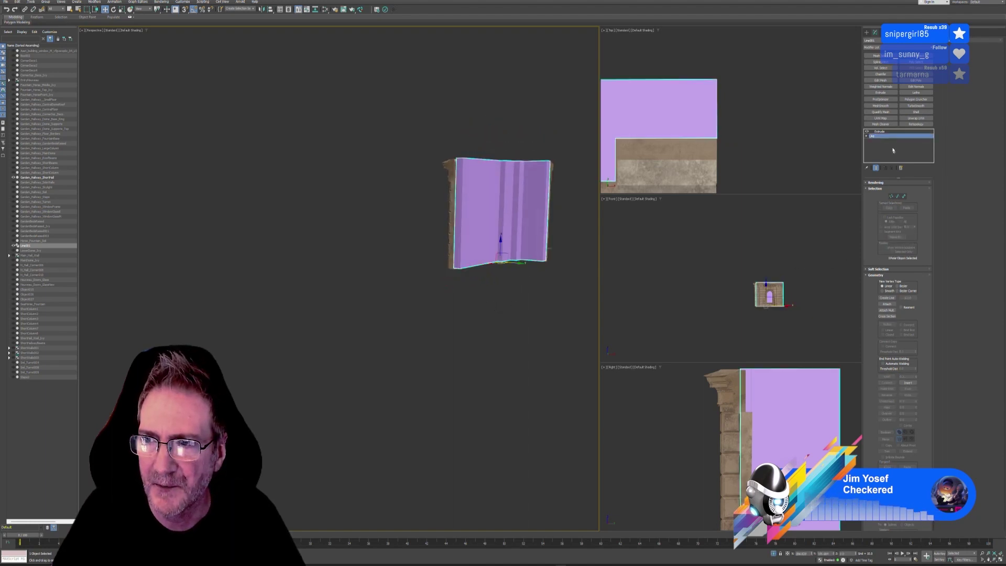
click(880, 131)
middle_drag(492, 281, 447, 285)
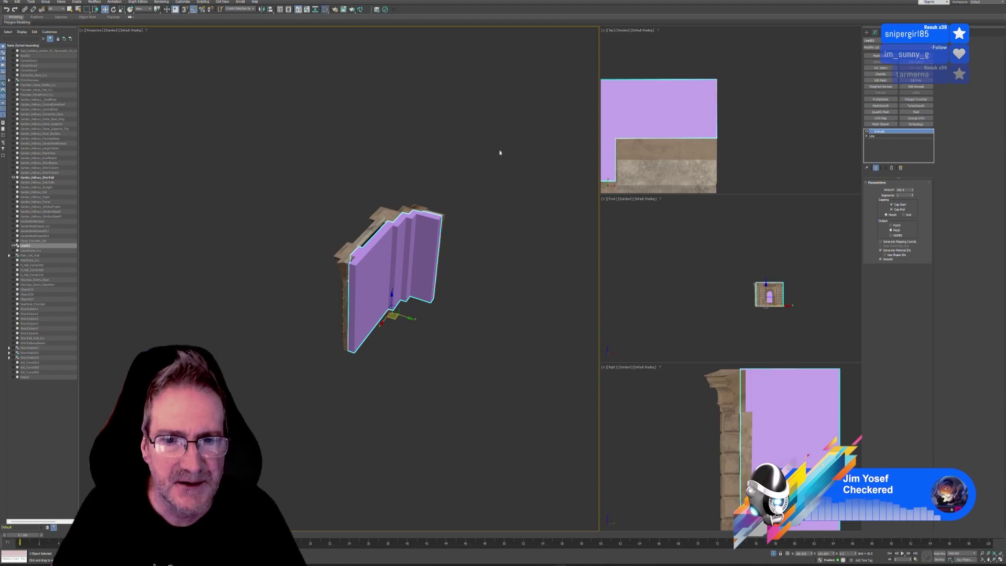
- Assign the existing plain brown Standard material from the Slate Material Editor to the selected backing shape
key(m)
double_click(458, 113)
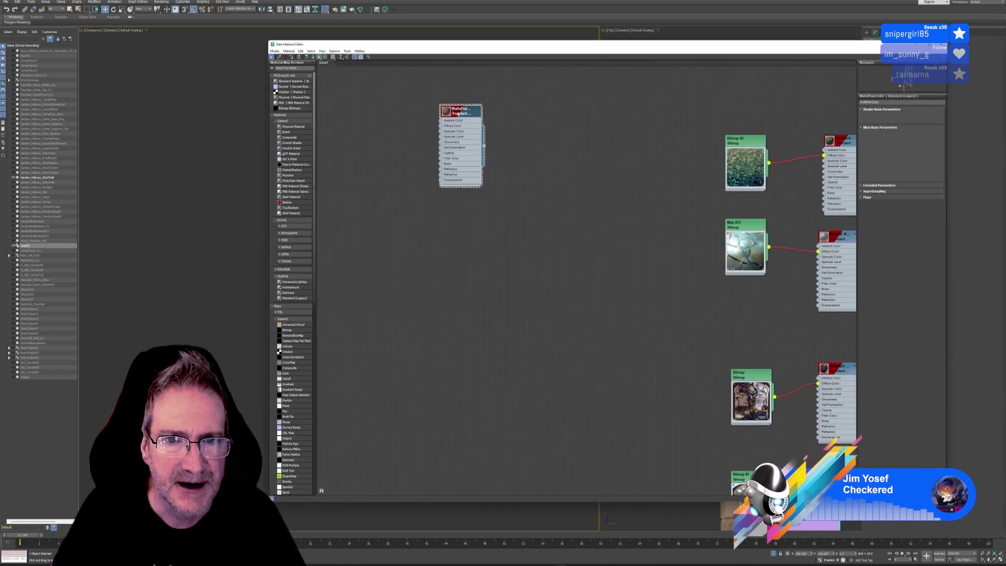
right_click(457, 111)
click(480, 121)
click(941, 45)
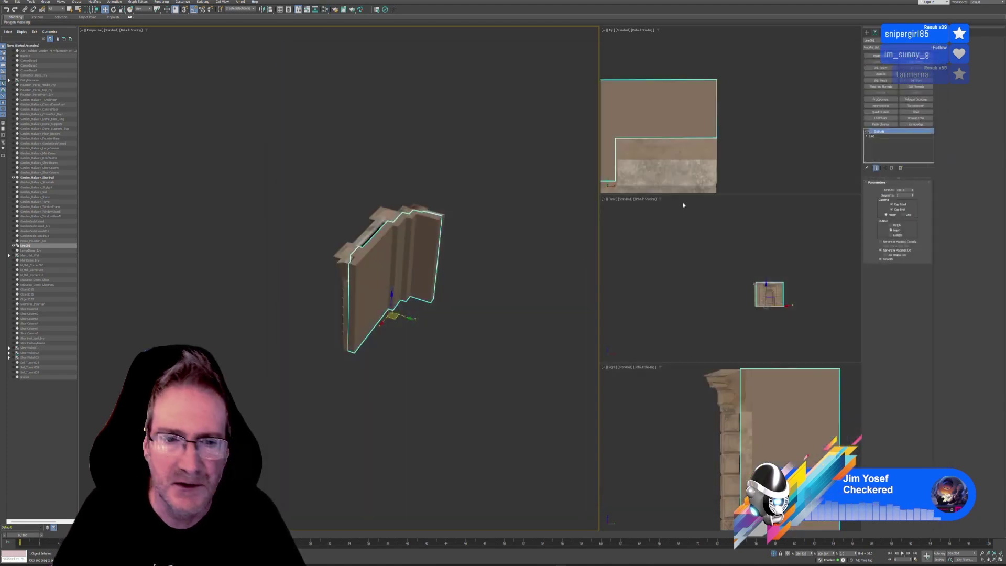
- Attach the extruded backing shape to the arched short wall mesh so both form one object
alt+middle_drag(481, 376, 517, 364)
scroll(517, 364, up, 5)
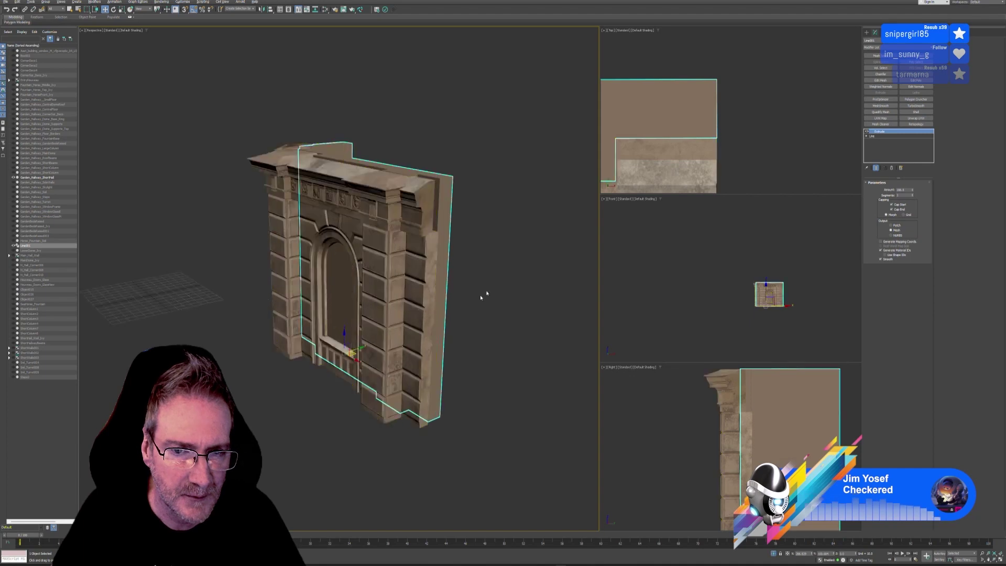
alt+middle_drag(506, 349, 504, 323)
click(504, 323)
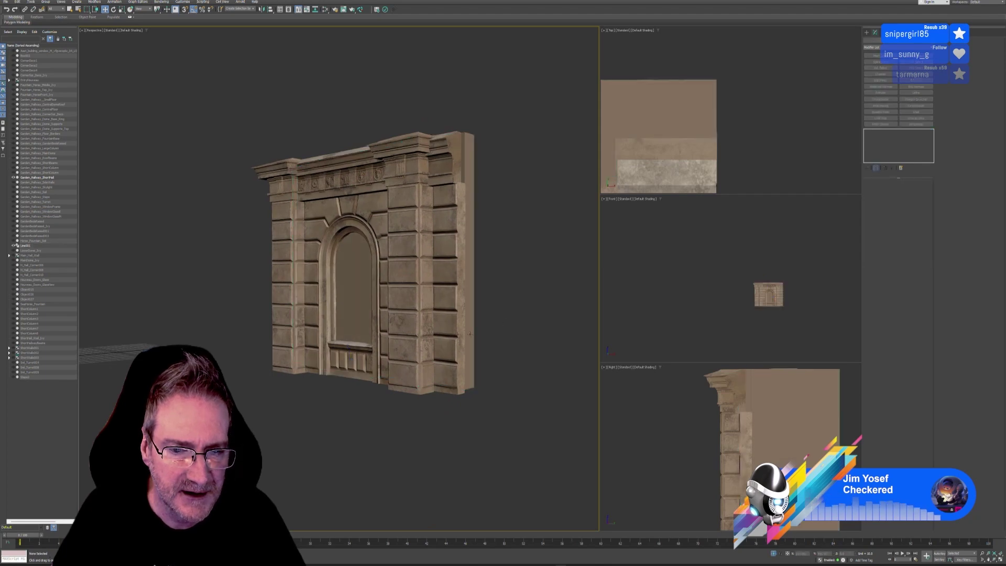
click(415, 327)
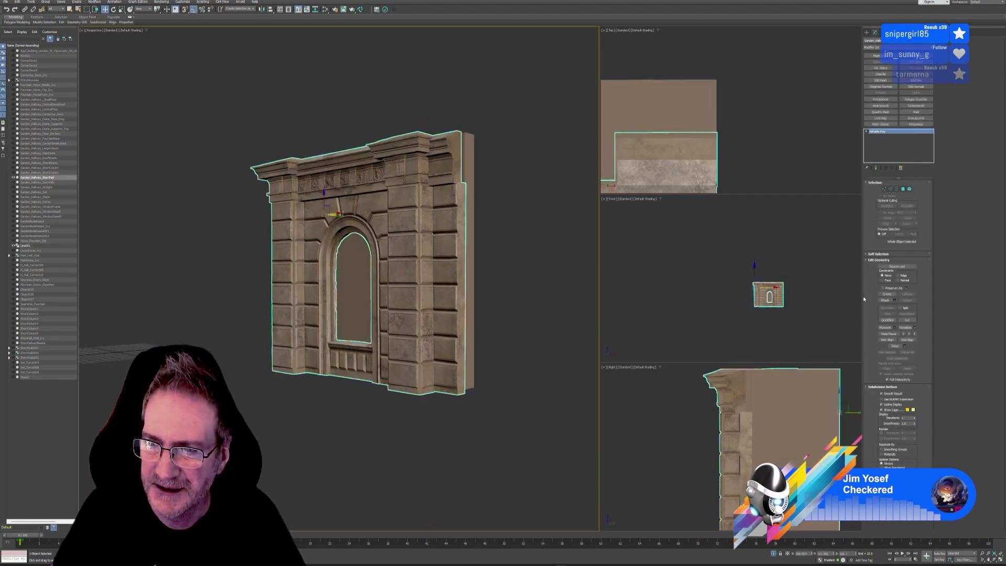
click(885, 300)
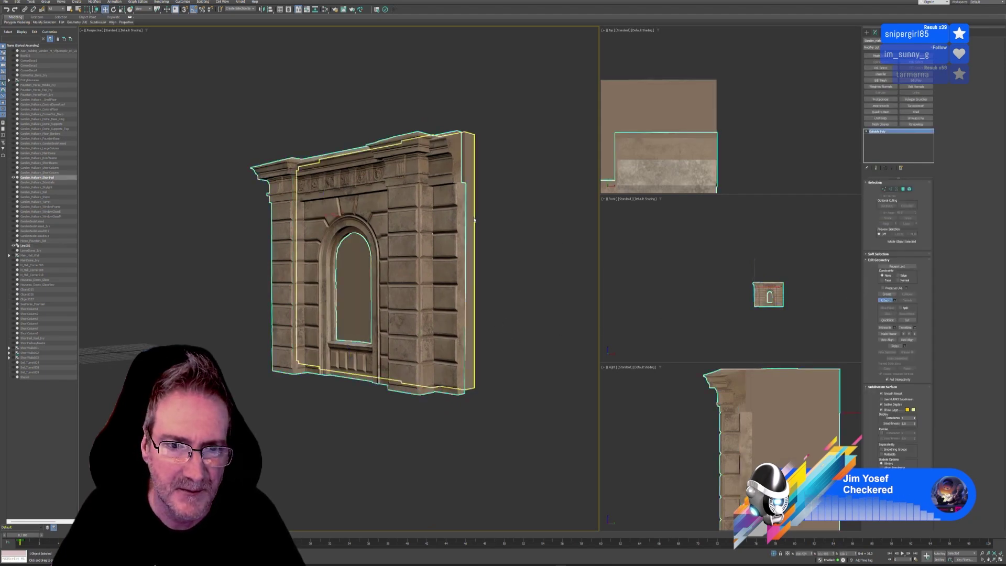
click(469, 256)
click(531, 274)
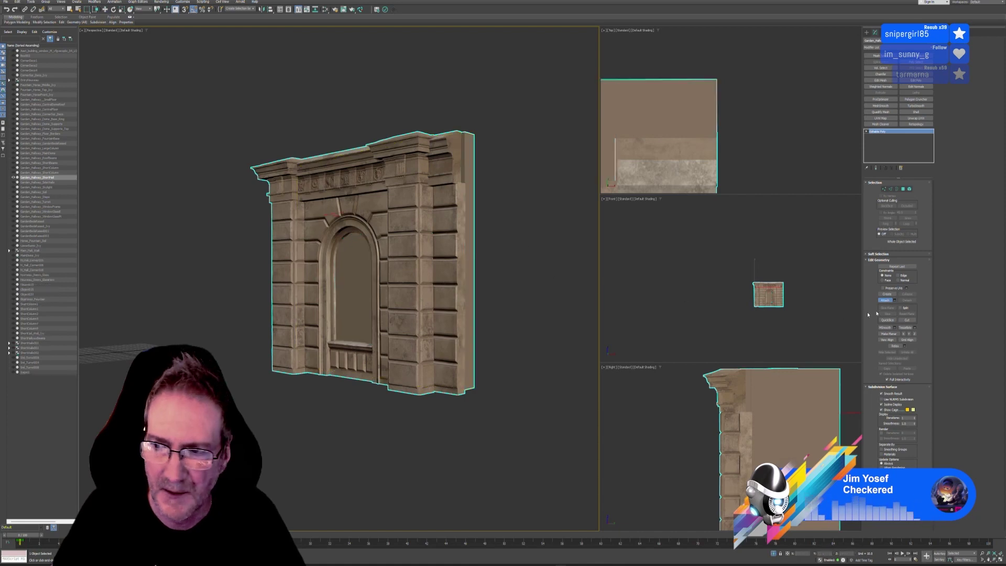
click(887, 301)
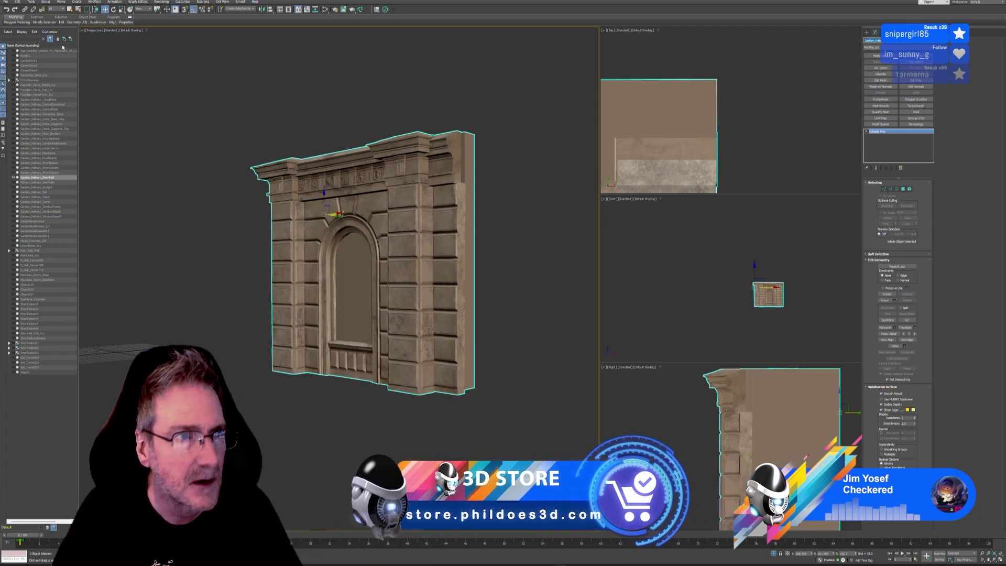
- Export the selected wall as Garden_Hallway_ShortHall_02 in FBX format to the hallway's UE4 Models folder, using the current export preset
click(4, 2)
mouse_move(31, 87)
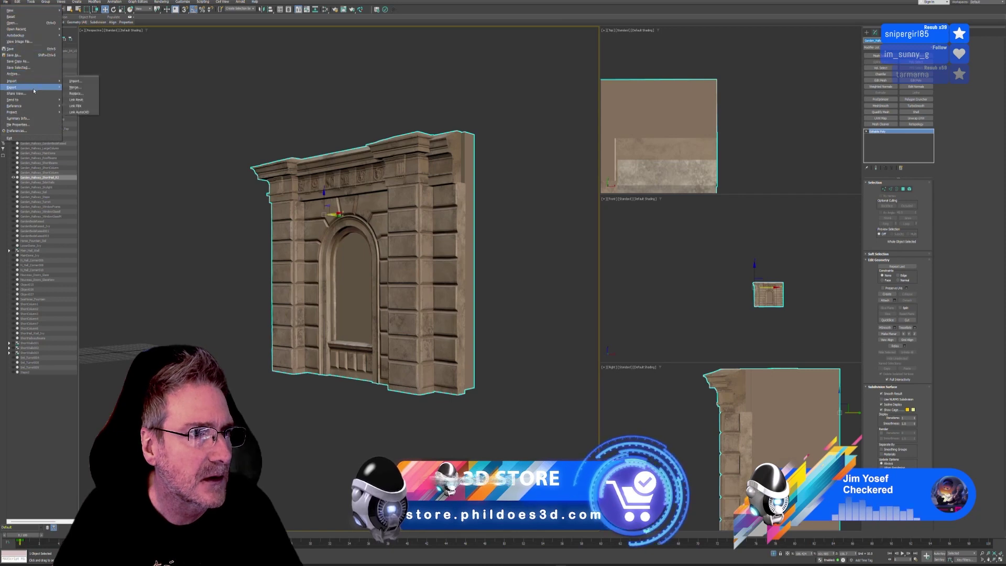
click(80, 93)
click(300, 54)
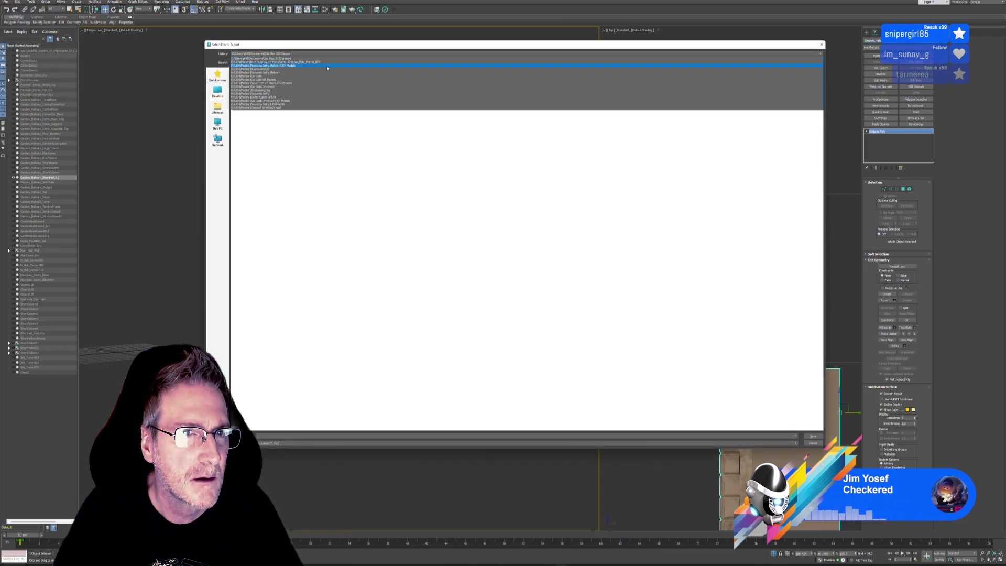
click(327, 66)
text(Garden_Hallway_ShortHall_R2)
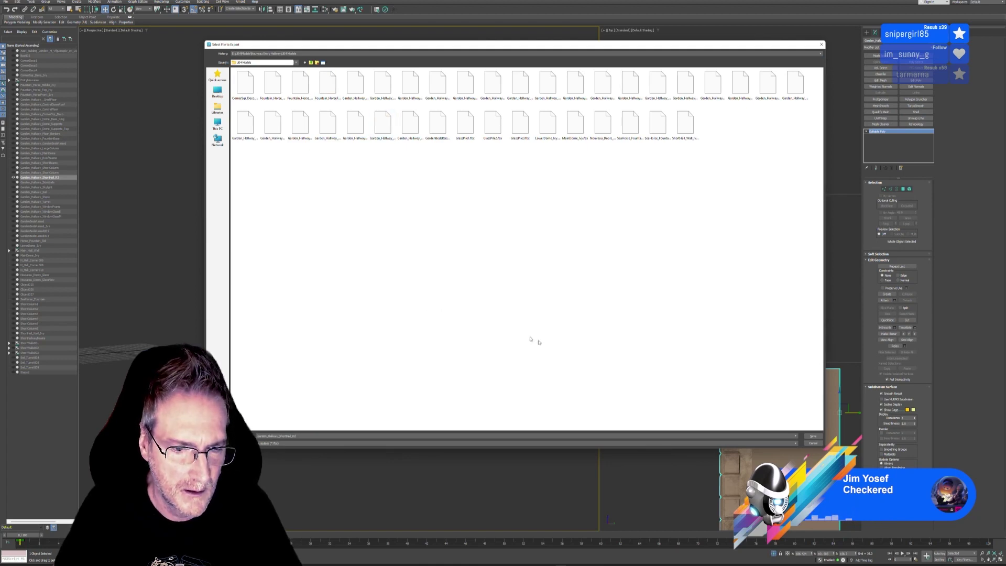
key(Return)
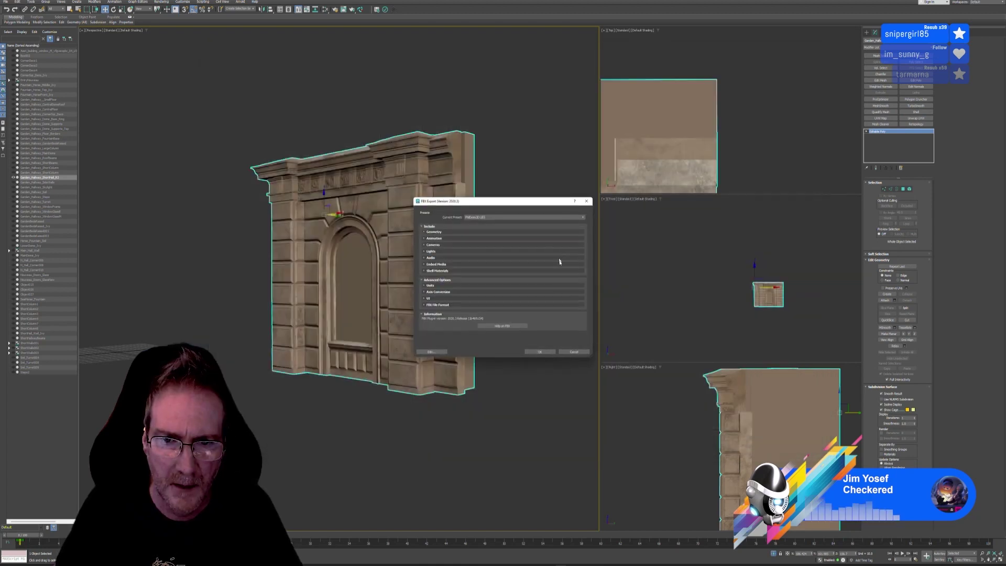
click(544, 353)
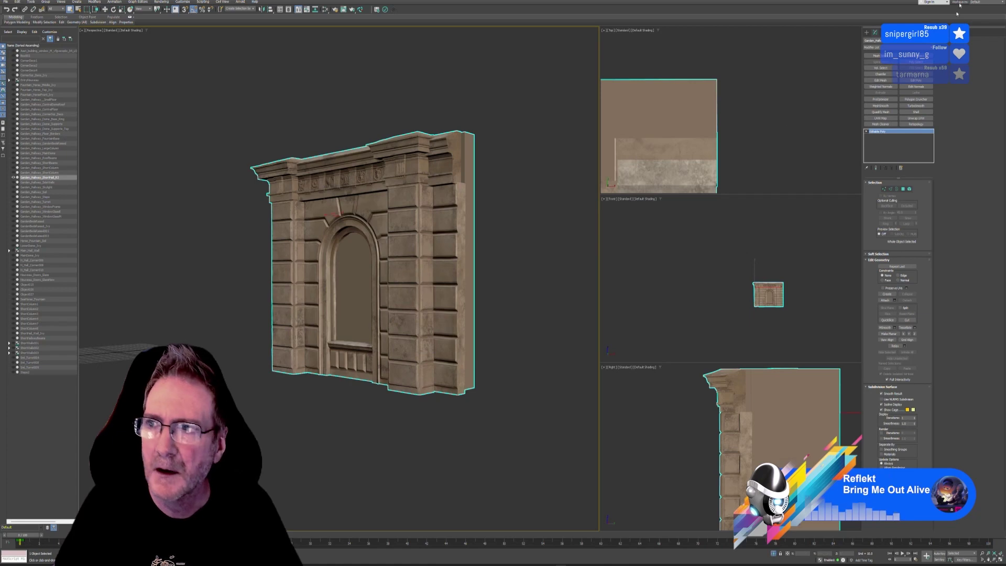
- Switch to Unreal Editor and start an asset import into the ArtNouveau_Entry_Hall folder
key(super+d)
click(579, 561)
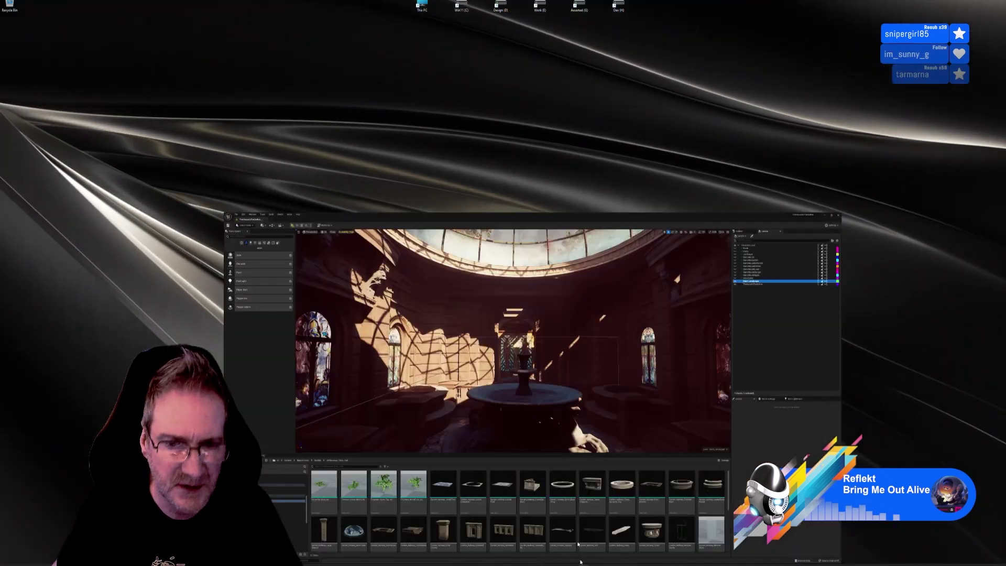
scroll(536, 480, down, 5)
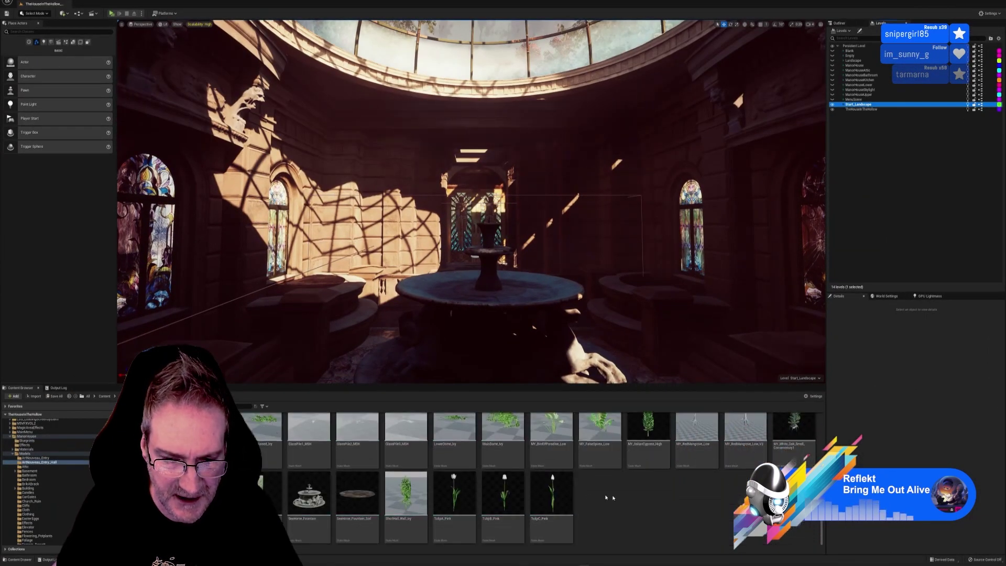
right_click(627, 499)
click(681, 315)
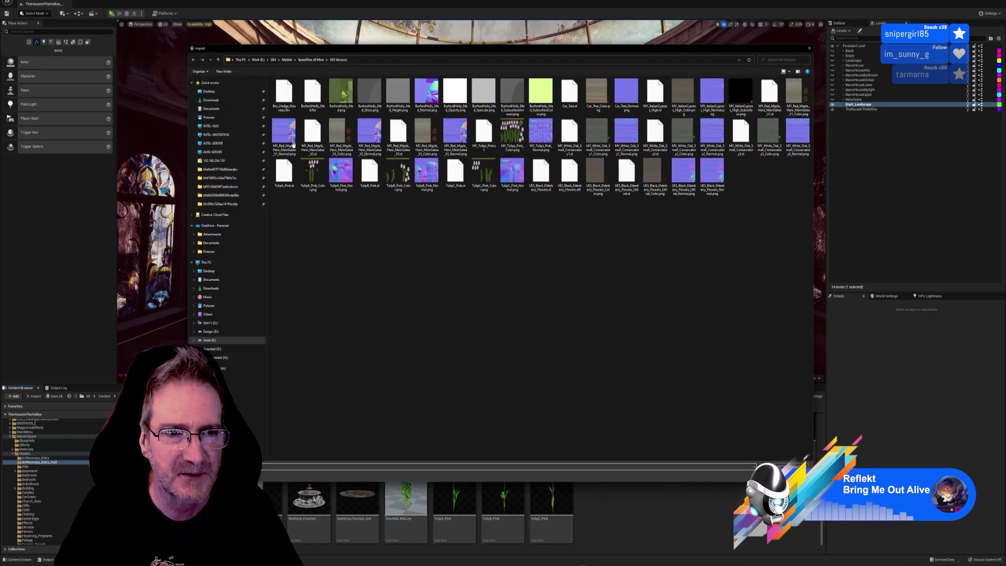
- Import Garden_Hallway_ShortHall_02.fbx from the Nouveau Entry Hallway's UE4 Models folder with the given import options, and dismiss the message log
click(287, 60)
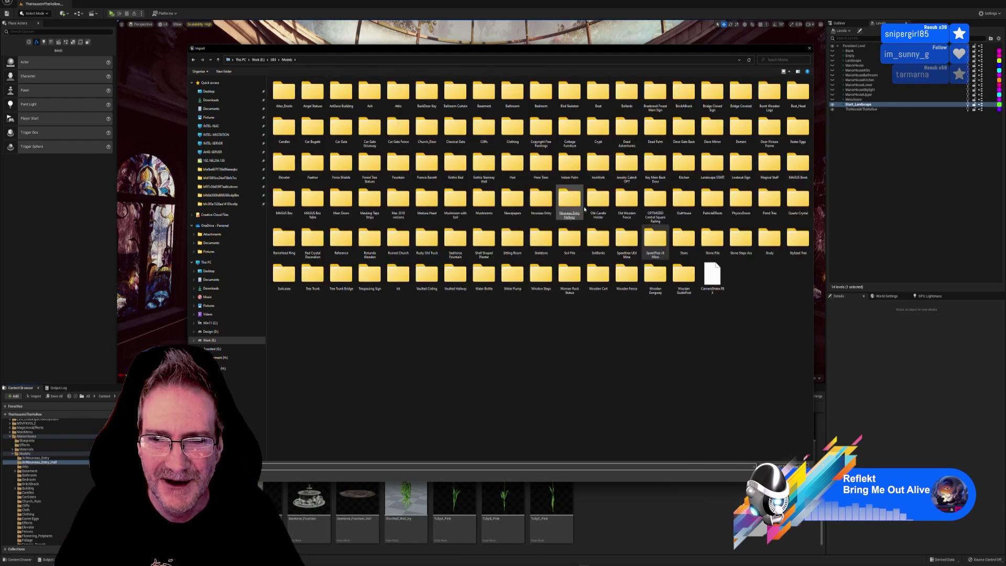
double_click(568, 205)
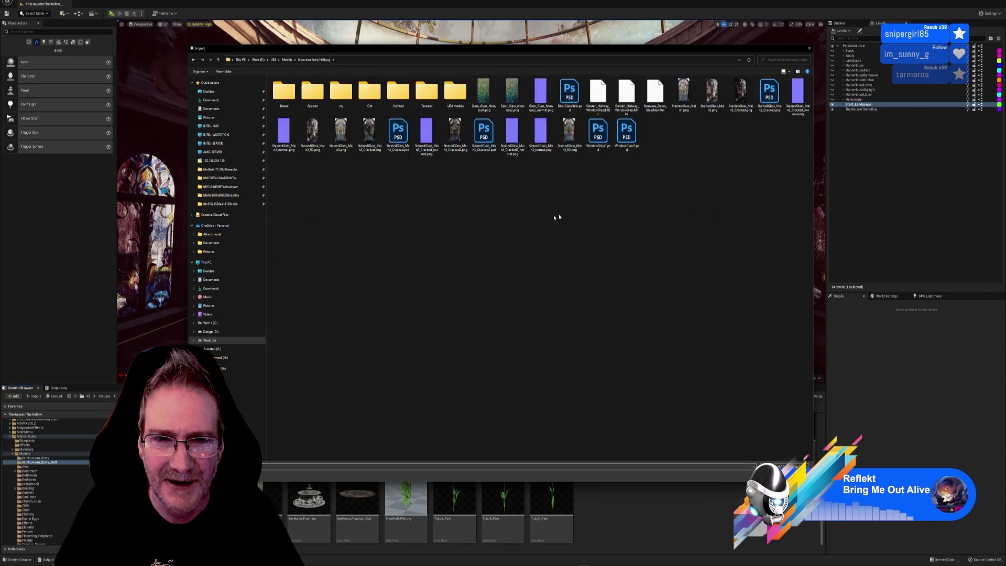
double_click(455, 93)
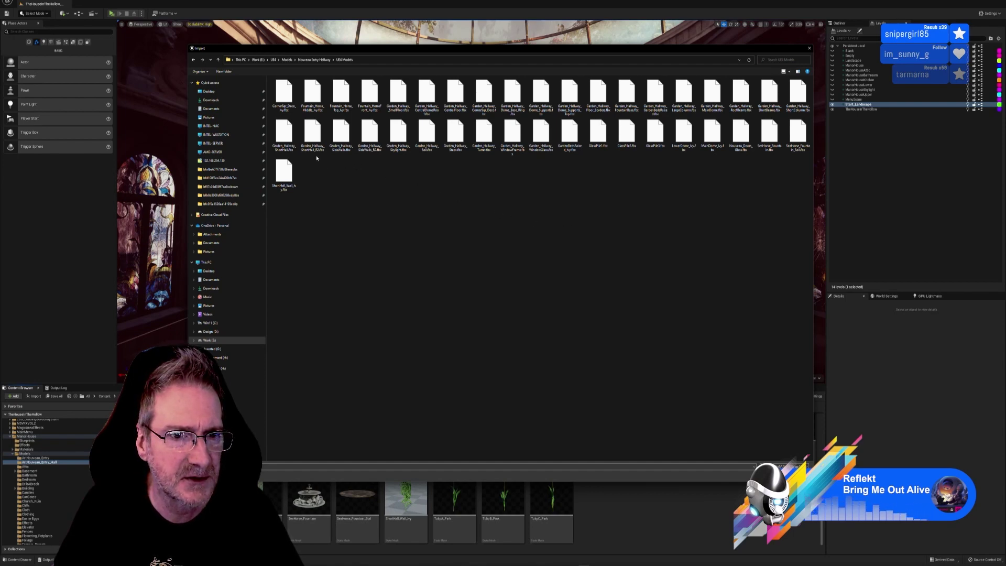
double_click(316, 138)
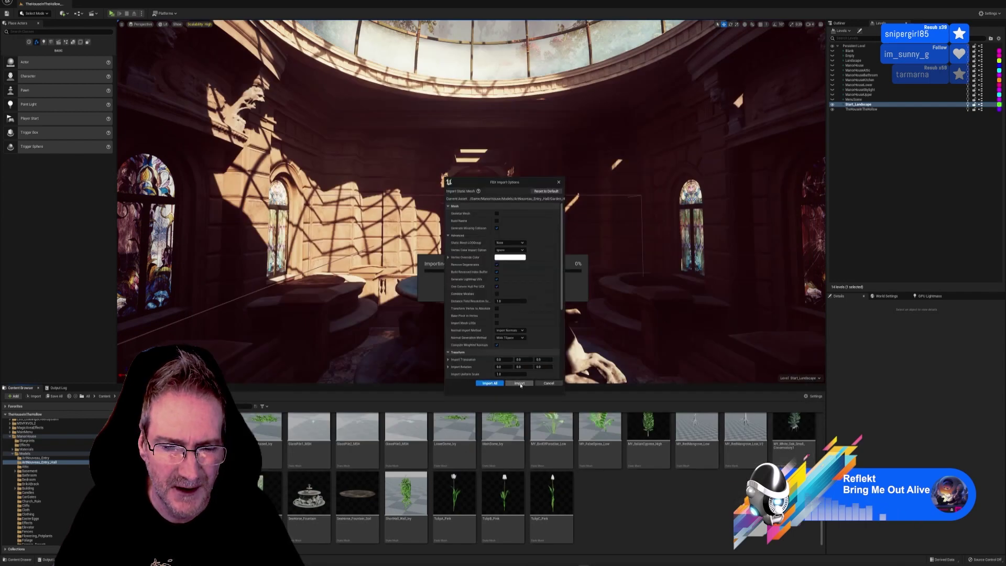
click(520, 383)
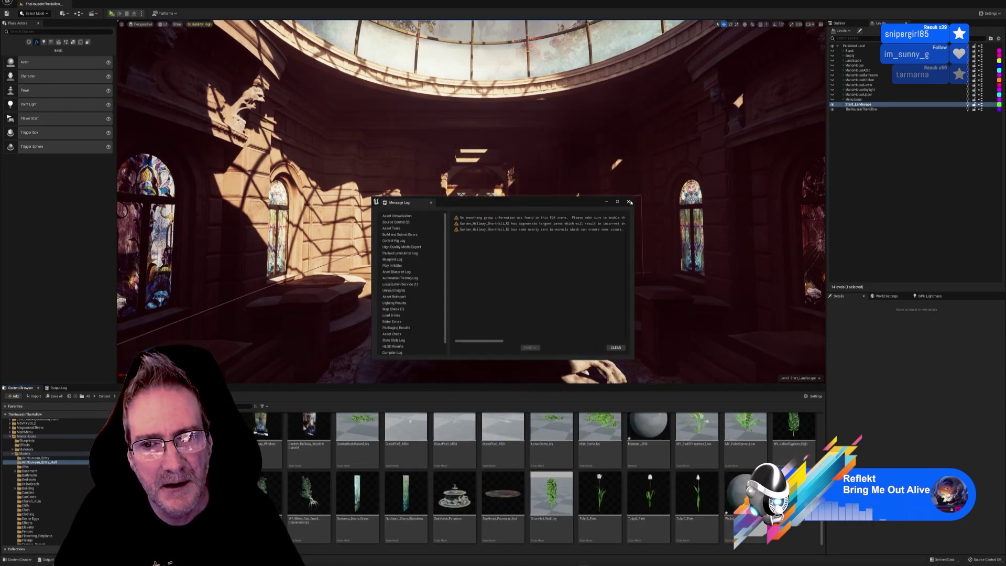
click(629, 202)
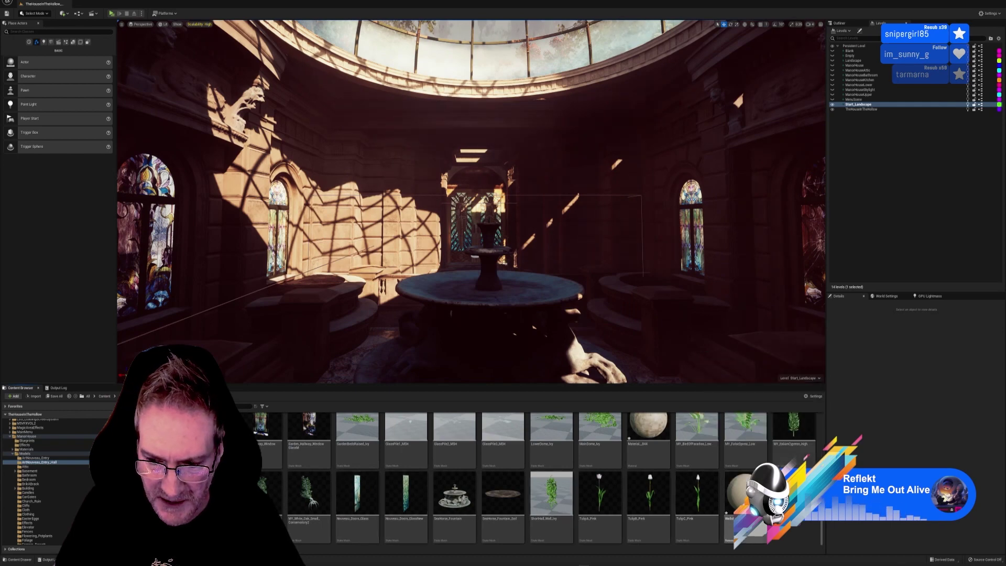
- Open the second side walls mesh, the original short hall mesh and the newly imported short hall mesh for editing together
scroll(535, 477, up, 2)
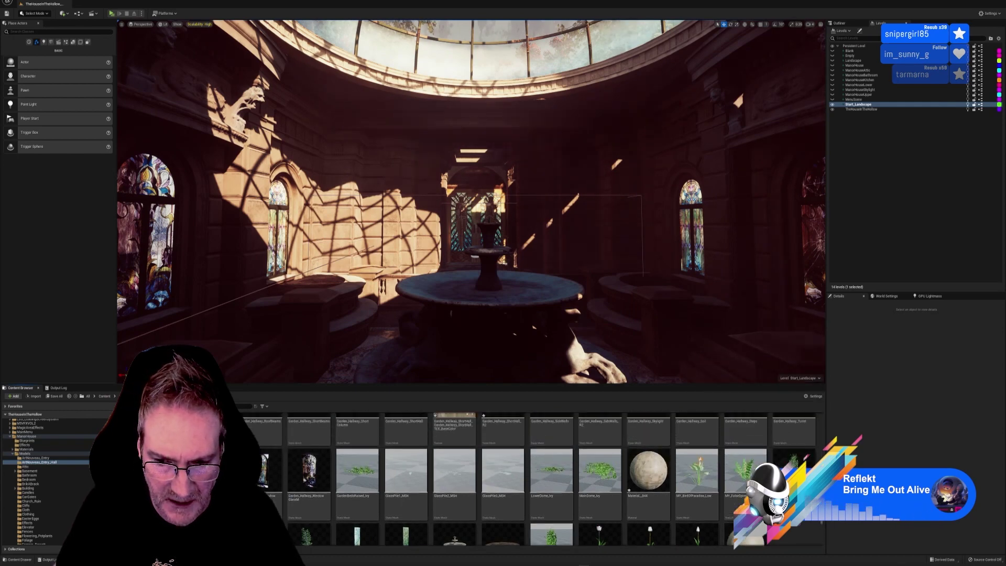
scroll(731, 532, up, 3)
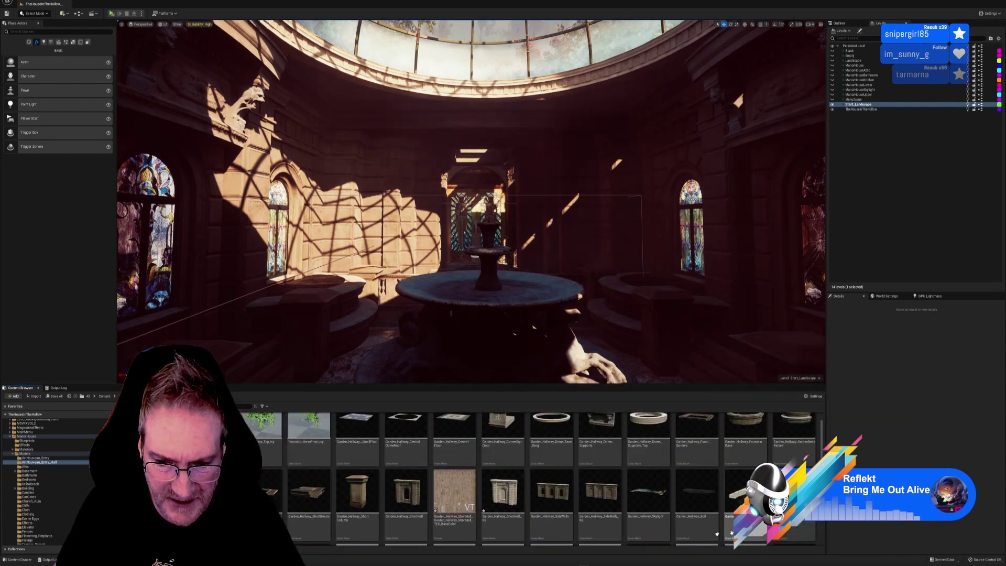
double_click(600, 493)
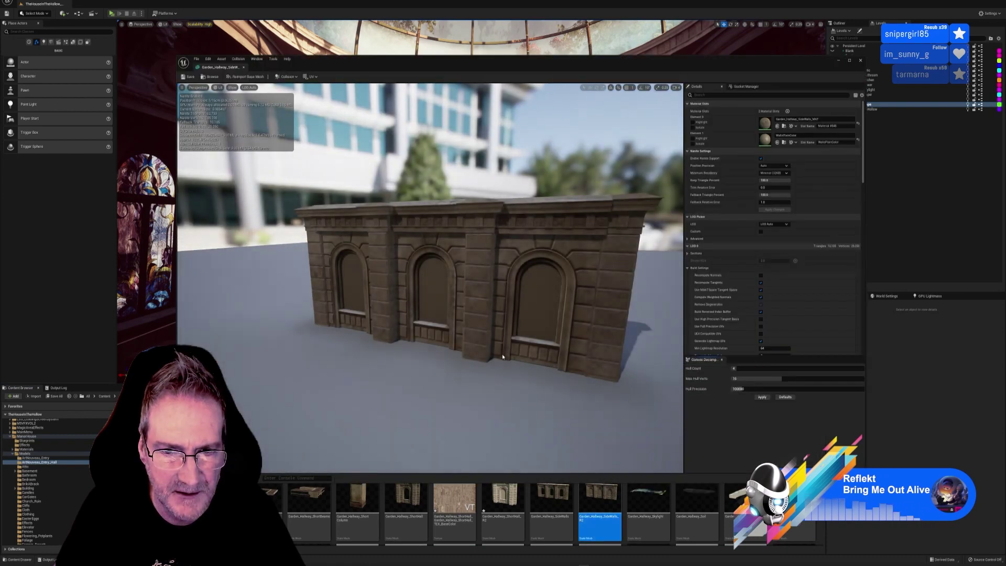
drag(492, 65, 521, 28)
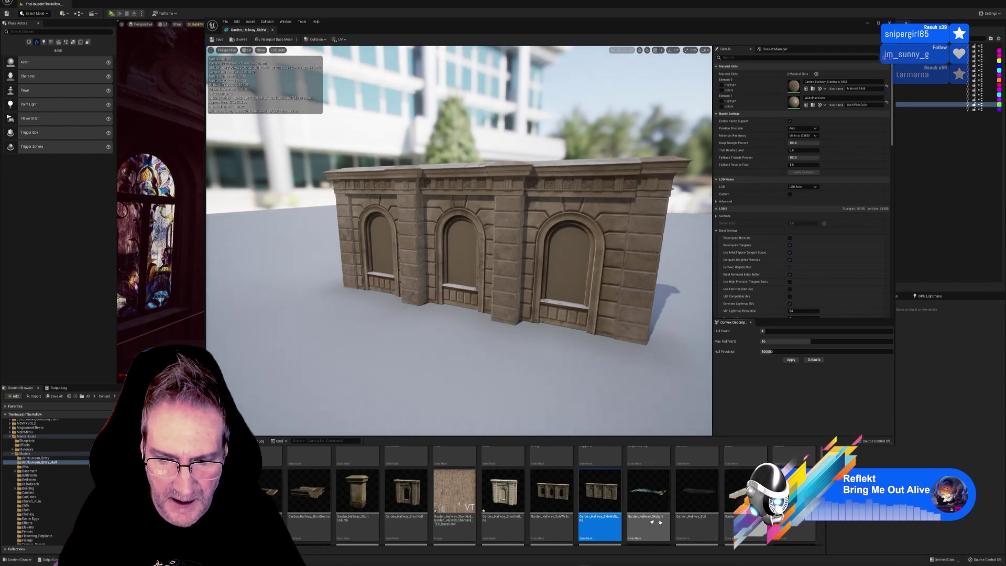
double_click(410, 496)
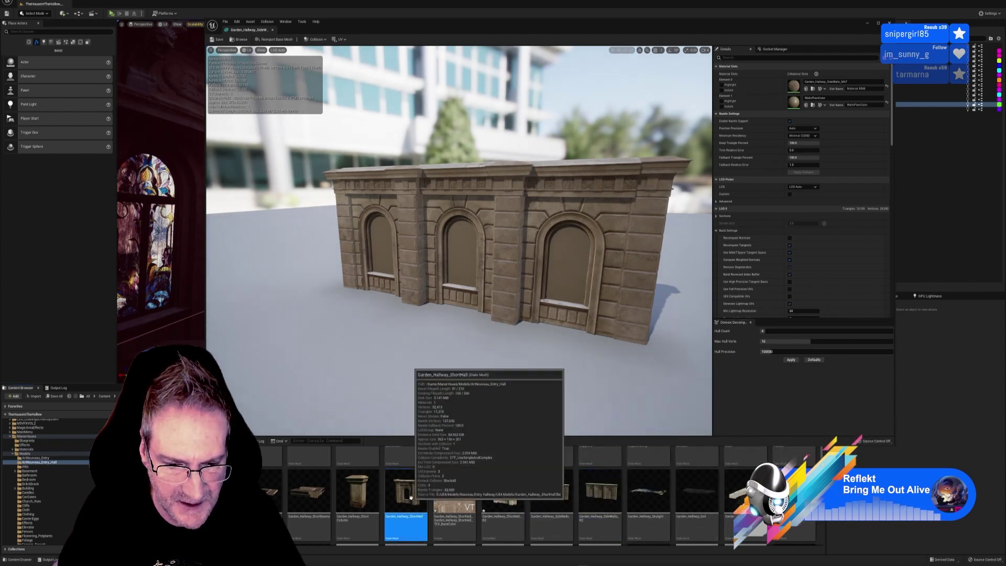
click(513, 490)
double_click(513, 489)
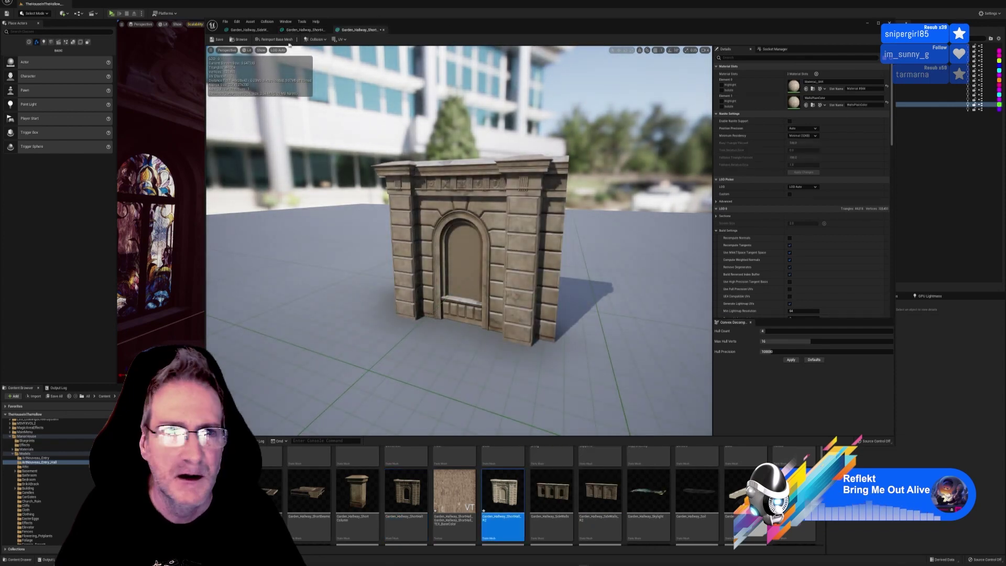
- Copy the original short hall mesh's material to Element 0 of the newly imported mesh
click(307, 31)
right_click(796, 89)
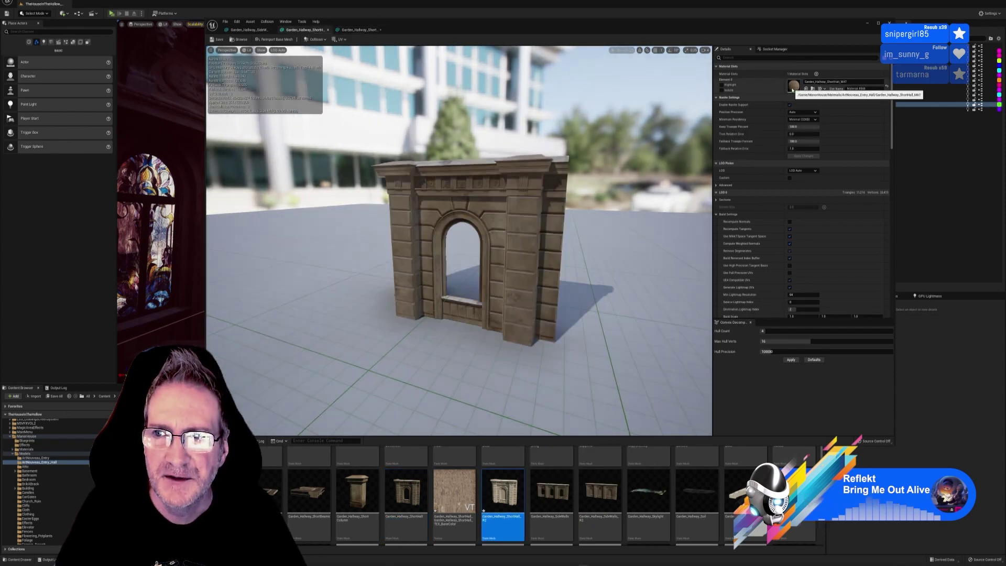
click(800, 93)
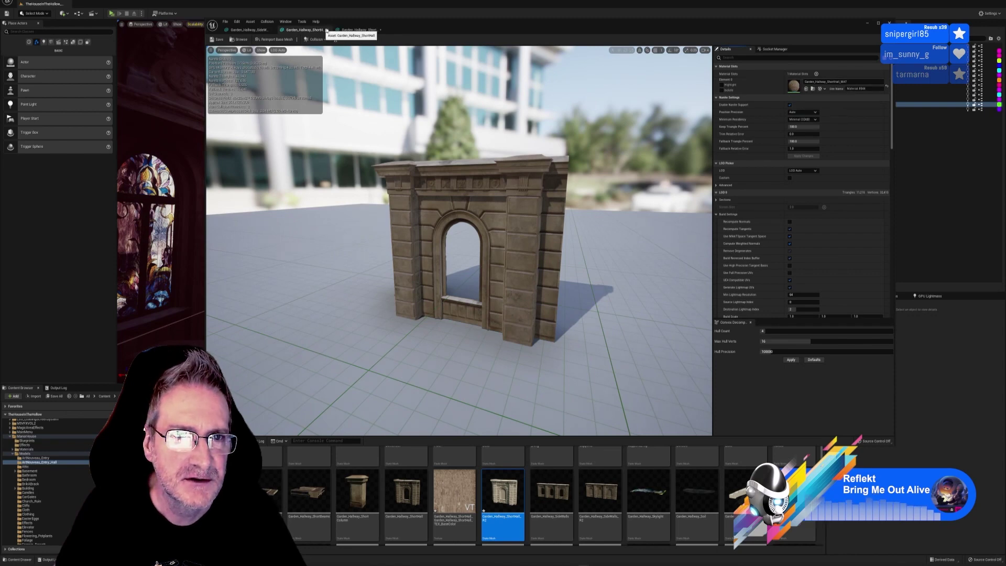
click(347, 30)
right_click(795, 87)
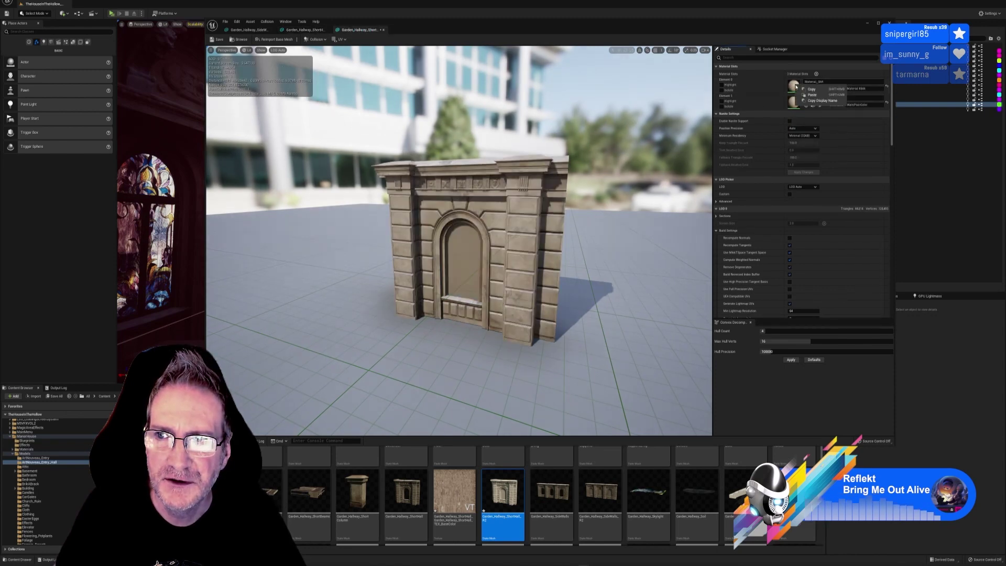
click(800, 101)
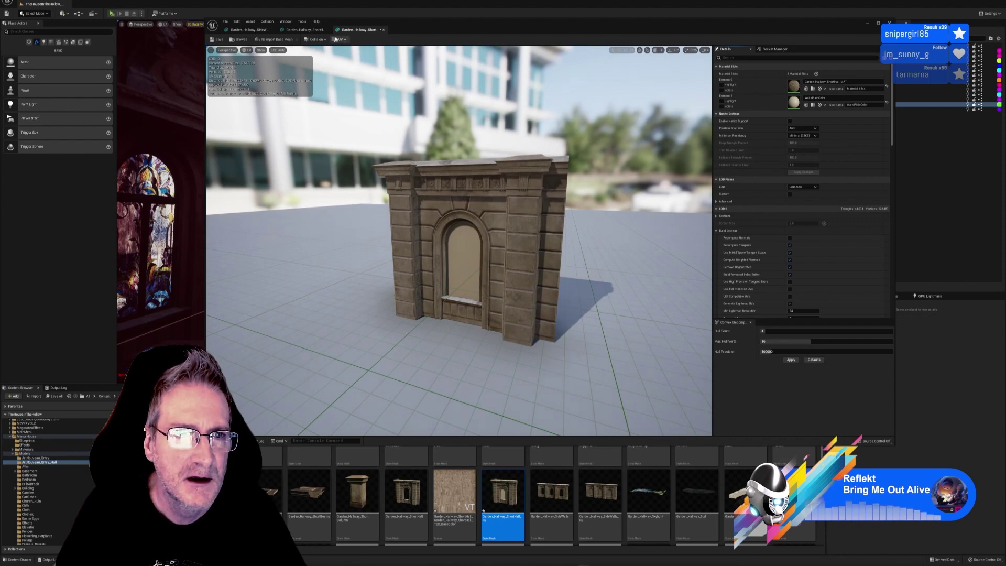
- Copy the side walls mesh's plain backing material to Element 1 of the new short hall mesh
click(250, 30)
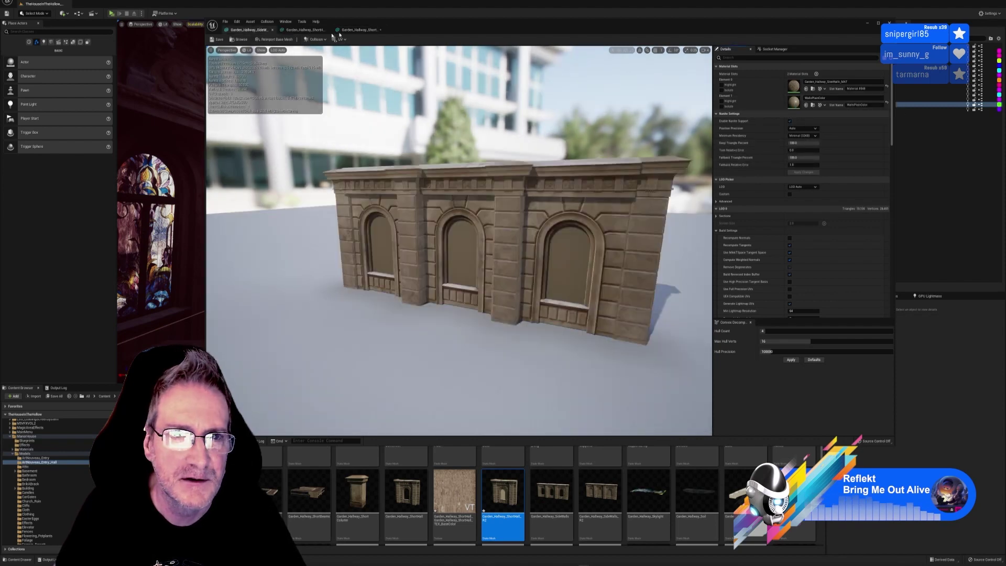
click(346, 30)
right_click(795, 101)
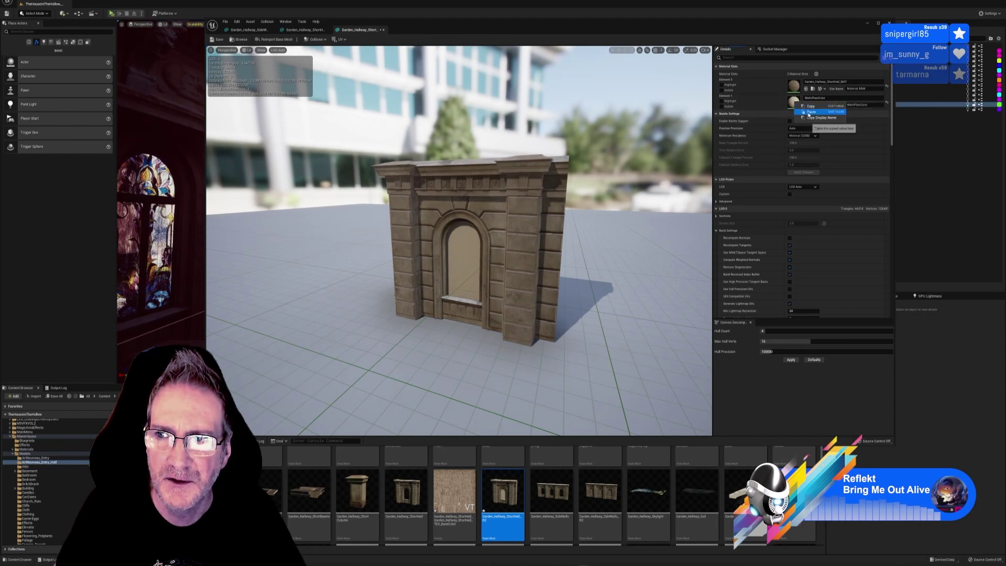
click(810, 112)
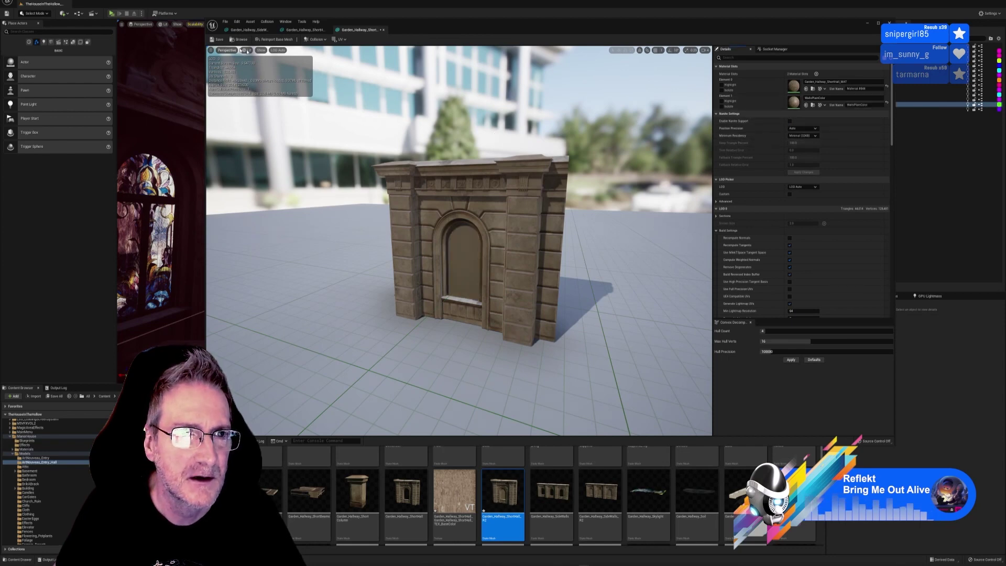
- Show the simple collision on both the new and the original short hall meshes and compare how each wraps its walls
click(261, 51)
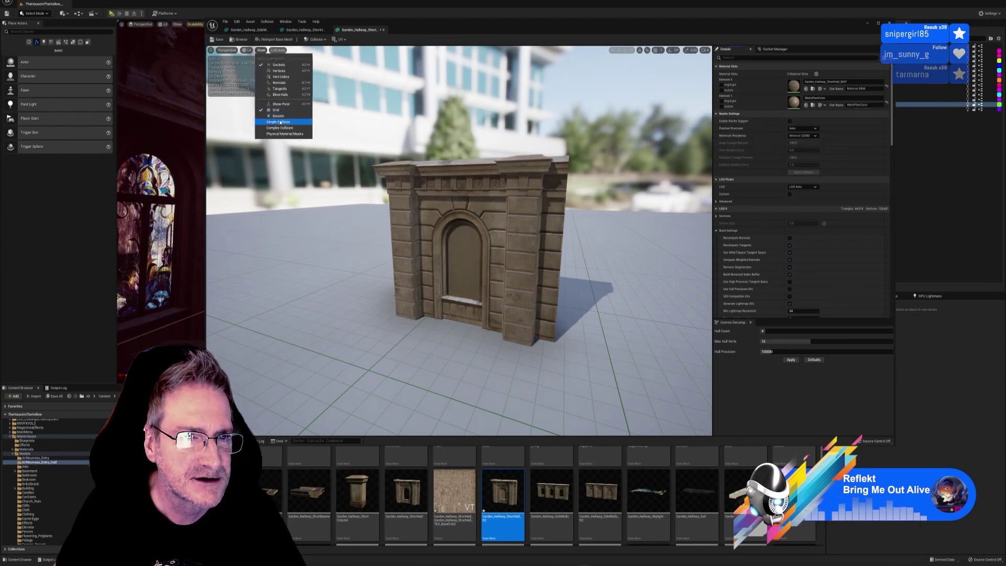
click(278, 118)
drag(501, 204, 604, 250)
click(304, 29)
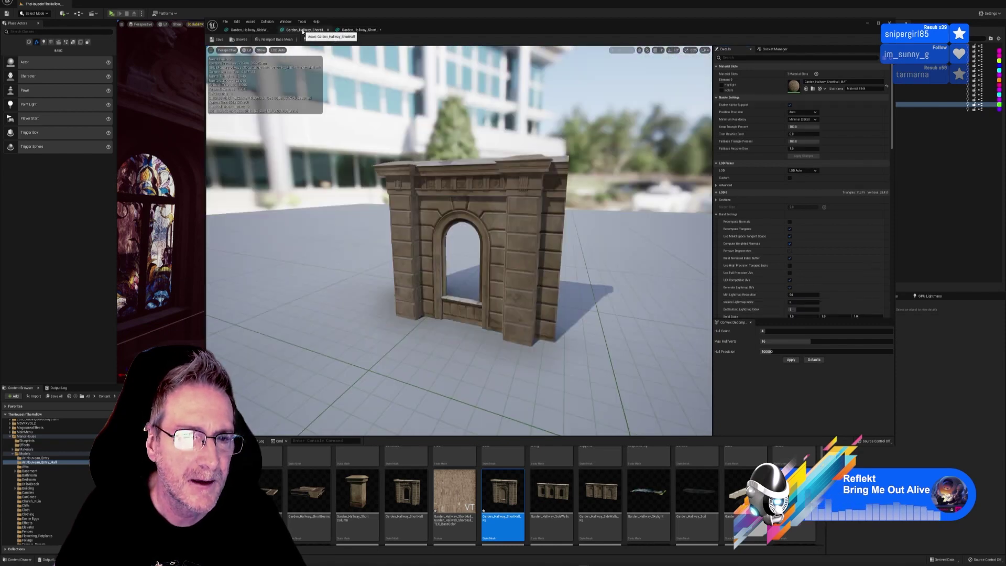
click(261, 51)
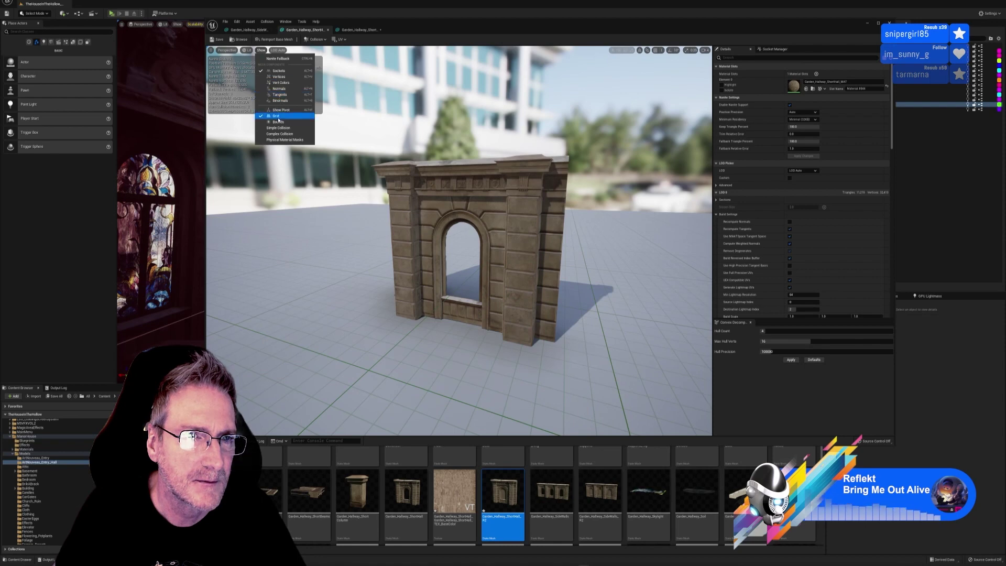
click(280, 128)
drag(281, 129, 399, 178)
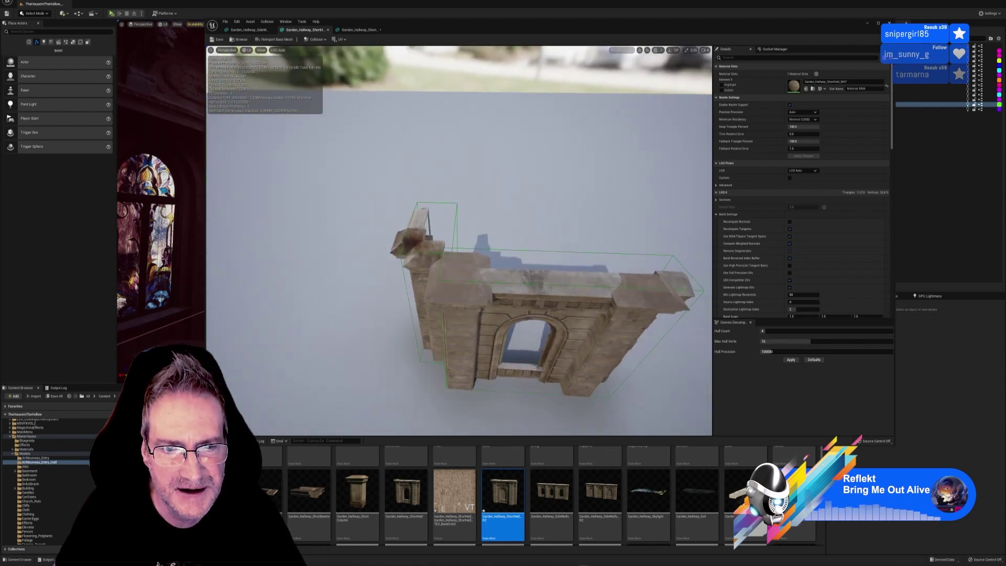
click(362, 30)
right_drag(404, 94, 456, 141)
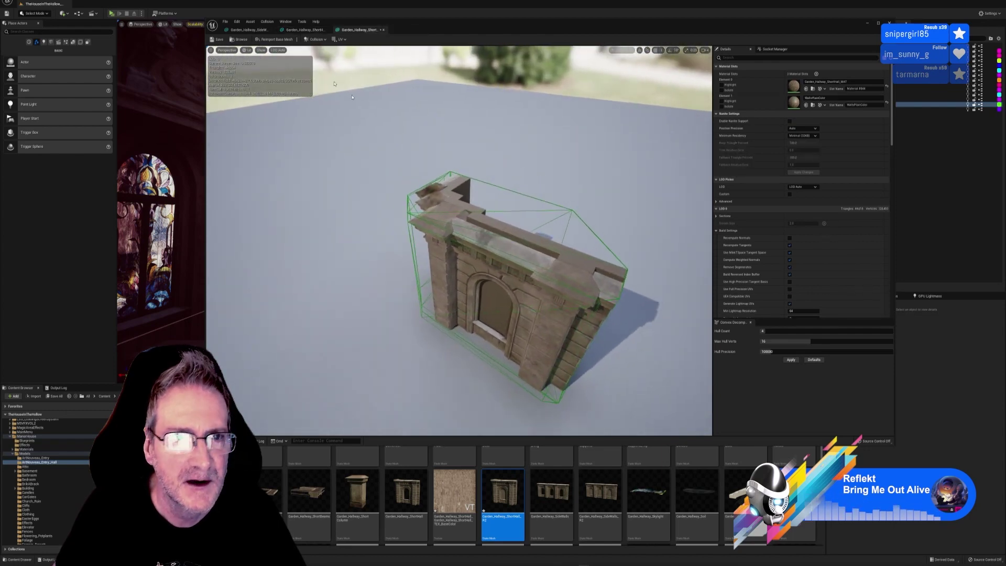
- Remove the new short hall mesh's existing collision and add a box simplified collision in its place
click(267, 22)
click(275, 81)
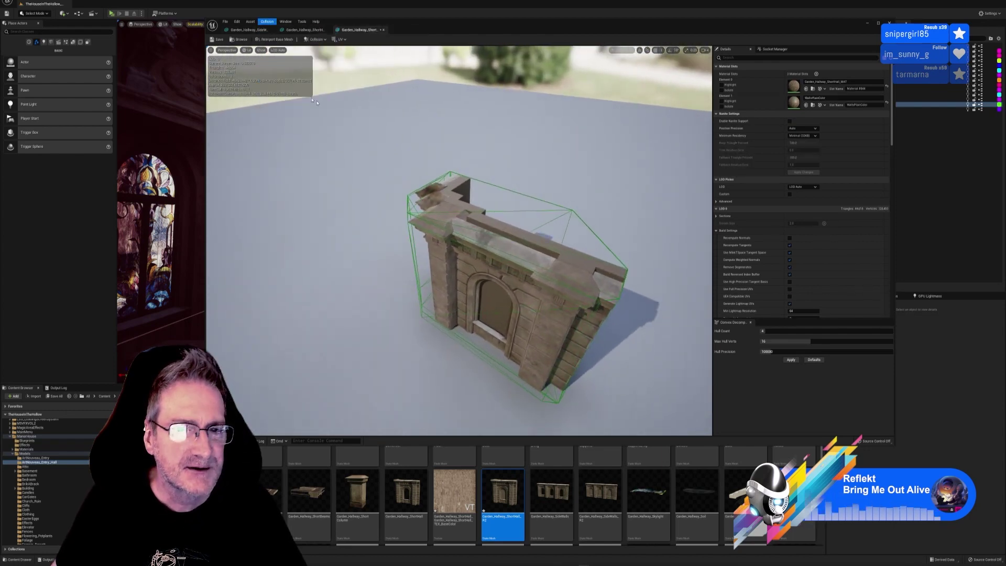
click(267, 22)
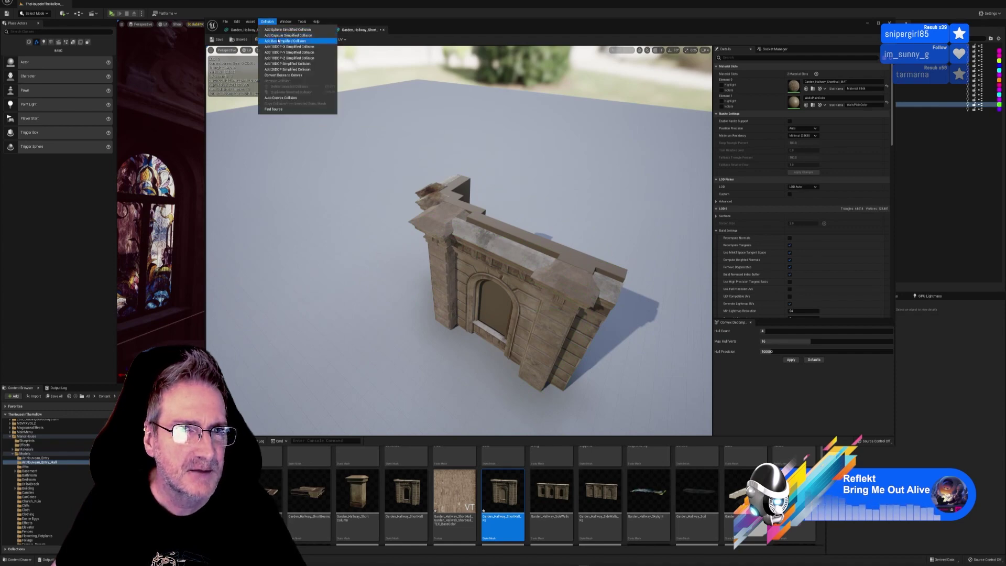
click(280, 41)
click(474, 245)
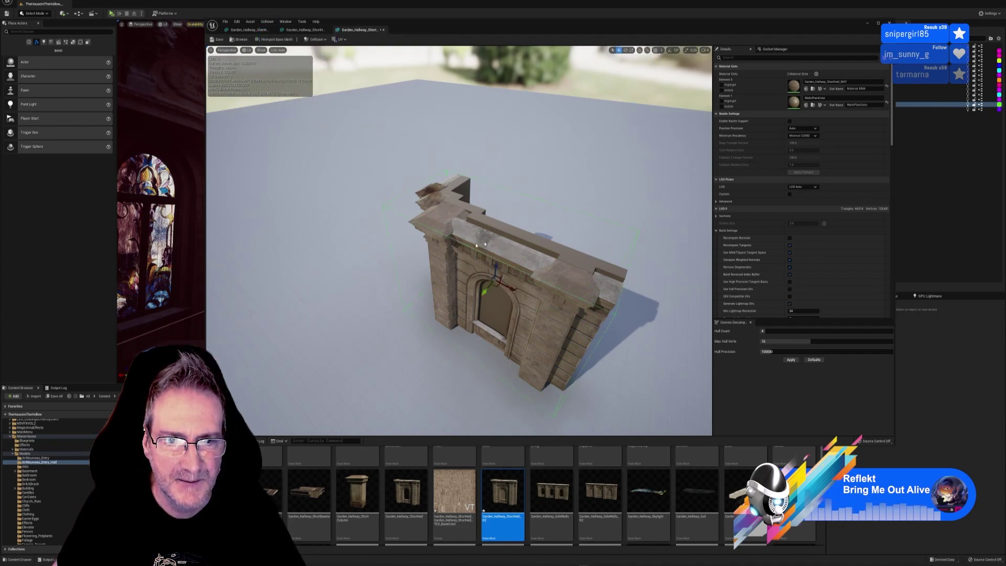
- Thin the collision box in depth and move it forward onto the arched front wall
click(631, 51)
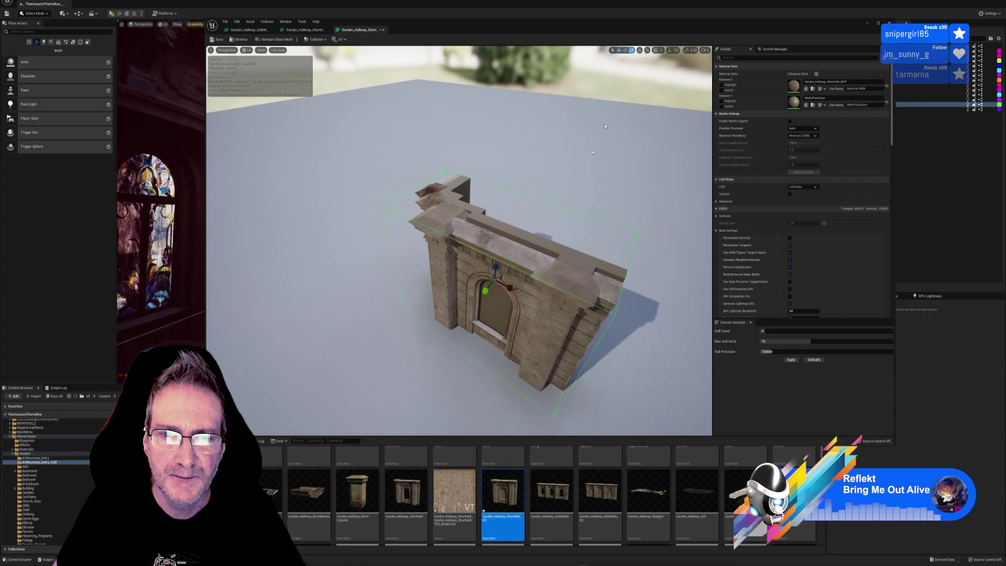
drag(485, 291, 525, 288)
click(618, 49)
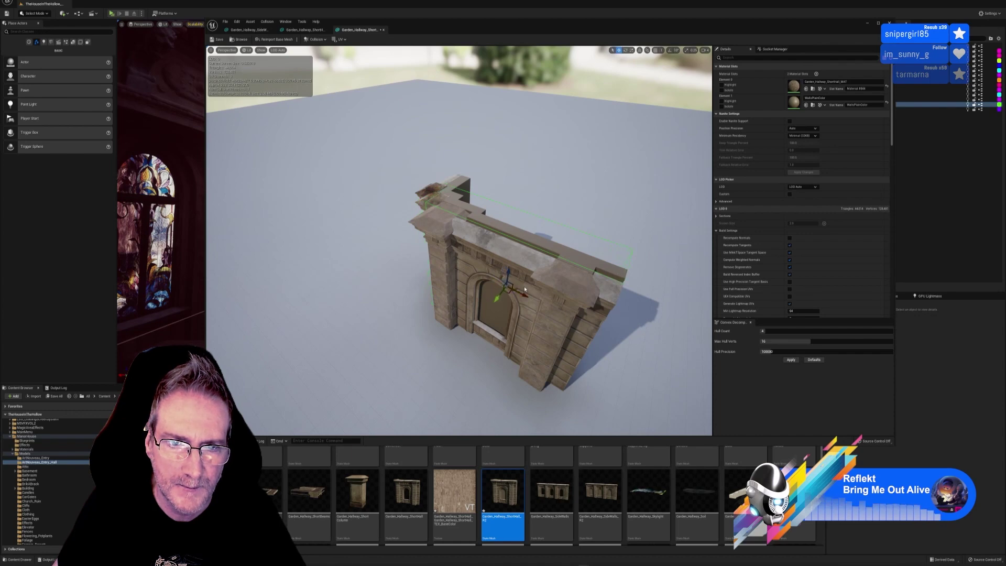
right_drag(387, 265, 471, 293)
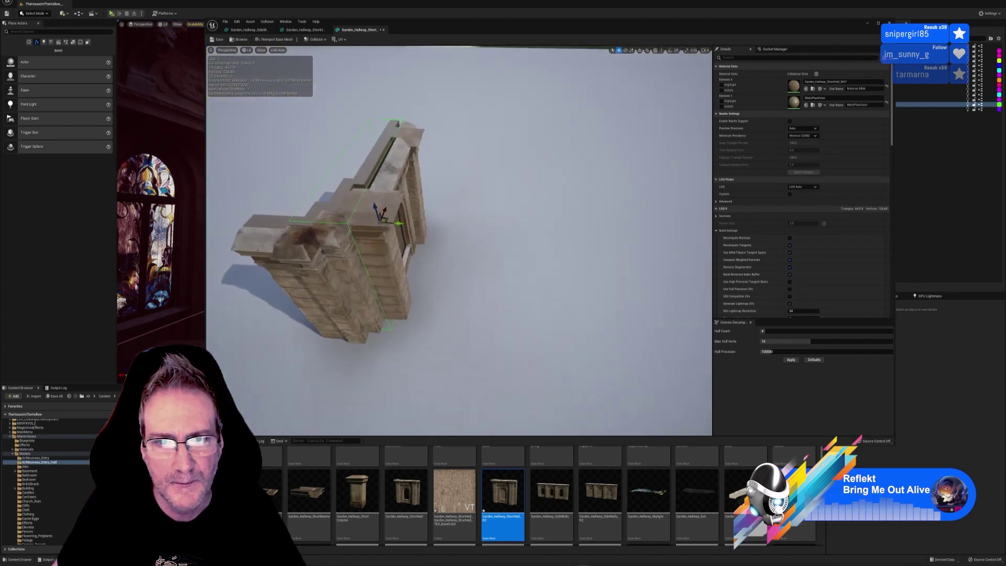
drag(394, 224, 406, 226)
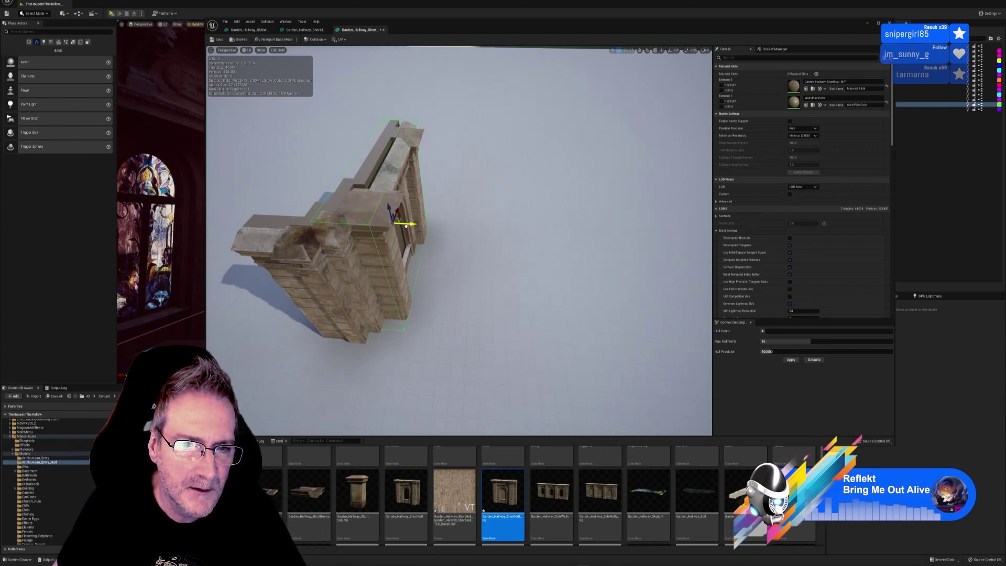
right_drag(449, 276, 351, 247)
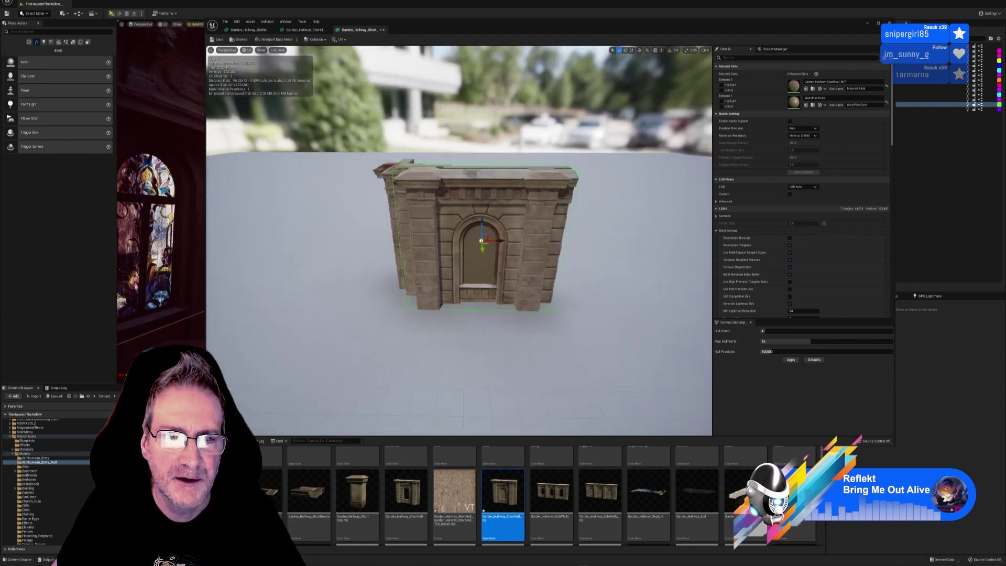
- Fit the collision box lengthwise to the arched wall section between its outer pillars, using the original mesh's collision as reference
drag(451, 194, 499, 257)
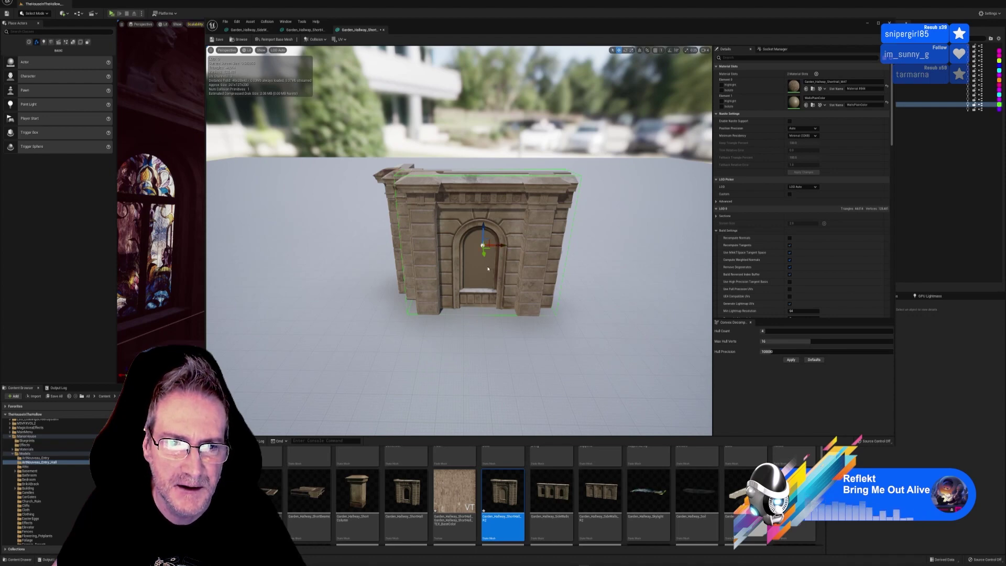
drag(553, 318, 506, 313)
mouse_move(475, 135)
mouse_down()
mouse_move(431, 137)
mouse_move(469, 125)
mouse_up()
click(305, 29)
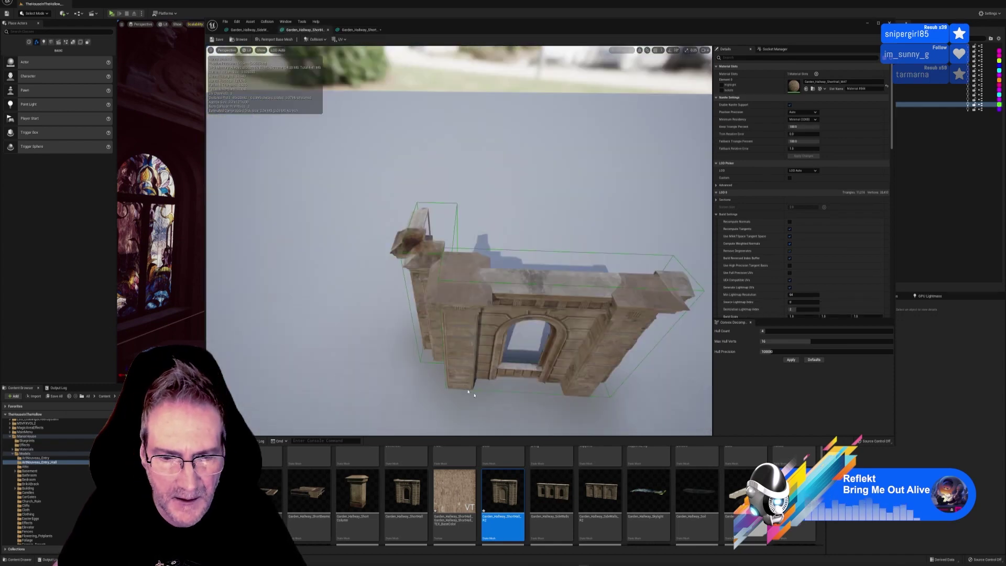
click(341, 33)
drag(404, 139, 373, 173)
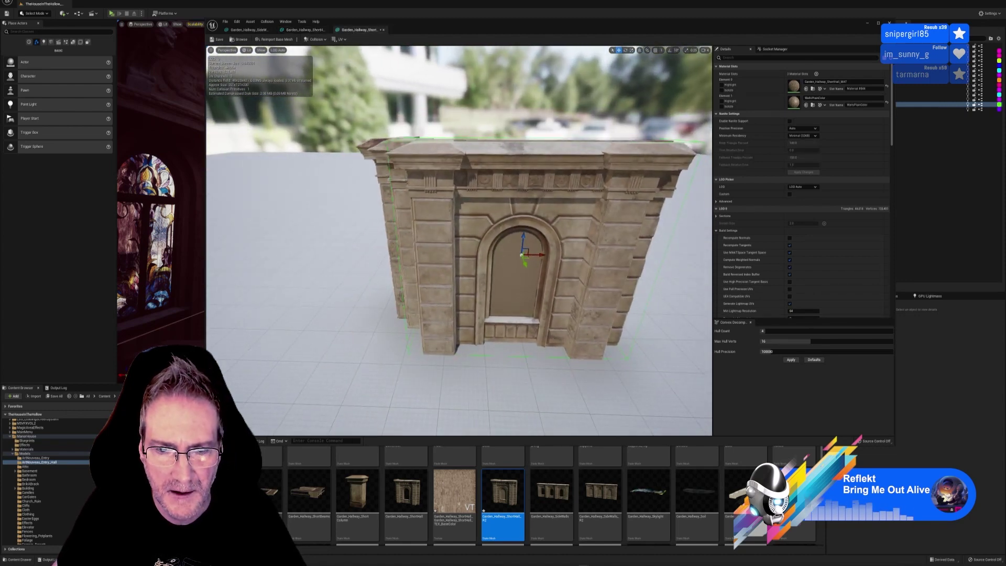
click(631, 49)
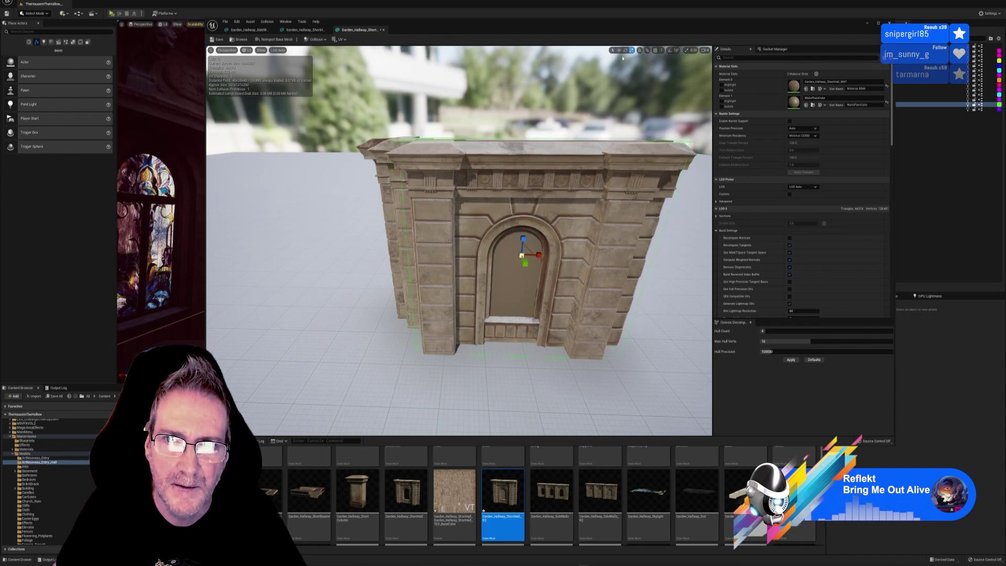
click(618, 49)
drag(538, 255, 547, 256)
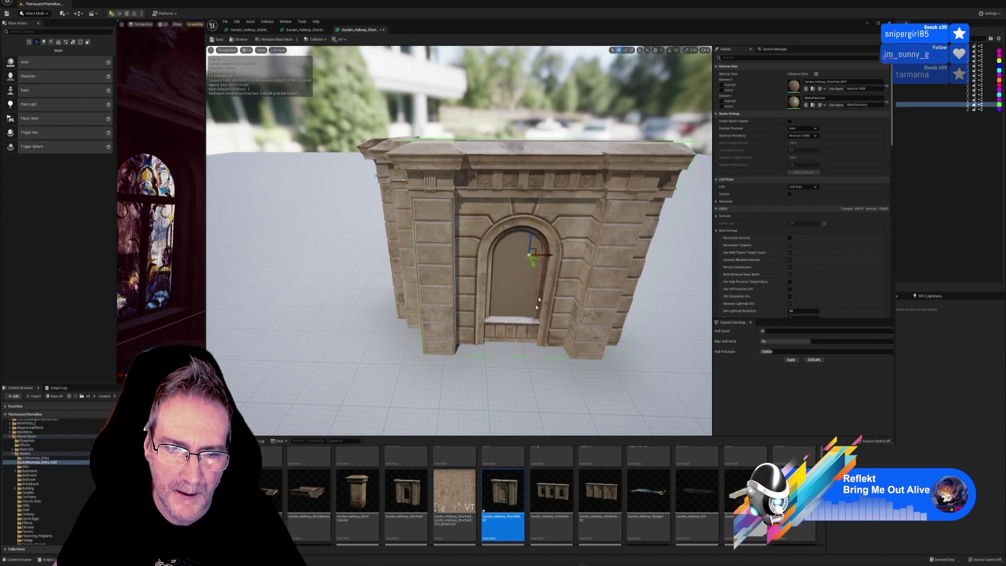
right_drag(547, 254, 662, 242)
right_drag(531, 292, 545, 336)
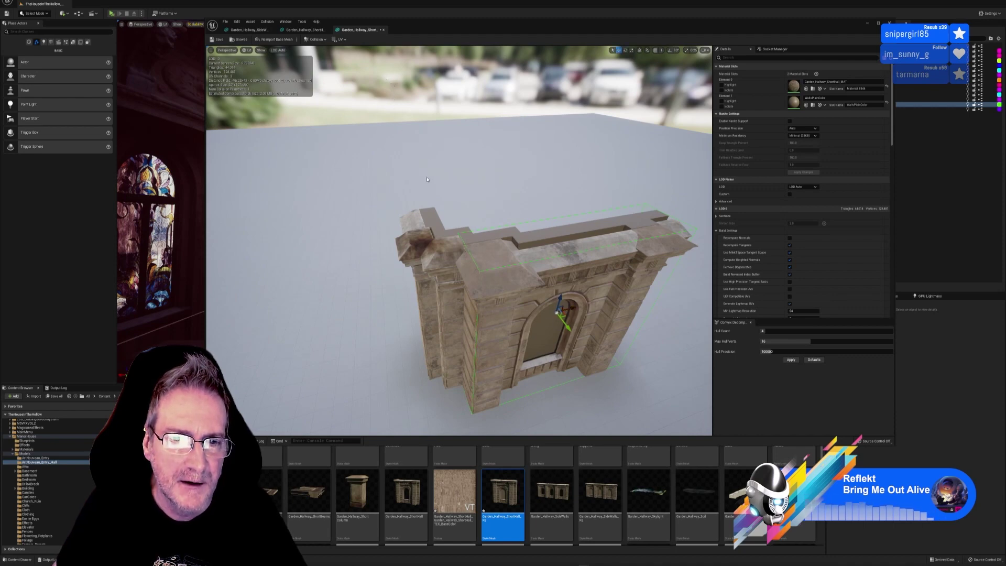
- Check the original mesh's side return collision and add a second box simplified collision to the new short hall mesh
click(306, 30)
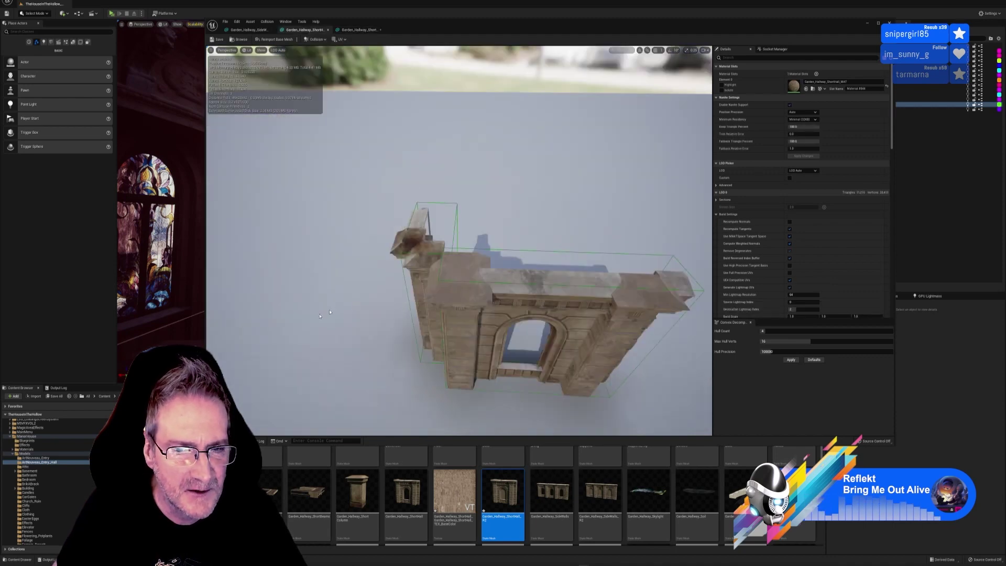
mouse_move(350, 317)
right_down()
mouse_move(388, 309)
mouse_move(315, 314)
mouse_move(395, 319)
mouse_move(357, 318)
right_up()
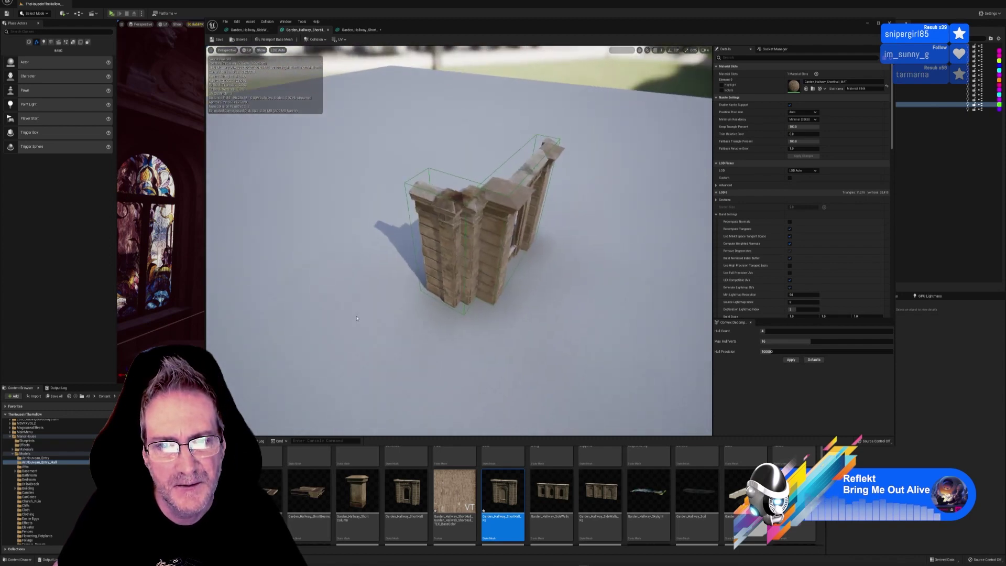
click(359, 30)
click(267, 22)
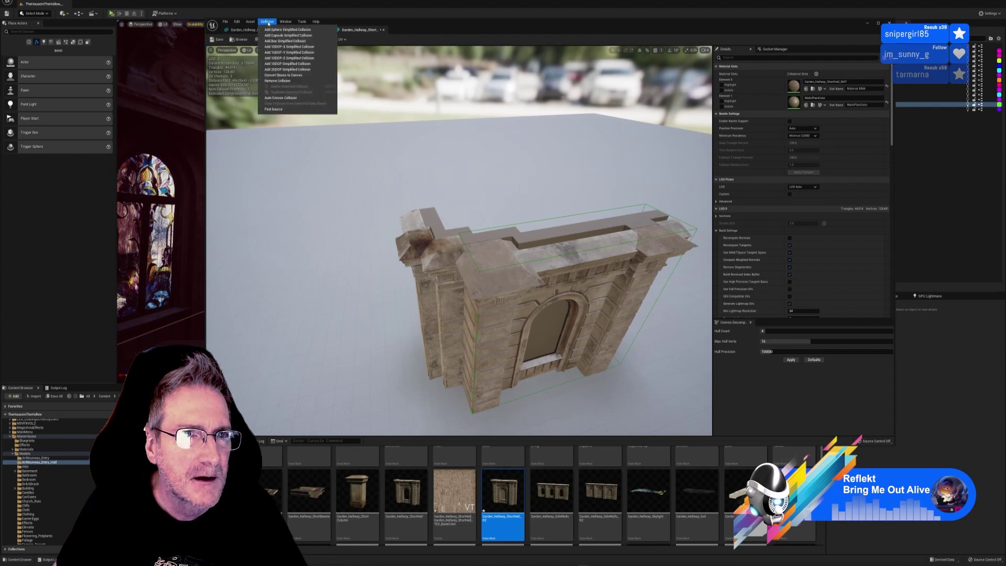
click(278, 42)
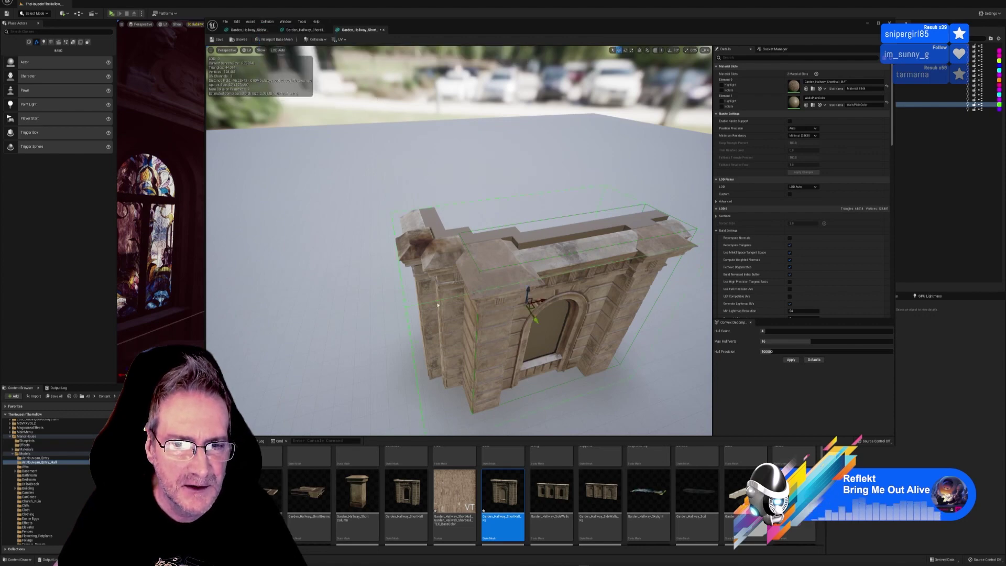
- Narrow the second collision box along the wall's length and move it over to the set-back side return
click(632, 51)
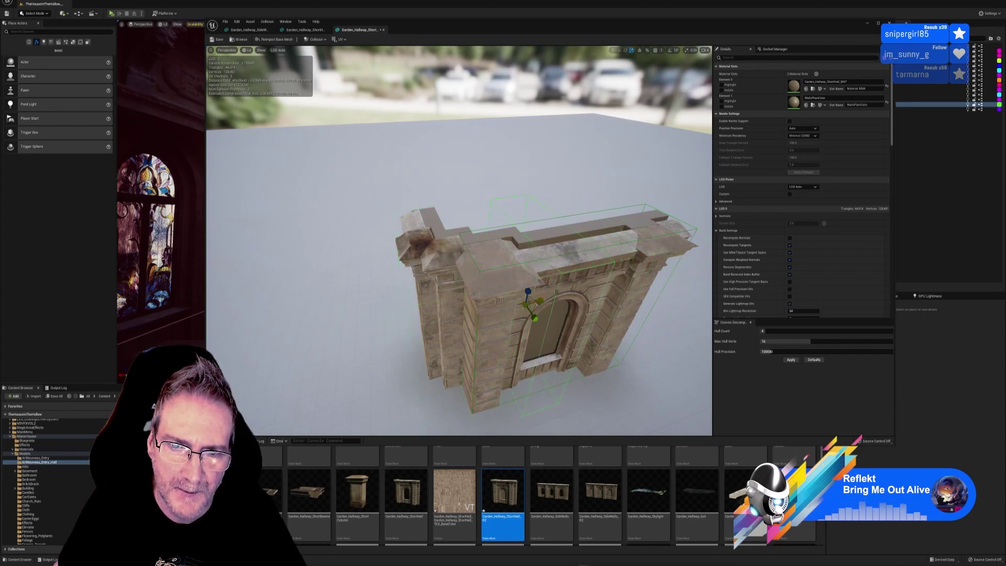
click(618, 50)
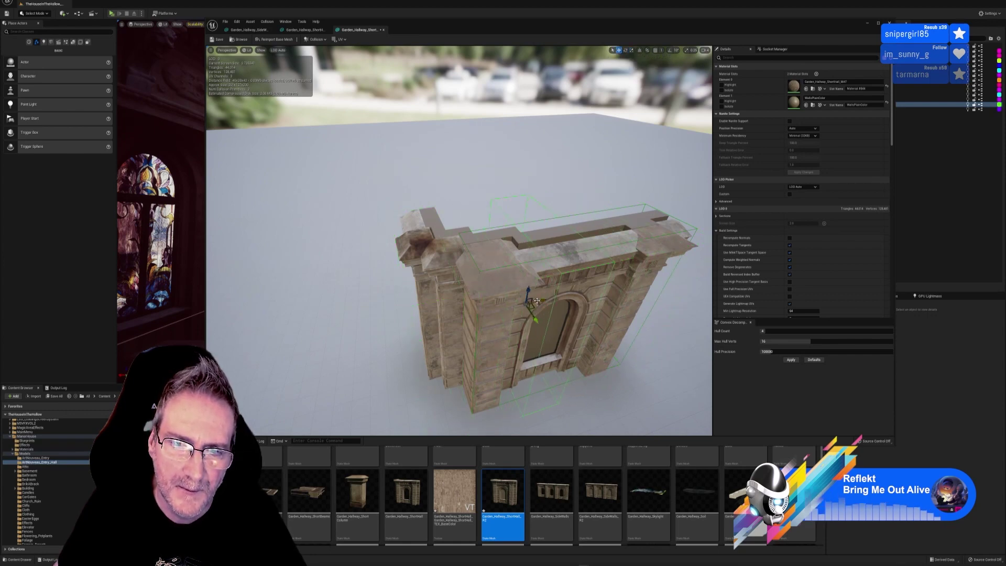
drag(539, 299, 453, 313)
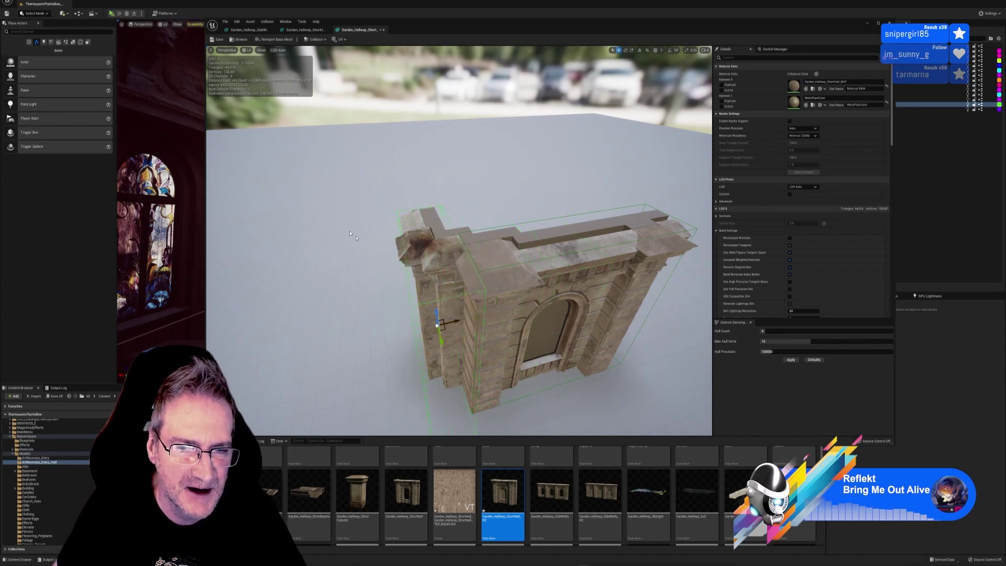
- Reduce the second collision box's depth and shift it back so it sits around the side return
drag(350, 233, 471, 254)
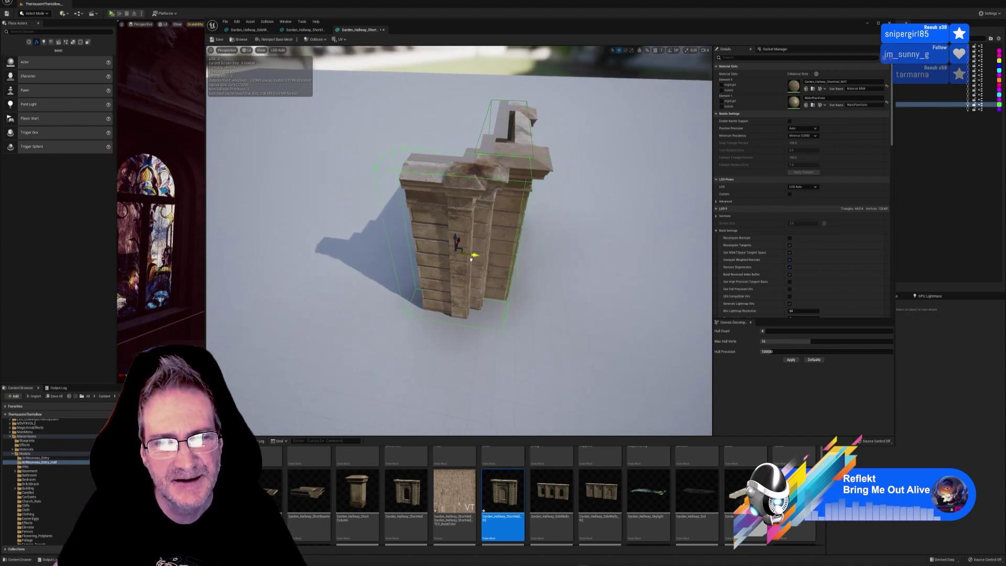
click(632, 50)
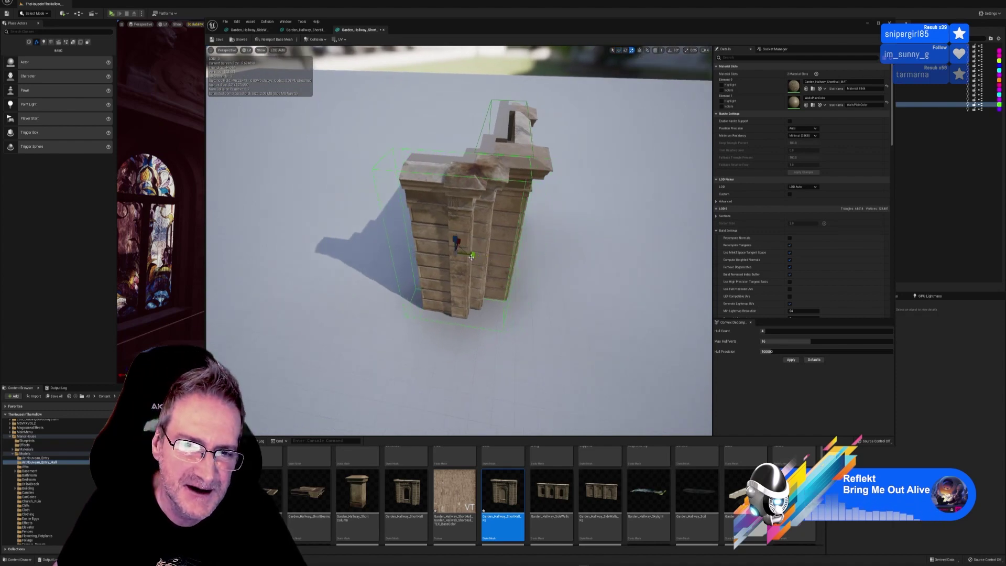
drag(471, 256, 466, 255)
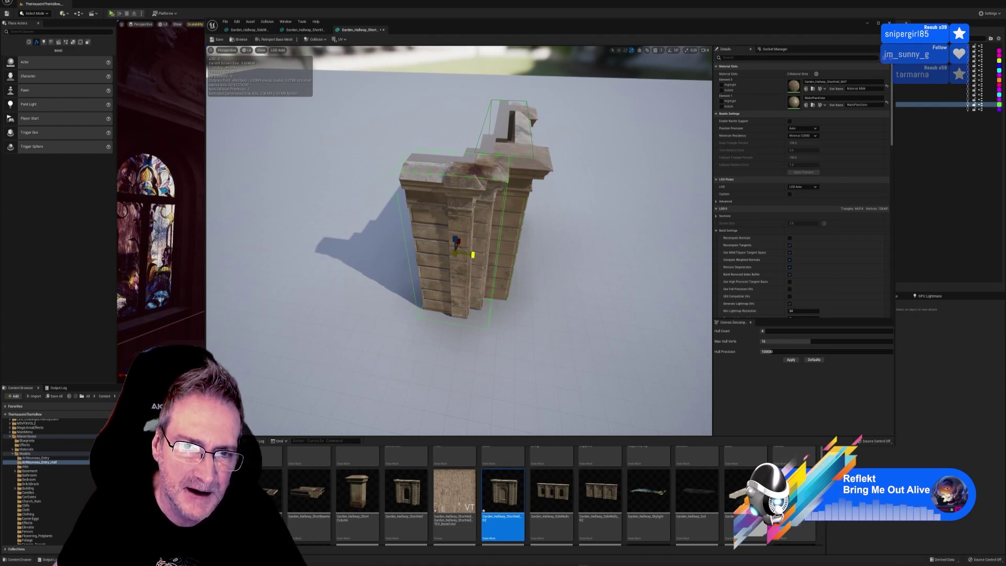
click(619, 50)
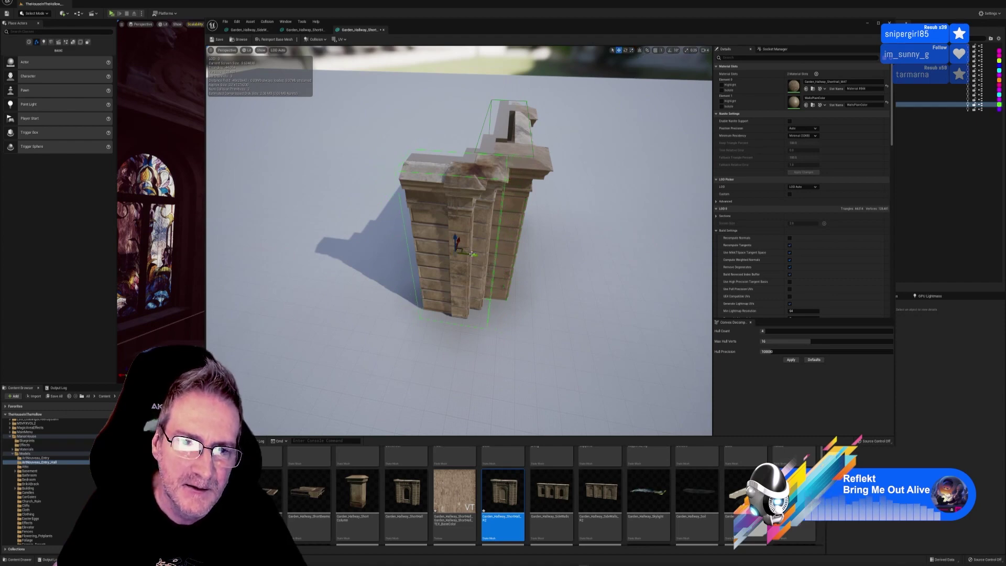
drag(474, 255, 468, 255)
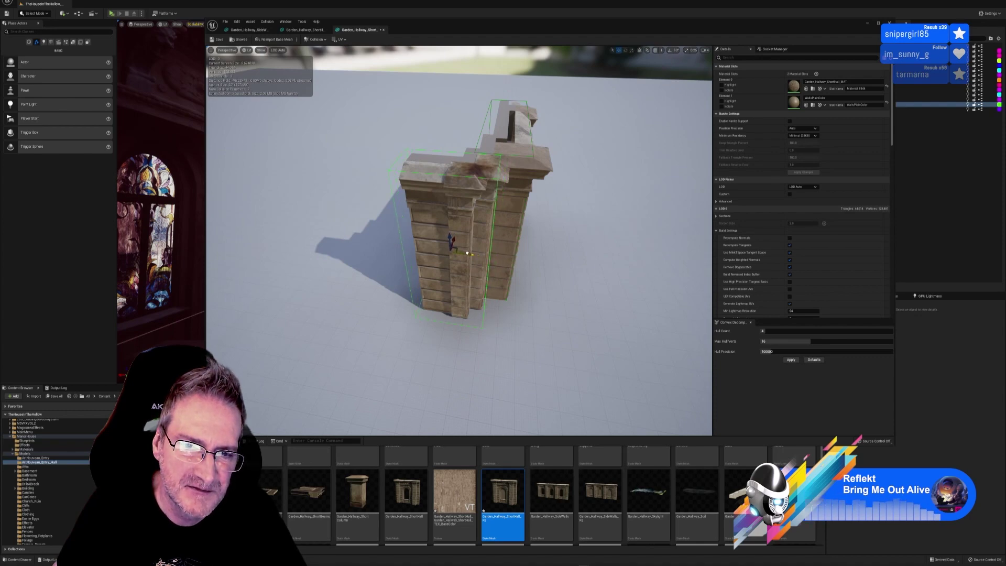
- Fine-tune the second collision box's depth and position so it meets the front wall's box behind the pillar
click(631, 50)
scroll(530, 335, up, 10)
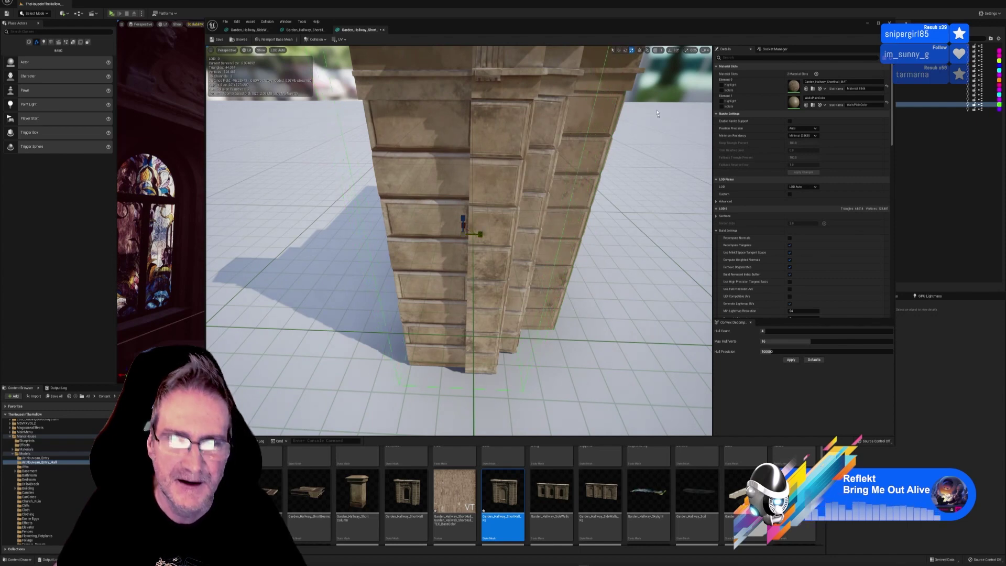
click(619, 50)
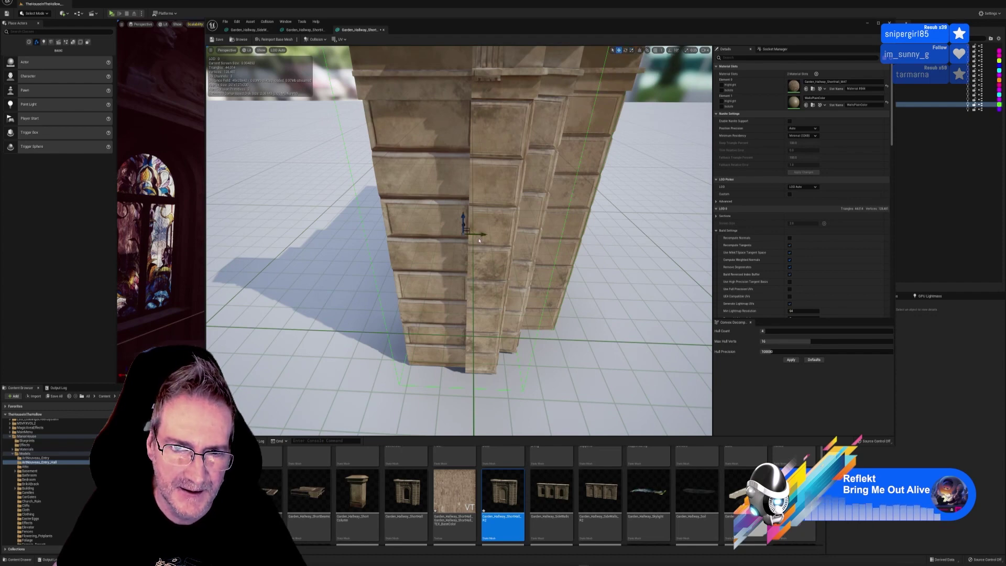
drag(479, 235, 481, 234)
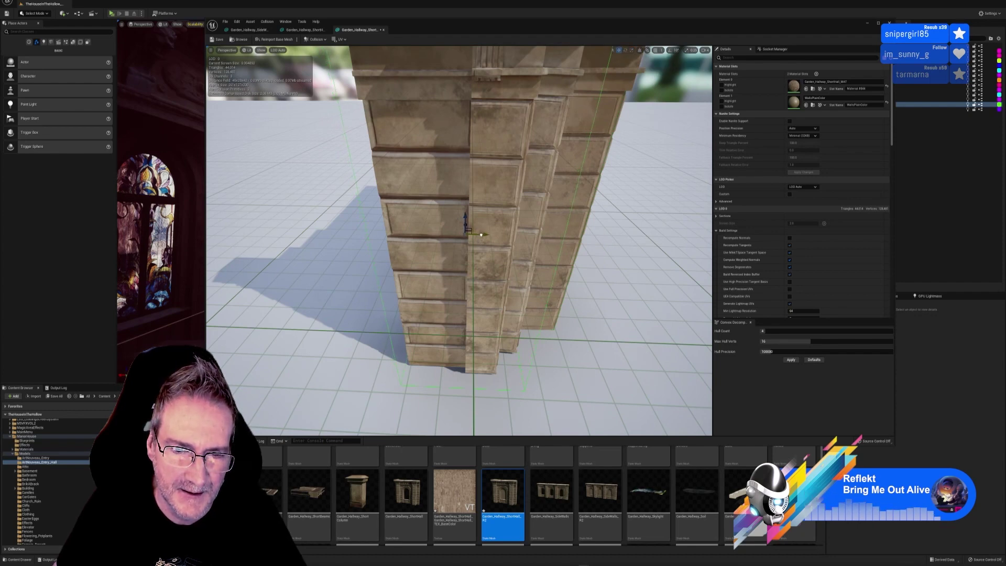
right_drag(604, 321, 517, 358)
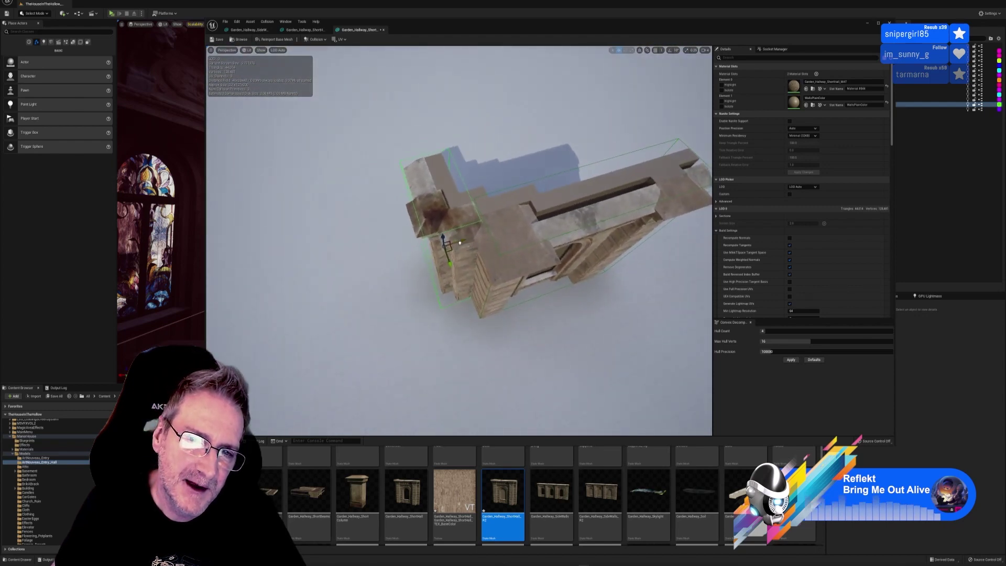
- Nudge the second collision box into line with the side return, save the short hall mesh and close its editor
drag(459, 243, 467, 239)
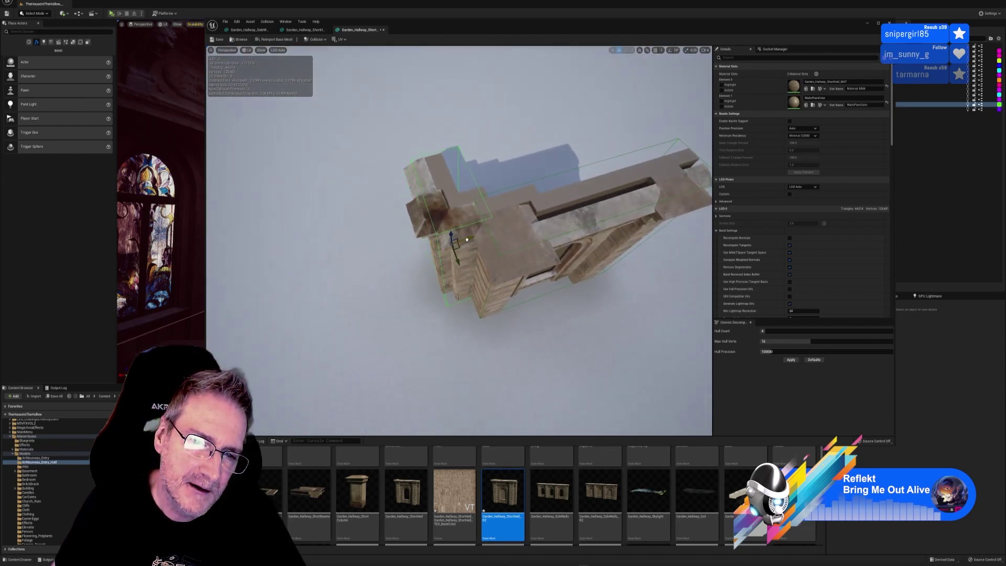
right_drag(463, 277, 485, 252)
drag(385, 231, 458, 322)
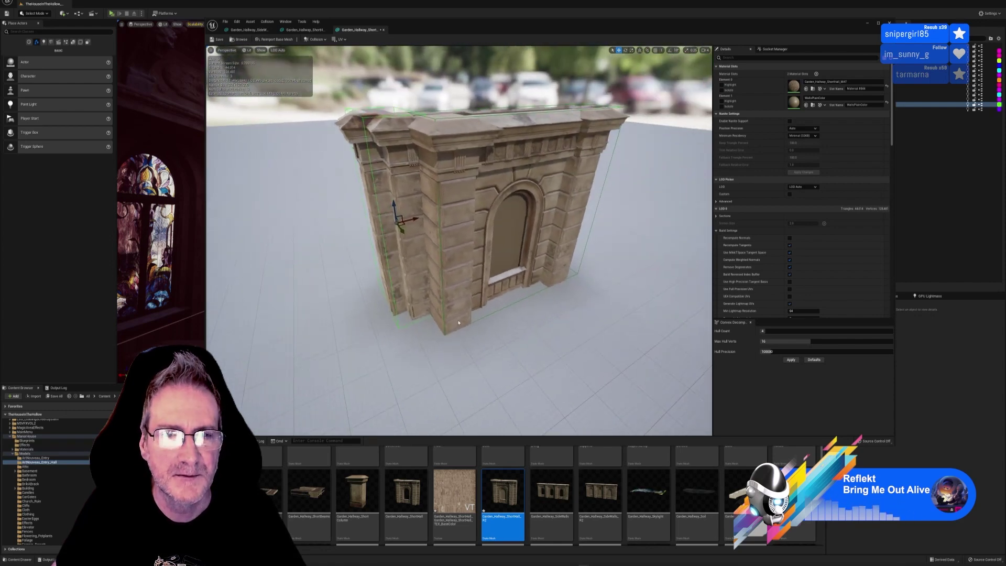
click(219, 40)
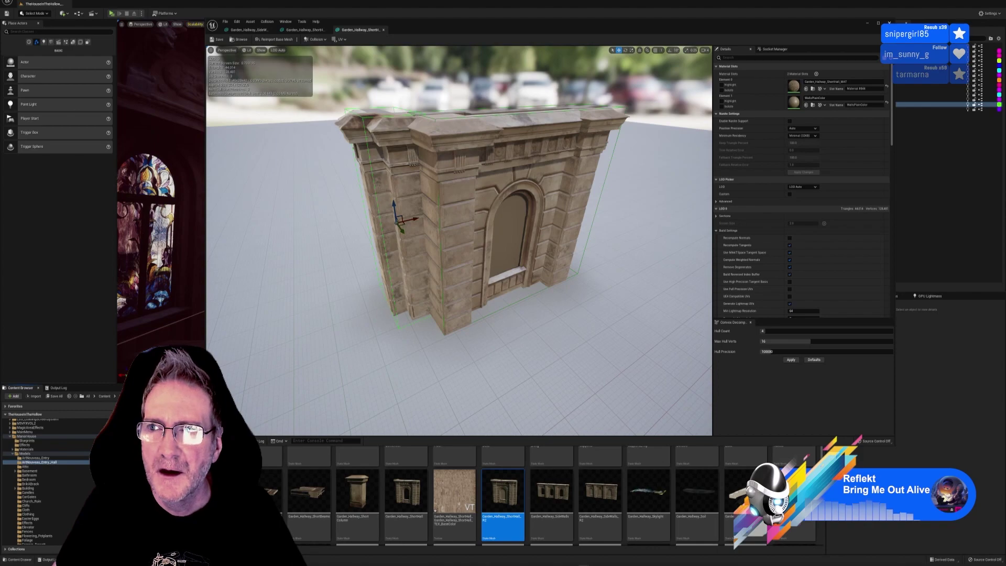
click(889, 23)
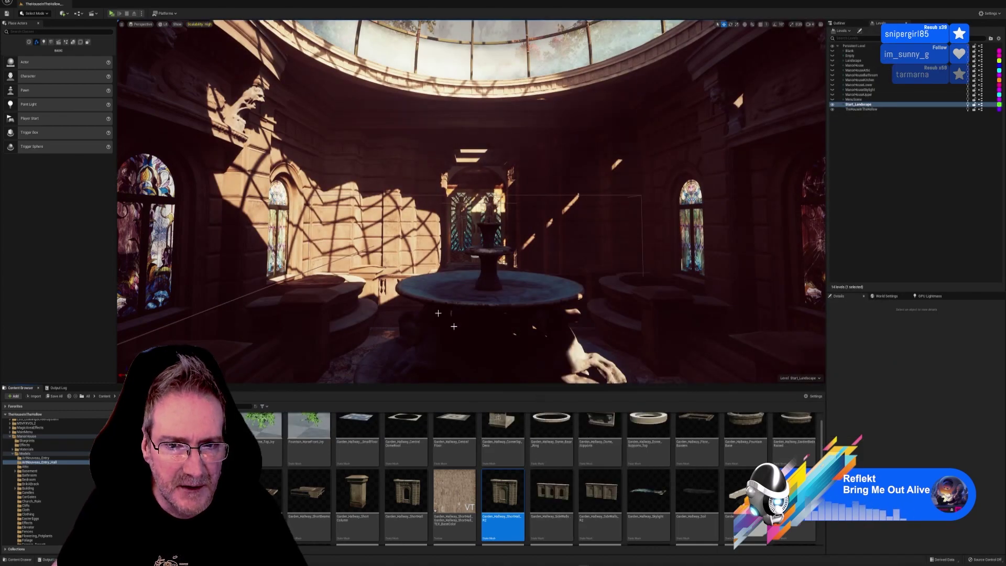
- Replace the short hall wall left of the stained-glass statue doors with the new R2 short hall mesh
right_drag(547, 276, 583, 292)
right_drag(437, 292, 437, 272)
click(437, 272)
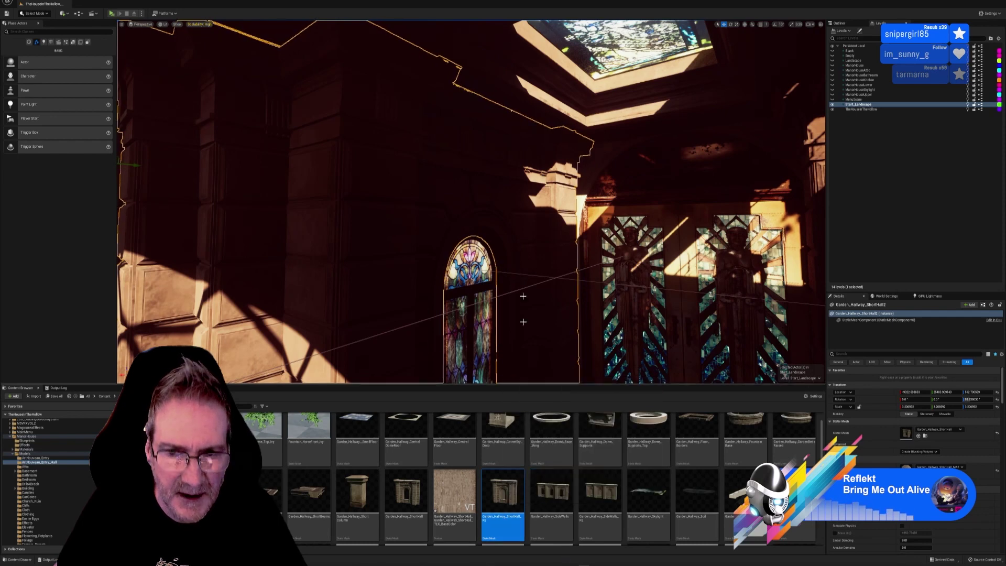
right_click(531, 245)
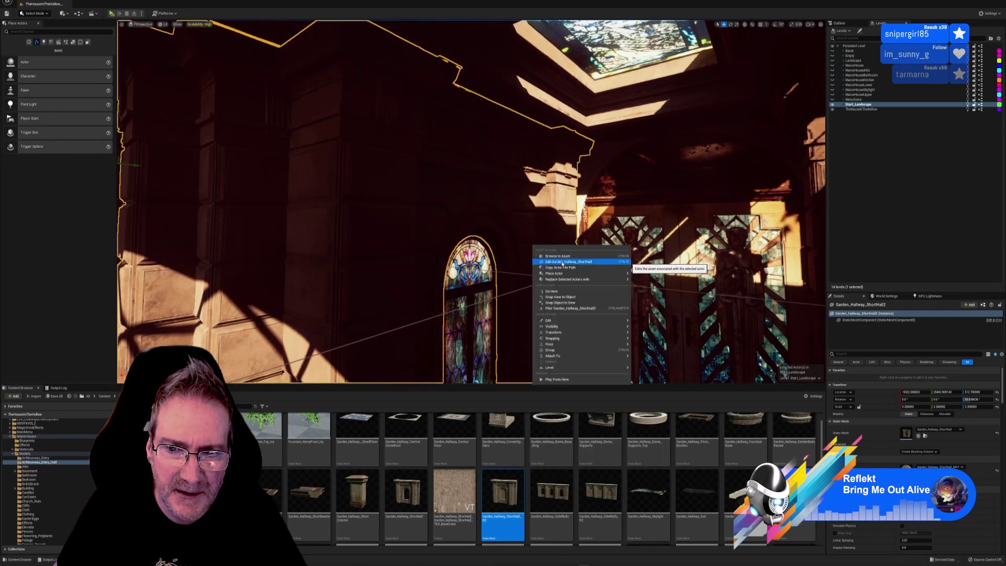
mouse_move(570, 280)
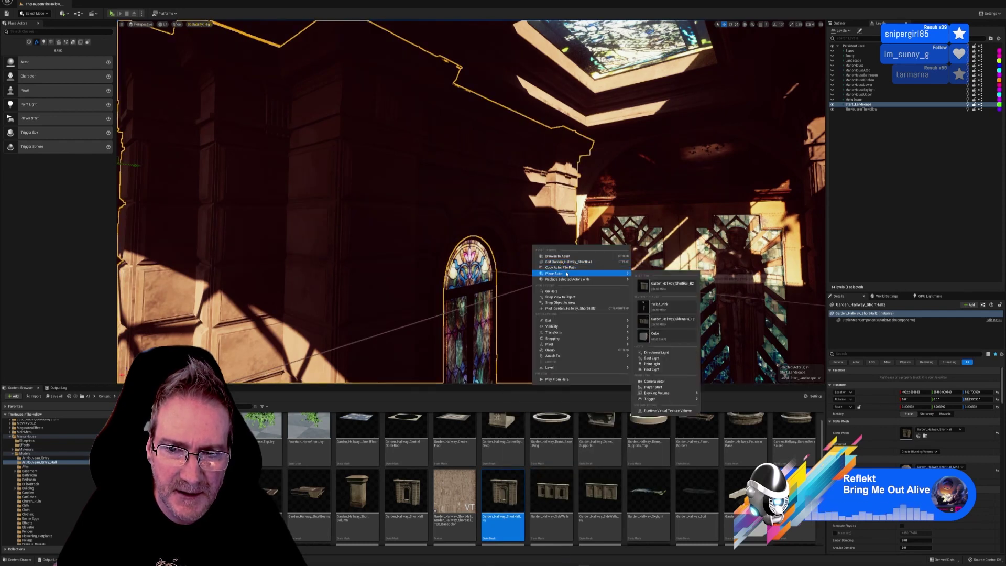
click(663, 292)
- Replace the matching short hall wall right of the same stained-glass doors with the new R2 mesh
right_drag(565, 251, 823, 241)
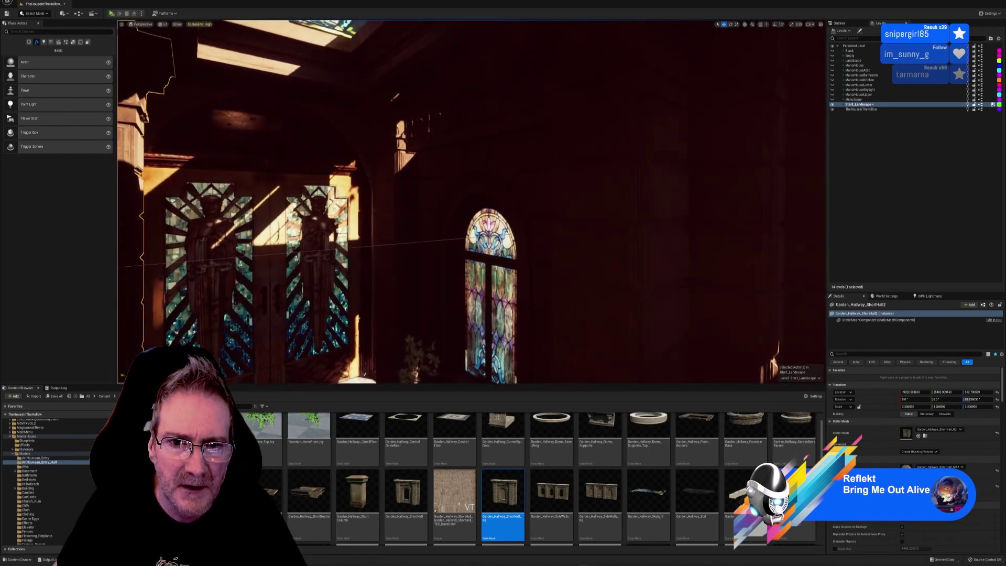
click(488, 166)
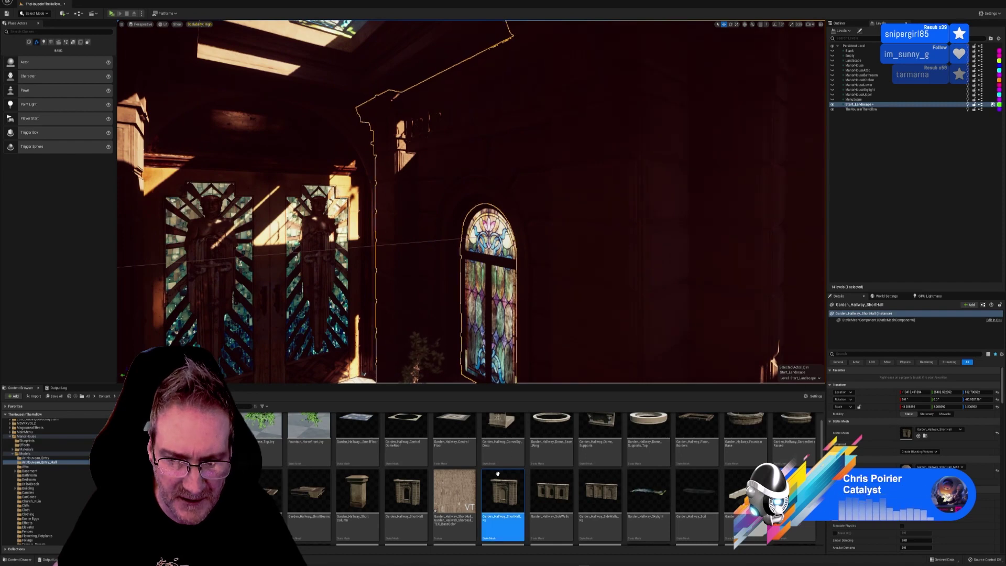
right_click(471, 173)
mouse_move(524, 205)
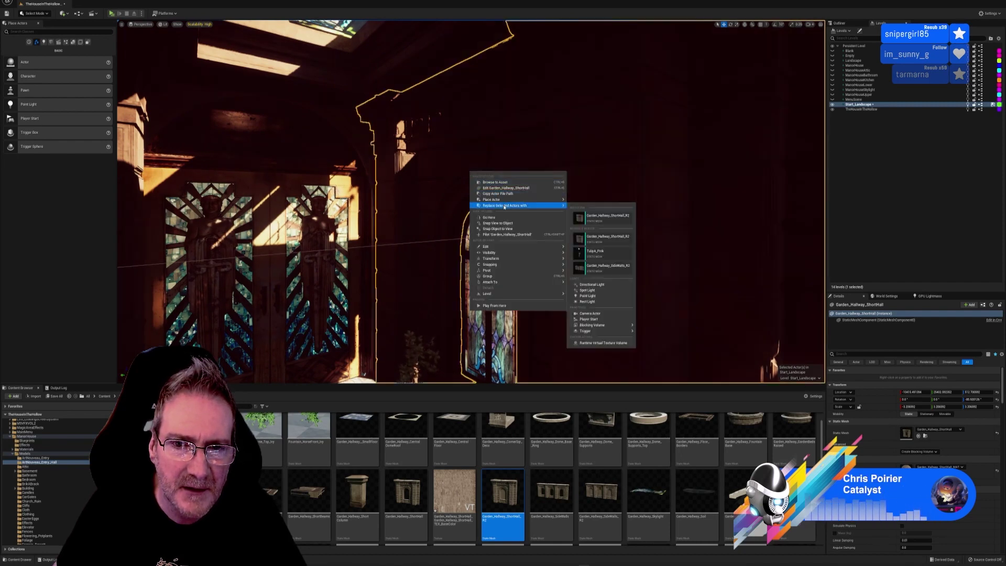
click(591, 218)
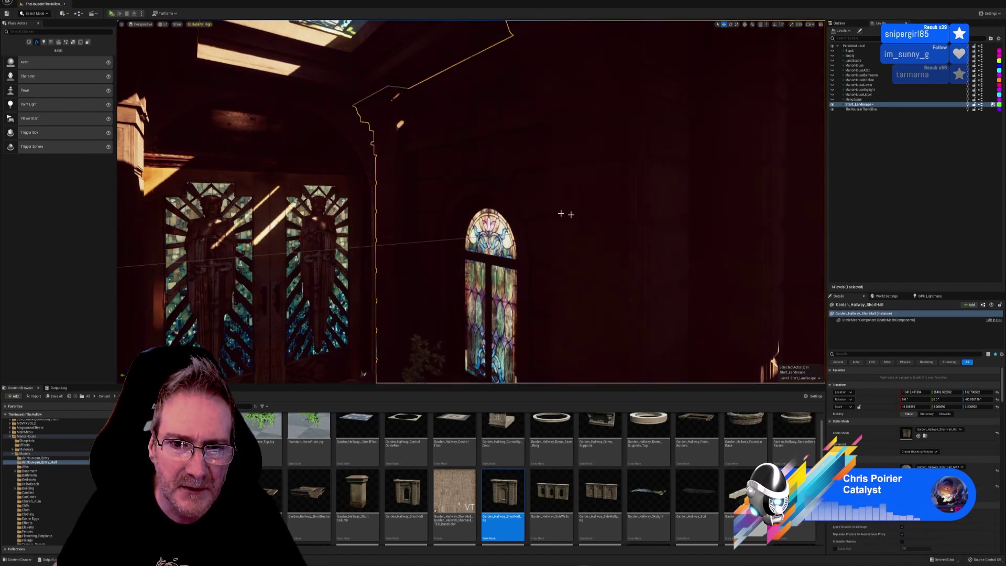
- At the opposite end of the garden hallway, replace the short hall wall left of the doors with the new R2 mesh
right_drag(561, 213, 817, 235)
right_drag(492, 220, 423, 112)
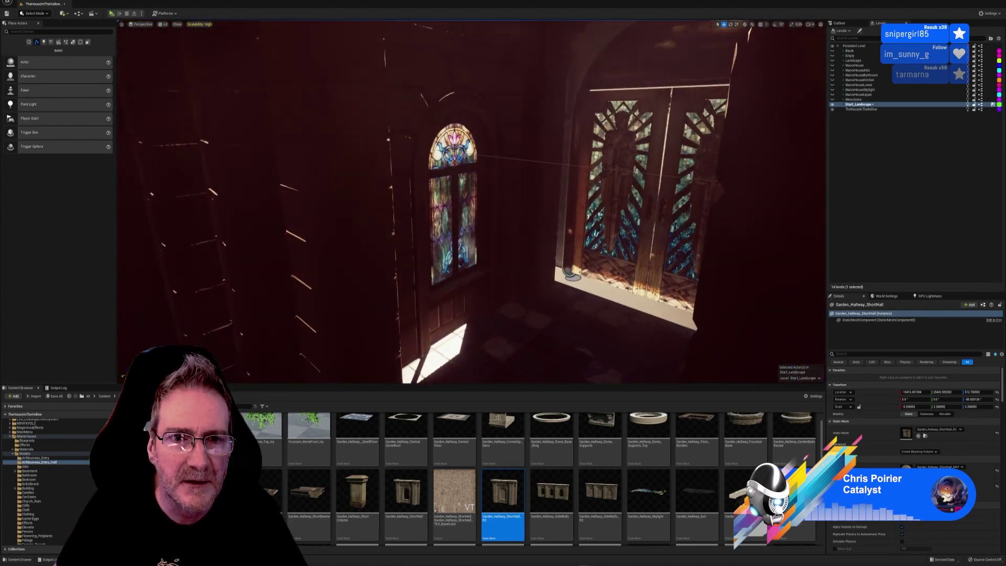
click(413, 96)
right_click(413, 95)
mouse_move(447, 130)
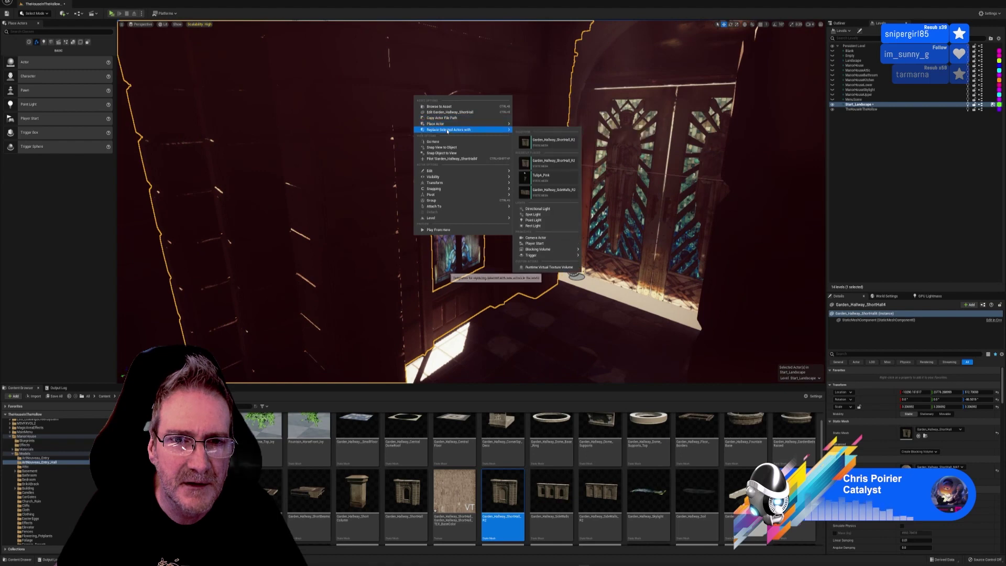
click(551, 140)
- Replace the remaining short hall wall right of the opposite end's doors with the new R2 mesh
right_drag(523, 143, 379, 124)
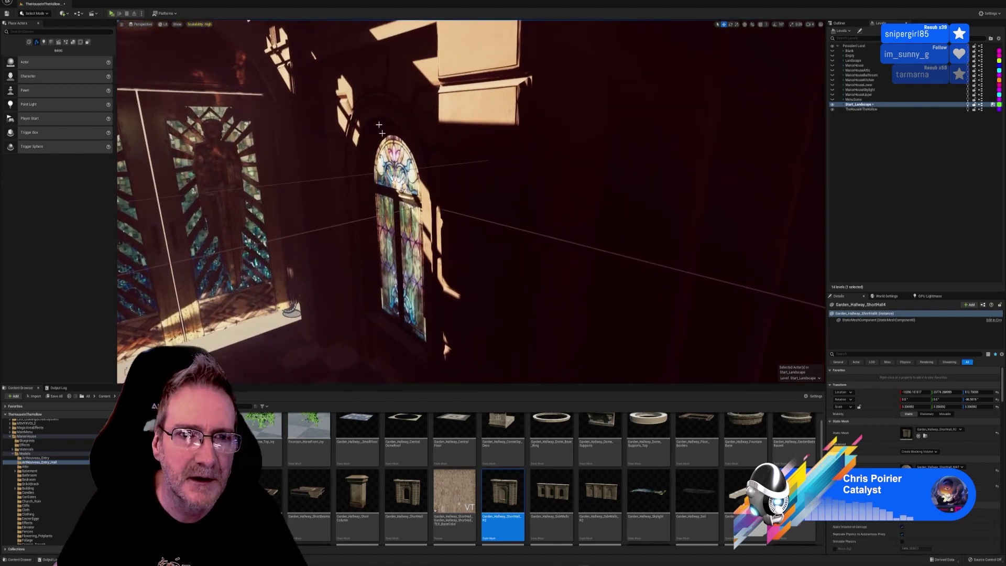
click(393, 101)
right_click(392, 101)
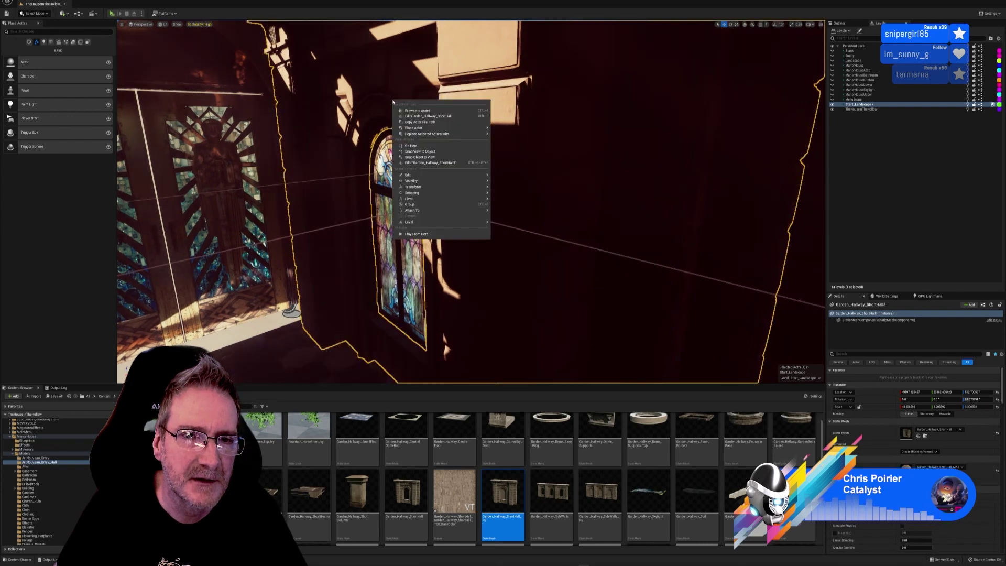
mouse_move(445, 134)
click(513, 150)
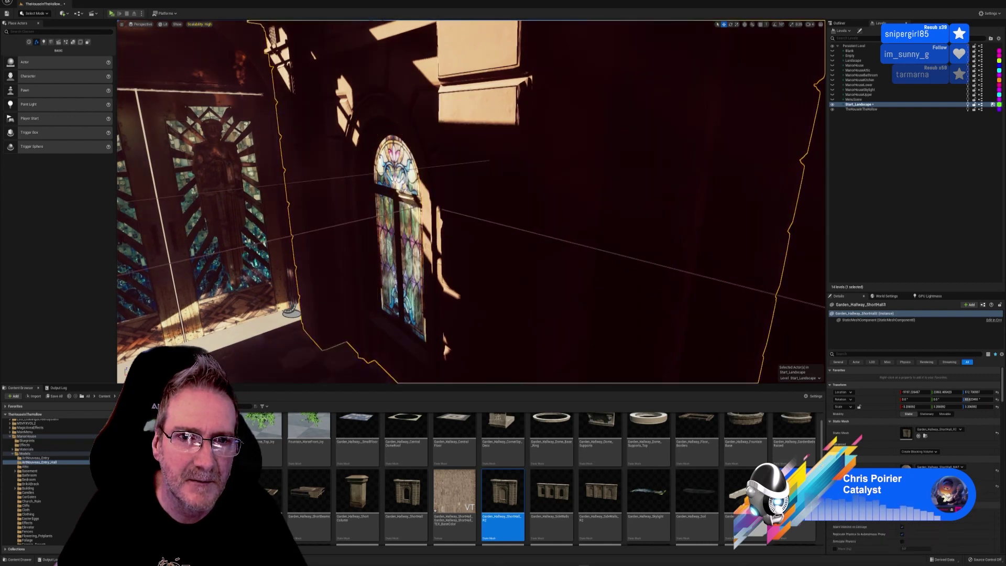
- Check the replaced walls from the fountain room, clear the selection and save all levels and assets
right_drag(513, 150, 377, 153)
right_drag(471, 202, 586, 157)
right_drag(587, 115, 566, 153)
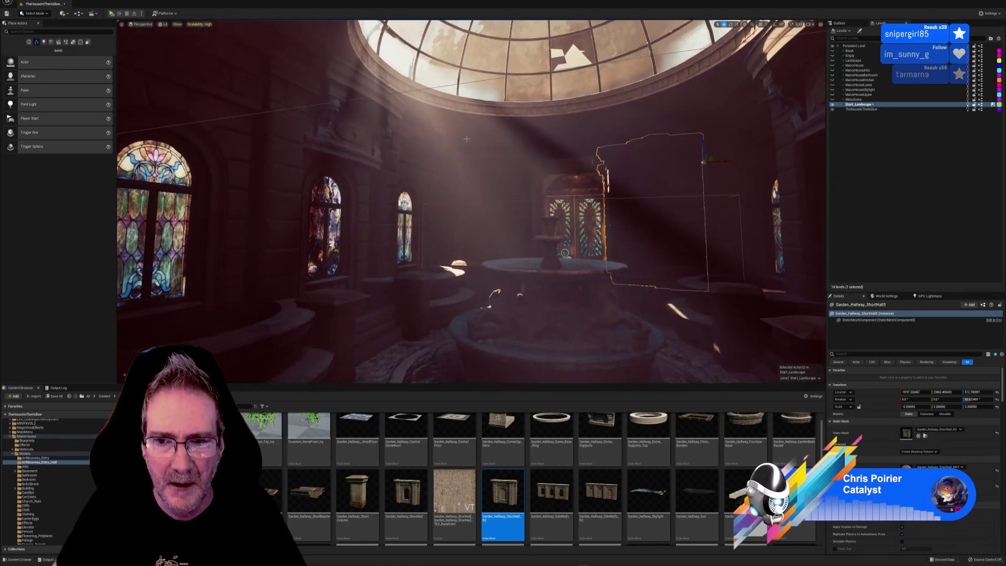
key(Escape)
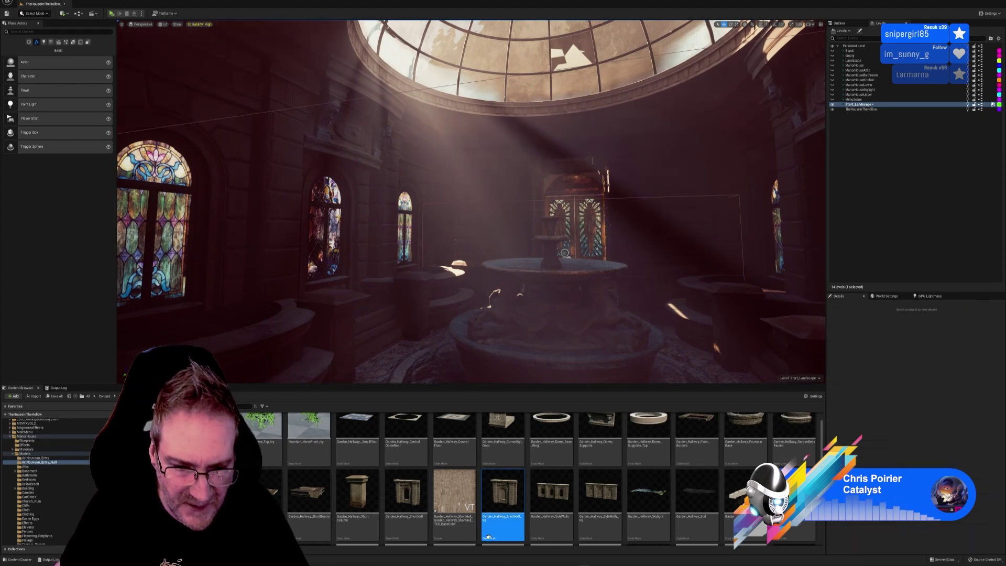
click(22, 1)
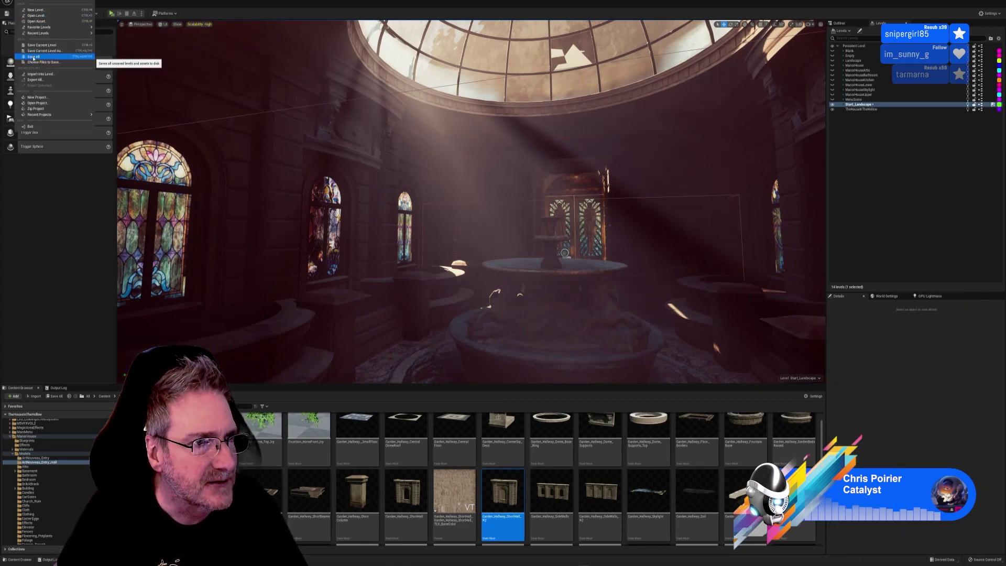
click(38, 57)
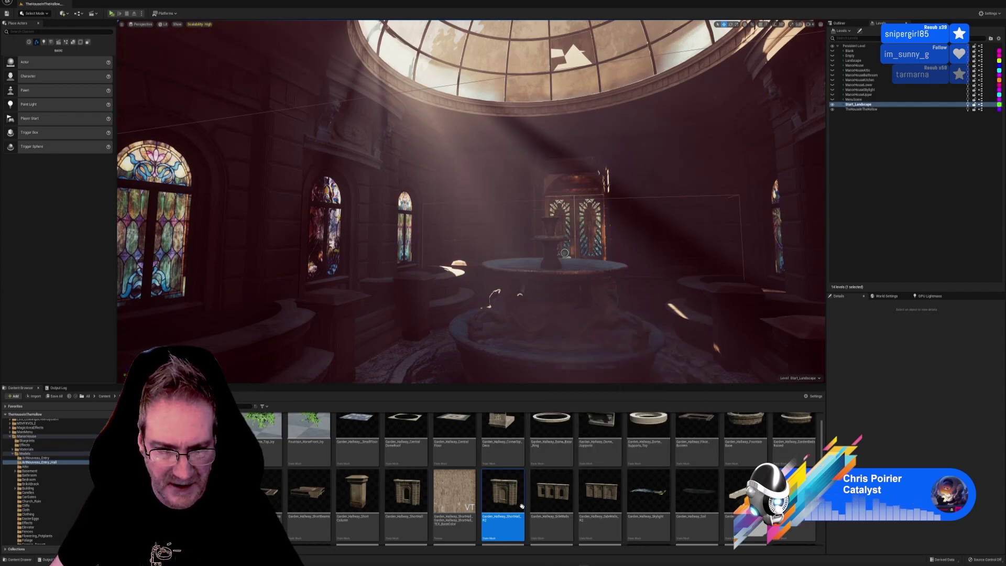
- Delete the leftover imported WallsPlainColor material and the numbered default material from the entry hall's asset folder
scroll(522, 505, down, 5)
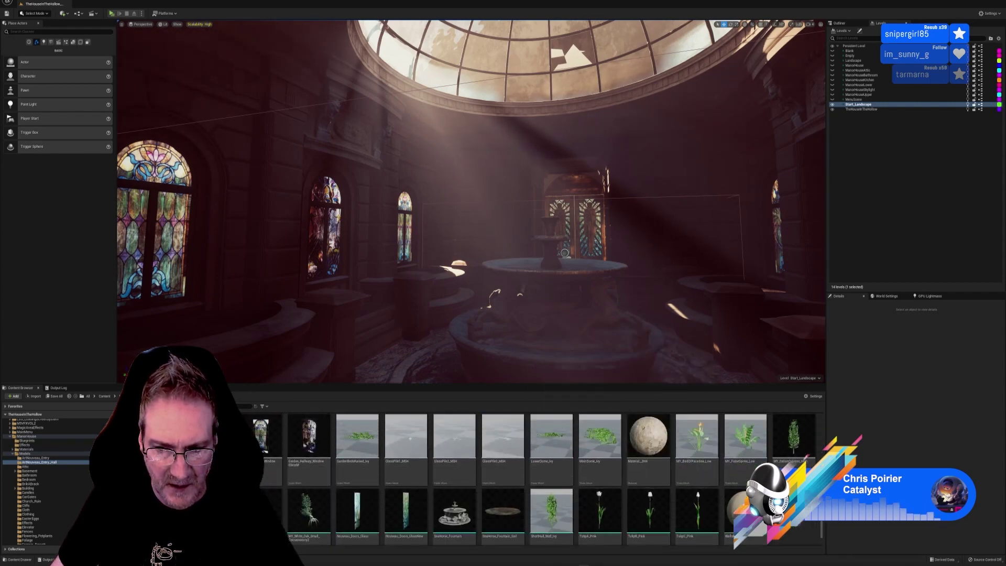
scroll(739, 497, down, 1)
right_click(741, 490)
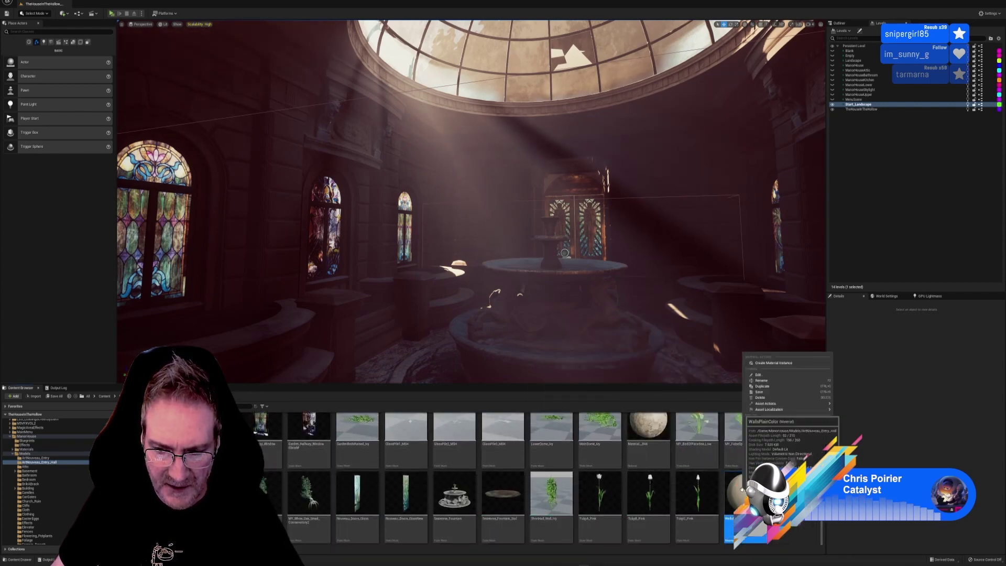
click(760, 397)
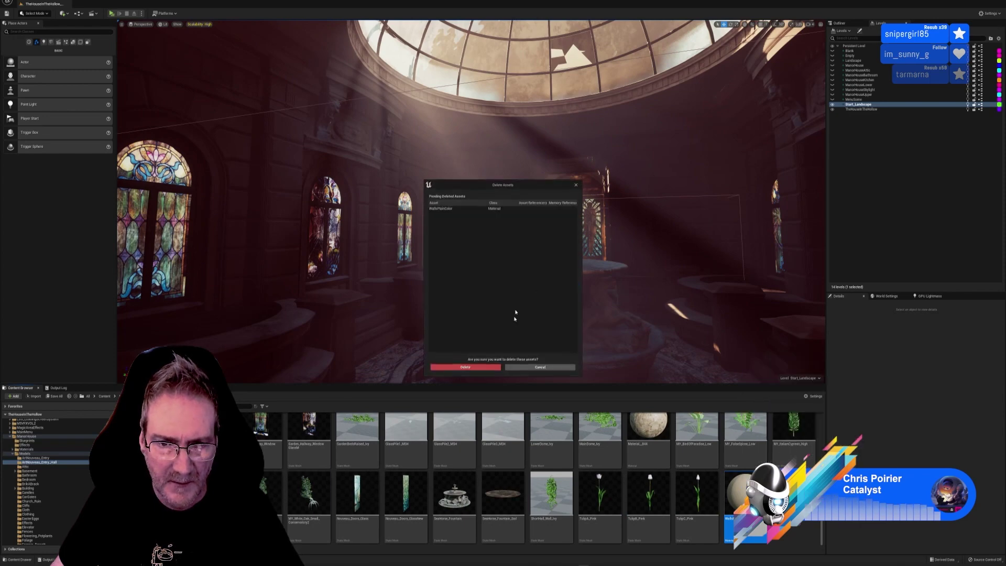
click(467, 367)
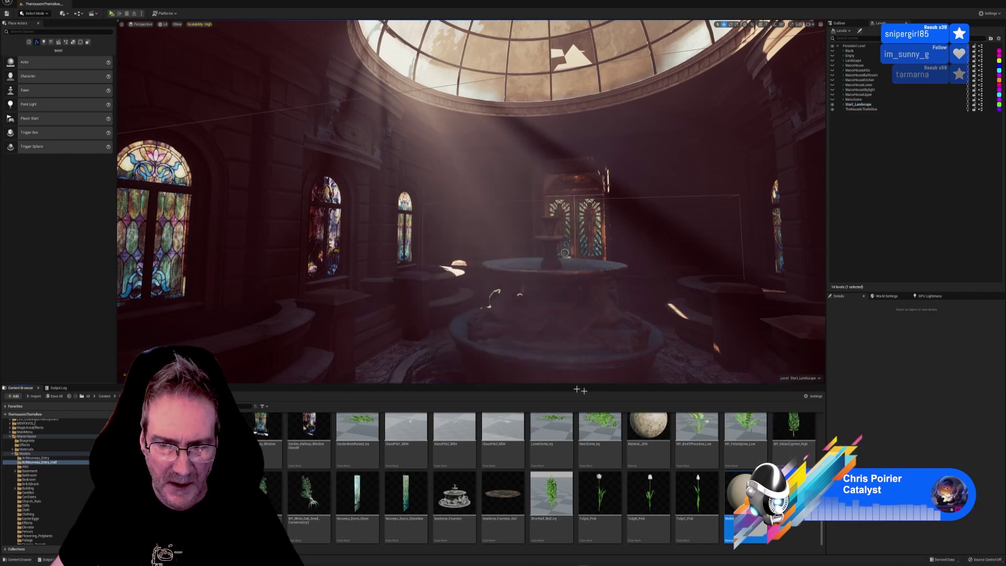
right_click(649, 427)
click(673, 338)
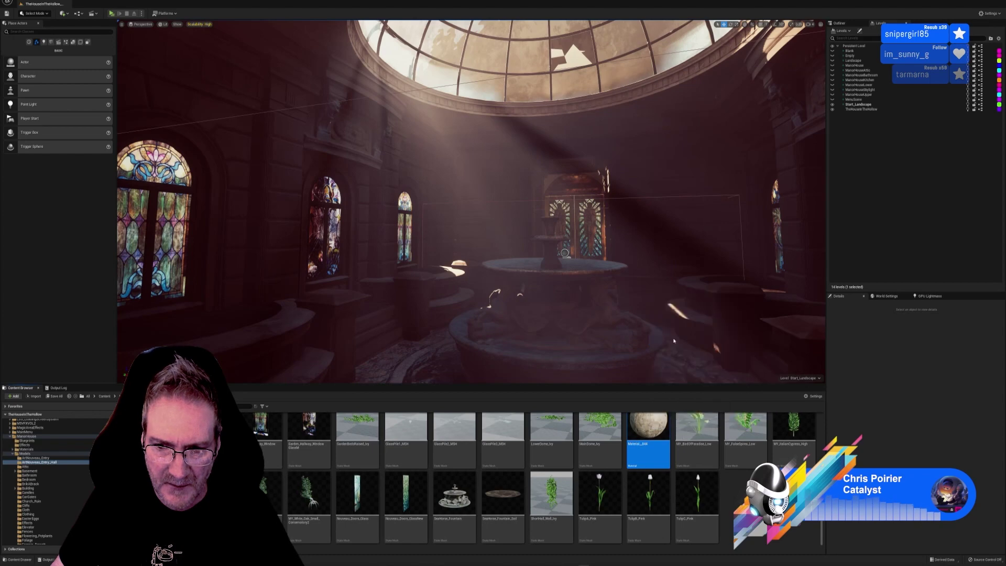
click(466, 367)
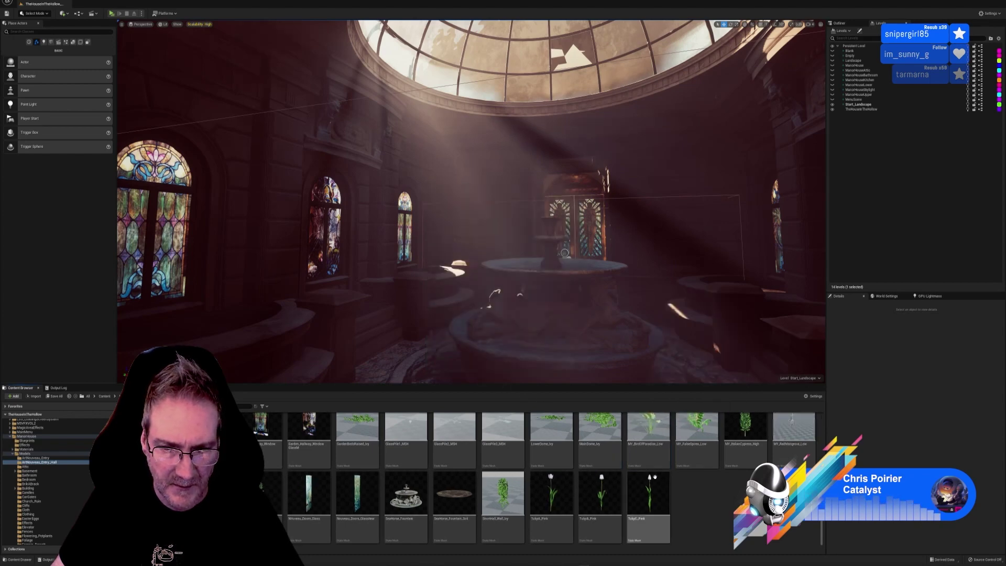
- Delete the duplicate imported short hall BaseColor texture from the same folder and save all assets
scroll(693, 525, up, 2)
scroll(524, 471, up, 1)
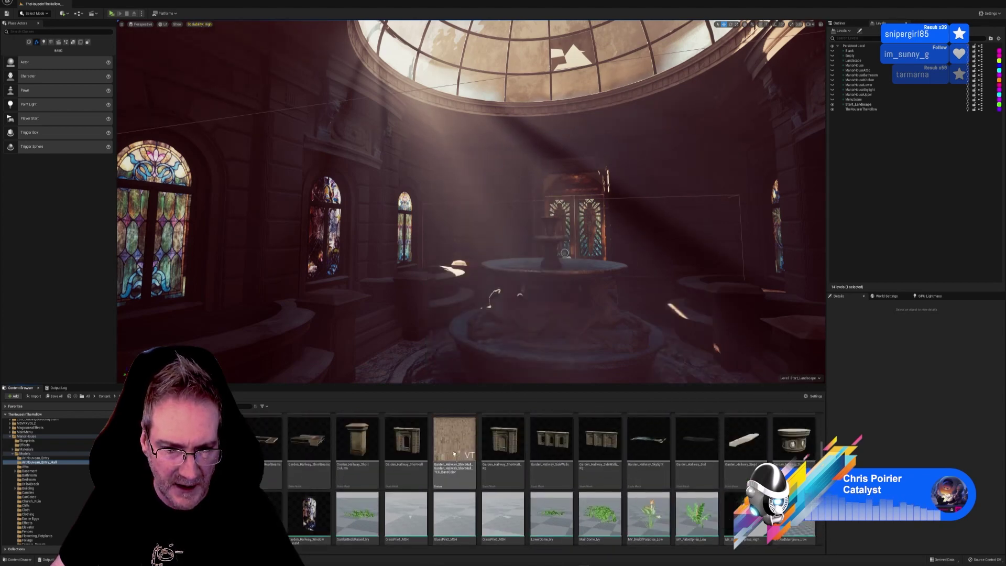
right_click(454, 445)
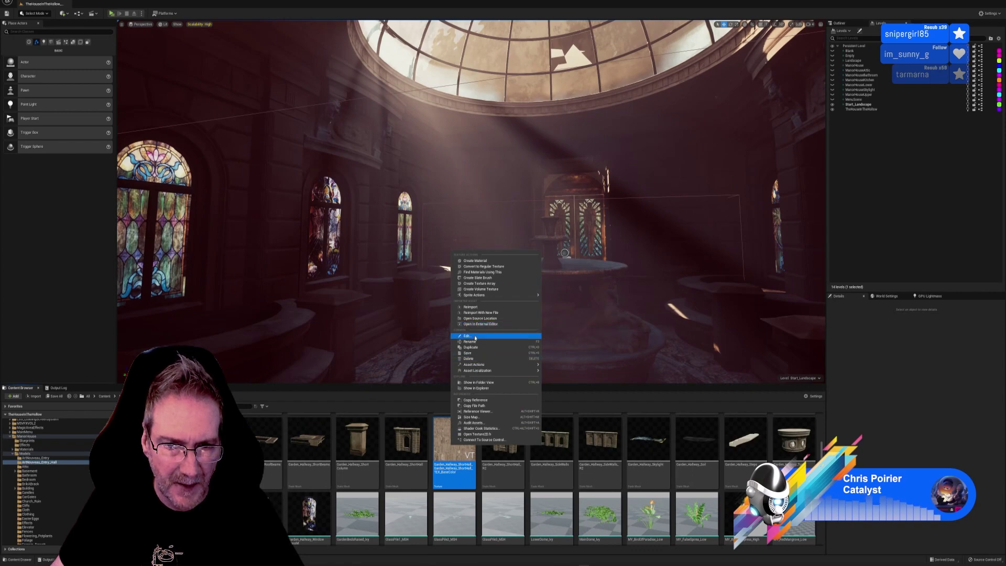
click(473, 359)
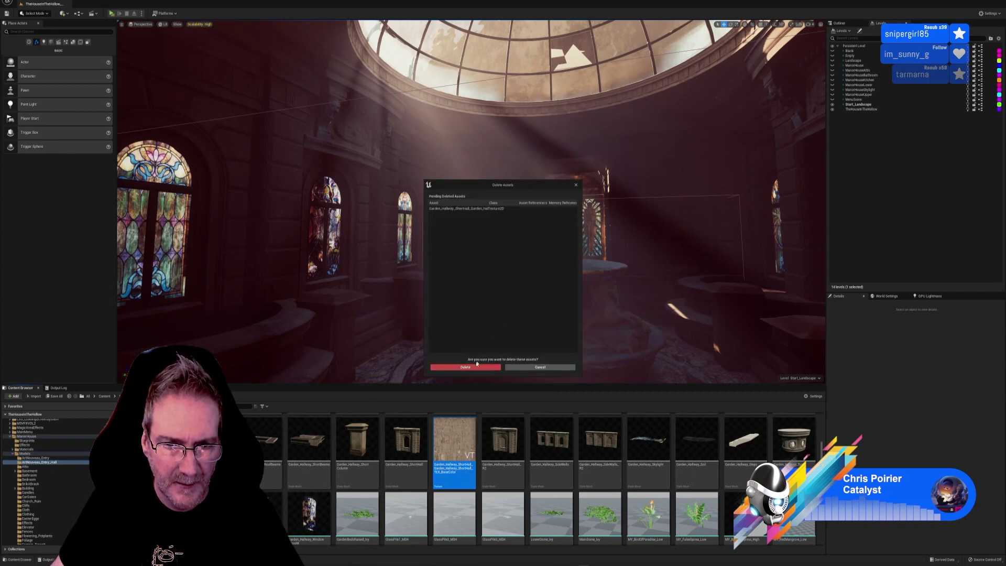
click(474, 367)
scroll(729, 488, down, 1)
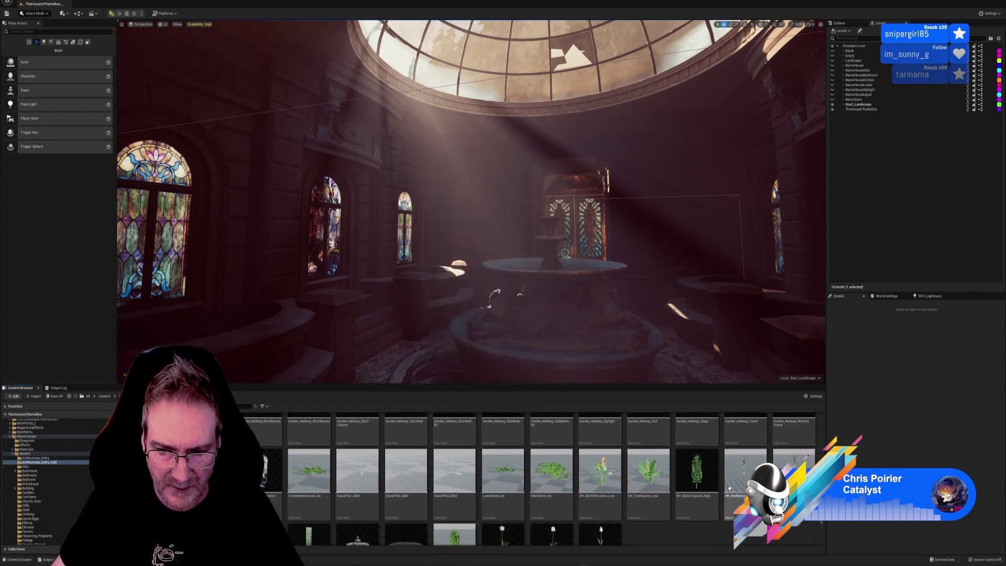
scroll(723, 503, down, 1)
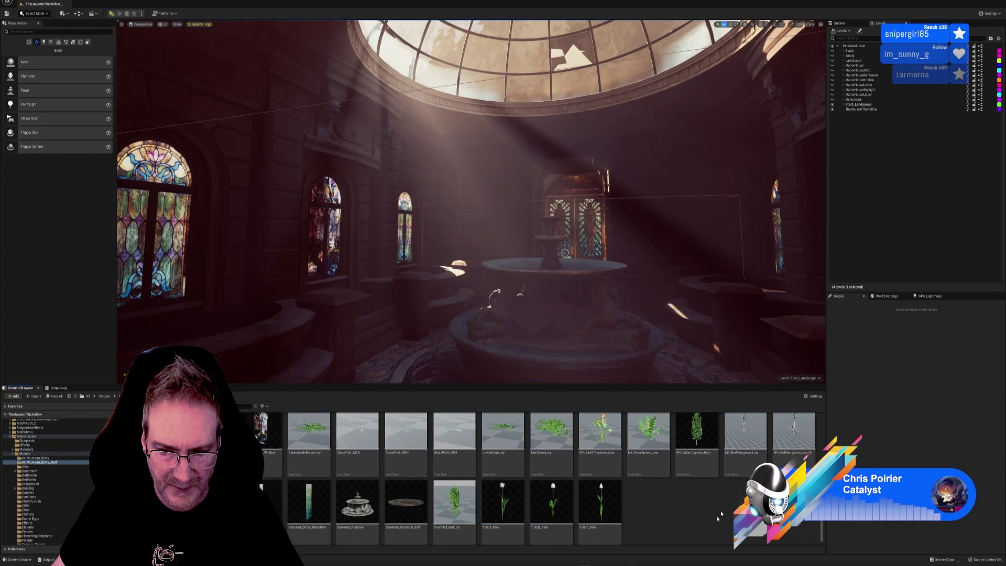
click(34, 4)
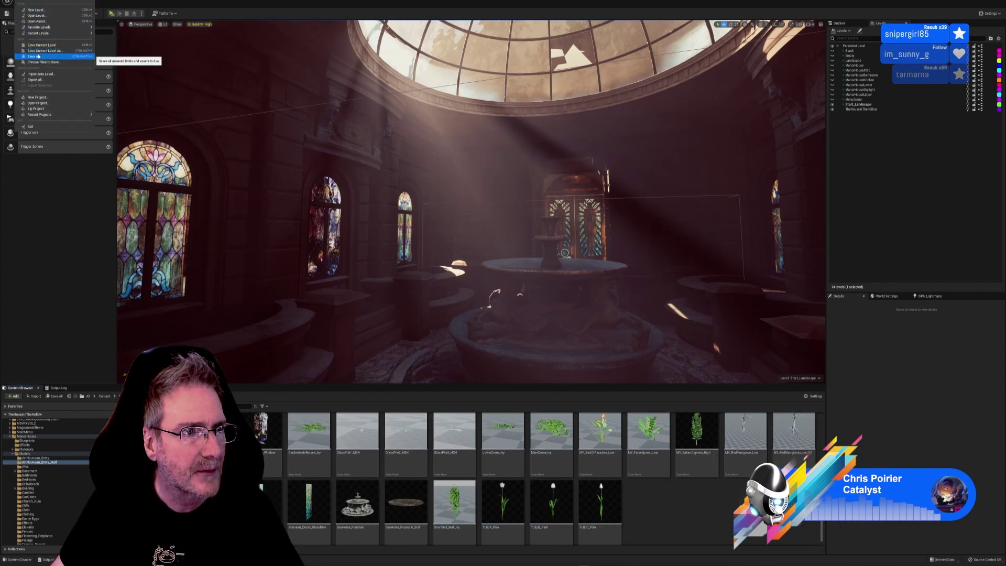
click(38, 56)
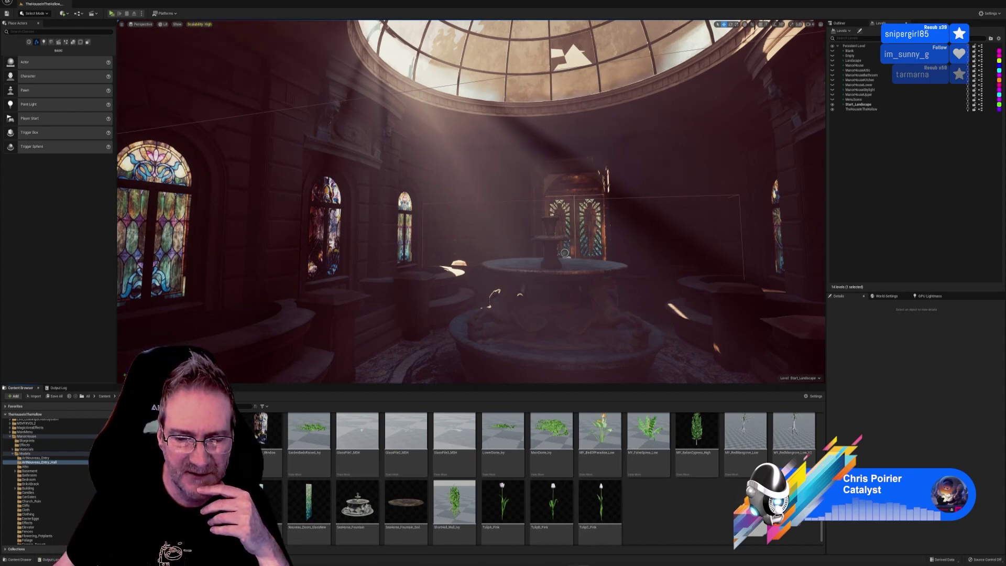
- Switch to 3ds Max and draw a standard box along the isolated short wall, reaching about three quarters of its height
key(alt+Tab)
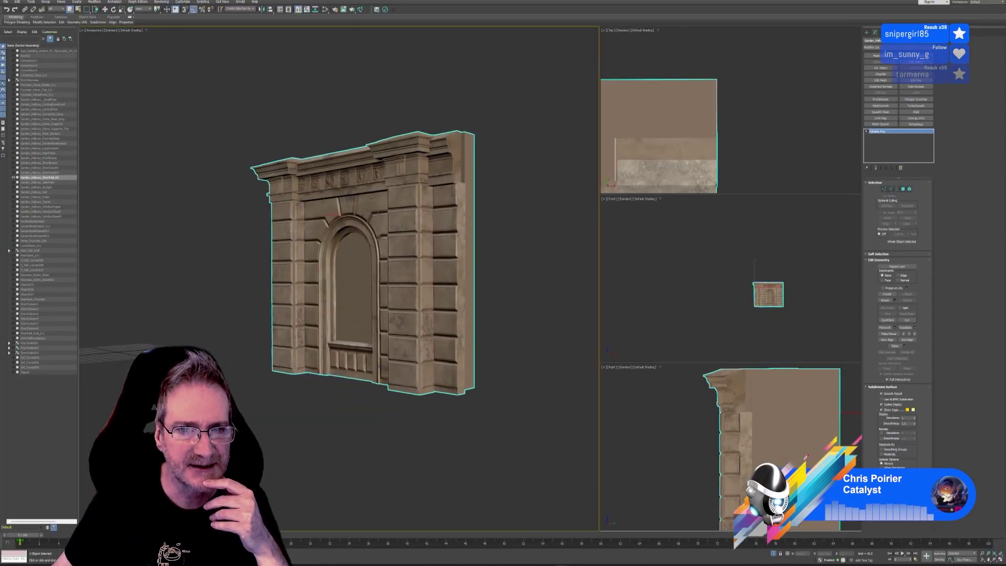
click(867, 33)
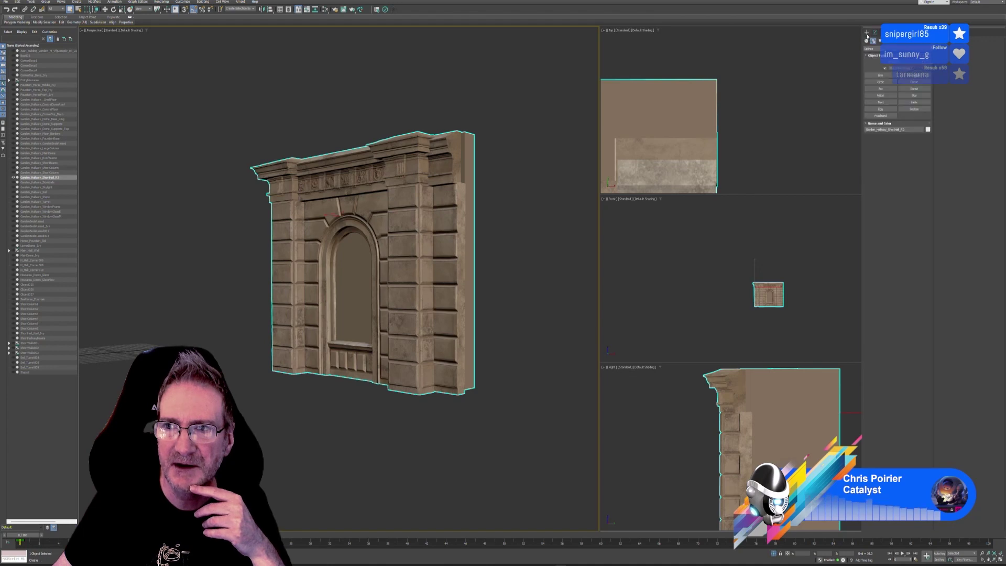
click(868, 42)
click(882, 69)
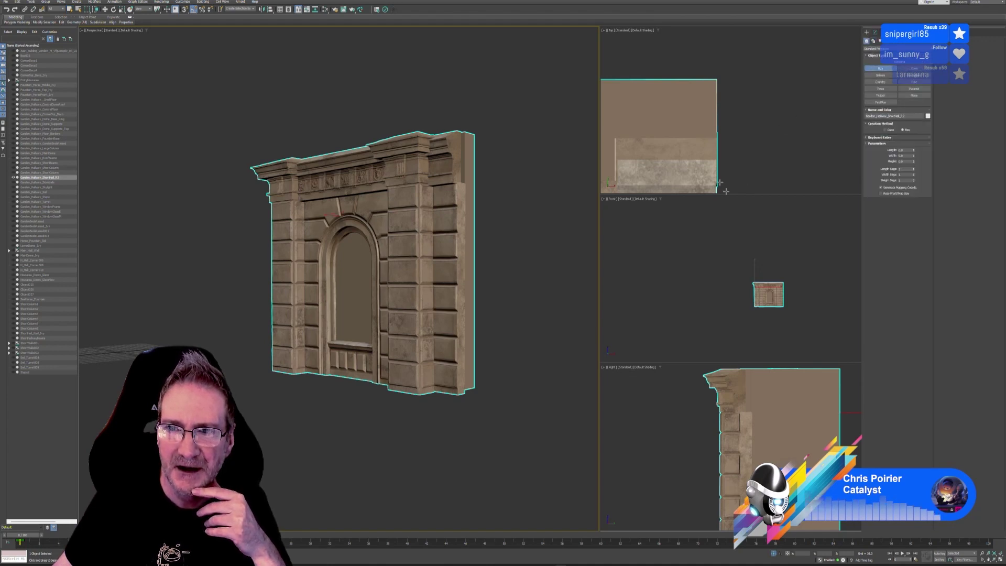
scroll(724, 190, down, 6)
middle_drag(716, 133, 747, 125)
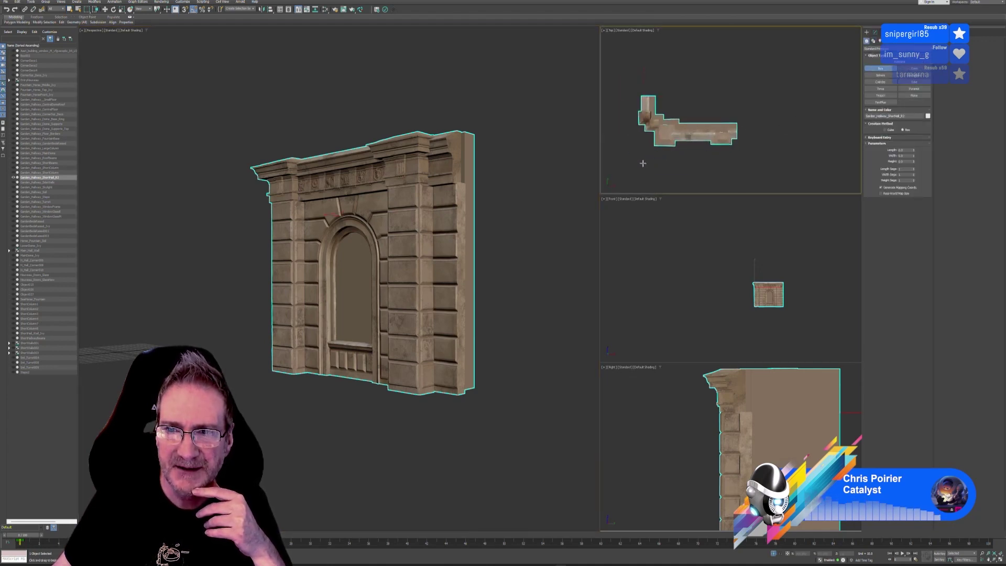
drag(643, 163, 743, 132)
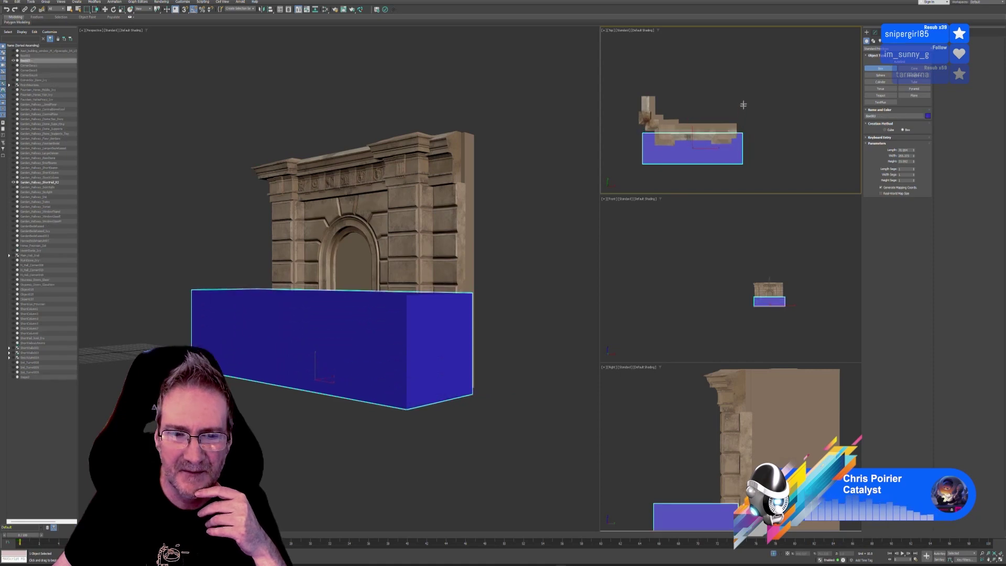
click(70, 10)
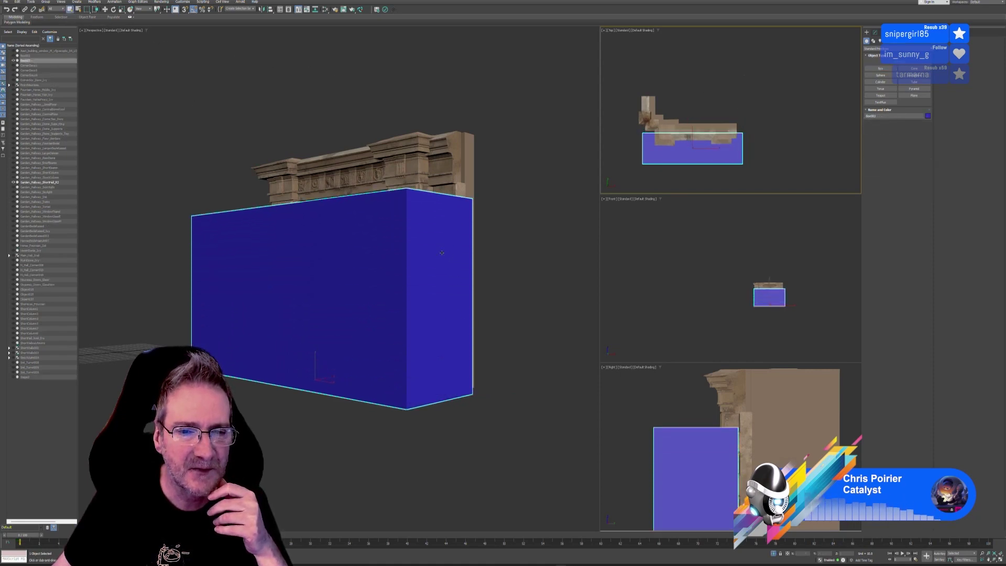
- Check the box's object properties, make it see-through, and move it back so it overlaps the short wall
right_click(427, 270)
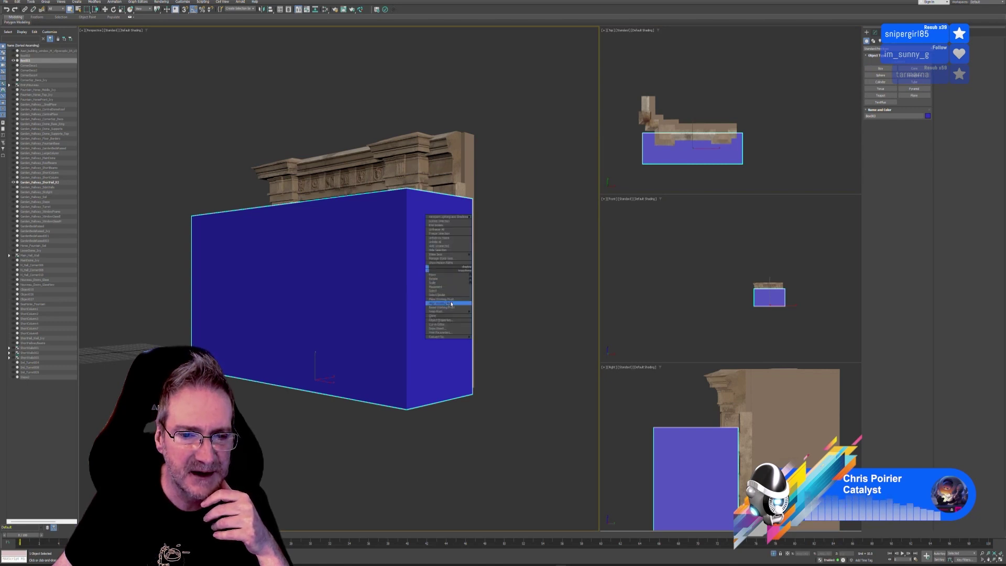
click(443, 320)
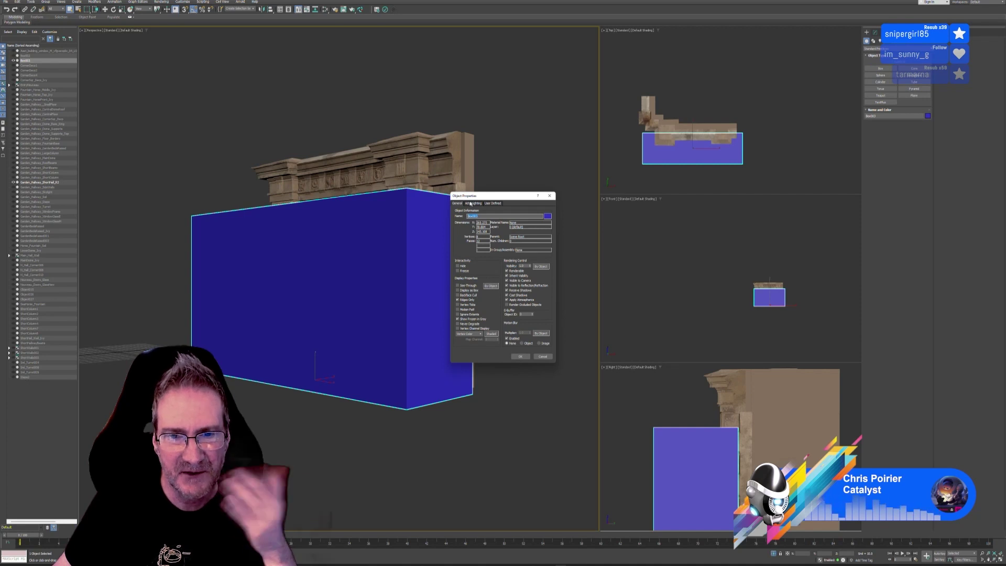
click(519, 357)
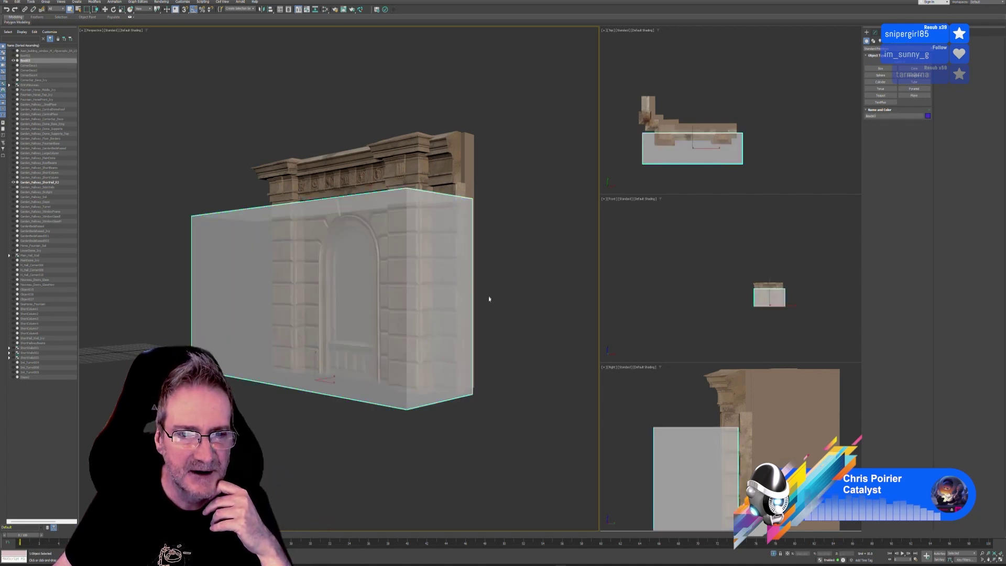
click(106, 10)
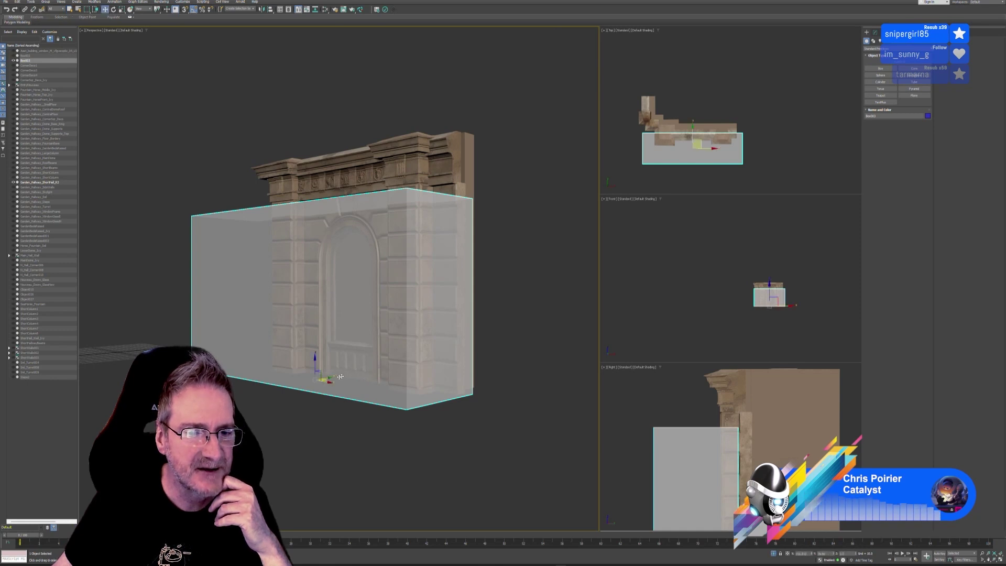
drag(329, 379, 378, 359)
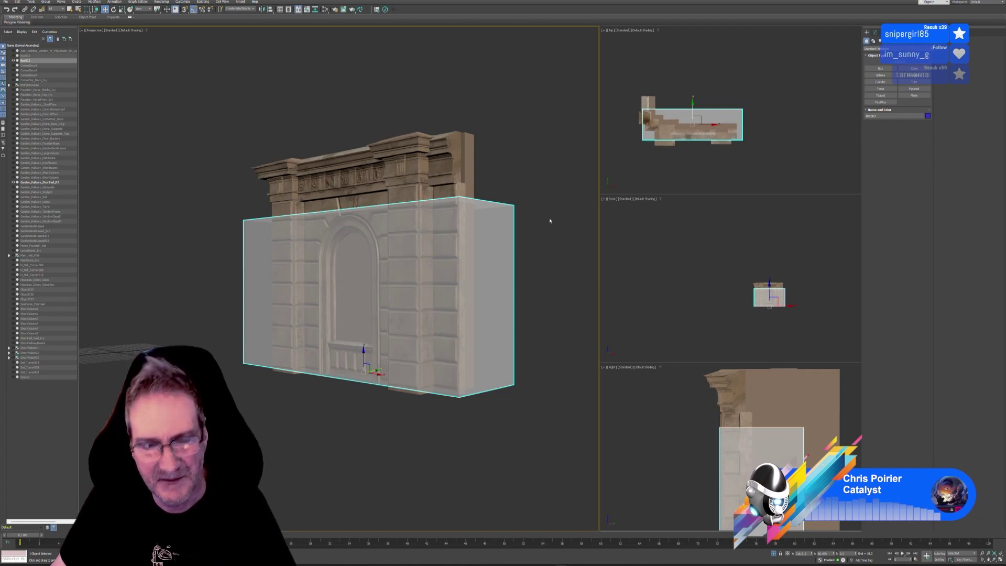
- Delete the box and exit isolation so the whole garden hallway scene is displayed
key(Delete)
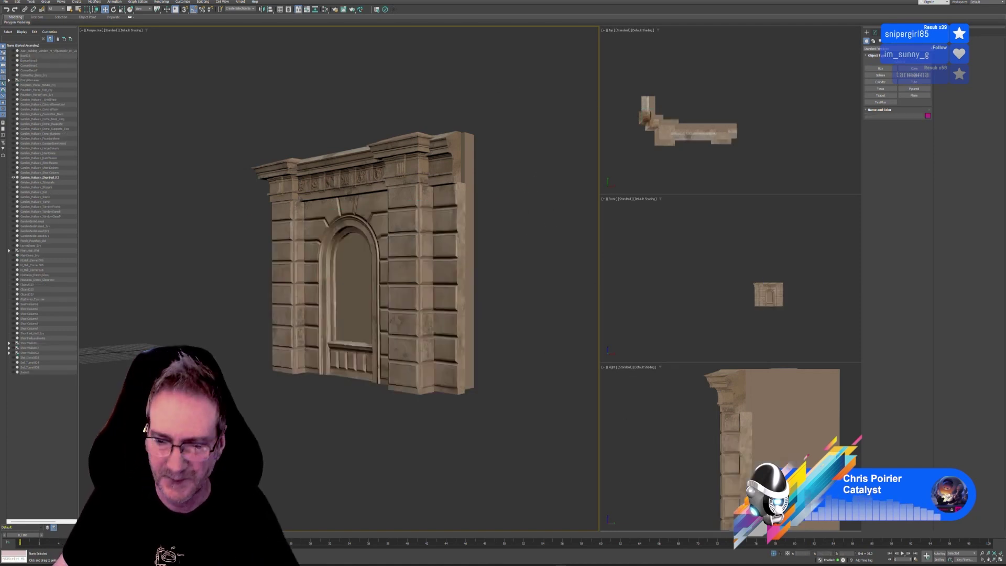
click(773, 552)
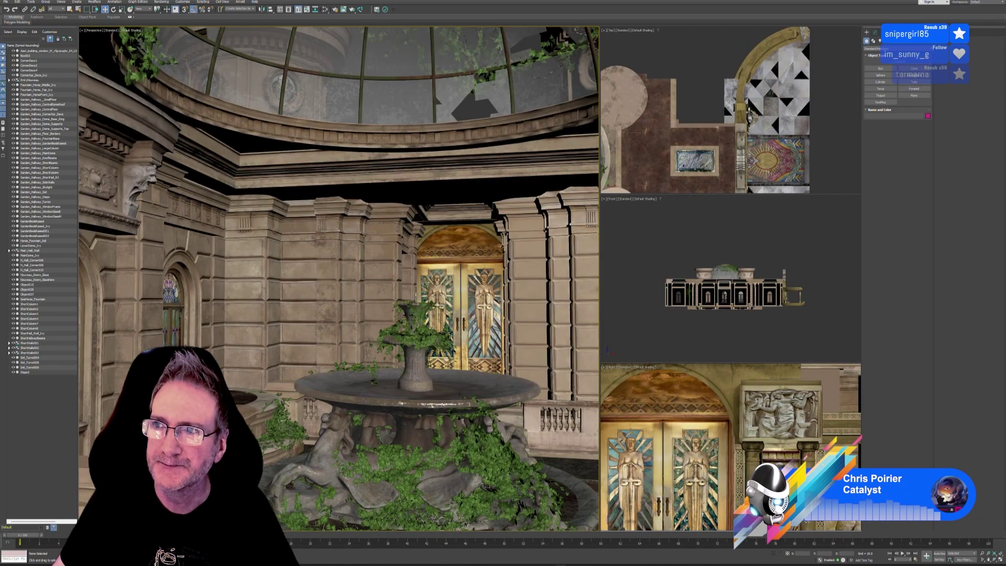
- Switch to Unreal Engine, open the R2 short wall mesh from the entry hall's assets, and display its simple collision
key(alt+Tab)
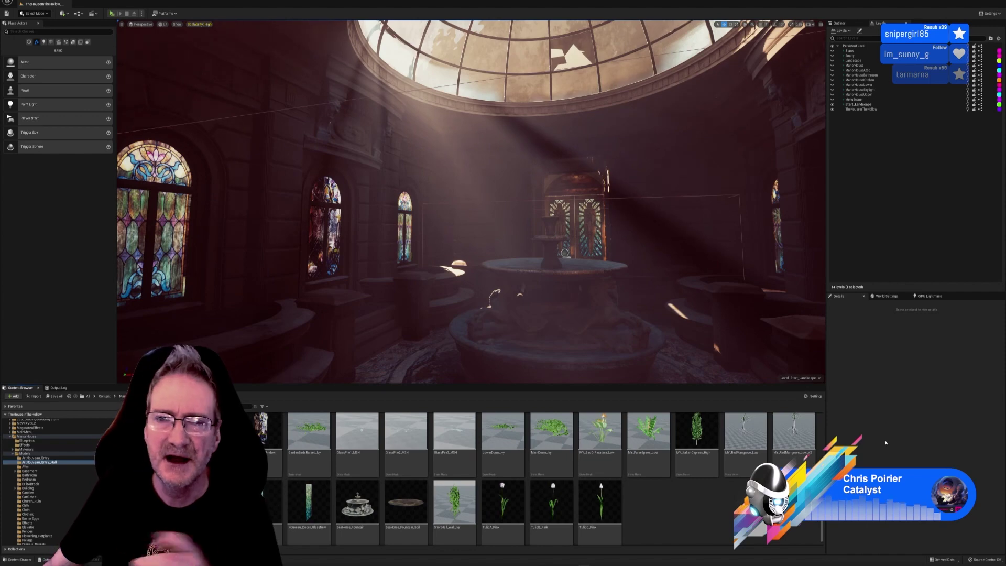
scroll(478, 500, up, 3)
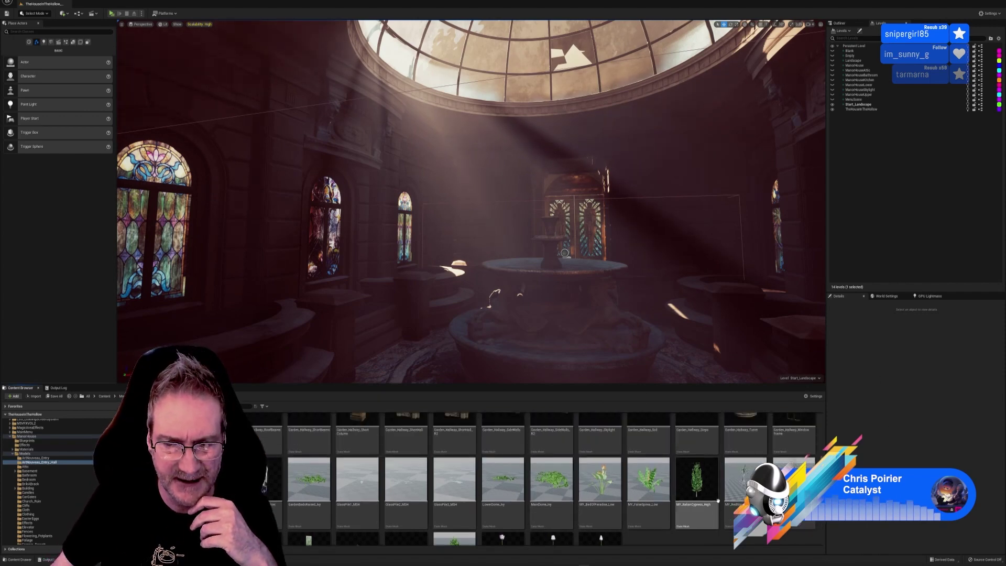
double_click(464, 466)
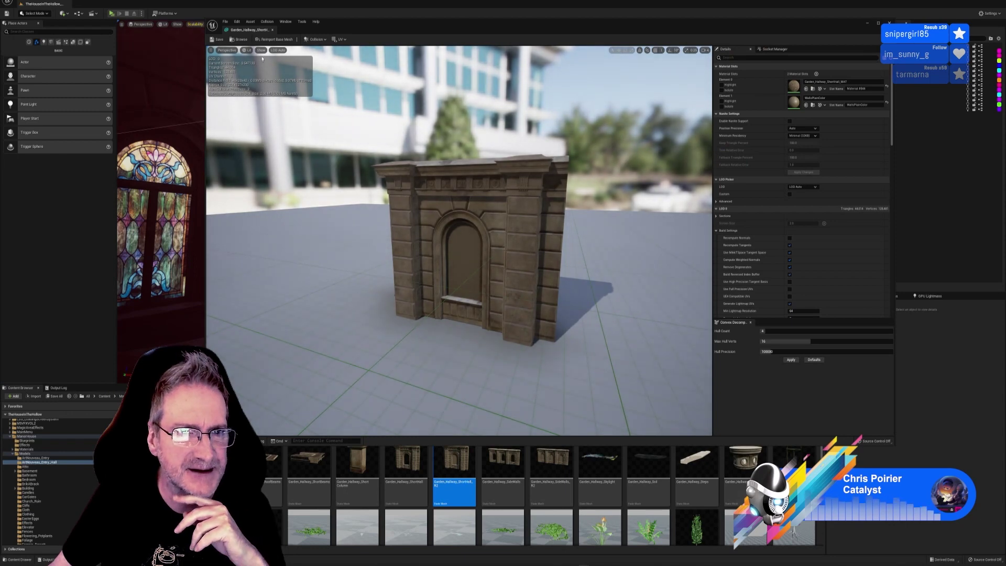
click(261, 50)
click(278, 121)
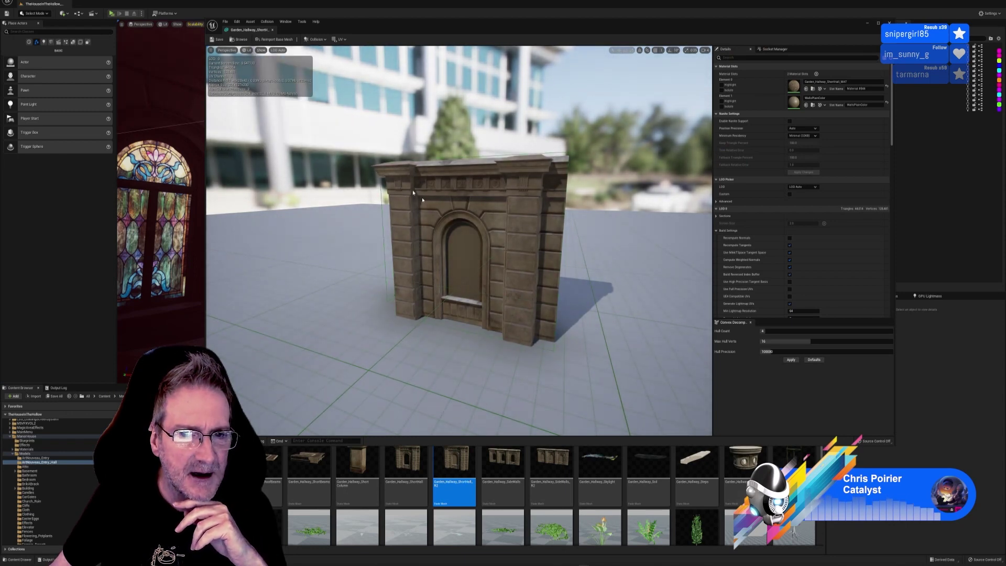
- Select the short wall's collision box, inspect how it fits the front, end and top, and close the mesh editor
click(561, 155)
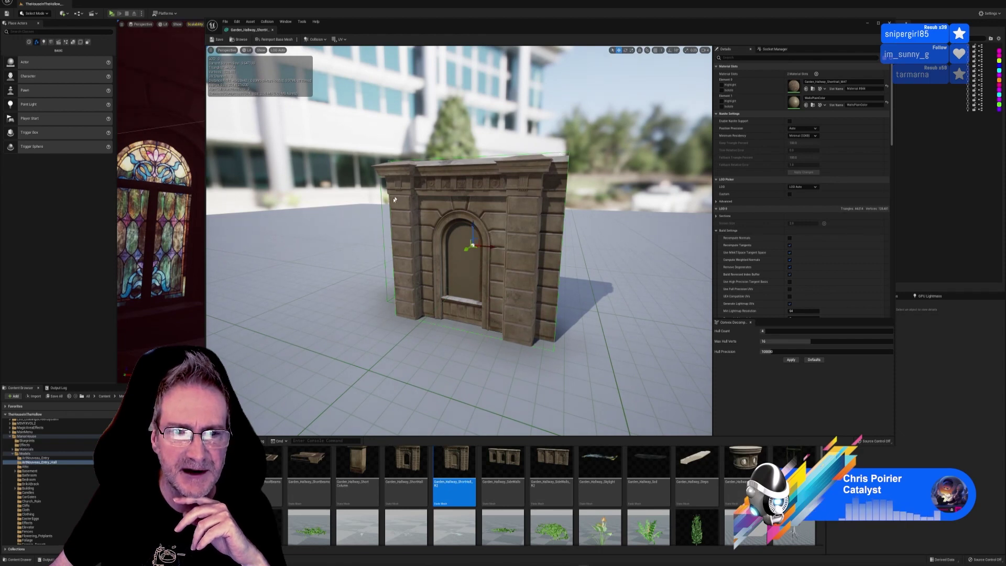
right_drag(603, 253, 702, 272)
drag(453, 228, 575, 270)
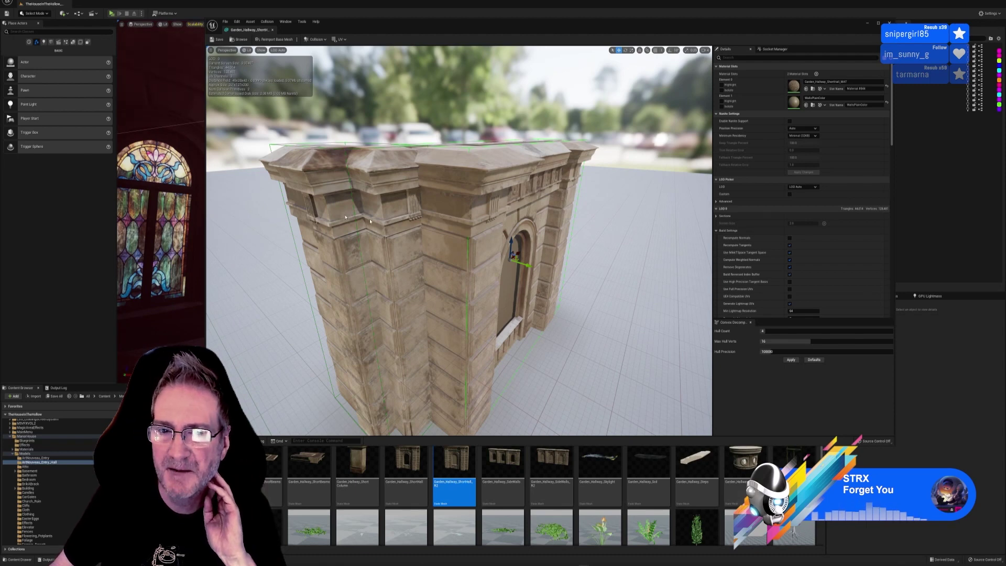
alt+drag(579, 241, 576, 197)
scroll(579, 242, down, 4)
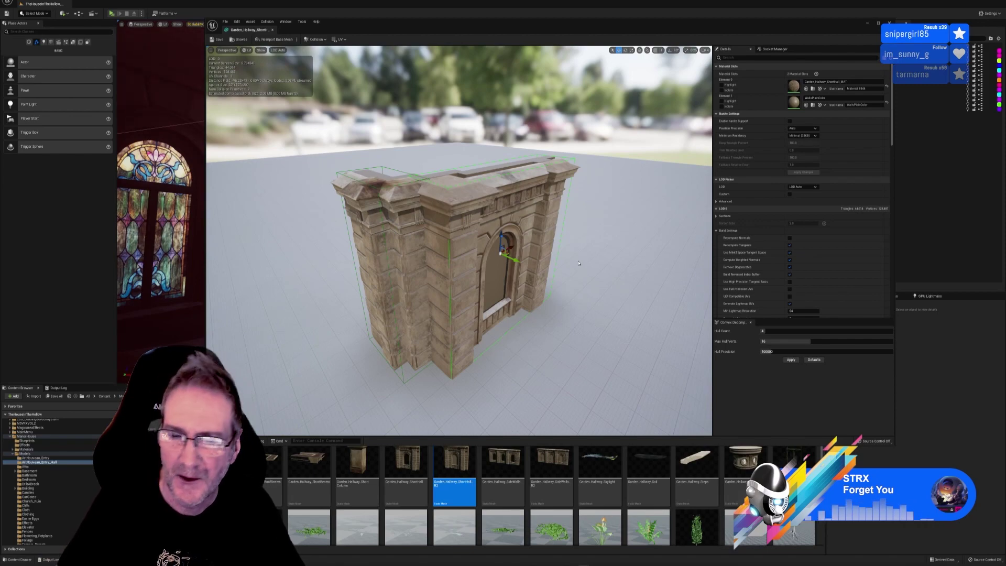
click(889, 23)
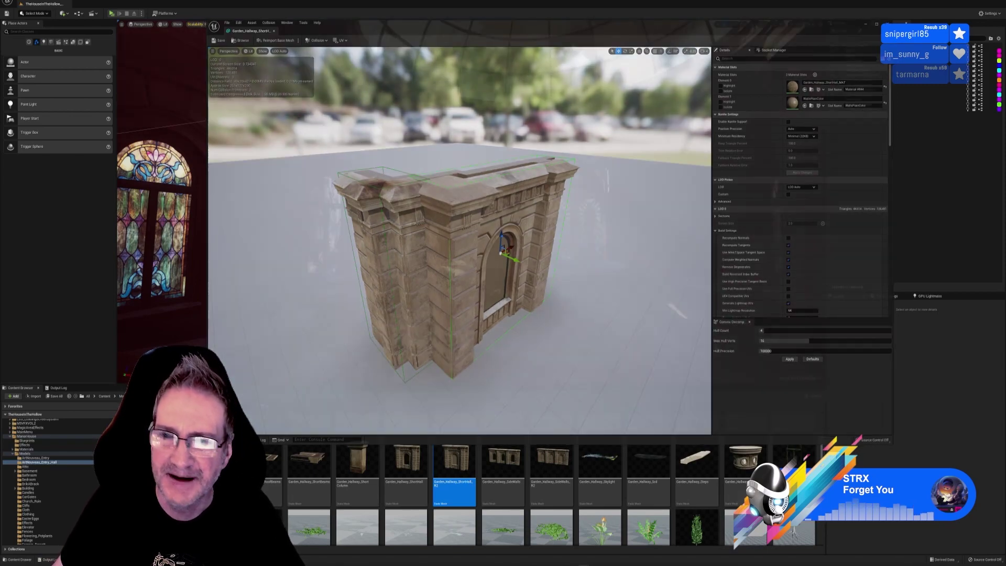
- Examine the entry hall's skylight, walls and fountain room in the level
right_drag(443, 235, 461, 270)
right_drag(157, 236, 154, 173)
right_drag(158, 236, 157, 236)
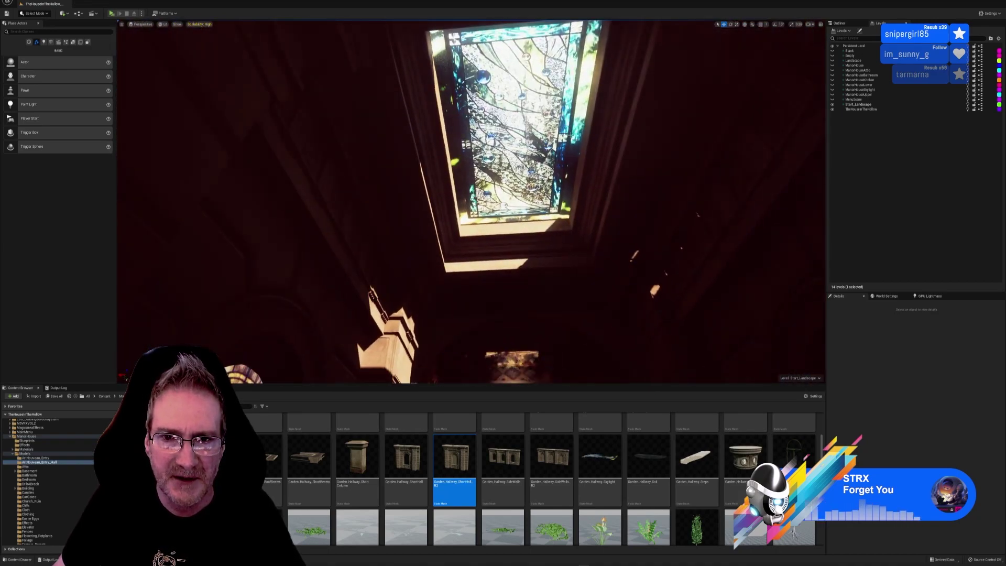
right_drag(639, 213, 534, 325)
key(w)
key(w)
right_drag(608, 216, 495, 115)
right_drag(591, 233, 275, 222)
key(a)
right_drag(628, 241, 694, 255)
key(w)
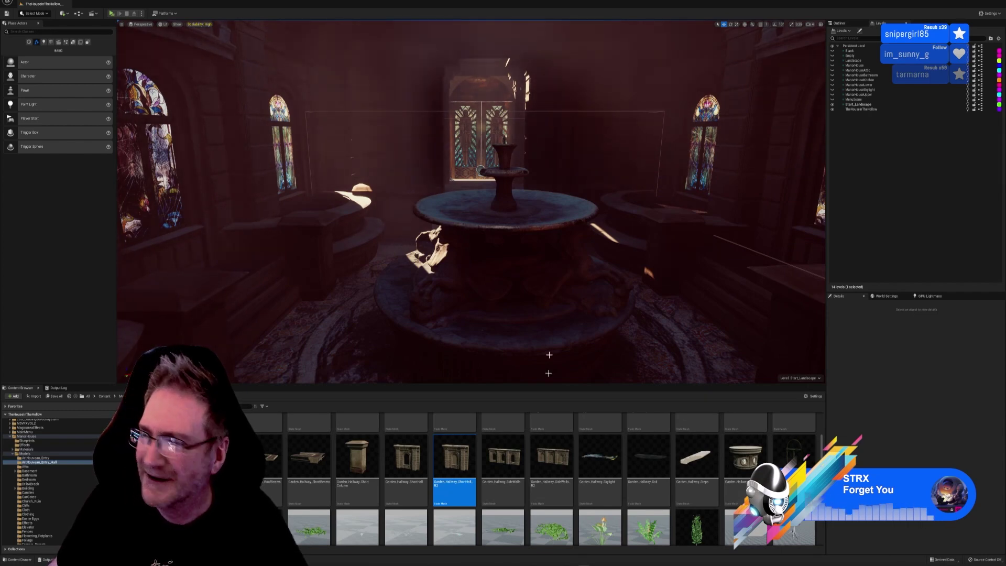
- Copy the X scale value of the Garden_Hallway_Floor_Borders mesh in the fountain room
scroll(543, 499, down, 3)
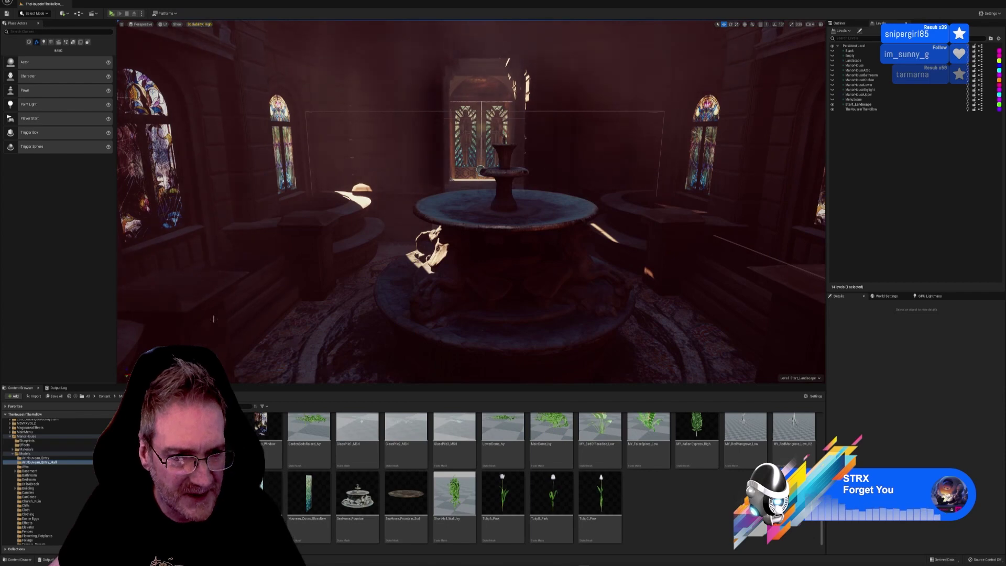
click(234, 308)
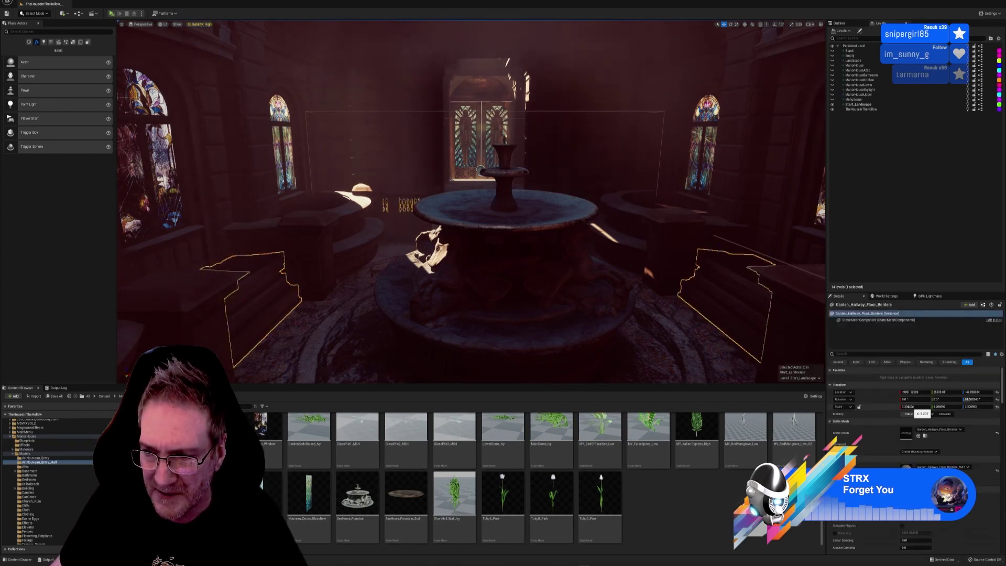
click(909, 407)
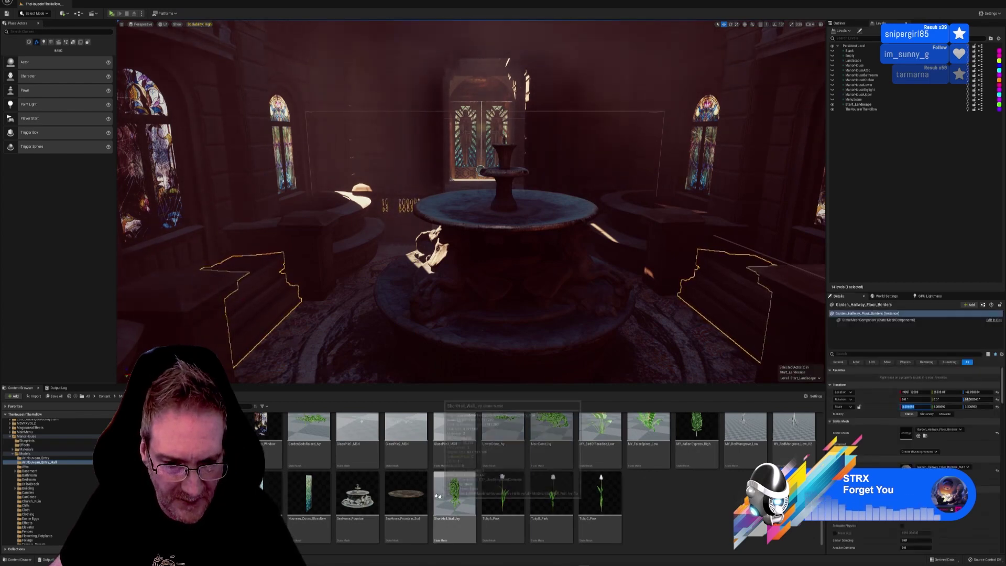
- Clear the selection and place the SeaHorse_Fountain_Soil mesh on the floor in front of the fountain
click(416, 493)
right_drag(411, 340, 394, 343)
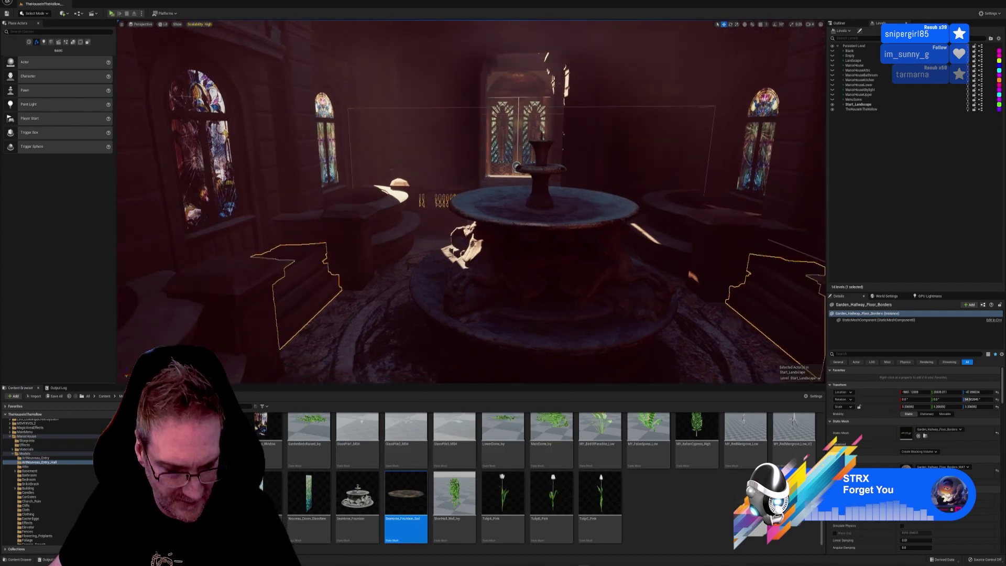
key(Escape)
drag(404, 498, 469, 350)
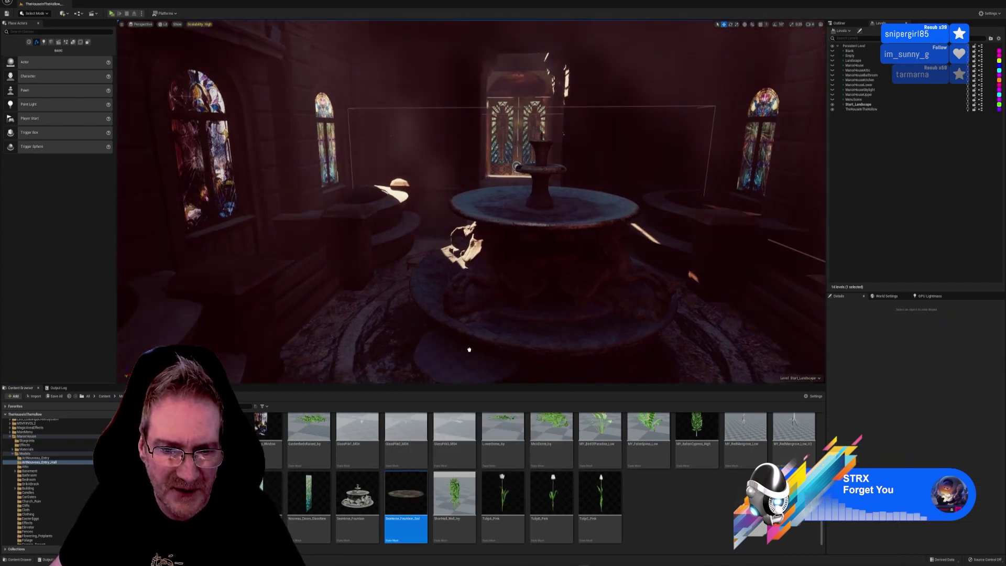
click(469, 349)
- Set the fountain soil's scale to 3.206692 on the X, Y and Z axes
click(904, 407)
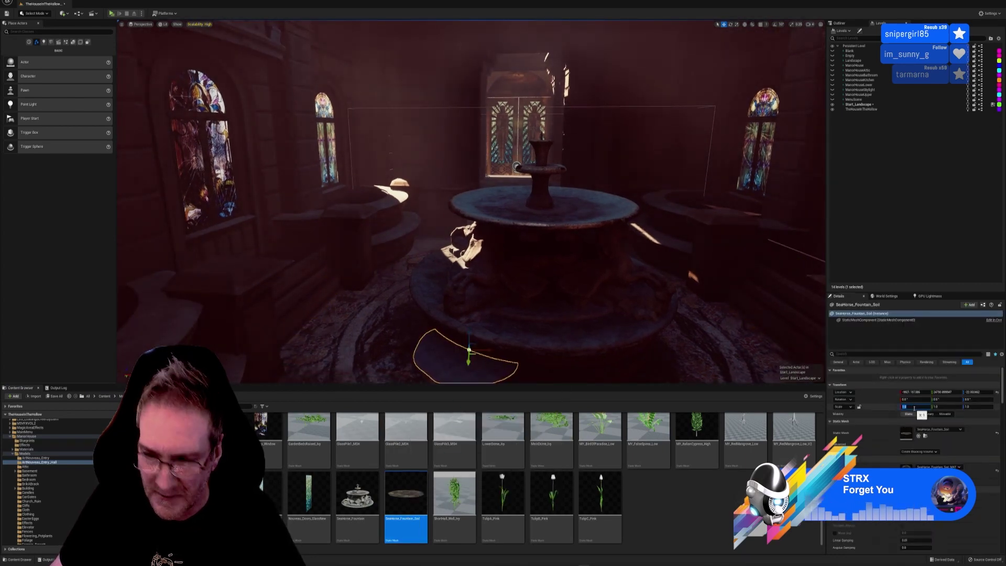
key(Return)
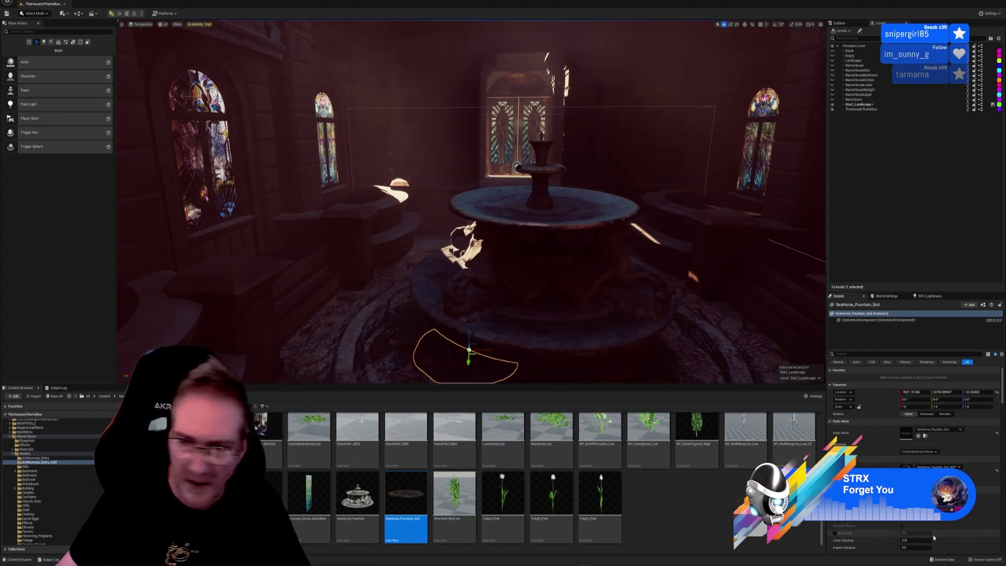
click(945, 407)
text(3.206692)
click(976, 407)
text(3.206692)
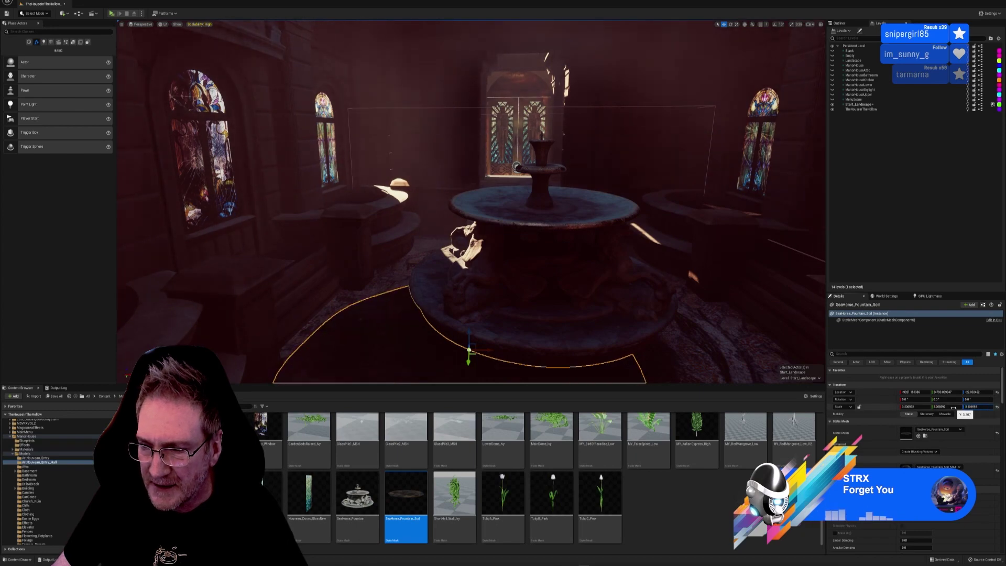
- Raise the soil mesh off the floor and shift it back beneath the seahorse fountain
drag(486, 350, 547, 298)
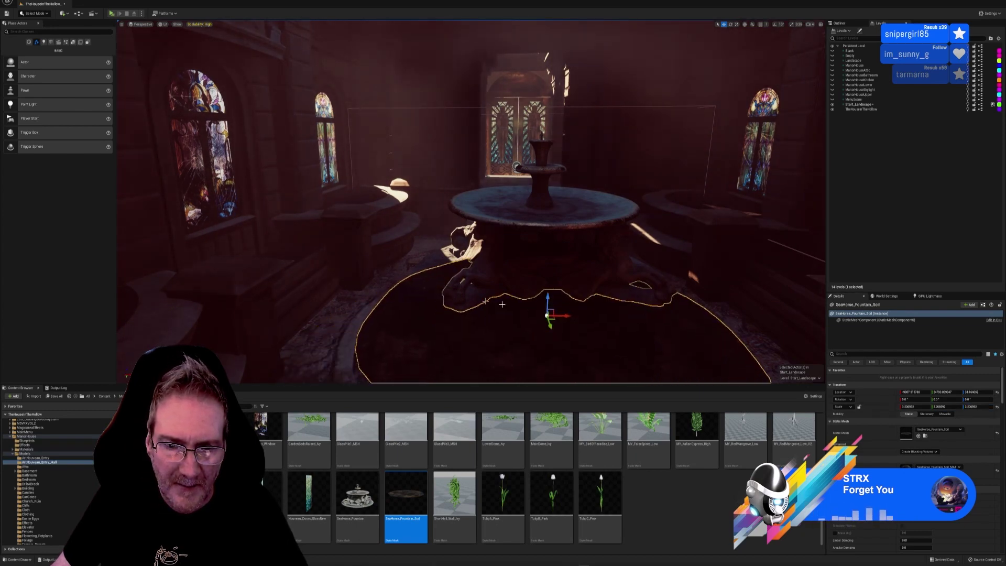
right_drag(502, 304, 563, 248)
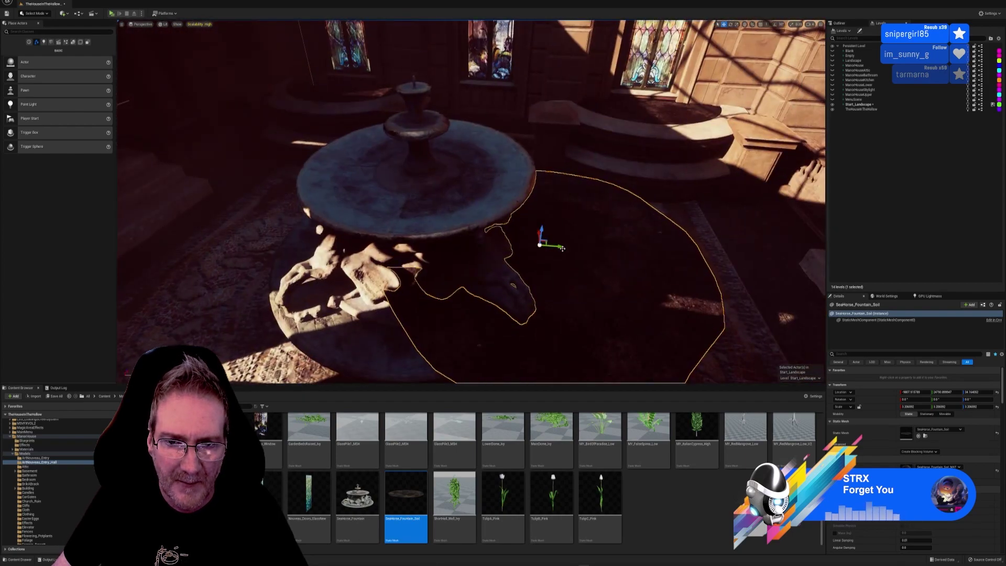
drag(559, 246, 453, 237)
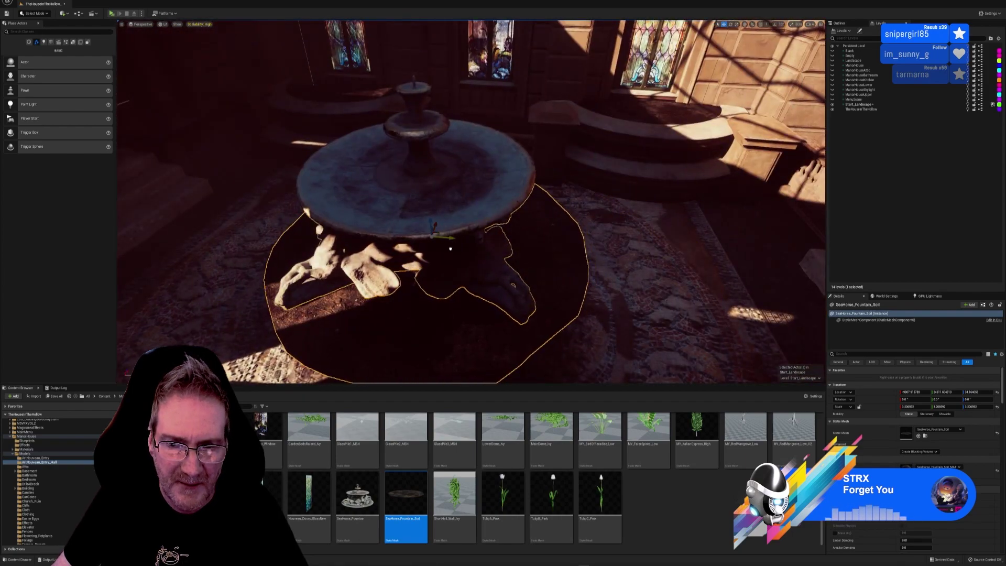
right_drag(513, 288, 431, 312)
right_drag(470, 201, 589, 237)
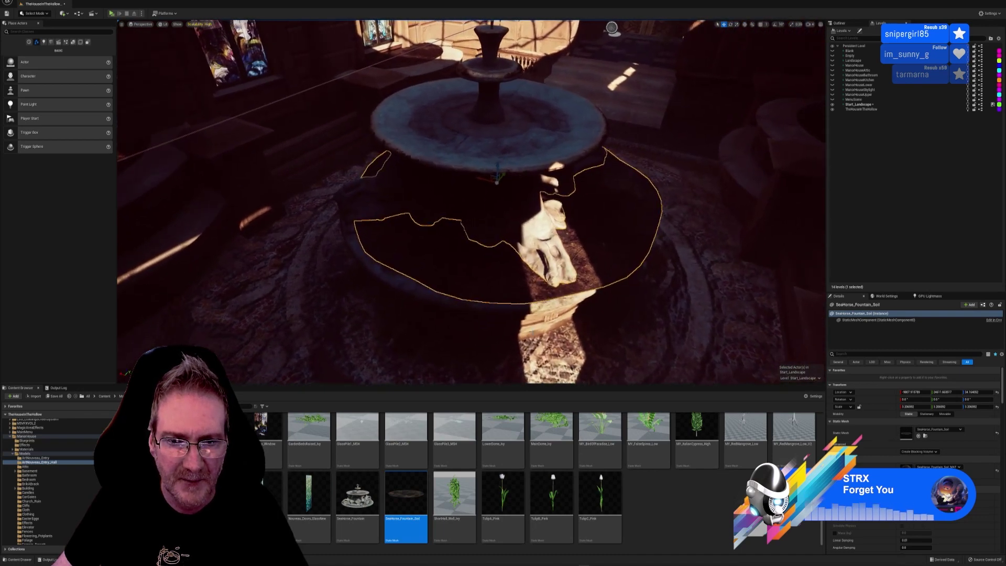
- Rotate the soil mesh slightly about its vertical axis and nudge its position inside the fountain's basin
click(729, 26)
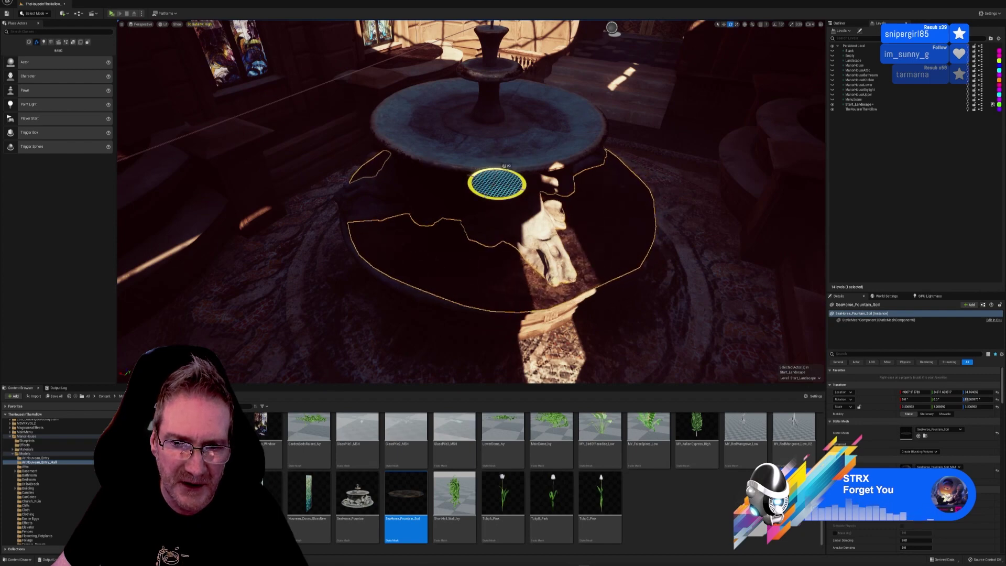
click(724, 25)
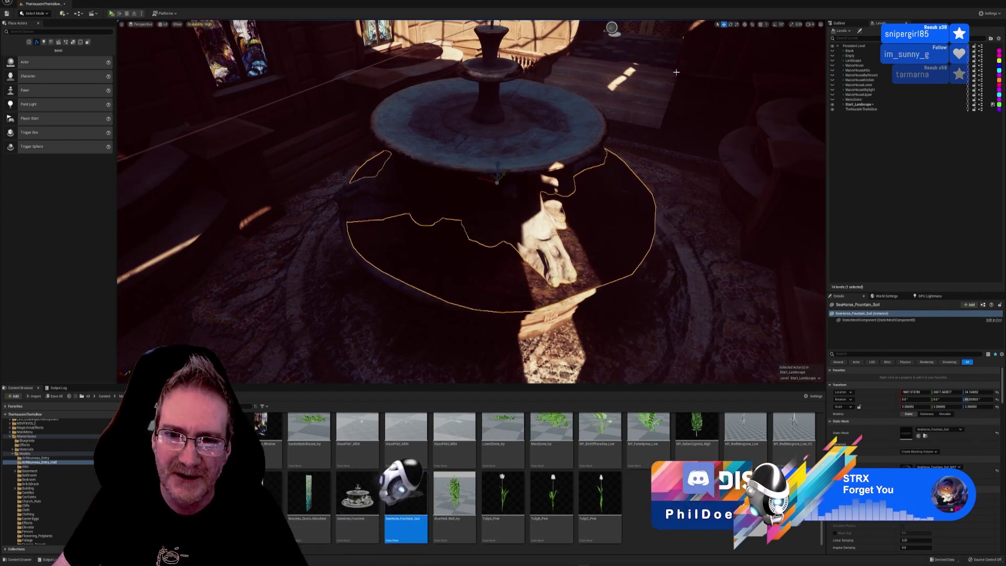
drag(496, 182, 440, 194)
right_drag(441, 194, 482, 179)
- Switch the viewport to unlit shading and lower the soil mesh slightly into the fountain's basin
click(161, 25)
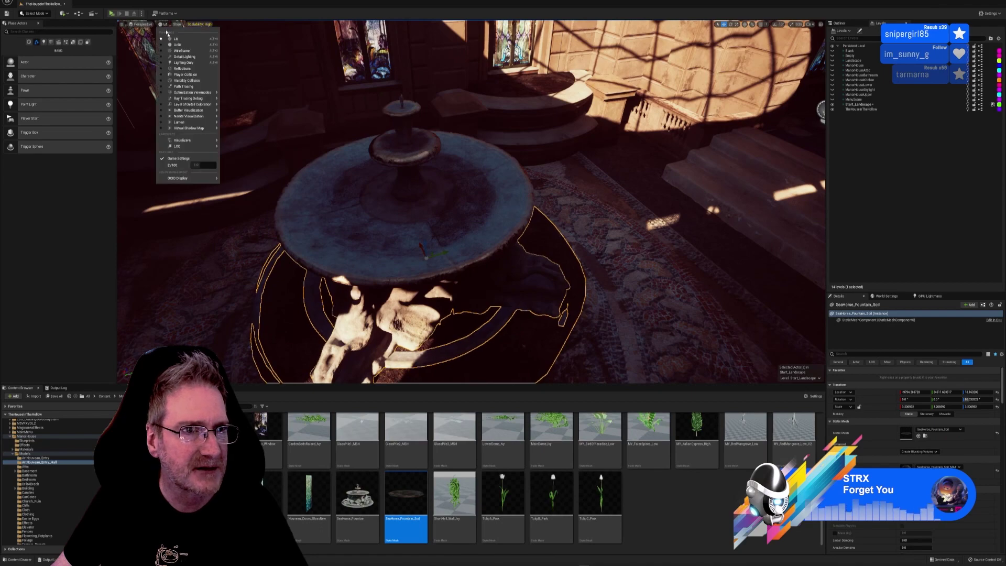
click(175, 48)
mouse_move(429, 199)
right_down()
mouse_move(471, 210)
mouse_move(466, 167)
mouse_move(487, 165)
mouse_move(471, 165)
mouse_move(464, 196)
mouse_move(437, 194)
mouse_move(434, 173)
mouse_move(446, 168)
mouse_move(428, 167)
right_up()
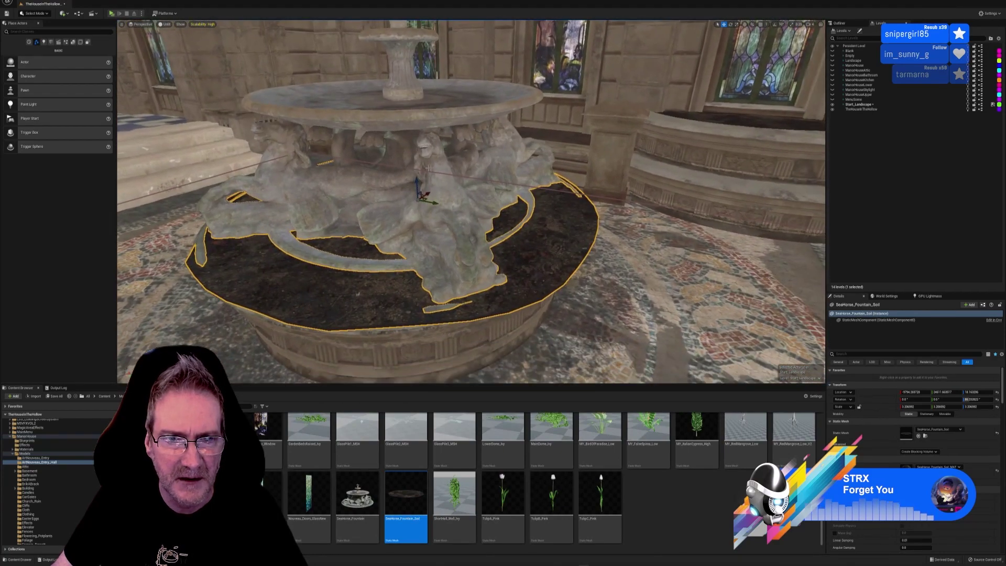
drag(417, 182, 416, 184)
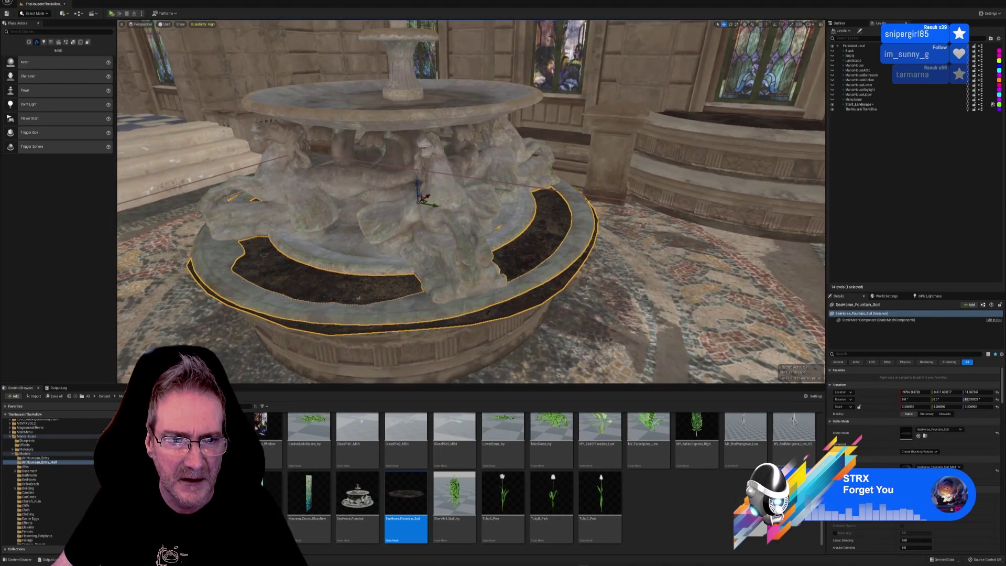
right_drag(416, 185, 466, 195)
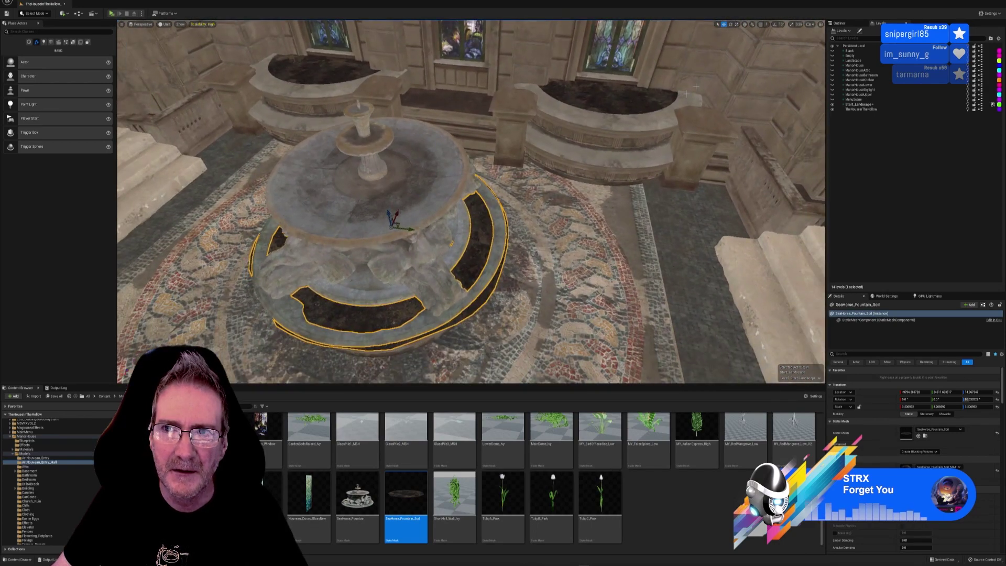
- Rotate the soil mesh and move it out of the fountain onto the floor beside it
click(731, 25)
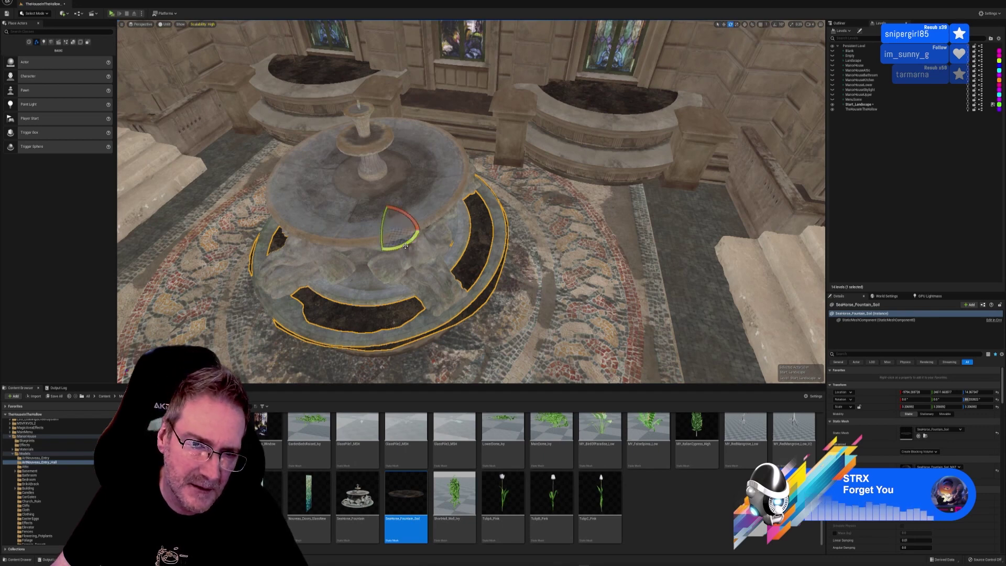
drag(415, 233, 624, 253)
click(724, 25)
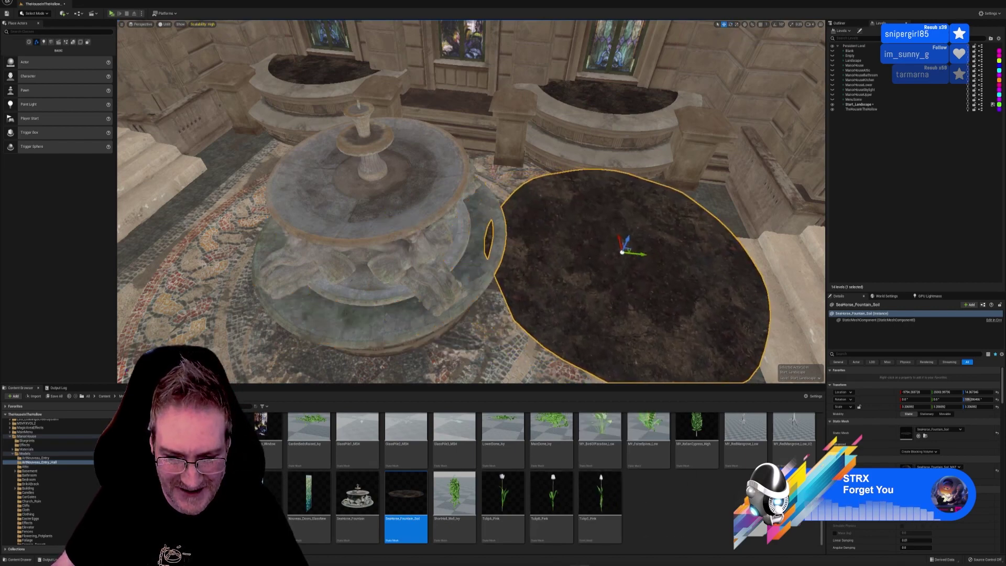
- Switch to 3ds Max, isolate the fountain and its soil, and examine how the soil sits in the basin
key(alt+Tab)
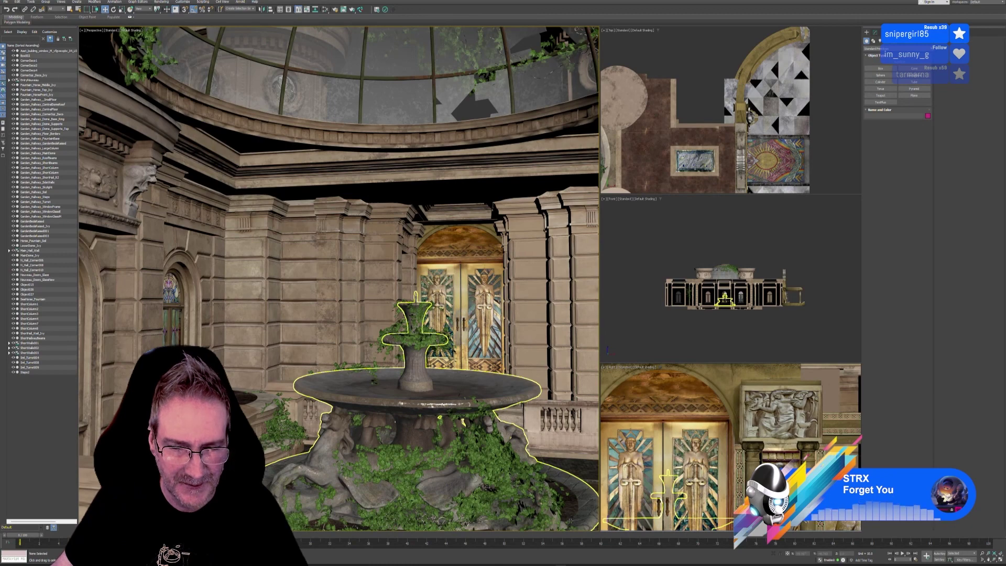
click(575, 506)
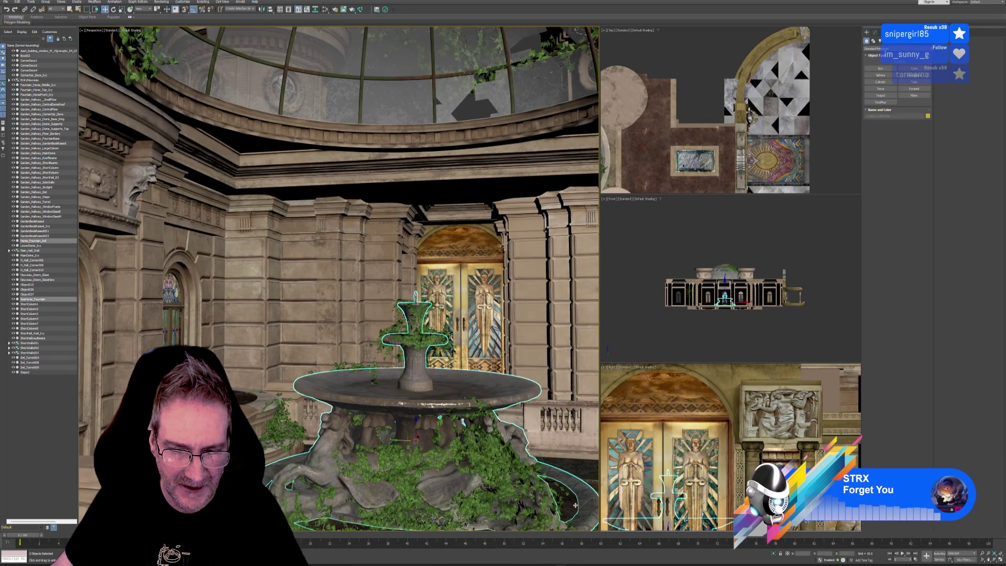
click(773, 554)
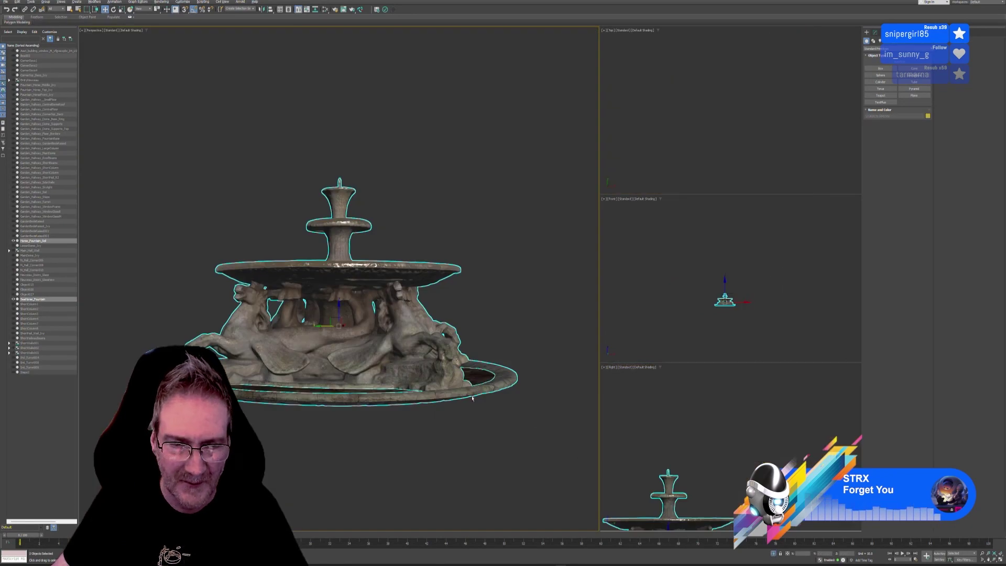
alt+middle_drag(472, 398, 416, 458)
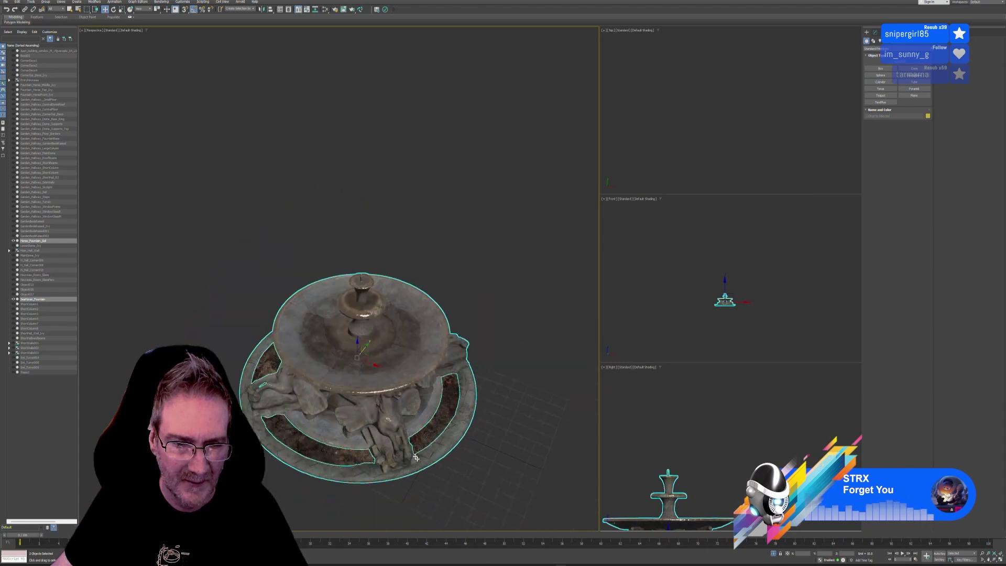
alt+middle_drag(441, 499, 463, 490)
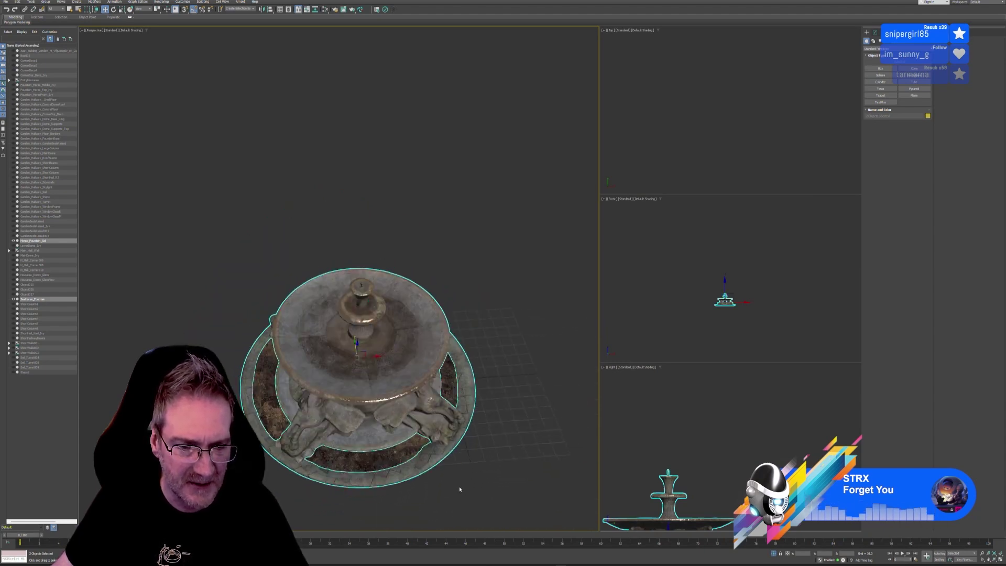
- Switch back to Unreal Engine and copy the X scale value of the SeaHorse_Fountain mesh
key(alt+Tab)
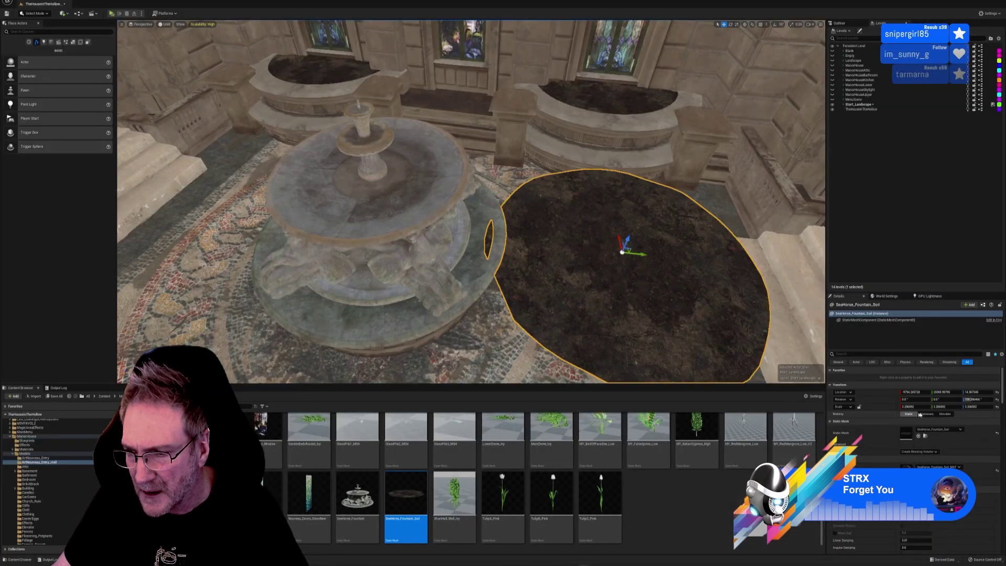
click(440, 220)
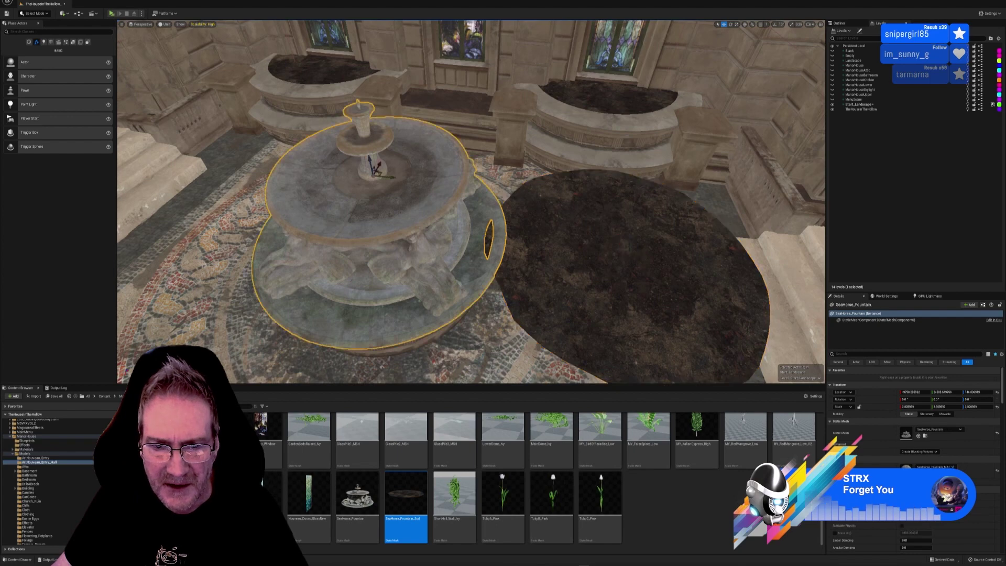
click(911, 406)
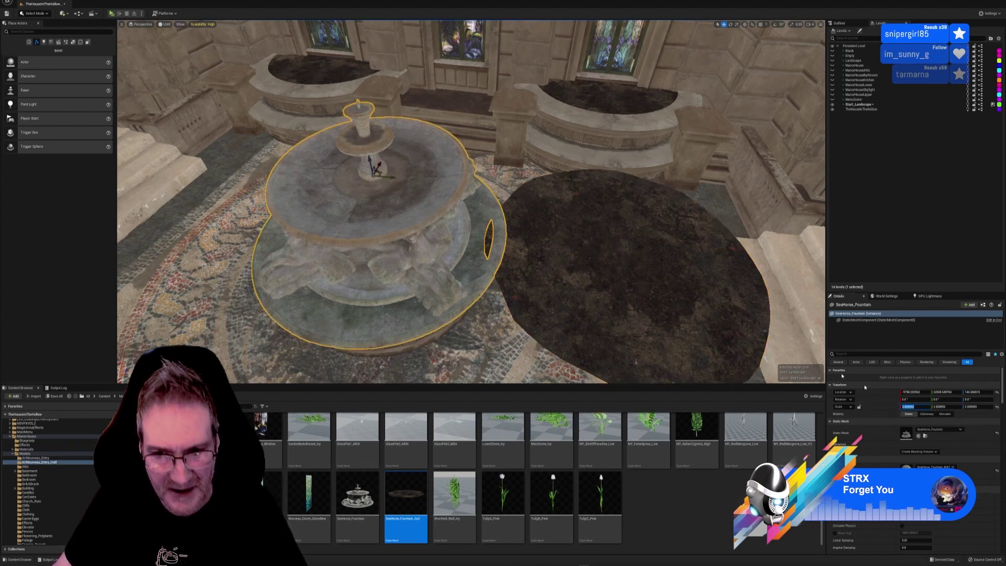
- Set the SeaHorse_Fountain_Soil mesh's scale to 2.828953 on the X, Y and Z axes
click(736, 321)
click(912, 407)
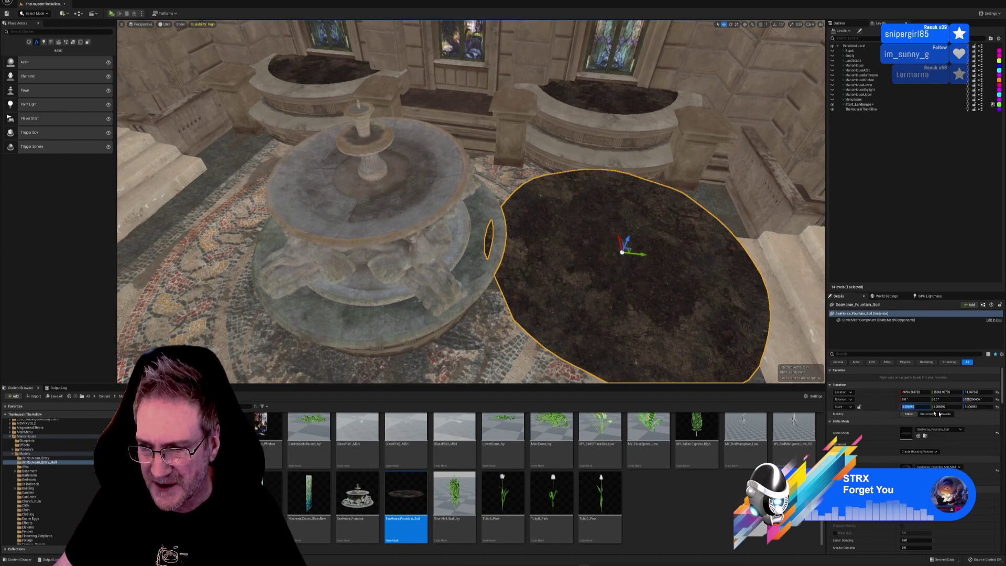
text(2.828953)
click(942, 406)
text(2.828953)
click(970, 406)
text(2.828953)
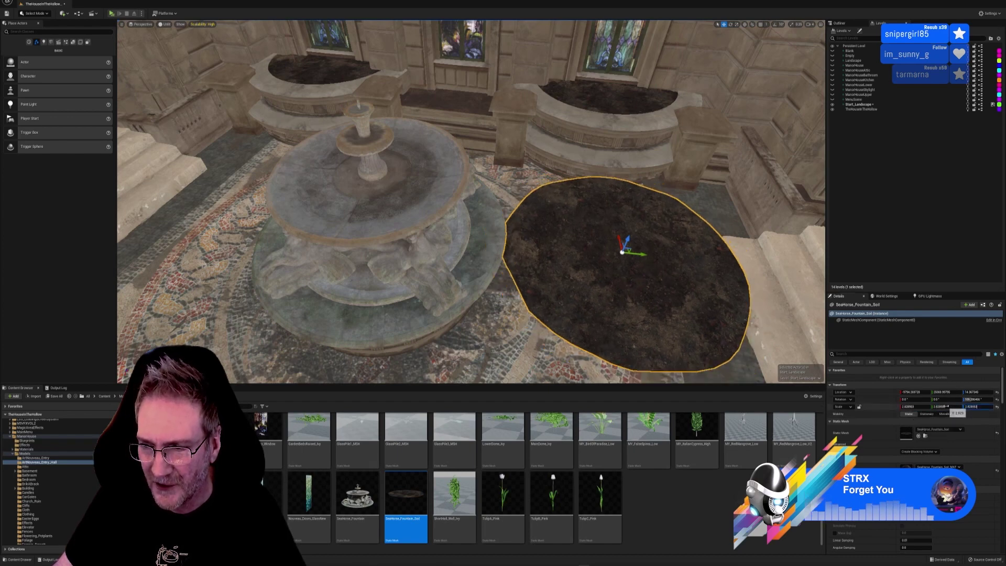
click(943, 407)
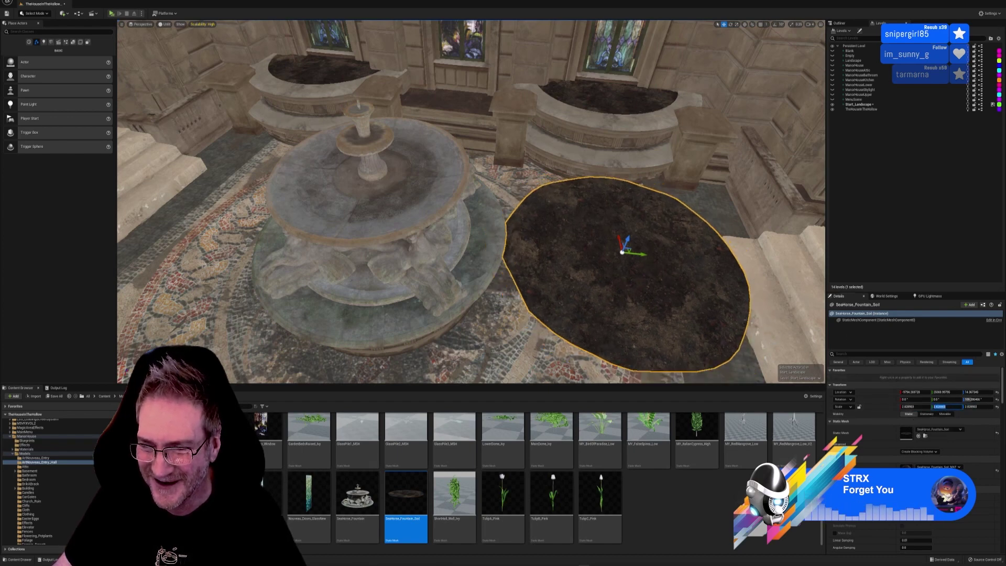
- Move the rescaled soil mesh back into the fountain's basin, adjusting its height and centring it under the bowl
drag(642, 260, 391, 221)
right_drag(391, 221, 375, 205)
mouse_move(431, 231)
right_down()
mouse_move(410, 224)
mouse_move(432, 231)
right_up()
drag(402, 217, 403, 214)
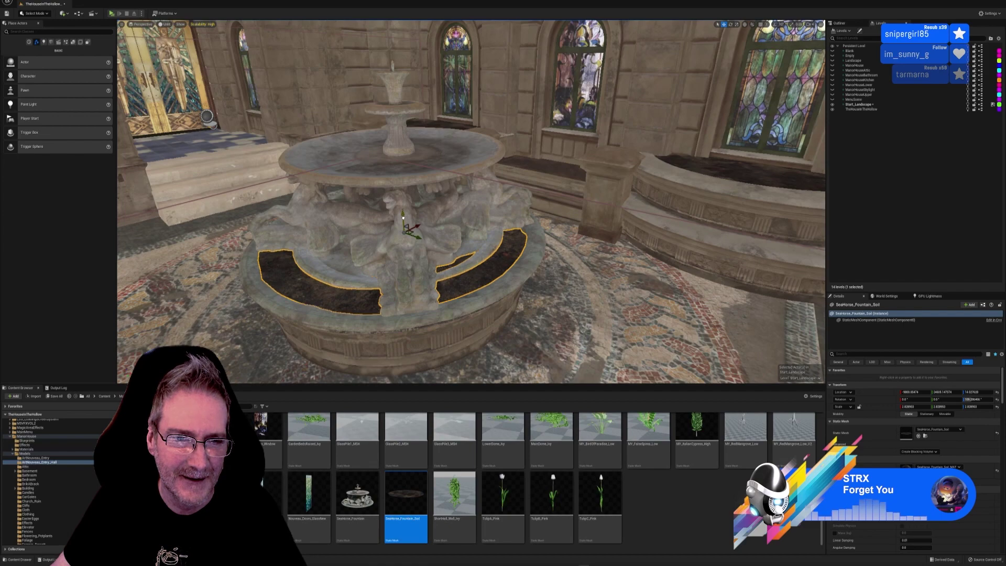
right_drag(509, 295, 519, 347)
right_drag(435, 246, 396, 240)
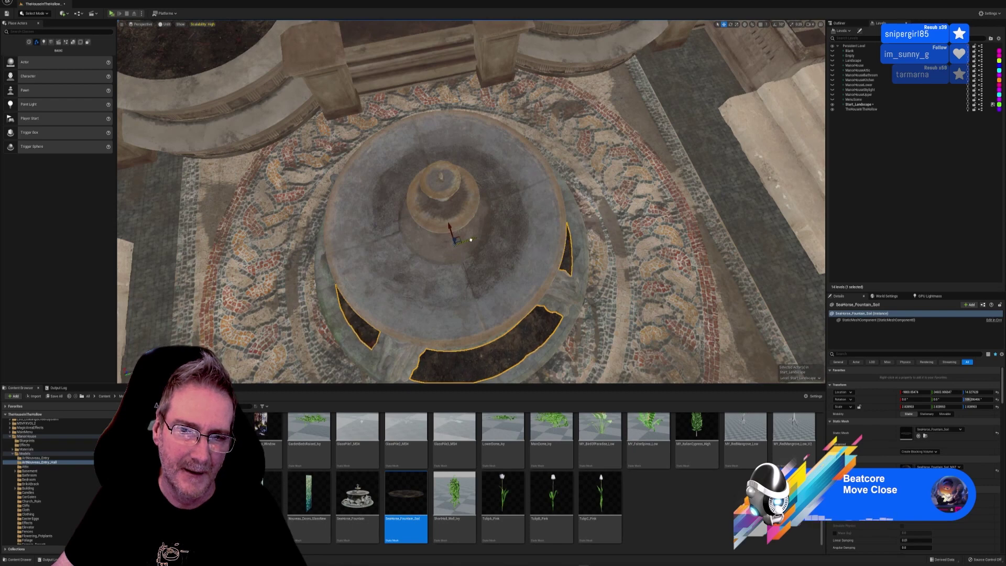
drag(472, 239, 472, 239)
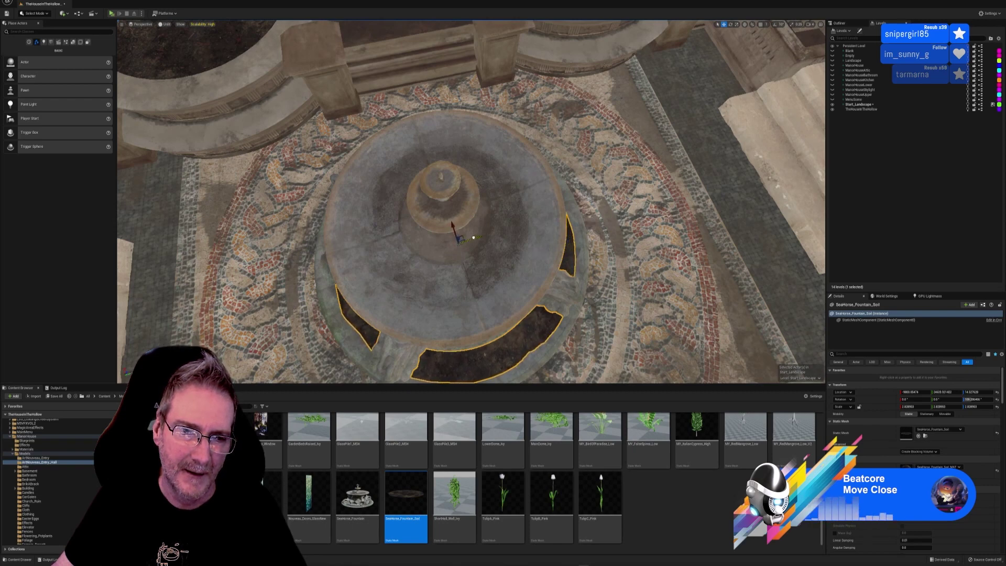
- Rotate the soil mesh about its vertical axis to fit the basin, and lower it slightly below the rim
click(730, 24)
drag(453, 271, 435, 224)
right_drag(435, 224, 432, 275)
right_drag(501, 268, 630, 285)
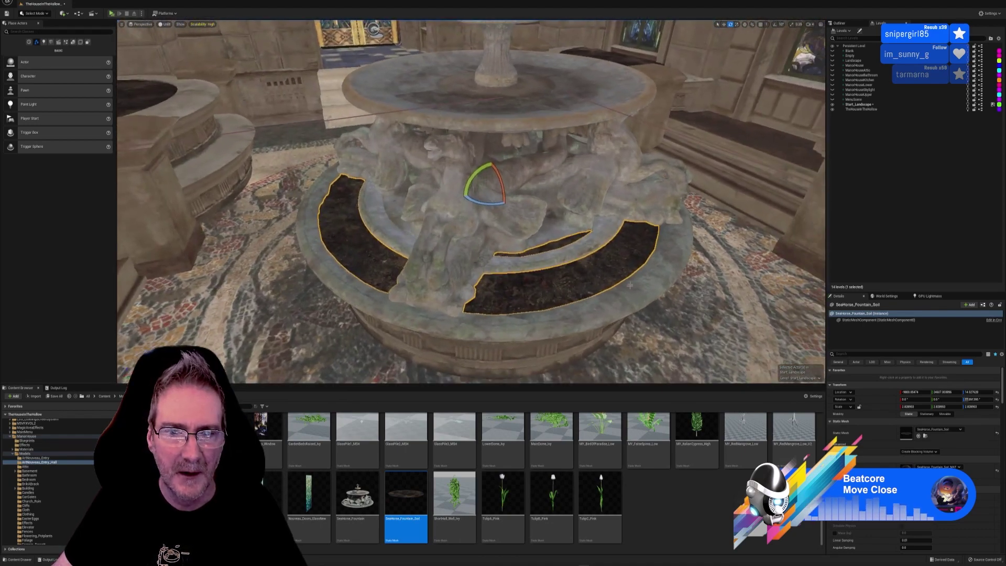
click(723, 25)
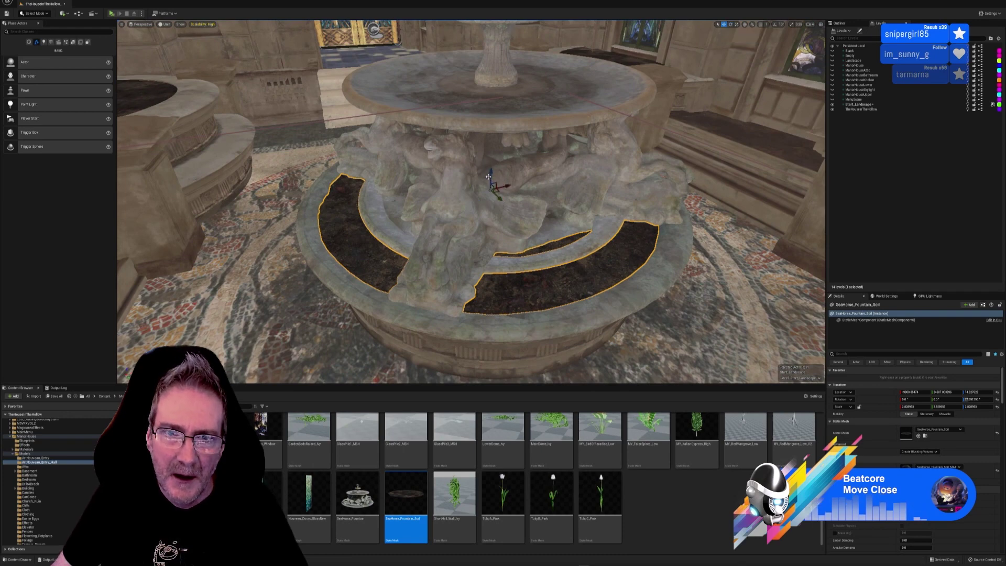
drag(490, 175, 490, 178)
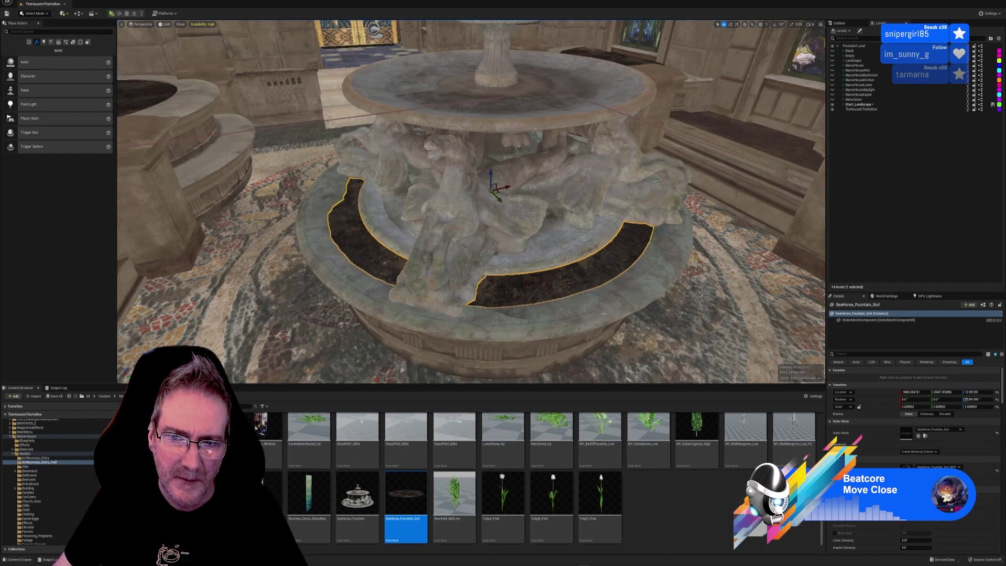
- Compare the soil's placement around the fountain with the isolated fountain model in 3ds Max
key(f)
key(alt+Tab)
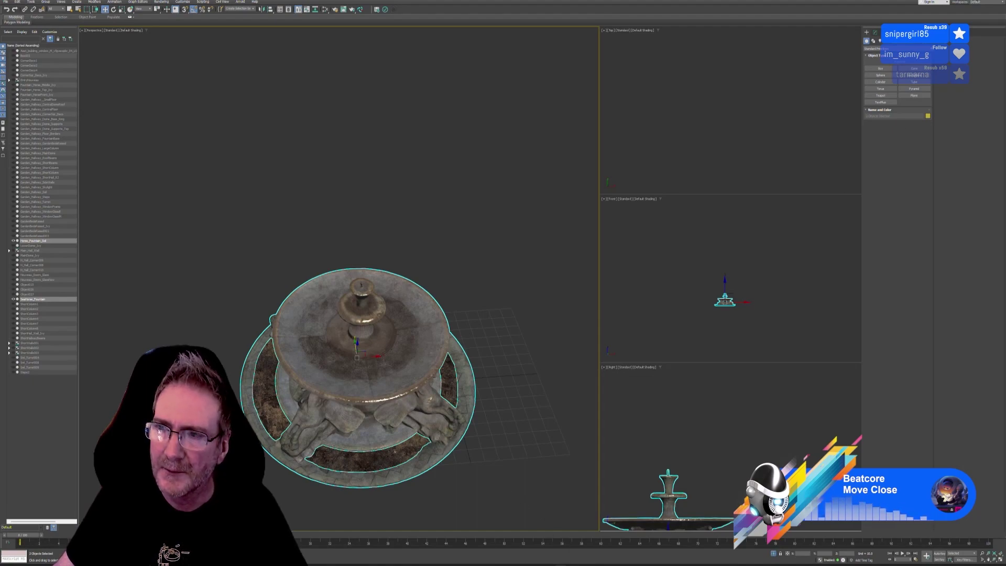
key(alt+Tab)
right_drag(640, 312, 424, 294)
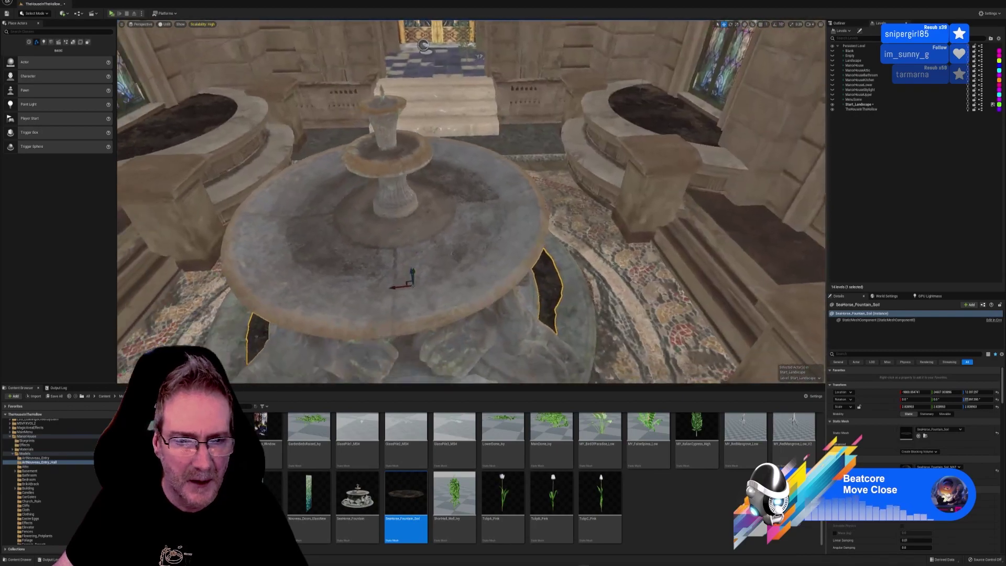
mouse_move(424, 45)
right_down()
mouse_move(587, 30)
mouse_move(516, 106)
right_up()
- Return the viewport to lit shading and clear the soil mesh selection
click(167, 24)
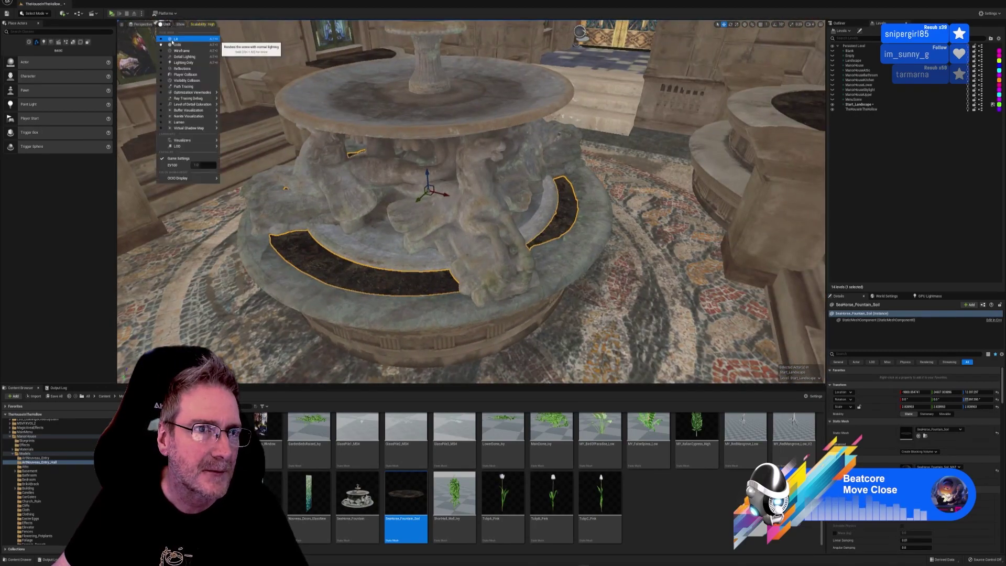
click(178, 40)
right_drag(408, 243, 500, 188)
key(Escape)
right_drag(516, 144, 413, 273)
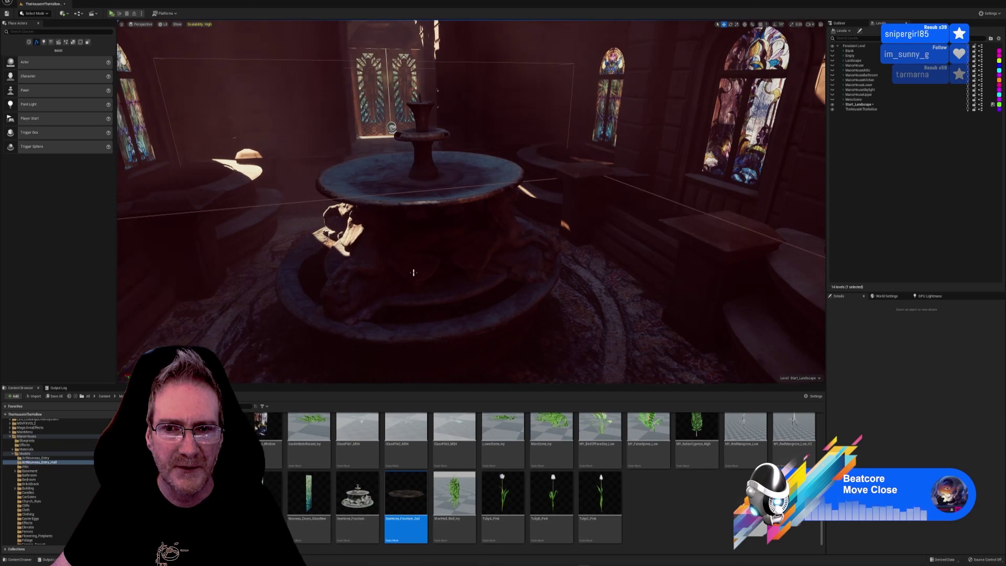
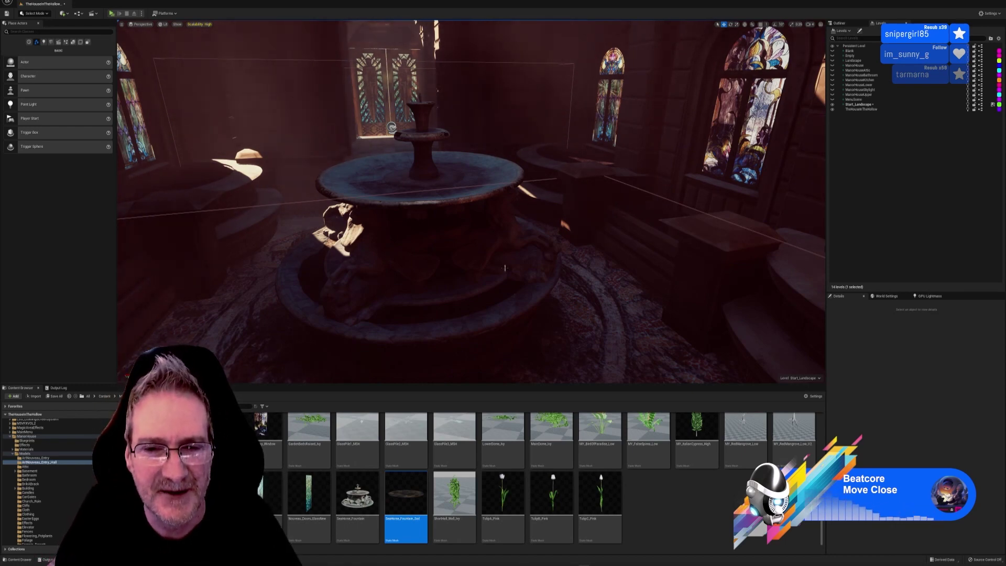
- Examine the fountain and its soil from around the room under the level's lighting
right_drag(577, 290, 584, 230)
key(q)
key(w)
key(a)
key(e)
right_drag(475, 293, 468, 294)
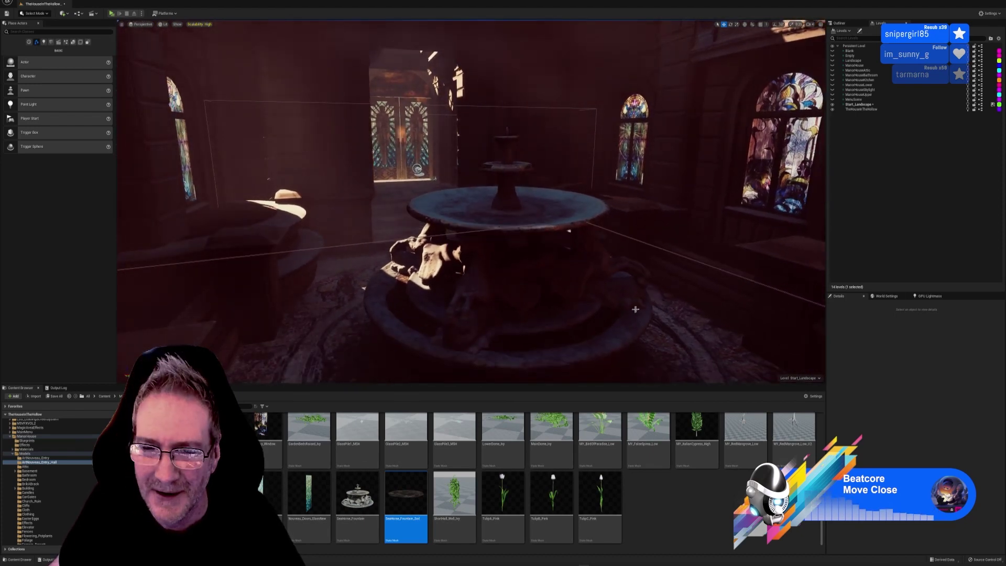
- Look over the fountain, planters, stairs and stained-glass windows from several angles in the lit room
right_drag(635, 309, 786, 315)
key(w)
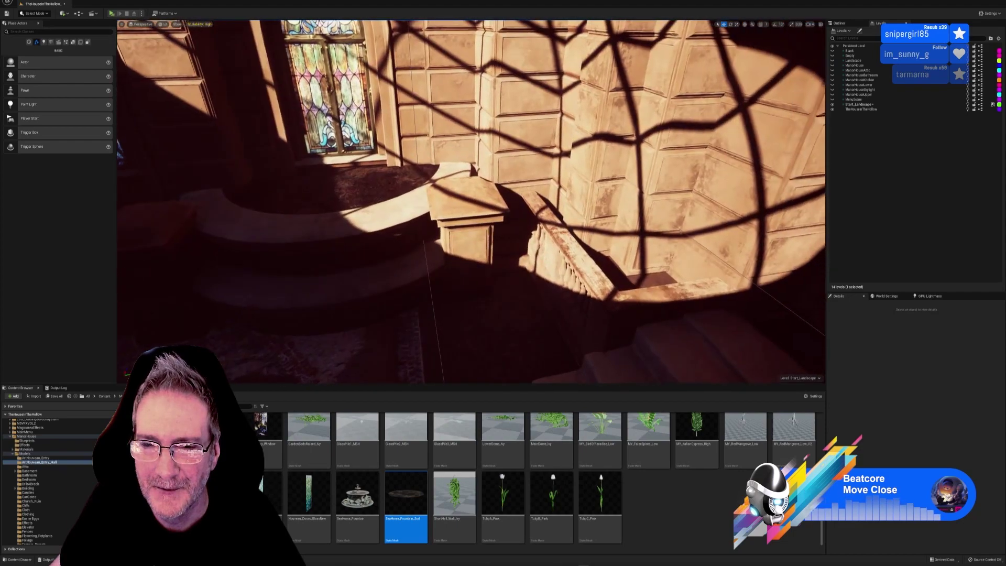
right_drag(681, 294, 461, 272)
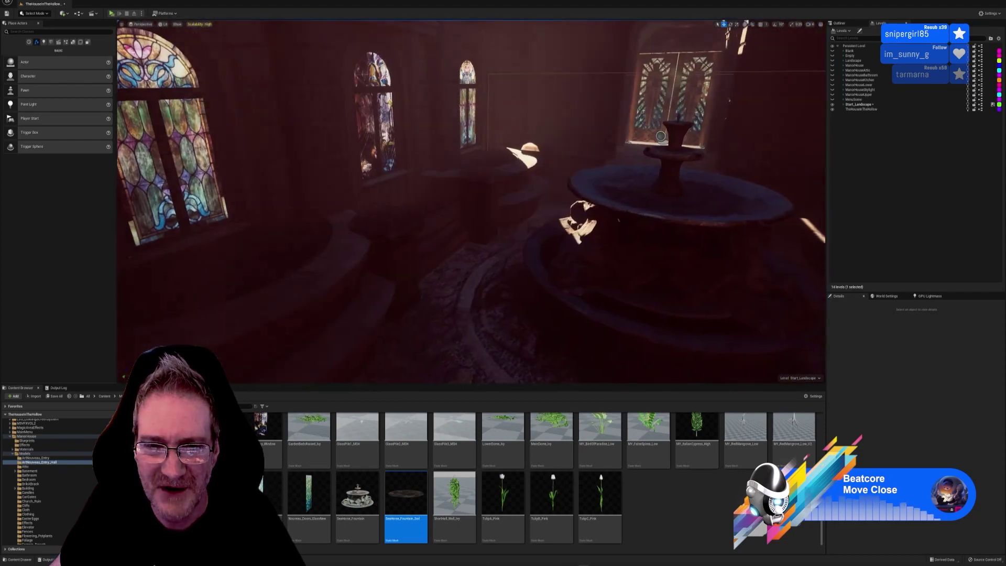
mouse_move(635, 309)
right_down()
mouse_move(535, 308)
mouse_move(638, 308)
right_up()
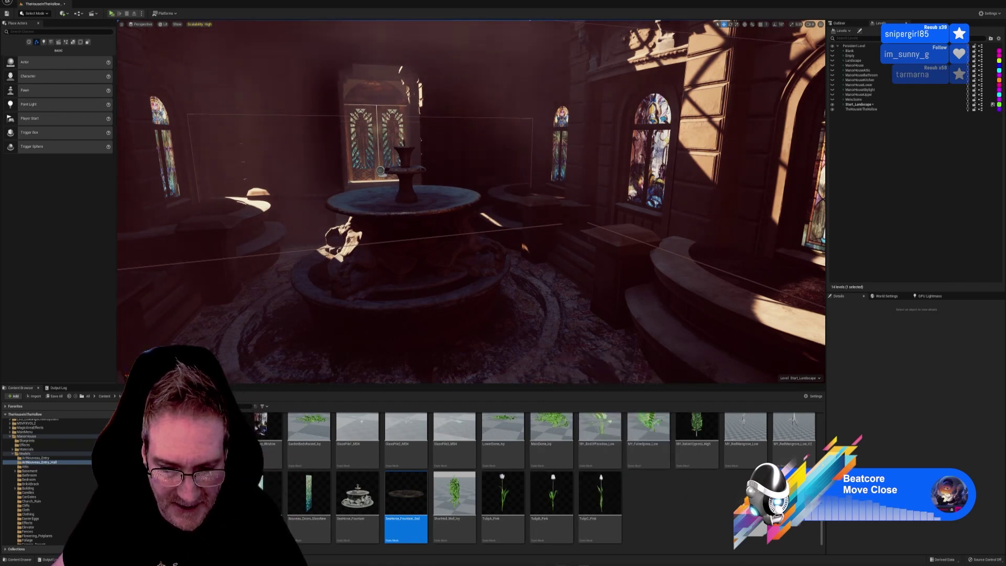
- Switch to 3ds Max and identify the ivy mesh covering the corner balustrade beside the golden doors
key(alt+Tab)
click(774, 553)
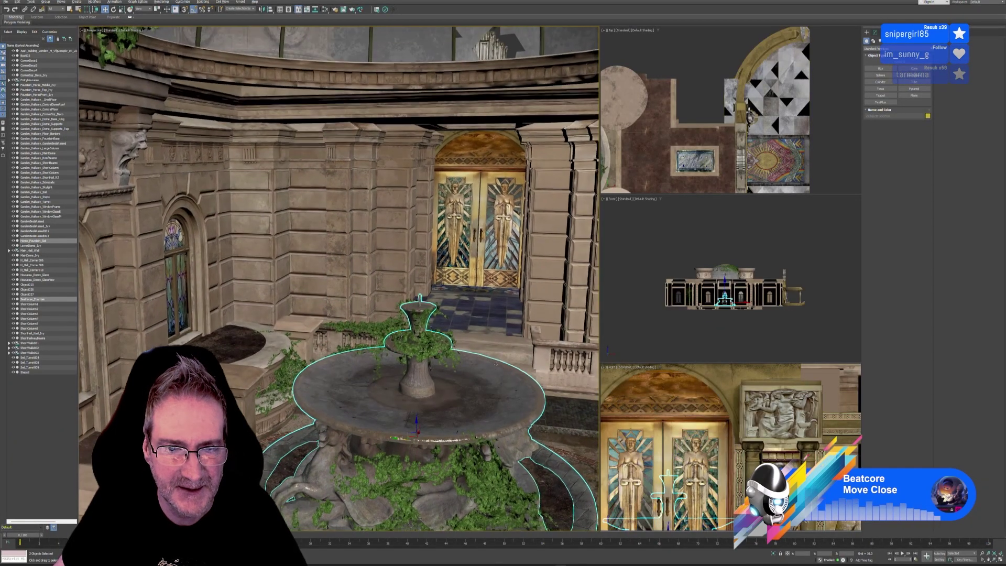
alt+middle_drag(495, 364, 449, 360)
scroll(449, 361, down, 10)
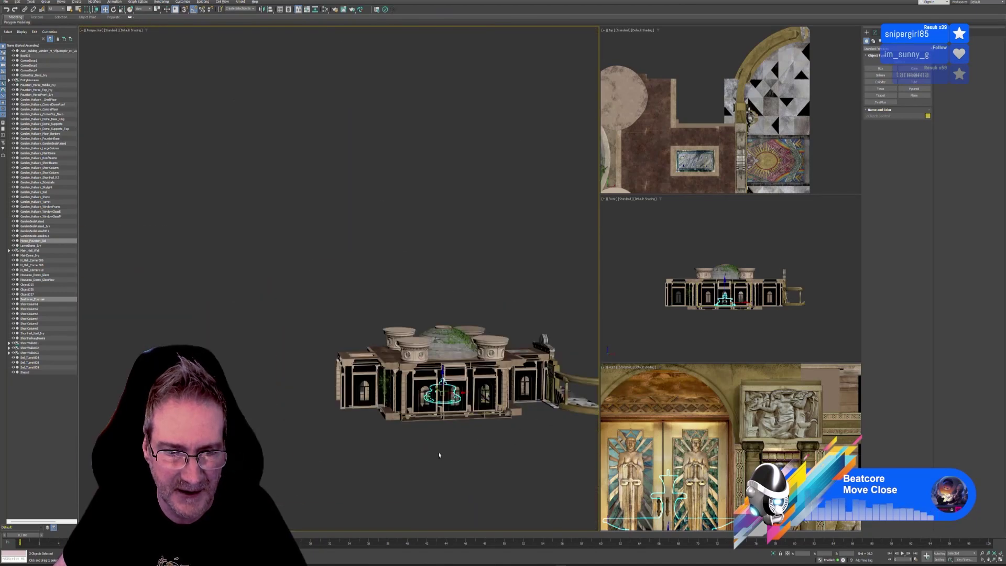
alt+middle_drag(440, 454, 478, 444)
scroll(421, 380, up, 12)
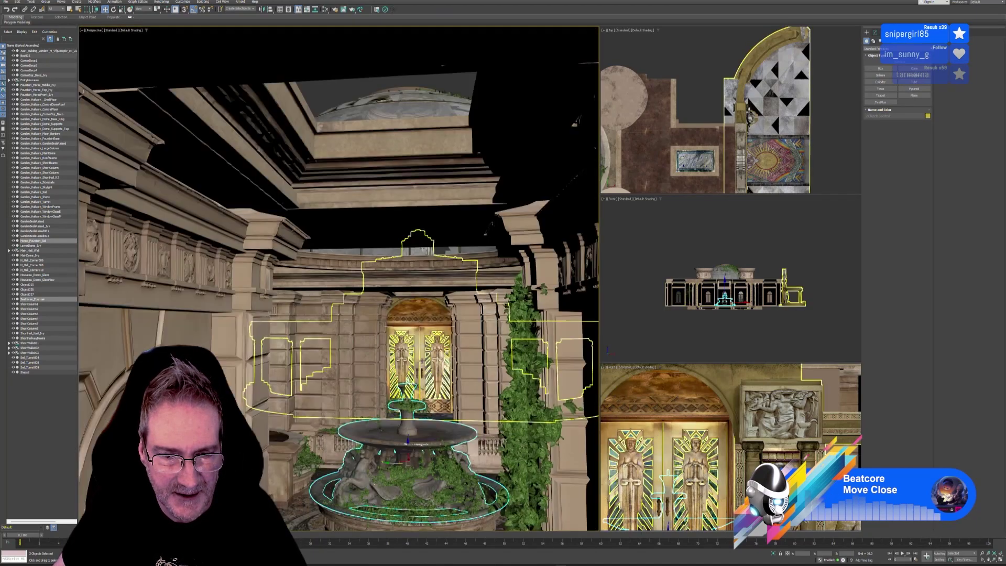
scroll(421, 380, up, 2)
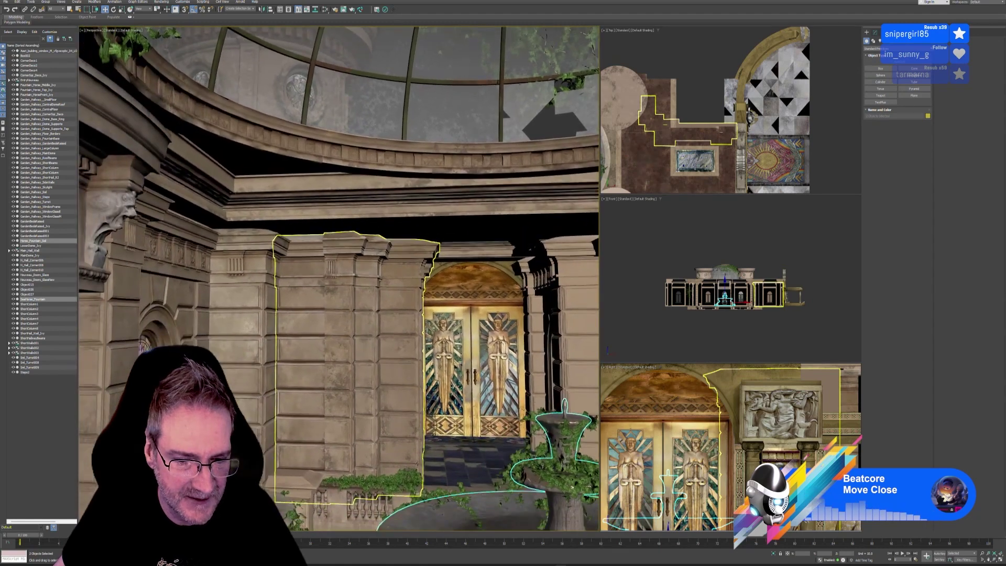
click(414, 477)
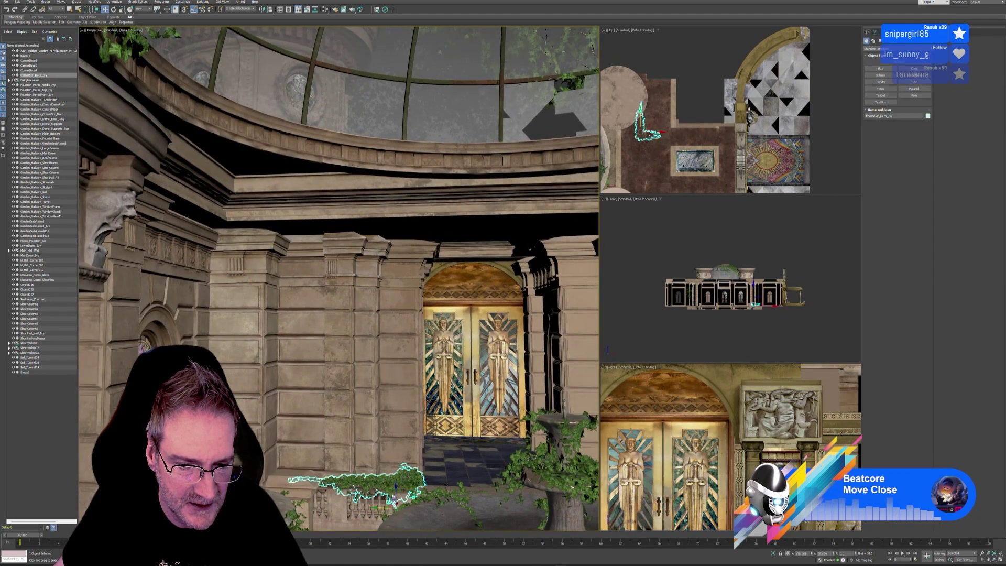
scroll(439, 474, up, 8)
middle_drag(417, 439, 457, 393)
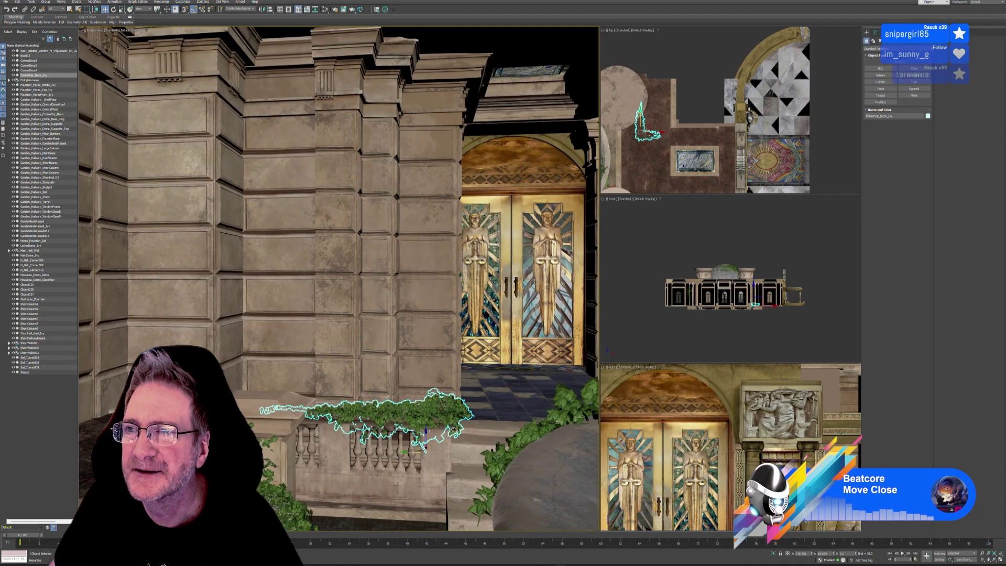
click(875, 32)
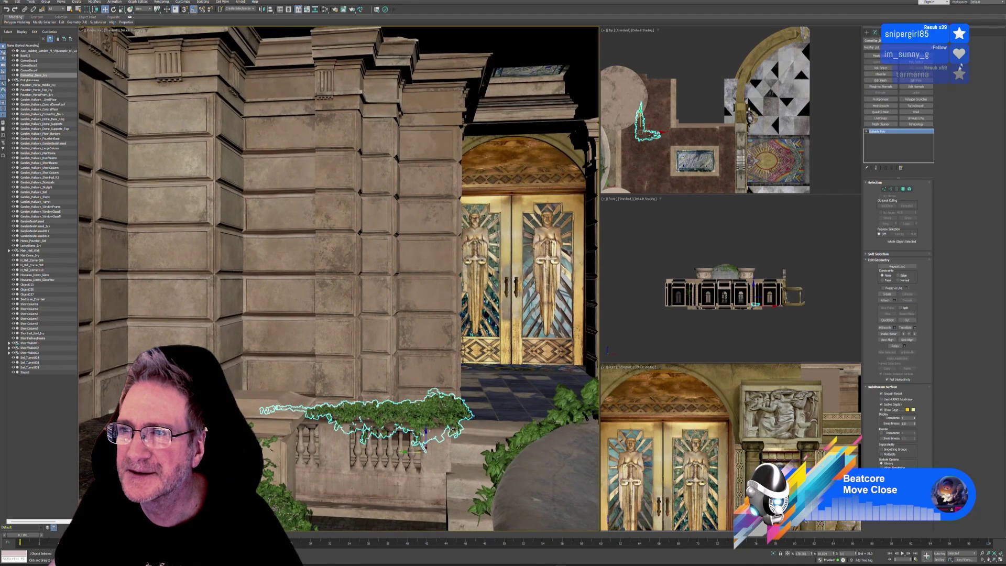
- Return to Unreal Engine and place the corner deco ivy mesh on the floor beside the fountain, in the Start_Landscape level
key(alt+Tab)
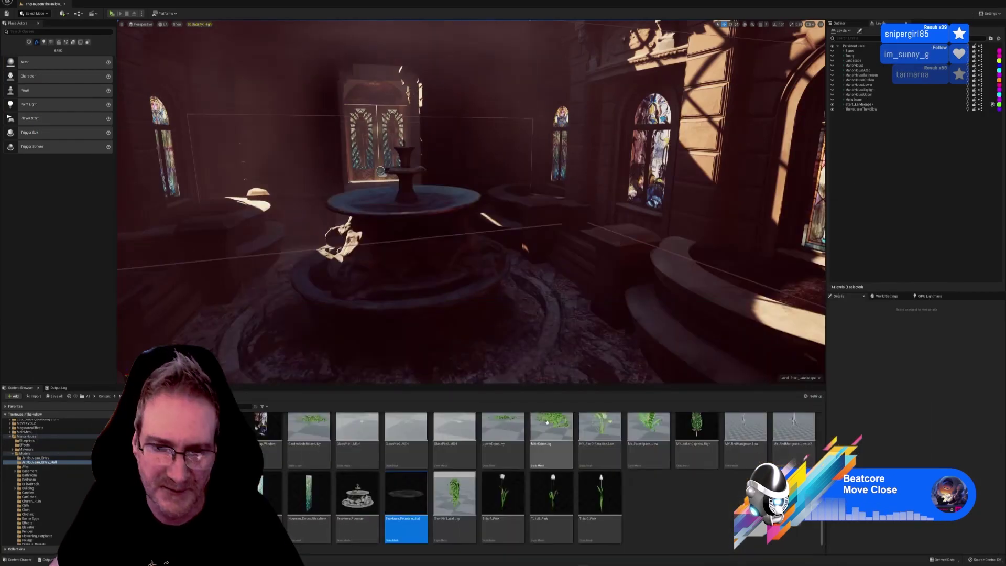
scroll(570, 529, up, 2)
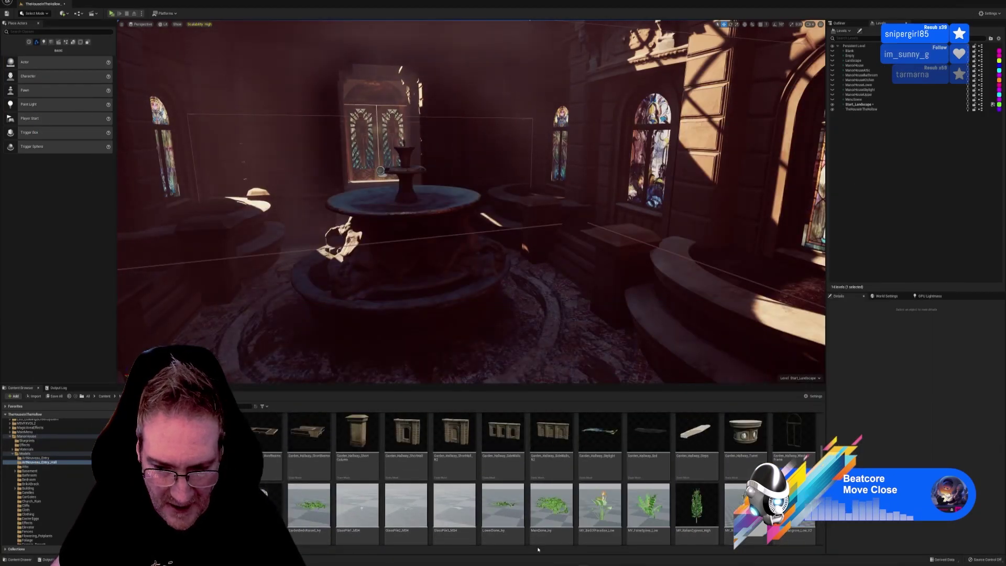
scroll(713, 534, up, 2)
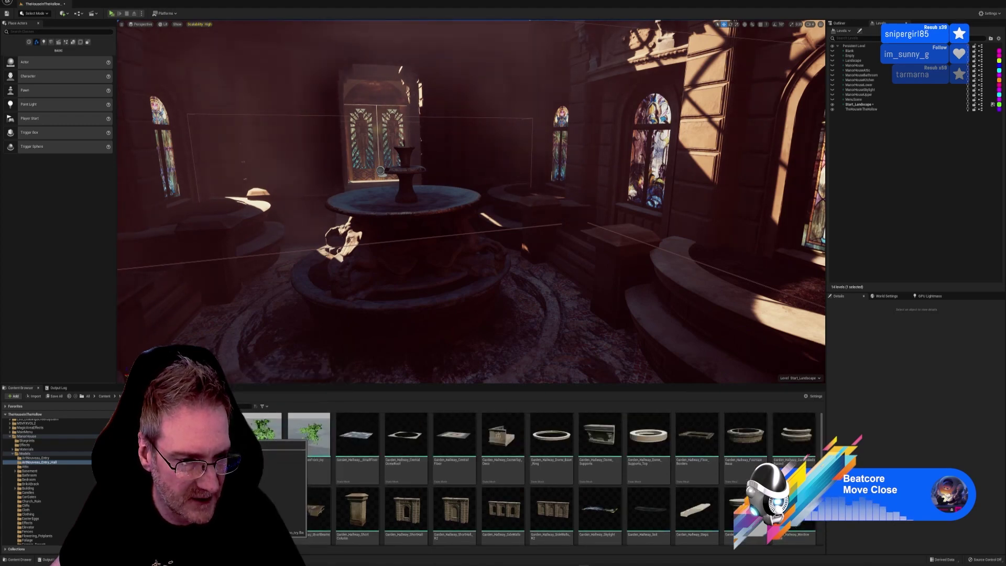
click(870, 105)
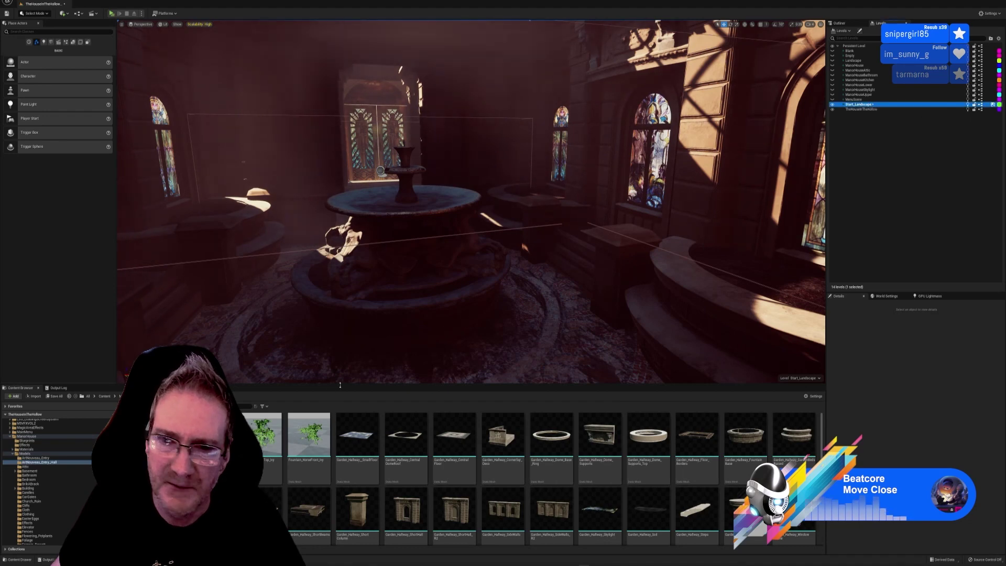
click(244, 325)
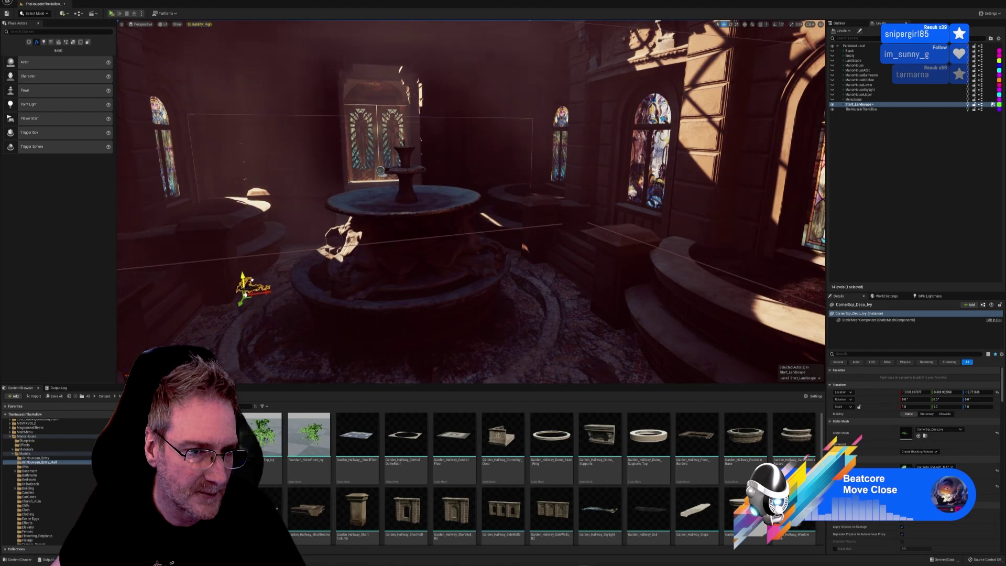
- Scale the corner ivy to about 3.207 on all three axes, copying the scale of the raised garden bed
click(284, 252)
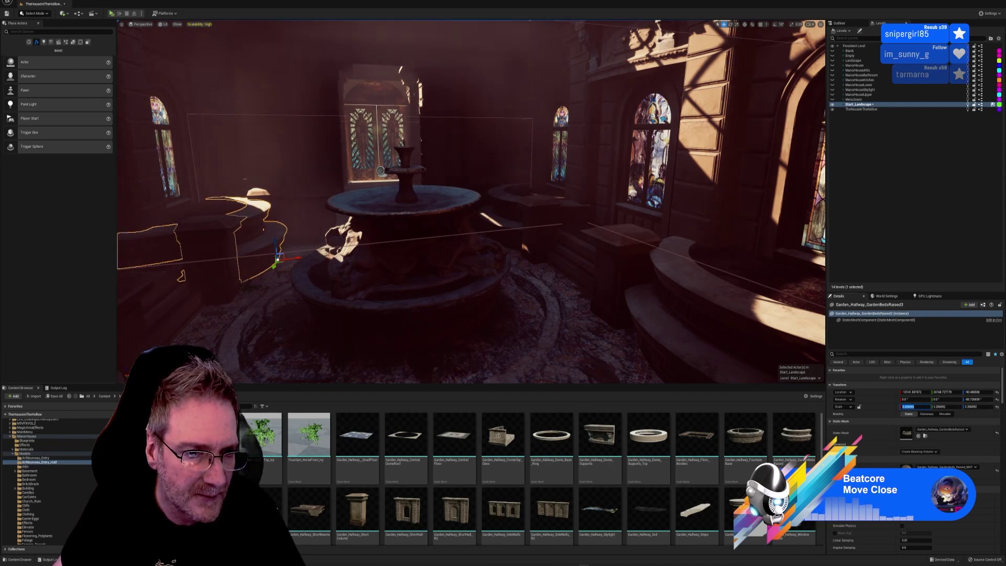
click(250, 289)
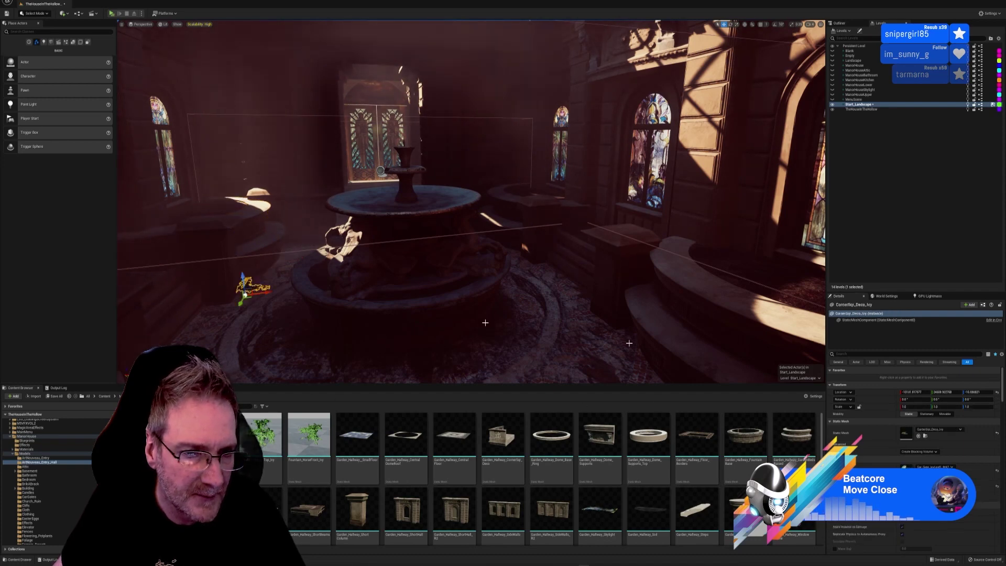
text(3.206992)
click(940, 407)
text(3.206992)
click(974, 407)
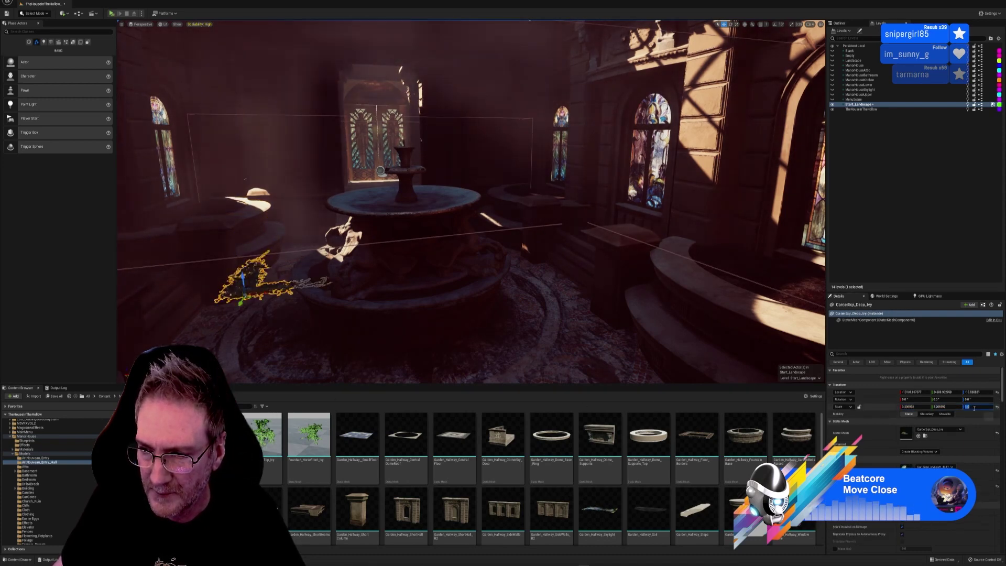
text(3.206692)
key(Return)
- Move the corner ivy across the floor toward the raised garden bed near the entrance steps
right_drag(331, 323, 348, 310)
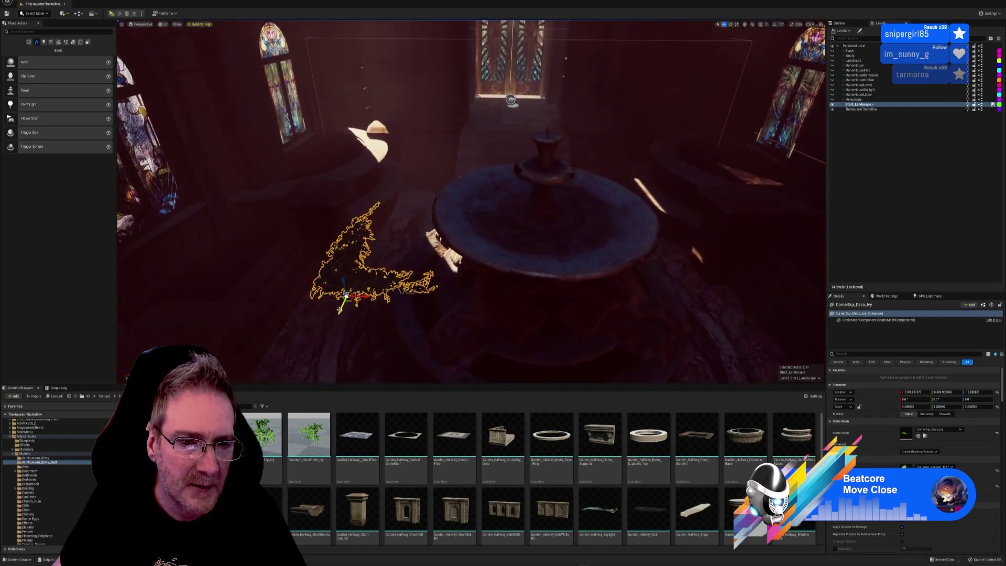
drag(340, 309, 390, 198)
mouse_move(390, 197)
right_down()
mouse_move(356, 225)
mouse_move(382, 215)
right_up()
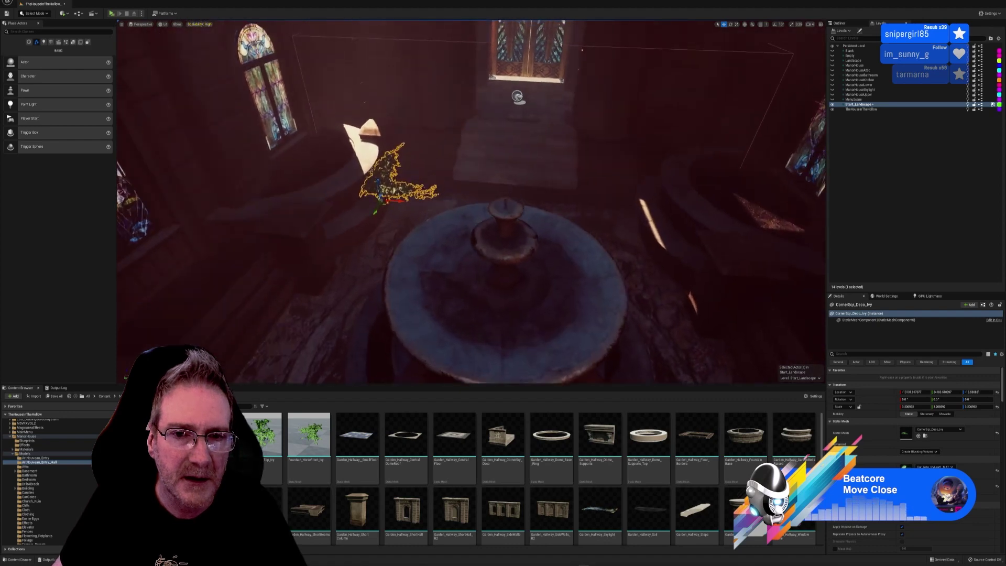
right_drag(484, 266, 484, 266)
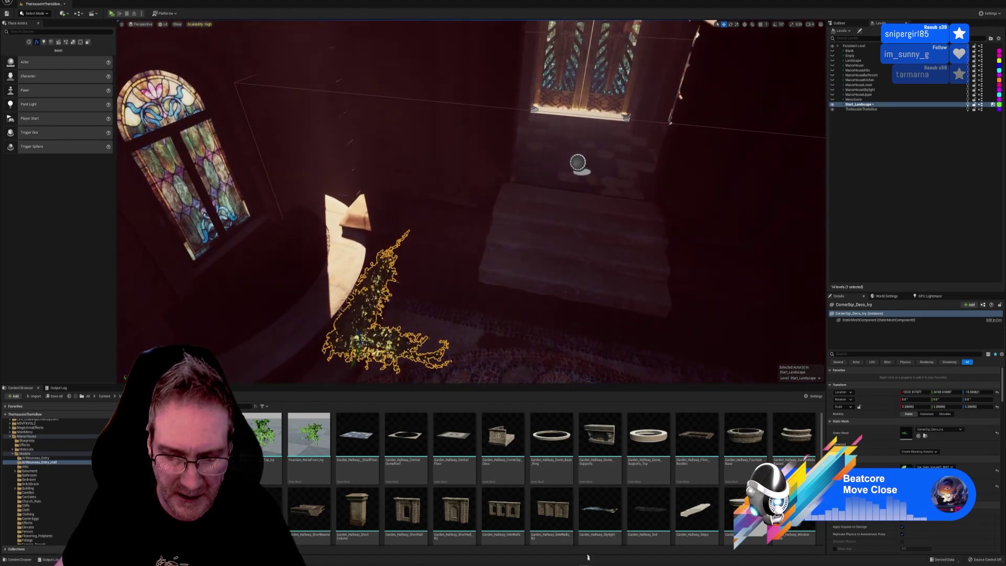
- Check the ivy's orientation in the 3ds Max scene, and rotate it roughly a quarter turn about its vertical axis in Unreal Engine
key(alt+Tab)
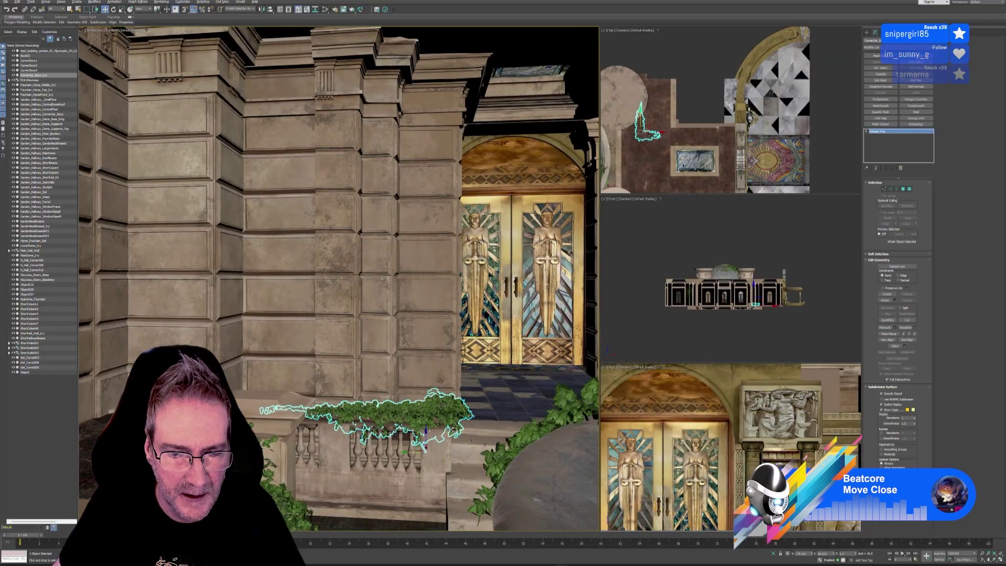
alt+middle_drag(446, 438, 454, 437)
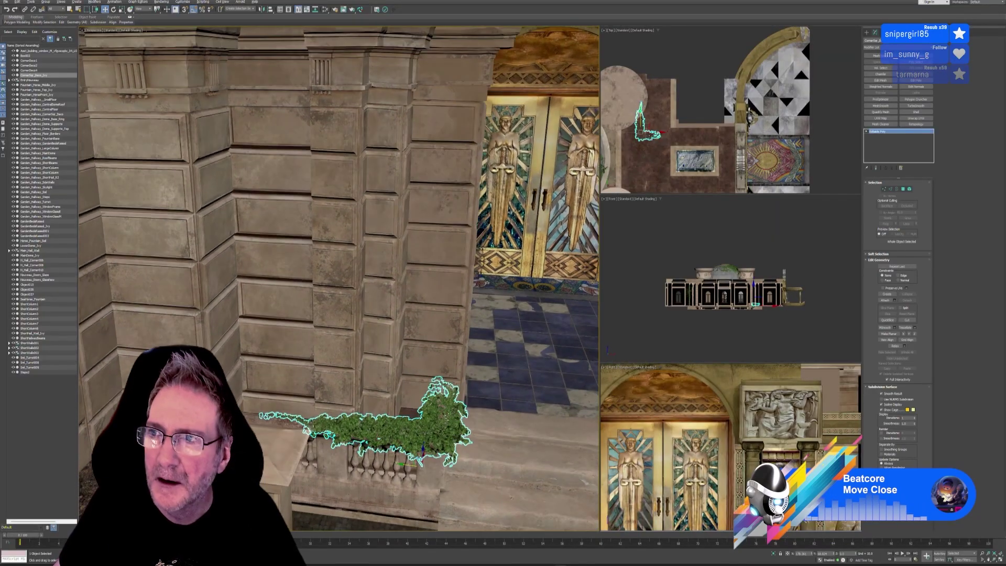
key(alt+Tab)
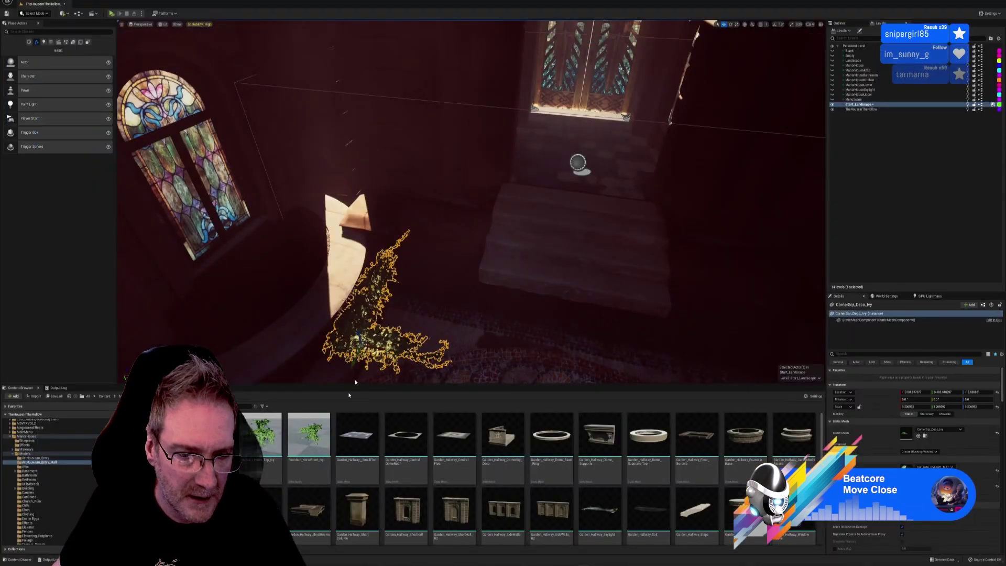
click(731, 25)
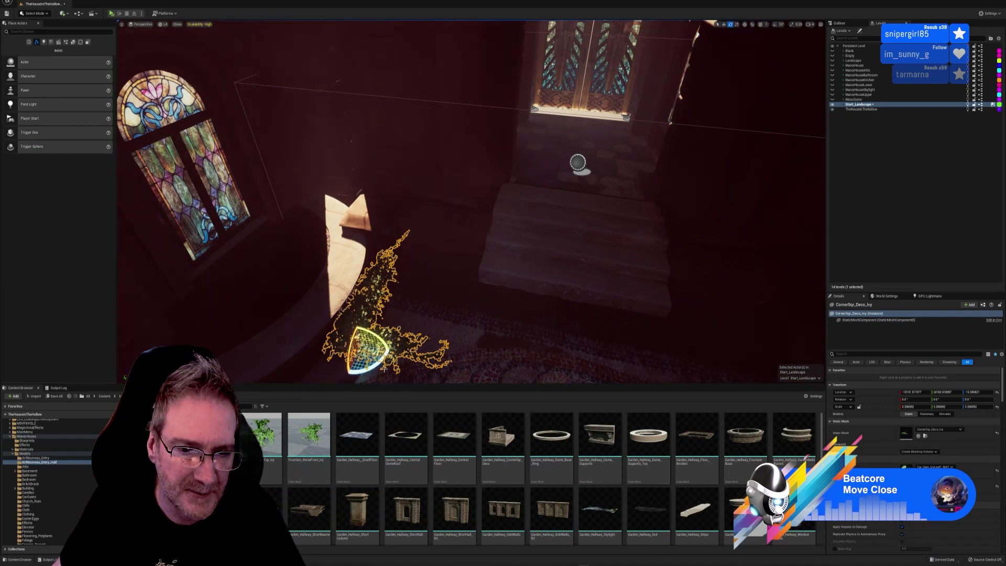
drag(372, 368, 387, 364)
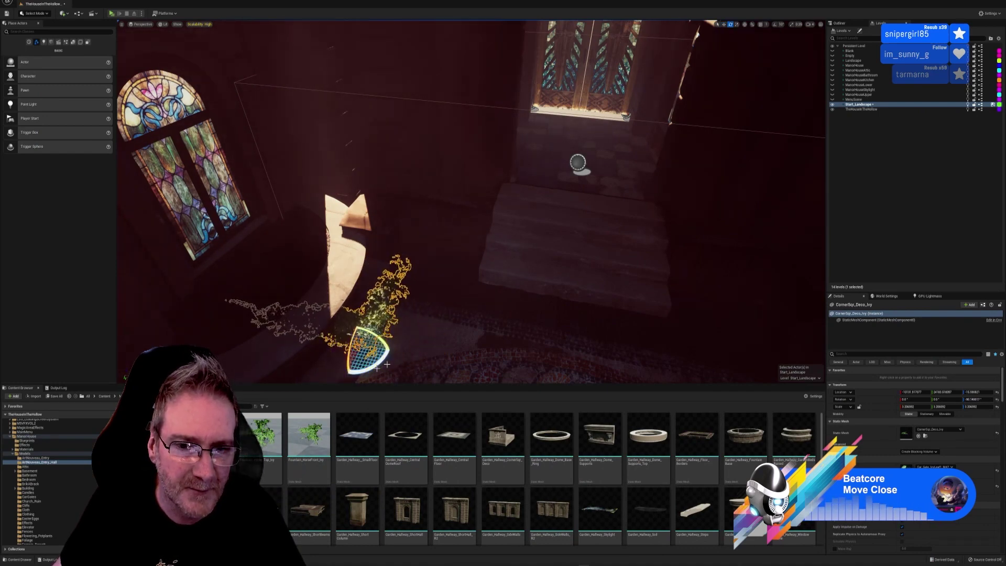
click(724, 24)
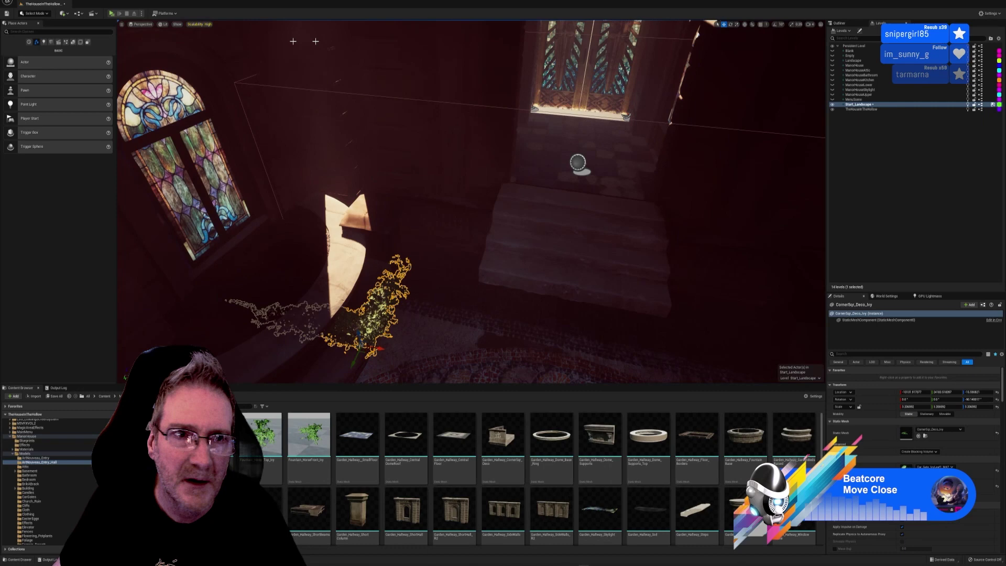
- Set the viewport to unlit shading, and move the ivy up onto the corner balustrade beside the entrance steps
click(167, 25)
click(175, 41)
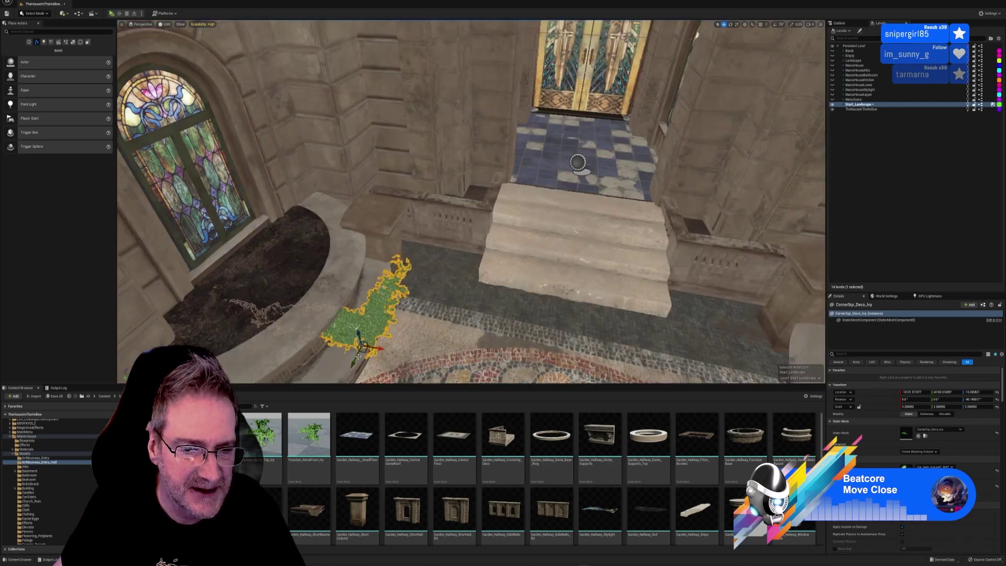
drag(358, 356, 493, 234)
right_drag(493, 234, 458, 253)
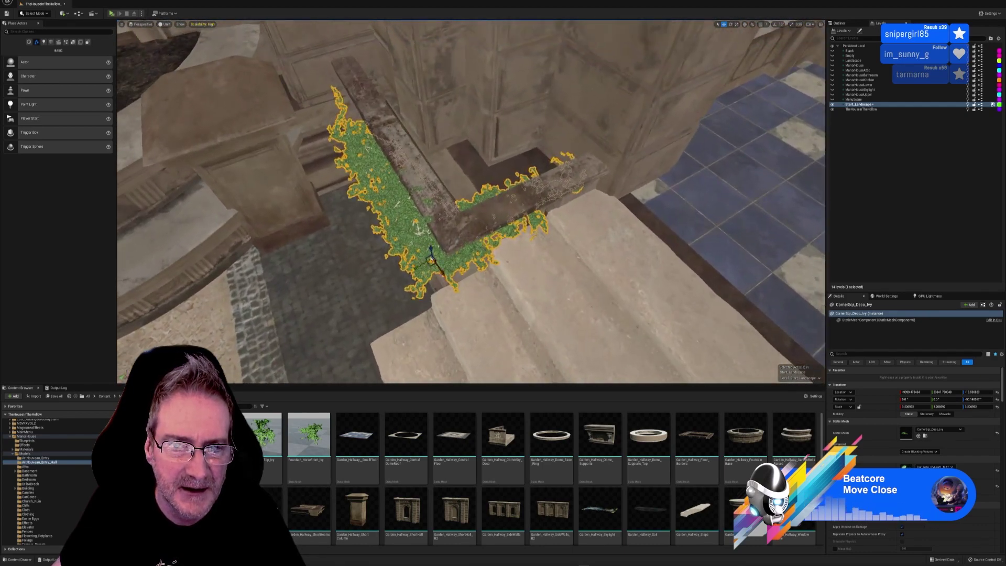
drag(431, 260, 451, 226)
right_drag(451, 226, 511, 194)
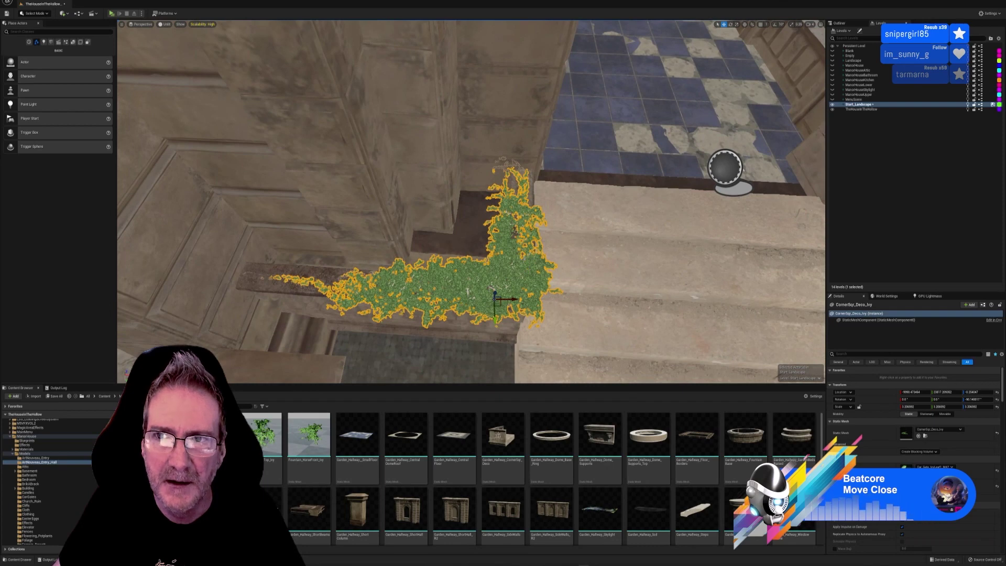
- Rotate the ivy slightly about its vertical axis and shift it so both arms follow the balustrade's top rail
click(731, 24)
drag(473, 321, 526, 300)
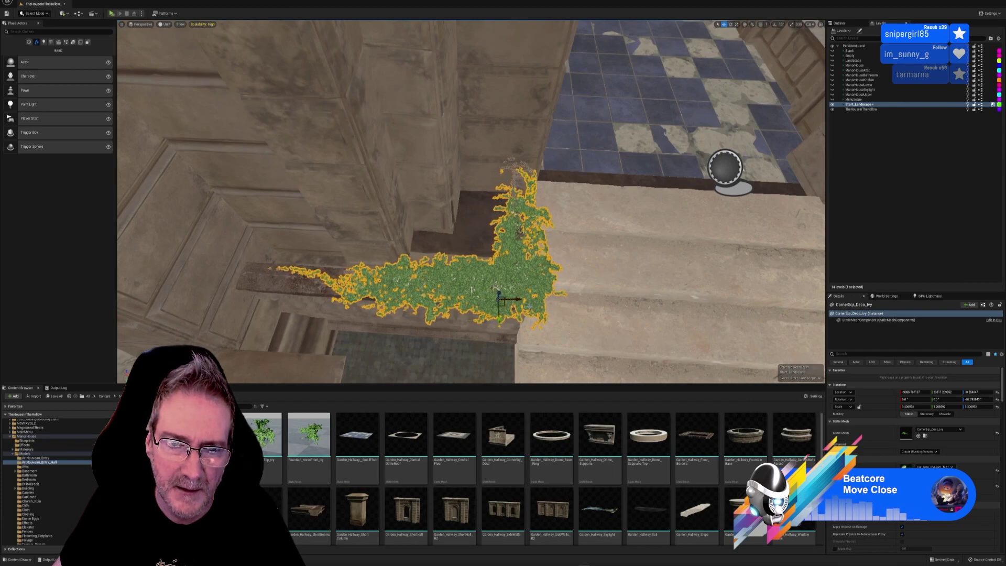
right_drag(529, 306, 587, 254)
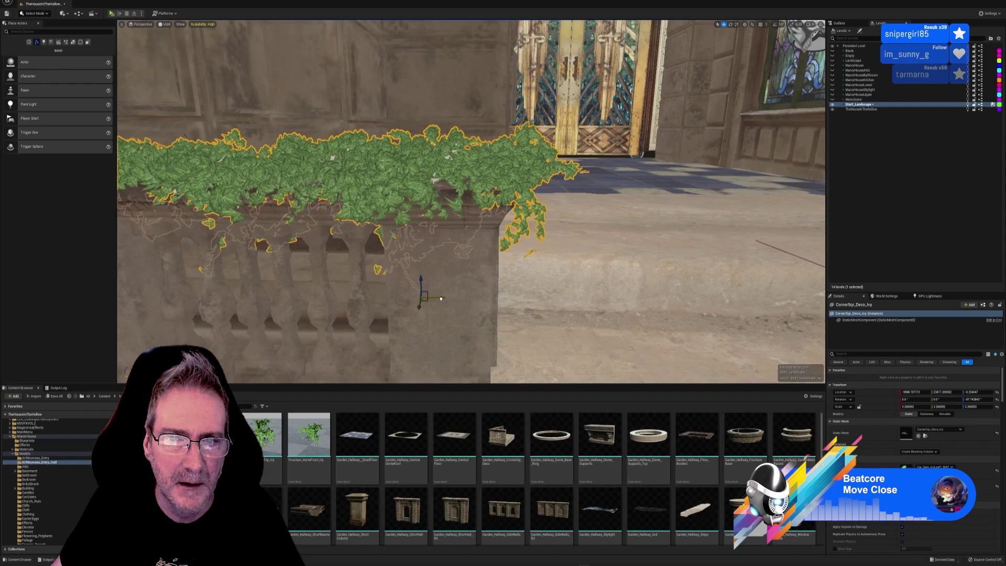
right_drag(435, 299, 435, 299)
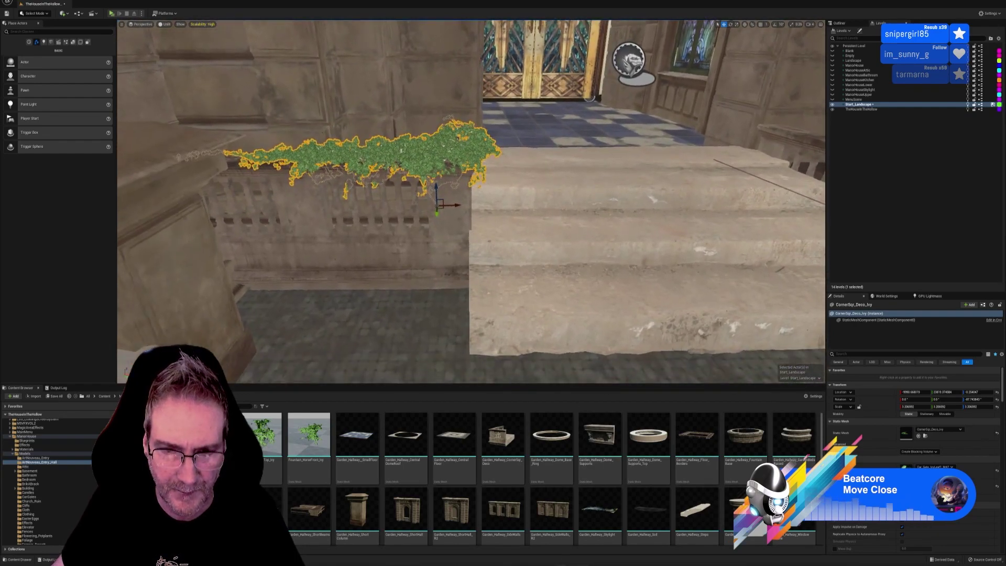
- Compare the ivy's placement with the corner balustrade in the 3ds Max scene, and return to Unreal Engine
key(alt+Tab)
alt+middle_drag(491, 410, 460, 405)
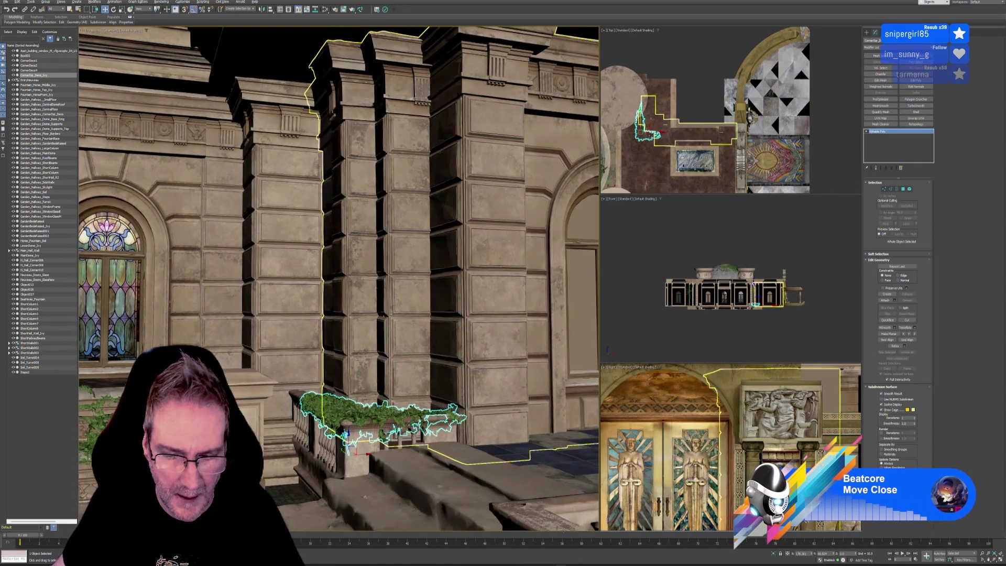
key(alt+Tab)
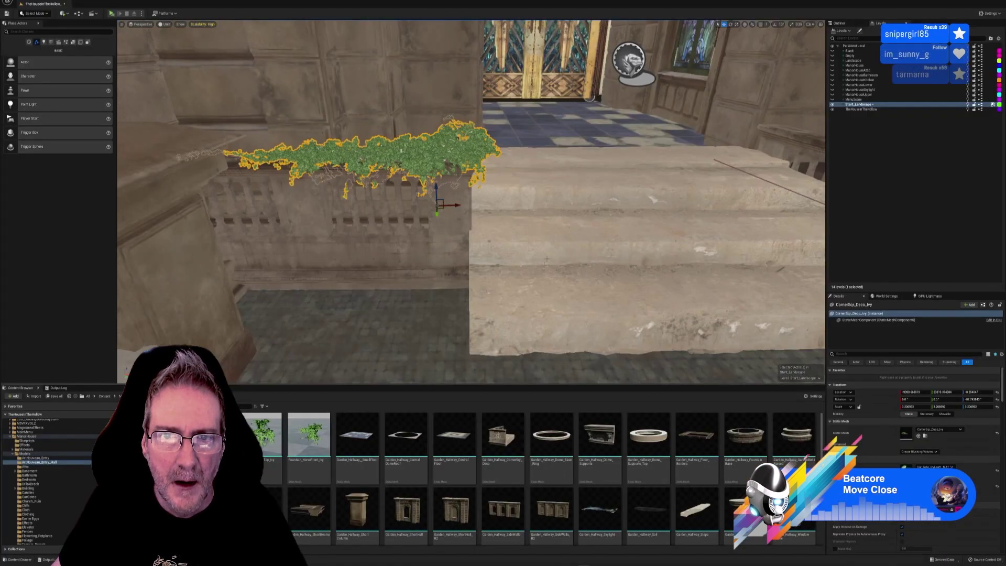
- Shift the corner ivy along the balustrade beside the entrance steps, and rotate it slightly about its vertical axis
right_drag(515, 331, 456, 346)
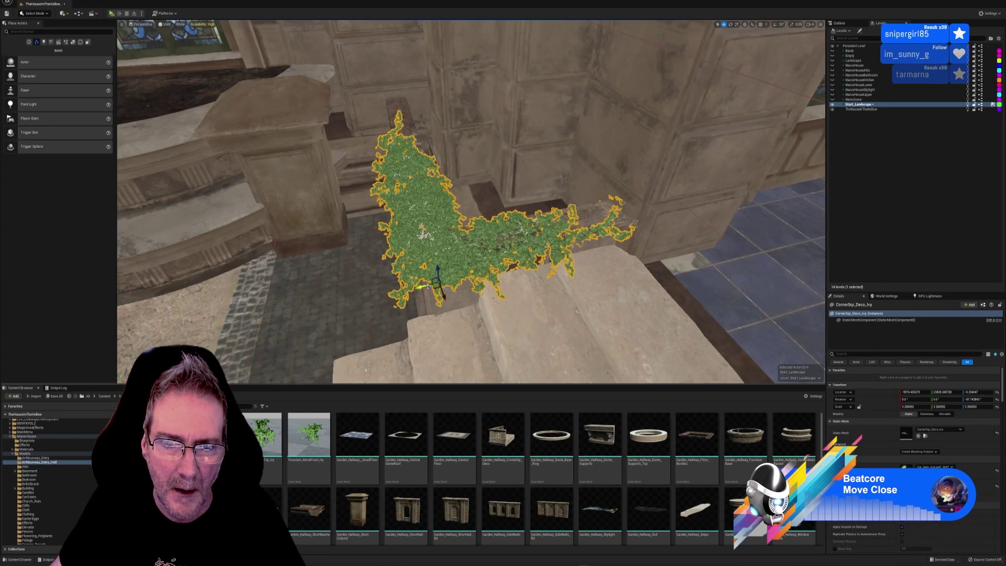
mouse_move(429, 286)
mouse_down()
mouse_move(440, 295)
mouse_move(417, 290)
mouse_move(427, 287)
mouse_up()
right_drag(451, 321, 592, 330)
right_drag(516, 349, 527, 354)
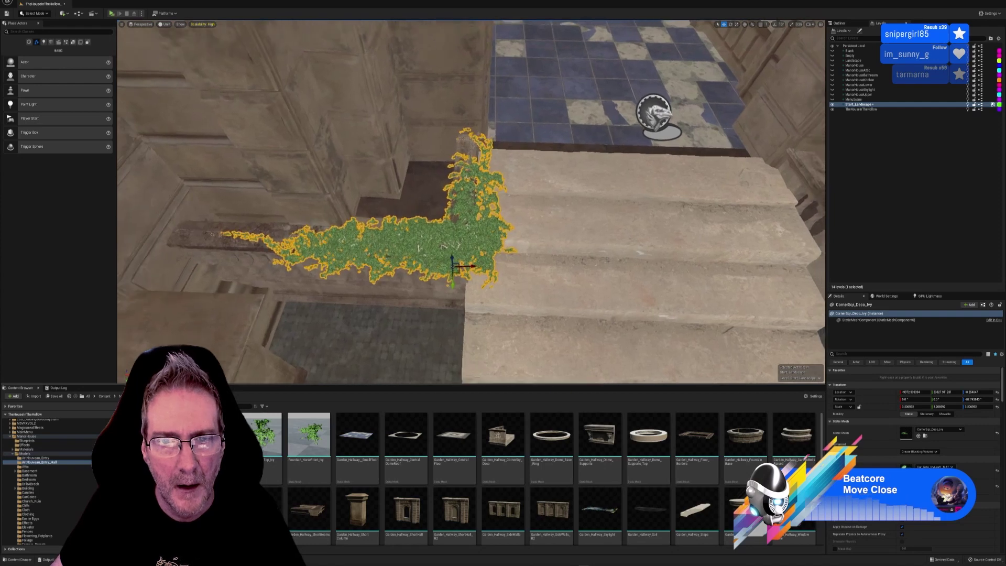
drag(472, 267, 463, 267)
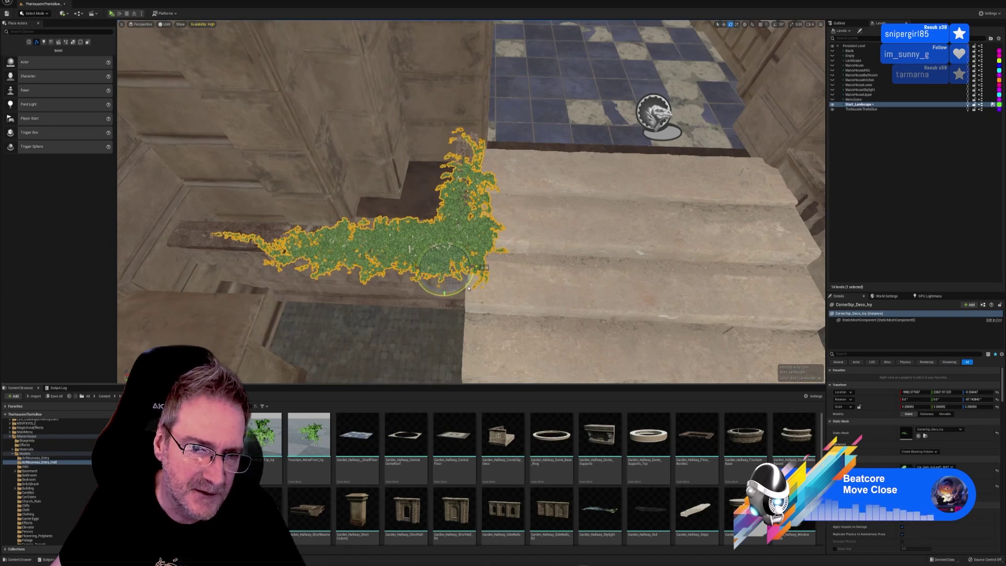
drag(469, 287, 474, 269)
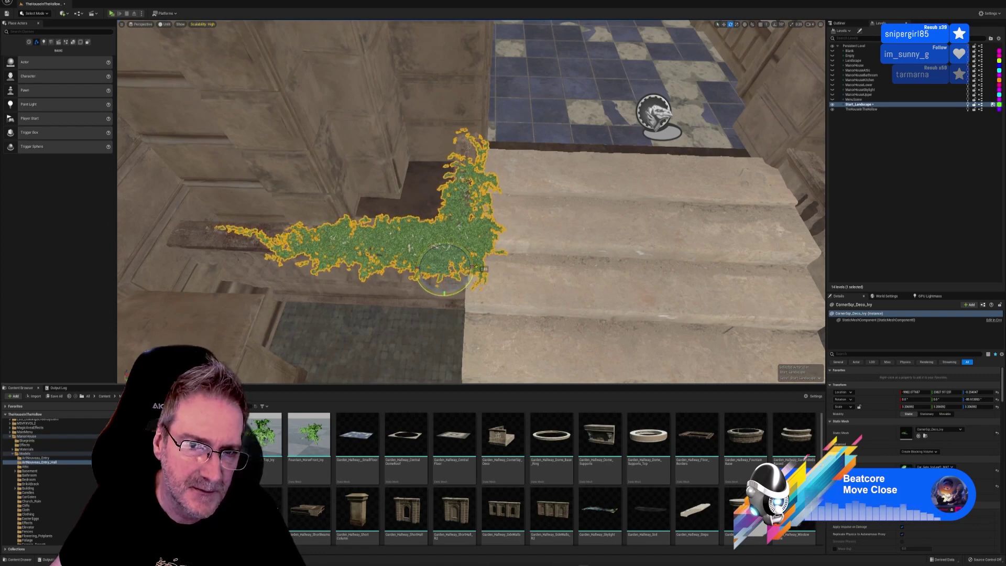
- Nudge the corner ivy away from the entrance steps so it sits over the balustrade's top rail
click(724, 24)
mouse_move(709, 53)
right_down()
mouse_move(723, 63)
mouse_move(671, 105)
mouse_move(707, 136)
mouse_move(682, 79)
mouse_move(733, 110)
mouse_move(725, 58)
right_up()
right_drag(665, 50, 702, 55)
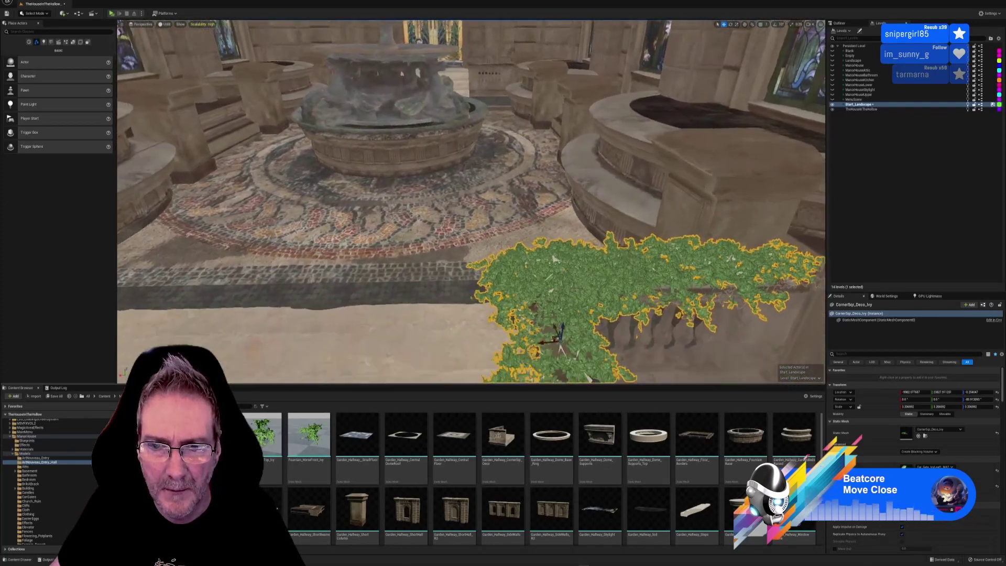
right_drag(471, 202, 486, 270)
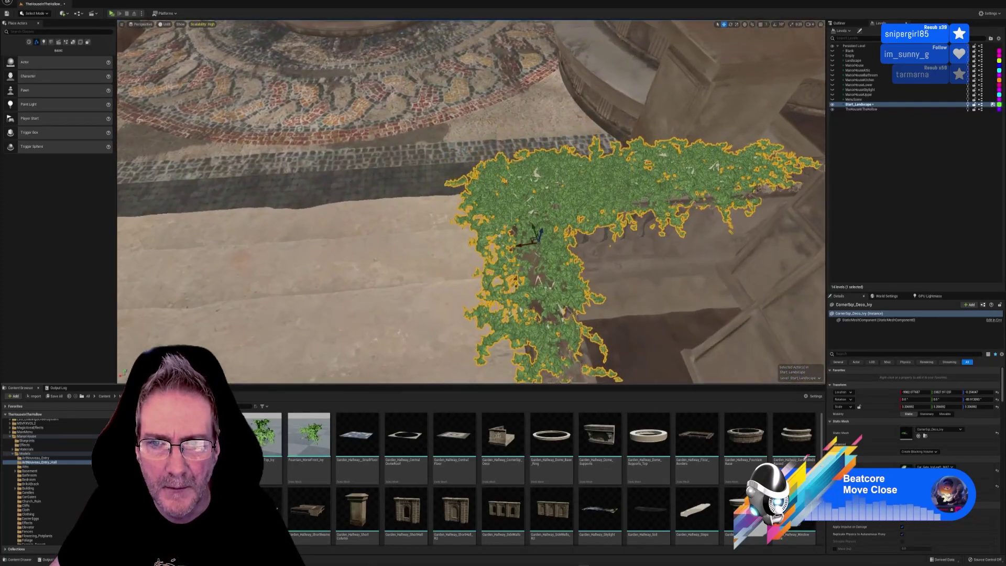
drag(525, 244, 546, 255)
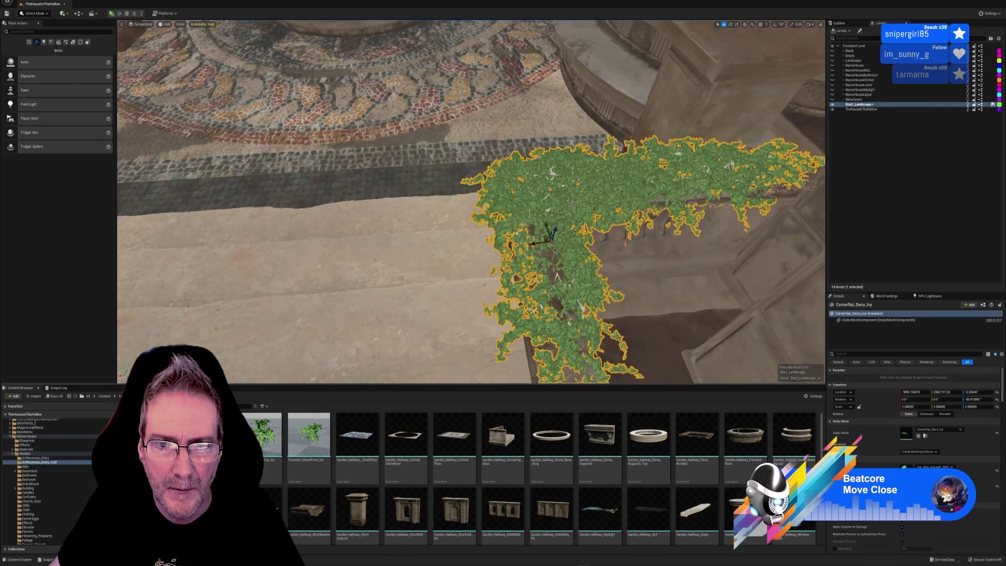
- Deselect the corner ivy and examine its placement on the balustrade from several angles around the entrance steps
key(s)
right_drag(546, 255, 580, 255)
key(w)
key(Escape)
key(w)
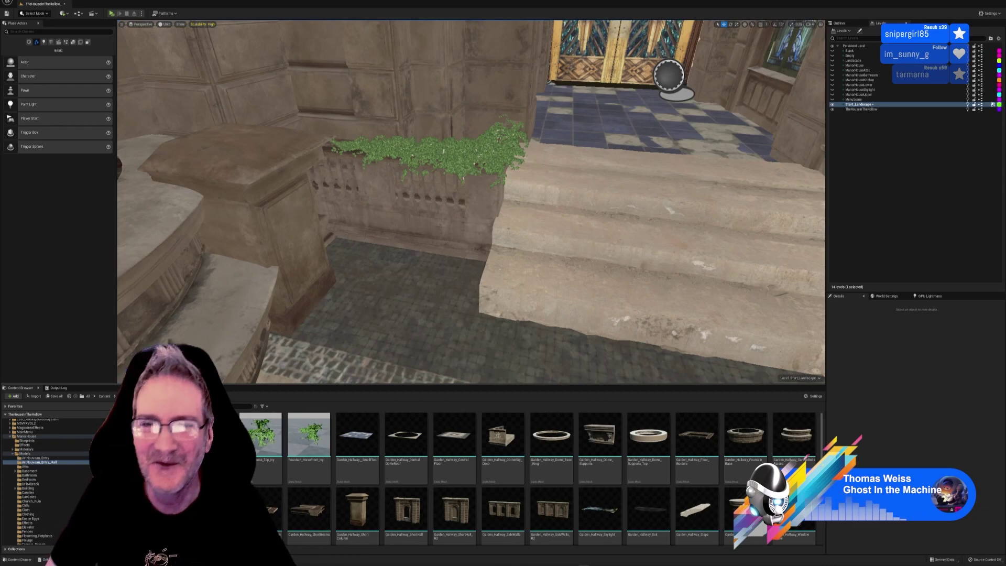
right_drag(569, 282, 791, 302)
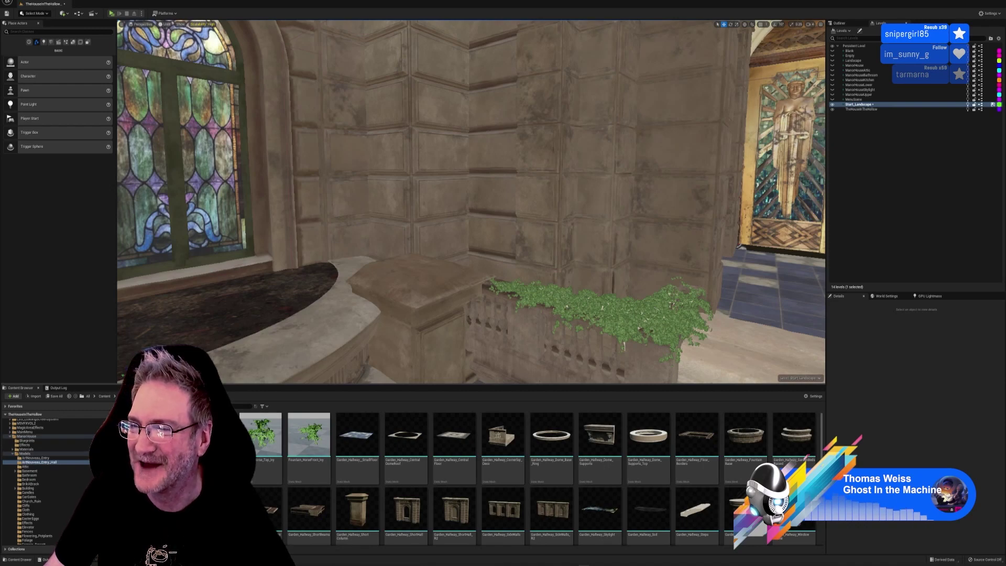
key(s)
right_drag(471, 210, 487, 226)
right_drag(469, 294, 440, 291)
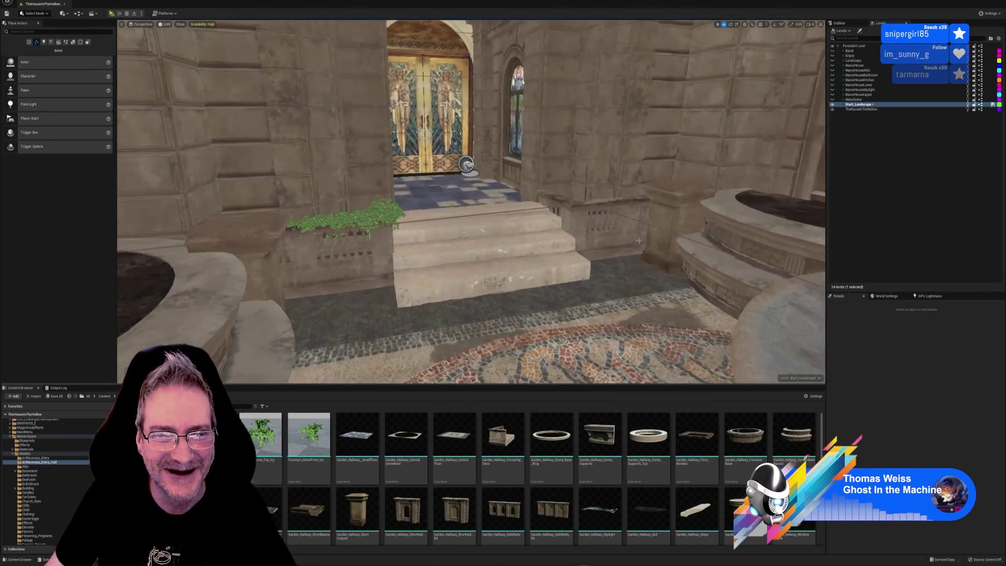
- Switch to 3ds Max, select and inspect the ivy on the curved raised garden bed, and return to Unreal Engine
key(alt+Tab)
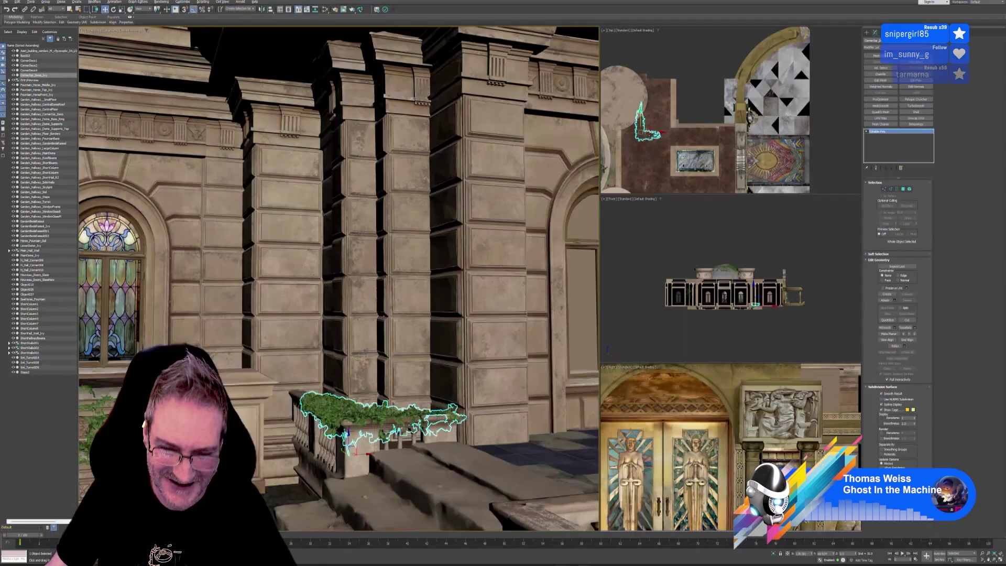
alt+middle_drag(397, 374, 340, 401)
scroll(369, 377, down, 2)
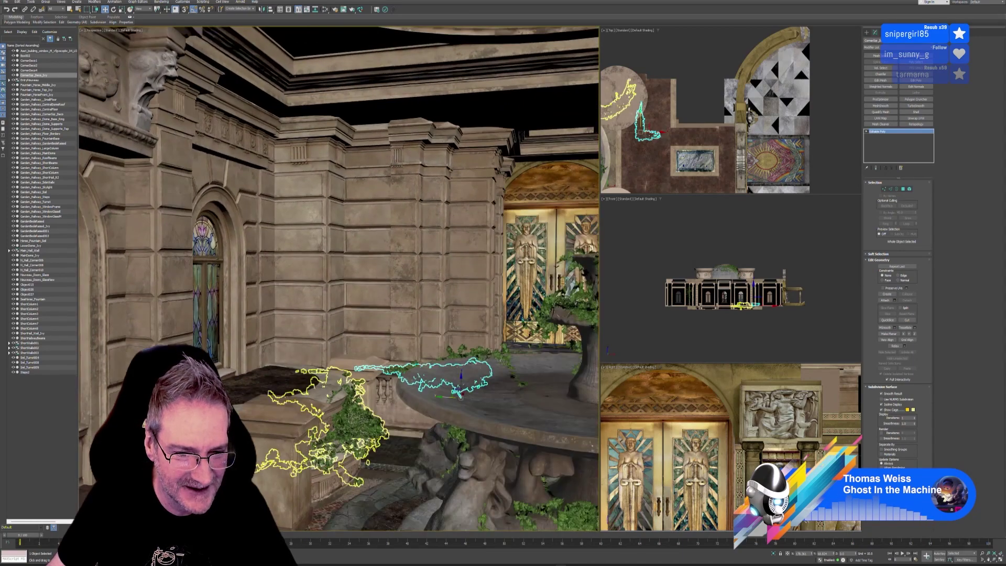
click(366, 435)
scroll(369, 444, up, 3)
alt+middle_drag(370, 435, 346, 439)
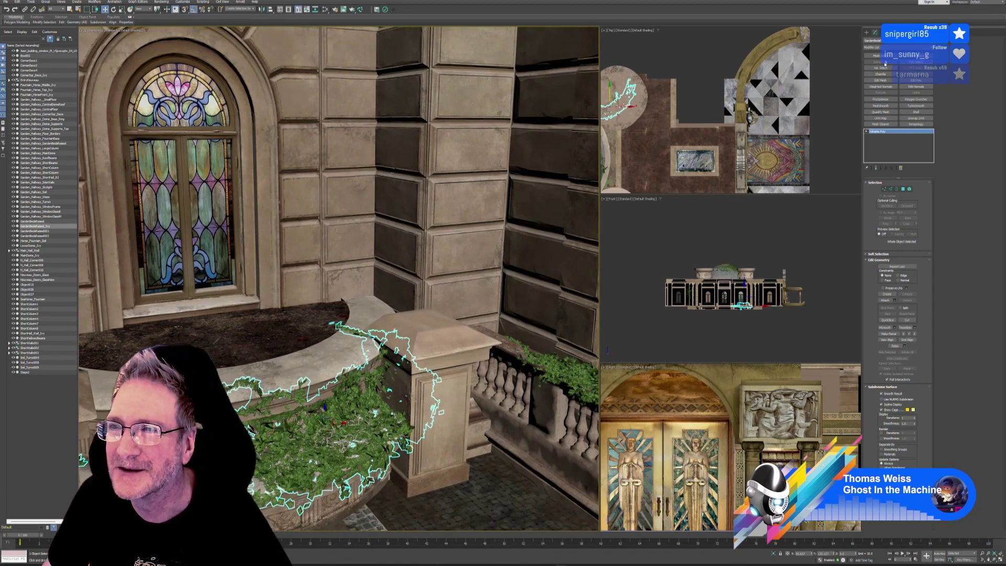
key(alt+Tab)
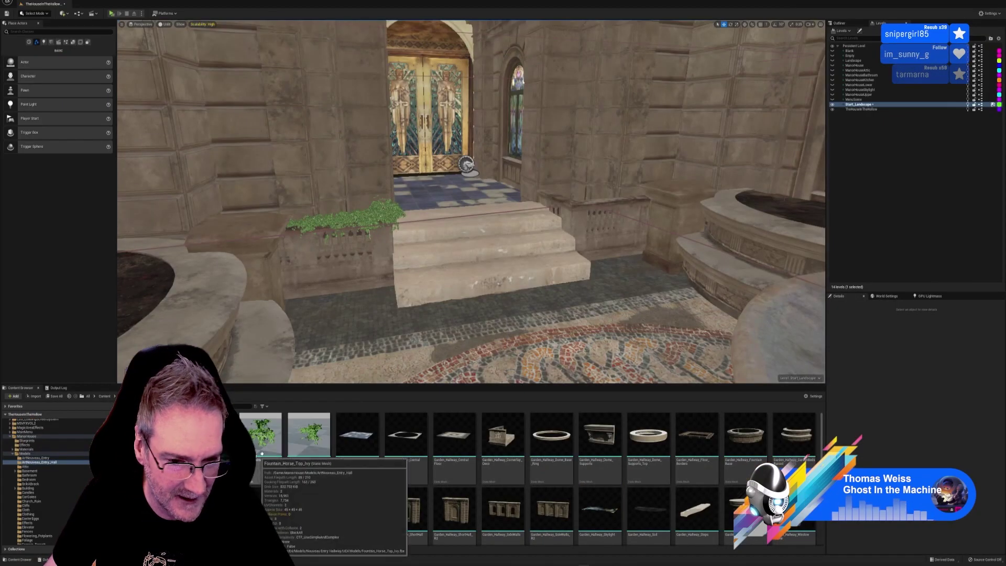
- Place the GardenBedsRaised_Ivy mesh on the floor in front of the entrance steps
scroll(652, 474, down, 1)
scroll(651, 474, down, 2)
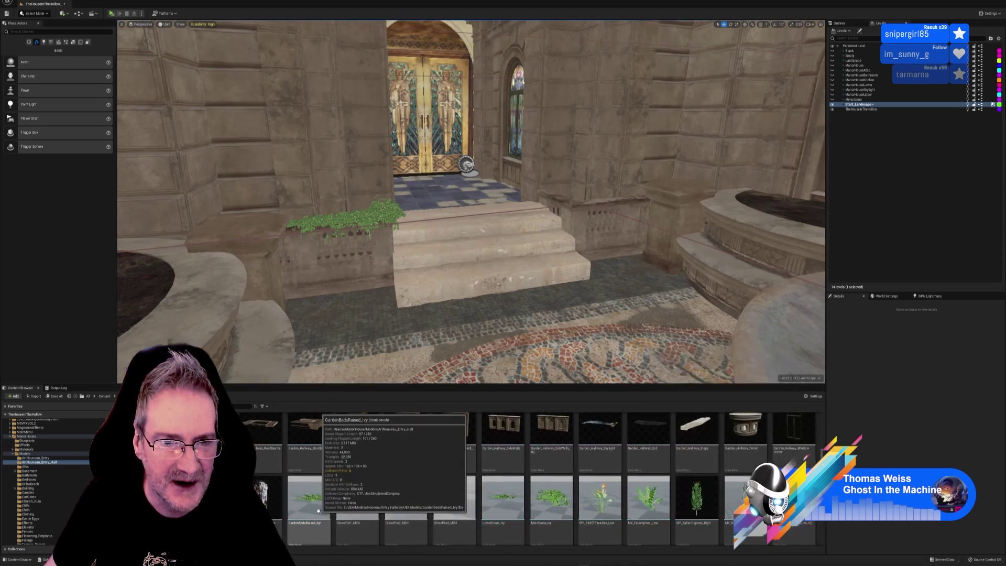
drag(318, 510, 365, 349)
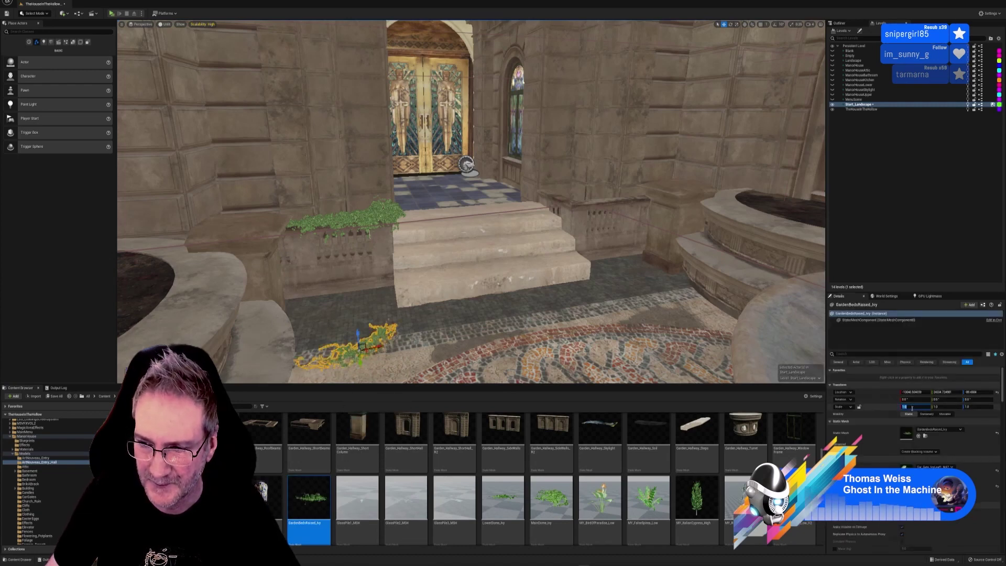
- Scale the raised garden bed ivy to 3.205692 on the X, Y and Z axes
text(3.205692)
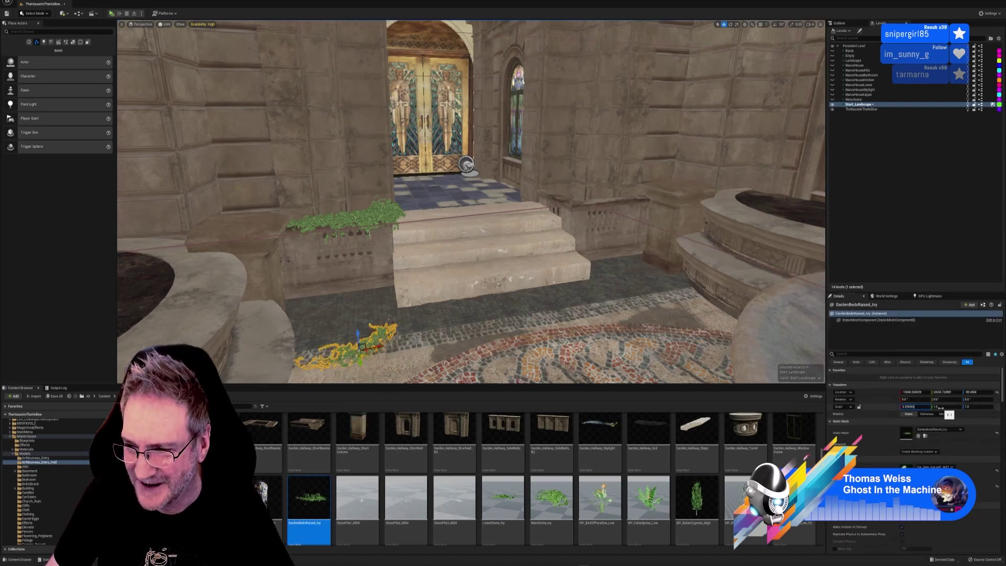
click(940, 407)
text(3.205692)
click(970, 407)
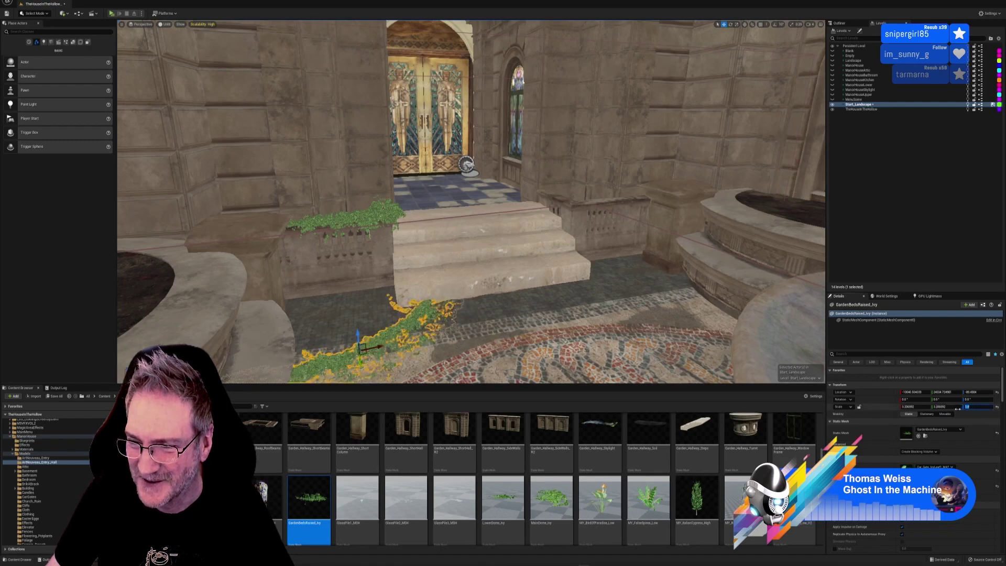
text(3.206692)
click(950, 406)
- Rotate the ivy about its vertical axis to follow the raised garden bed's curve, and move it against the bed's front
right_drag(413, 316, 367, 345)
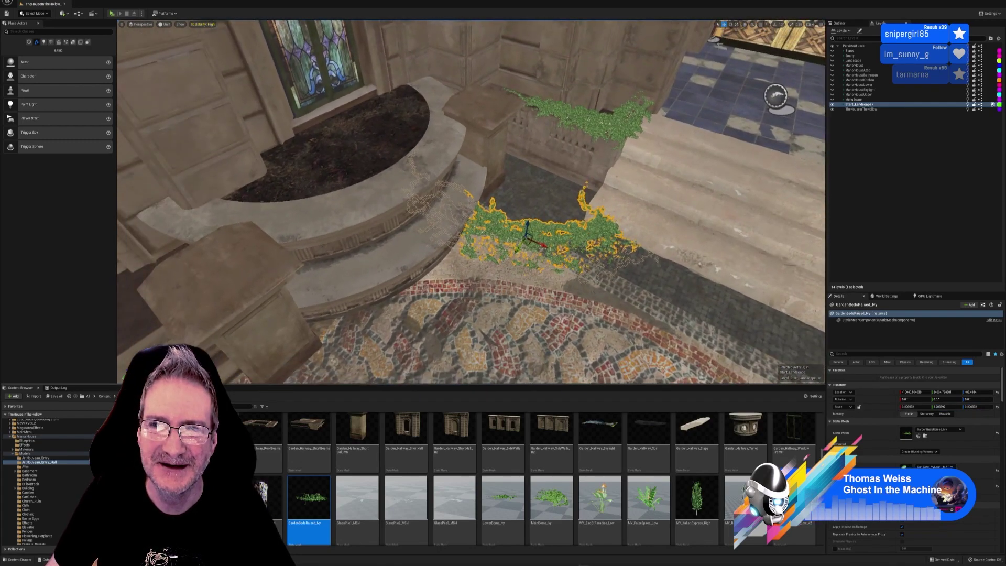
click(730, 25)
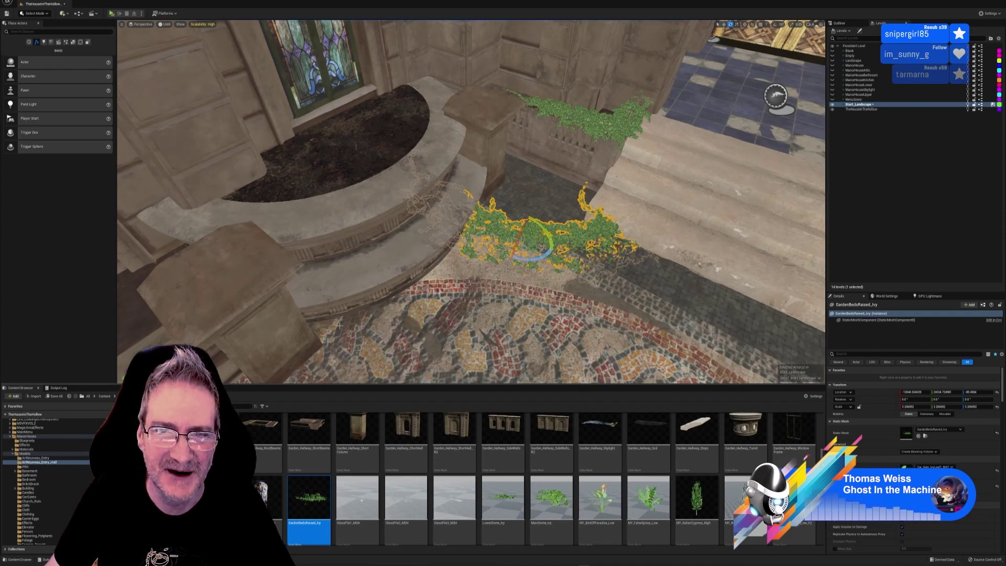
drag(536, 258, 423, 210)
click(724, 25)
key(f)
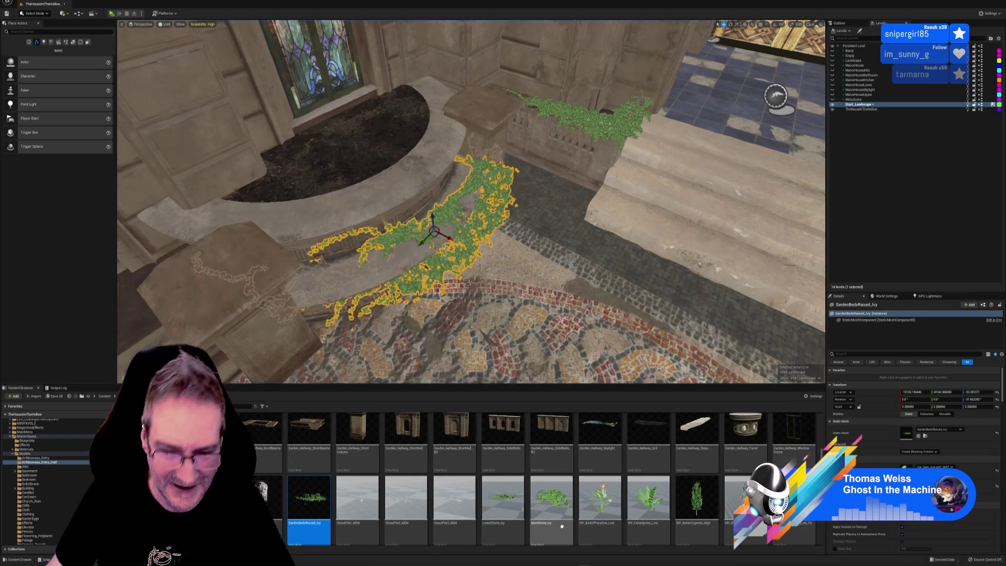
- Check the ivy's placement in the 3ds Max scene, and raise the ivy on the garden bed in Unreal Engine
key(alt+Tab)
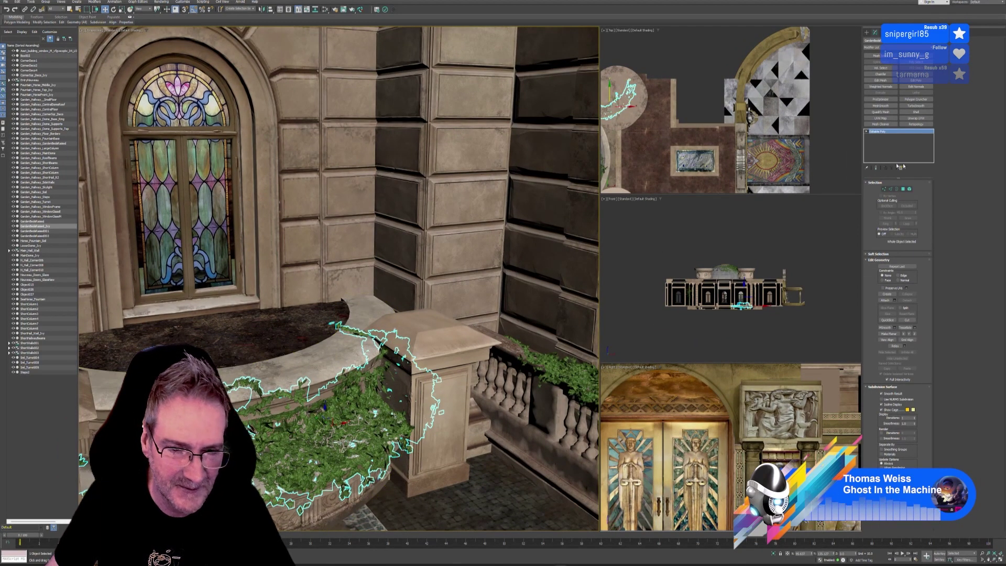
key(alt+Tab)
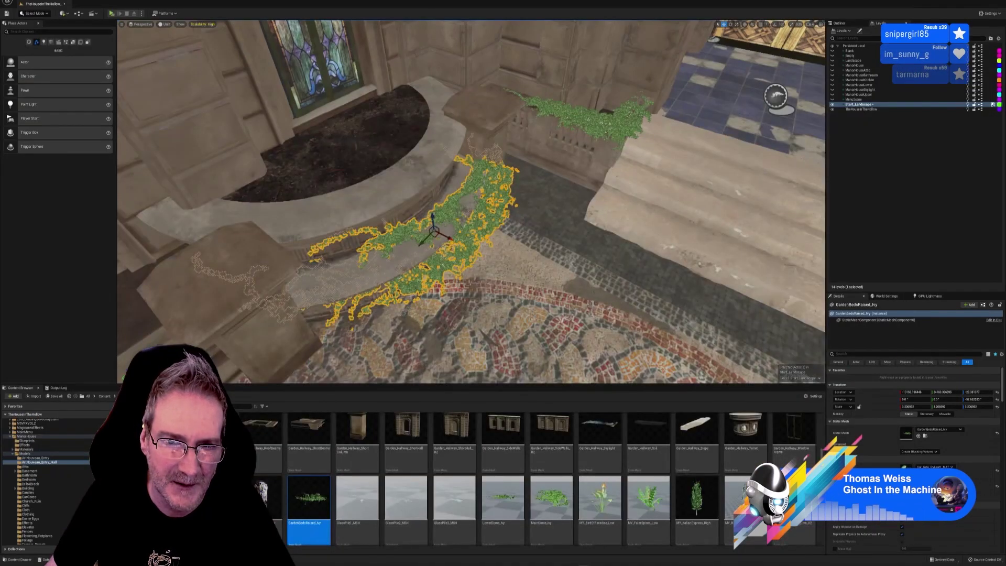
drag(433, 217, 430, 202)
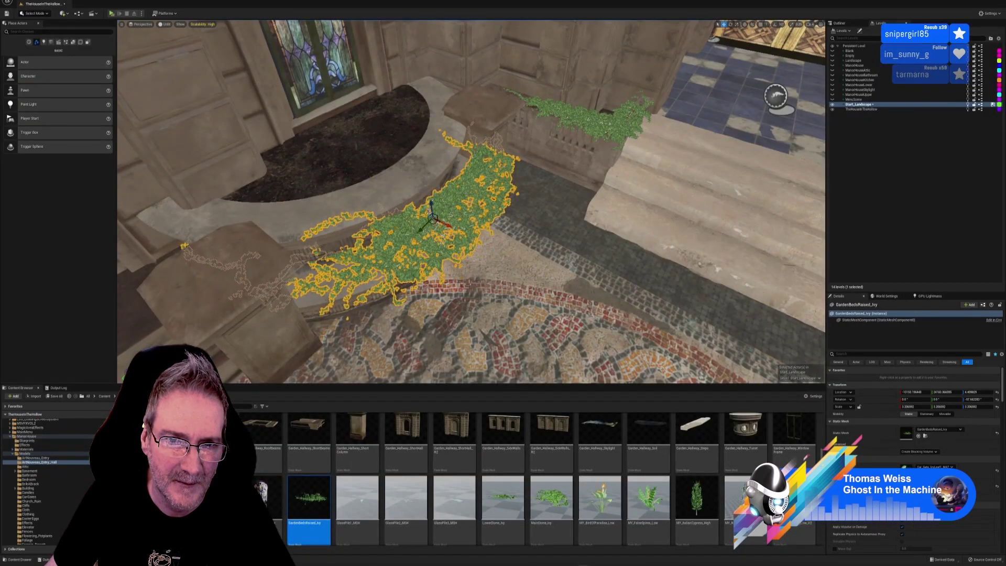
- Rotate the garden bed ivy slightly about its vertical axis to align it with the bed's curved rim
right_drag(430, 203, 411, 215)
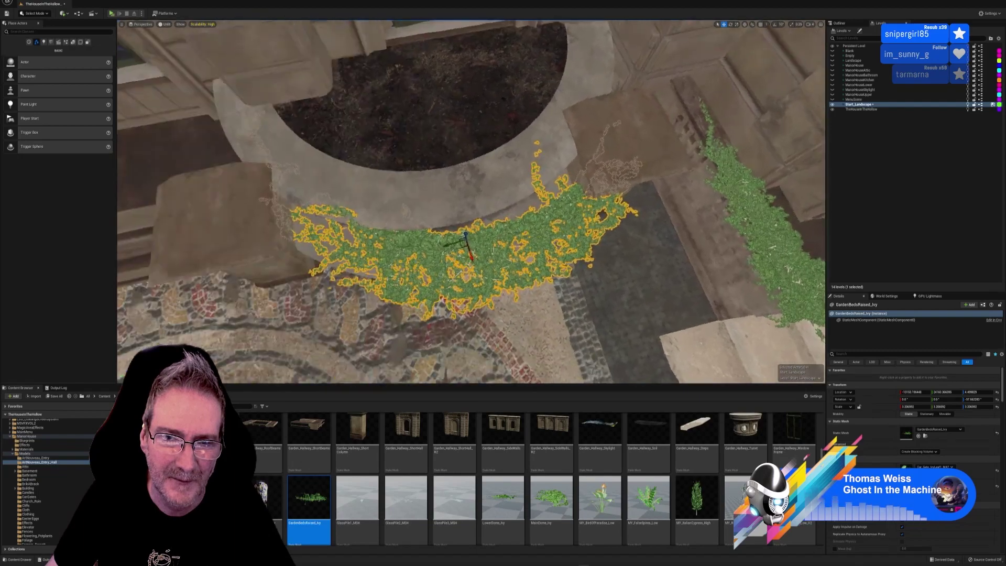
click(730, 24)
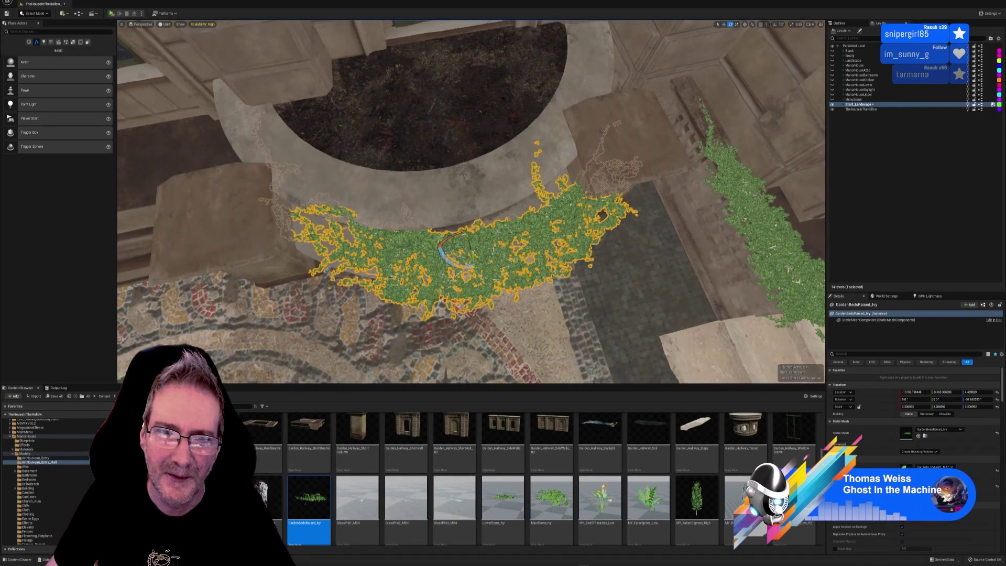
drag(449, 266, 636, 168)
click(724, 25)
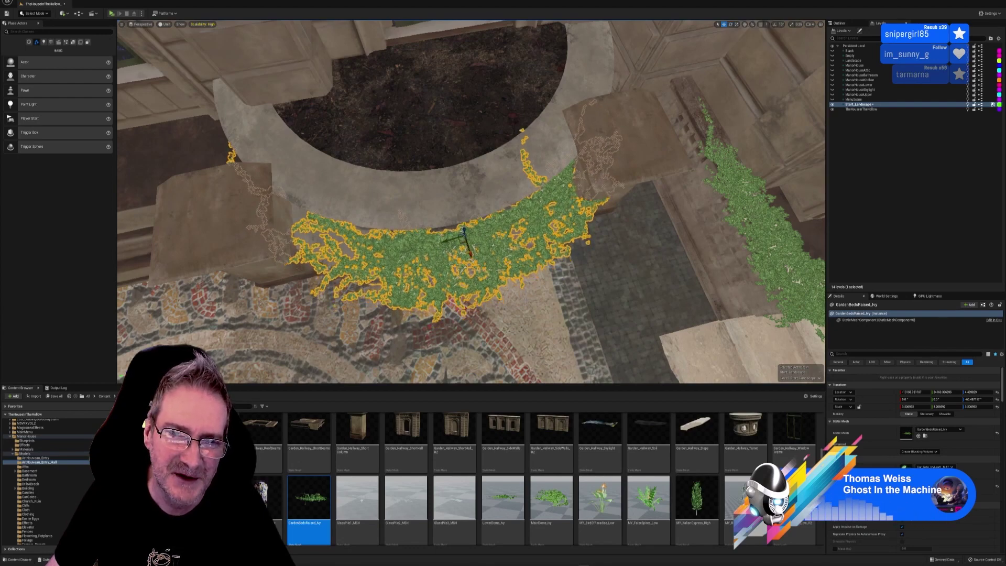
- Adjust the ivy's horizontal position so it drapes over the curved front of the raised garden bed between the pillars
right_drag(471, 202, 482, 138)
key(w)
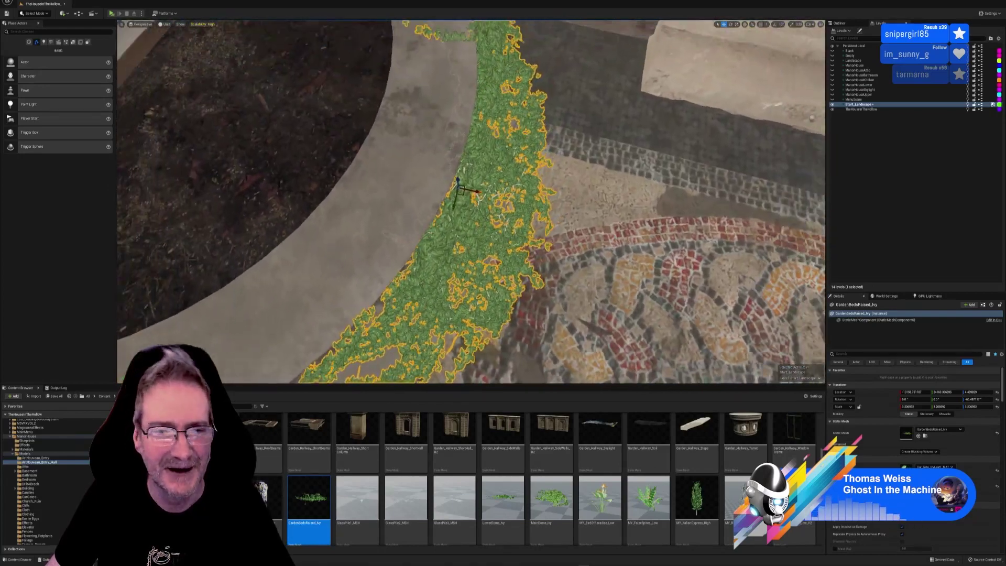
key(s)
right_drag(482, 201, 367, 202)
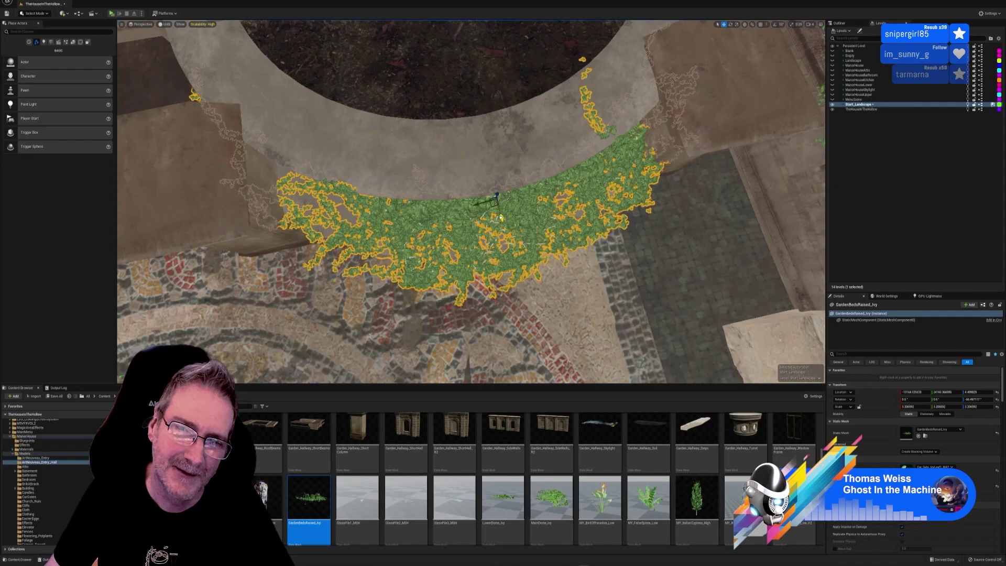
right_drag(470, 202, 387, 178)
key(w)
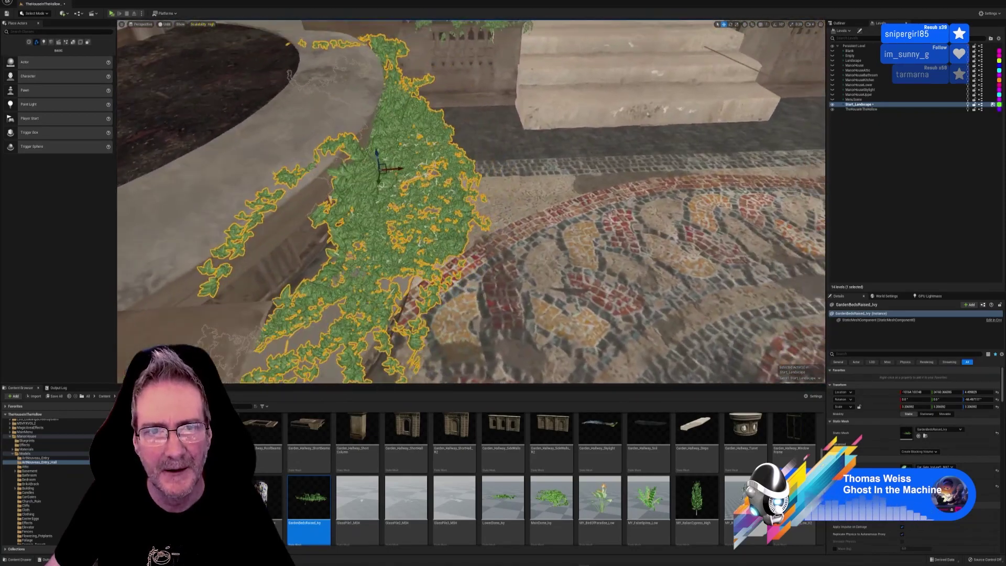
right_drag(558, 260, 517, 260)
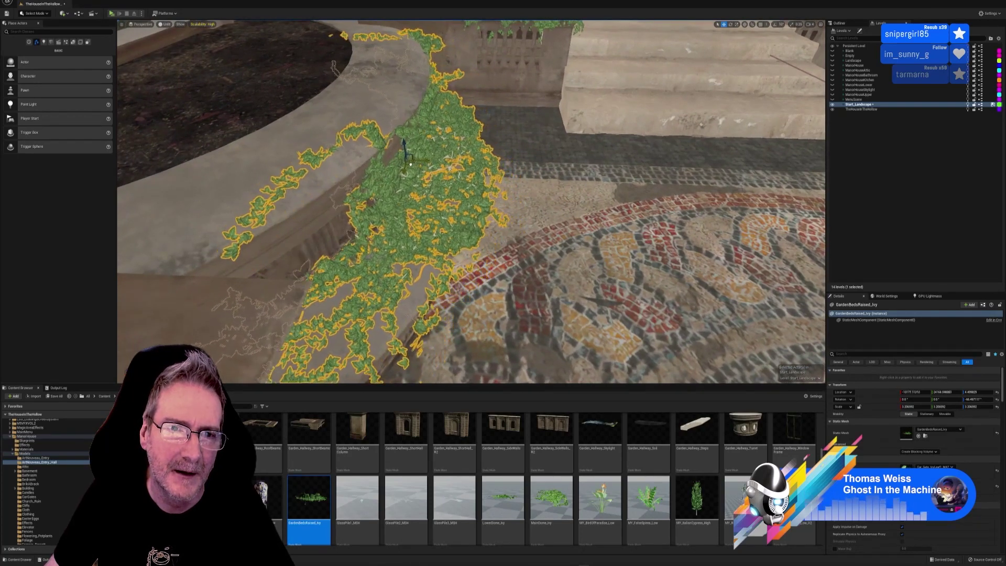
mouse_move(414, 166)
right_down()
mouse_move(307, 215)
mouse_move(448, 187)
mouse_move(399, 139)
mouse_move(490, 144)
mouse_move(421, 157)
right_up()
- Compare the ivy's position against the garden bed and corner pillar in the 3ds Max scene, and return to Unreal Engine
key(alt+Tab)
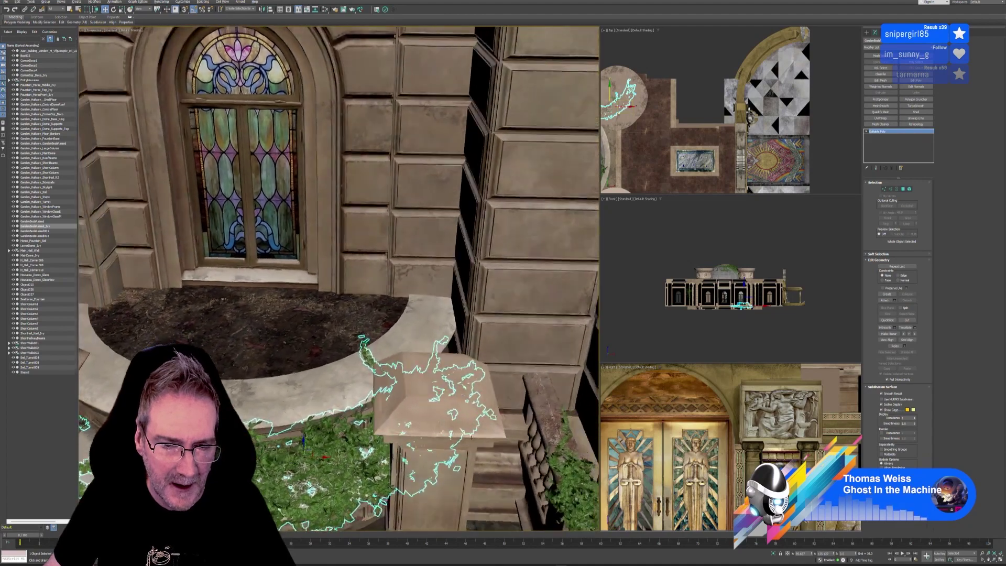
alt+middle_drag(472, 438, 505, 356)
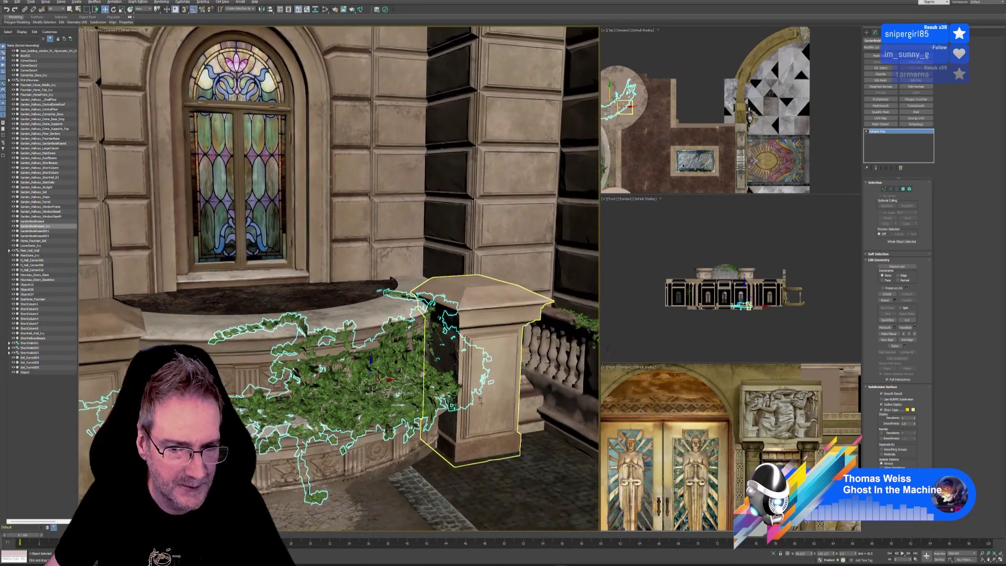
alt+middle_drag(493, 431, 487, 446)
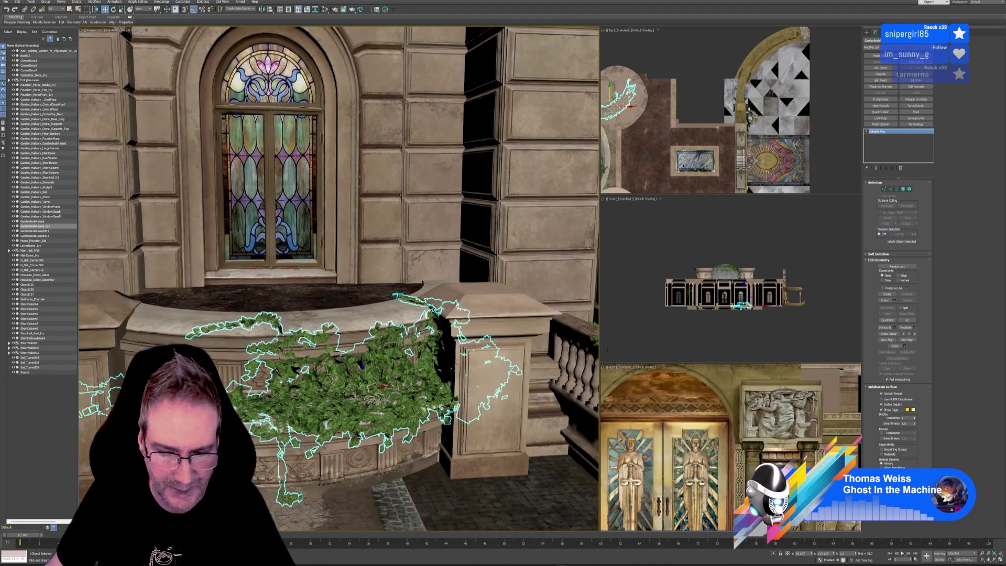
key(alt+Tab)
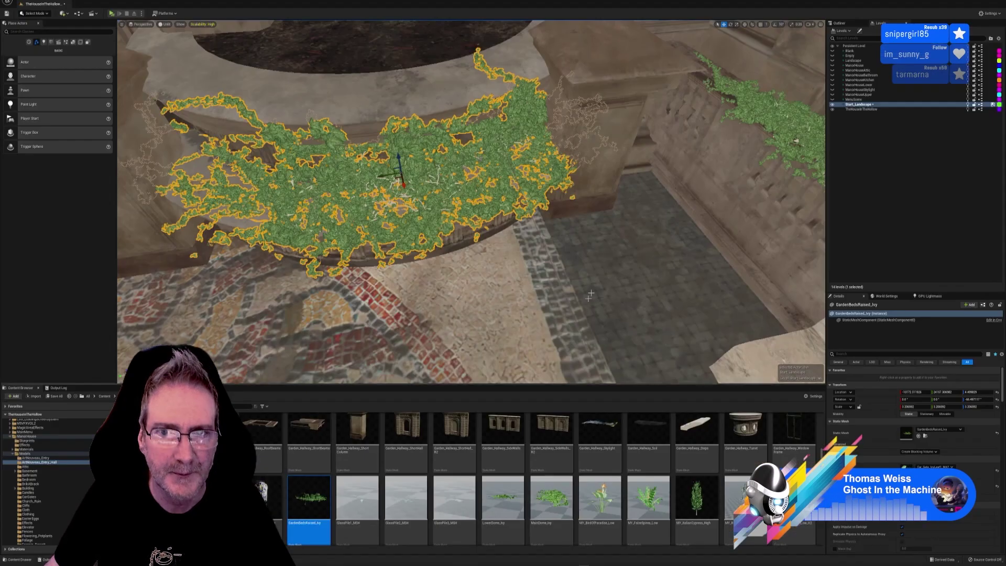
- Shift the ivy slightly inward along its X axis against the raised garden bed, and fine-tune its rotation about the vertical axis
right_drag(471, 202, 526, 228)
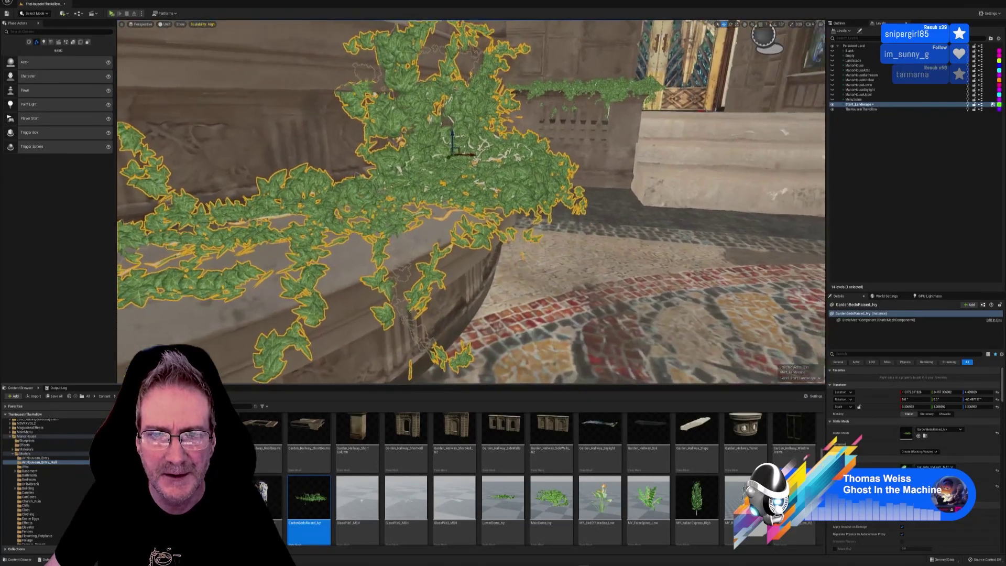
mouse_move(475, 157)
mouse_down()
mouse_move(443, 158)
mouse_move(459, 157)
mouse_up()
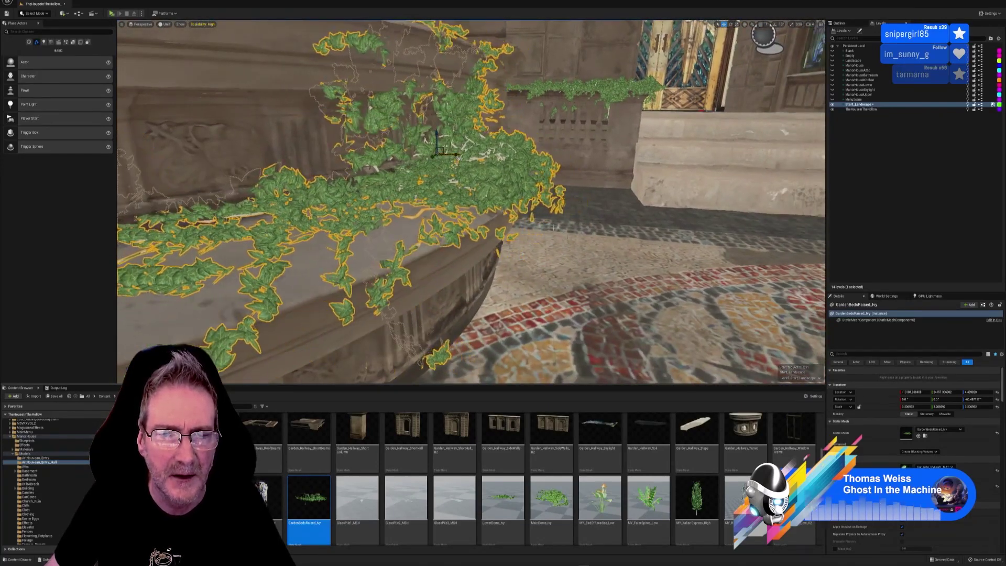
right_drag(459, 157, 409, 199)
right_drag(535, 214, 542, 215)
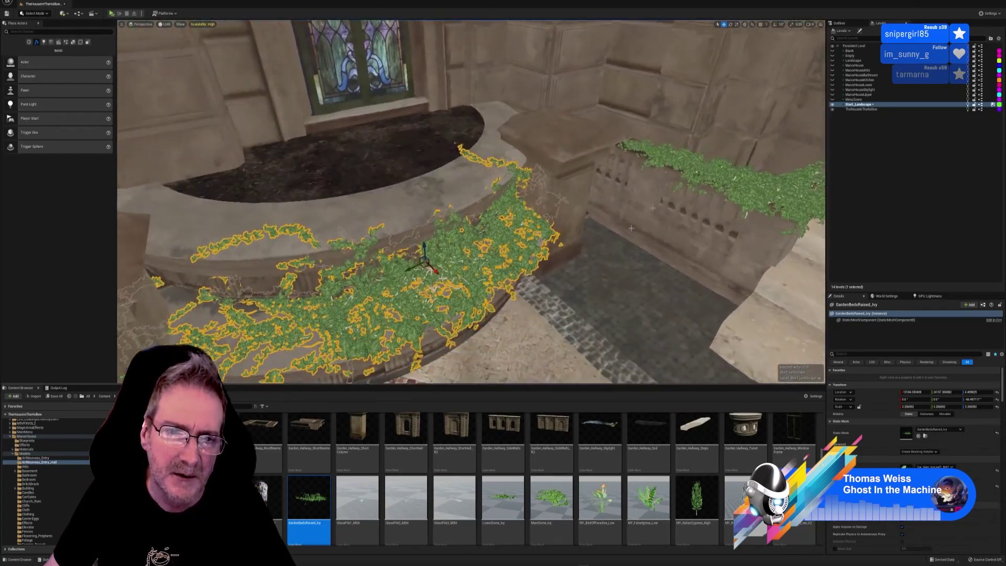
click(730, 24)
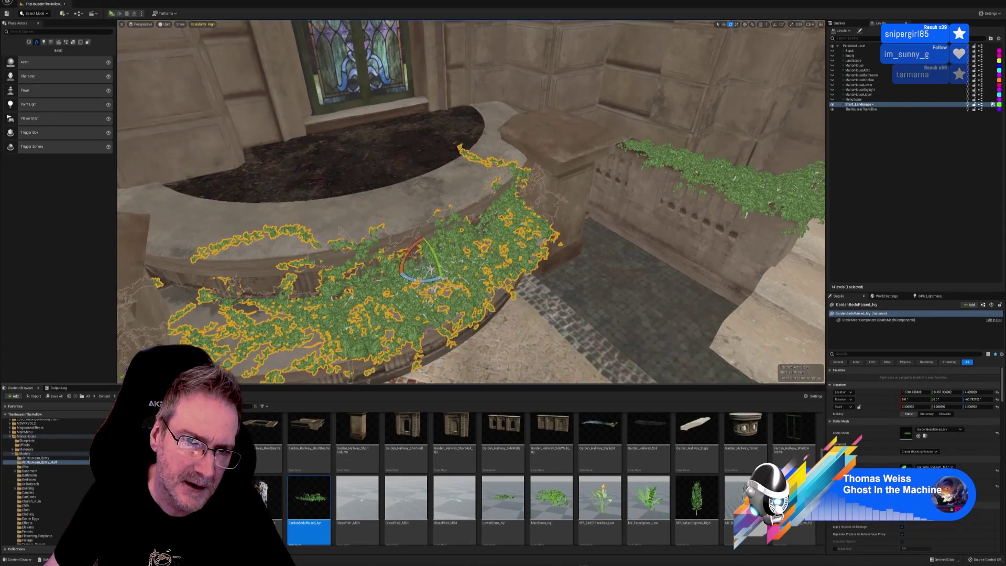
right_drag(483, 232, 472, 254)
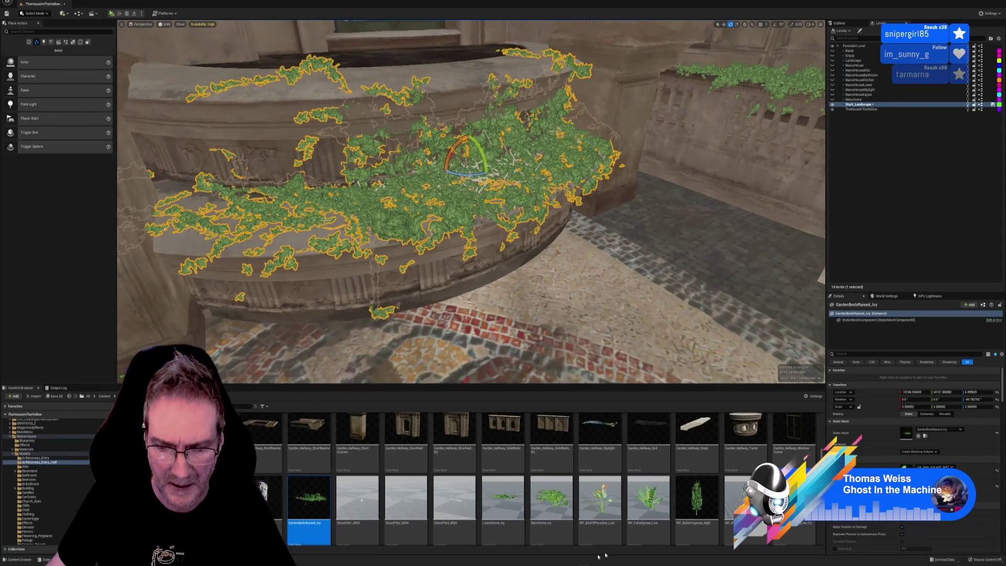
- Examine in 3ds Max how the ivy meets the bed's rim beside the corner pillar, and view the same area in Unreal Engine
key(alt+Tab)
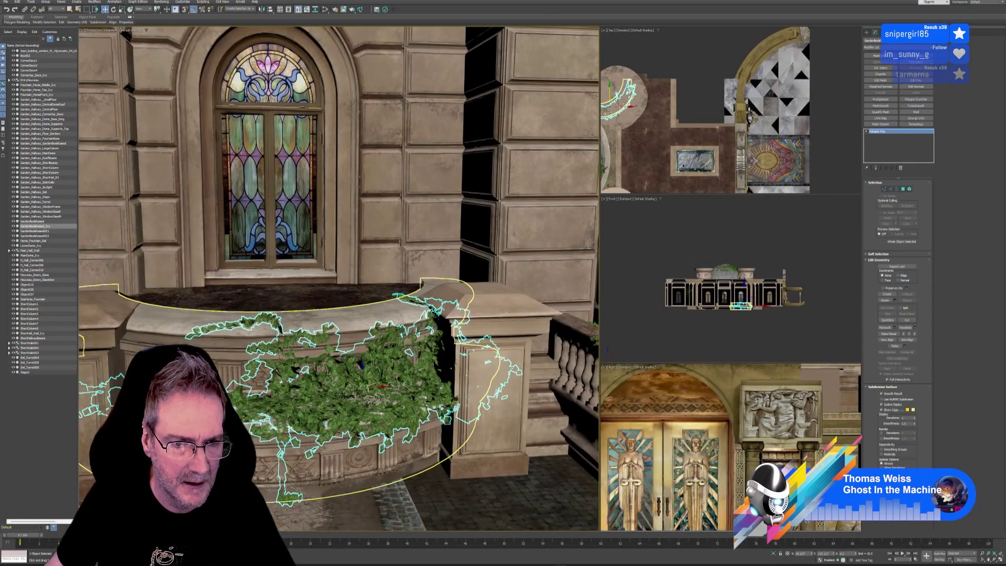
alt+middle_drag(370, 477, 413, 490)
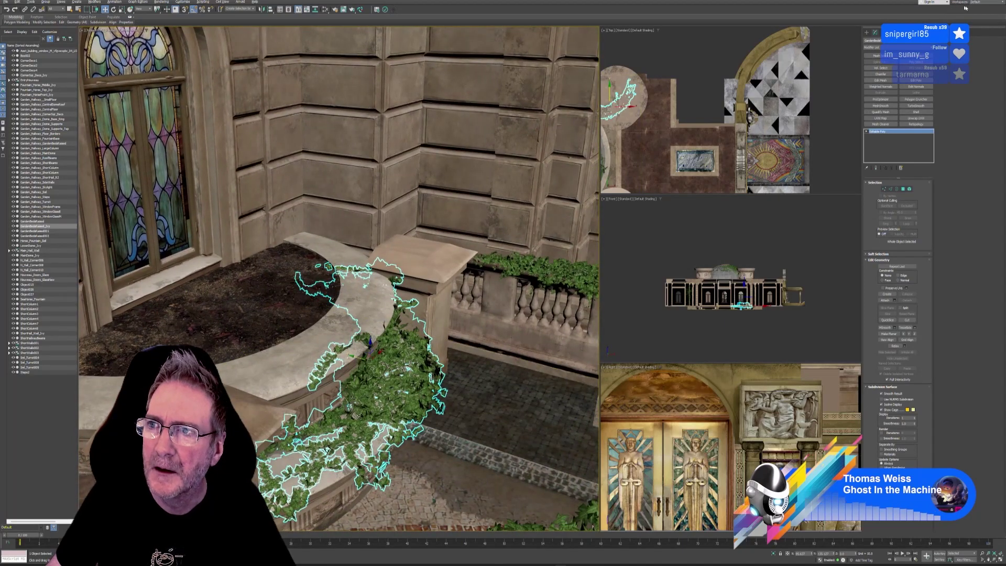
key(alt+Tab)
right_drag(470, 201, 492, 215)
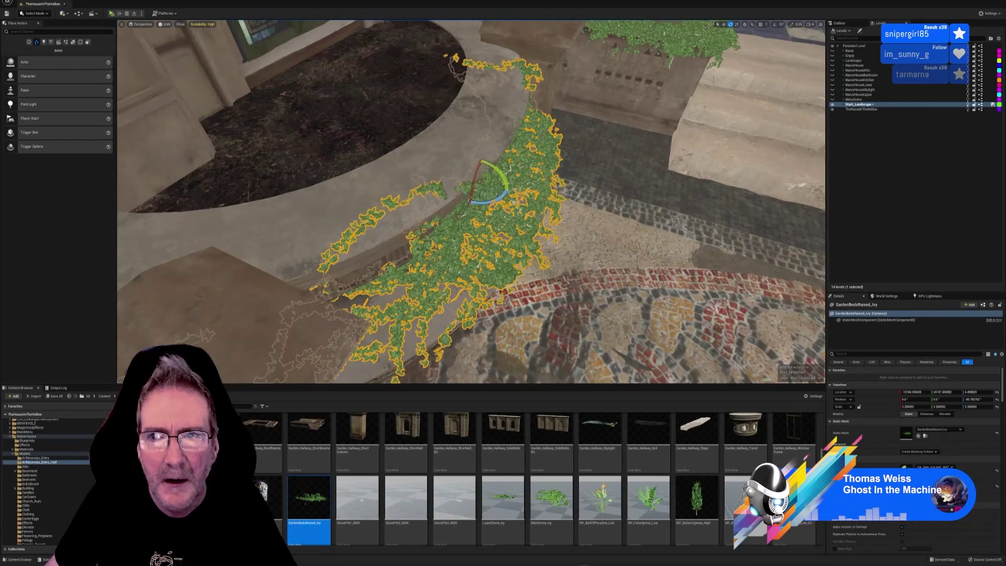
- Move the GardenBedsRaised_Ivy mesh to fit the curved ledge of the raised garden bed and deselect it
click(724, 24)
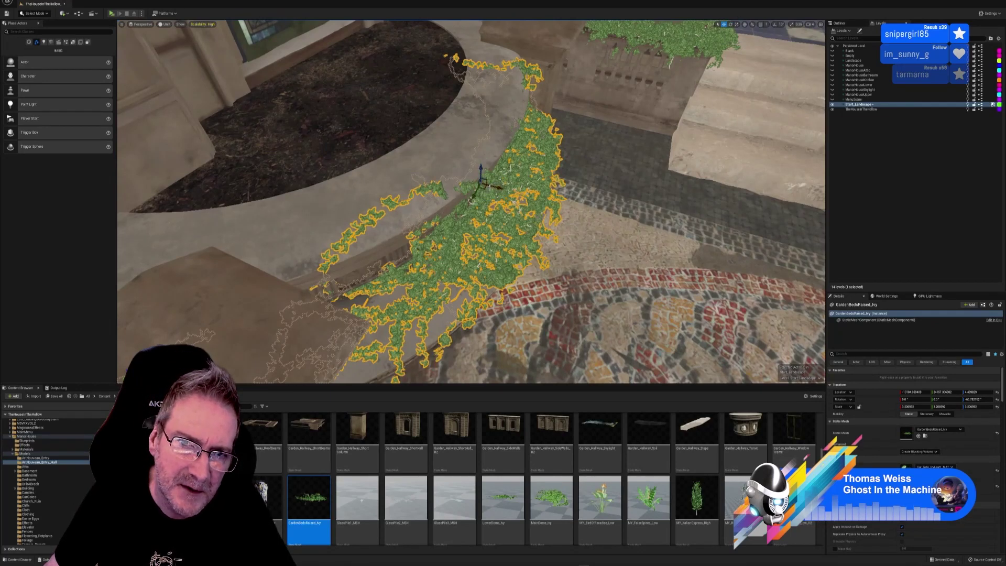
drag(493, 188, 477, 199)
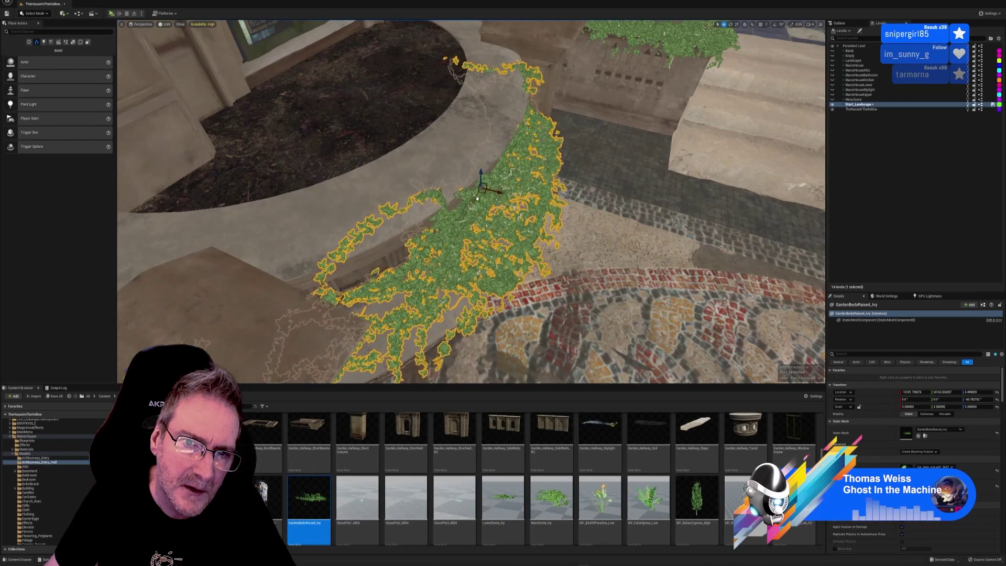
right_drag(477, 199, 479, 200)
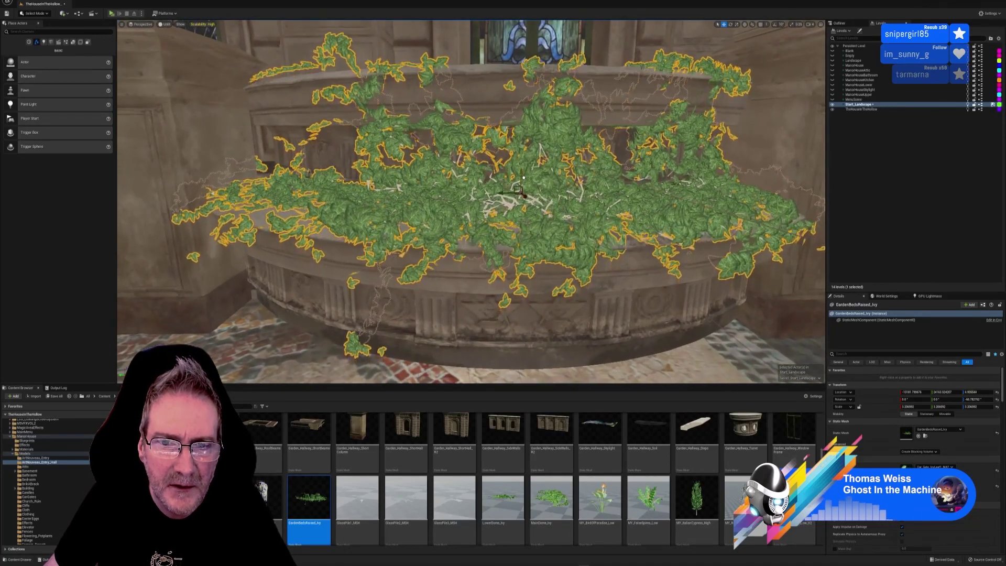
key(s)
right_drag(649, 315, 608, 289)
scroll(650, 314, up, 6)
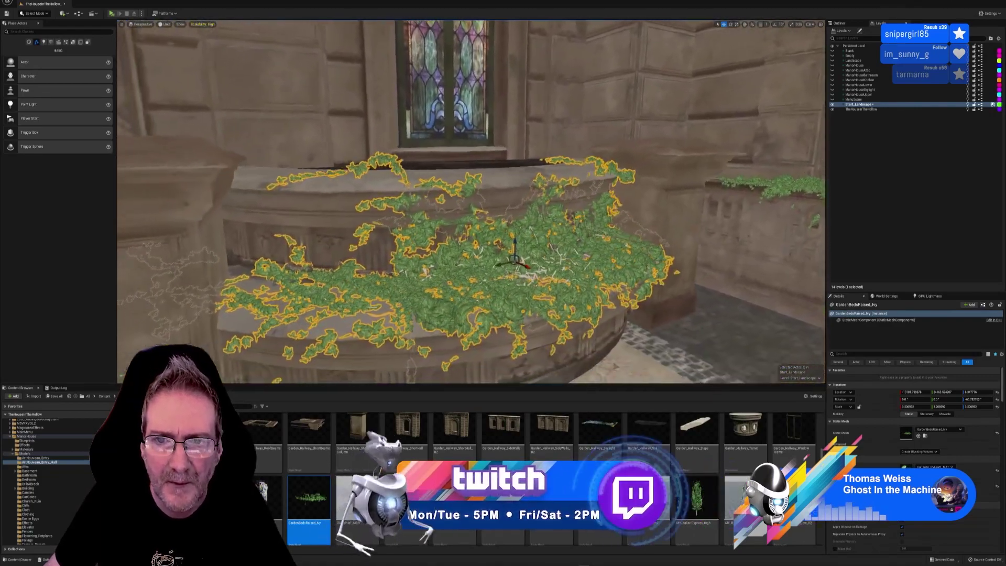
key(a)
right_drag(650, 314, 602, 309)
key(s)
key(Escape)
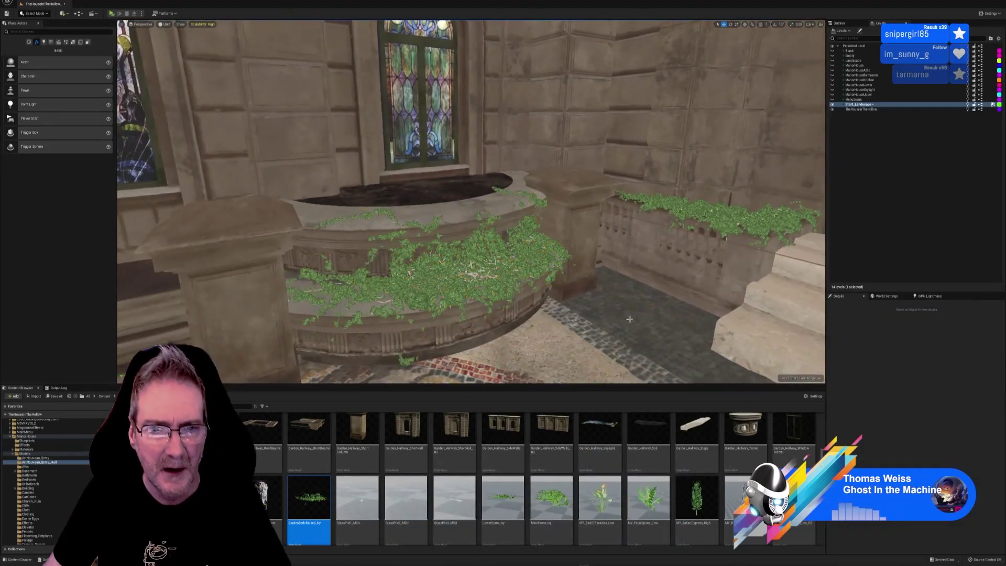
- Switch to 3ds Max and select the ivy growing on the top of the fountain as a placement reference
right_drag(663, 325, 755, 299)
right_drag(564, 245, 613, 249)
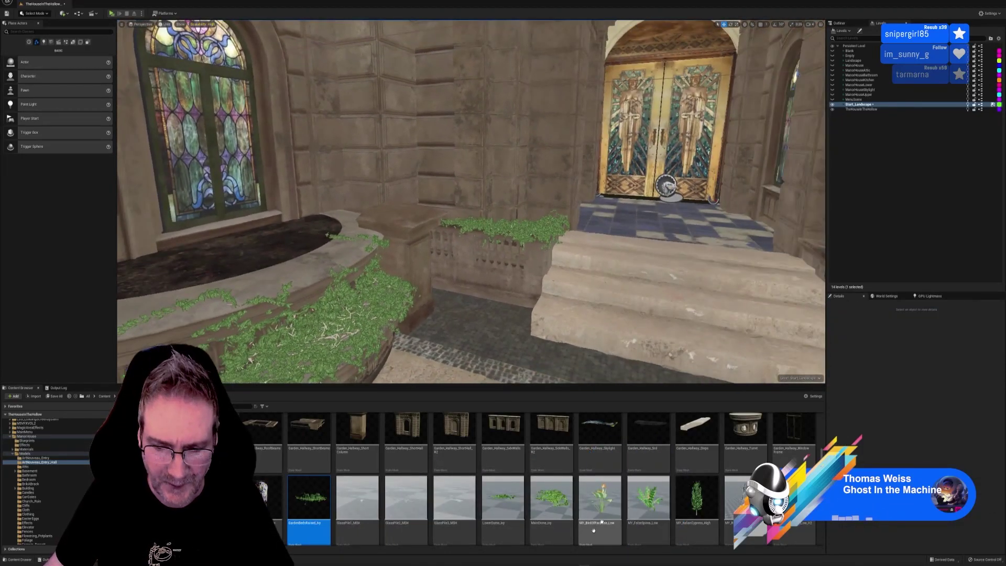
key(alt+Tab)
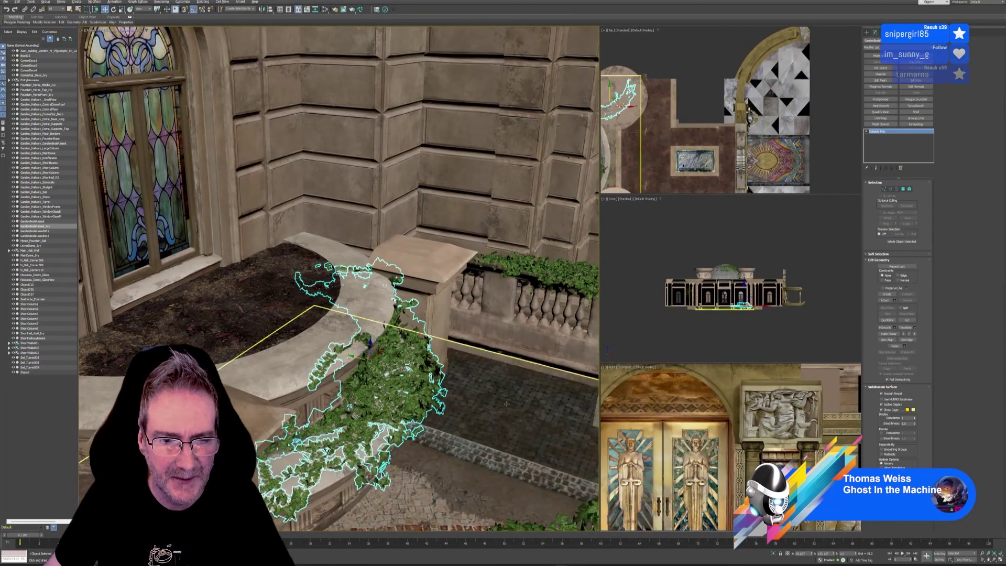
middle_drag(506, 406, 417, 262)
scroll(502, 350, down, 2)
scroll(436, 257, down, 3)
middle_drag(454, 299, 430, 315)
click(455, 242)
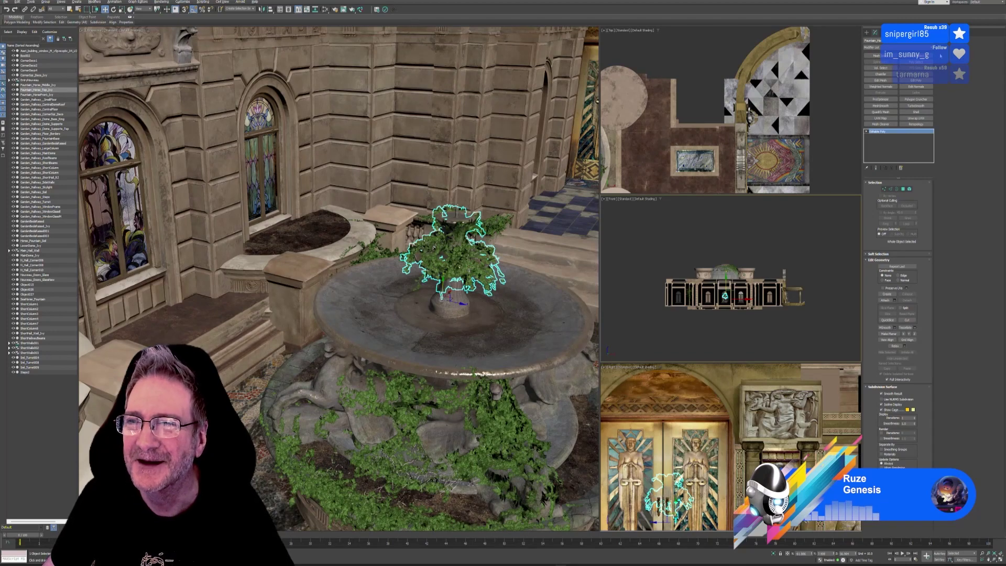
- Switch back to Unreal Editor and place the Fountain_Horse_Top_Ivy mesh on the fountain's upper basin
key(alt+Tab)
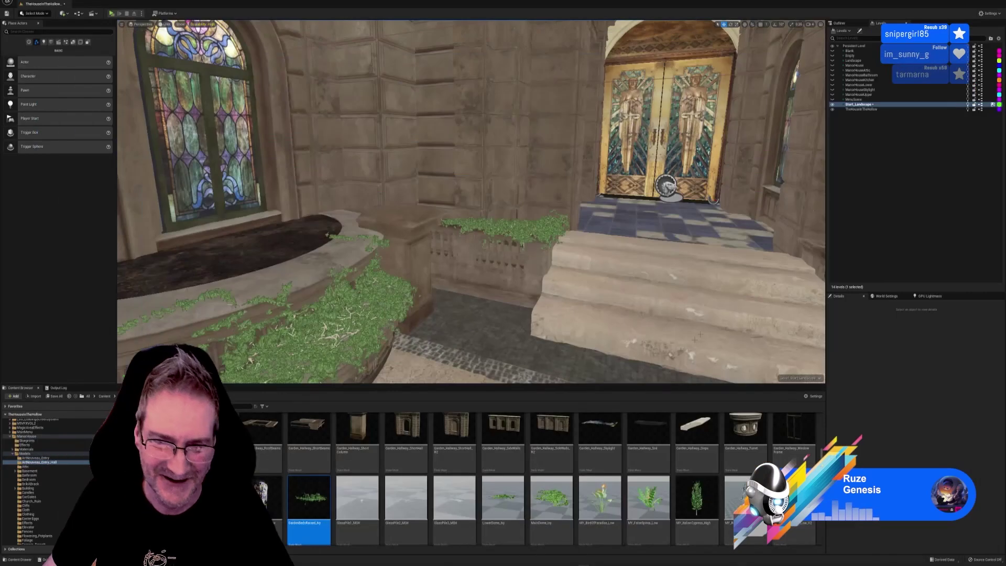
scroll(450, 470, up, 1)
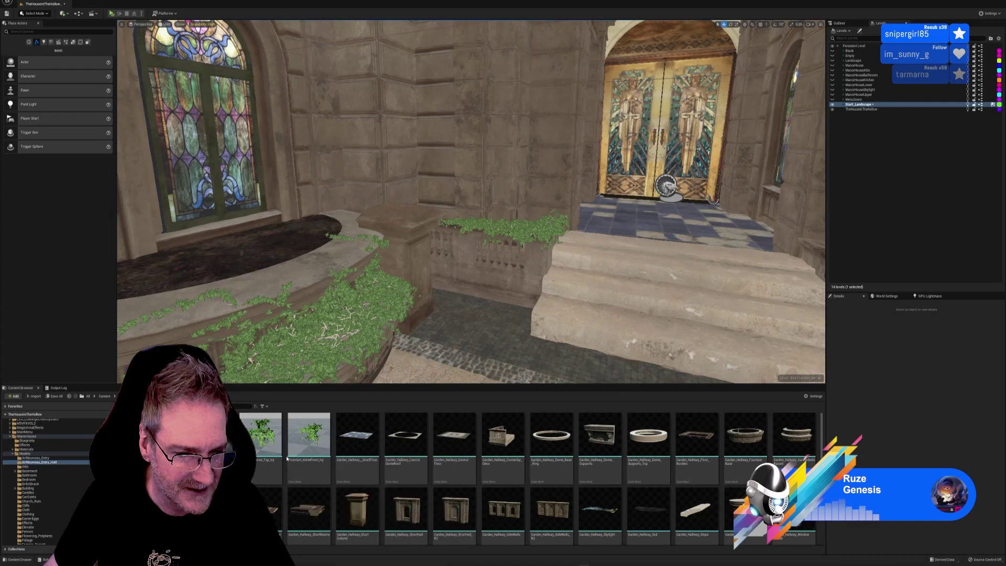
right_drag(455, 319, 537, 358)
key(s)
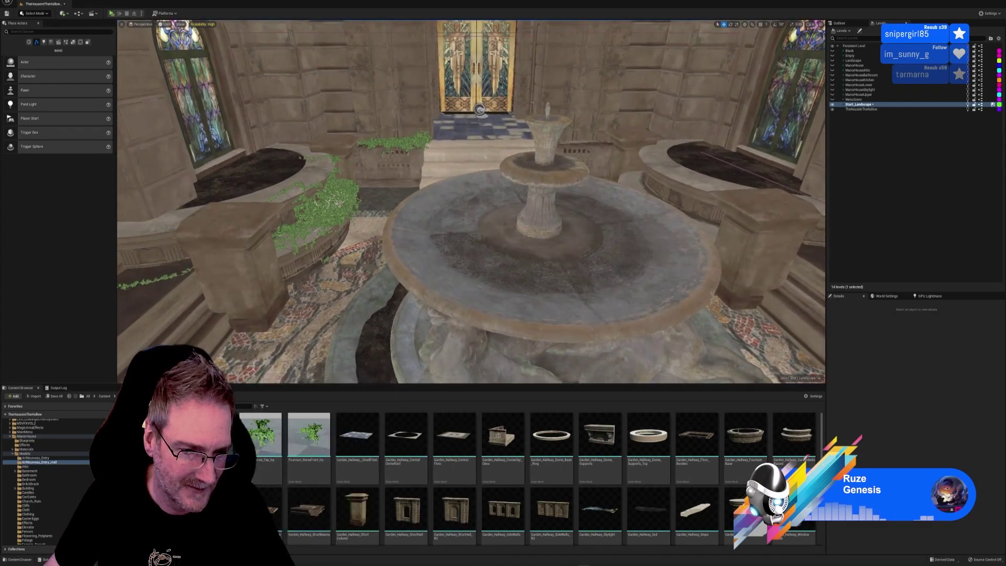
drag(262, 434, 467, 306)
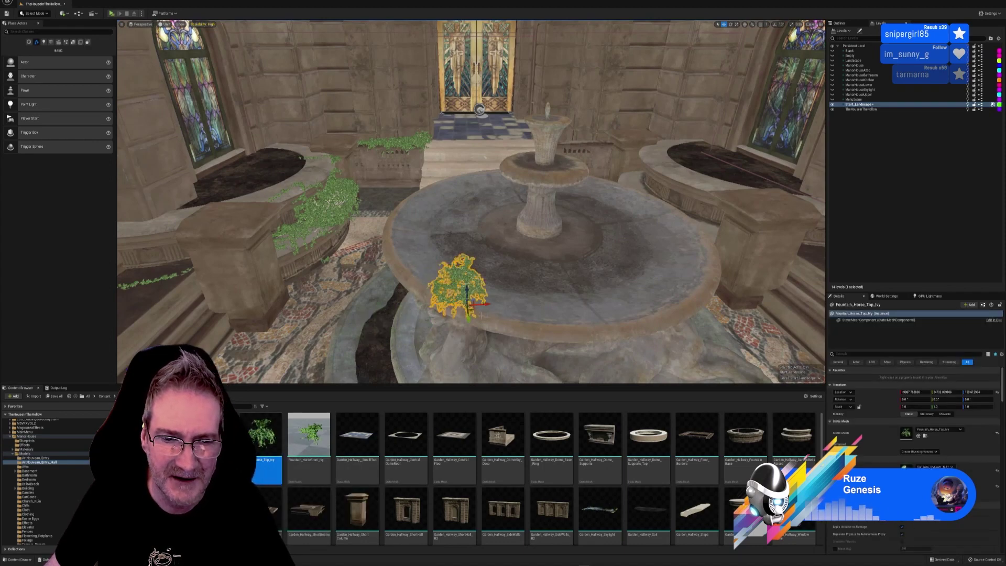
- Match the fountain ivy's scale to the SeaHorse_Fountain mesh, setting it to 2.828953 on all three axes
click(713, 363)
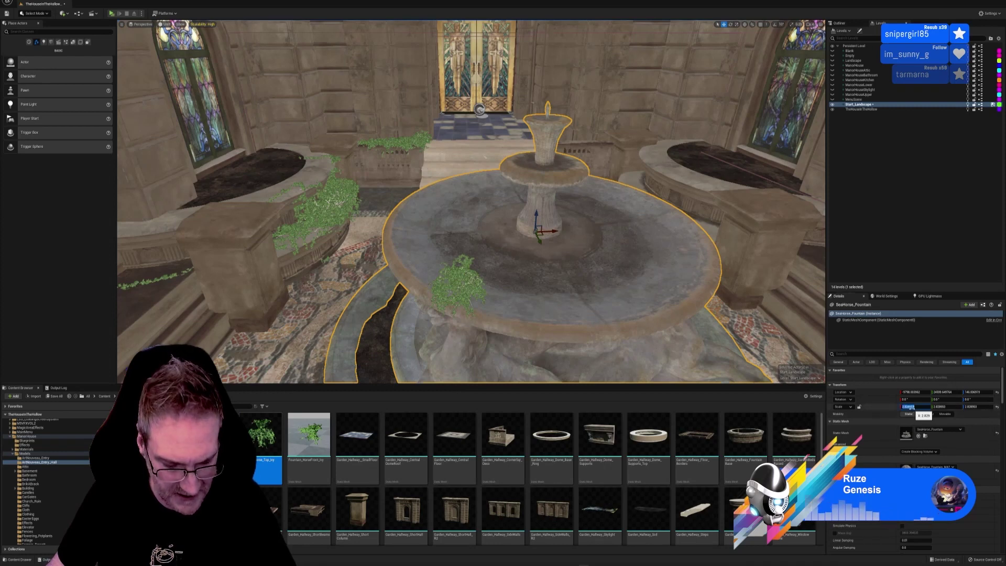
click(457, 283)
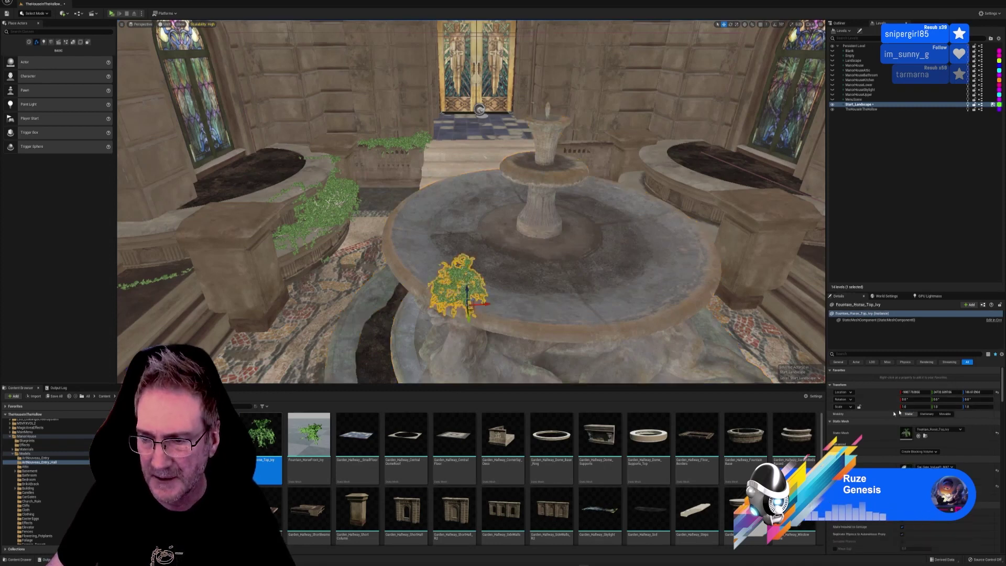
text(2.828953)
click(943, 407)
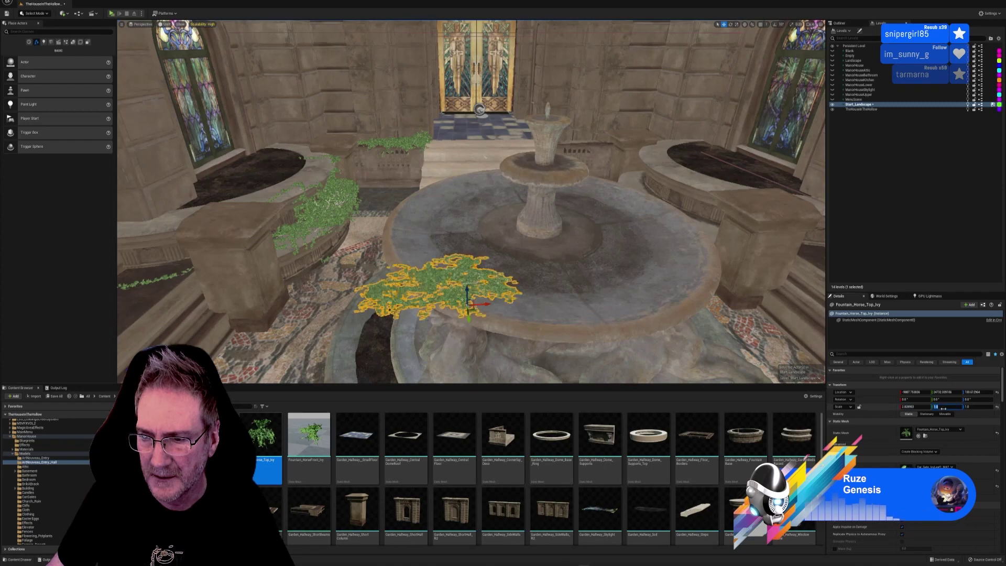
click(975, 407)
text(2.828953)
key(Return)
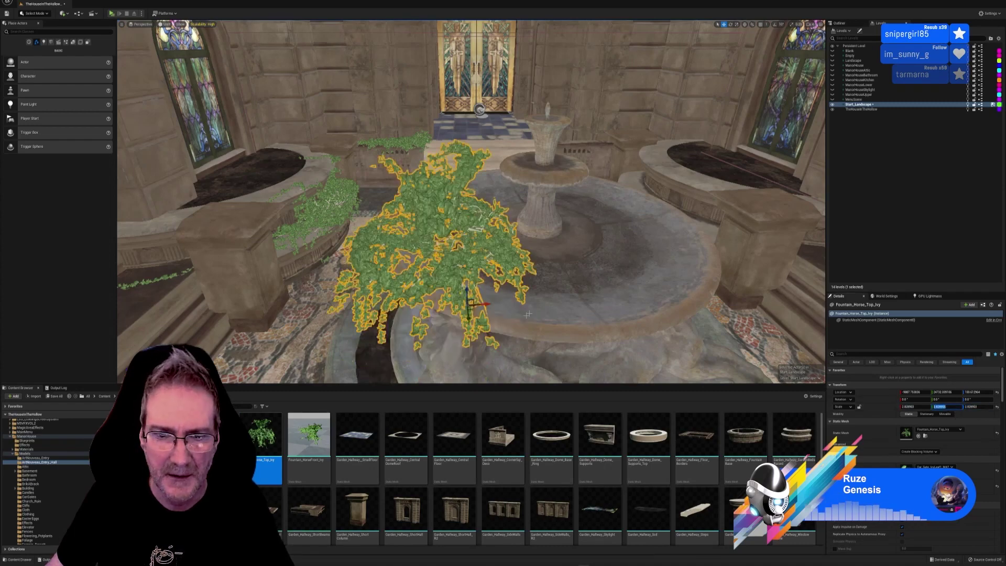
- Move the ivy toward the fountain's central pedestal and switch to 3ds Max to examine its reference placement
drag(483, 305, 514, 232)
right_drag(514, 233, 588, 259)
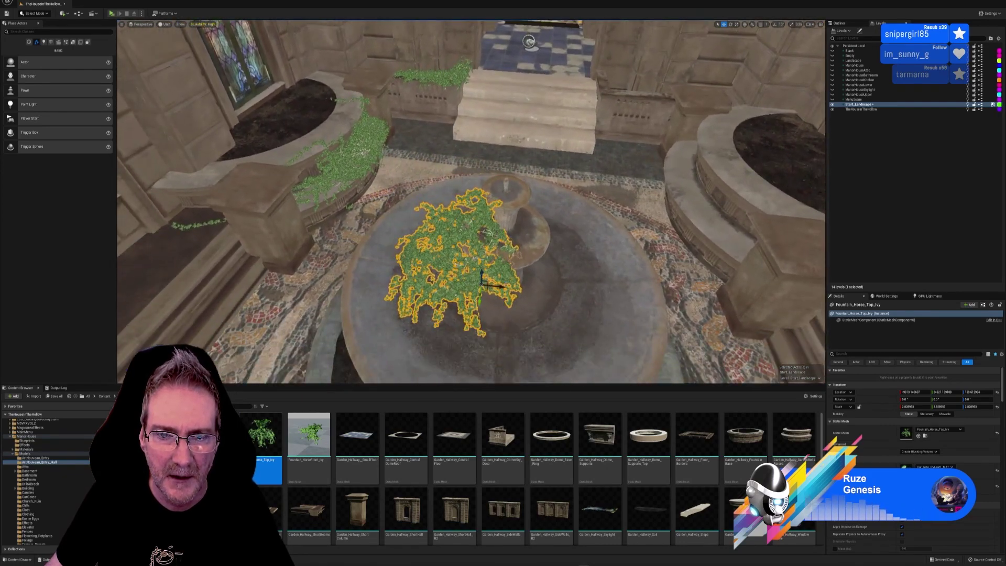
key(alt+Tab)
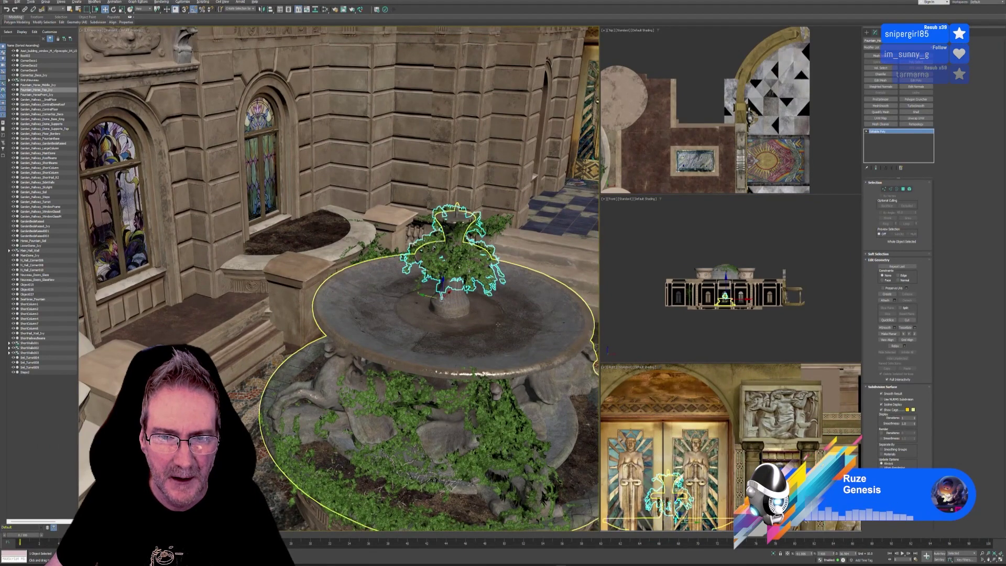
alt+middle_drag(491, 338, 356, 333)
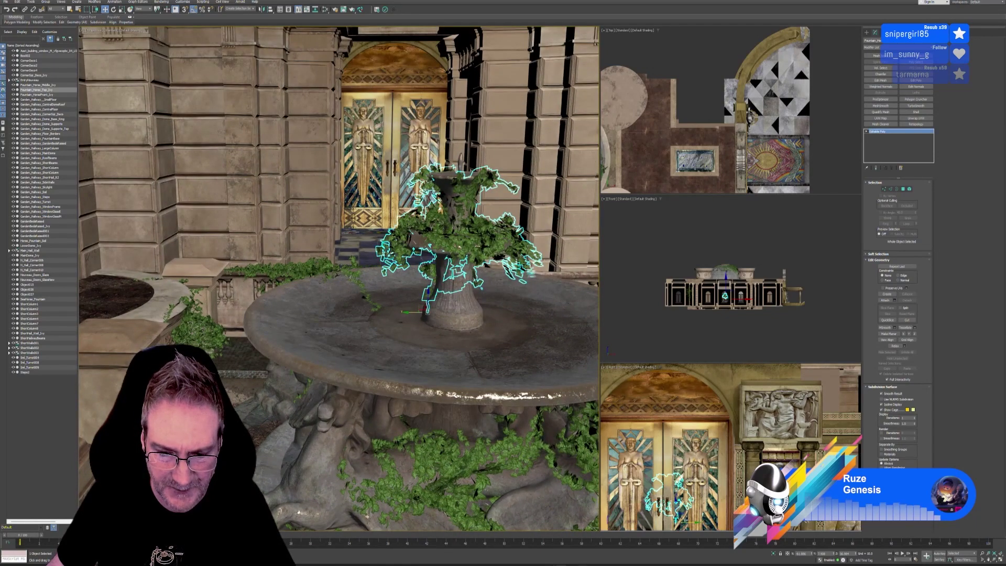
- Return to Unreal Editor and move the ivy over the fountain's central pedestal, with its stem at the base
key(alt+Tab)
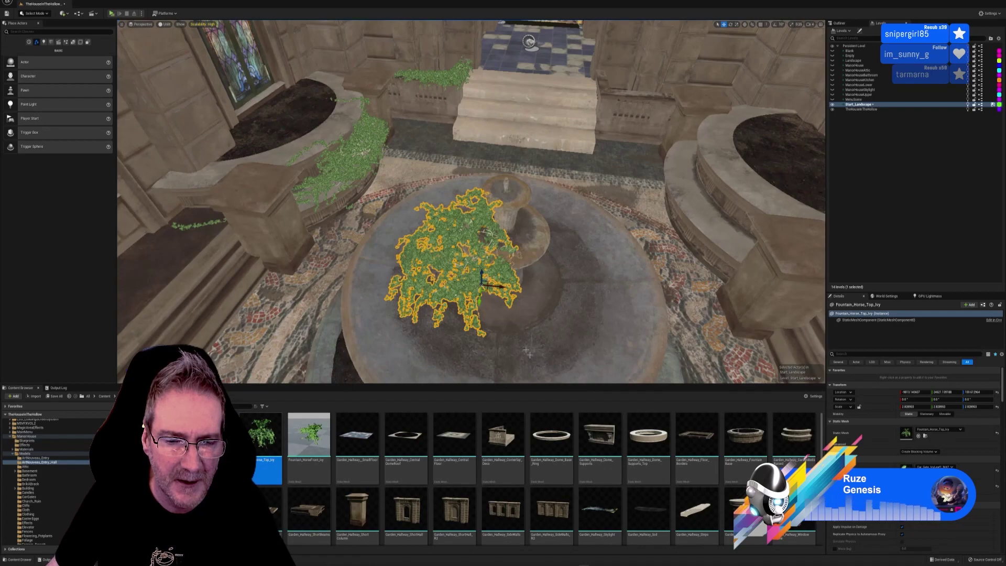
right_drag(529, 362, 545, 281)
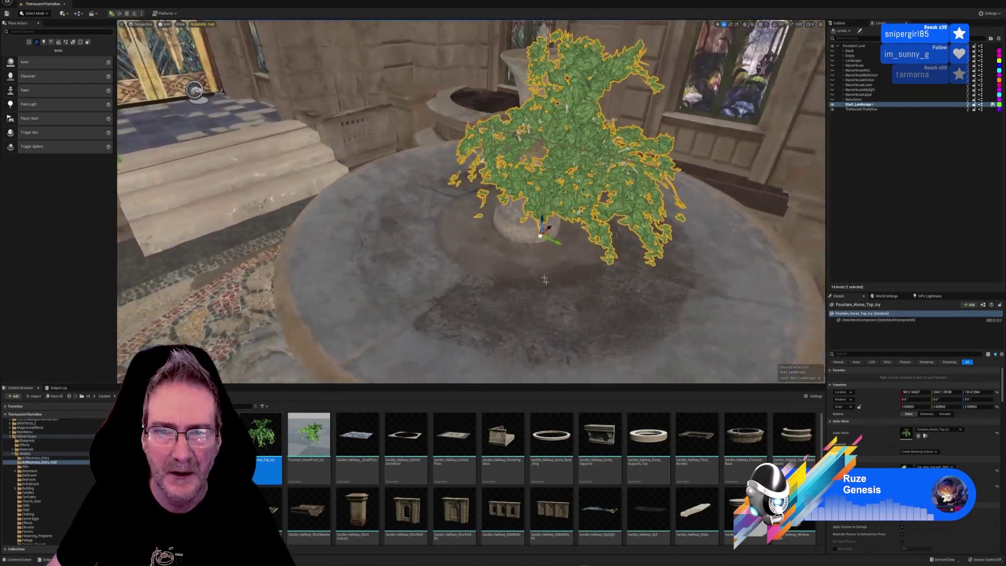
right_drag(554, 242, 608, 244)
right_drag(419, 293, 454, 255)
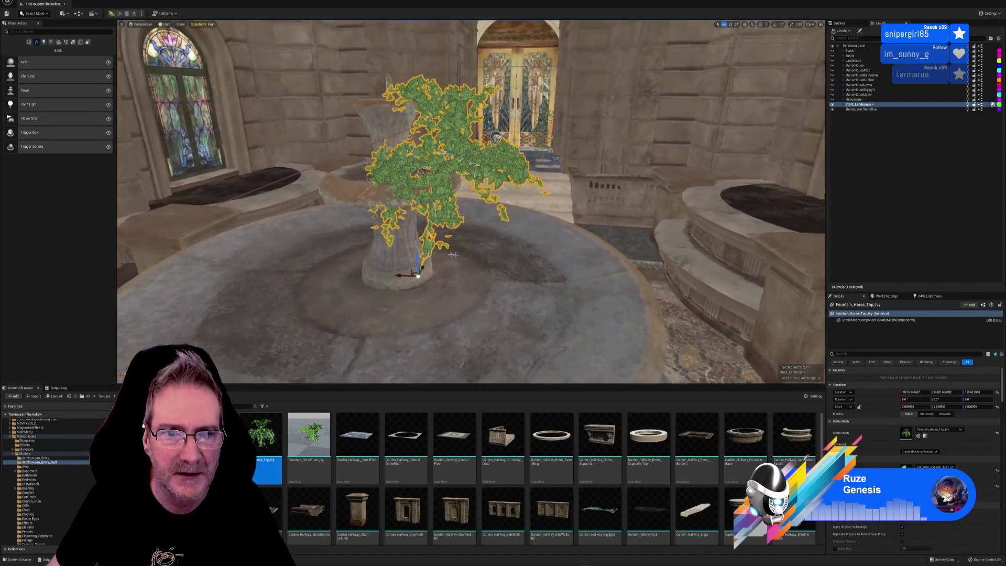
drag(418, 276, 363, 276)
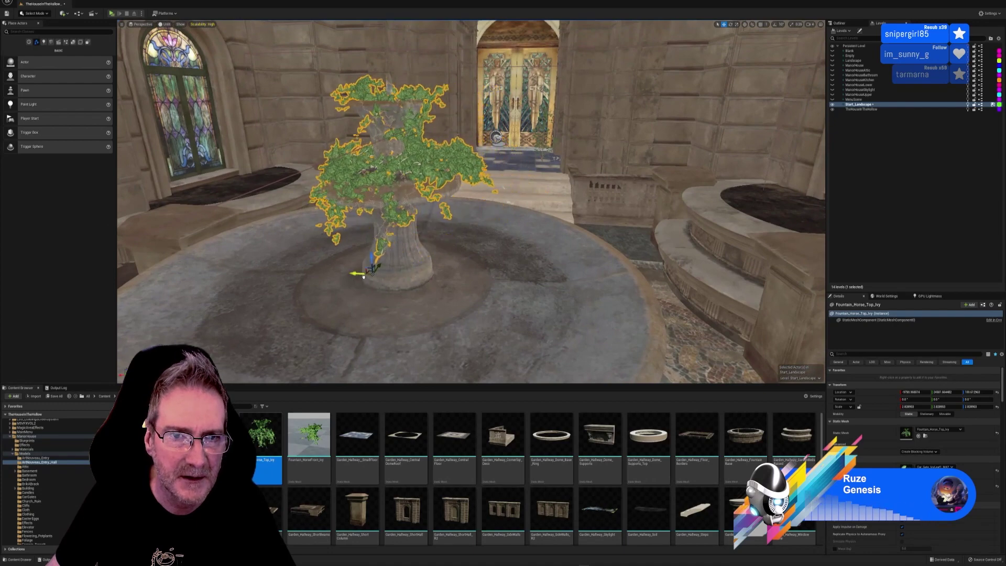
mouse_move(513, 307)
right_down()
mouse_move(472, 303)
mouse_move(513, 307)
right_up()
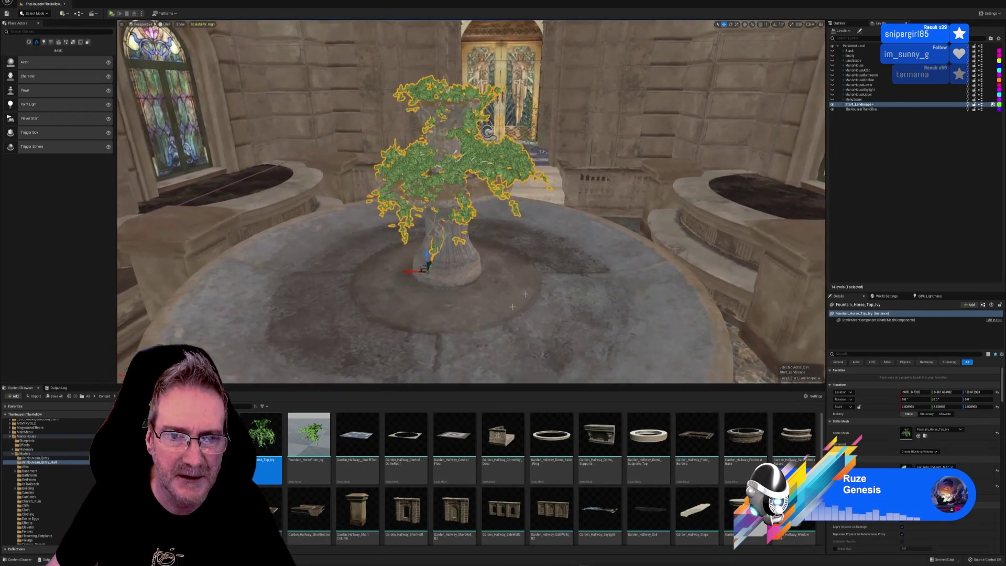
- Rotate the ivy slightly around its vertical axis and shift its stem to the side of the pedestal's base
click(731, 24)
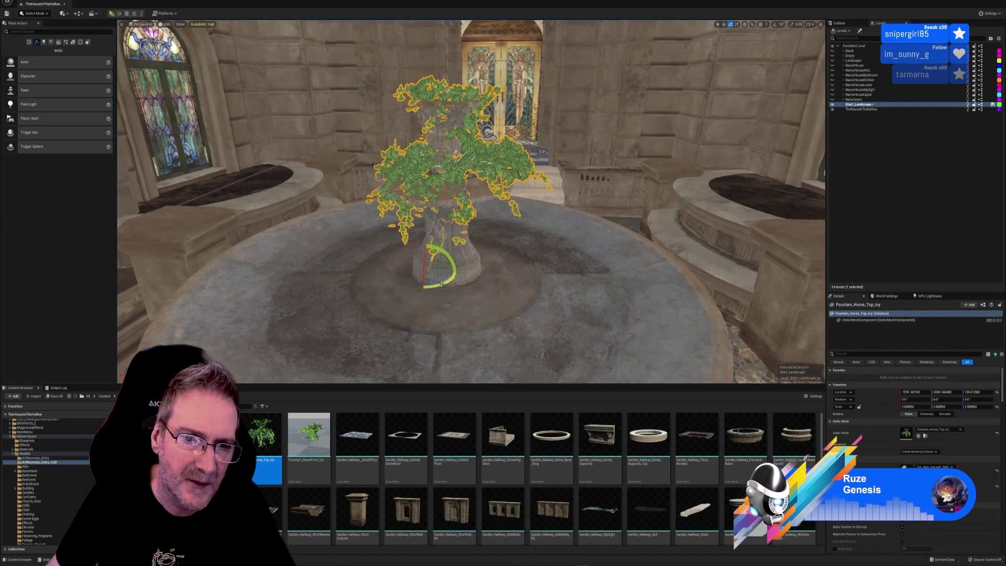
drag(441, 284, 397, 275)
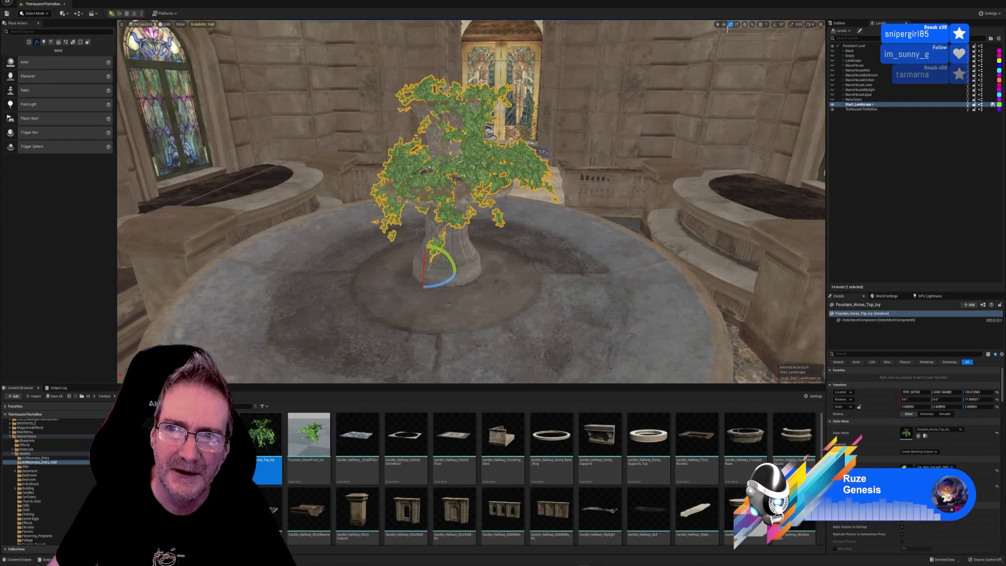
right_drag(716, 35, 786, 78)
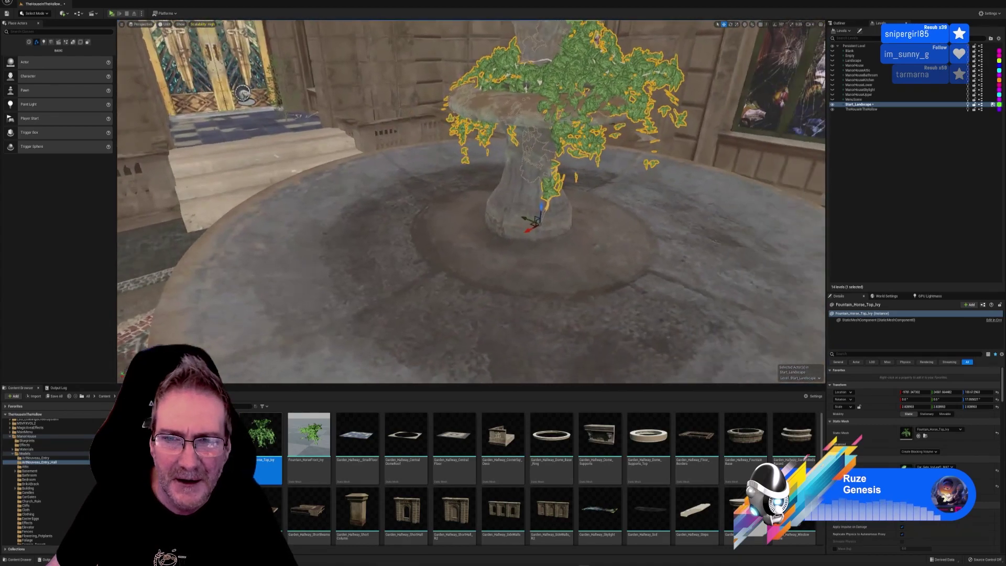
drag(526, 220, 565, 226)
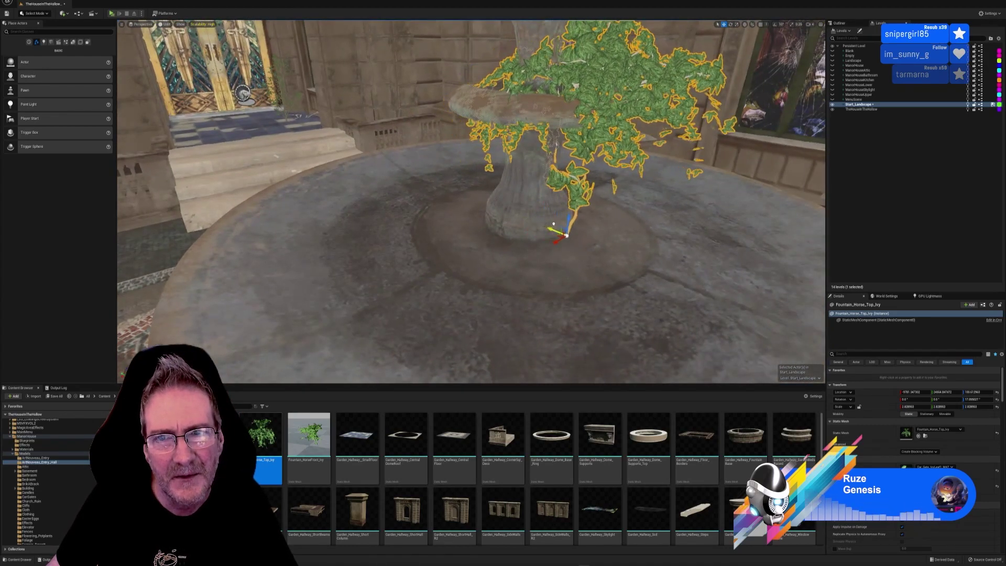
right_drag(565, 226, 513, 201)
alt+drag(555, 204, 570, 290)
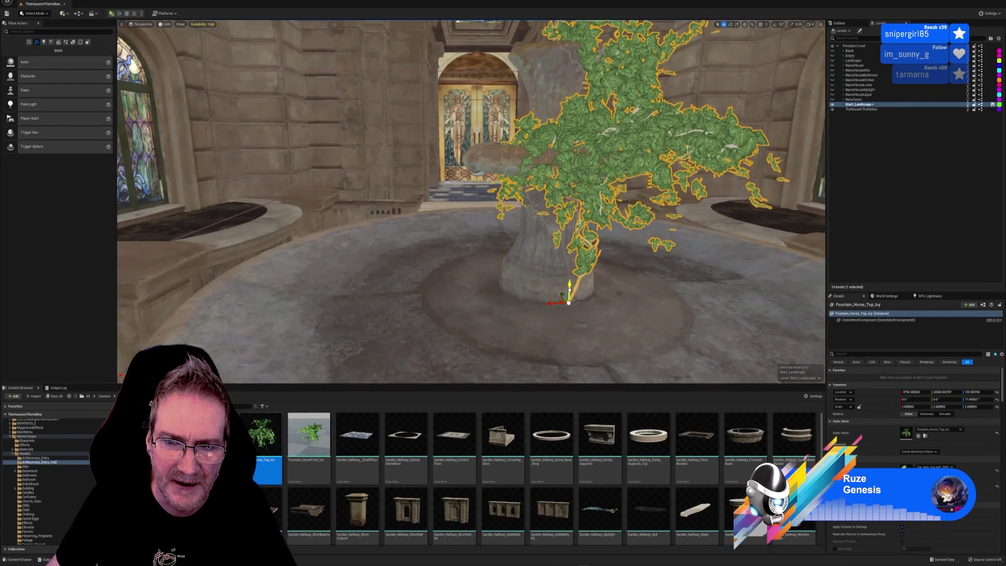
key(f)
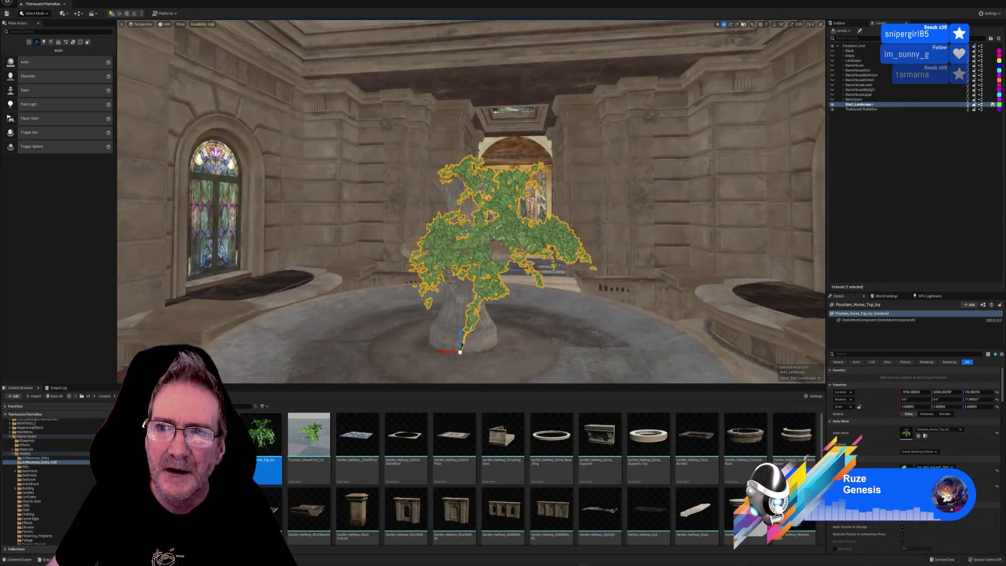
- Rotate the ivy further around its vertical axis and move it so the foliage drapes around the pedestal
click(730, 24)
drag(471, 361, 431, 354)
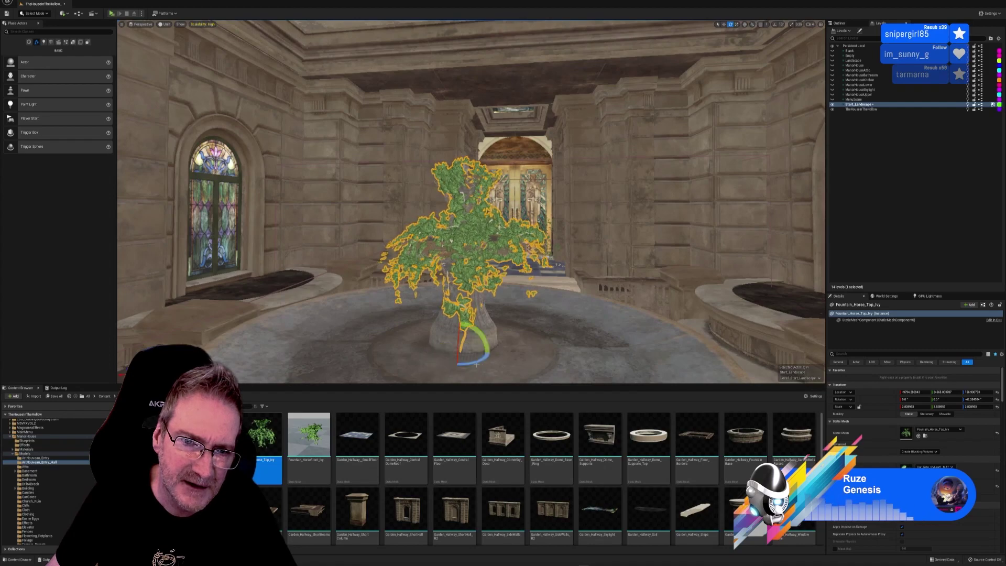
click(723, 24)
key(d)
right_drag(472, 210, 409, 199)
key(w)
alt+drag(587, 254, 605, 253)
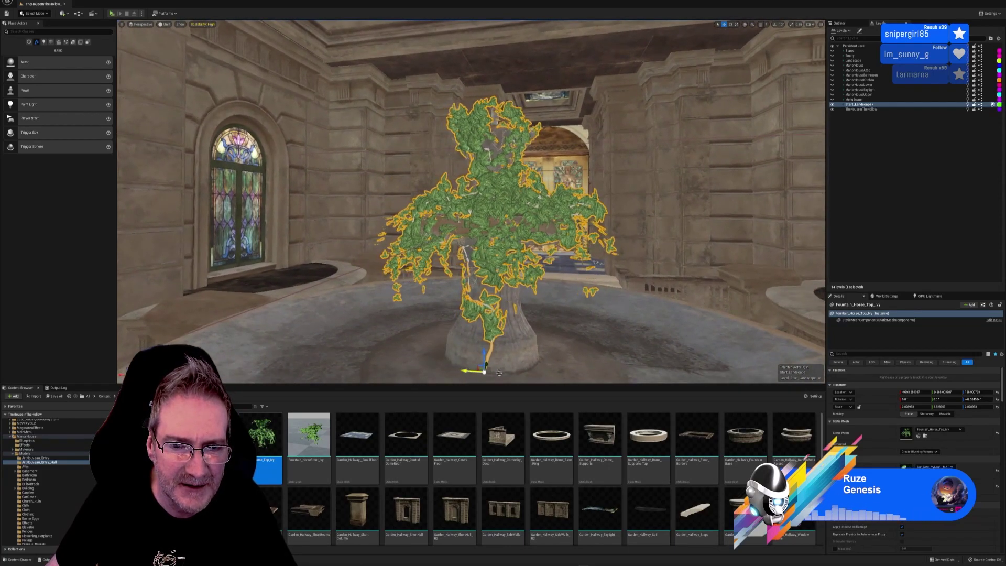
- Fine-tune the ivy's position around the pedestal from several sides and switch to 3ds Max to compare it
right_drag(499, 373, 466, 377)
key(d)
right_drag(541, 345, 456, 339)
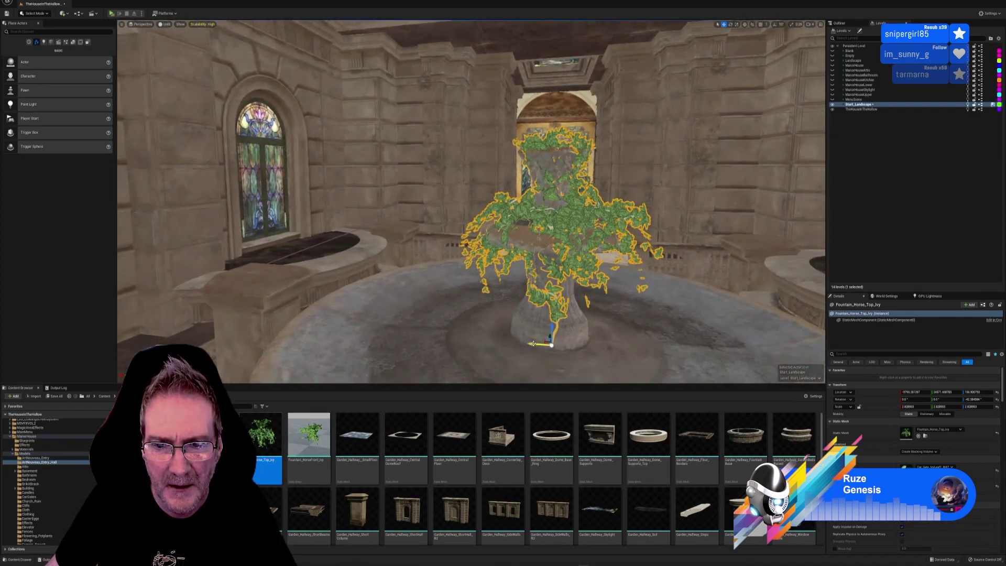
key(d)
right_drag(471, 236, 120, 246)
key(w)
key(d)
key(q)
key(s)
key(d)
key(a)
key(s)
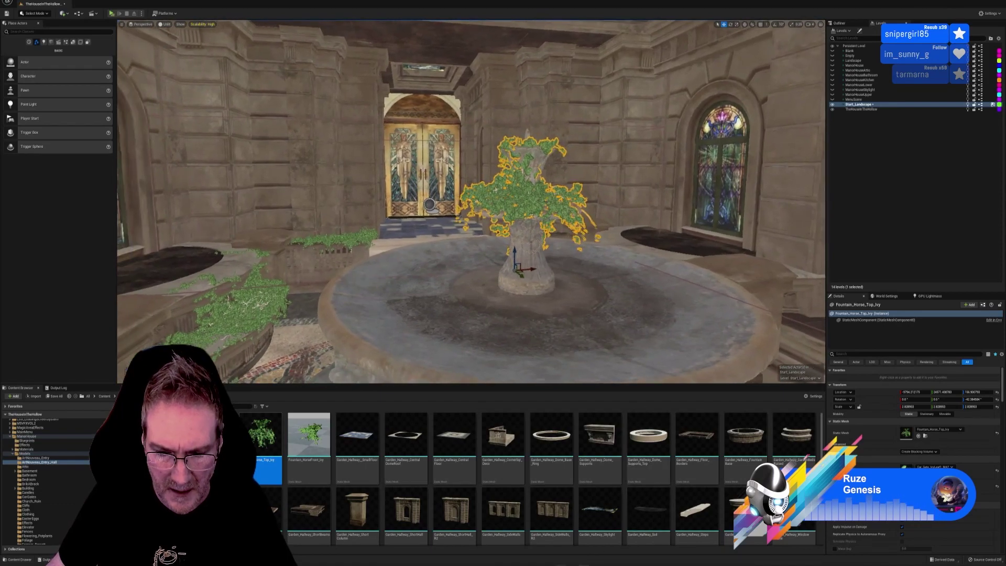
key(alt+Tab)
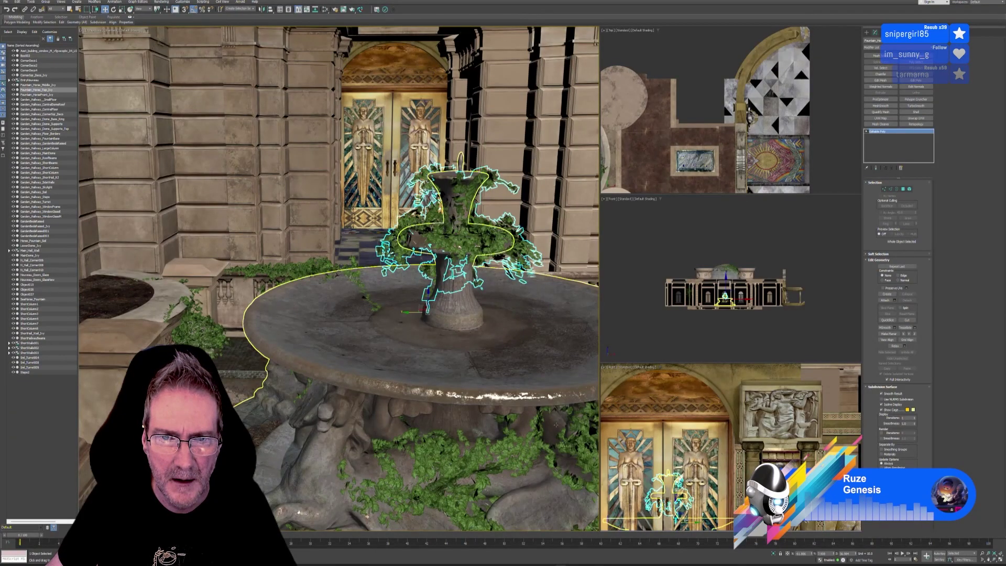
- Return to Unreal Editor and examine how the ivy drapes around the fountain's pedestal, up close and from the front
key(alt+Tab)
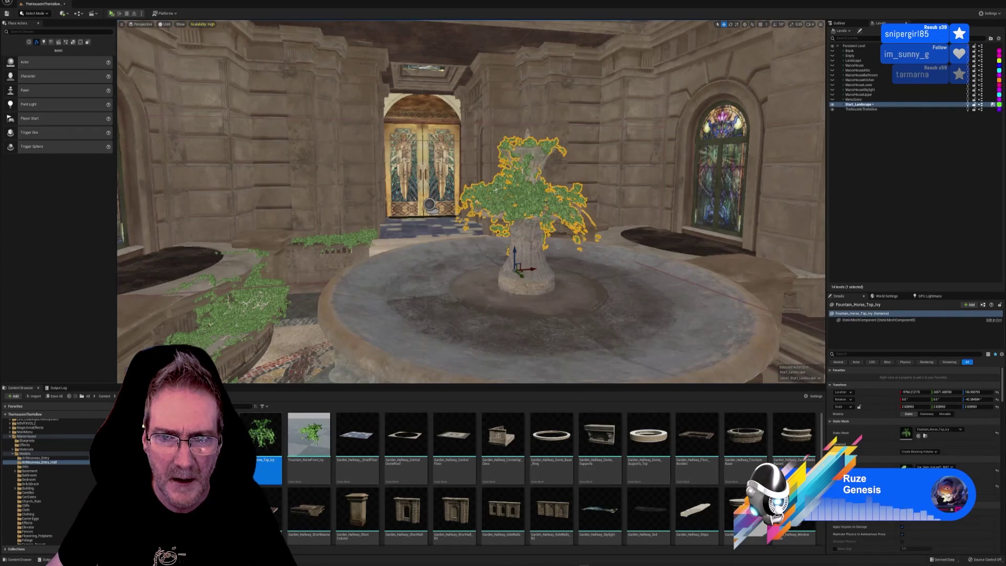
right_drag(609, 291, 587, 278)
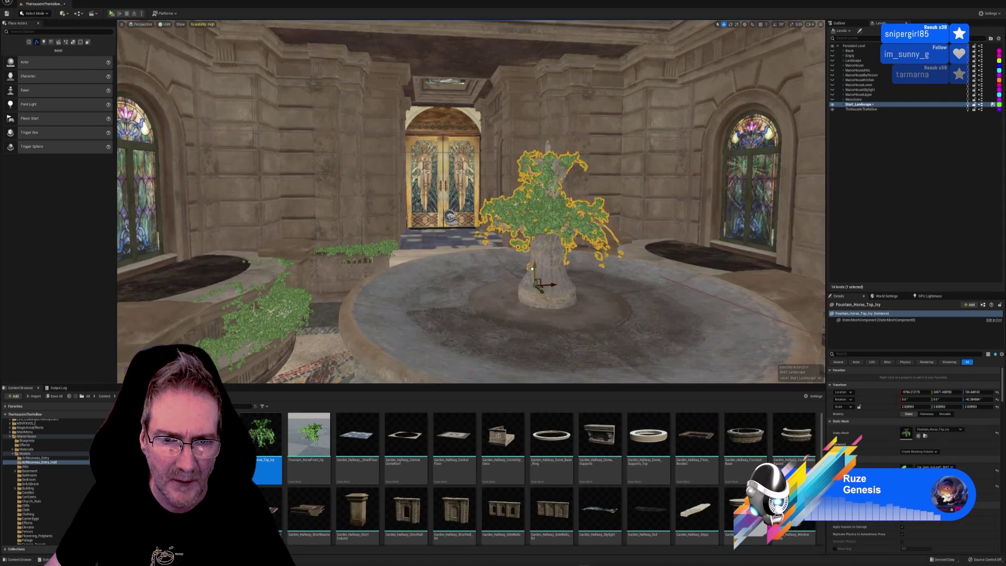
key(Escape)
right_drag(578, 288, 549, 294)
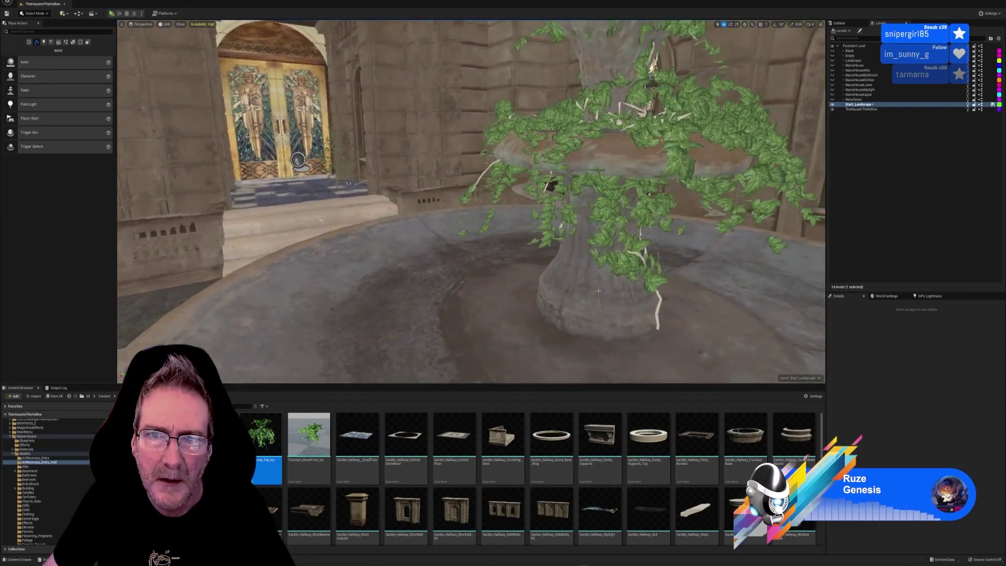
click(559, 147)
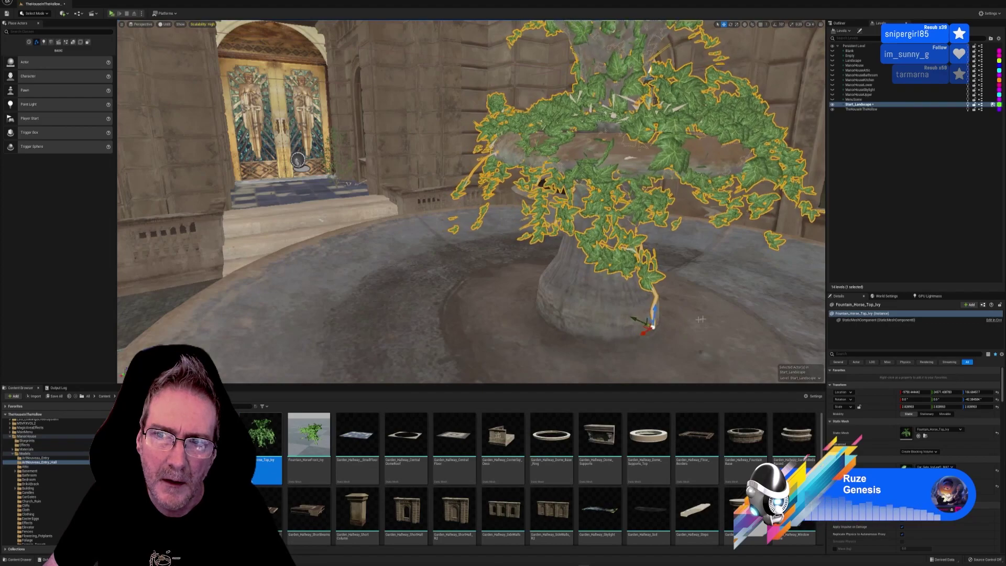
key(d)
right_drag(701, 319, 563, 316)
key(a)
key(a)
key(w)
key(s)
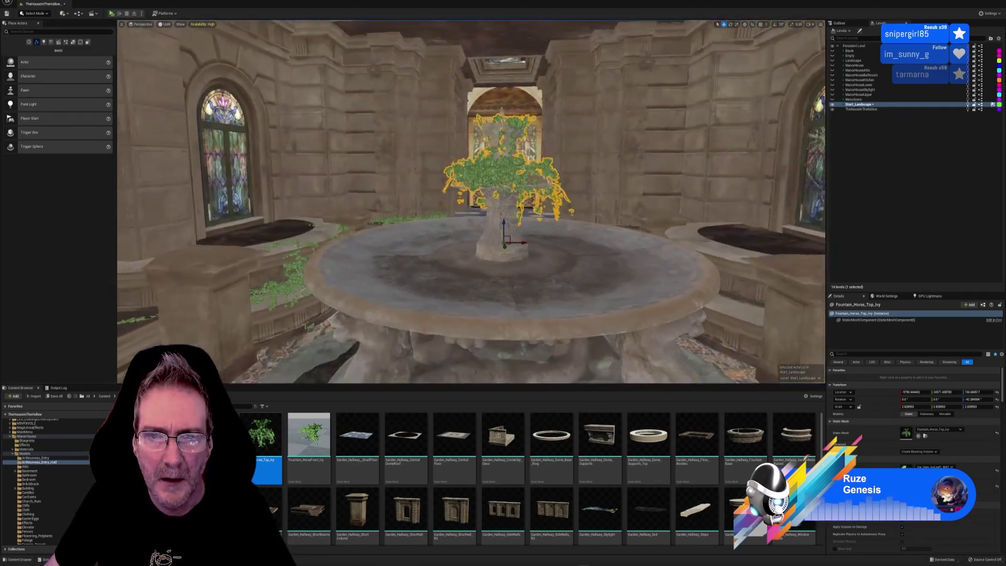
- Deselect the ivy, examine its foliage over the upper bowl and compare it with the 3ds Max scene
right_drag(745, 319, 702, 320)
key(Escape)
key(w)
mouse_move(655, 297)
right_down()
mouse_move(668, 297)
mouse_move(642, 296)
right_up()
key(a)
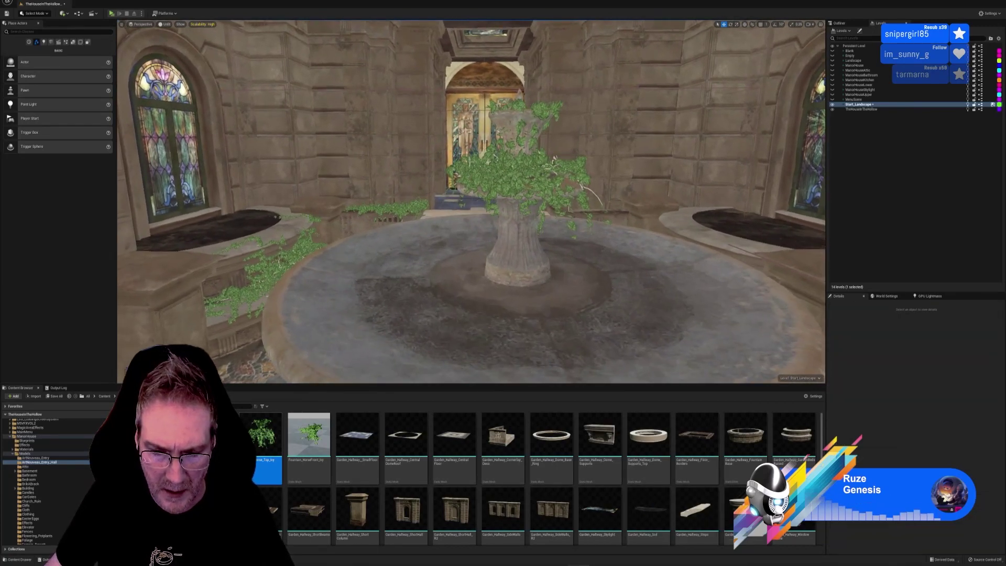
key(alt+Tab)
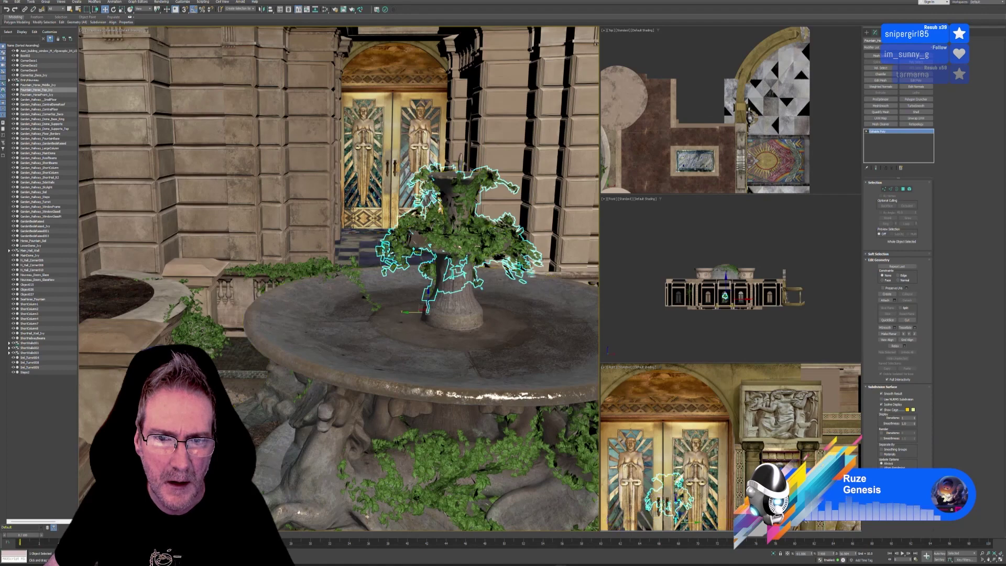
key(alt+Tab)
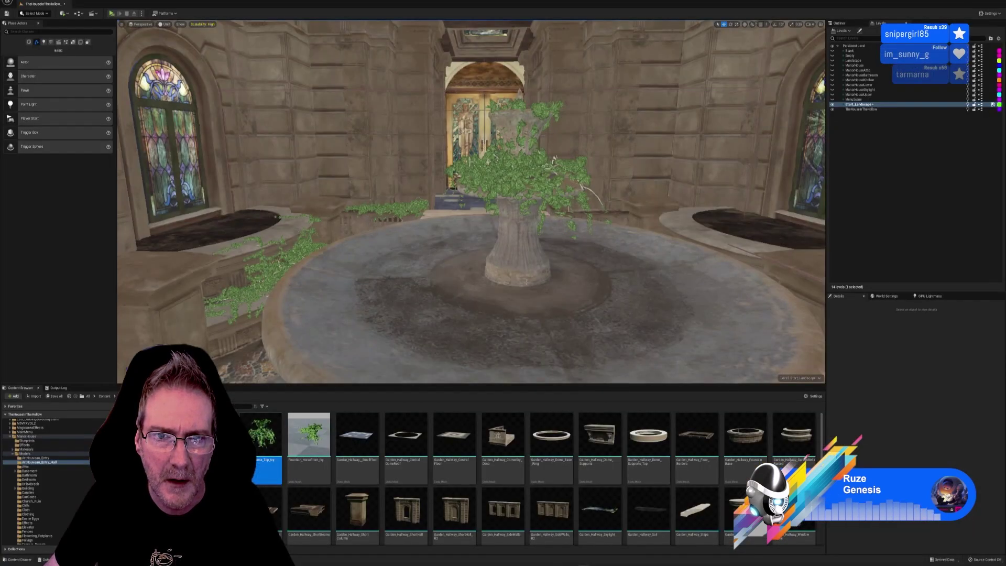
- Rotate the pedestal ivy slightly more around its vertical axis and shift its stem sideways along the pedestal's base
right_drag(471, 201, 435, 202)
click(631, 183)
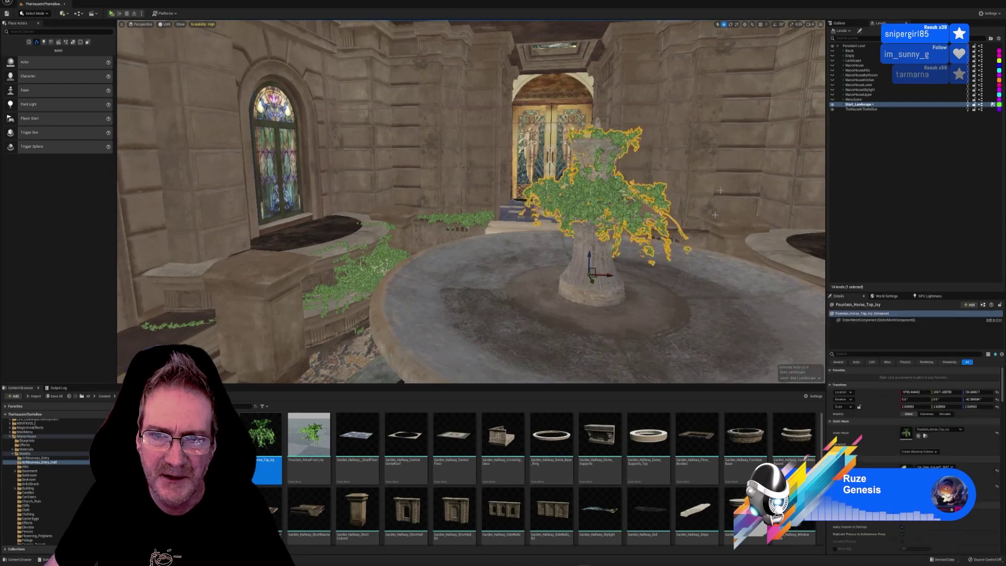
click(730, 24)
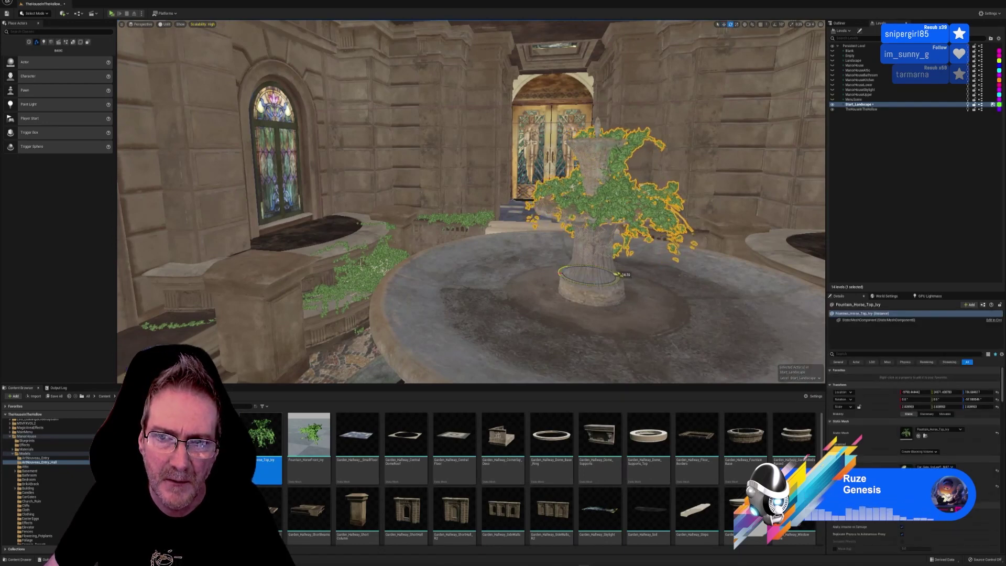
click(724, 24)
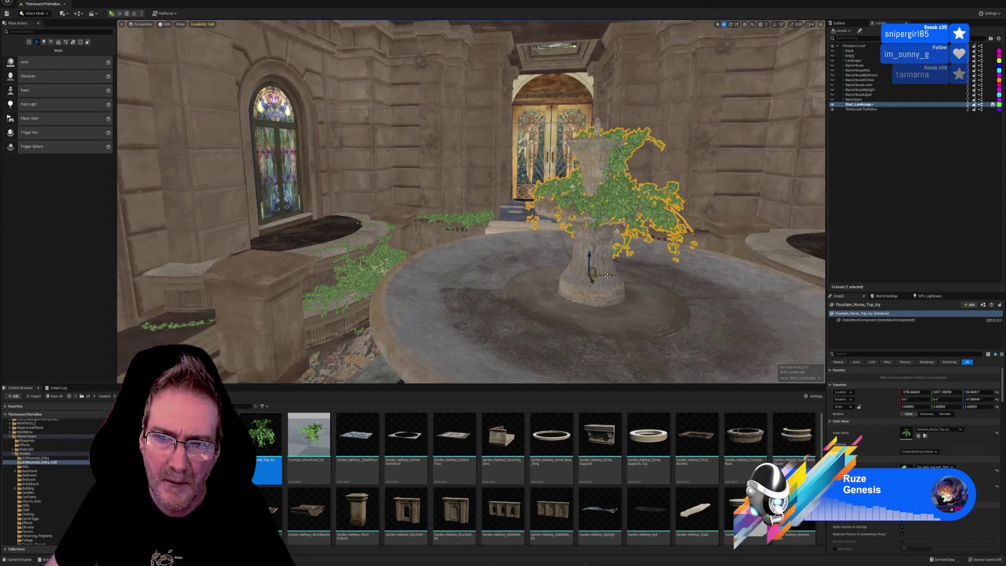
drag(595, 275, 594, 275)
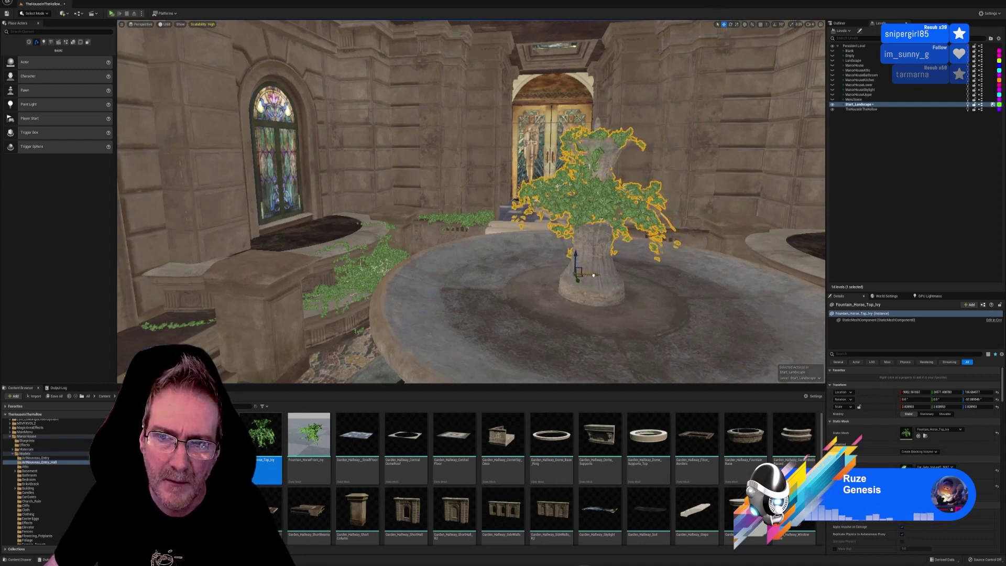
right_drag(593, 275, 571, 267)
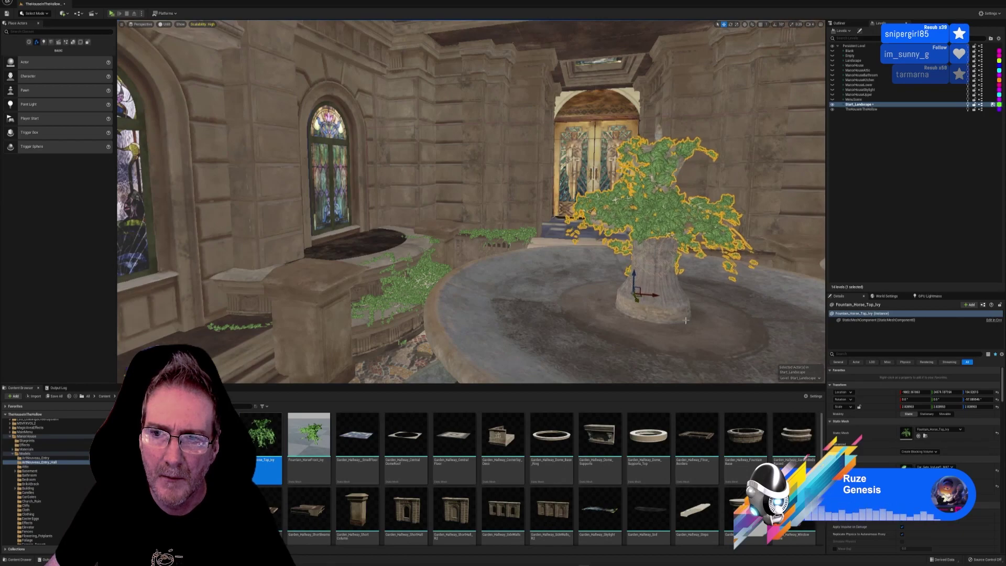
- Check the fit of the pedestal ivy from the side, from above and from in front of the fountain
right_drag(685, 320, 797, 314)
key(Escape)
right_drag(676, 324, 754, 319)
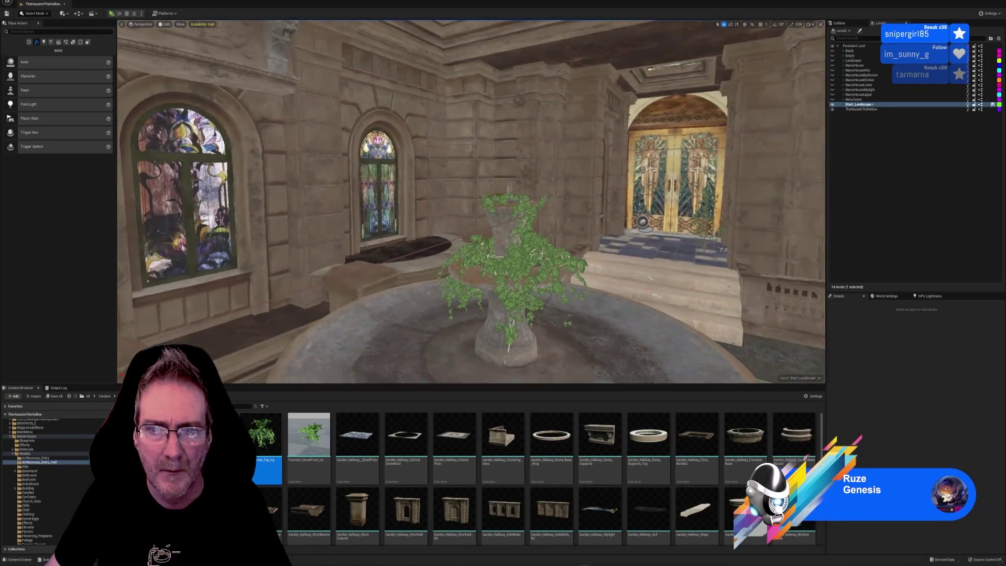
right_drag(723, 250, 589, 207)
click(501, 209)
mouse_move(527, 252)
right_down()
mouse_move(492, 246)
mouse_move(524, 262)
mouse_move(528, 252)
right_up()
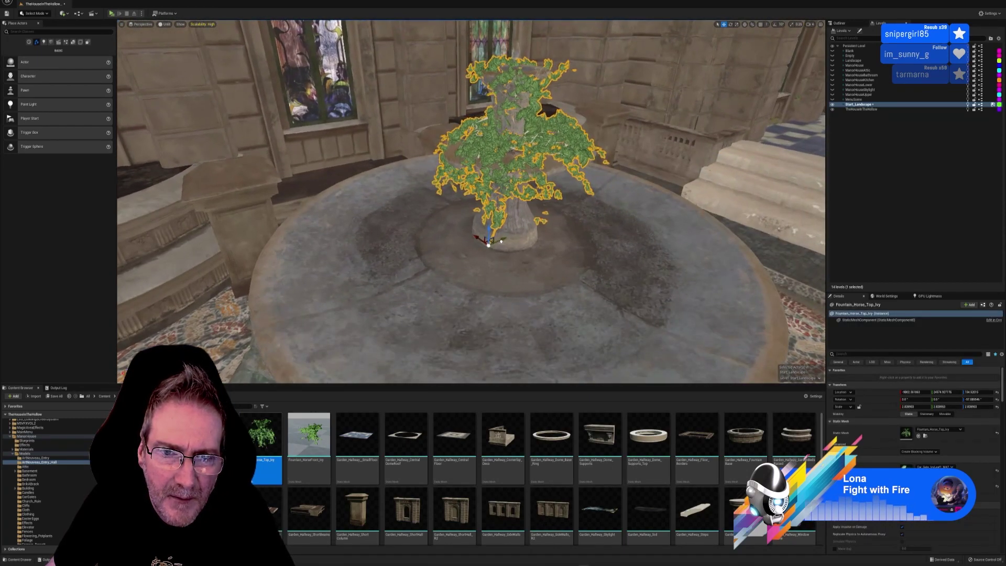
key(Escape)
right_drag(503, 220, 545, 181)
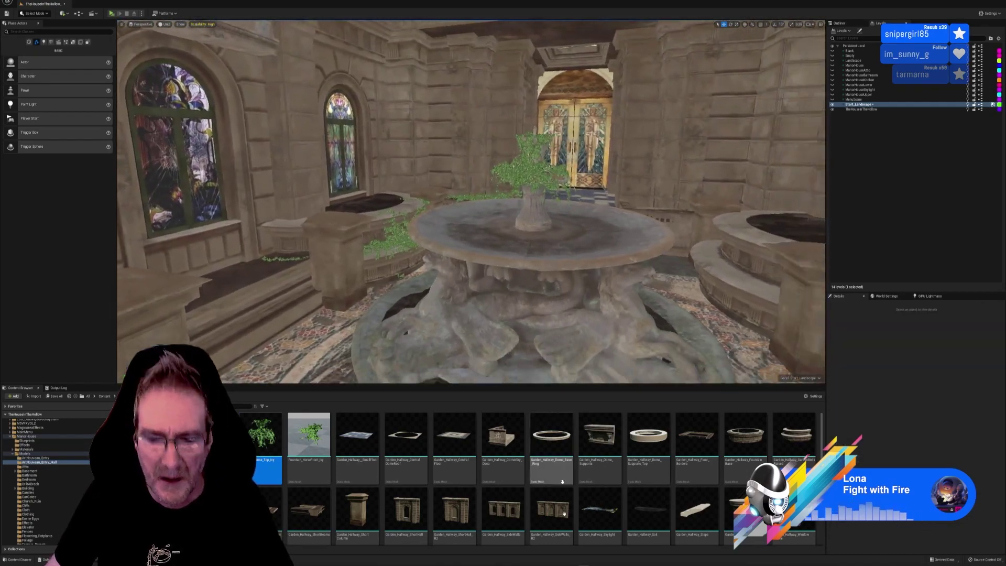
- Switch to 3ds Max, select the ivy on the front seahorse and examine its placement against the fountain
key(alt+Tab)
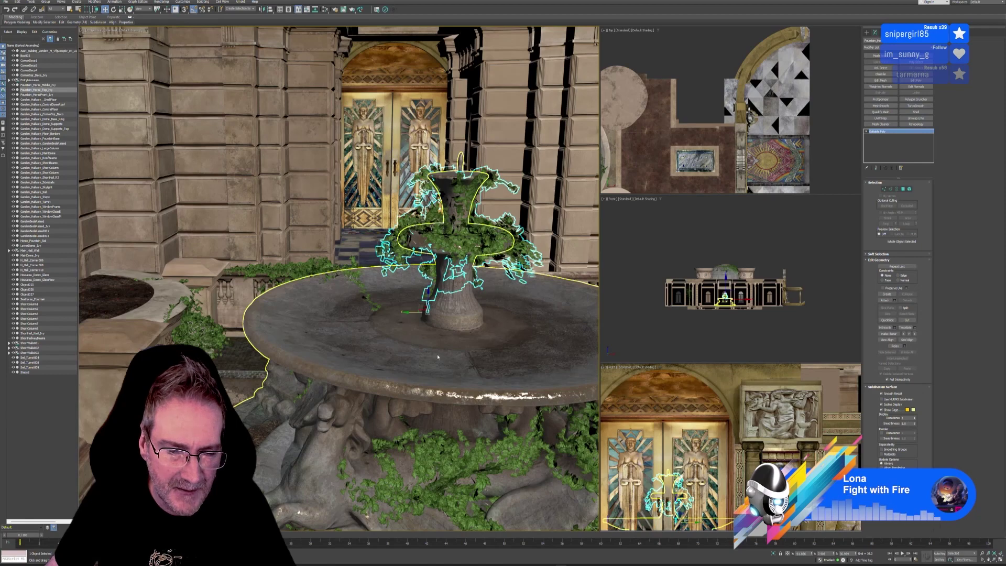
right_click(437, 356)
click(456, 361)
mouse_move(462, 356)
middle_down()
mouse_move(476, 361)
mouse_move(460, 351)
mouse_move(413, 231)
mouse_move(558, 252)
mouse_move(578, 266)
middle_up()
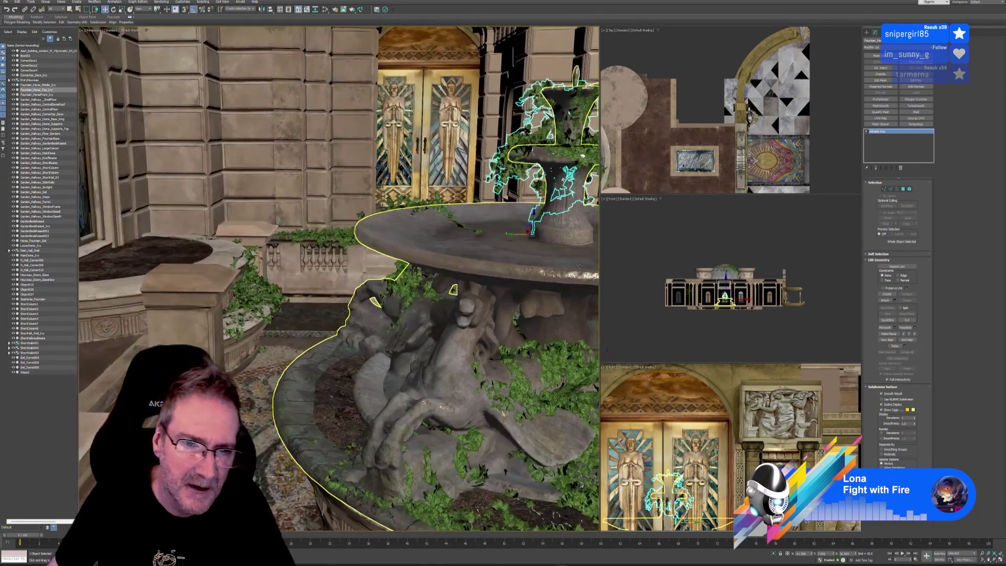
click(408, 285)
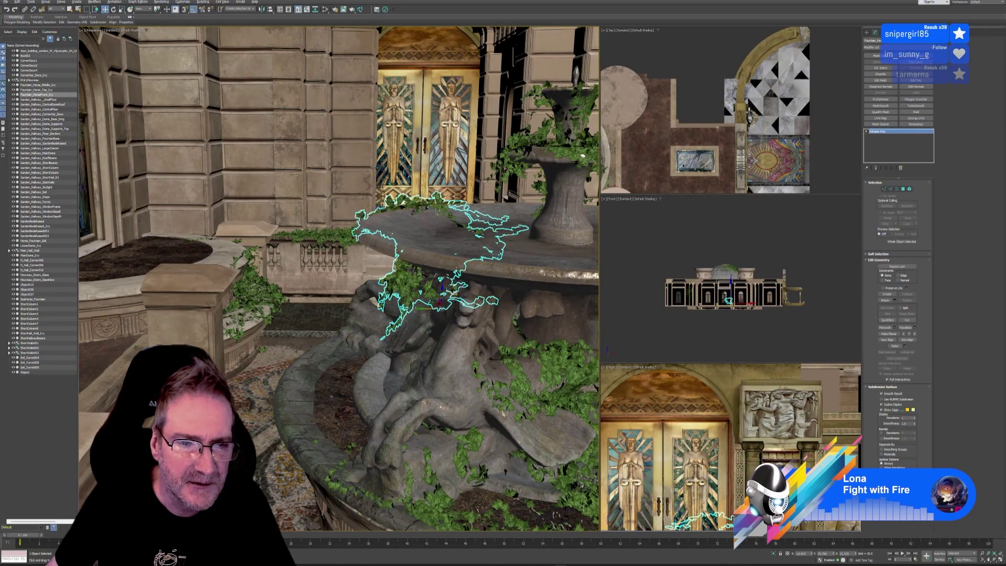
alt+middle_drag(403, 324, 529, 427)
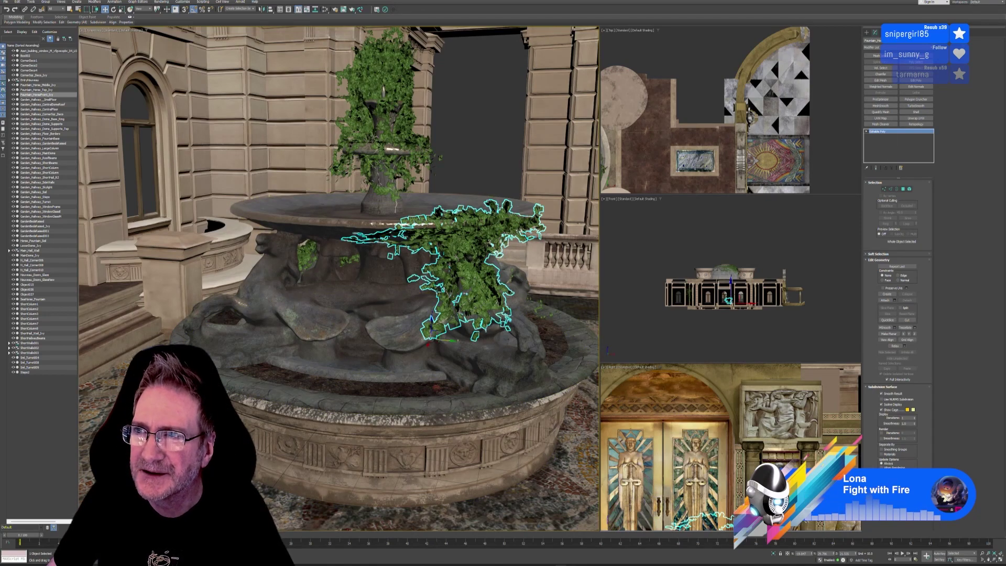
- Return to Unreal Editor and place the Fountain_HorseFront_Ivy mesh on the front rim of the fountain's lower basin
key(alt+Tab)
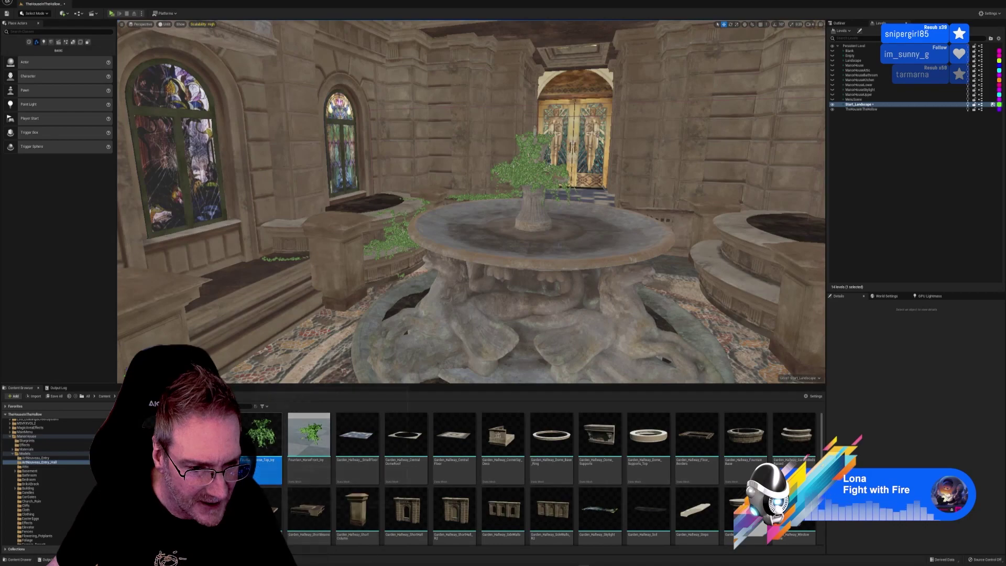
right_drag(338, 314, 441, 345)
key(w)
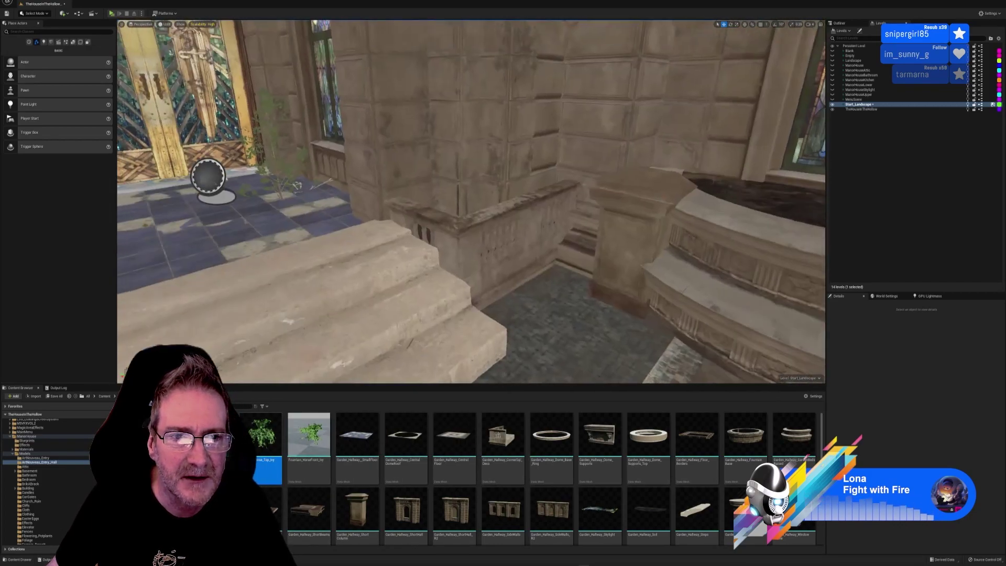
right_drag(482, 236, 405, 288)
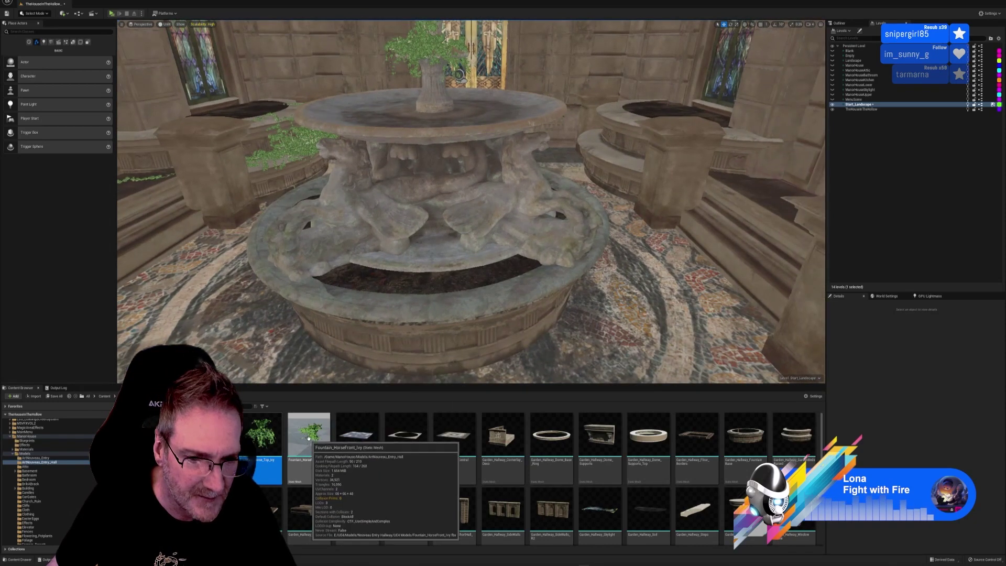
drag(309, 435, 512, 311)
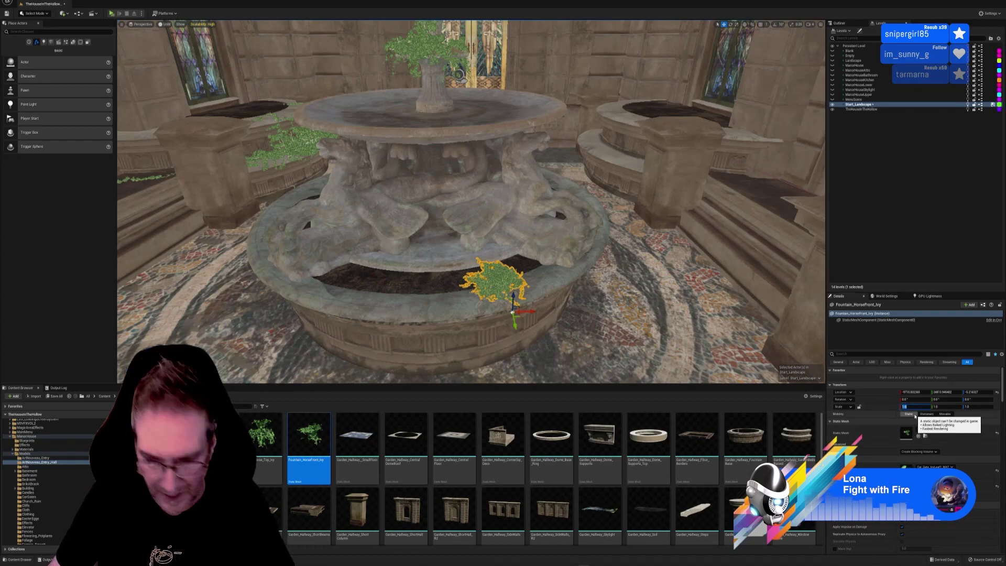
- Scale the front seahorse ivy up equally on all three axes, using the same factor as the pedestal ivy
drag(910, 407, 949, 407)
key(Tab)
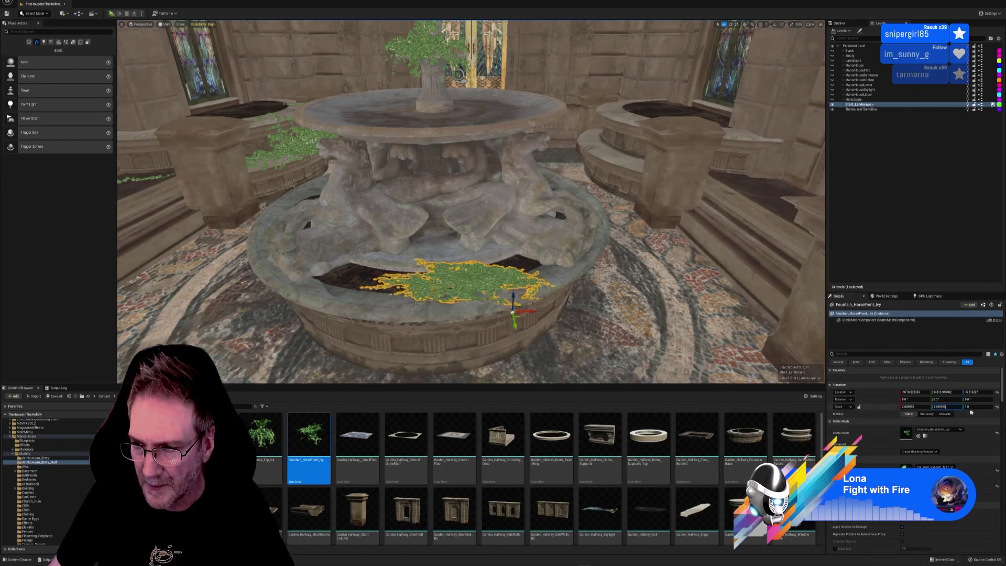
key(Return)
key(Return)
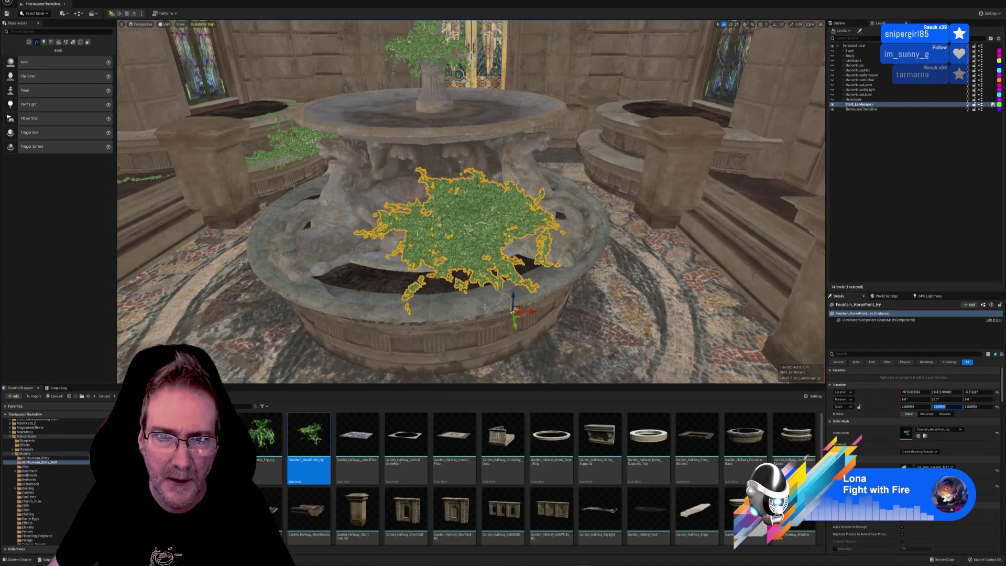
- Raise the front seahorse ivy and move it beside the seahorse at the edge of the lower basin
drag(514, 302, 512, 272)
right_drag(513, 272, 534, 300)
drag(498, 329, 520, 348)
right_drag(520, 348, 553, 332)
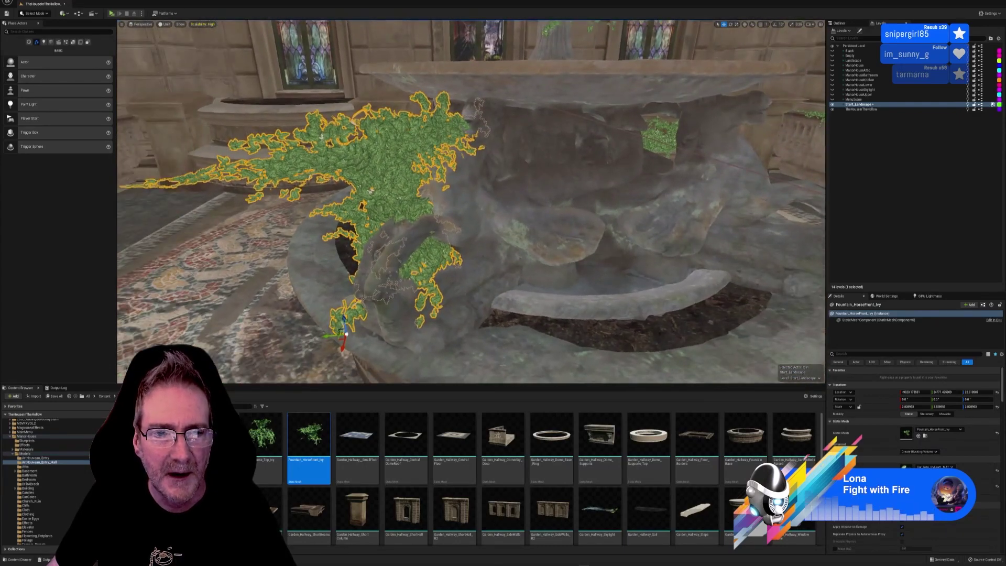
- Rotate the front seahorse ivy around its vertical axis so its foliage faces along the fountain's side
click(730, 24)
drag(358, 349, 314, 343)
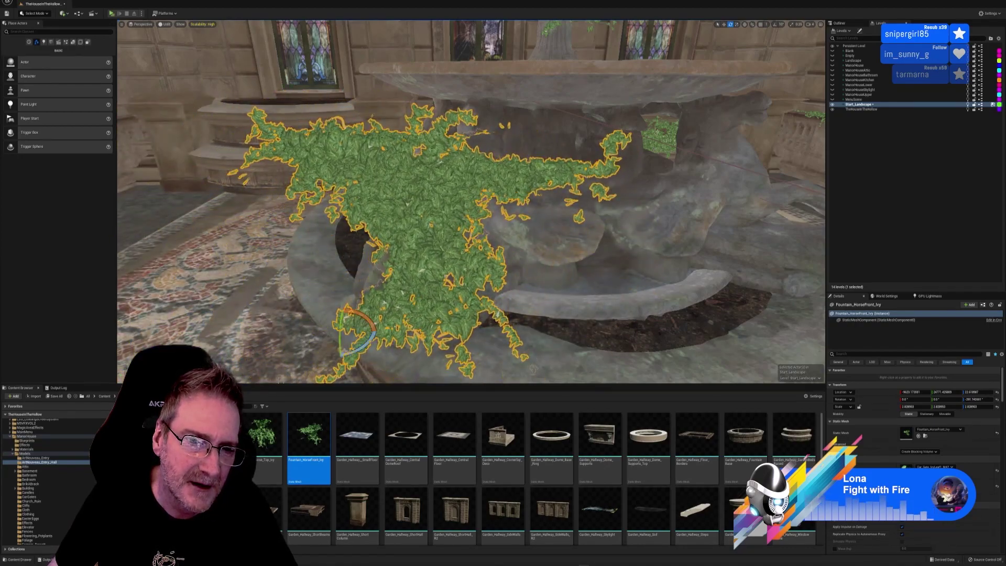
right_drag(315, 344, 251, 345)
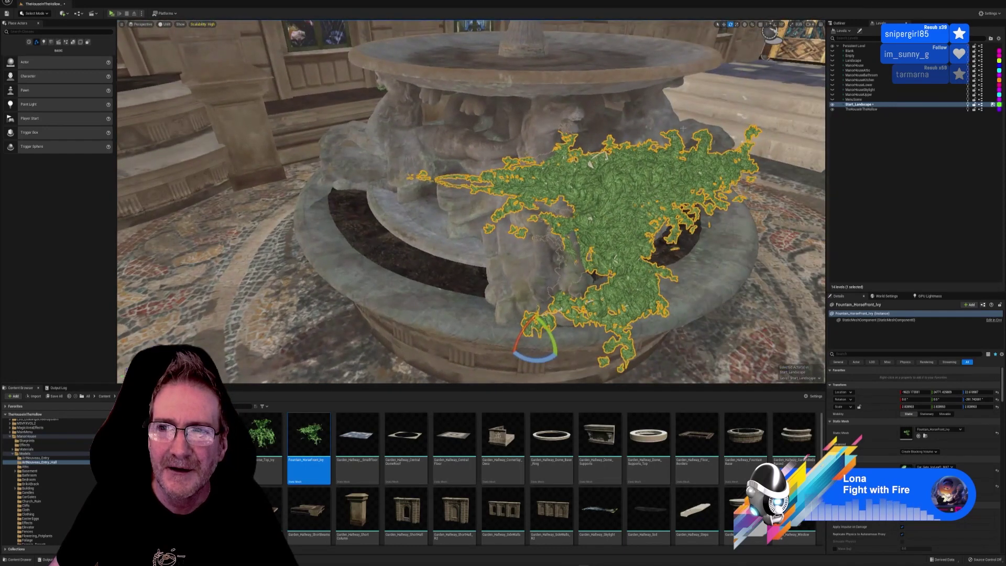
- Move the front seahorse ivy inward and upward so its stem rests on the seahorse and the foliage nears the large bowl
click(723, 24)
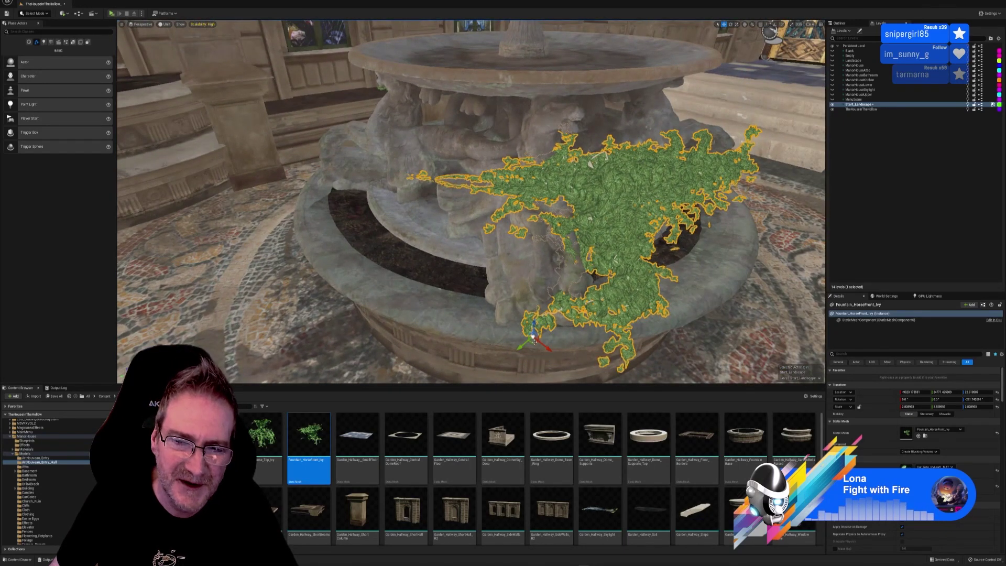
drag(532, 344, 470, 337)
right_drag(503, 210, 469, 197)
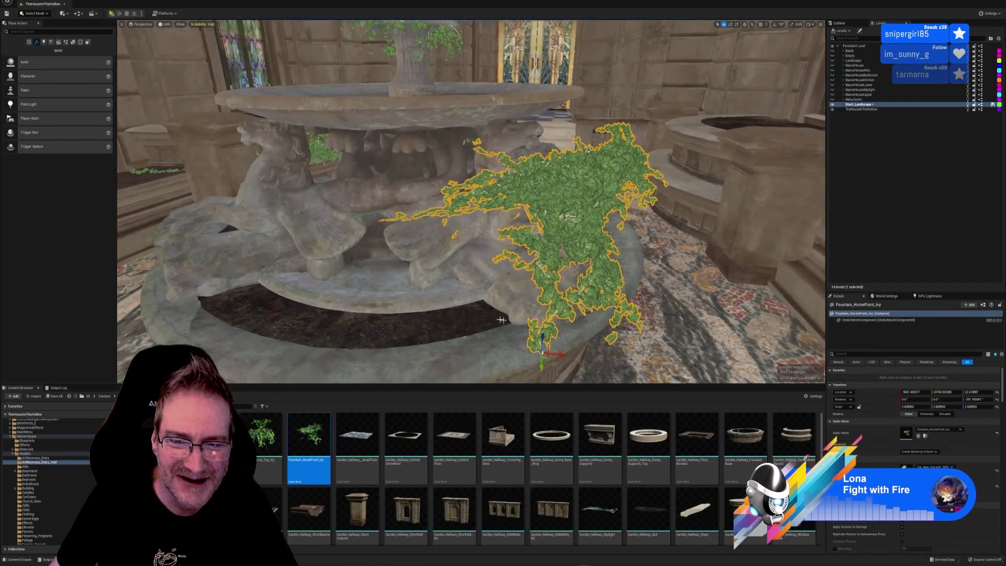
drag(543, 337, 503, 282)
right_drag(502, 282, 537, 286)
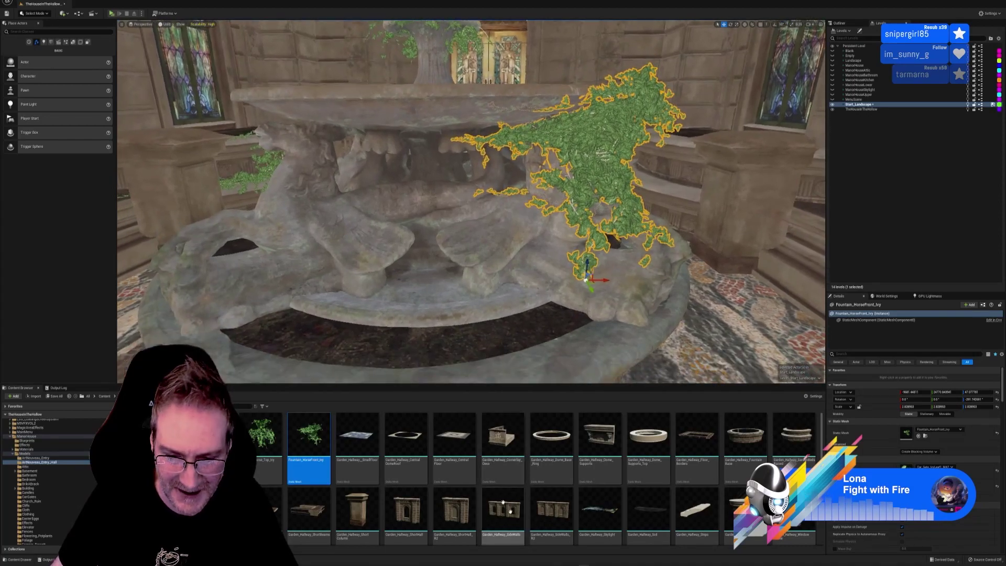
- Compare the seahorse ivy's stem position with the 3ds Max scene from a lower angle and return to Unreal Editor
key(alt+Tab)
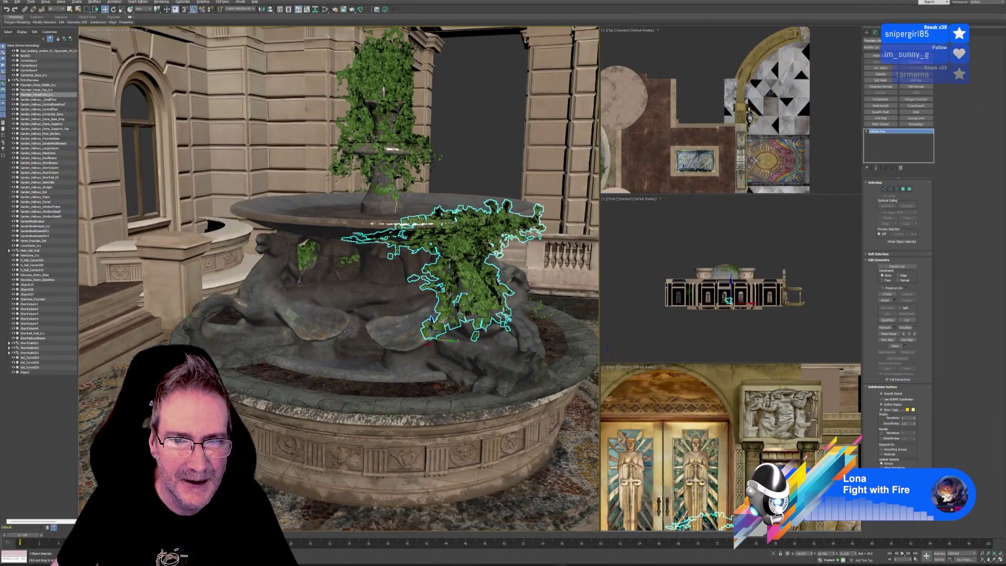
alt+middle_drag(500, 434, 450, 379)
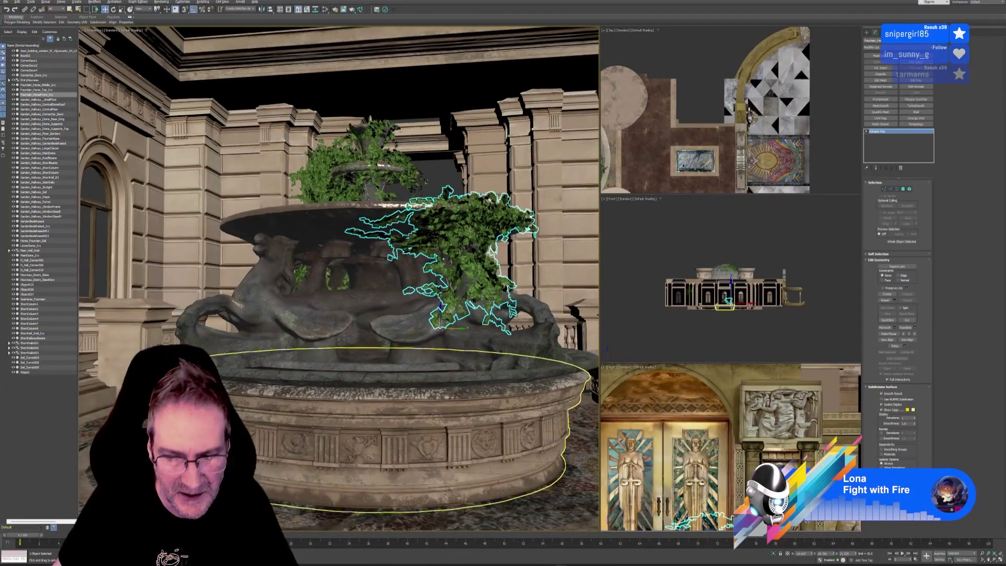
key(alt+Tab)
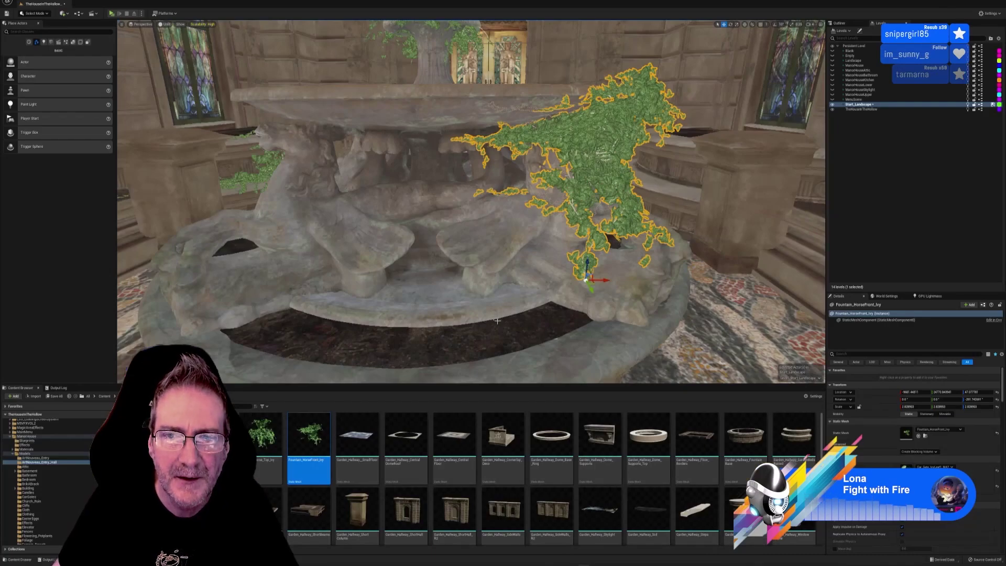
- Move the front seahorse ivy inward and lower it so its foliage sits beneath the large bowl's rim
right_drag(498, 321, 463, 279)
drag(314, 324, 332, 324)
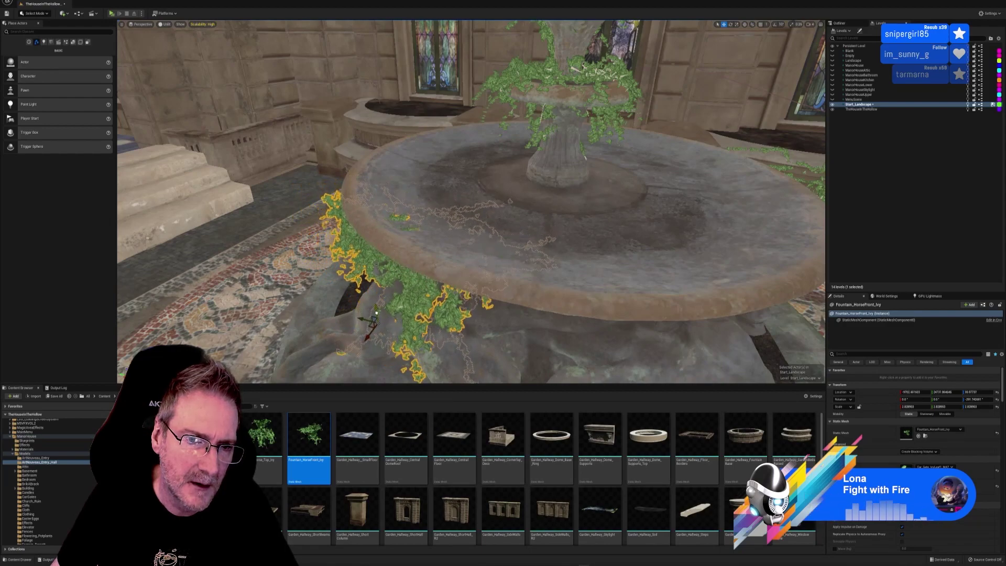
mouse_move(377, 318)
right_down()
mouse_move(430, 320)
mouse_move(346, 299)
mouse_move(420, 294)
mouse_move(340, 286)
mouse_move(424, 288)
mouse_move(346, 286)
mouse_move(398, 293)
mouse_move(362, 289)
mouse_move(377, 318)
mouse_move(544, 93)
right_up()
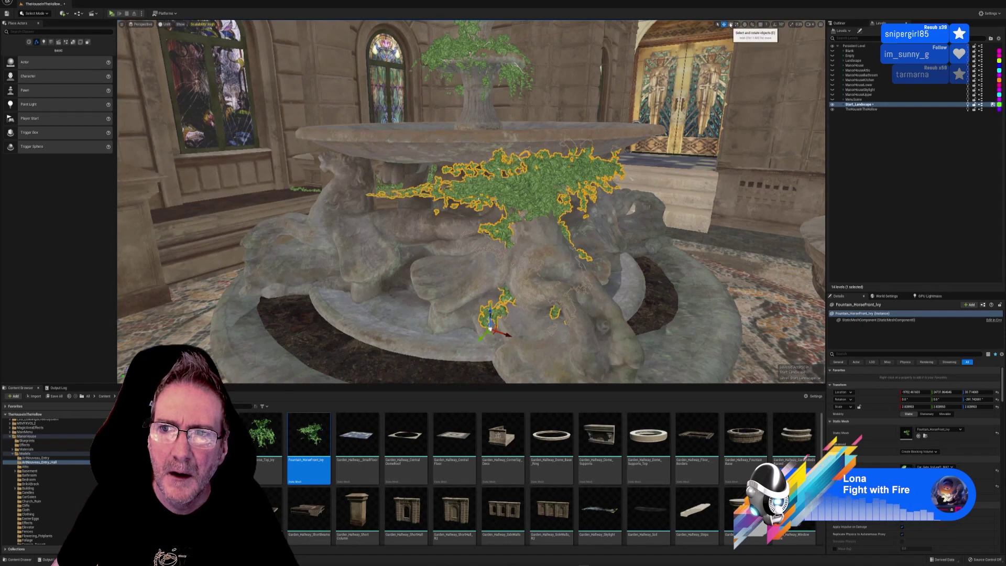
- Rotate the front seahorse ivy slightly around its vertical axis so its foliage follows the seahorse and bowl
click(731, 24)
mouse_move(503, 348)
mouse_down()
mouse_move(513, 343)
mouse_move(499, 346)
mouse_up()
right_drag(471, 202, 555, 197)
alt+drag(225, 112, 356, 125)
drag(645, 273, 646, 280)
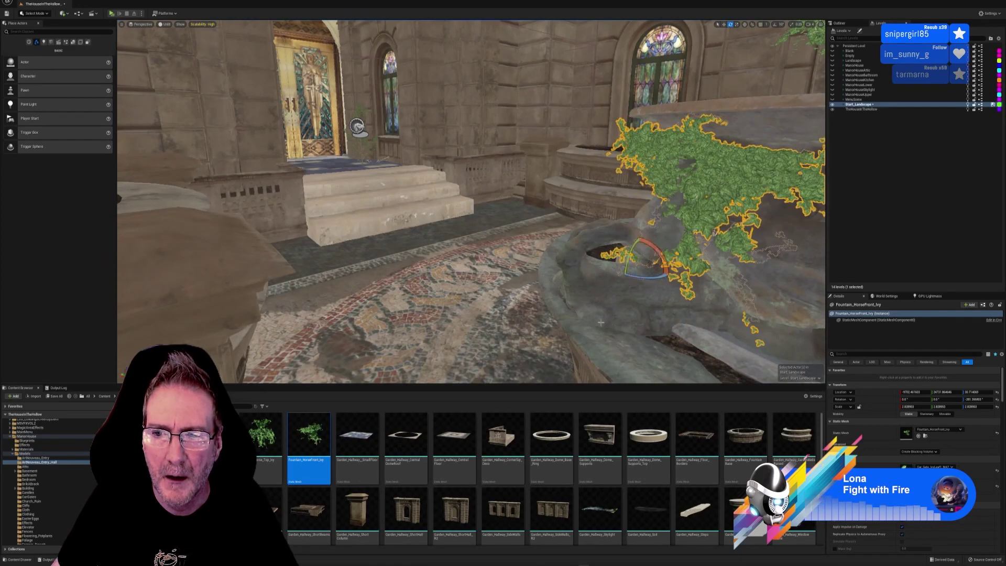
right_drag(601, 323, 670, 346)
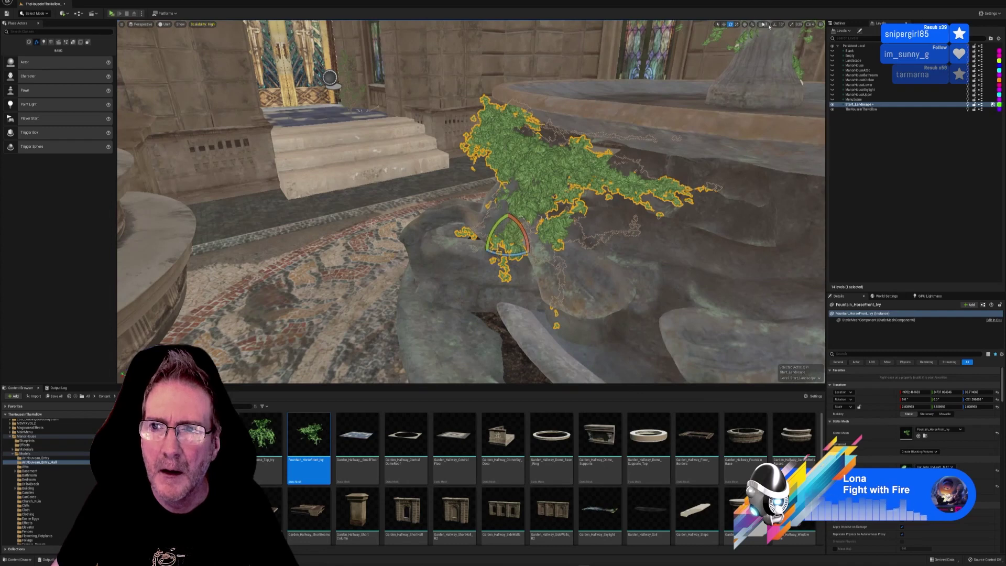
- Shift the front seahorse ivy horizontally beside the seahorse, checking its stem position against the 3ds Max scene
click(724, 25)
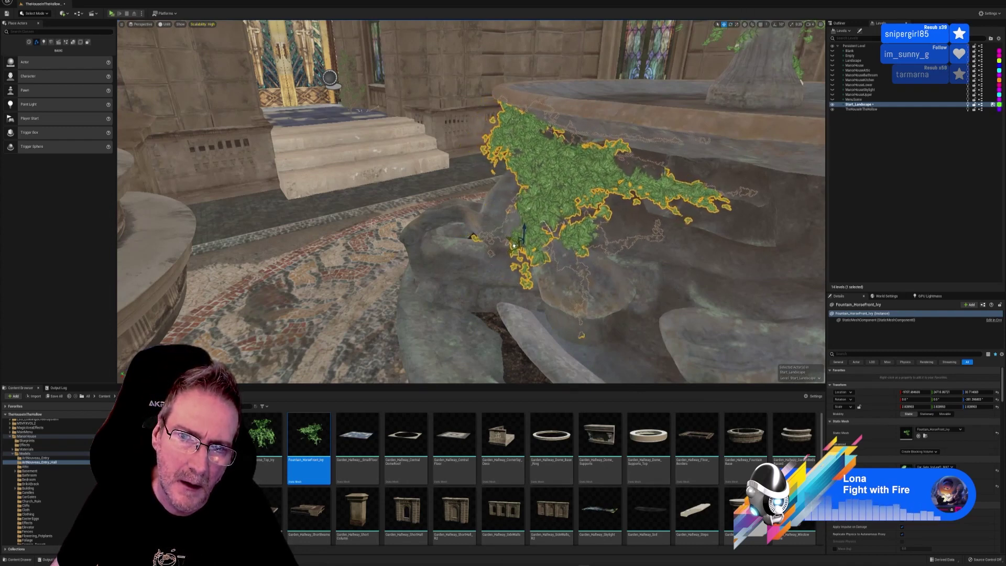
right_drag(516, 244, 560, 220)
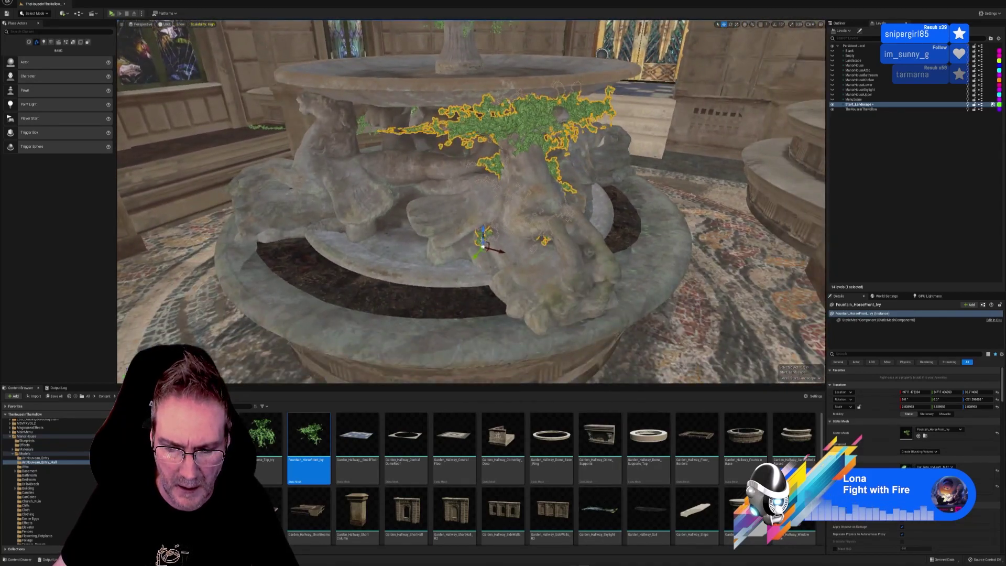
key(alt+Tab)
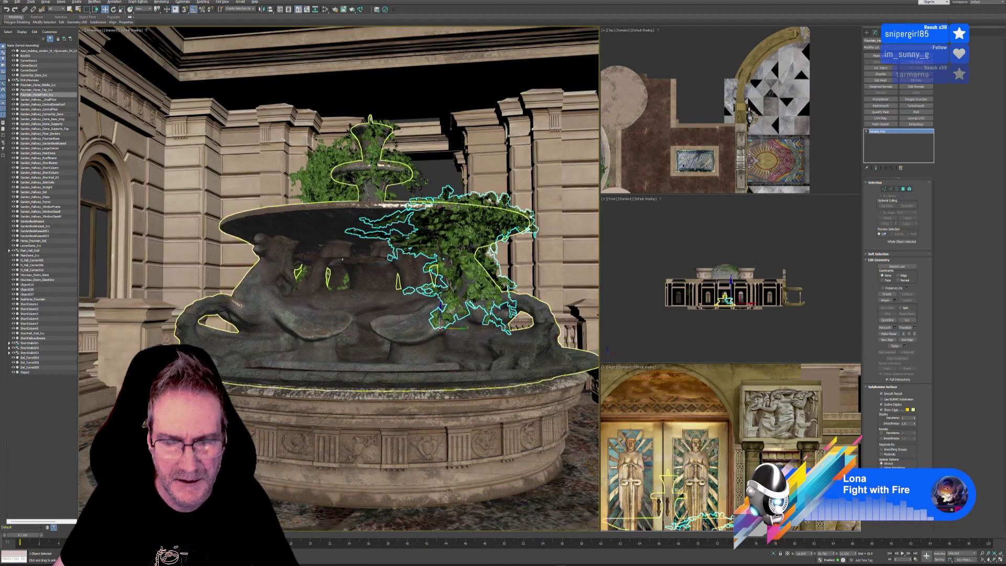
key(alt+Tab)
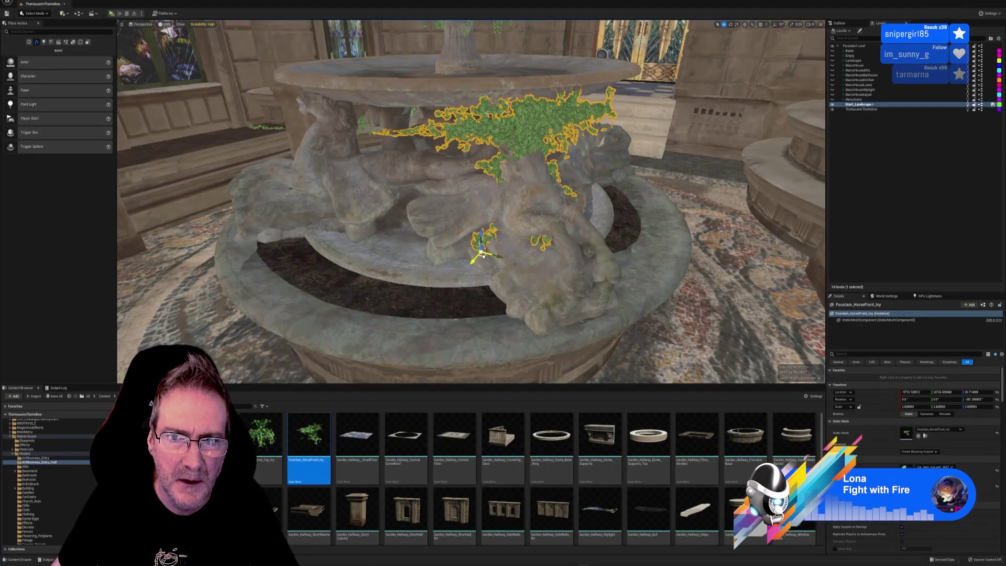
- Rotate the front seahorse ivy around its vertical axis and raise it so more foliage covers the seahorse's neck
click(730, 24)
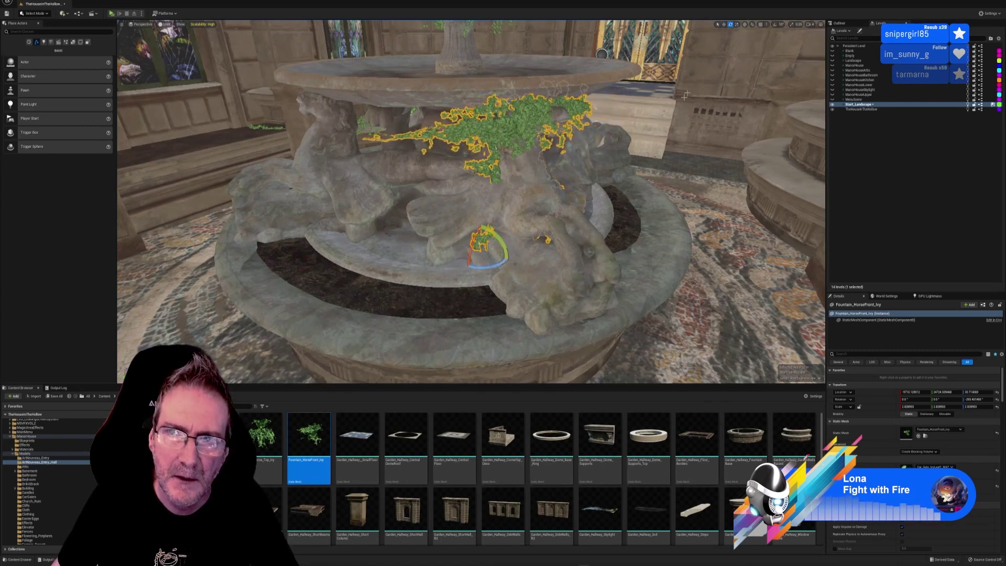
click(723, 25)
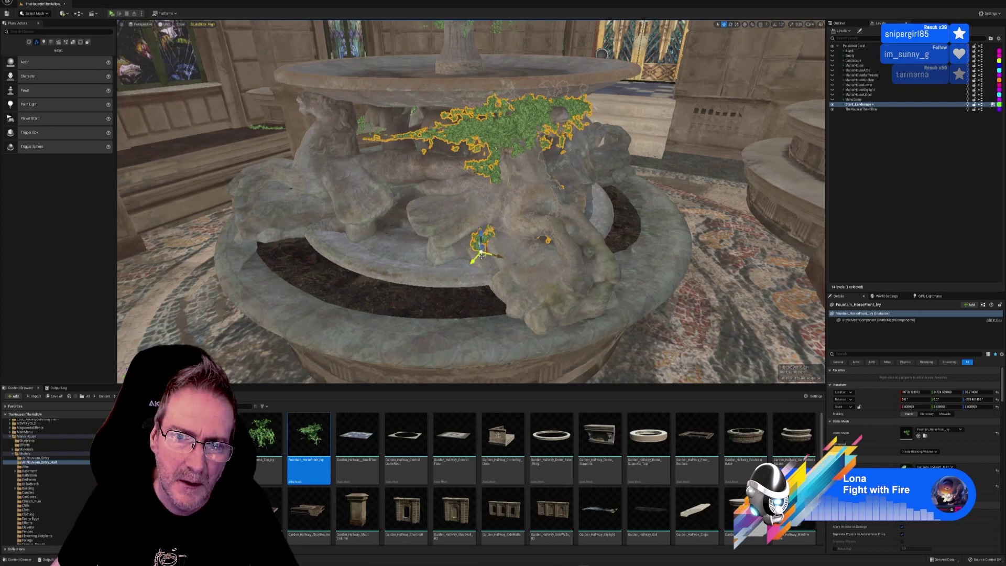
mouse_move(488, 272)
mouse_down()
mouse_move(500, 291)
mouse_move(491, 283)
mouse_up()
right_drag(491, 283, 523, 278)
drag(465, 317, 464, 290)
right_drag(472, 303, 506, 298)
drag(464, 326, 400, 266)
right_drag(466, 310, 648, 158)
- Turn the front seahorse ivy further around its vertical axis and shift it sideways so its foliage spreads over the seahorse
click(731, 25)
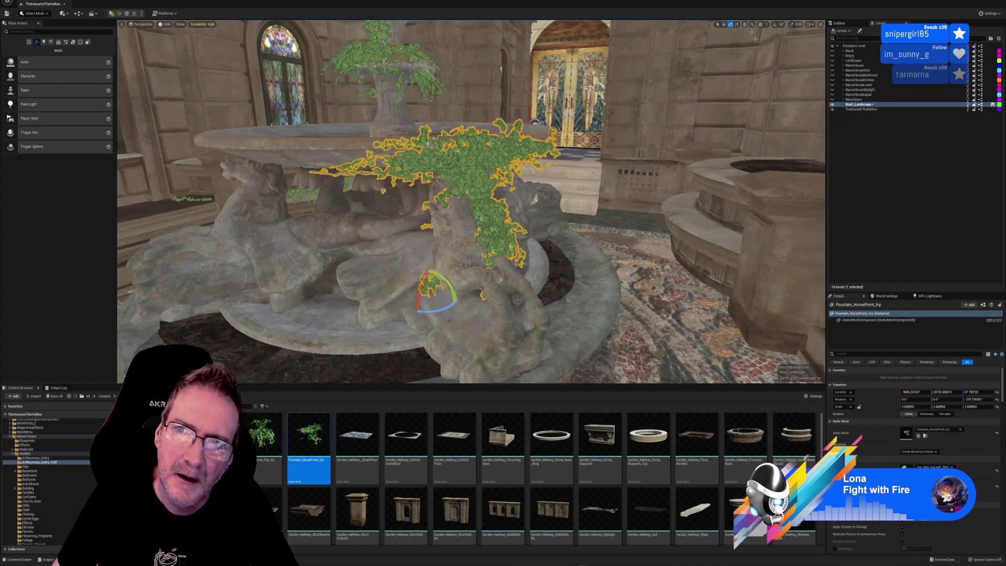
click(724, 25)
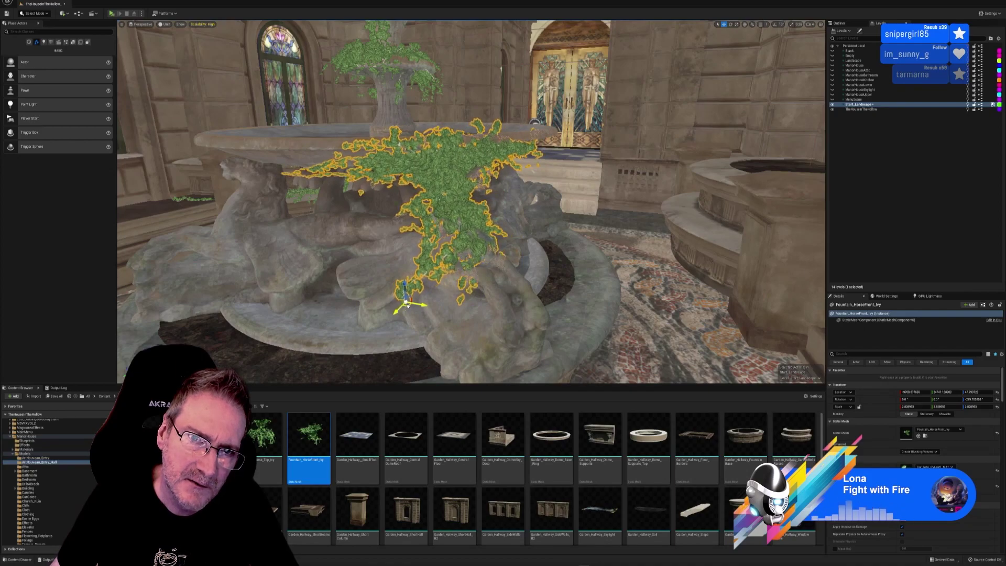
right_drag(470, 201, 508, 212)
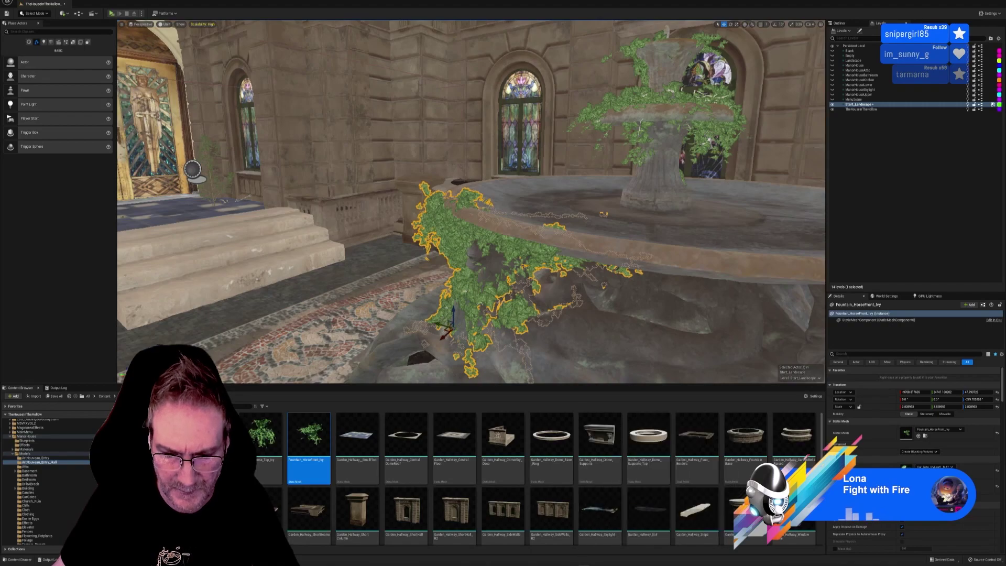
- Check the ivy from above in 3ds Max and raise the Unreal copy slightly against the large bowl's rim
key(alt+Tab)
alt+middle_drag(523, 367, 416, 371)
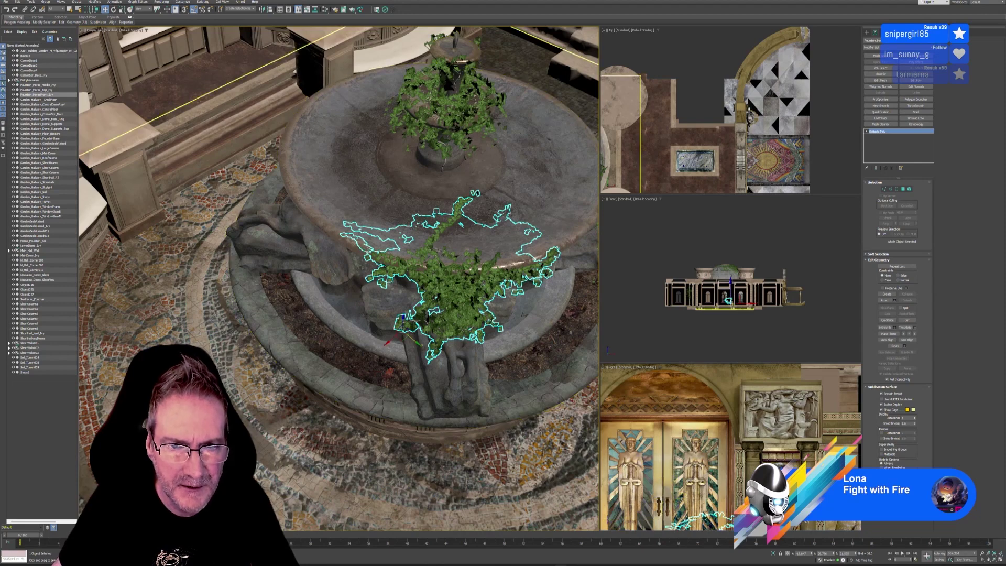
key(alt+Tab)
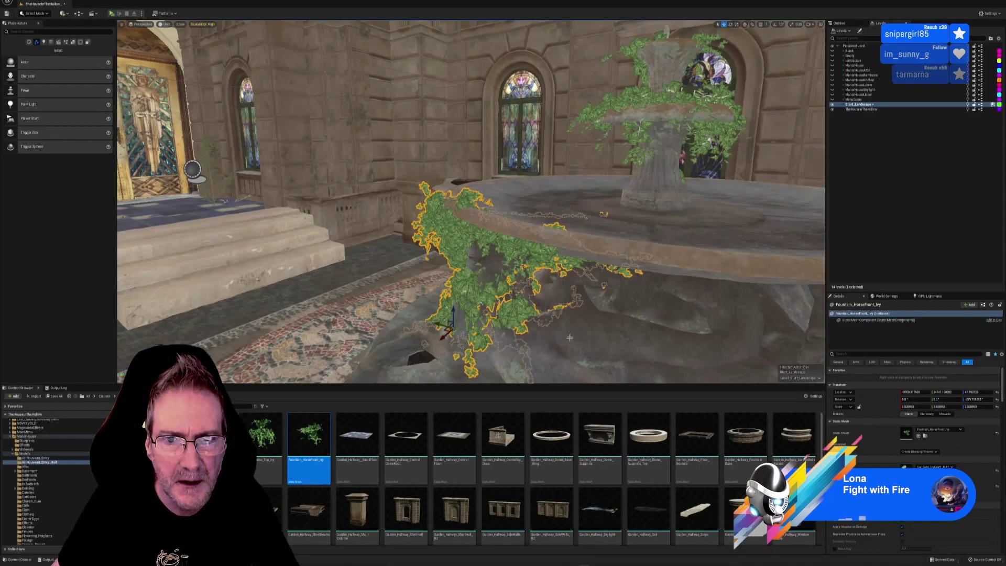
drag(448, 326, 452, 311)
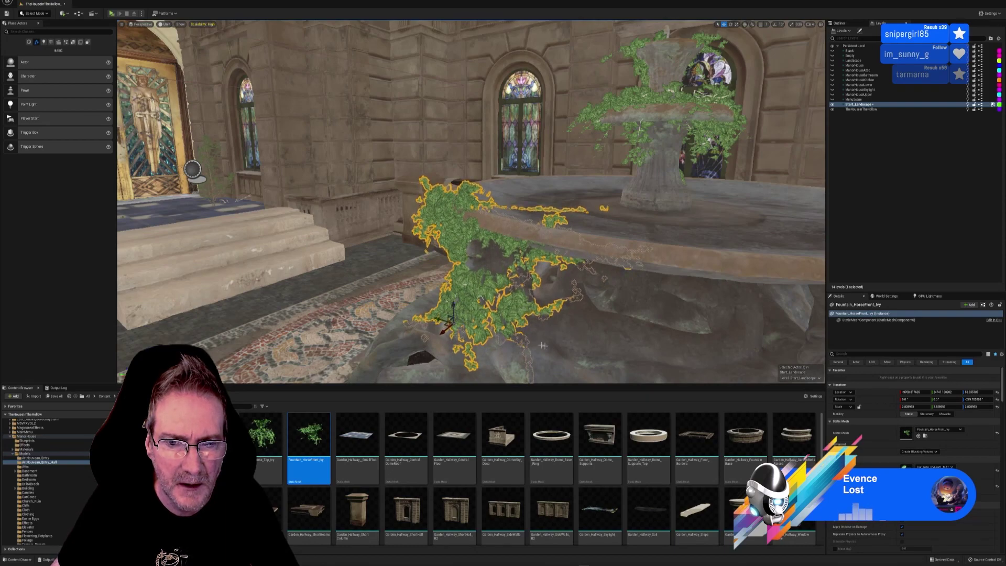
- Rotate the front seahorse ivy slightly around its vertical axis while viewing the fountain from above
right_drag(620, 305, 743, 382)
key(e)
key(a)
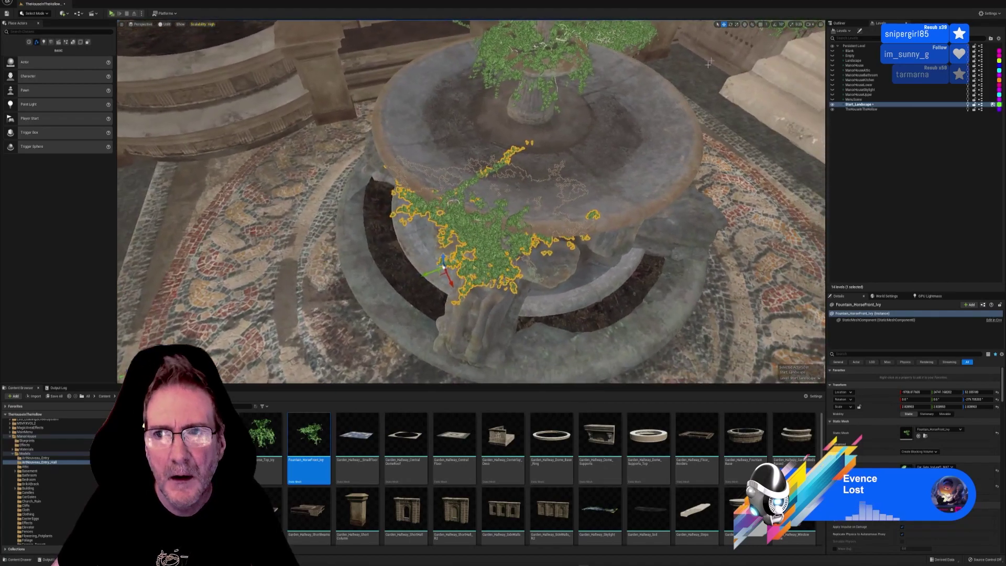
click(730, 24)
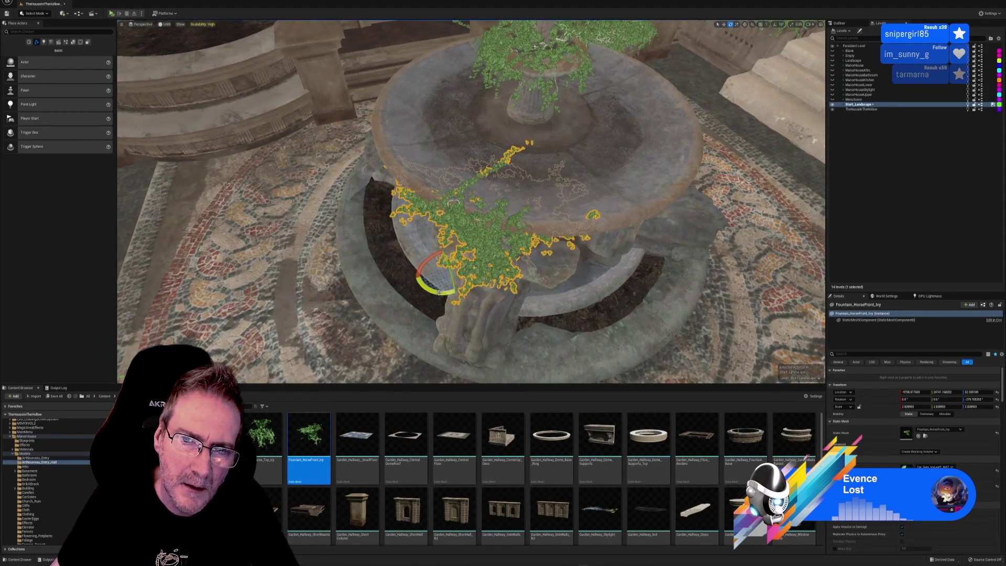
drag(439, 292, 457, 295)
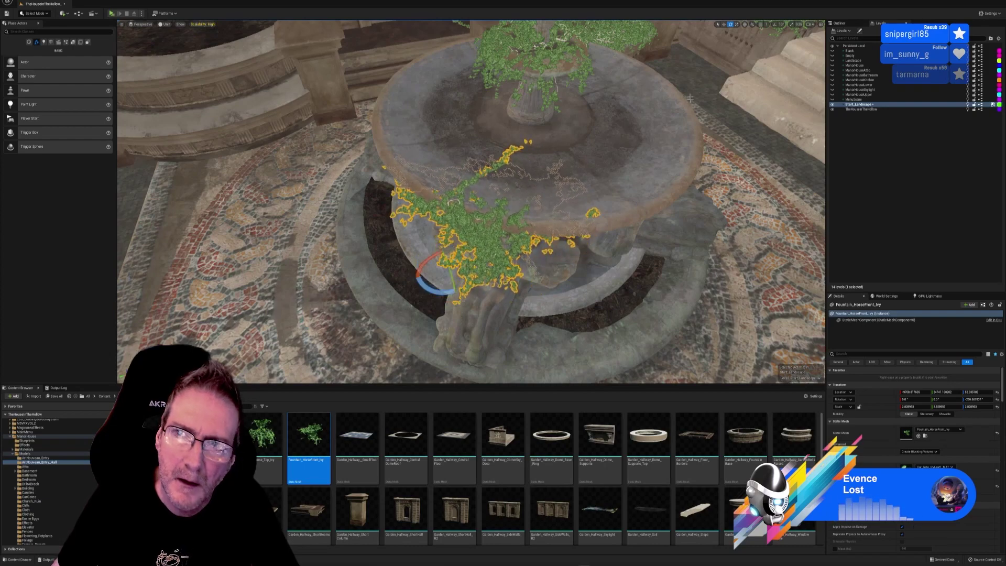
- Nudge the front seahorse ivy horizontally from the top view so its stem lines up beside the seahorse's head
key(w)
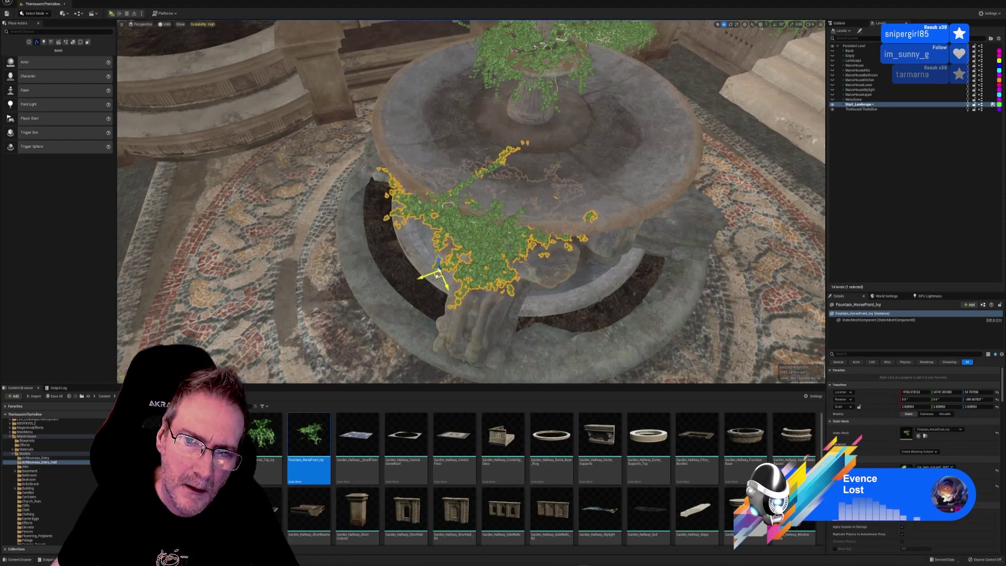
drag(437, 273, 441, 271)
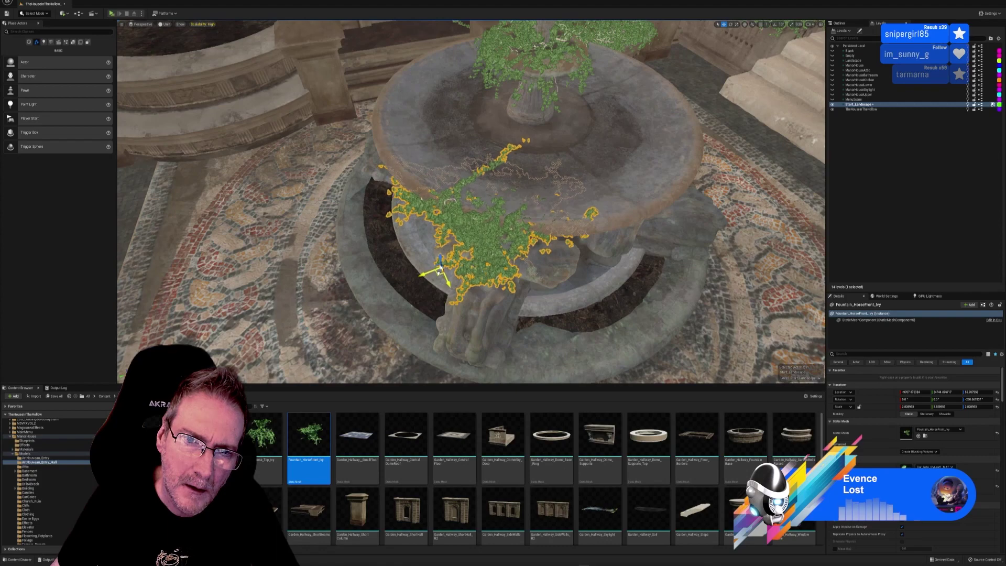
mouse_move(552, 316)
right_down()
mouse_move(524, 304)
mouse_move(482, 341)
mouse_move(518, 293)
mouse_move(556, 309)
mouse_move(543, 304)
right_up()
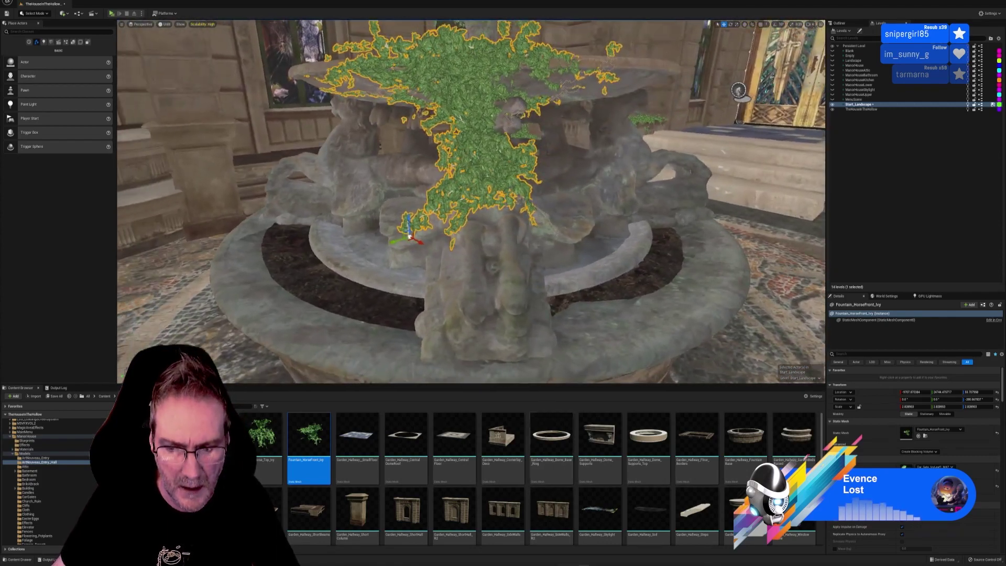
- Compare the ivy with the low-angle 3ds Max view and shift the Unreal copy sideways and outward over the seahorse
key(alt+Tab)
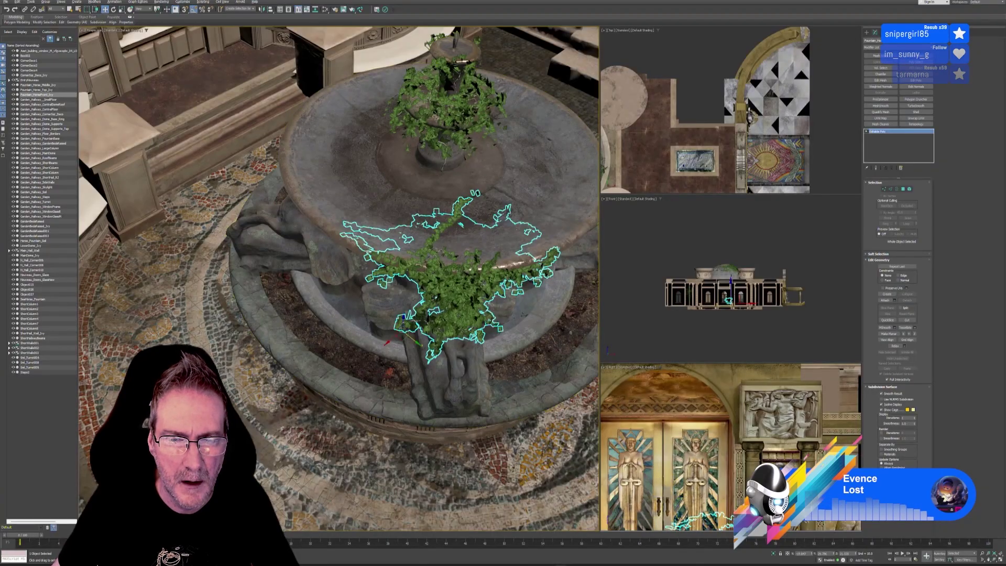
alt+middle_drag(516, 471, 502, 416)
scroll(475, 399, up, 3)
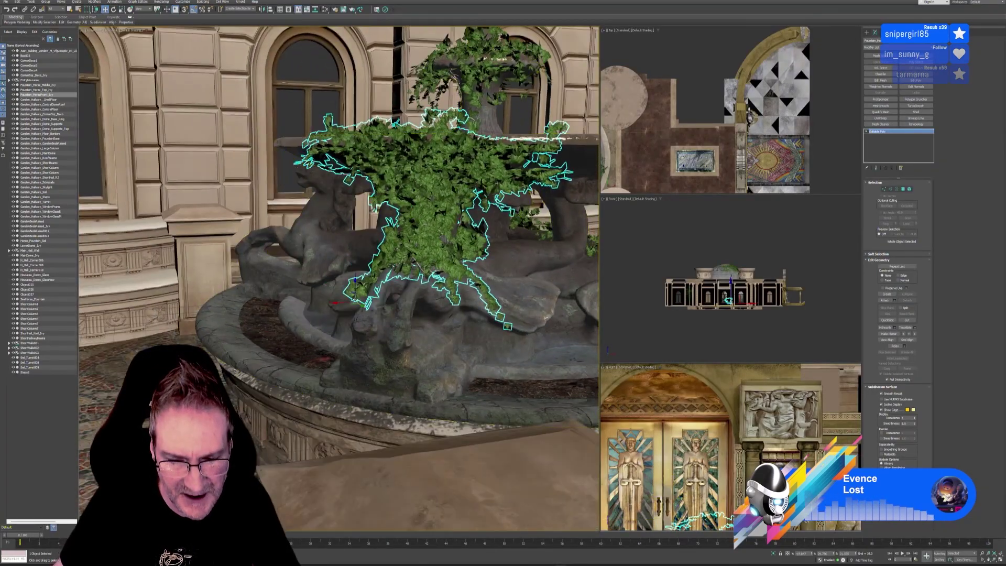
key(alt+Tab)
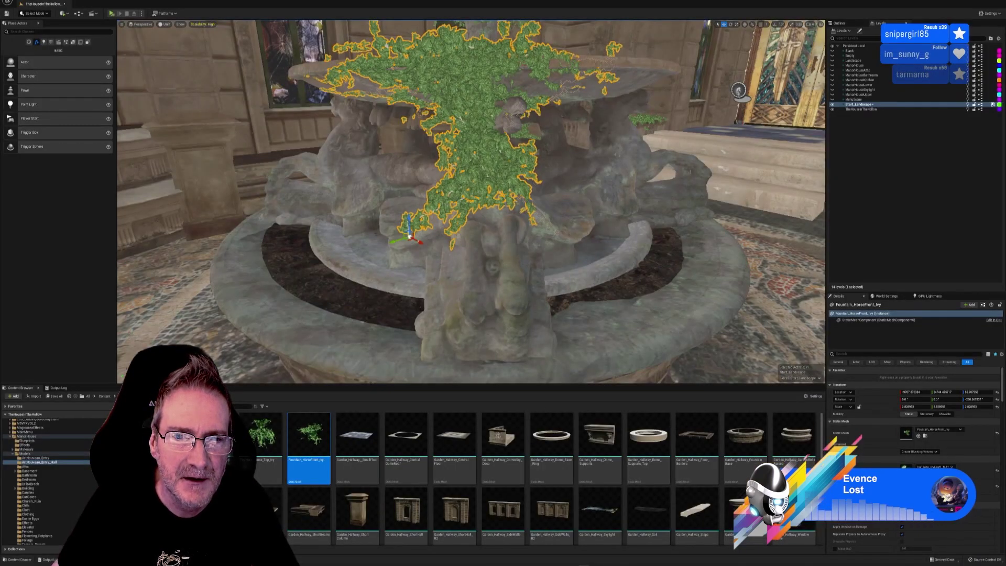
mouse_move(411, 240)
mouse_down()
mouse_move(433, 244)
mouse_move(419, 244)
mouse_up()
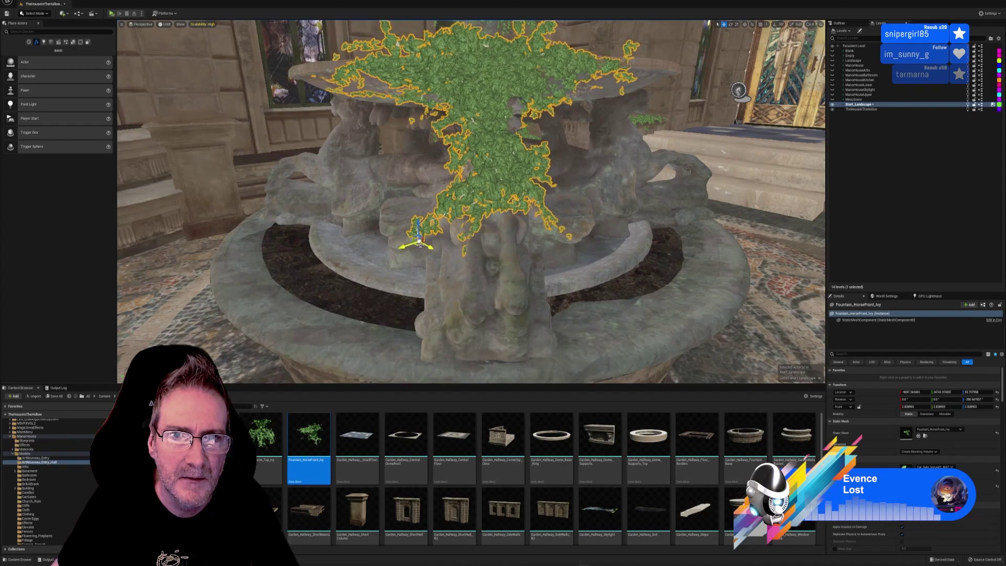
mouse_move(541, 262)
right_down()
mouse_move(461, 257)
mouse_move(602, 262)
mouse_move(482, 262)
mouse_move(519, 265)
mouse_move(545, 247)
mouse_move(419, 251)
mouse_move(529, 246)
right_up()
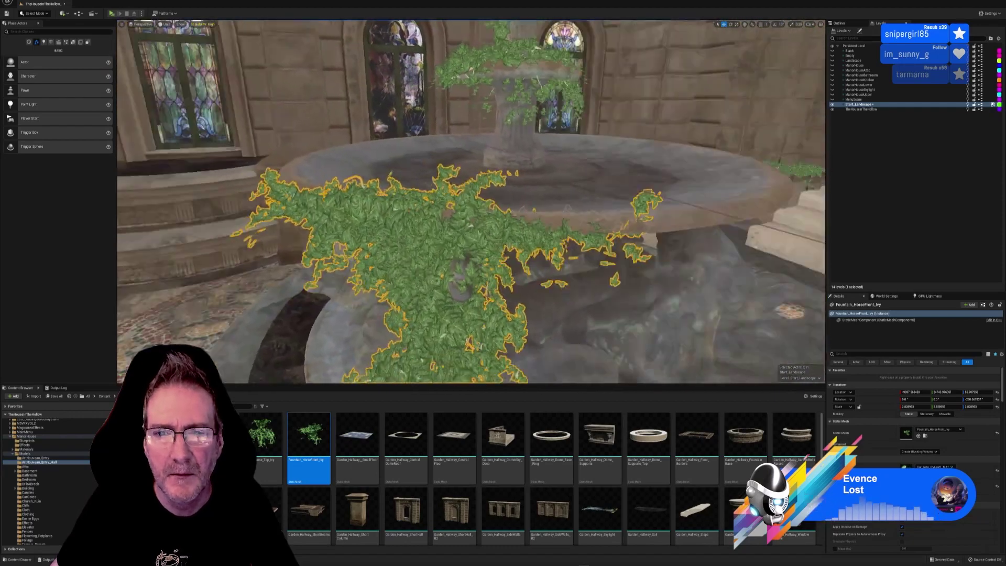
right_drag(409, 243, 403, 245)
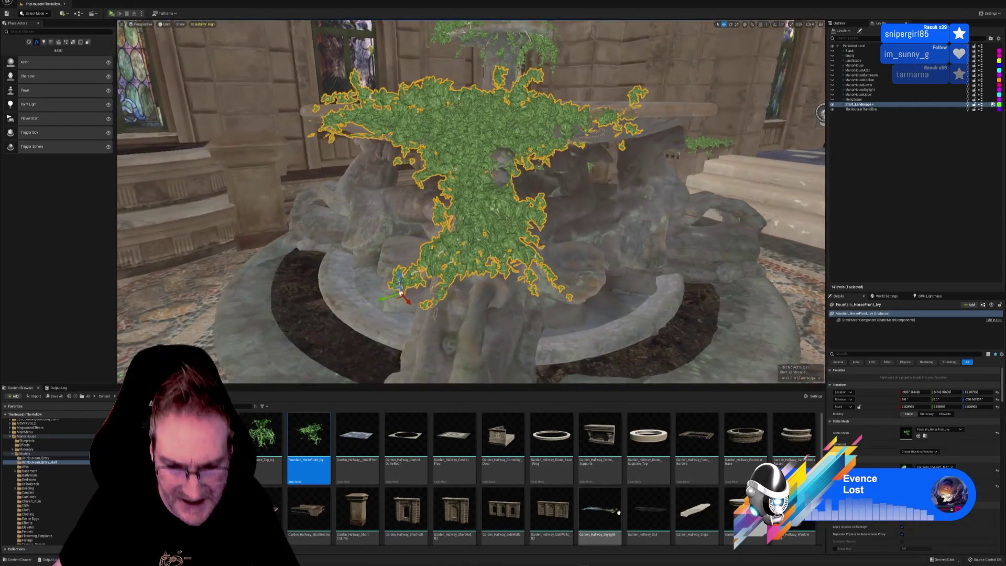
- Check the ivy head-on in 3ds Max and nudge the Unreal copy sideways to centre it on the seahorse
key(alt+Tab)
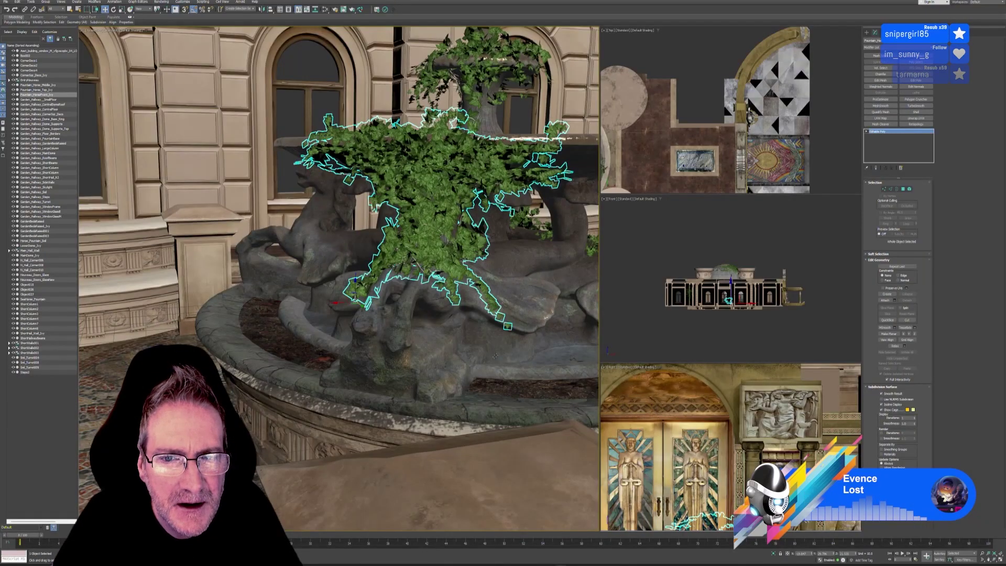
alt+middle_drag(486, 263, 524, 362)
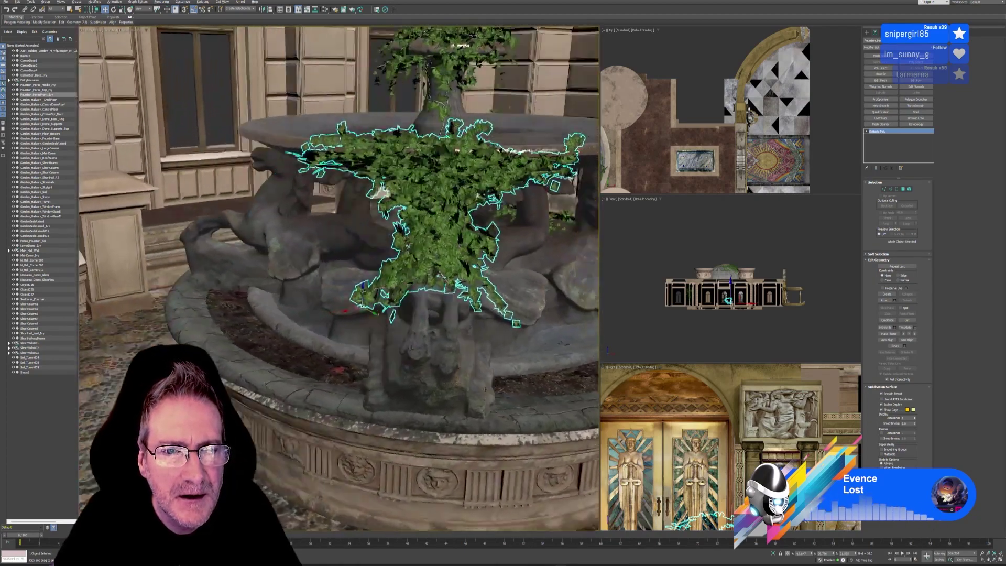
scroll(524, 361, up, 3)
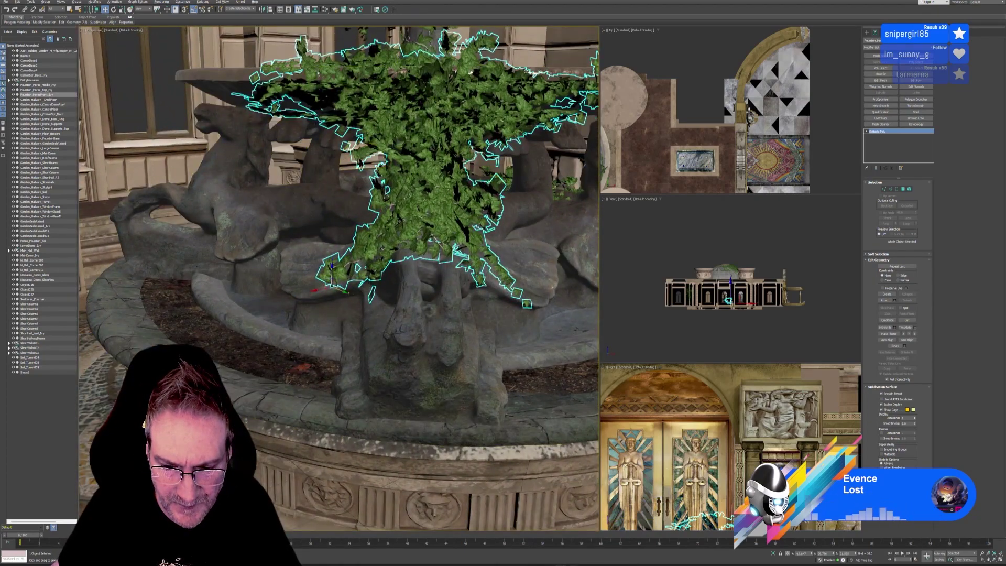
key(alt+Tab)
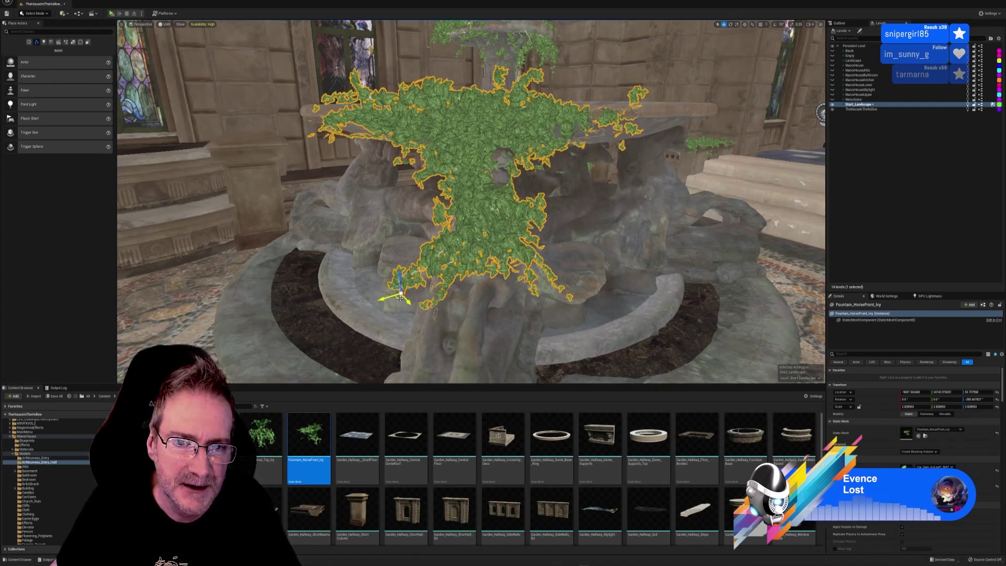
drag(400, 297, 406, 296)
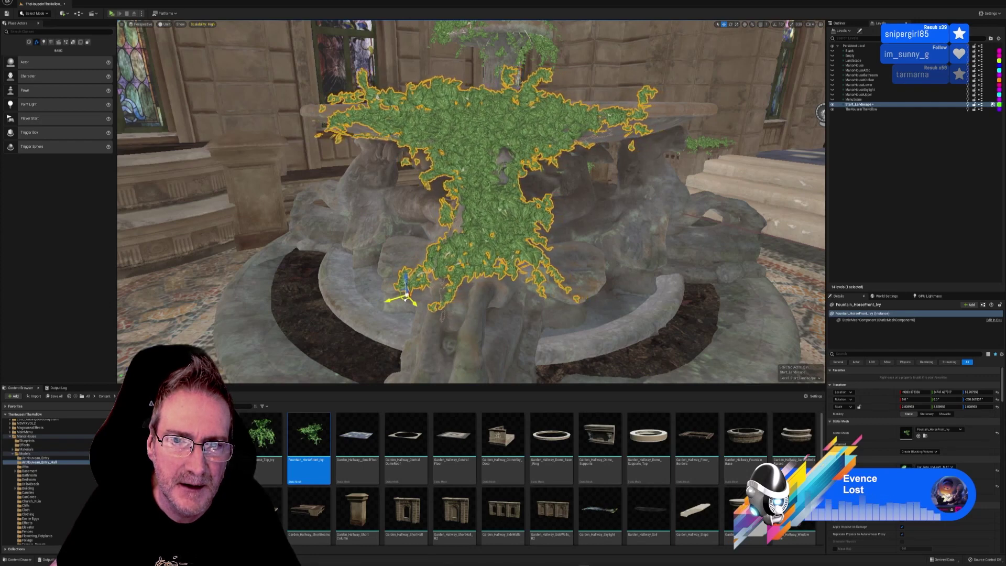
- Rotate the front seahorse ivy slightly around its vertical axis and shift it back sideways over the seahorse
click(730, 25)
drag(400, 313, 421, 315)
right_drag(421, 315, 315, 335)
key(a)
key(d)
click(723, 24)
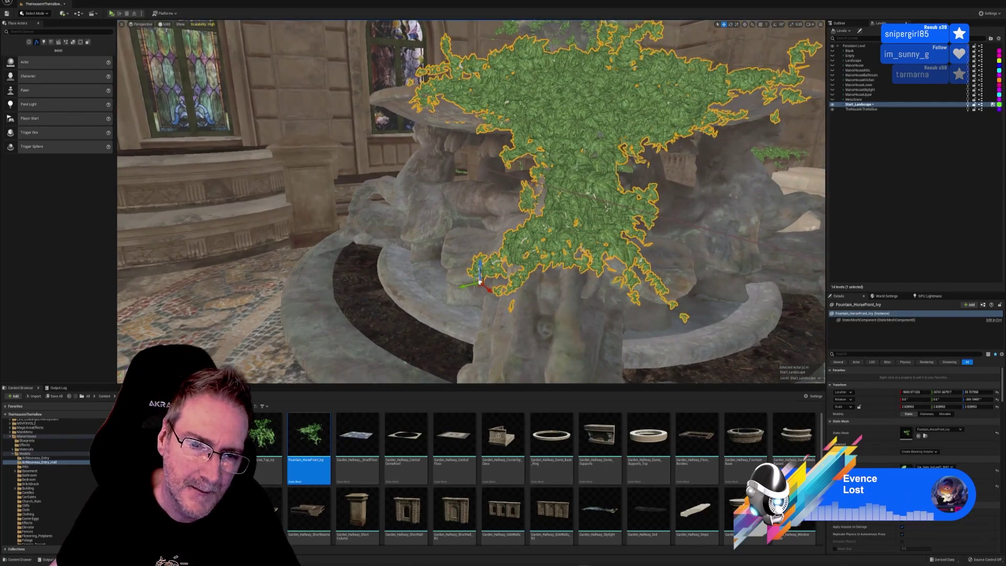
drag(476, 286, 464, 286)
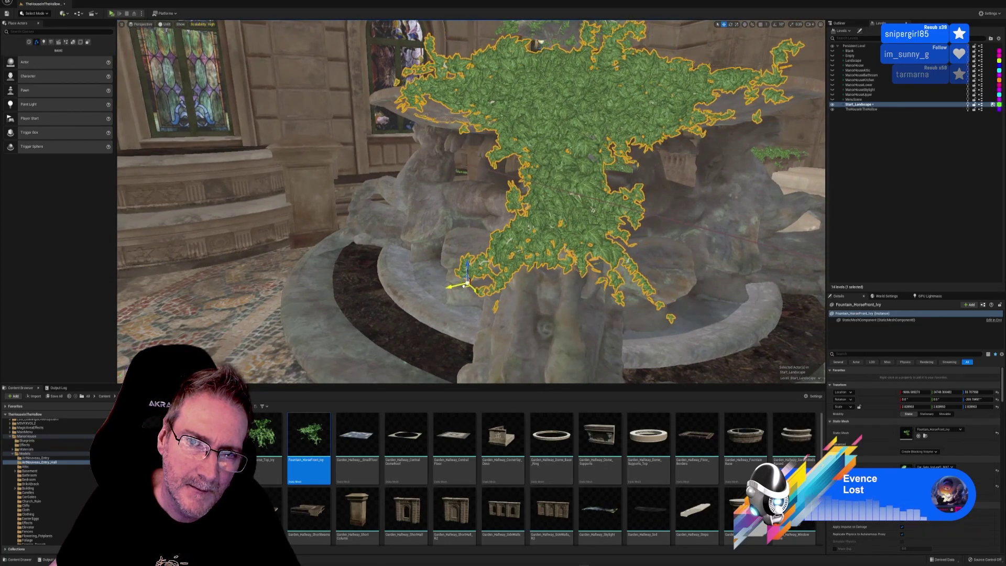
- View the front seahorse ivy from the side and nudge it horizontally to sit closer against the seahorse and bowl rim
key(d)
right_drag(464, 286, 398, 315)
key(e)
right_drag(509, 287, 520, 324)
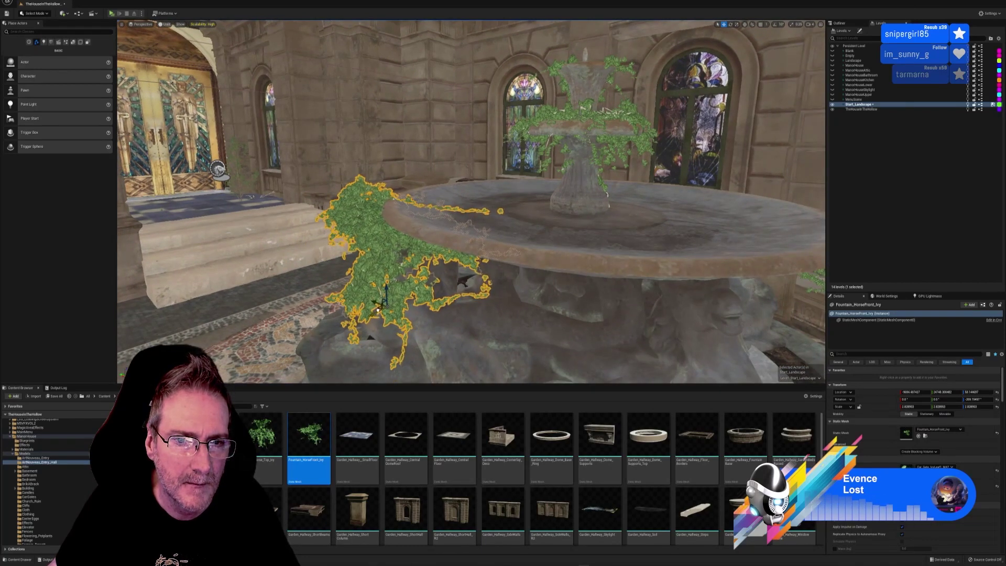
mouse_move(379, 310)
mouse_down()
mouse_move(361, 313)
mouse_move(386, 306)
mouse_up()
right_drag(386, 305, 377, 332)
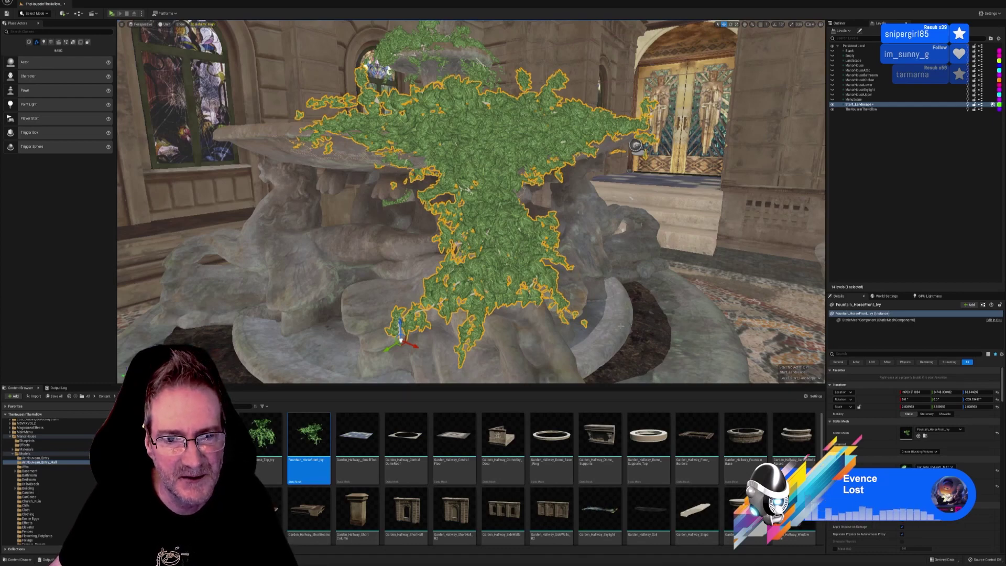
- Compare the front seahorse ivy from both sides of the fountain with matching views in 3ds Max
right_drag(471, 201, 432, 203)
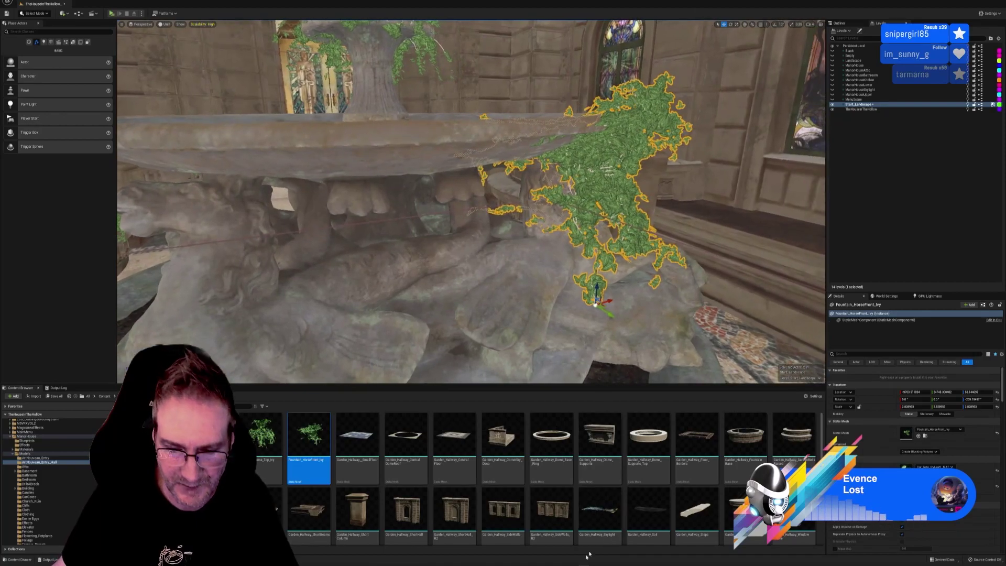
key(alt+Tab)
alt+middle_drag(367, 341, 487, 359)
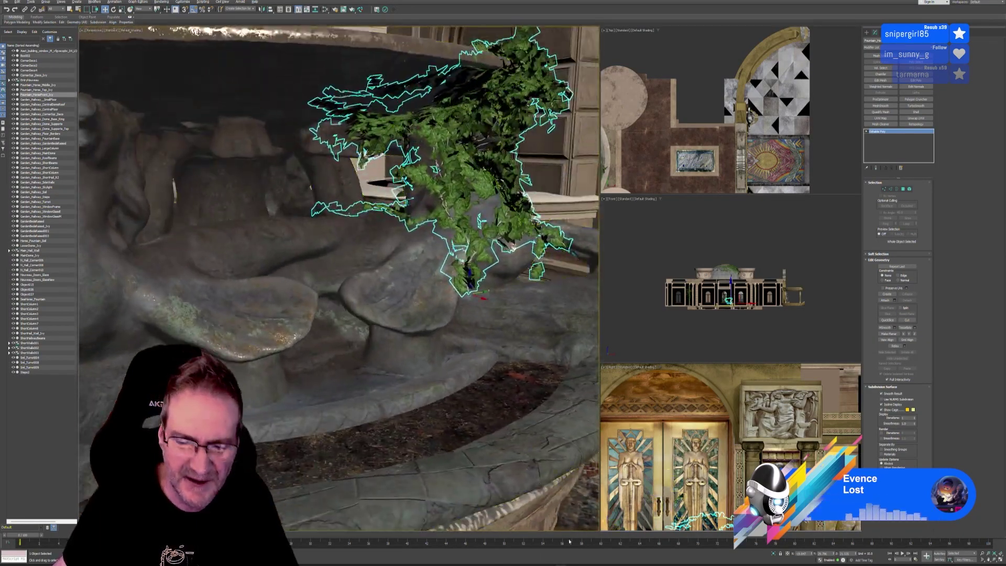
key(alt+Tab)
right_drag(725, 264, 750, 270)
right_drag(471, 202, 453, 220)
alt+drag(408, 236, 401, 237)
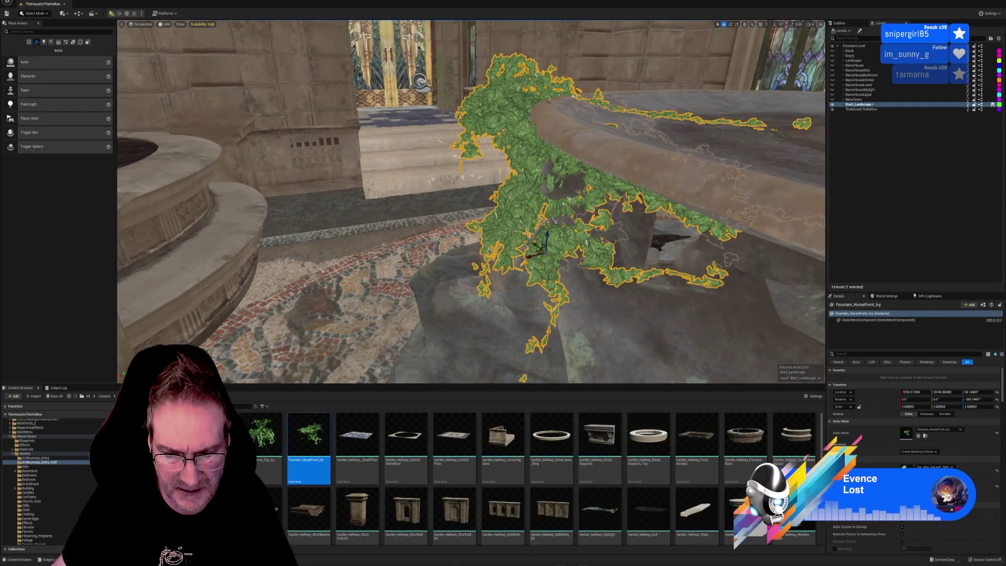
key(alt+Tab)
alt+middle_drag(492, 338, 424, 366)
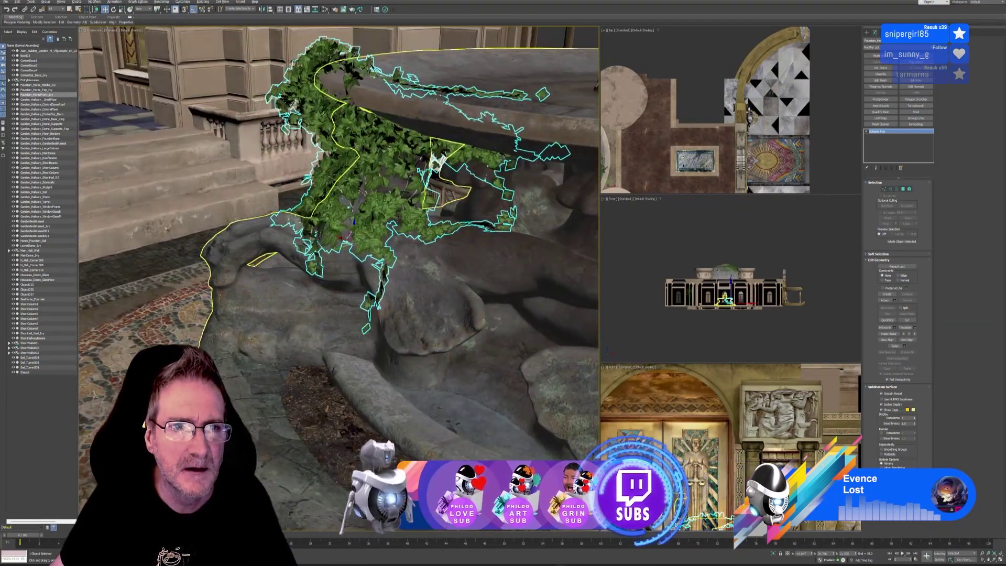
key(alt+Tab)
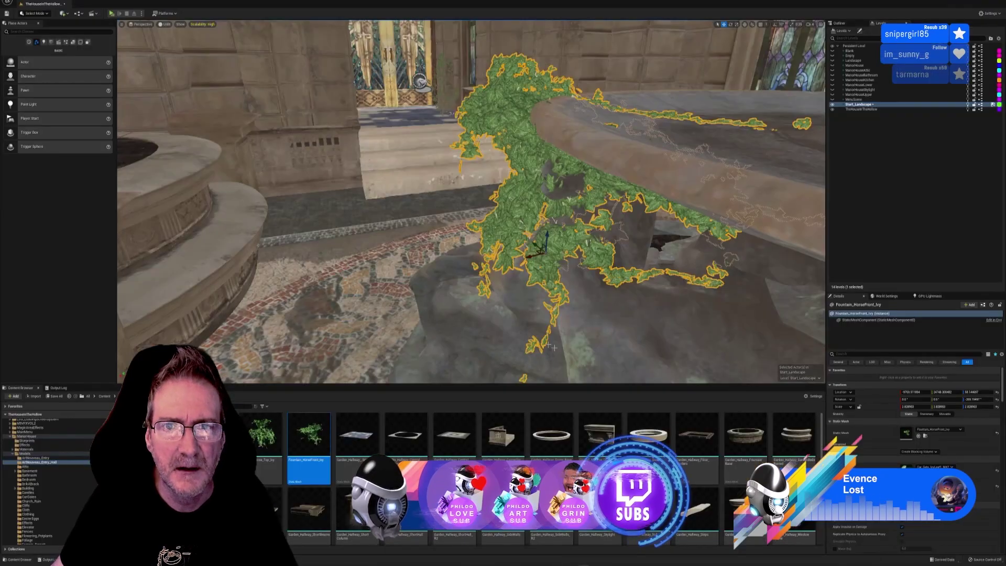
- Nudge the front seahorse ivy horizontally along the bowl's depth and sideways to centre it over the seahorse
mouse_move(616, 356)
right_down()
mouse_move(647, 372)
mouse_move(616, 355)
mouse_move(647, 336)
mouse_move(655, 361)
mouse_move(649, 350)
mouse_move(616, 353)
right_up()
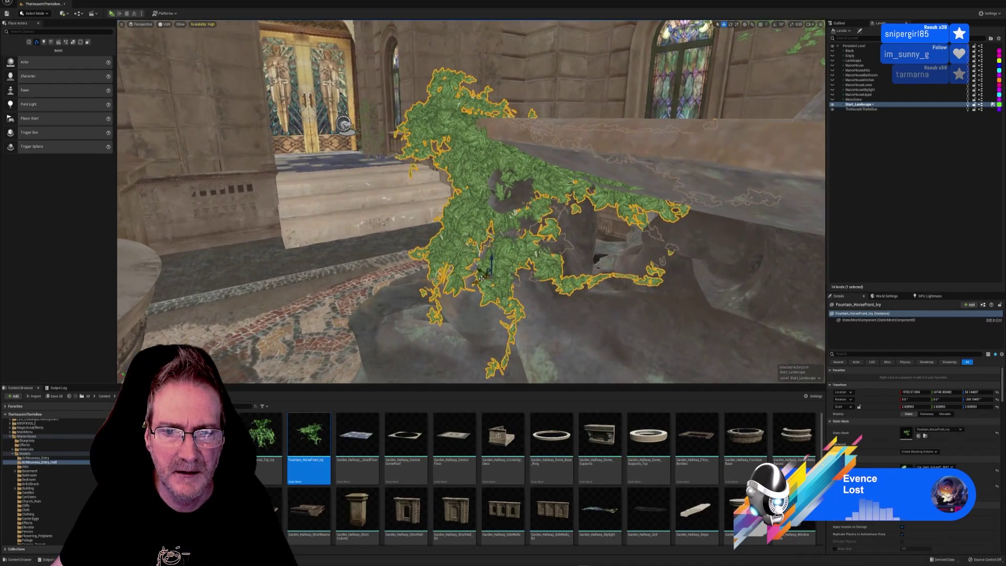
drag(482, 279, 488, 282)
right_drag(489, 281, 489, 281)
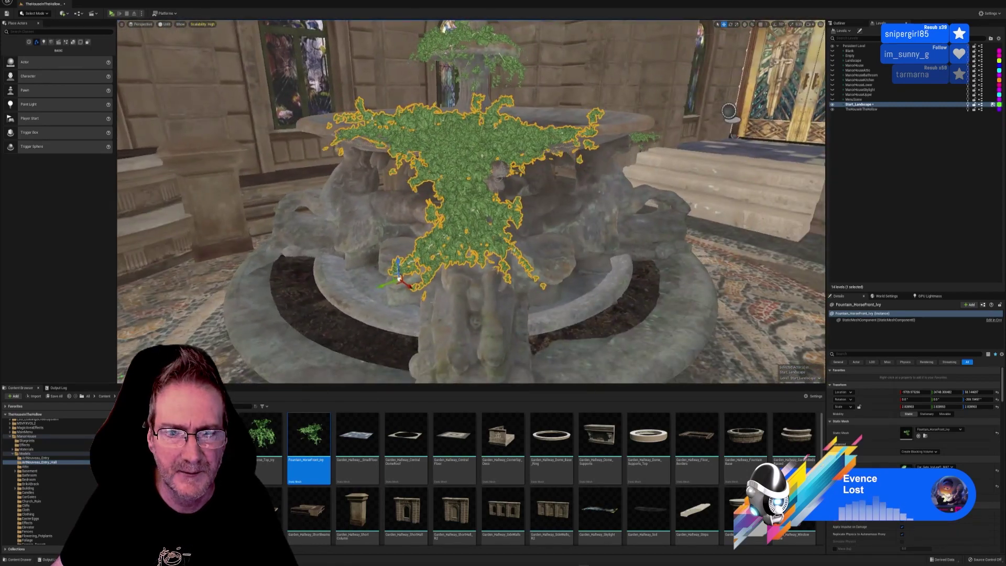
mouse_move(395, 284)
mouse_down()
mouse_move(419, 284)
mouse_move(409, 284)
mouse_up()
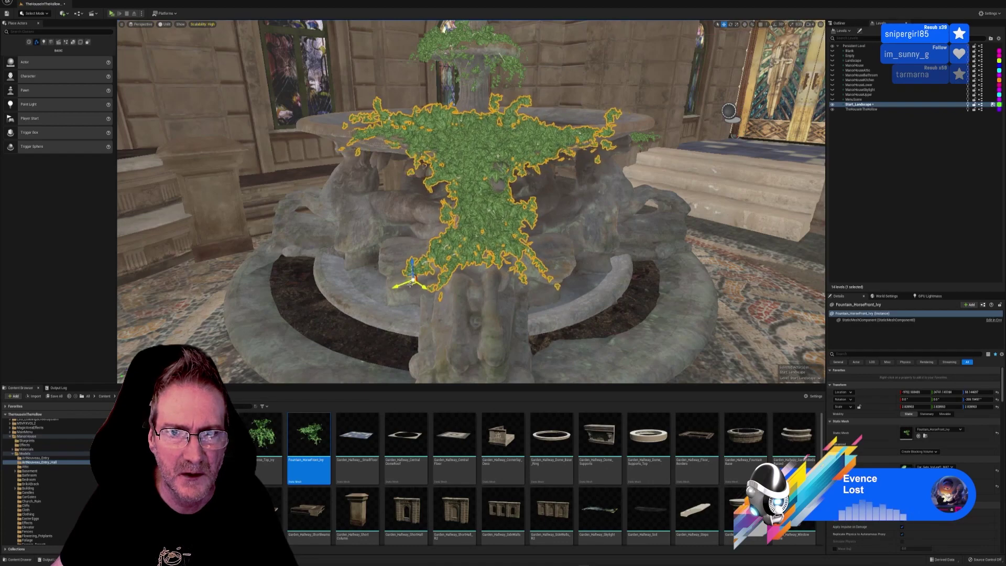
- Rotate the front seahorse ivy slightly around its vertical axis from above so it follows the bowl's curved rim
right_drag(410, 284, 411, 285)
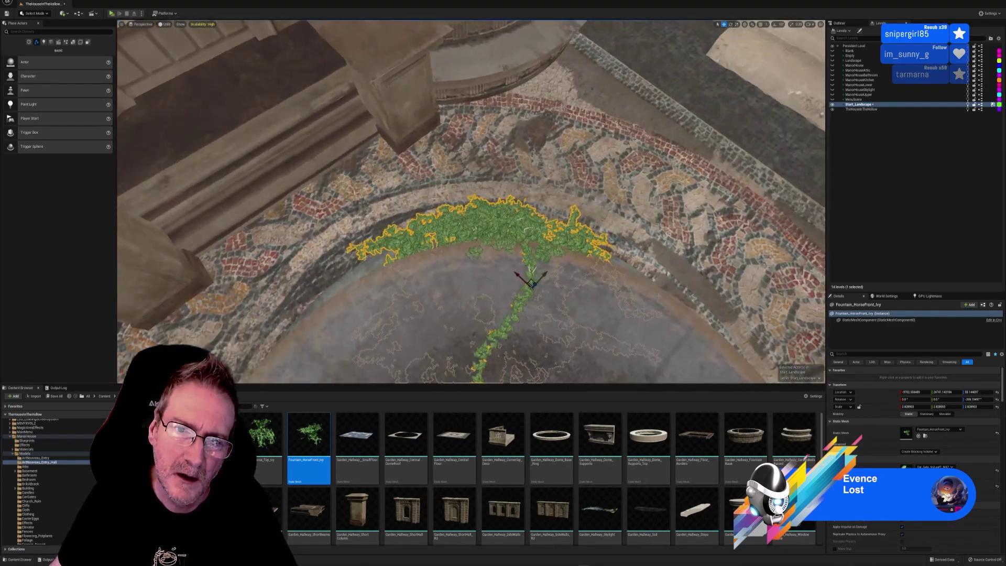
click(731, 25)
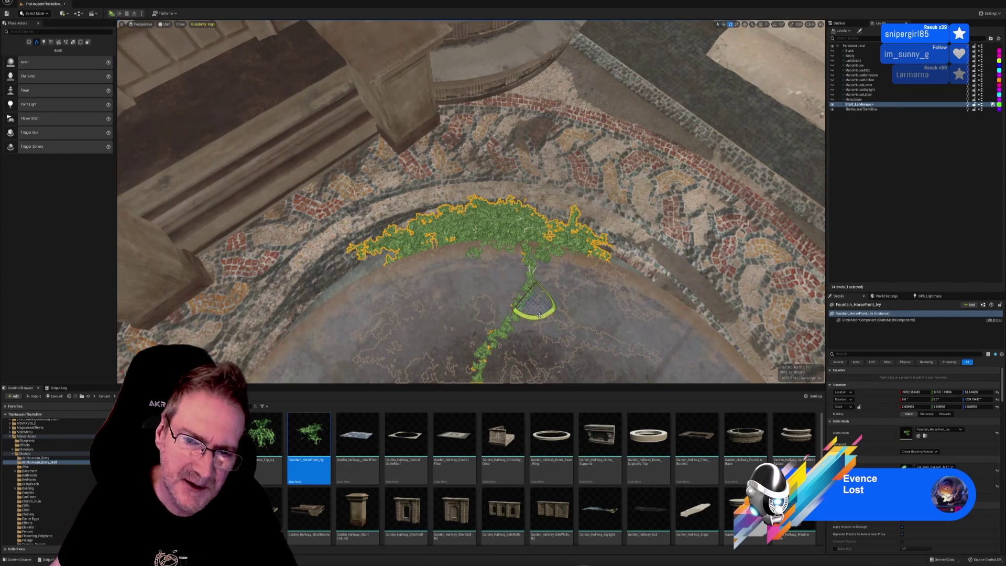
drag(539, 315, 506, 267)
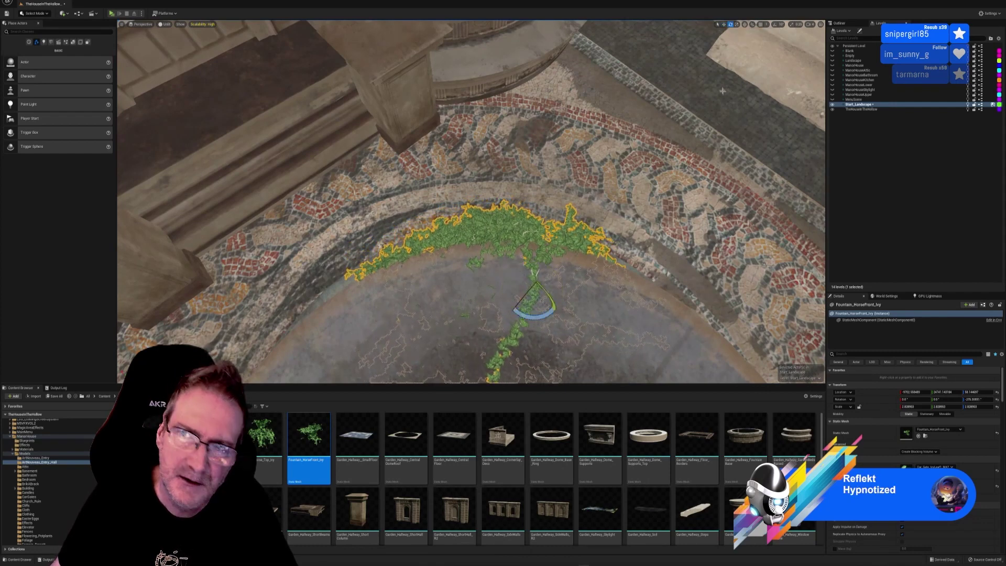
click(724, 24)
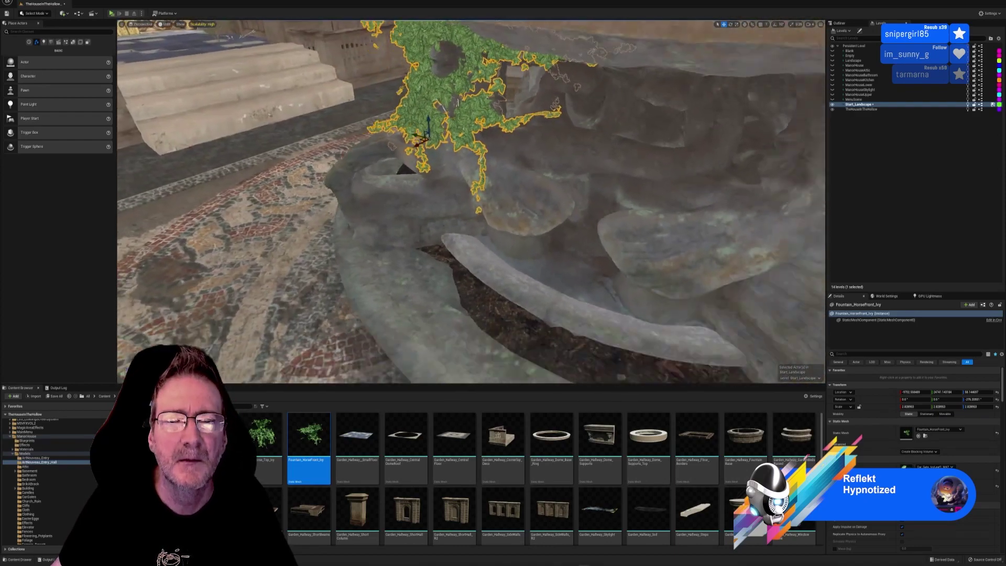
- Shift the rotated front seahorse ivy horizontally in small moves to realign it over the seahorse's head
right_drag(471, 202, 534, 210)
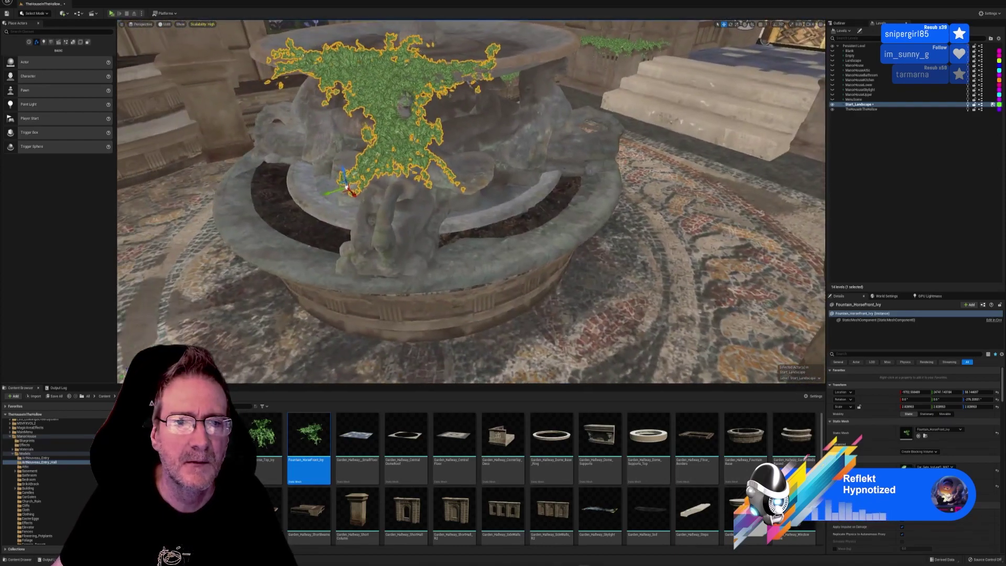
drag(342, 192, 350, 195)
right_drag(348, 196, 315, 186)
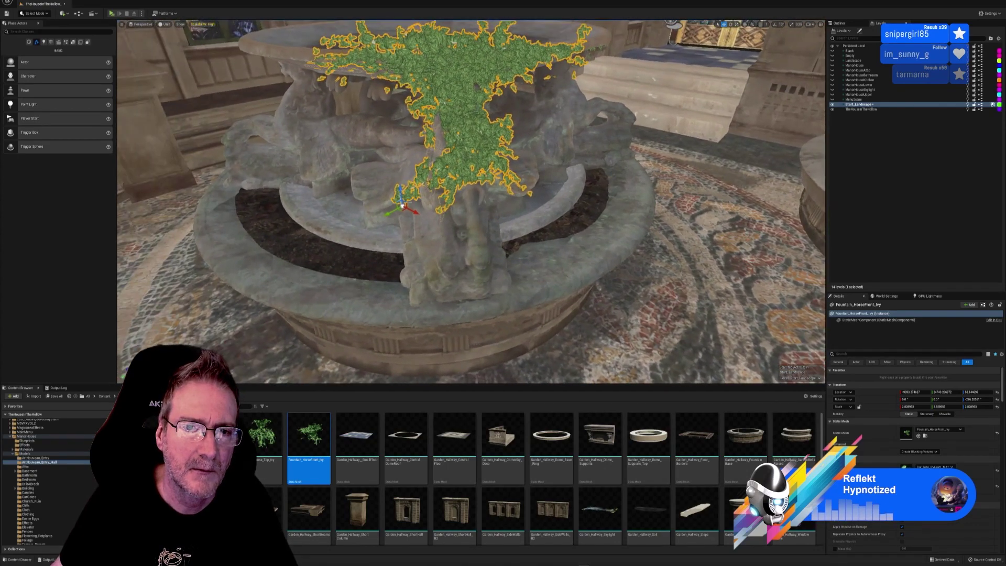
drag(403, 210, 399, 208)
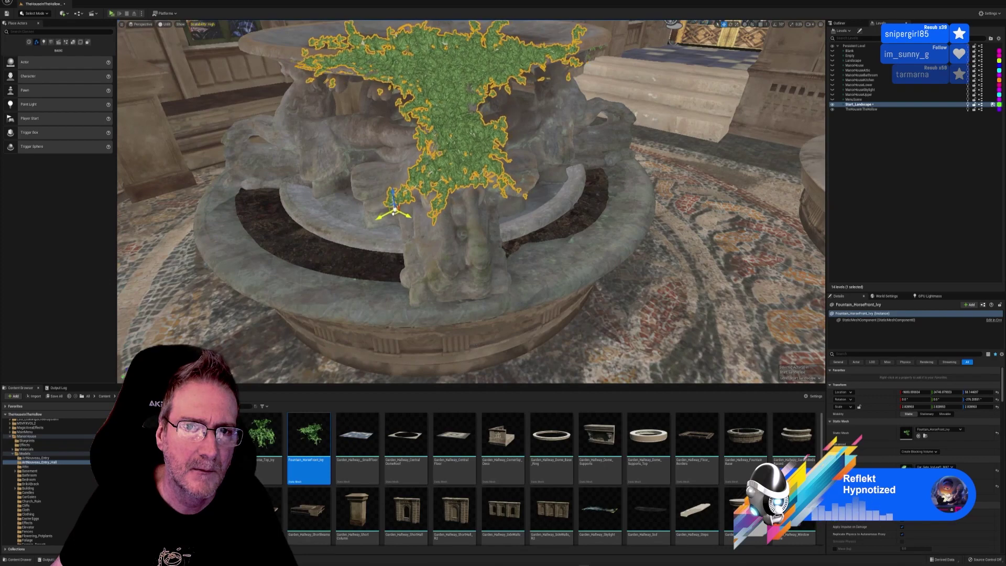
- Inspect the front seahorse ivy from around the hall and above the bowl, and clear the selection
right_drag(392, 210, 471, 210)
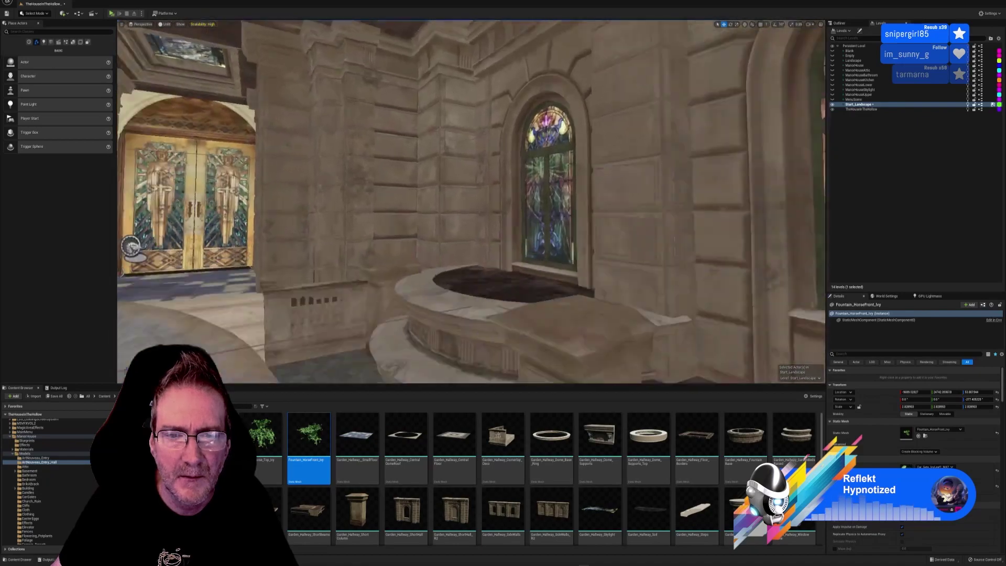
right_drag(471, 202, 708, 201)
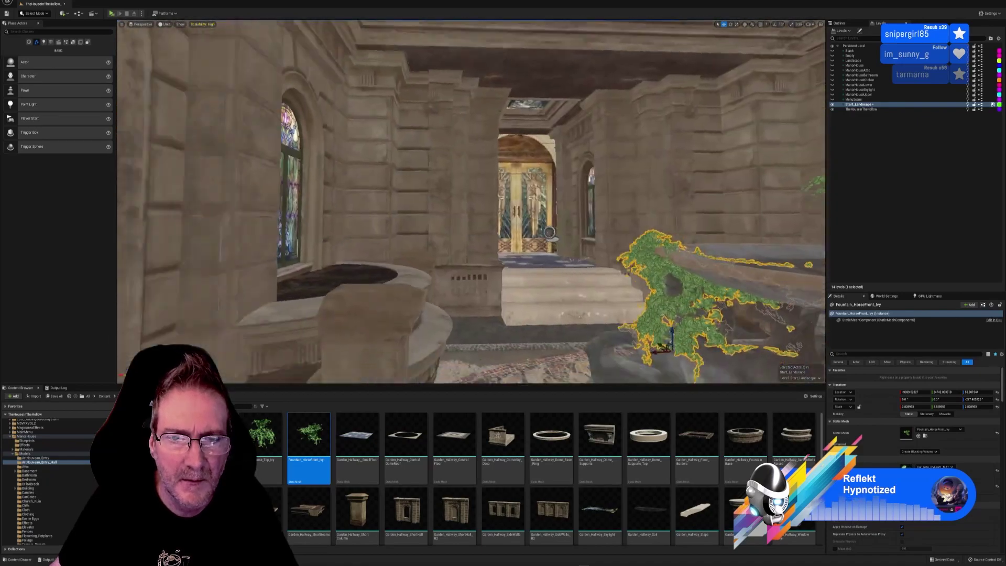
right_drag(470, 201, 529, 202)
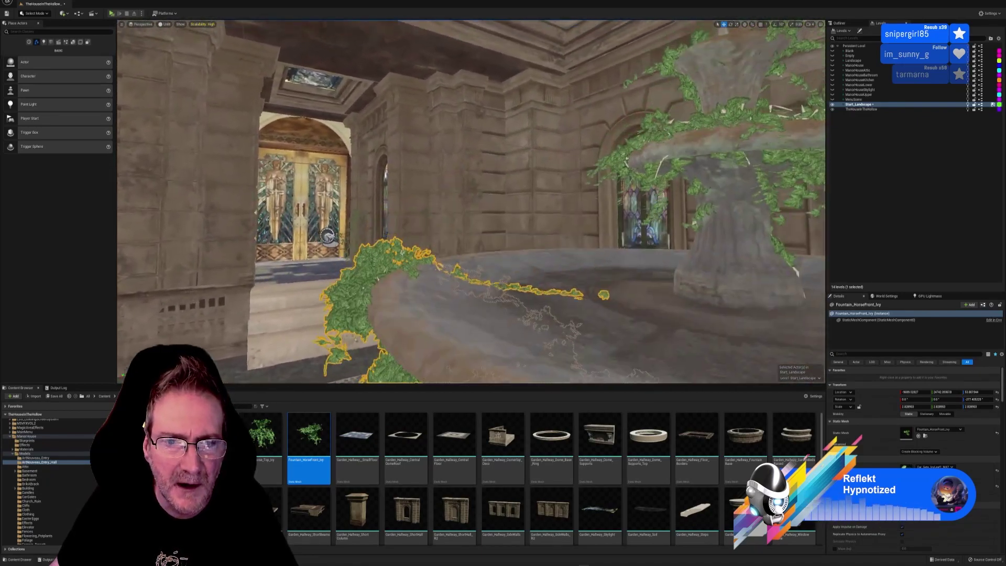
right_drag(471, 201, 398, 223)
key(Escape)
right_drag(470, 202, 421, 194)
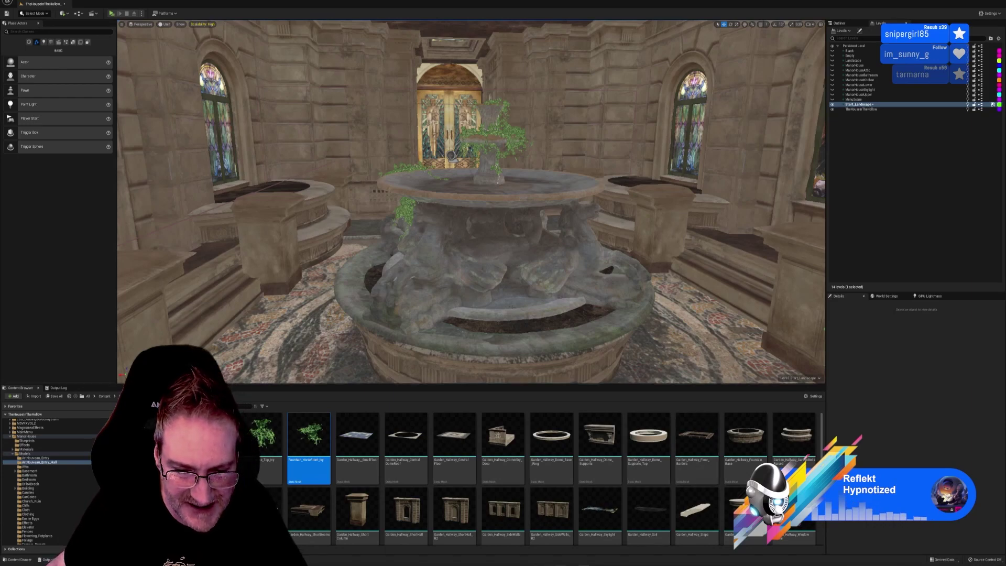
- Switch to 3ds Max and select the ivy that spreads between the seahorses over the fountain's planter to identify its mesh
key(alt+Tab)
scroll(423, 350, down, 3)
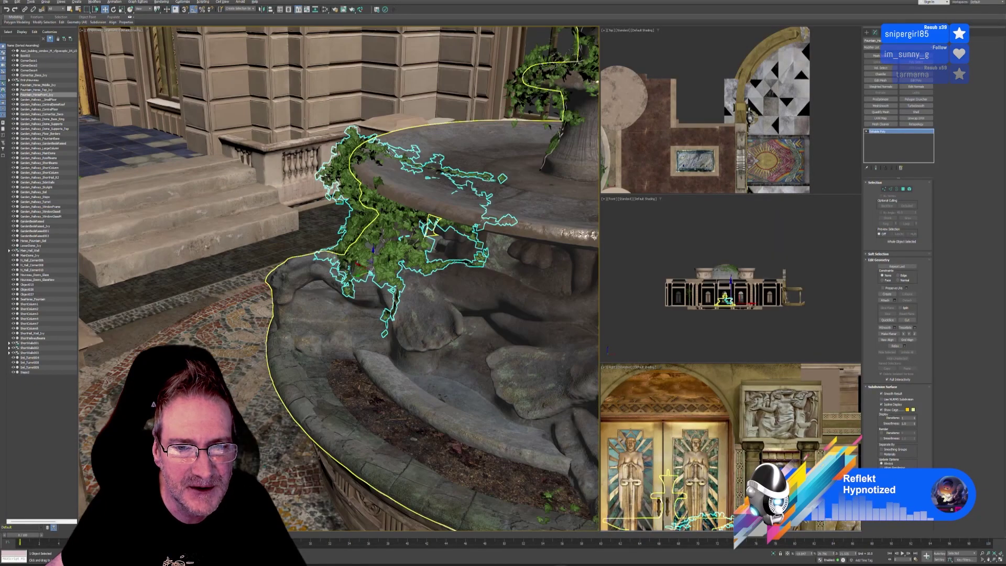
scroll(452, 341, down, 3)
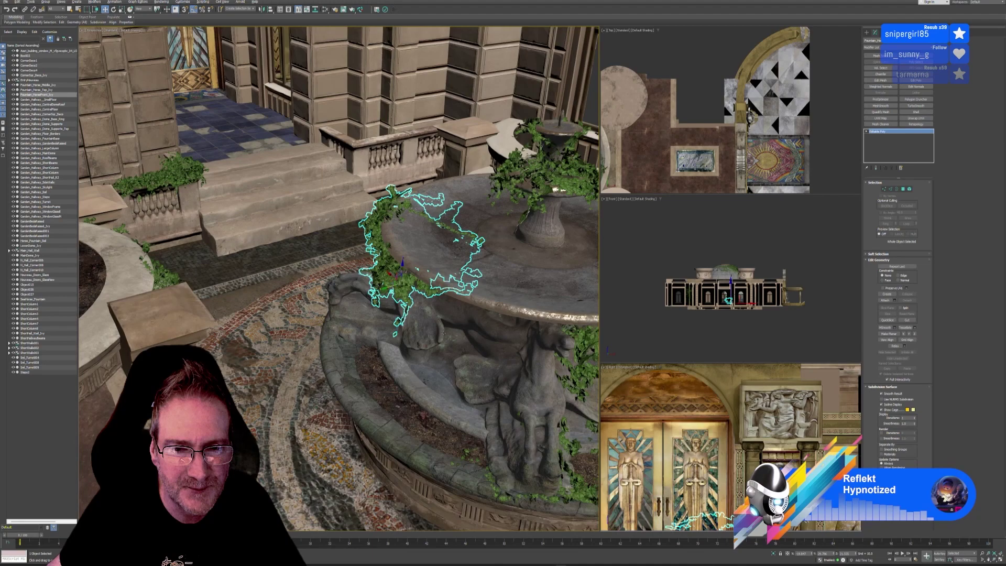
alt+middle_drag(555, 190, 489, 280)
click(473, 287)
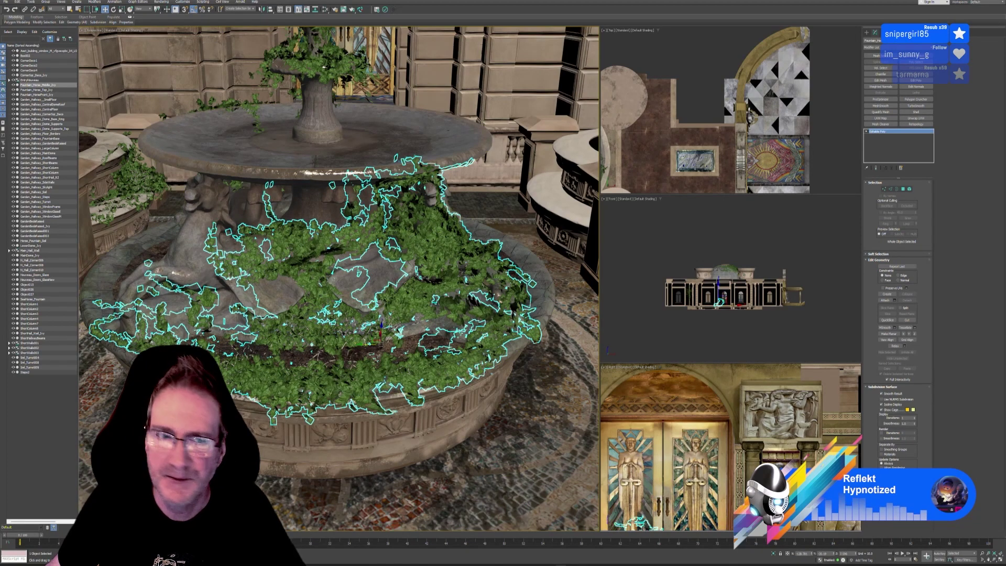
- Back in Unreal, place Fountain_Horse_Middle_Ivy on the floor beside the fountain and scale it to 2.828953 on all axes
key(alt+Tab)
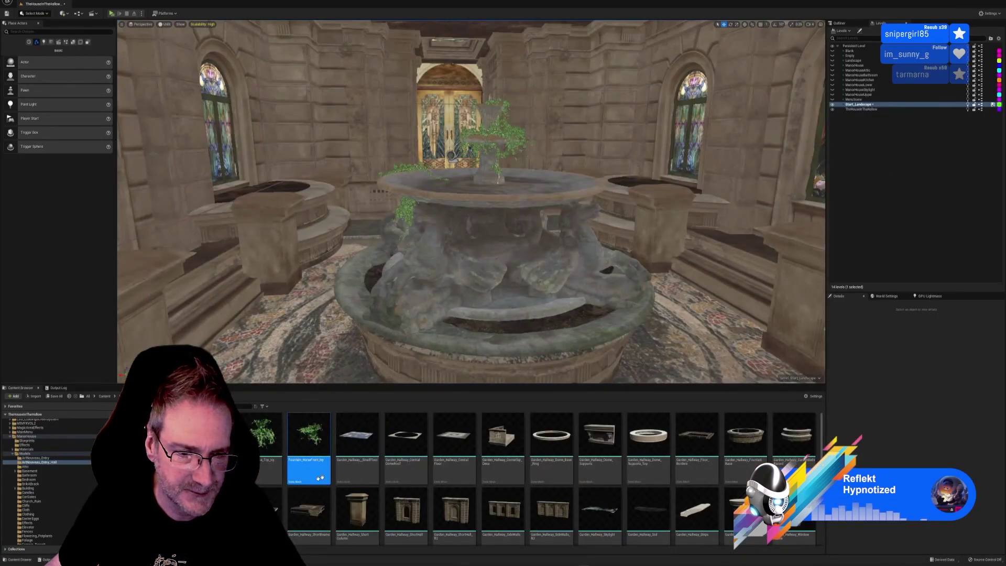
drag(264, 435, 332, 367)
click(916, 407)
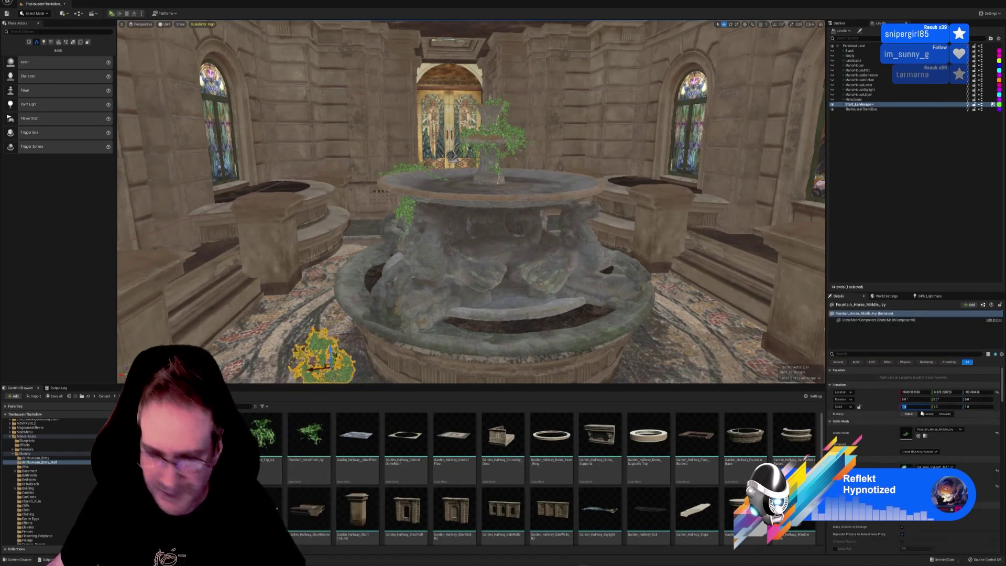
text(2.828953)
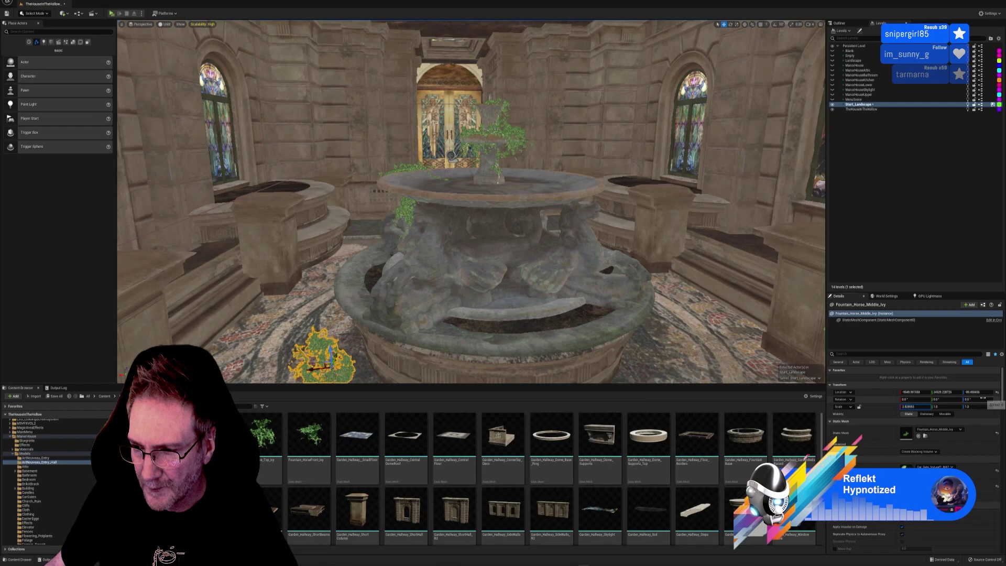
click(953, 407)
click(978, 406)
text(2.828953)
key(Return)
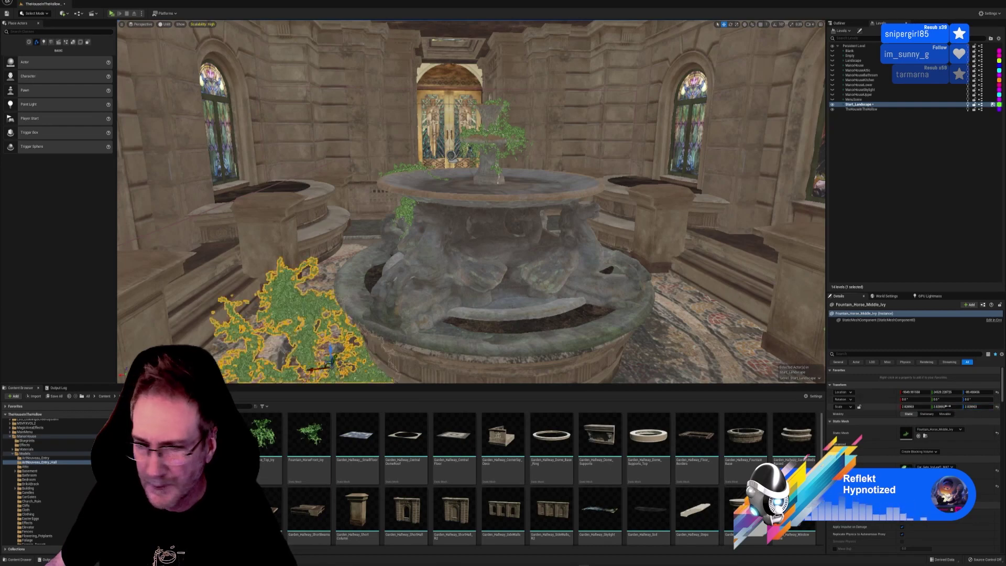
- Rotate the middle ivy around its vertical axis and move it horizontally under the fountain's planter section between the seahorses
right_drag(733, 314, 660, 362)
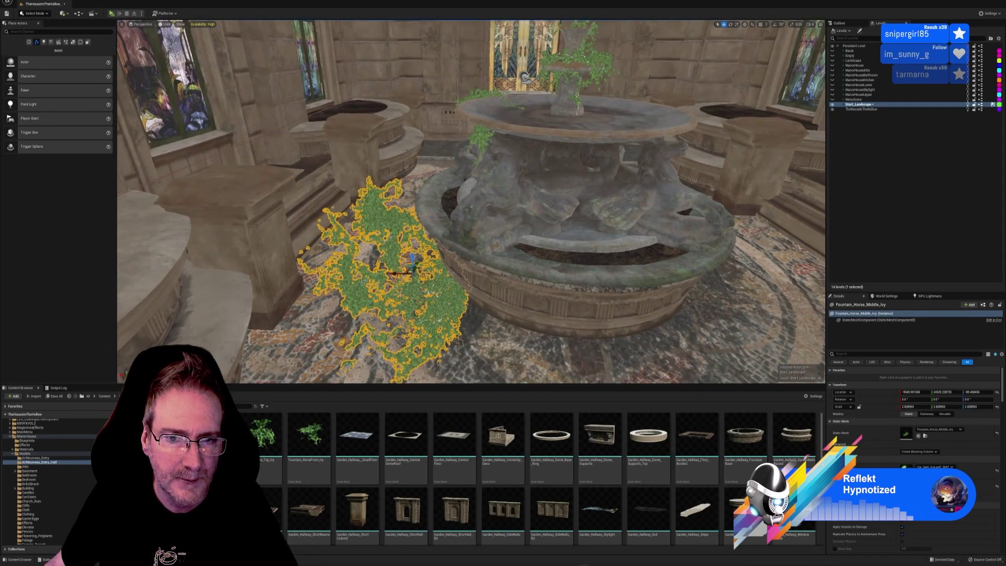
drag(393, 275, 366, 287)
key(e)
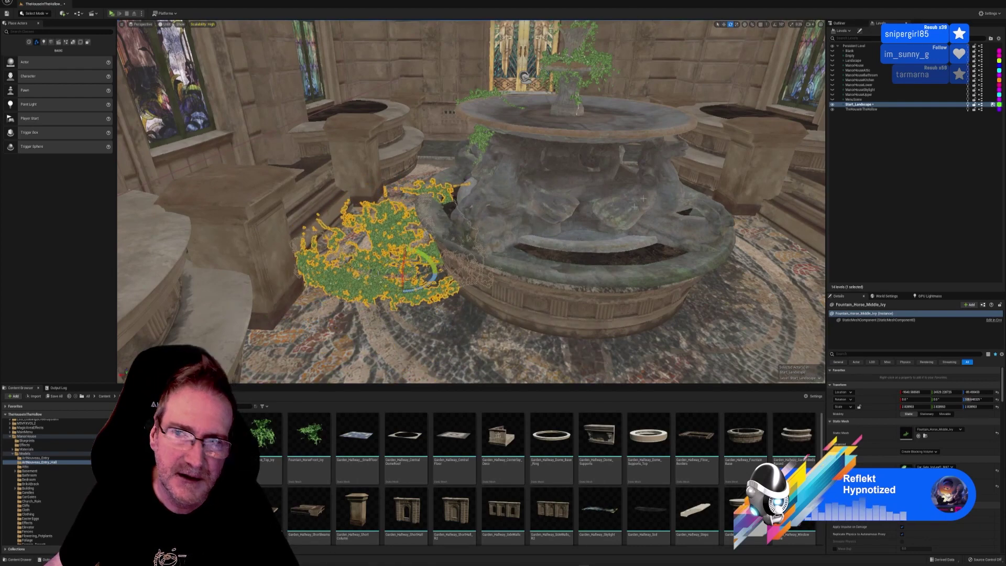
right_drag(408, 285, 393, 204)
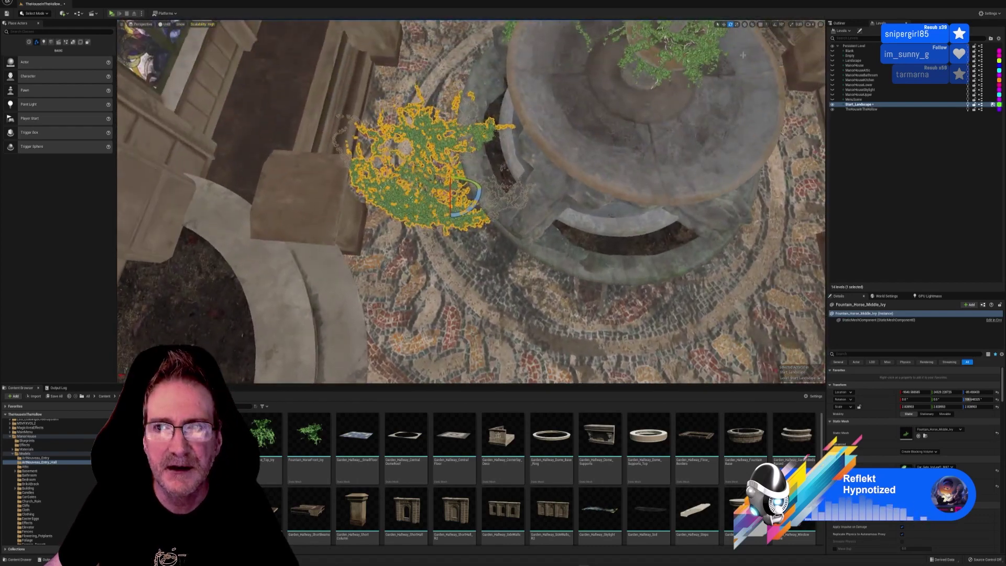
drag(464, 213, 622, 229)
click(723, 24)
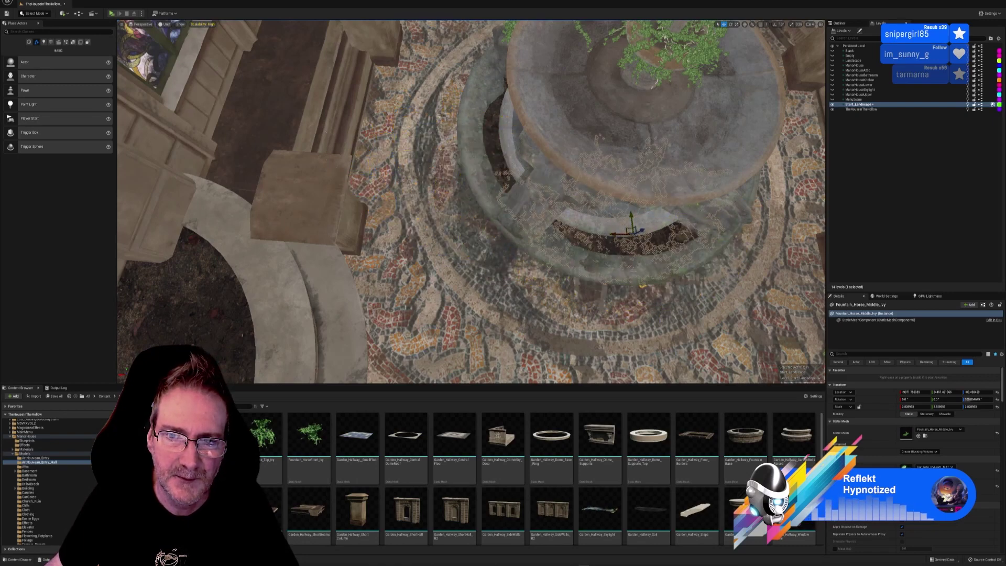
- Raise the middle ivy from floor level up to the fountain's planter and seahorse bodies
right_drag(623, 229, 660, 215)
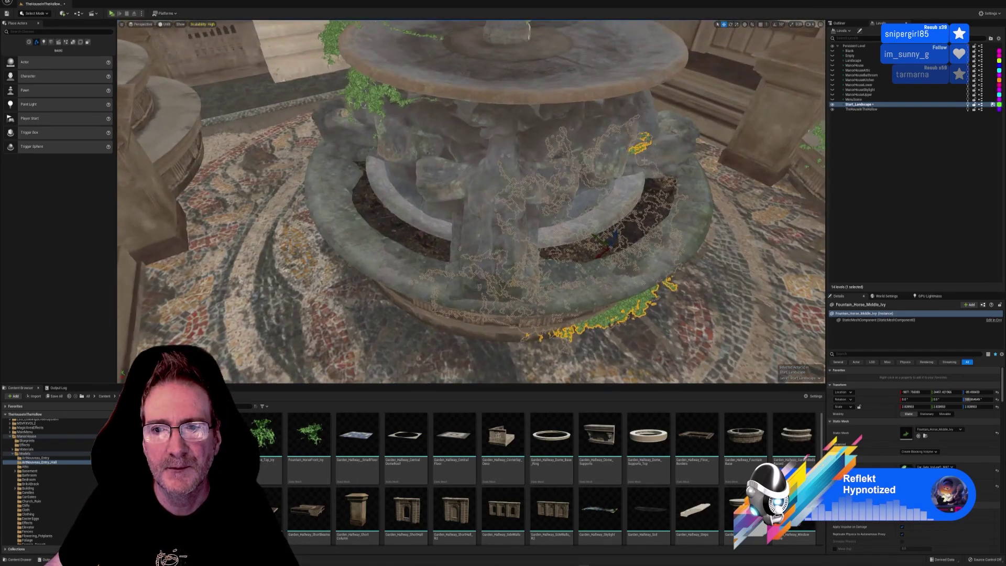
right_drag(644, 160, 624, 190)
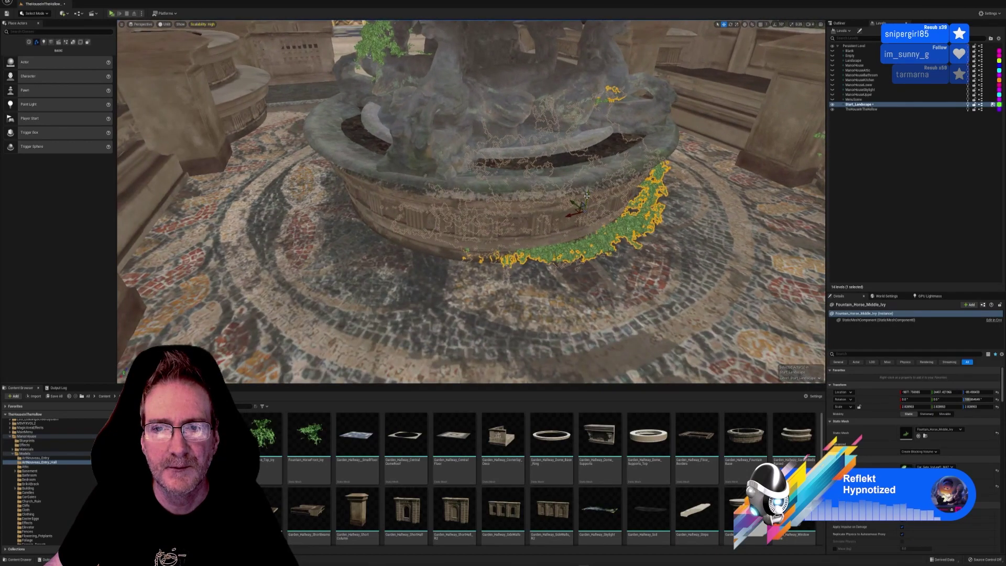
drag(586, 184, 602, 108)
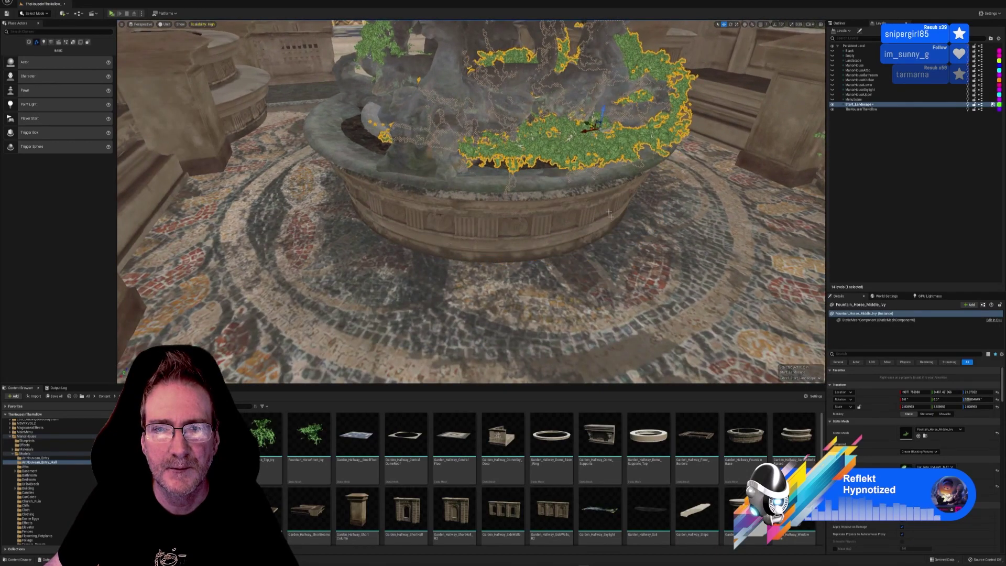
- Slide the middle ivy sideways along the fountain's planter and lower it slightly toward the basin rim
right_drag(602, 107, 579, 87)
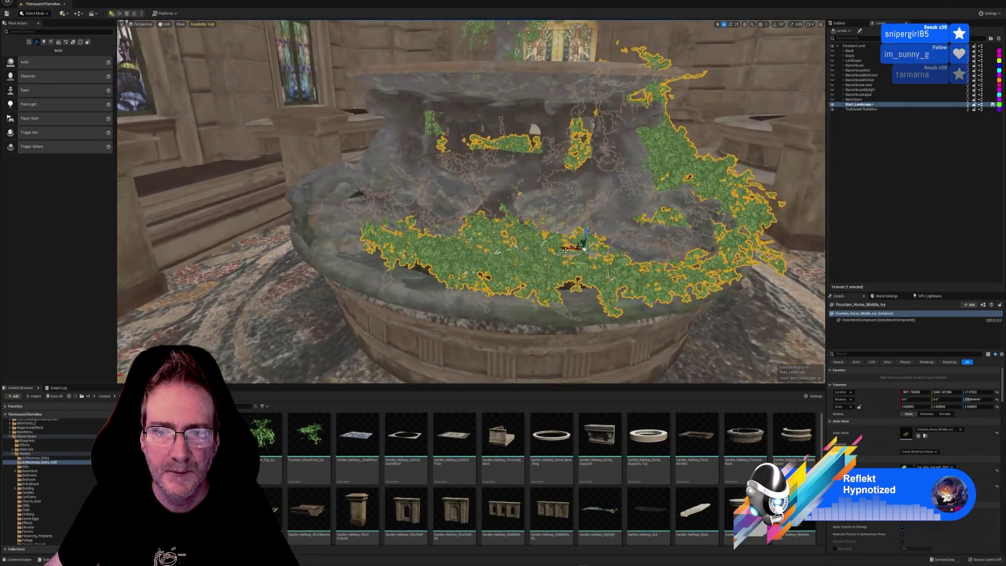
drag(565, 250, 495, 242)
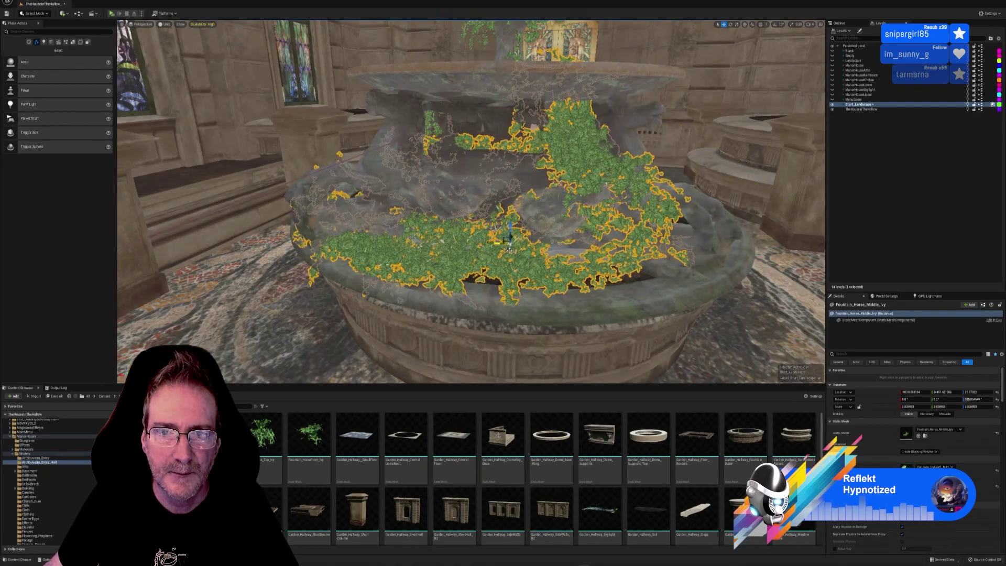
right_drag(509, 249, 440, 228)
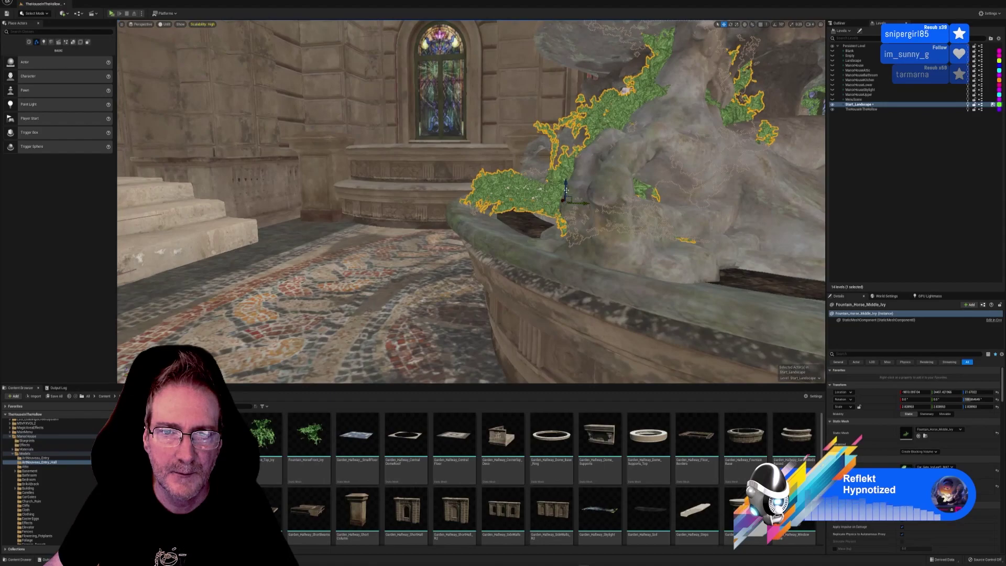
drag(566, 190, 566, 210)
right_drag(566, 209, 608, 235)
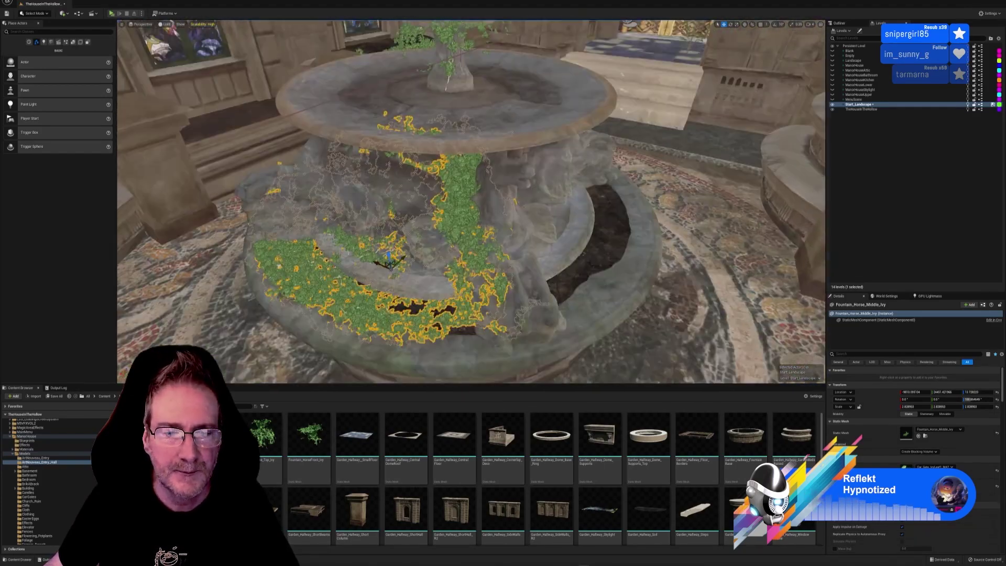
right_drag(514, 218, 487, 210)
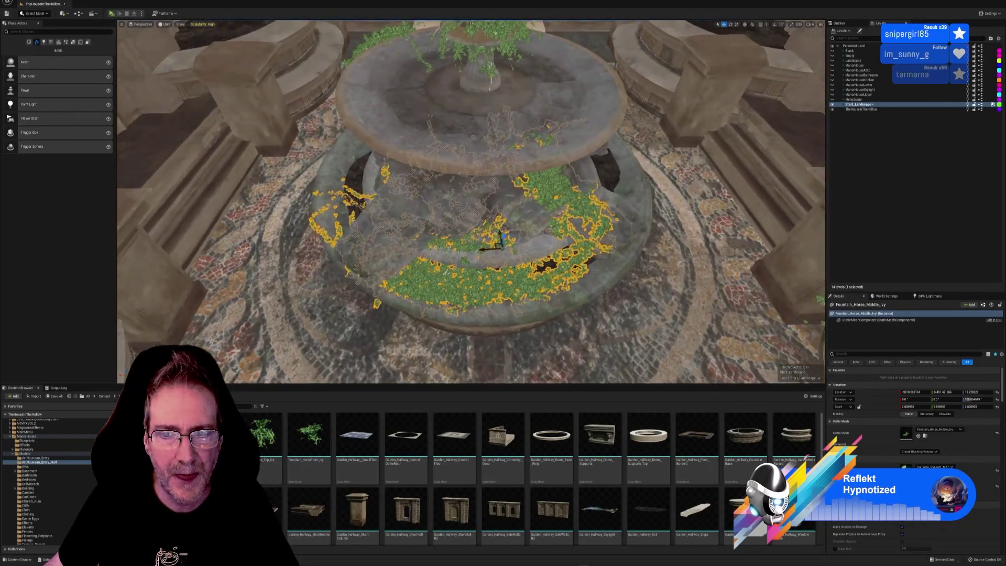
drag(490, 250, 511, 248)
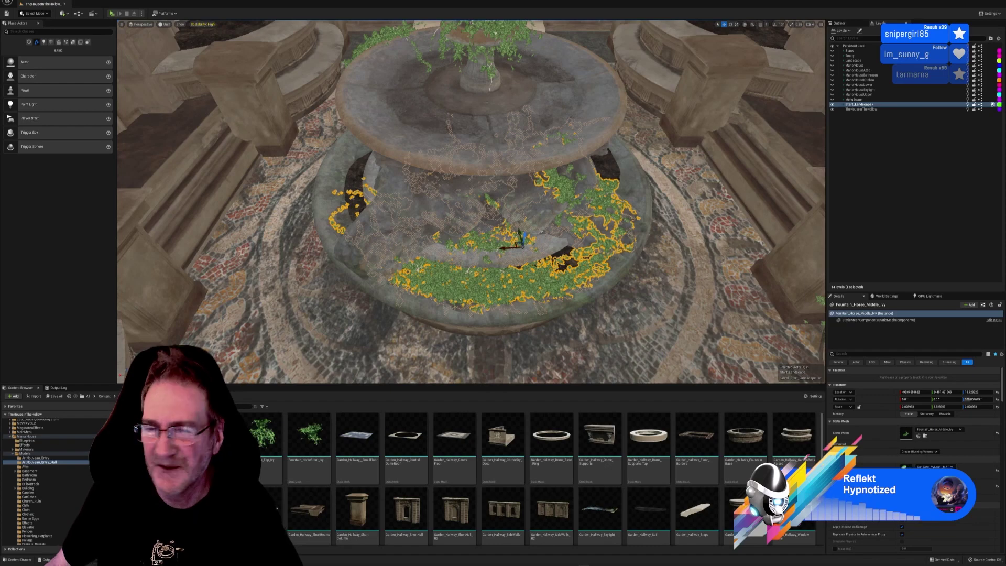
right_drag(627, 324, 583, 333)
- Switch to 3ds Max and examine from several angles how the middle ivy sits on the planter and seahorses
key(alt+Tab)
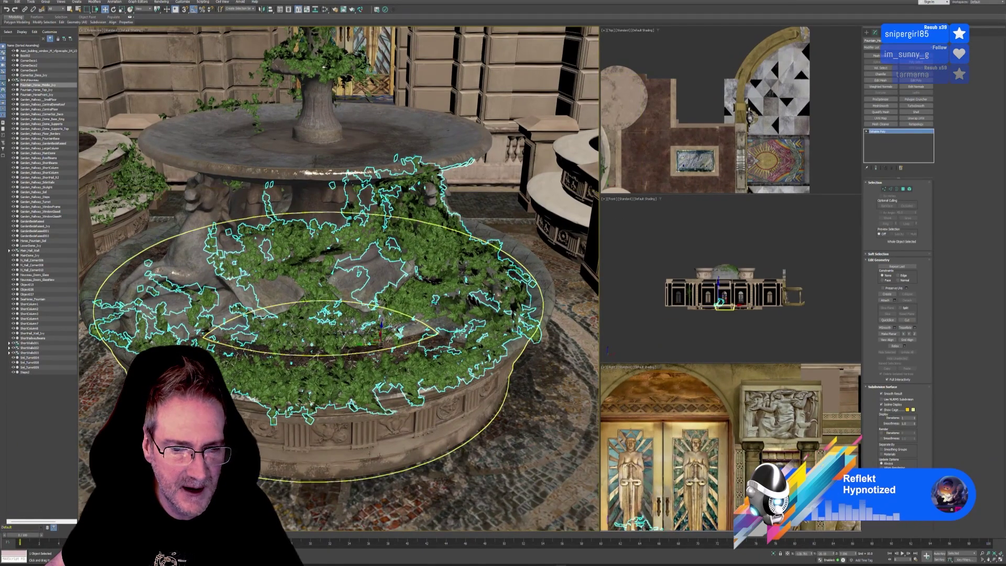
alt+middle_drag(476, 451, 398, 472)
alt+middle_drag(345, 341, 262, 344)
alt+middle_drag(515, 433, 388, 453)
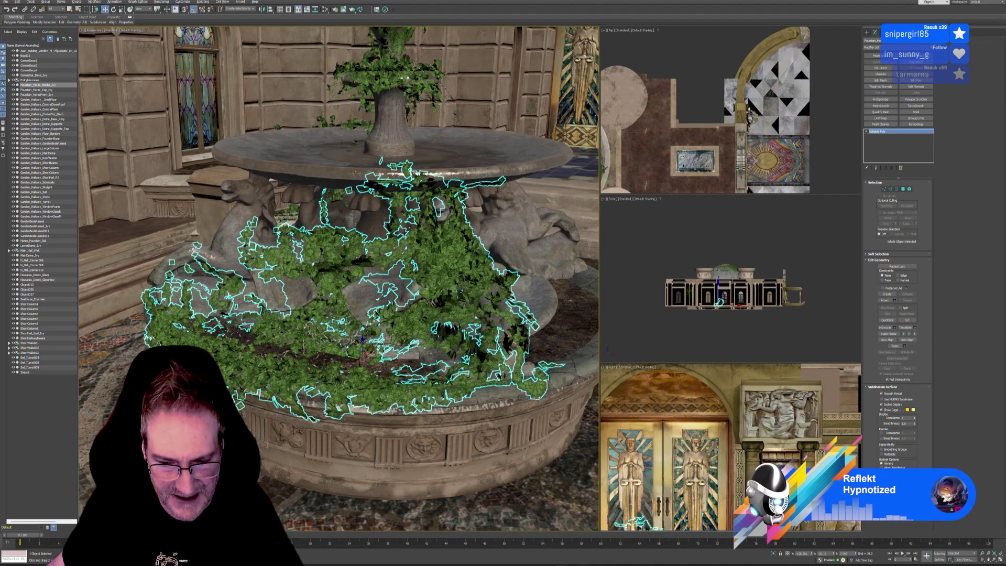
- Back in Unreal, move the middle ivy horizontally outward from the fountain's centre toward the planter rim
key(alt+Tab)
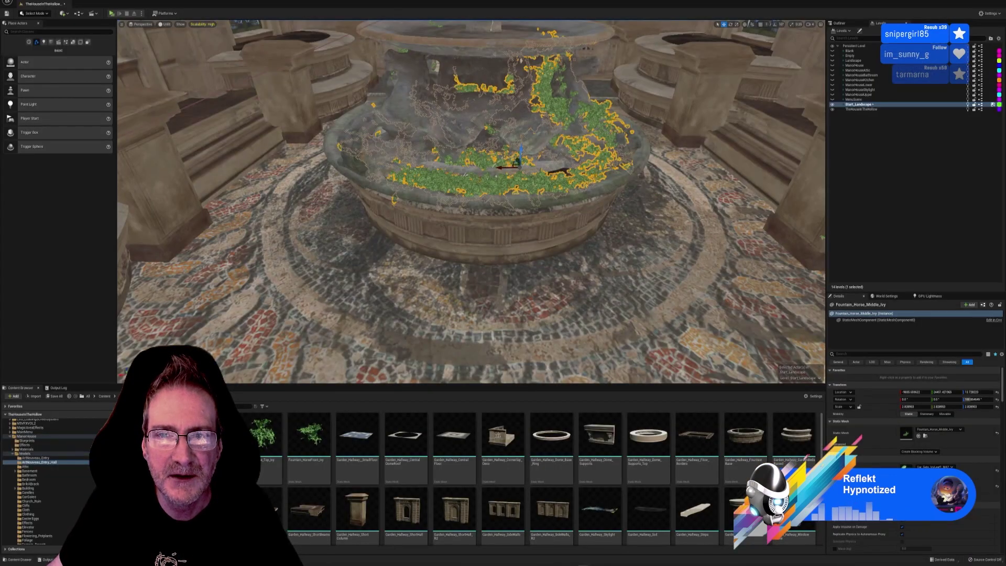
right_drag(471, 202, 424, 196)
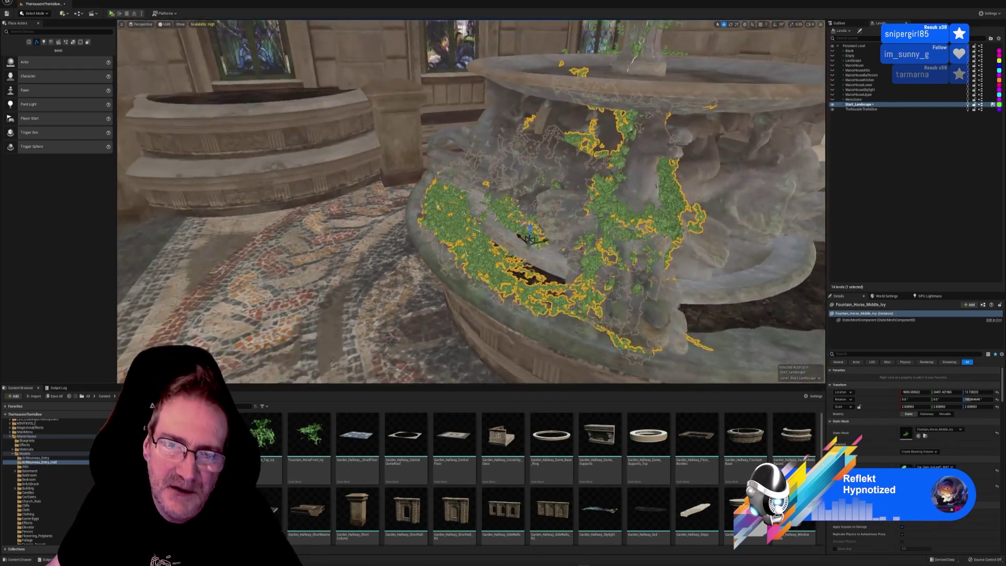
mouse_move(542, 243)
mouse_down()
mouse_move(508, 249)
mouse_move(533, 252)
mouse_up()
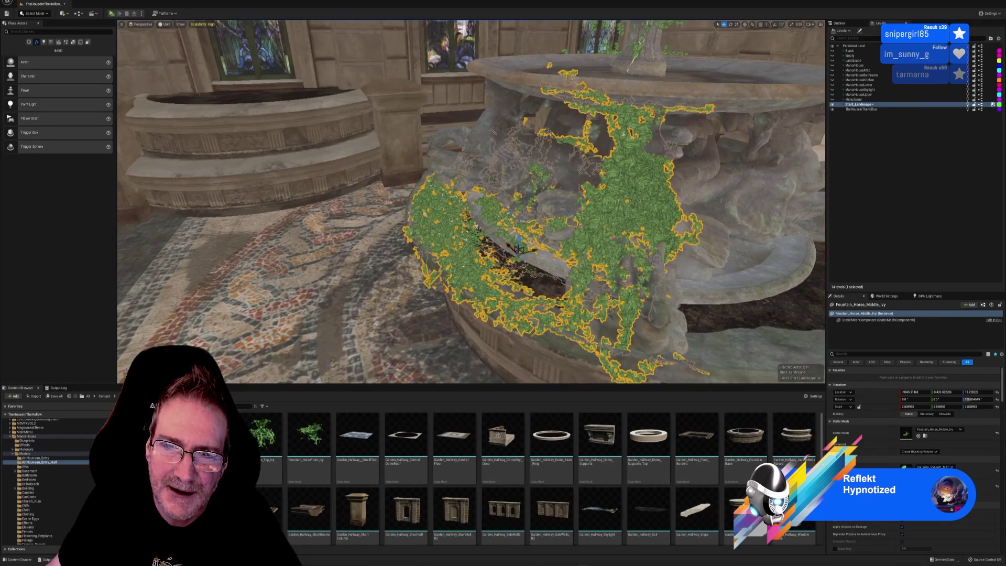
right_drag(517, 250, 562, 232)
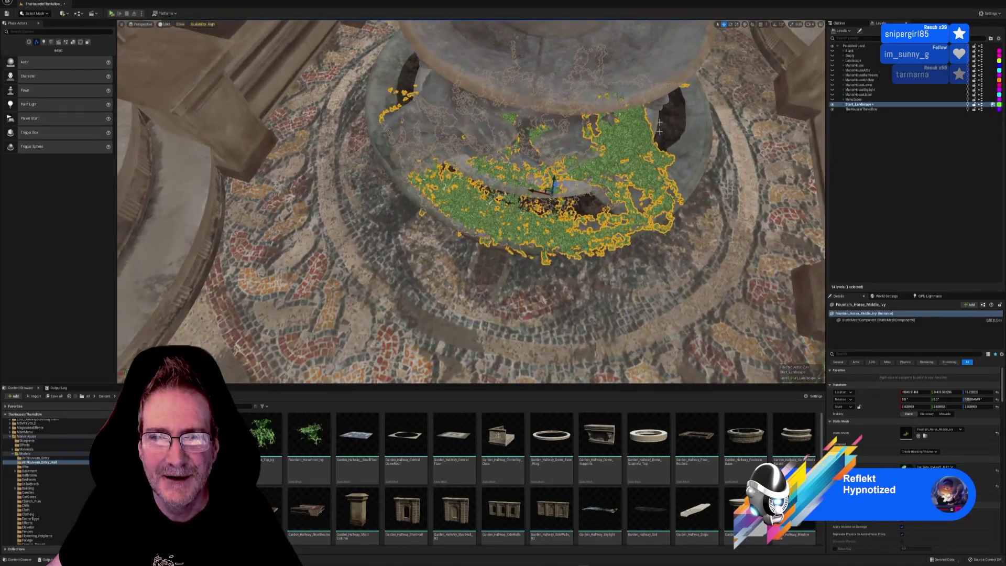
- Rotate the middle ivy slightly around its vertical axis to follow the curve of the planter
click(730, 25)
drag(532, 207, 545, 218)
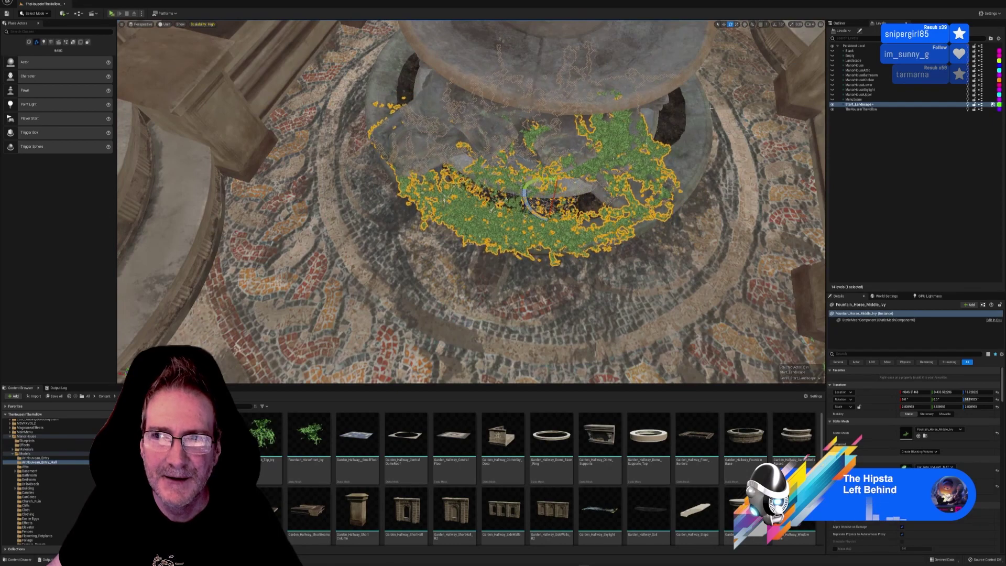
click(723, 24)
right_drag(503, 210, 503, 162)
right_drag(583, 293, 630, 313)
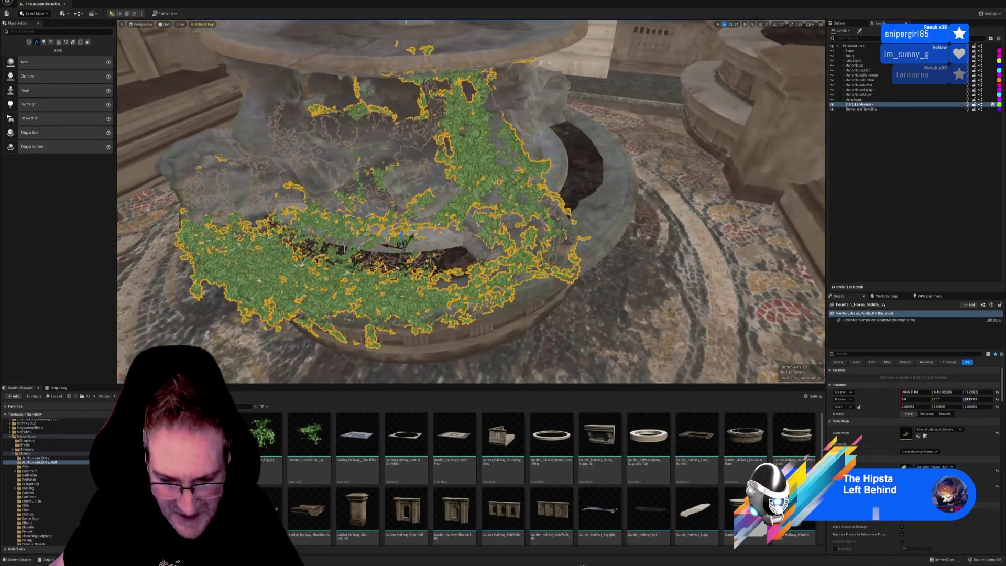
- Compare the middle ivy with the 3ds Max scene, and slide it sideways along the planter in Unreal
key(alt+Tab)
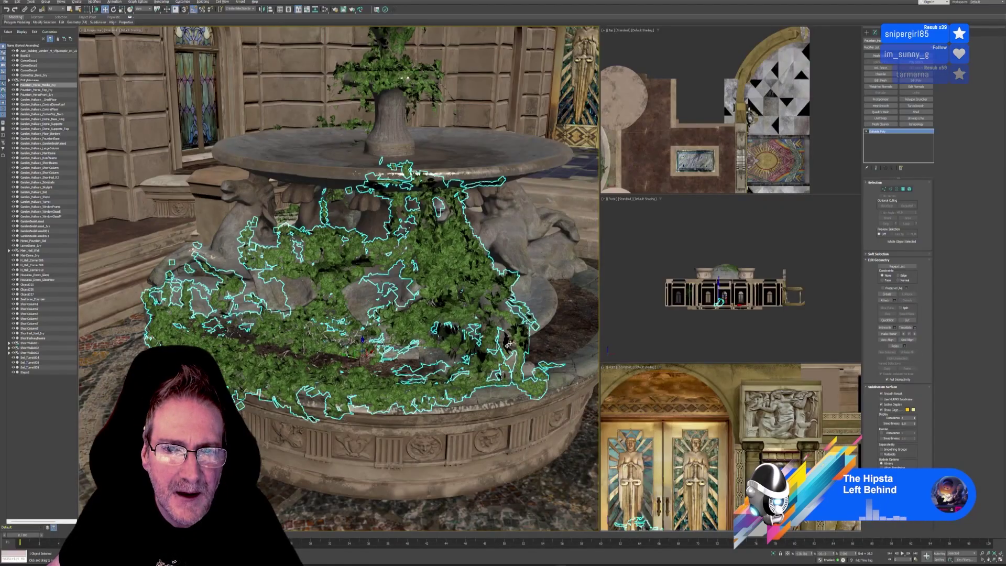
alt+middle_drag(483, 347, 508, 337)
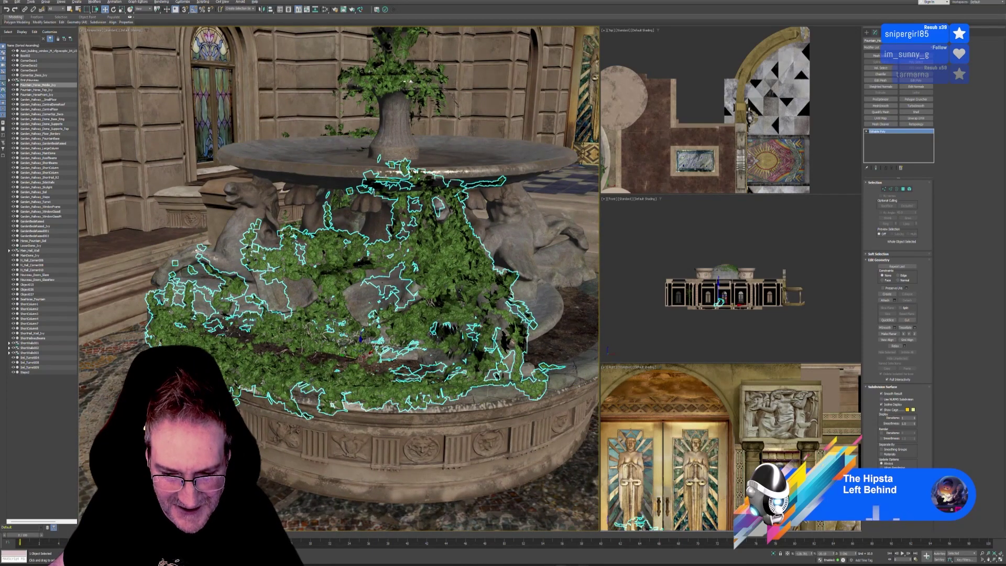
key(alt+Tab)
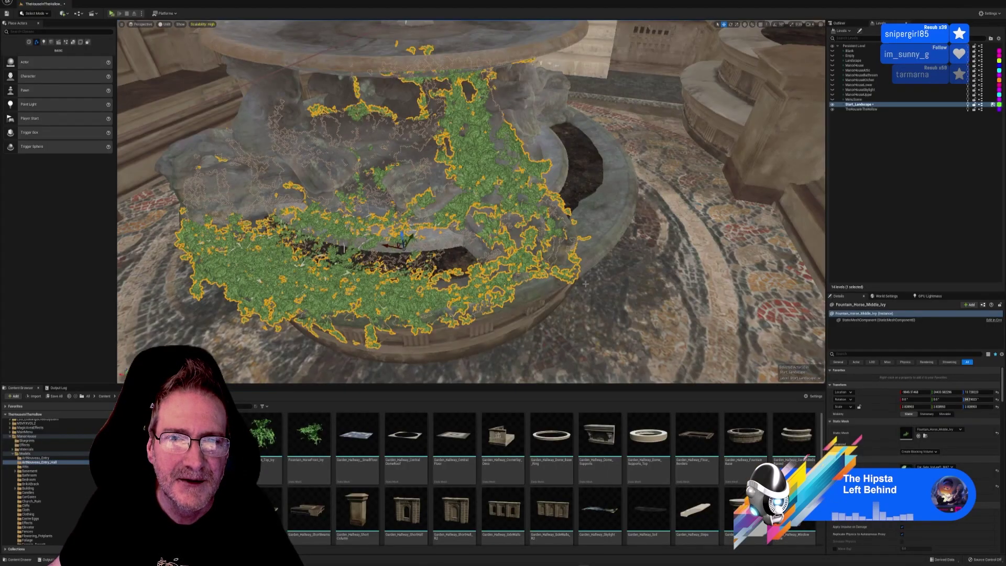
drag(390, 245, 429, 241)
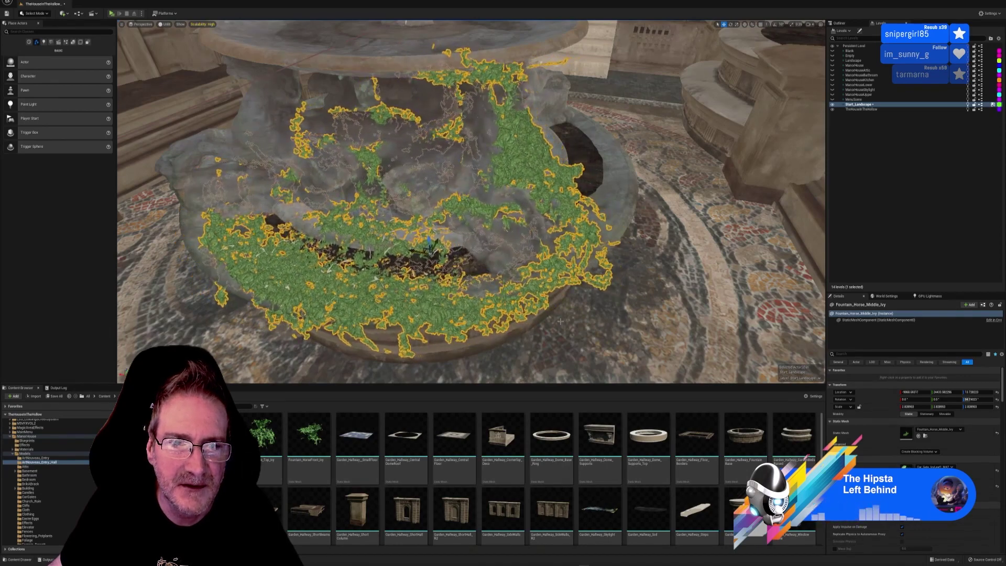
mouse_move(560, 321)
right_down()
mouse_move(519, 294)
mouse_move(548, 296)
mouse_move(461, 309)
mouse_move(451, 291)
mouse_move(524, 304)
mouse_move(472, 286)
mouse_move(433, 306)
mouse_move(479, 312)
right_up()
- Recheck the ivy's position in 3ds Max, and pull the middle ivy farther out over the planter in Unreal
key(alt+Tab)
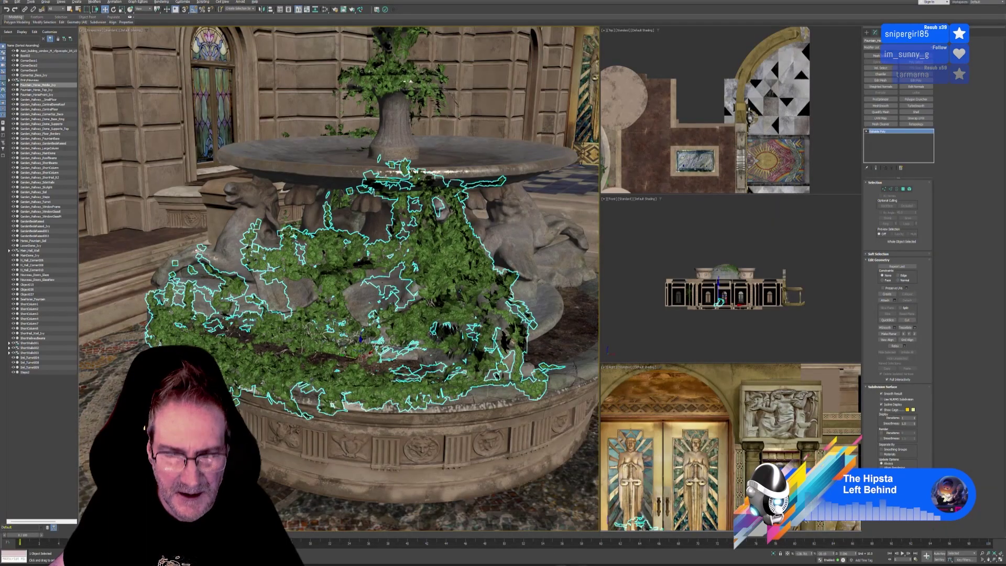
key(alt+Tab)
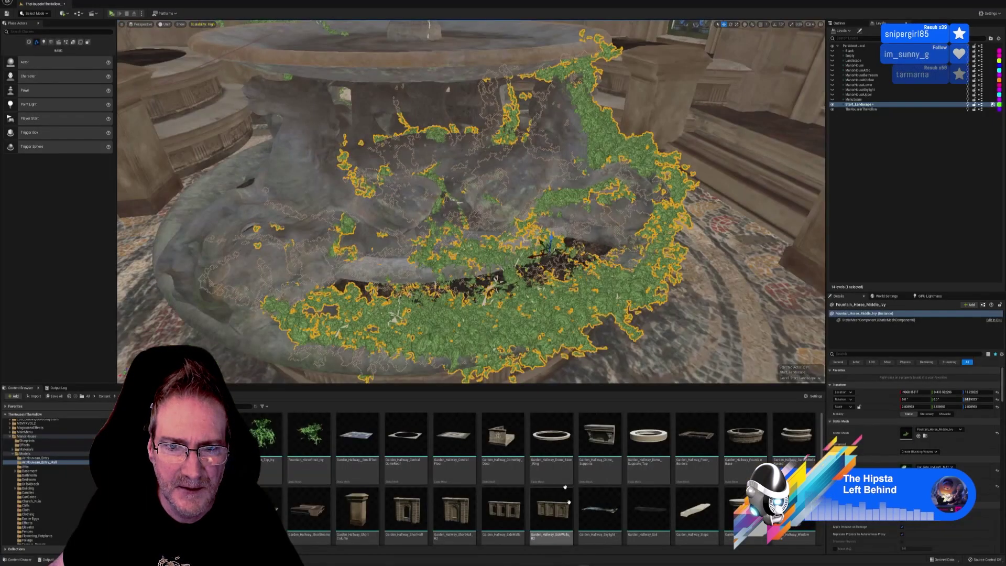
right_drag(503, 252, 503, 286)
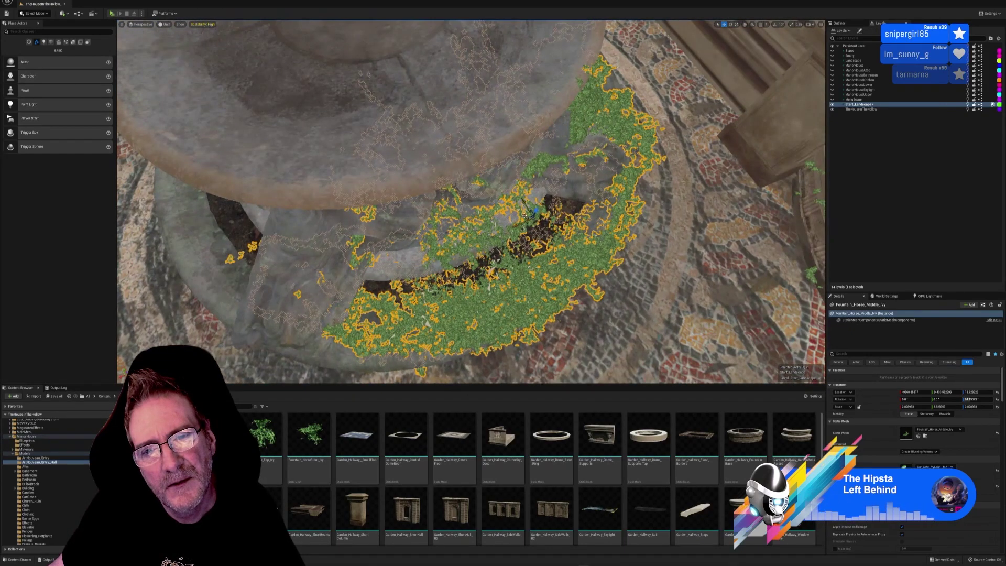
drag(524, 214, 548, 254)
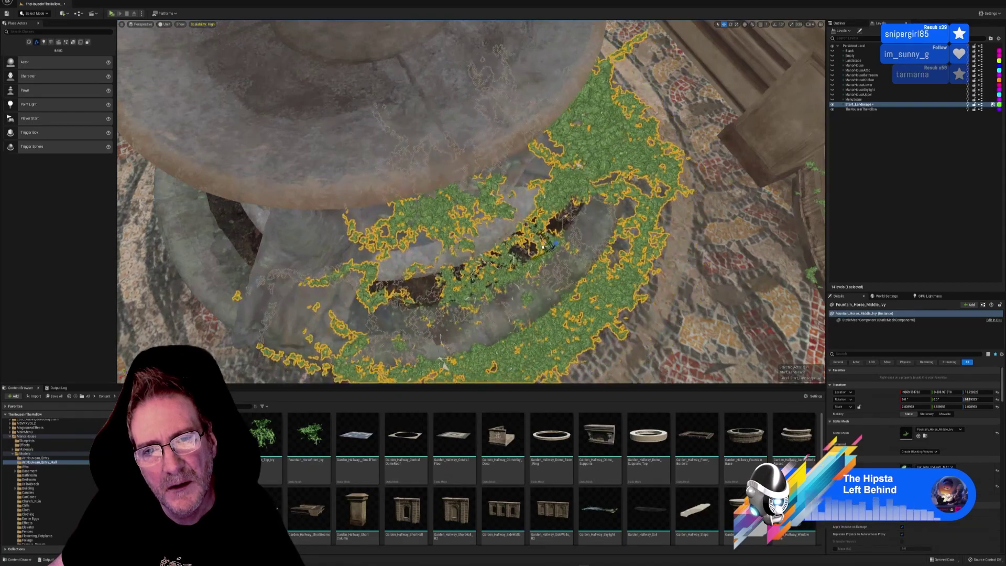
right_drag(589, 283, 586, 233)
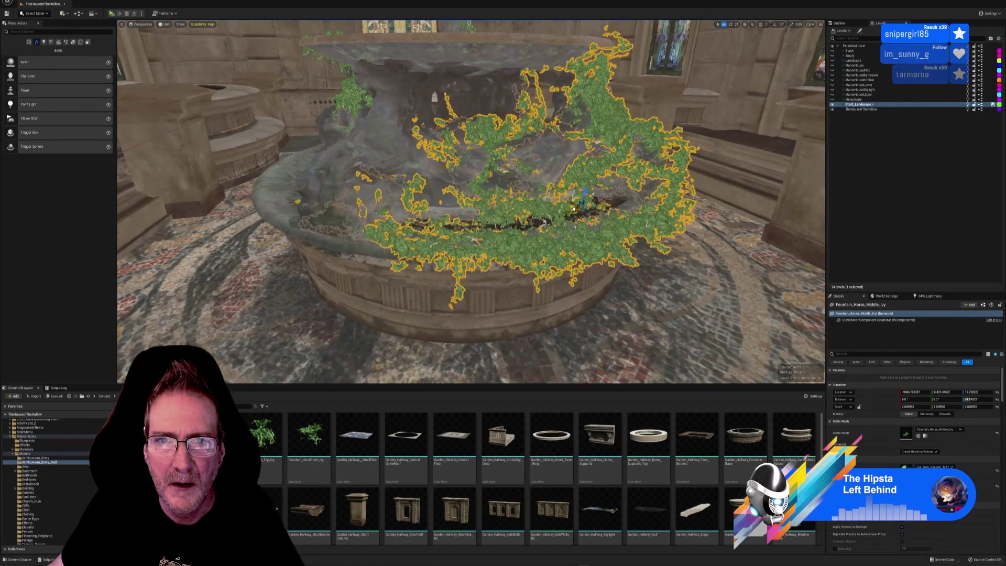
- Fine-tune the middle ivy's horizontal position and height over the planter
right_drag(637, 276, 637, 319)
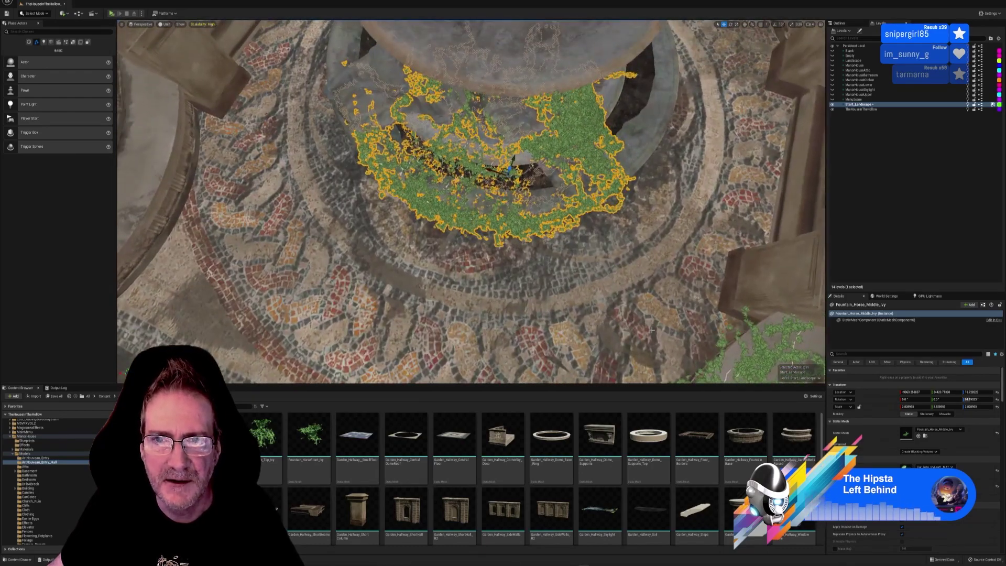
right_drag(571, 281, 564, 217)
drag(515, 189, 514, 193)
right_drag(548, 236, 508, 238)
right_drag(584, 148, 666, 74)
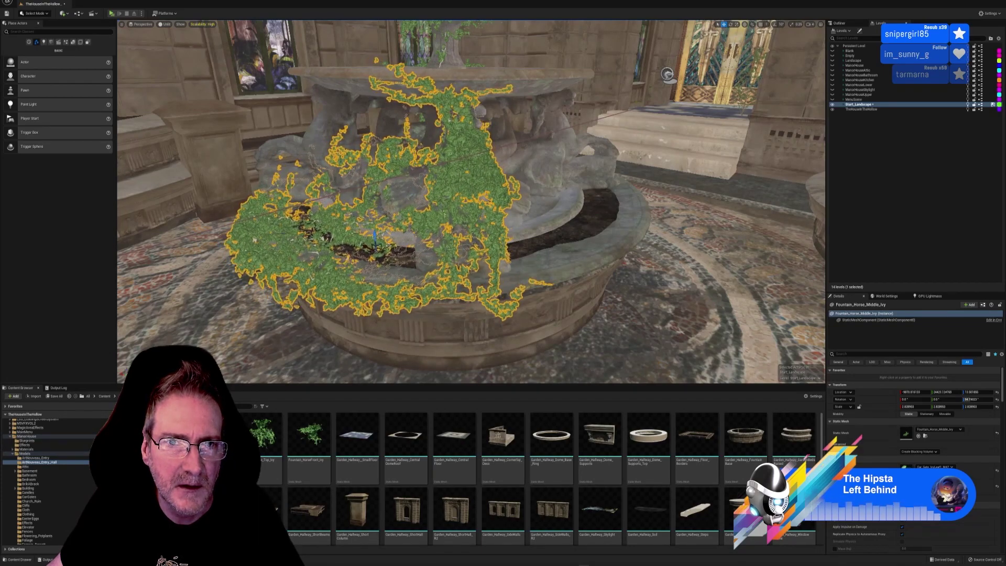
- Rotate the middle ivy slightly more around its vertical axis and nudge it horizontally over the planter
right_drag(667, 74, 707, 91)
right_drag(470, 201, 384, 230)
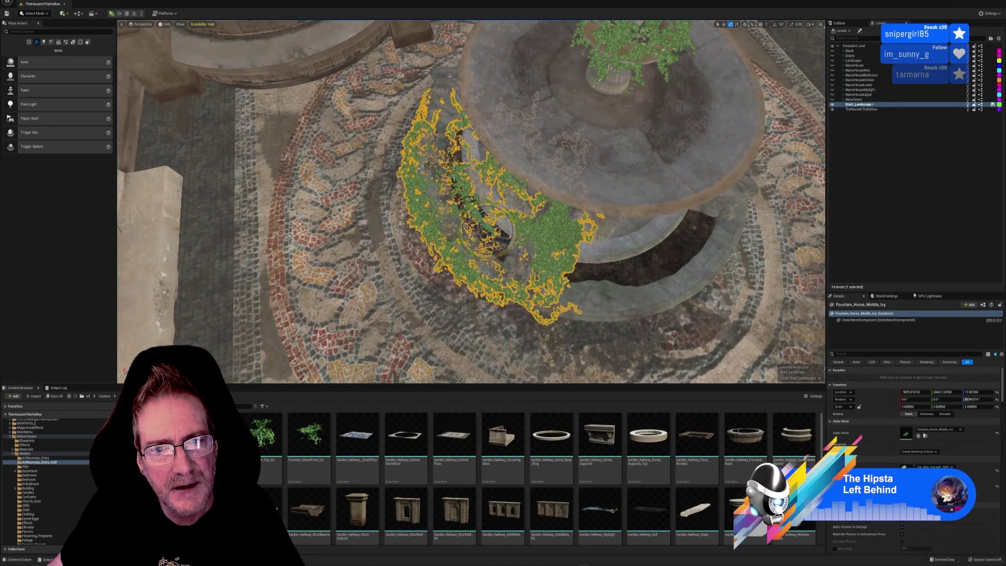
click(723, 25)
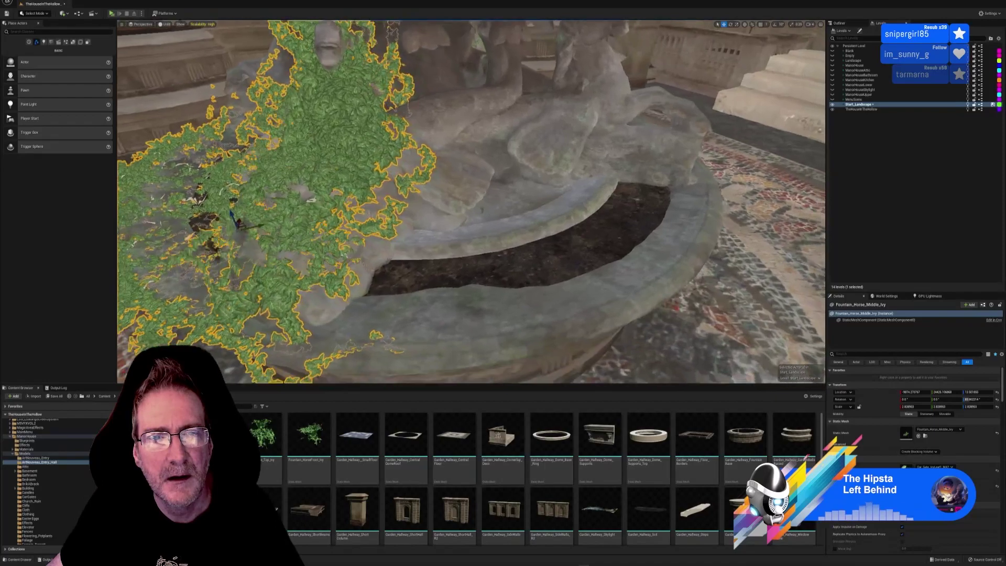
right_drag(471, 201, 266, 202)
right_drag(470, 202, 429, 216)
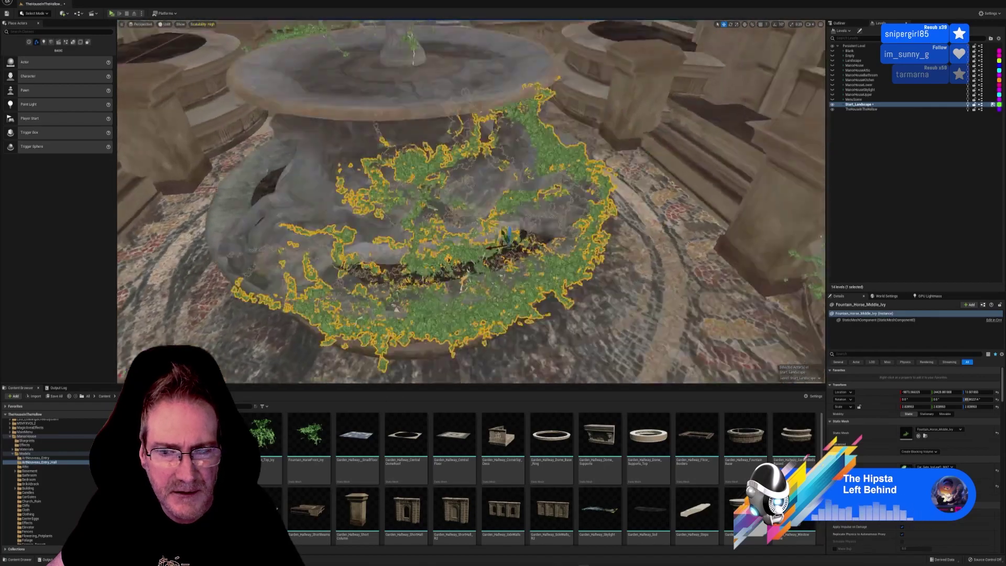
right_drag(471, 202, 419, 294)
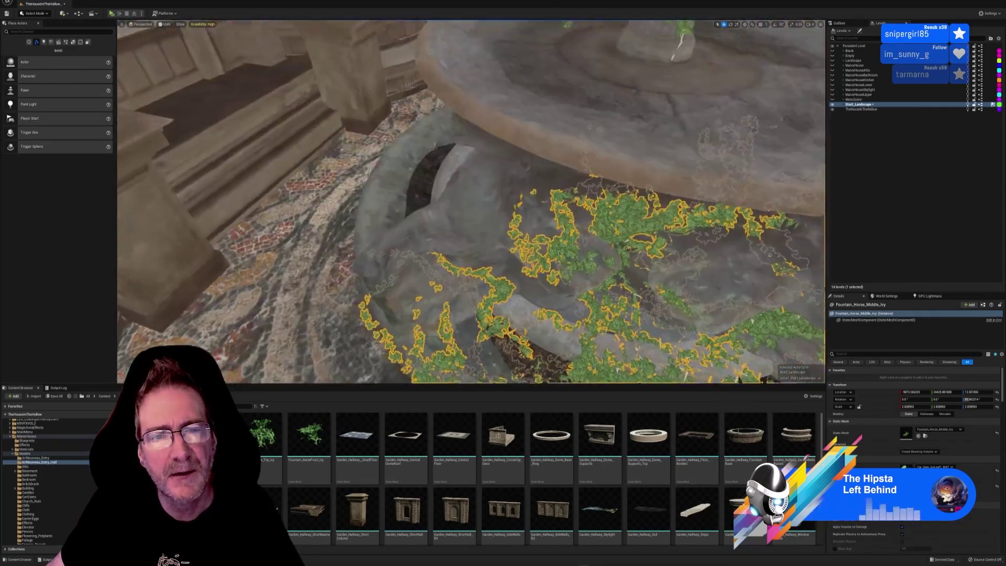
right_drag(470, 201, 445, 294)
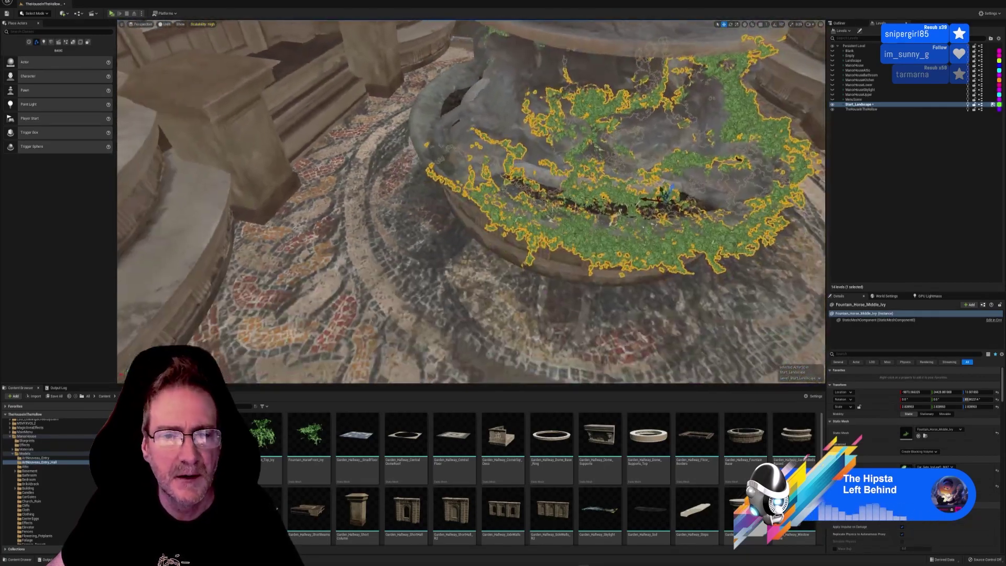
- Inspect the middle ivy from above in 3ds Max, and shift it over the planter in Unreal to match
key(alt+Tab)
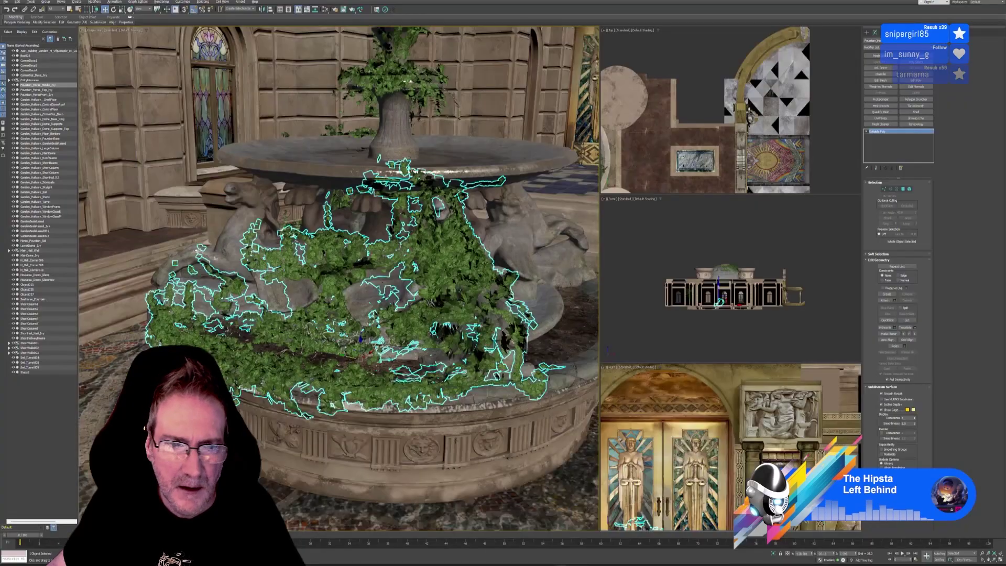
alt+middle_drag(367, 335, 386, 466)
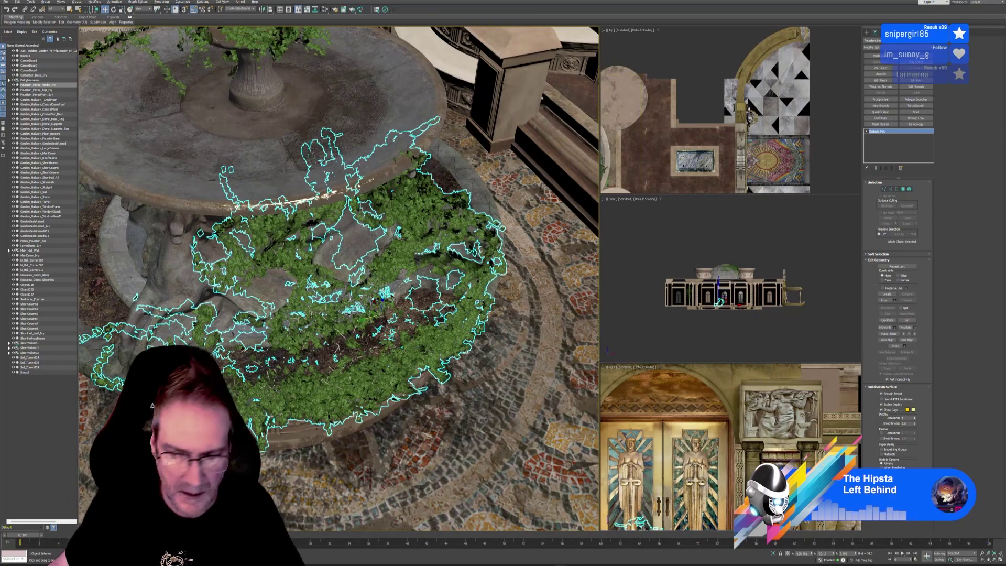
key(alt+Tab)
right_drag(471, 209, 511, 160)
alt+drag(513, 184, 501, 204)
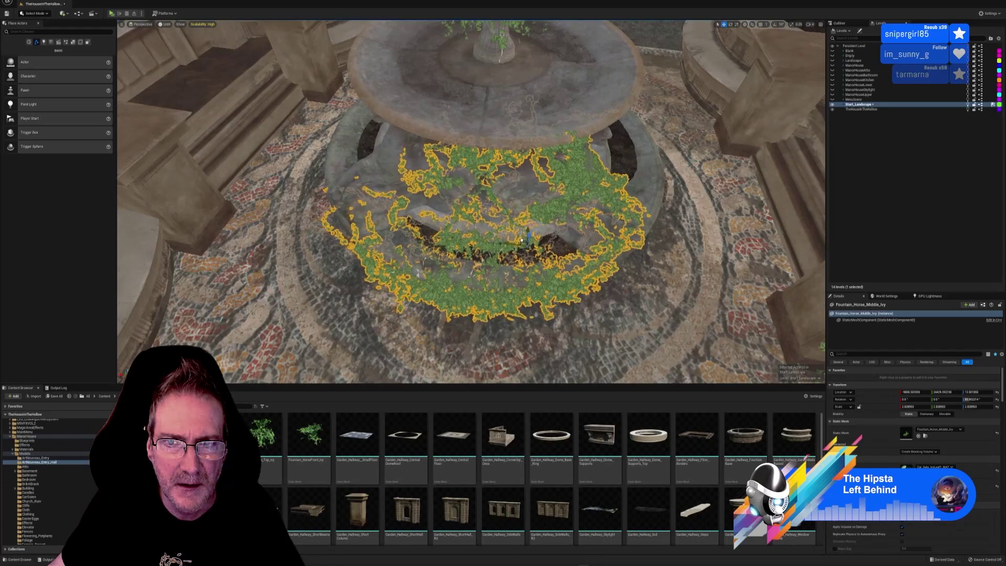
alt+drag(523, 241, 456, 176)
right_drag(455, 176, 471, 235)
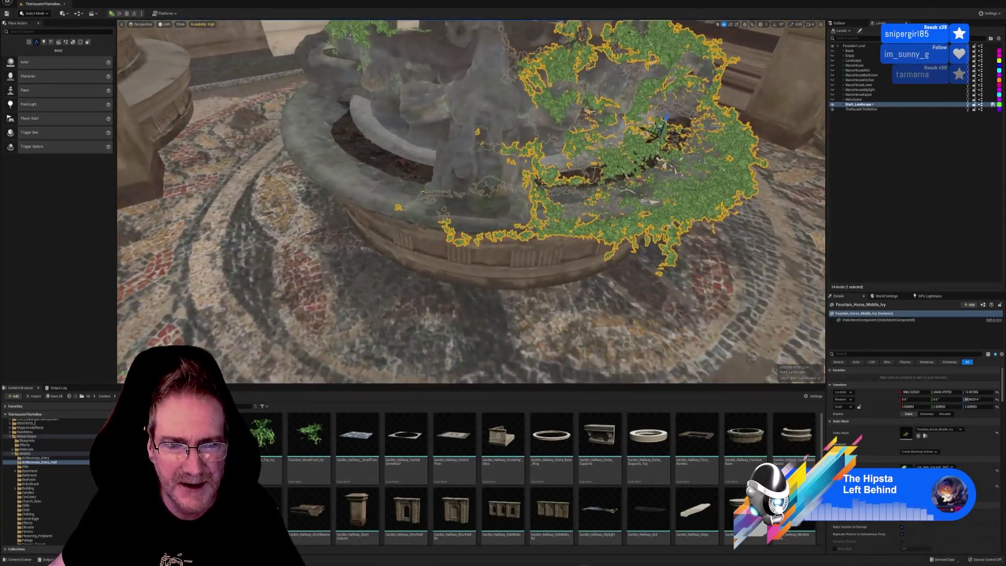
- Check how the middle ivy trails along the planter rim in 3ds Max, and adjust its position in Unreal to match
click(577, 564)
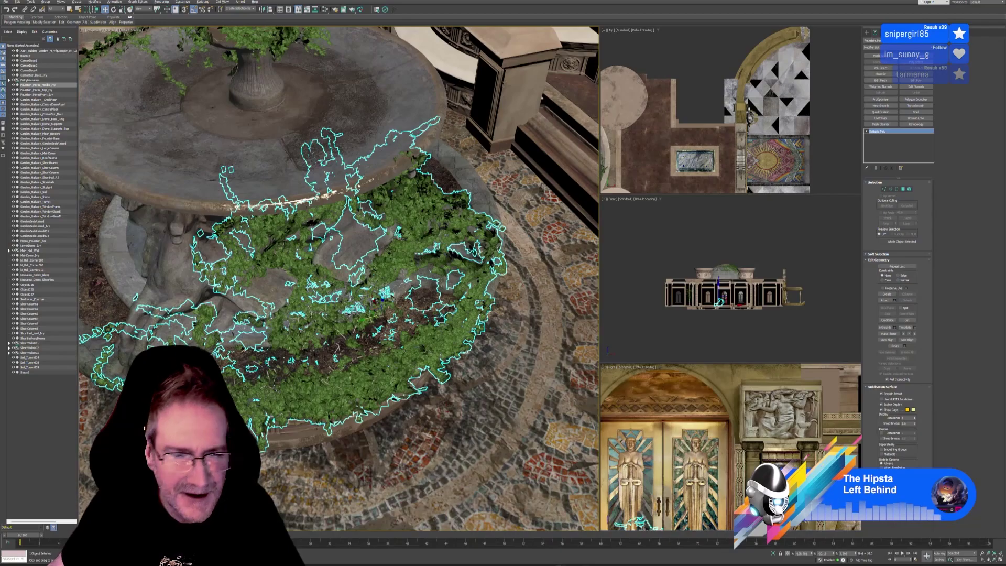
middle_drag(220, 448, 457, 397)
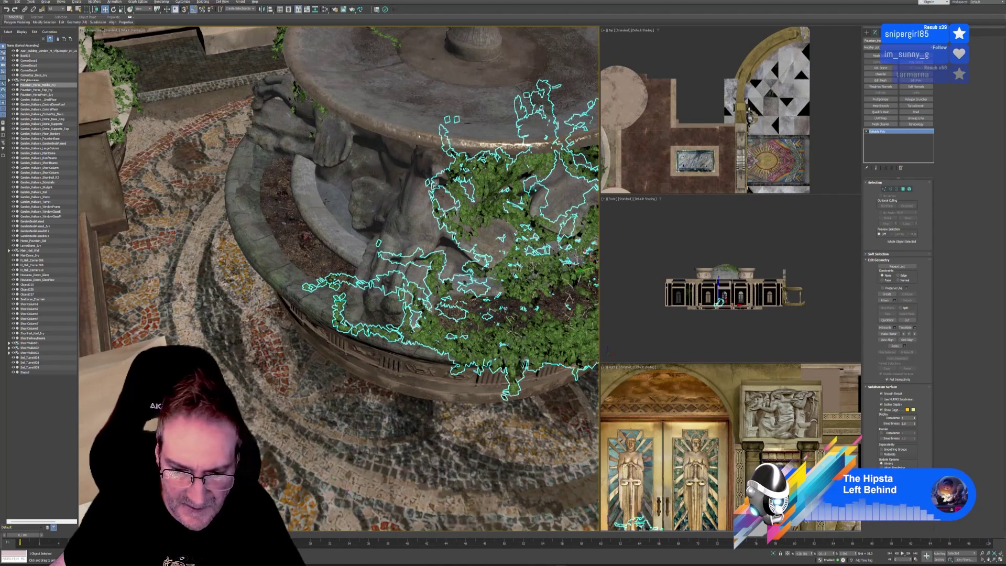
key(alt+Tab)
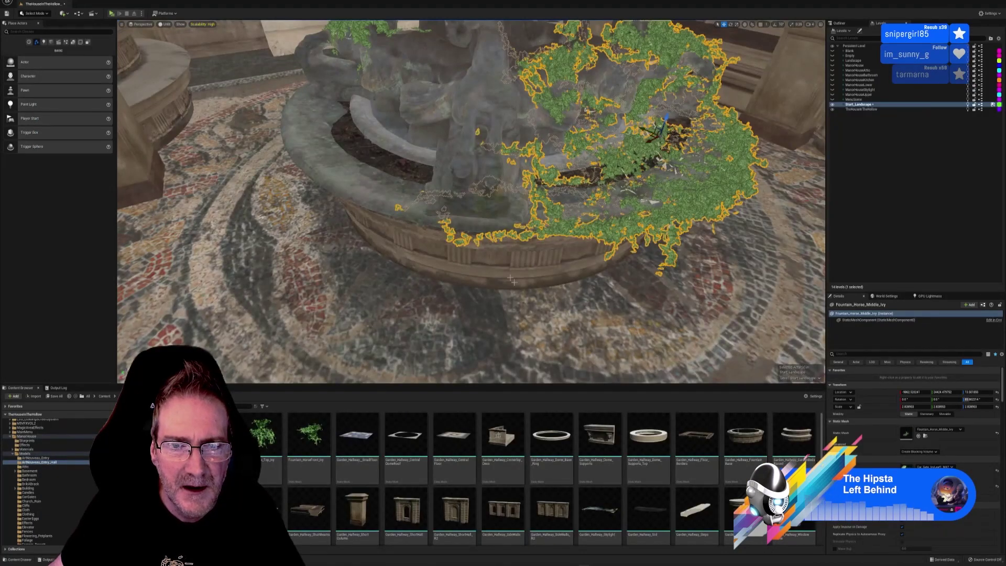
right_drag(658, 314, 661, 367)
alt+drag(625, 234, 624, 213)
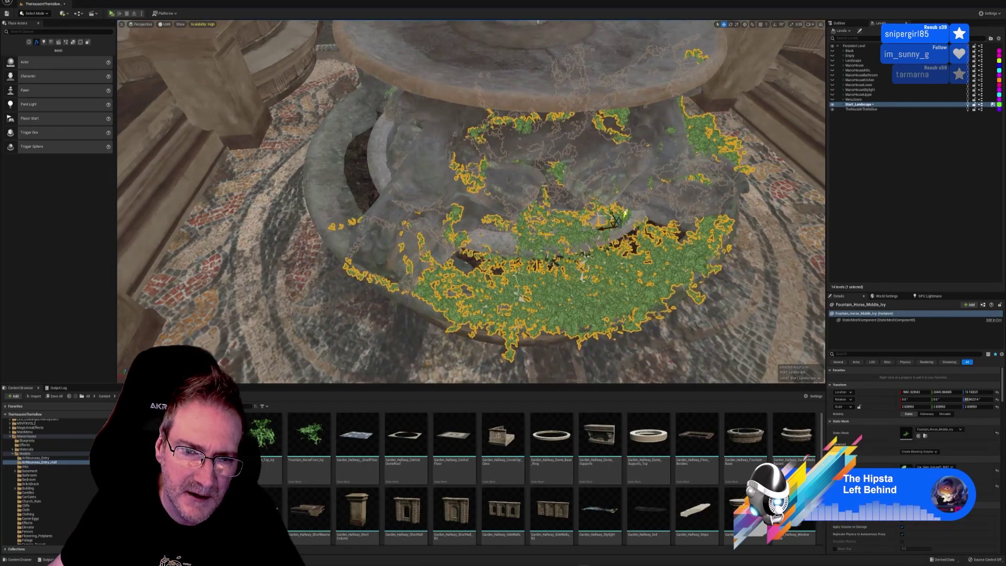
- Rotate the middle ivy slightly around its vertical axis and pull it farther out over the planter rim
click(630, 241)
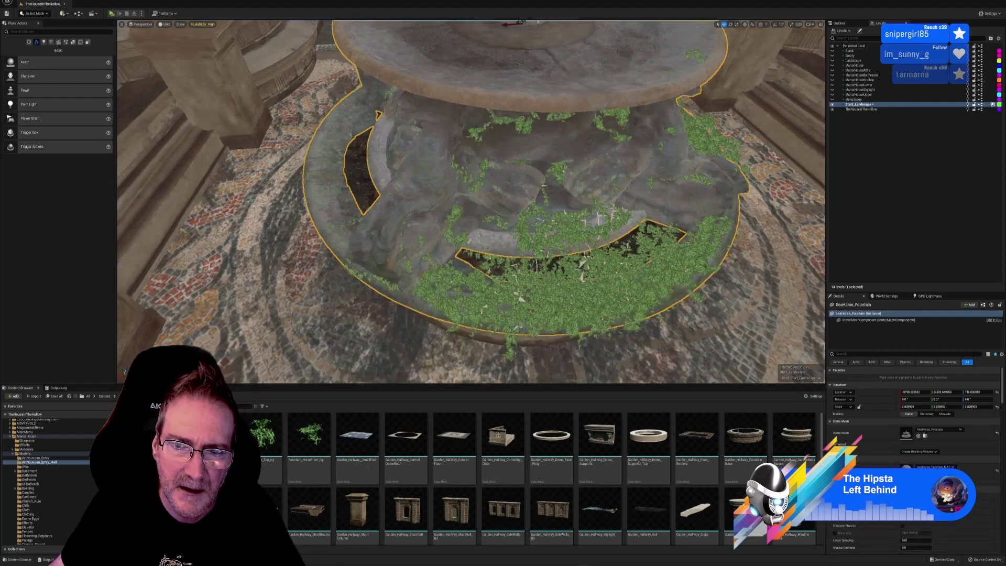
click(673, 312)
right_drag(673, 312, 759, 261)
key(s)
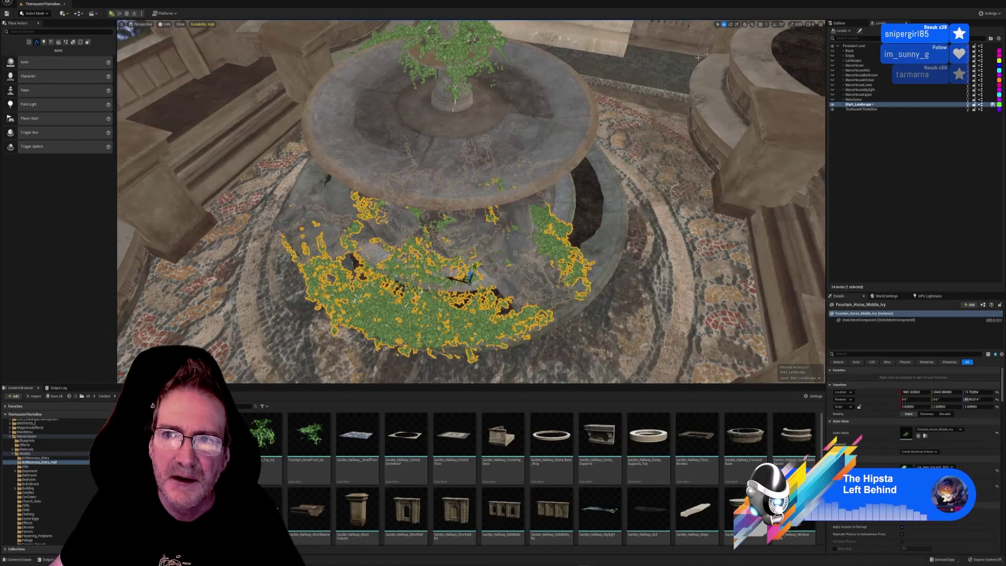
click(730, 24)
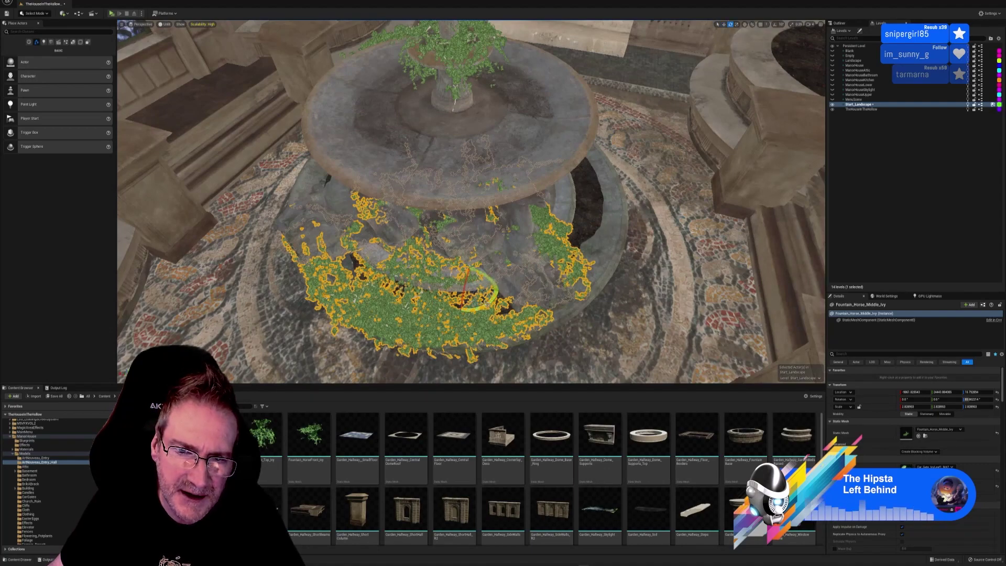
drag(487, 303, 496, 289)
click(724, 24)
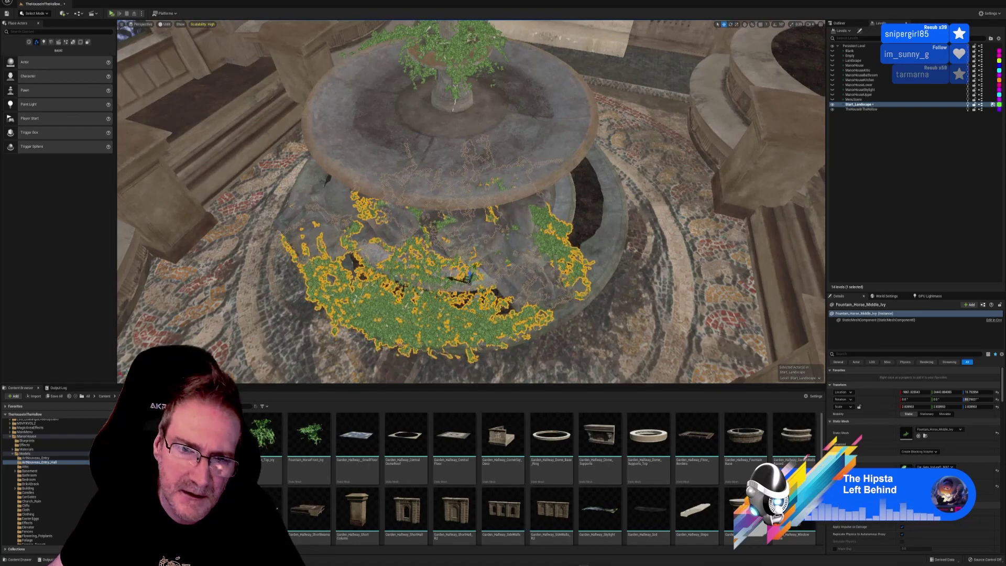
drag(465, 277, 465, 284)
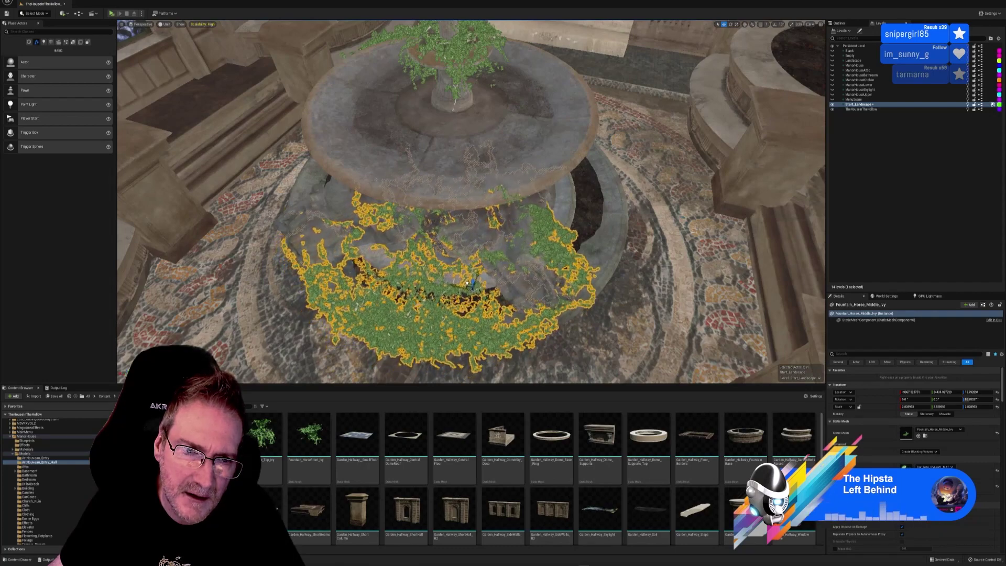
- Shift the middle ivy horizontally along the front of the planter
right_drag(468, 283, 618, 302)
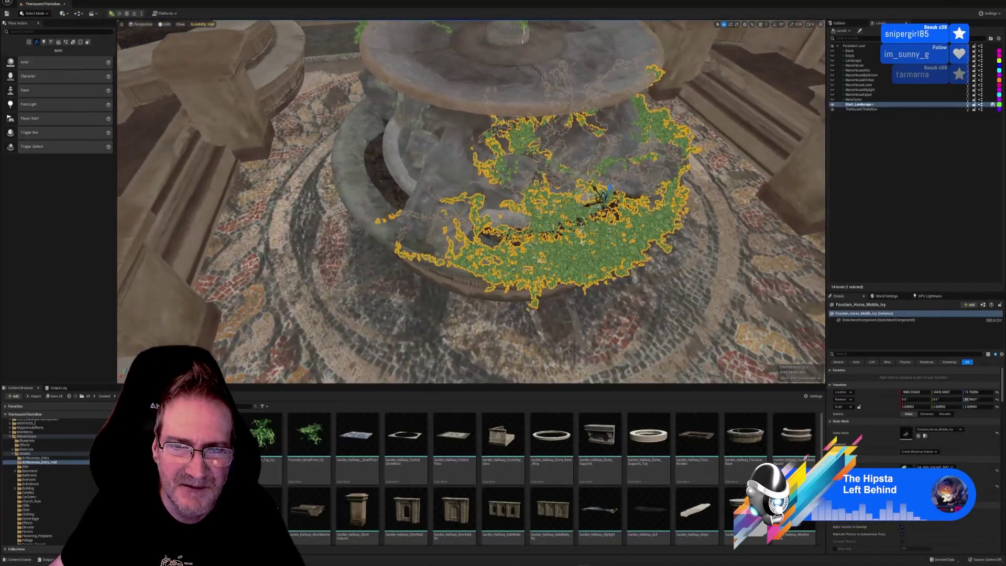
drag(594, 200, 577, 196)
right_drag(577, 196, 697, 92)
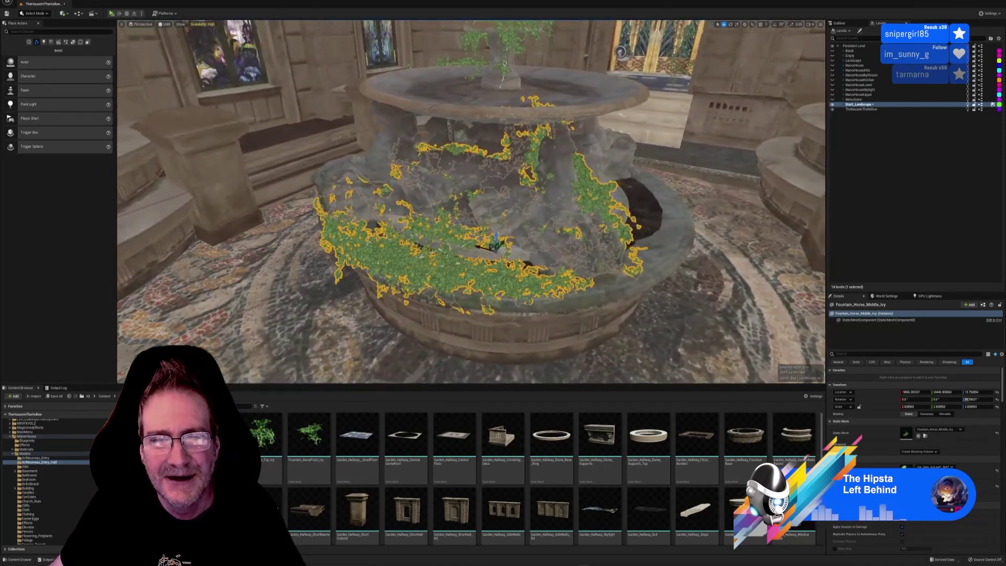
- Turn the middle ivy a little more around its vertical axis and move it outward to cover the fountain's rocks and rim
click(730, 24)
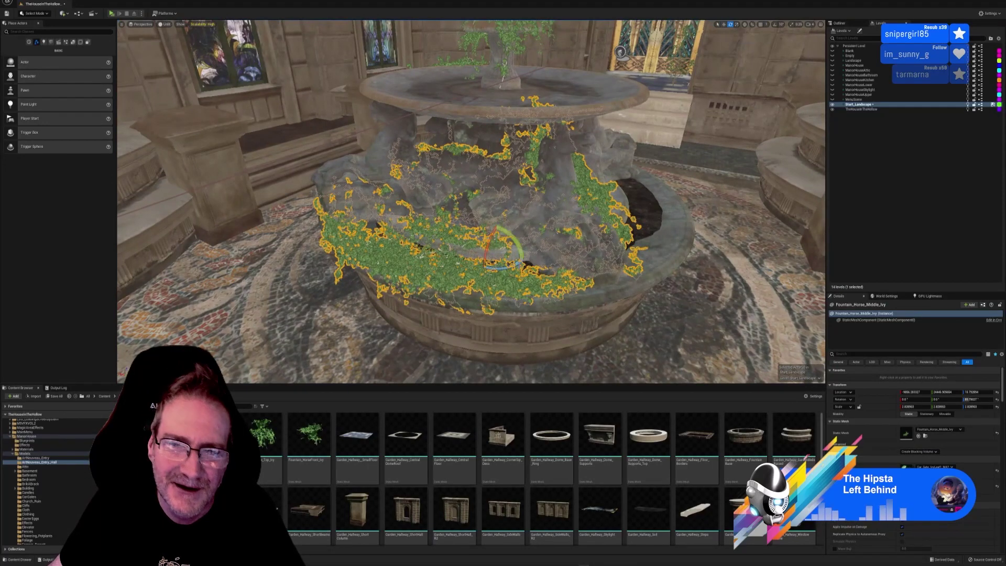
drag(498, 268, 518, 265)
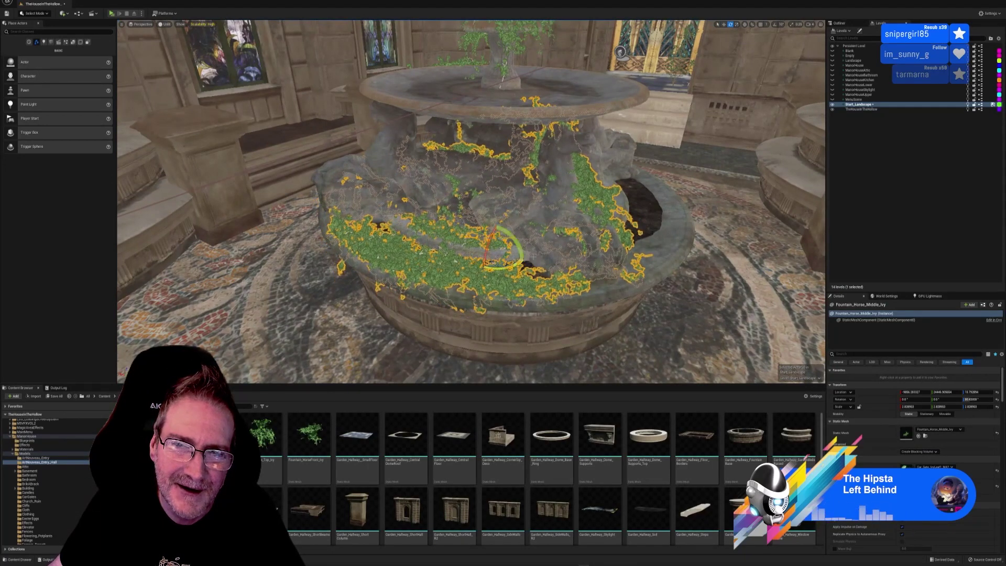
click(724, 24)
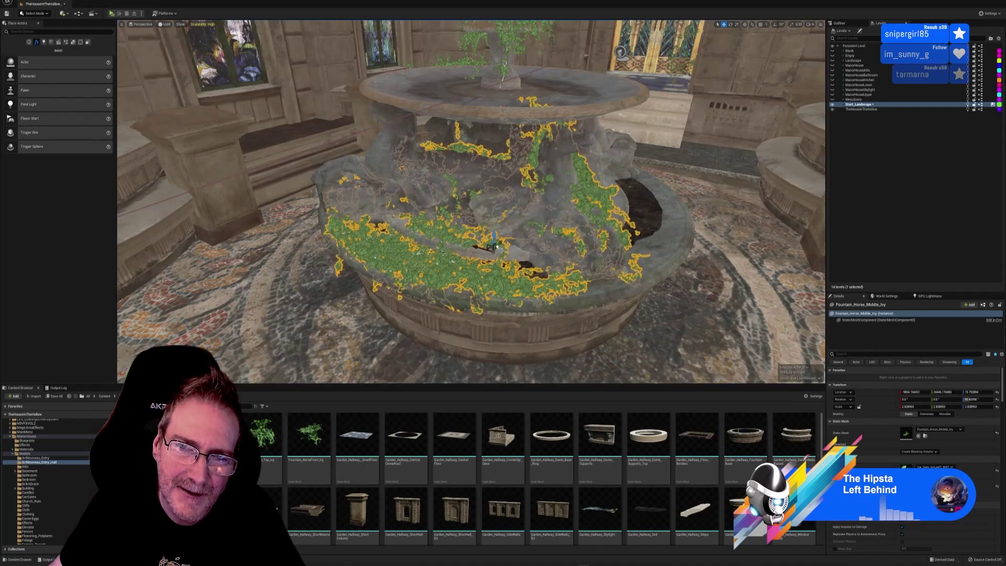
drag(496, 246, 483, 254)
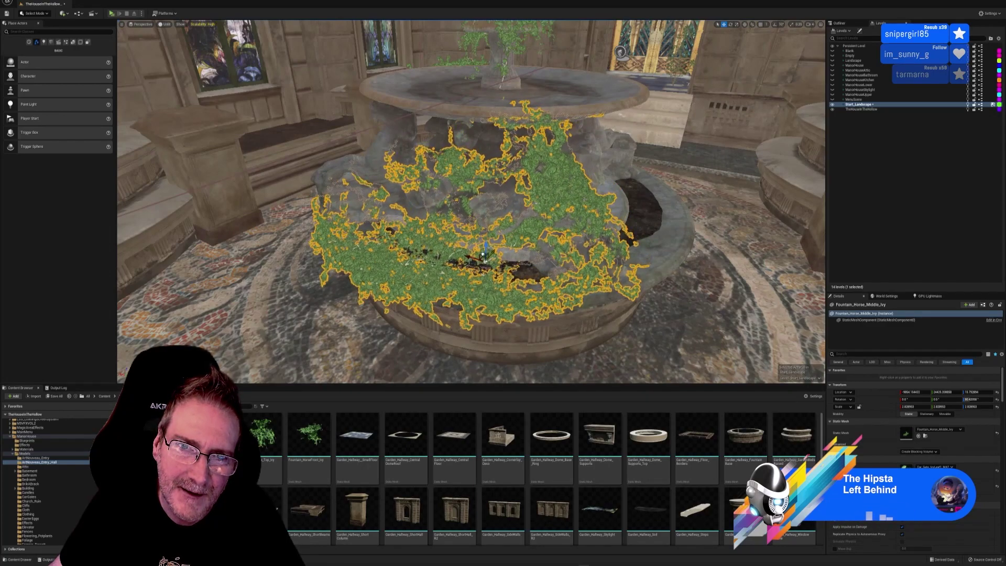
- Fine-tune the middle ivy's rotation around its vertical axis to follow the curve of the planter
right_drag(512, 299, 513, 348)
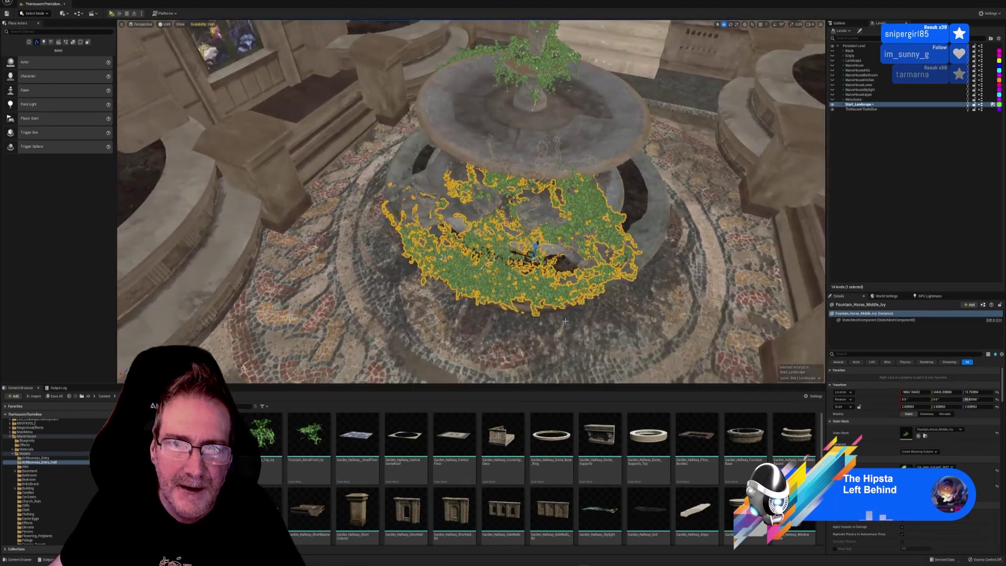
click(730, 25)
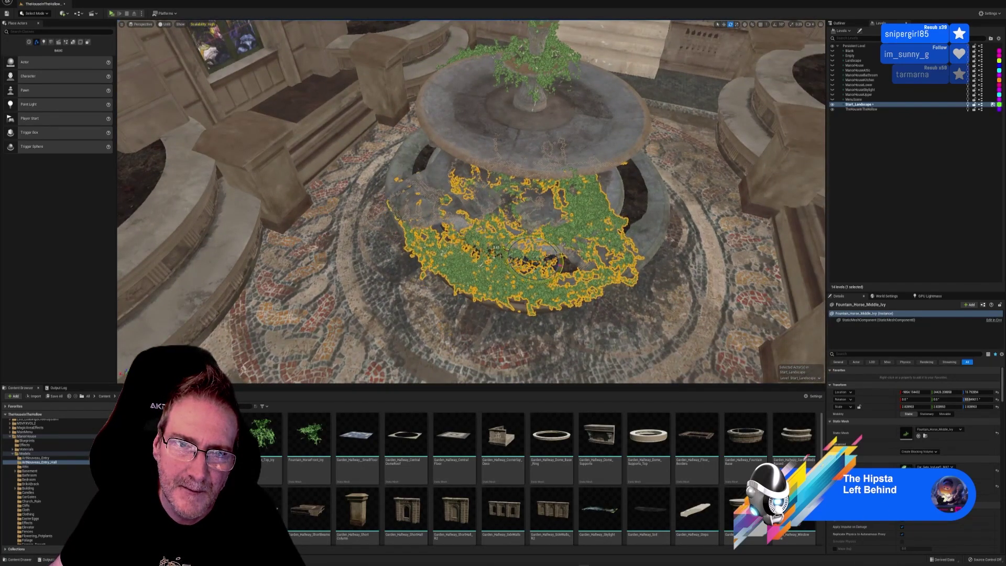
drag(559, 265, 562, 265)
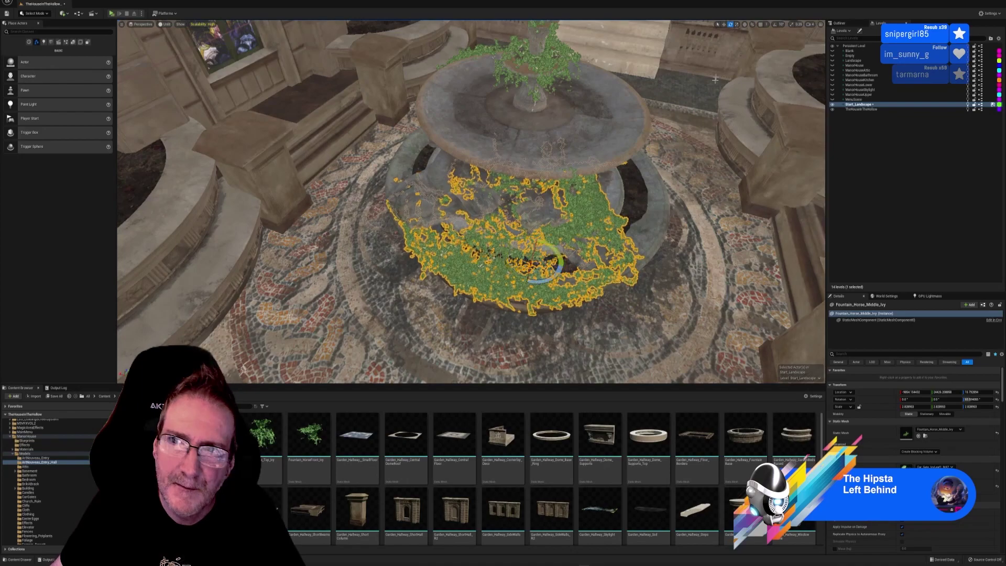
click(723, 25)
- Examine the middle ivy around the fountain in Unreal, and compare it with the low-angle view in 3ds Max
mouse_move(722, 49)
right_down()
mouse_move(681, 31)
mouse_move(721, 52)
right_up()
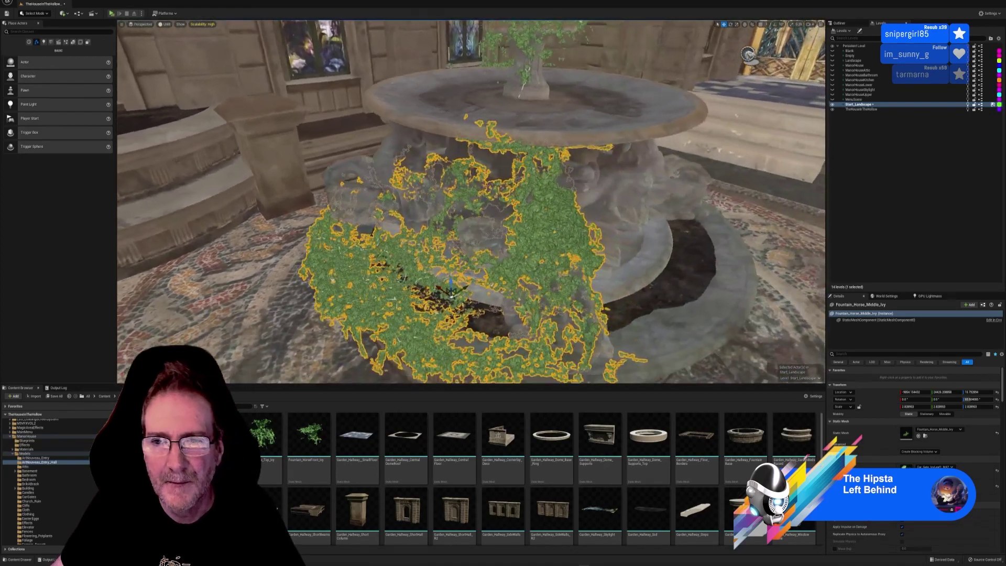
alt+drag(748, 54, 449, 88)
alt+drag(495, 131, 470, 40)
right_drag(471, 201, 429, 283)
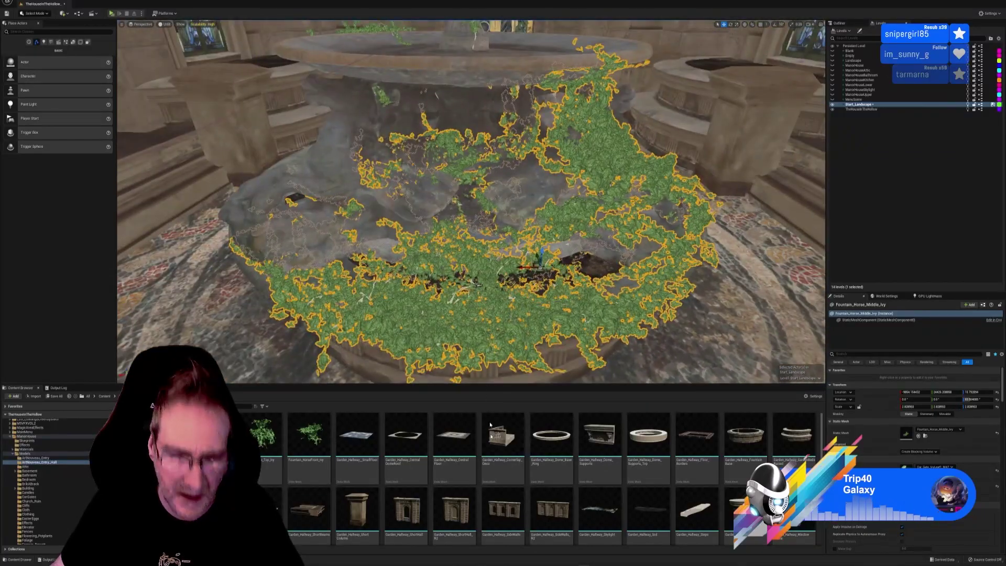
key(alt+Tab)
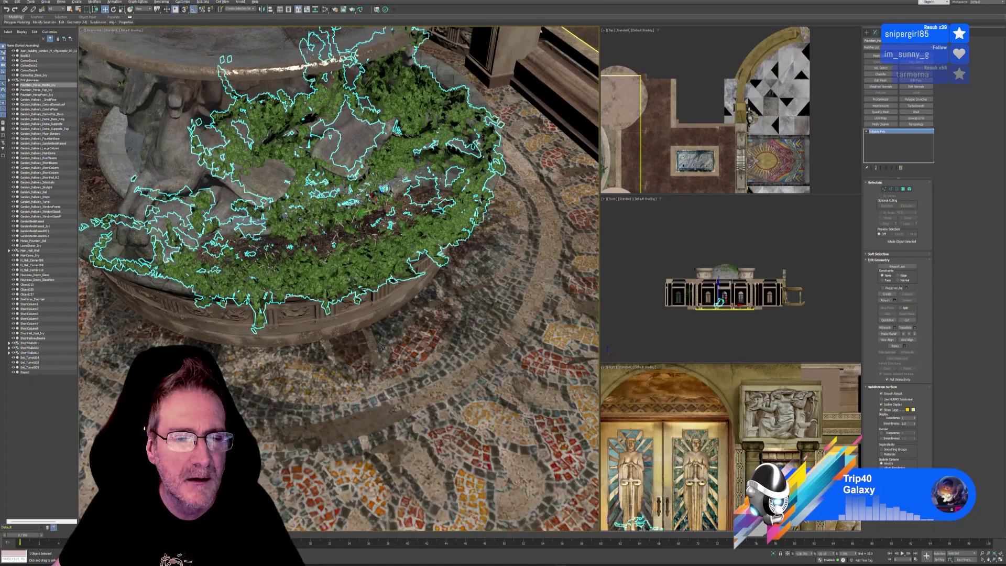
alt+middle_drag(274, 391, 398, 330)
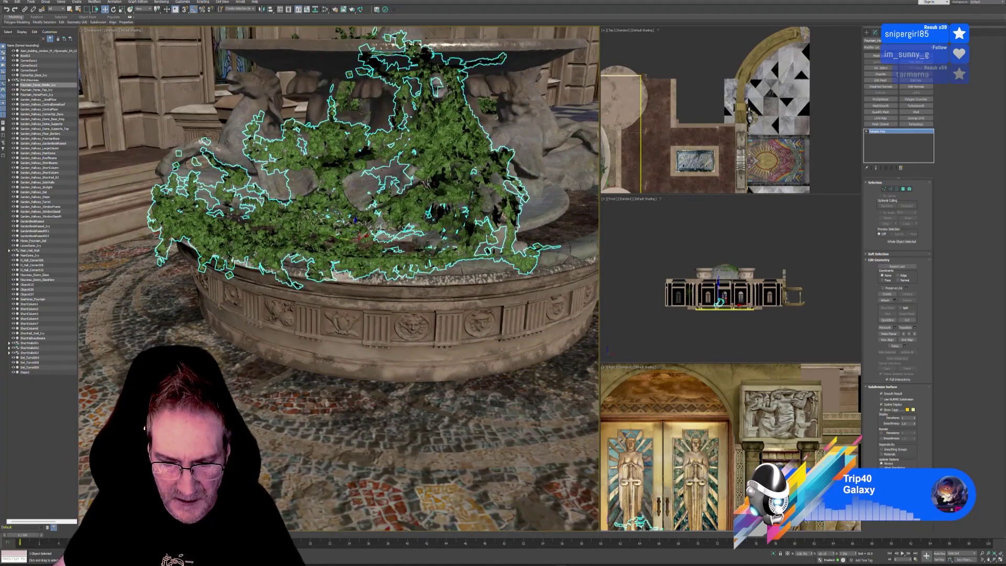
key(alt+Tab)
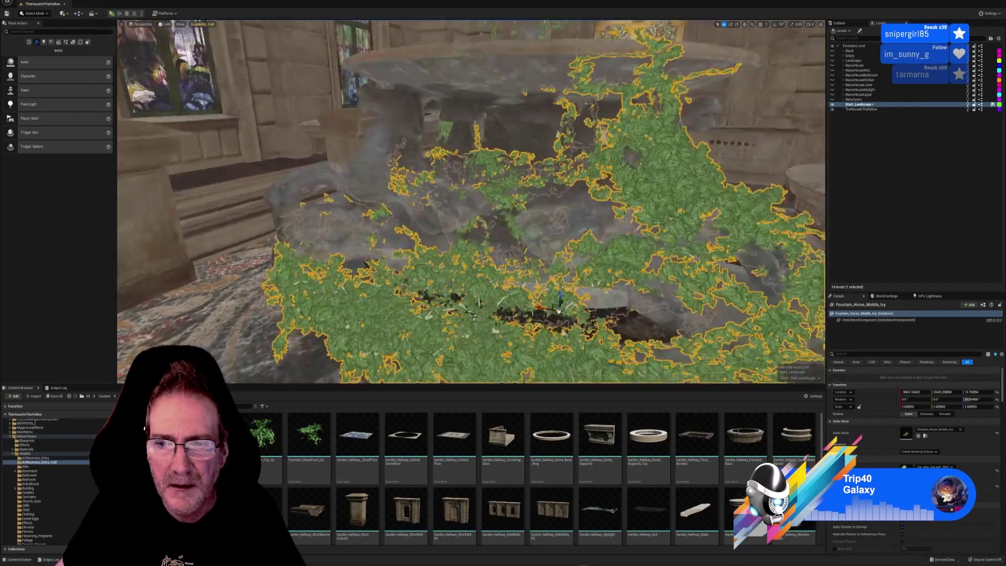
- Review the ivy without its selection outline, and reselect it to nudge it horizontally over the planter
alt+drag(558, 134, 602, 204)
key(Escape)
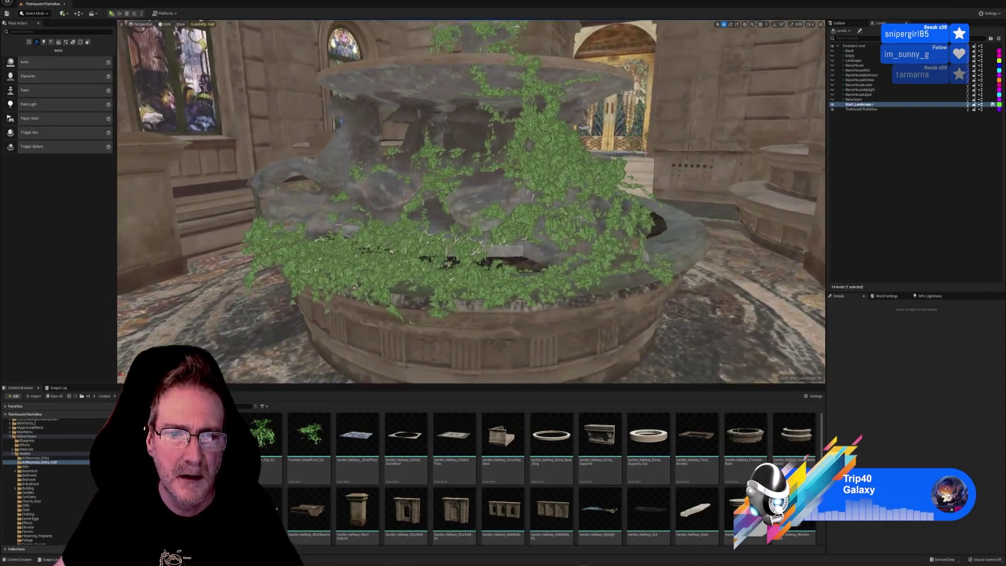
mouse_move(603, 204)
right_down()
mouse_move(566, 235)
mouse_move(603, 204)
mouse_move(613, 209)
right_up()
alt+drag(594, 84, 781, 186)
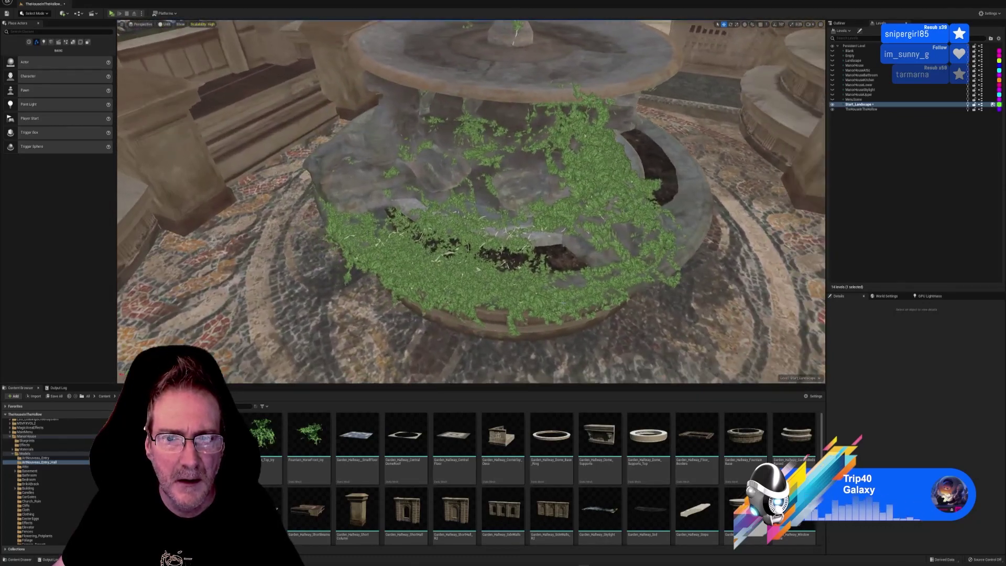
click(519, 242)
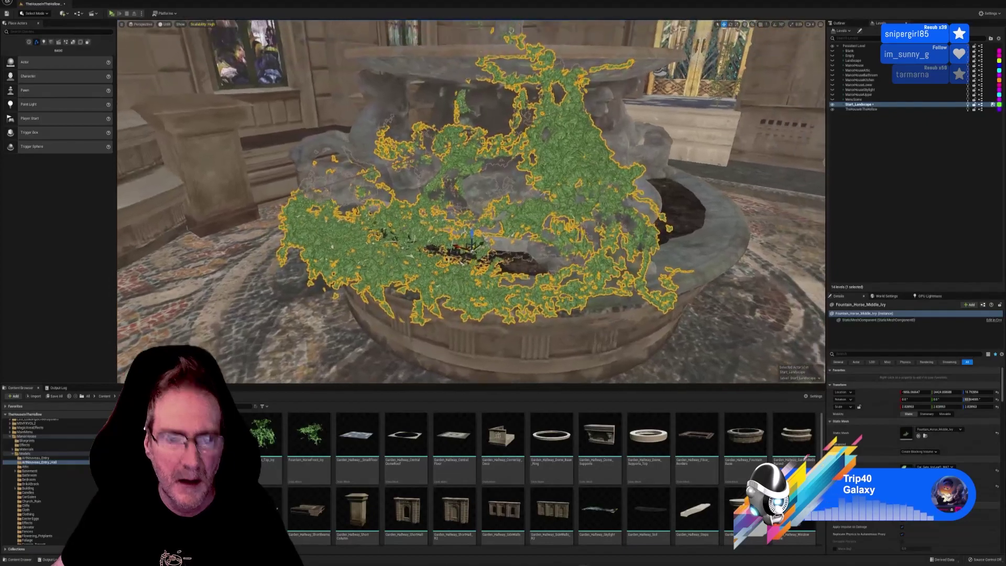
key(Escape)
- Examine the ivy's fit along the planter rim from close up and from a wider view of the fountain
right_drag(471, 202, 497, 283)
right_drag(696, 141, 697, 121)
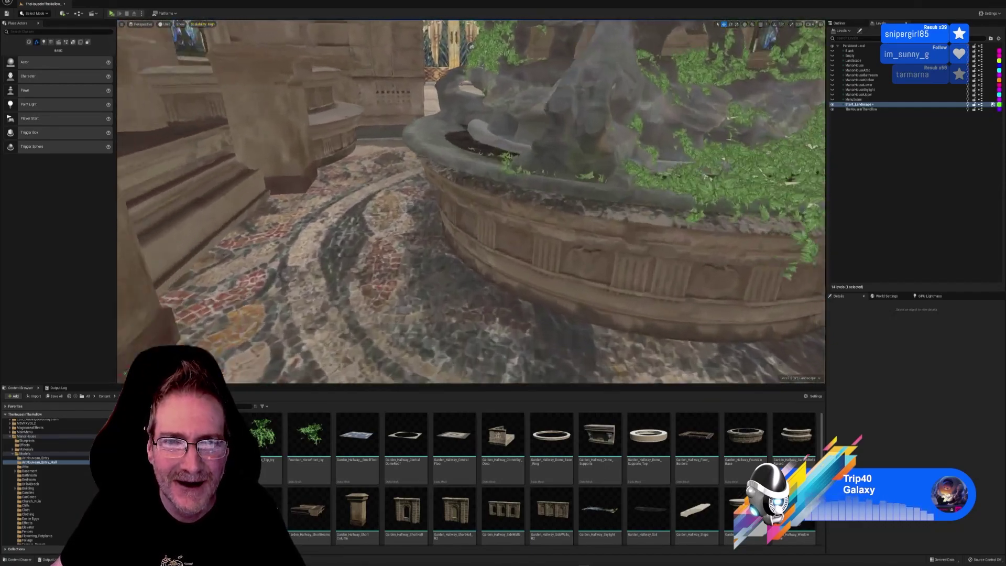
right_drag(471, 201, 670, 201)
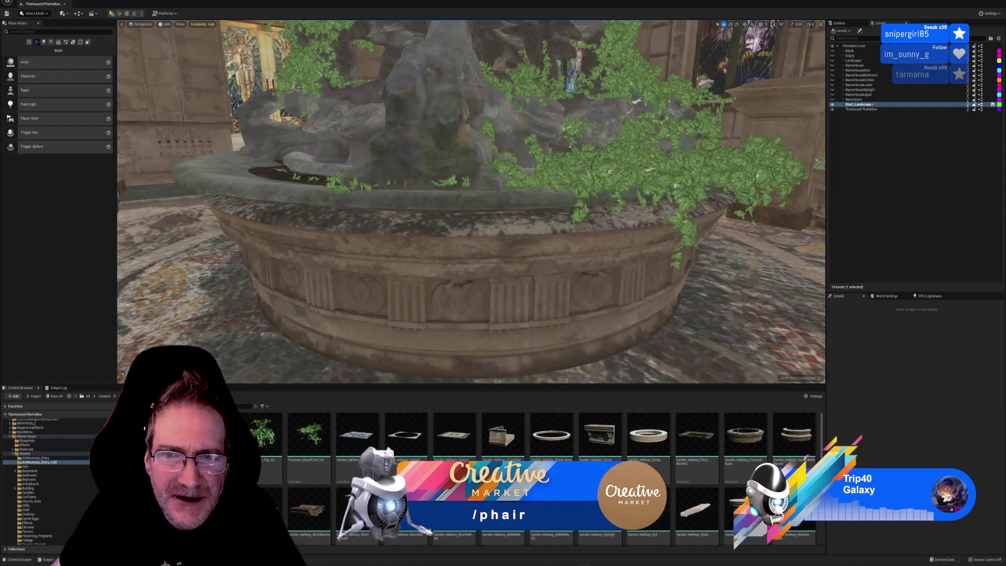
click(660, 149)
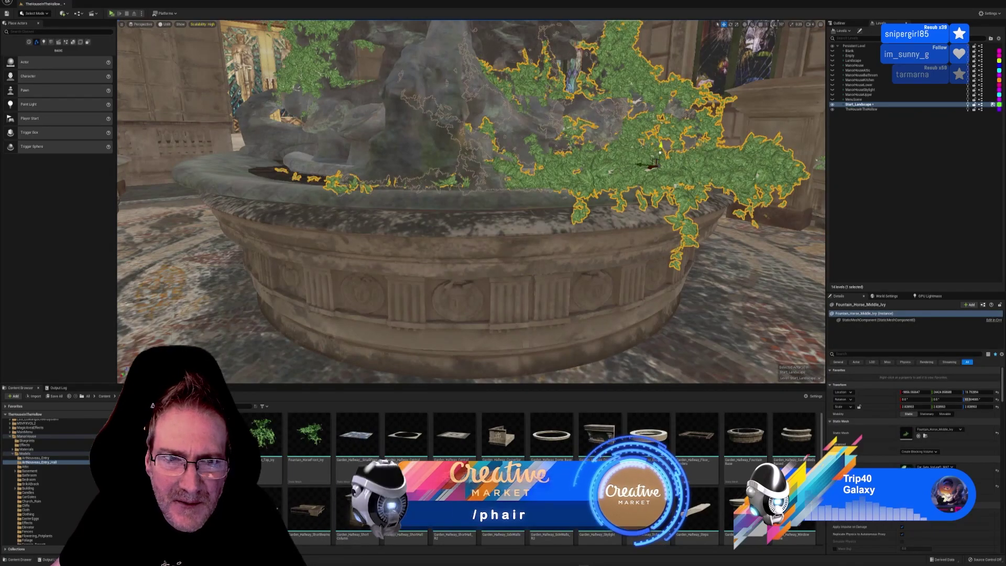
key(Escape)
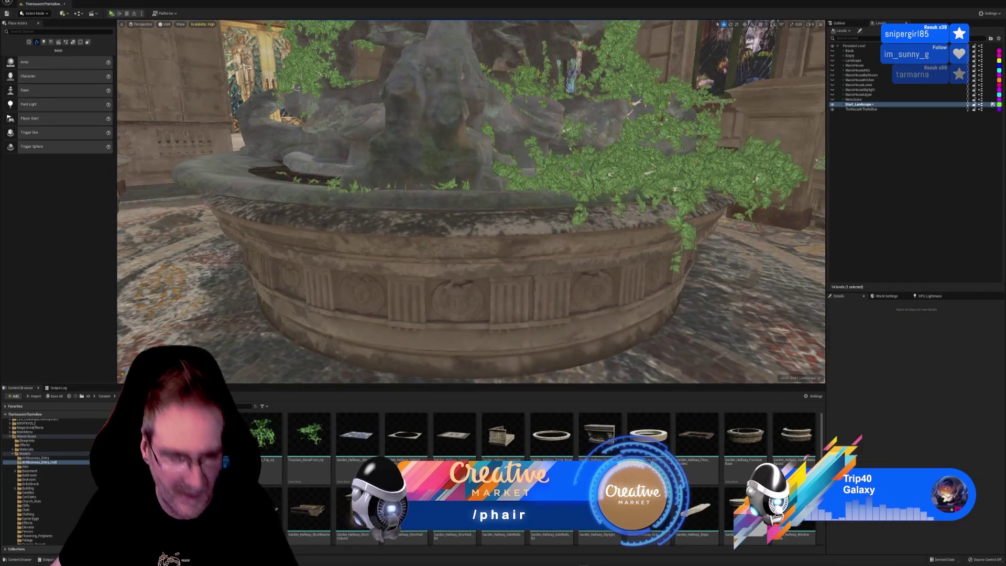
right_drag(471, 201, 366, 236)
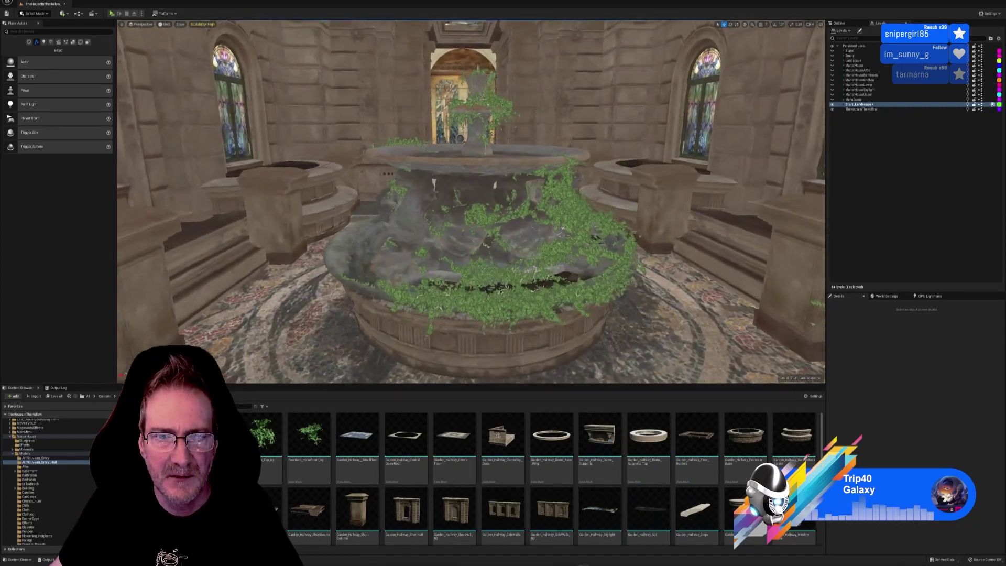
- Fine-tune the middle ivy's position and height on the fountain, and compare it with the 3ds Max reference
click(587, 226)
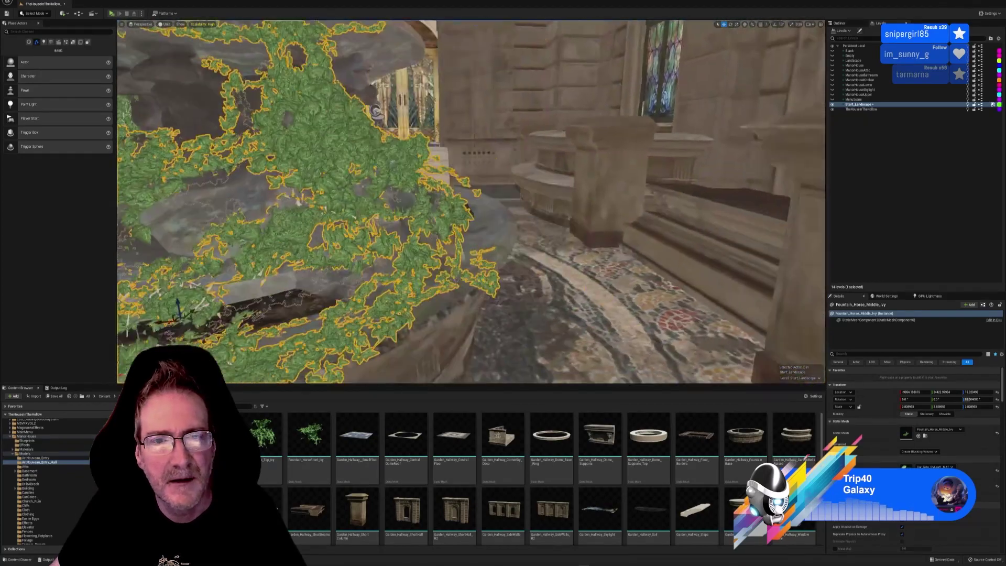
right_drag(470, 201, 191, 215)
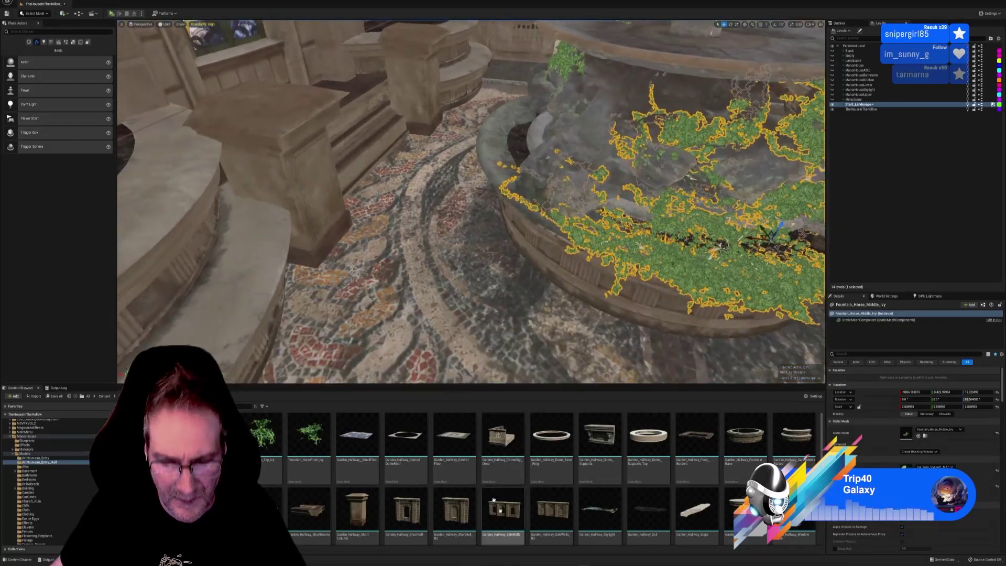
key(alt+Tab)
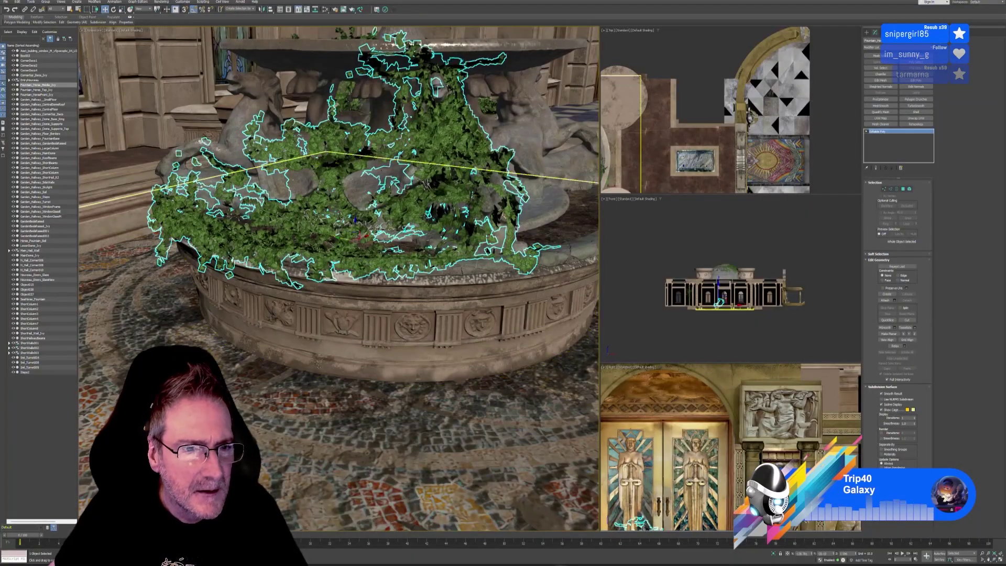
mouse_move(280, 381)
alt+middle_down()
mouse_move(304, 371)
mouse_move(275, 385)
mouse_move(277, 376)
alt+middle_up()
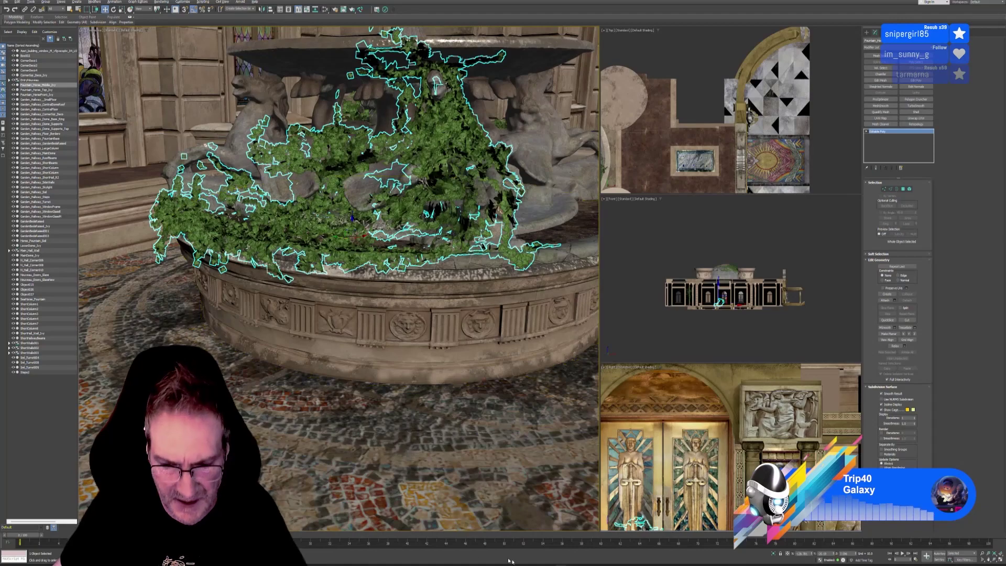
- Switch to Unreal and nudge the middle ivy horizontally to fit it around the seahorse fountain's basin
key(alt+Tab)
right_drag(470, 201, 416, 204)
right_drag(605, 84, 657, 87)
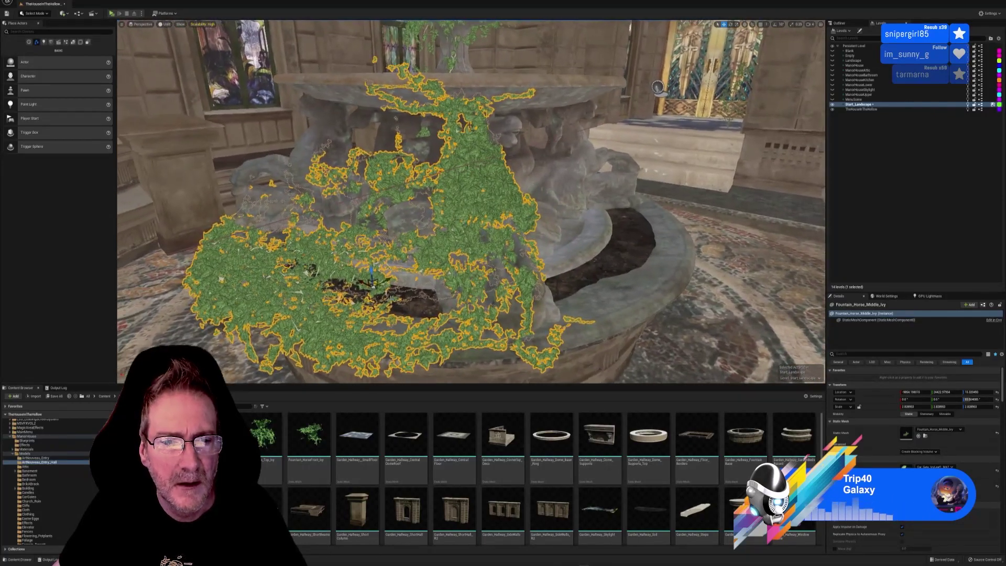
click(731, 24)
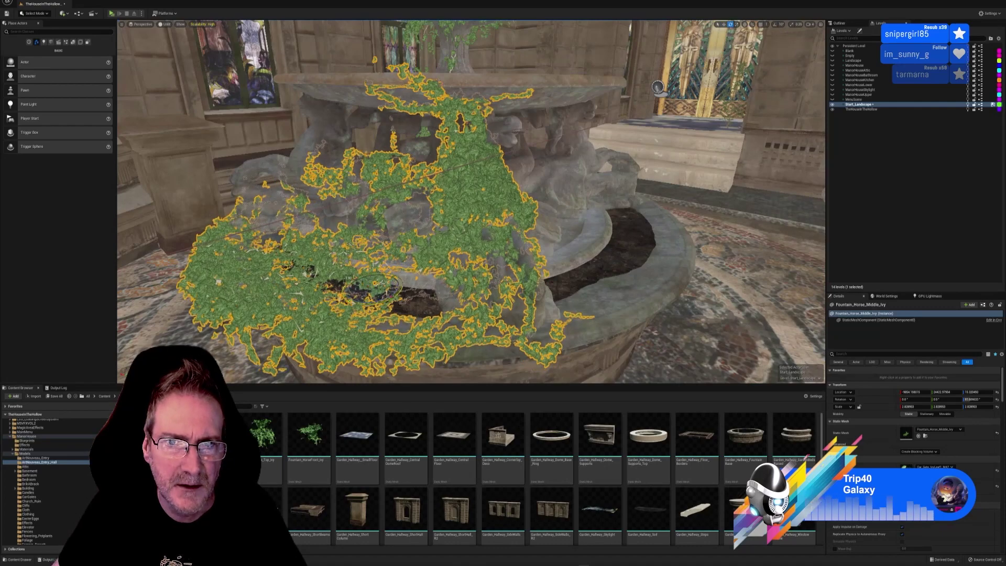
click(724, 24)
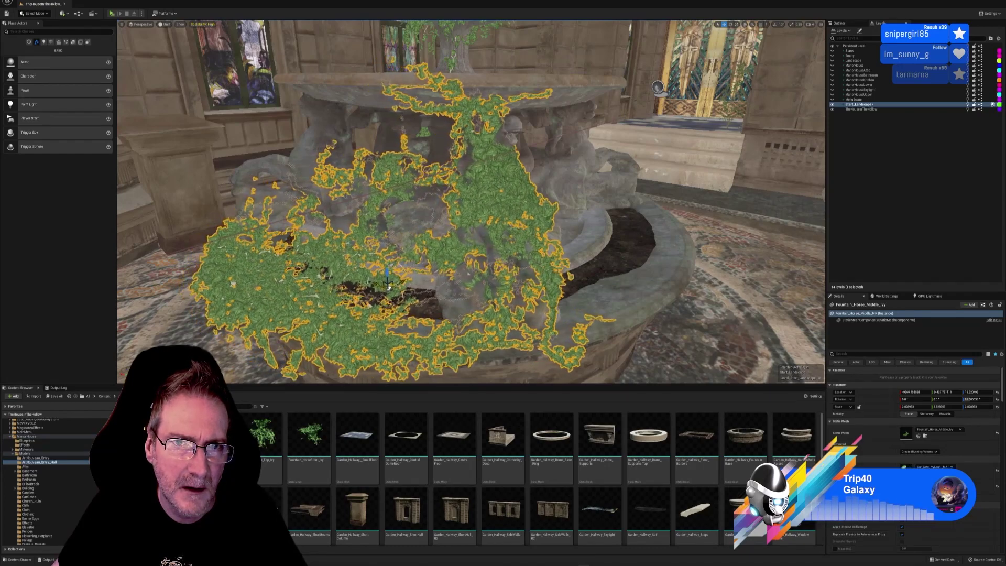
drag(389, 287, 388, 287)
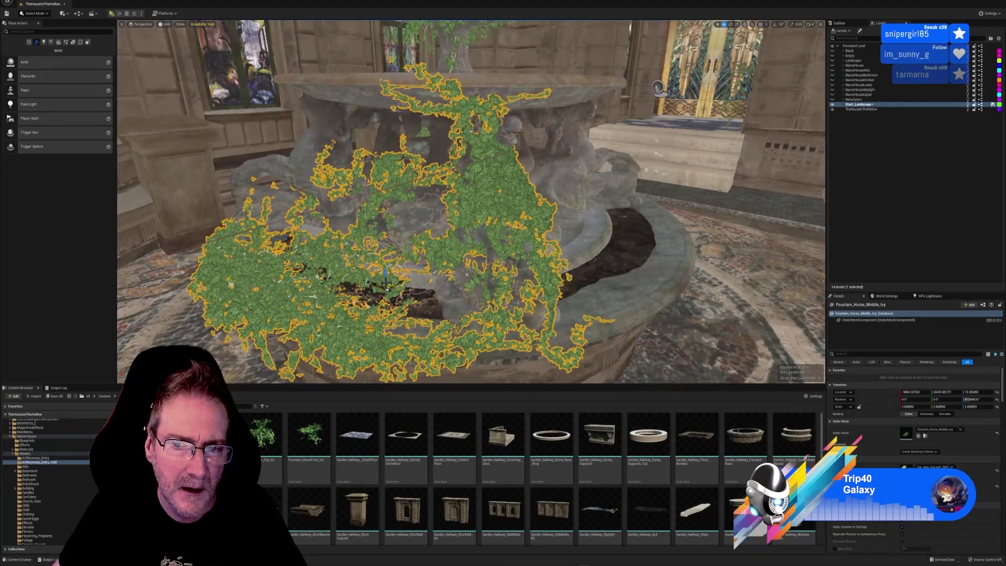
- Fine-tune the middle ivy's horizontal position along the basin rim while checking several sides, and clear its selection
right_drag(517, 303, 472, 325)
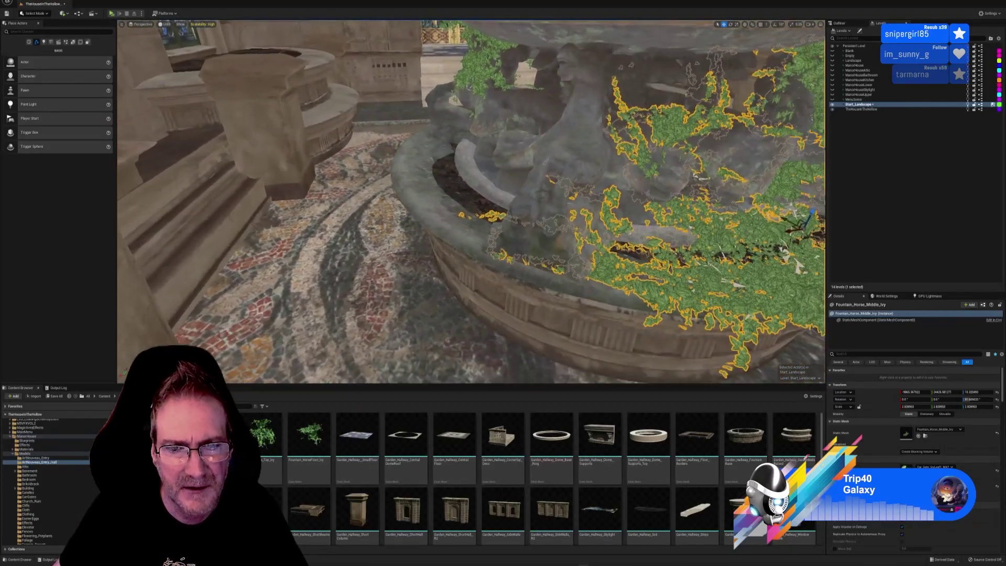
right_drag(330, 289, 361, 284)
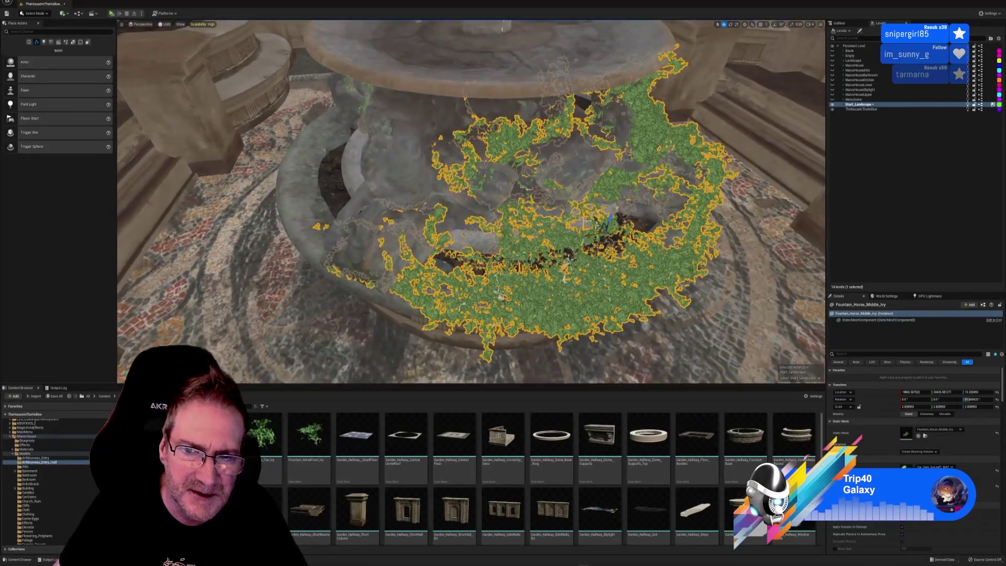
drag(601, 231, 596, 230)
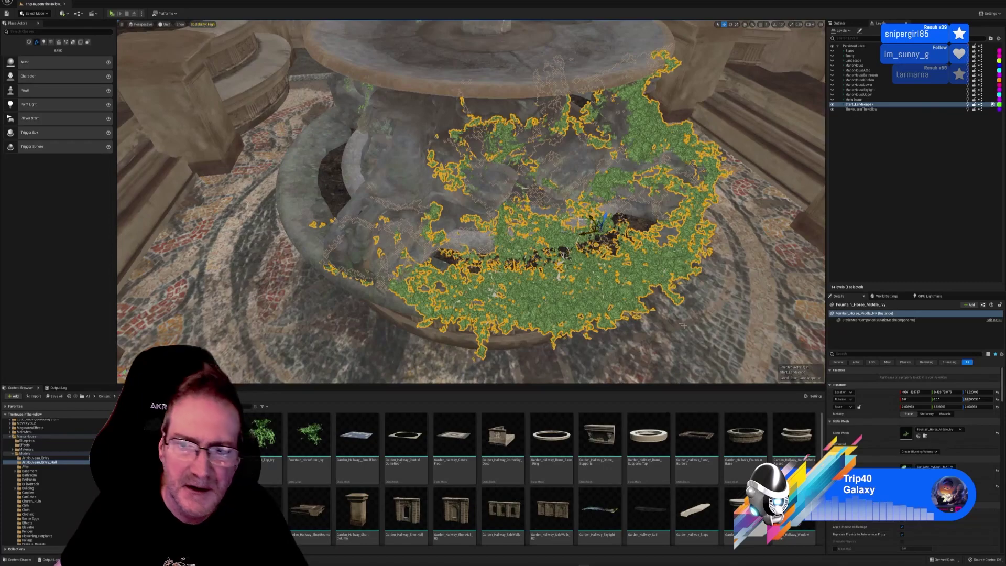
right_drag(682, 324, 715, 315)
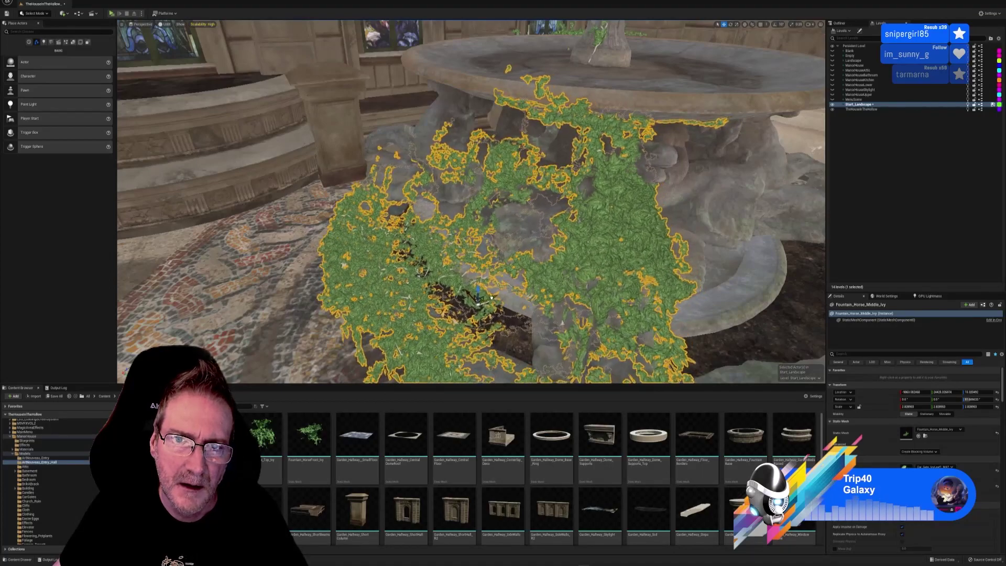
right_drag(561, 324, 487, 314)
key(Escape)
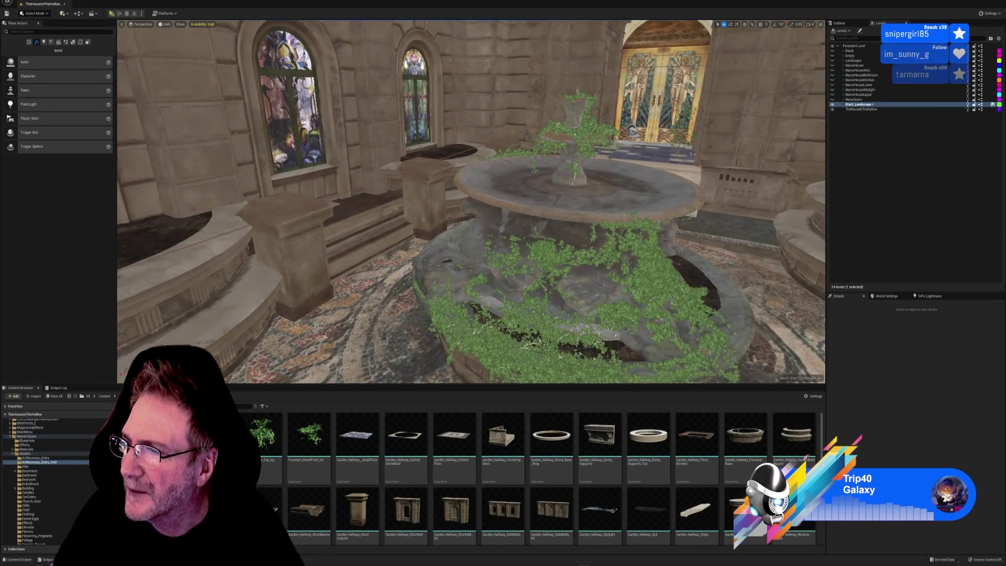
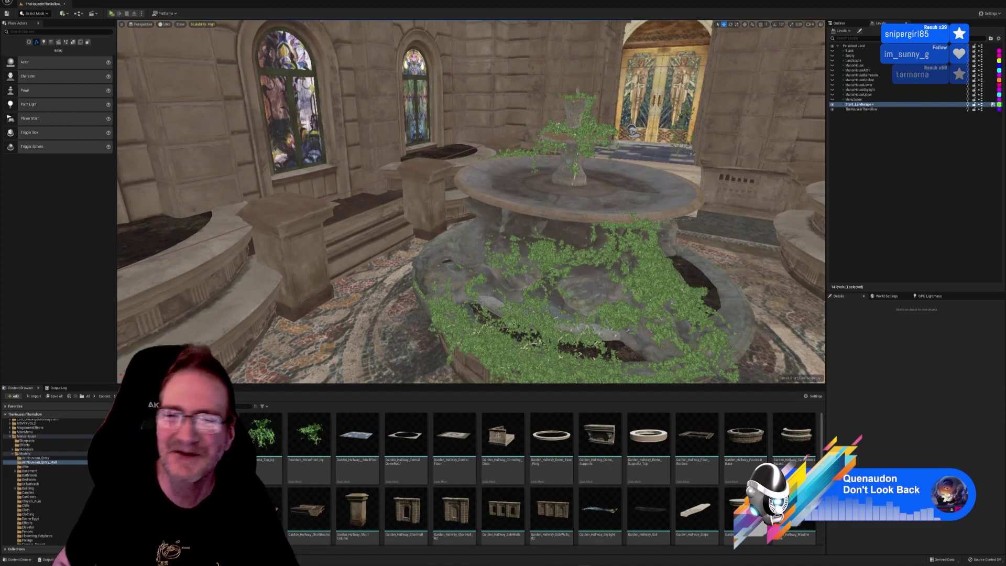
- Examine the ivy around the whole fountain in Unreal, and compare its side and orientation with the wider 3ds Max view
right_drag(471, 201, 529, 196)
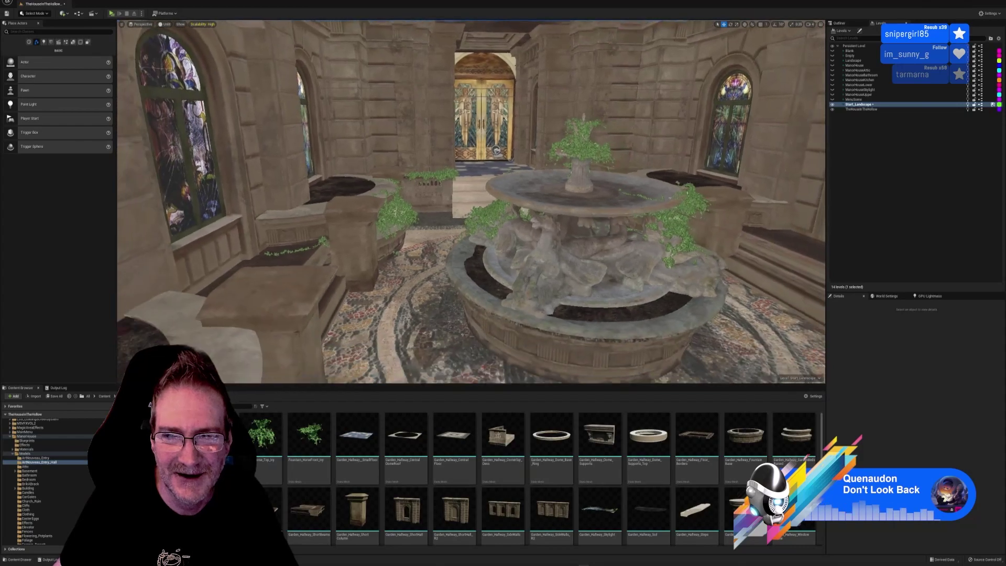
right_drag(425, 203, 427, 204)
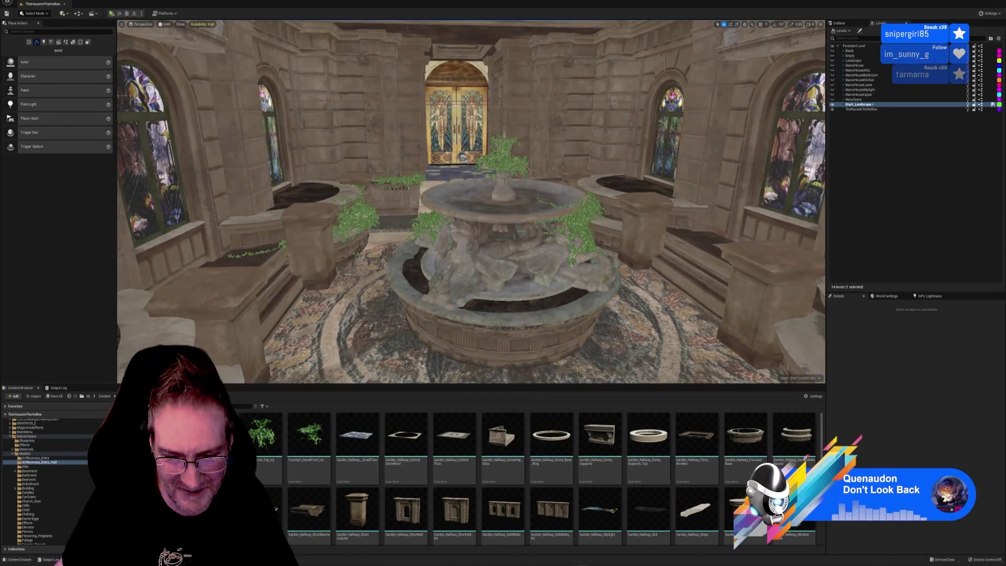
key(alt+Tab)
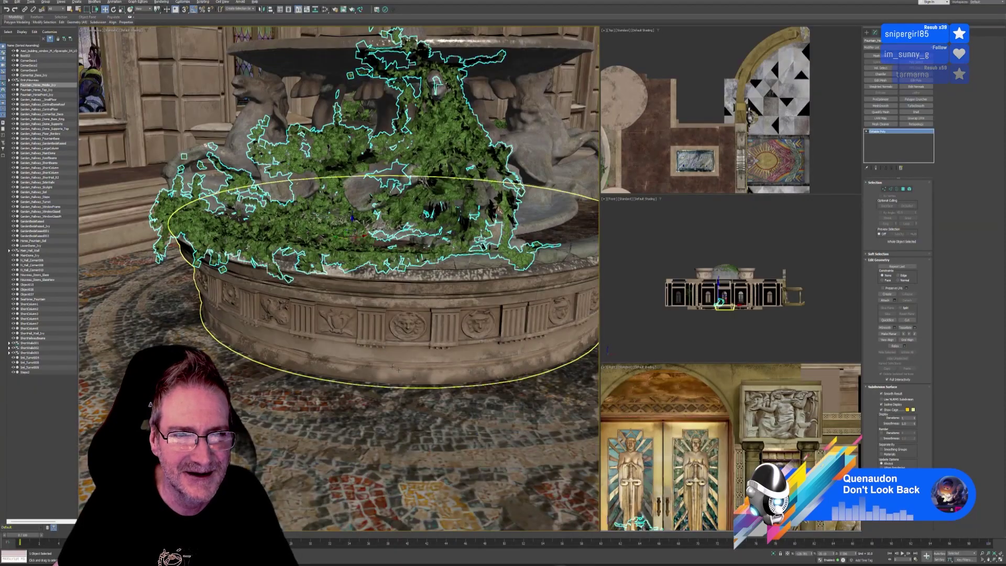
alt+middle_drag(435, 358, 361, 362)
scroll(342, 364, down, 3)
key(alt+q)
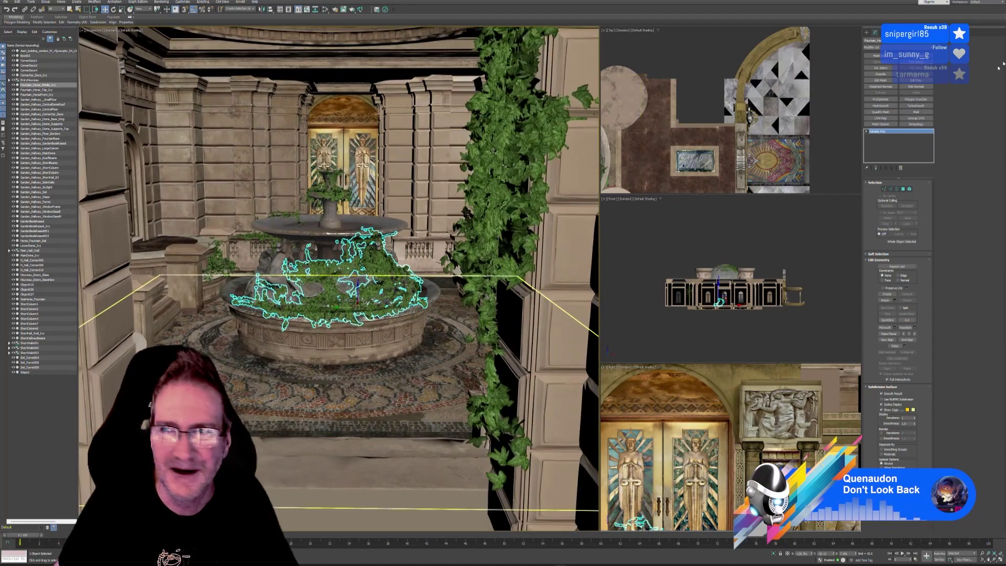
key(alt+Tab)
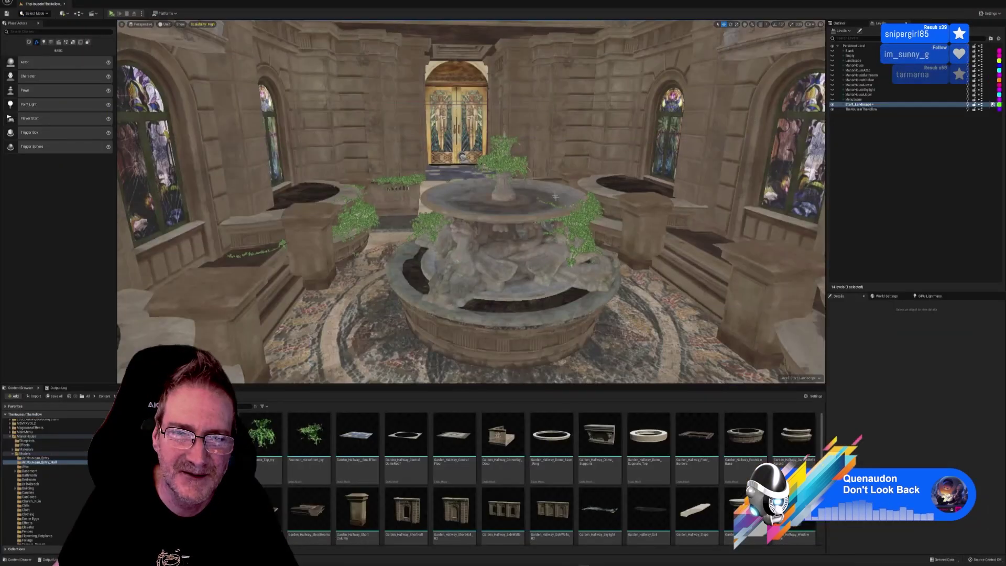
mouse_move(640, 298)
right_down()
mouse_move(576, 309)
mouse_move(734, 315)
mouse_move(640, 309)
mouse_move(681, 304)
mouse_move(639, 298)
right_up()
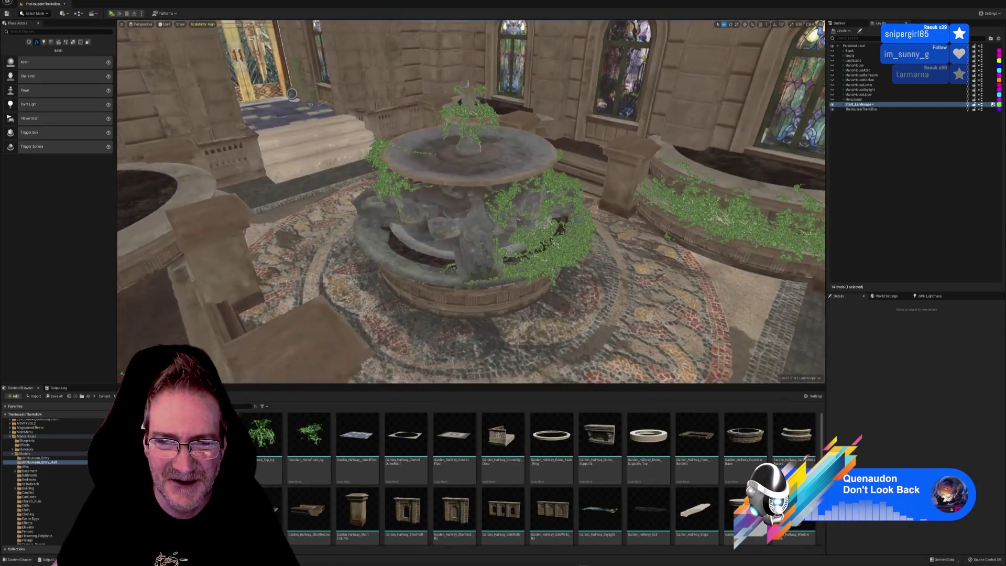
- Rotate the middle ivy about the vertical axis and move it onto the fountain side opposite the golden doors
click(585, 258)
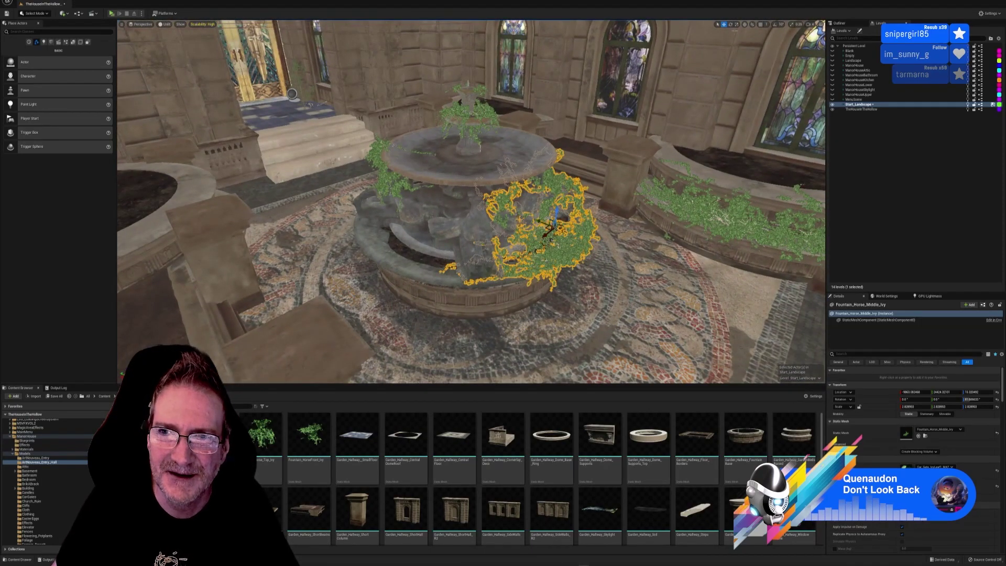
click(731, 24)
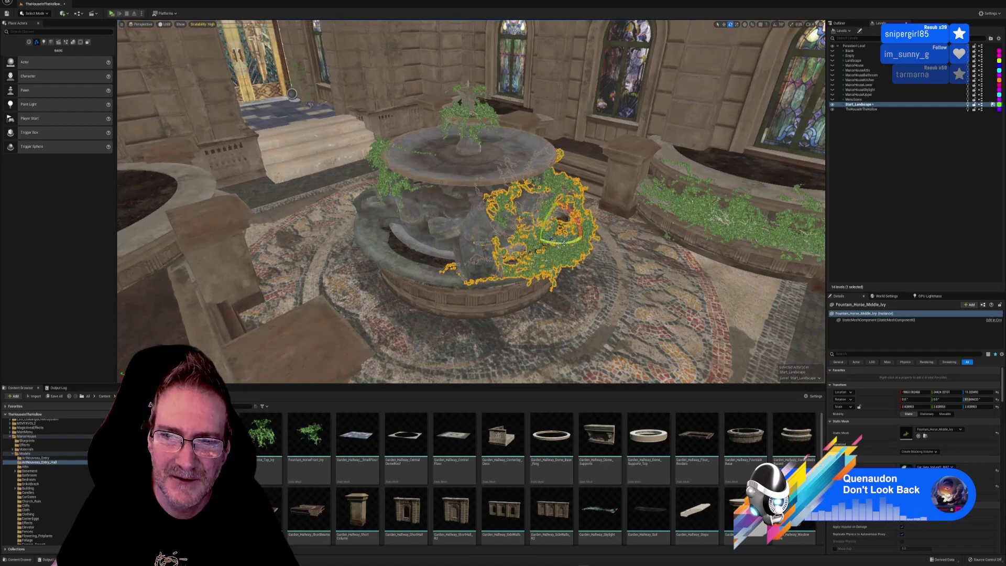
drag(563, 243, 468, 243)
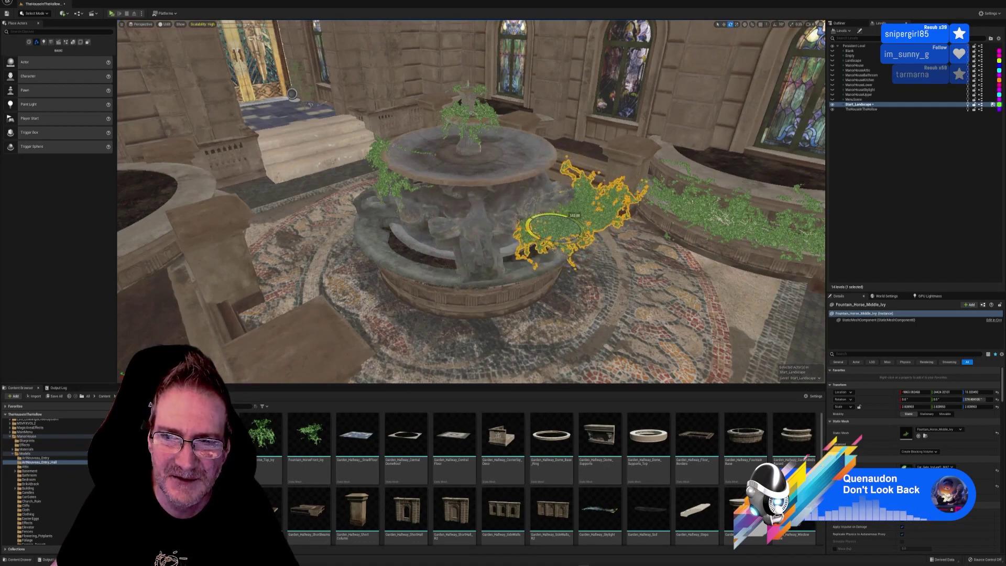
drag(580, 225, 578, 227)
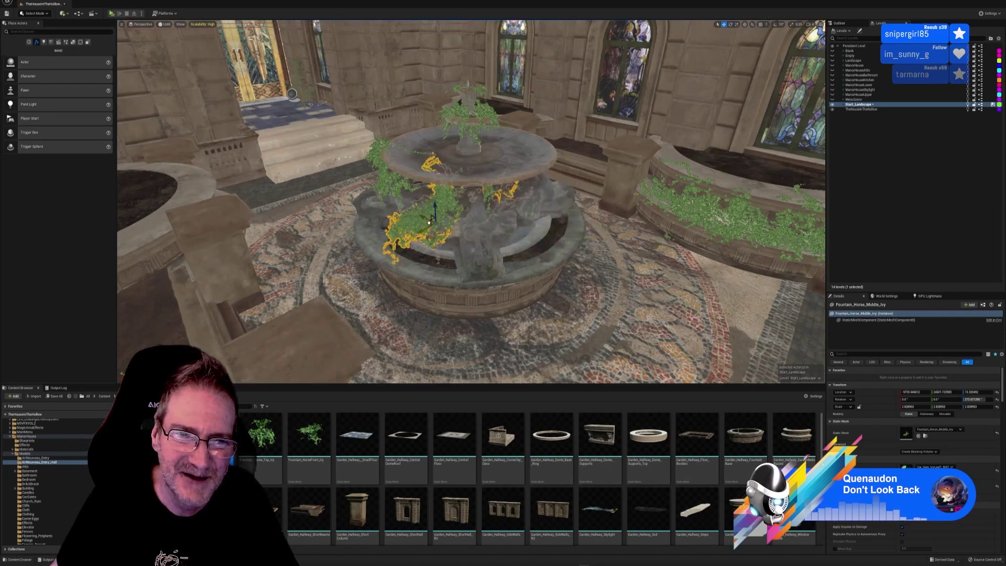
drag(394, 198, 398, 199)
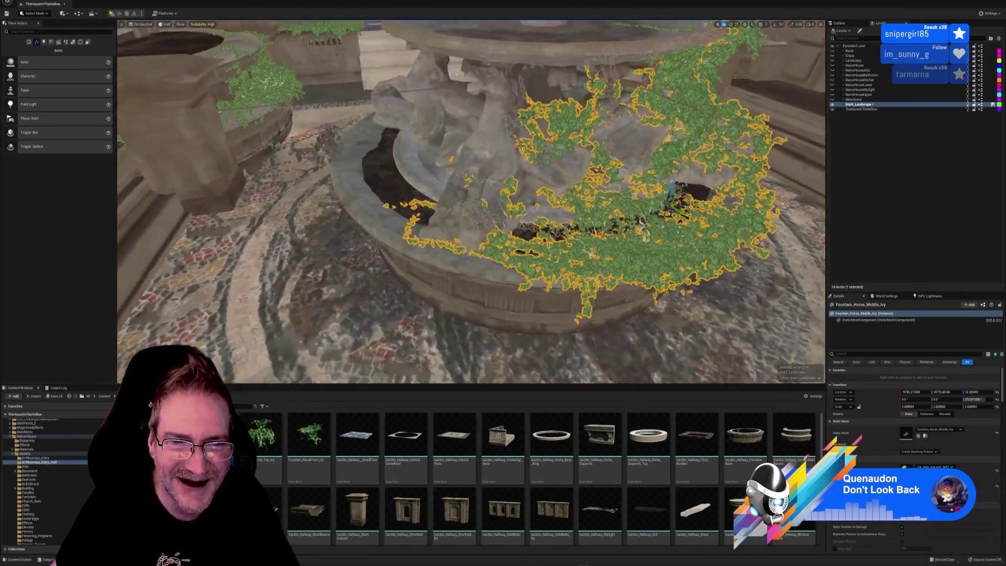
mouse_move(471, 201)
mouse_down()
mouse_move(470, 162)
mouse_move(467, 201)
mouse_up()
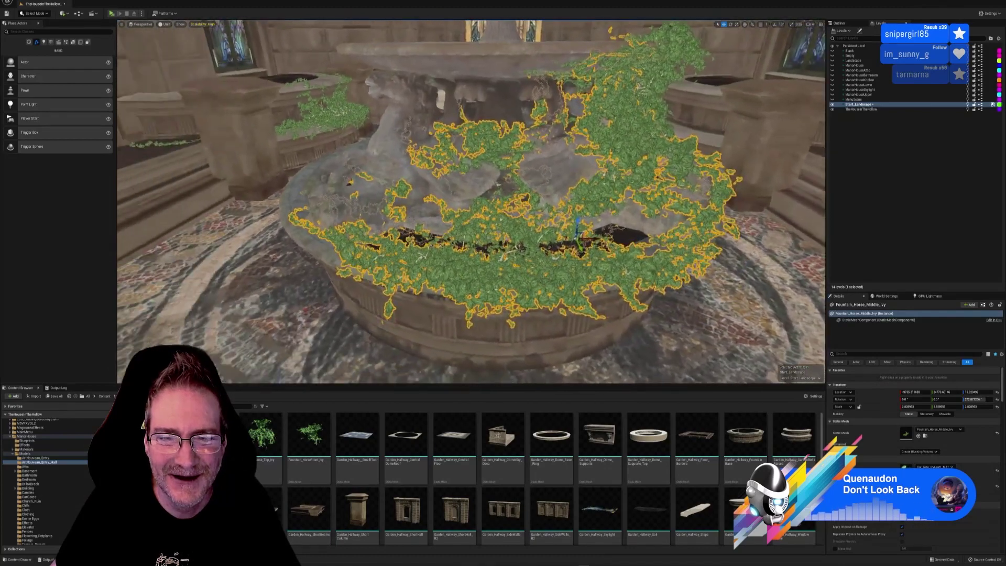
- Undo the latest adjustments to the middle ivy, and check its fit on the basin from above
key(ctrl+z)
key(ctrl+z)
key(ctrl+z)
right_drag(471, 201, 529, 119)
key(ctrl+z)
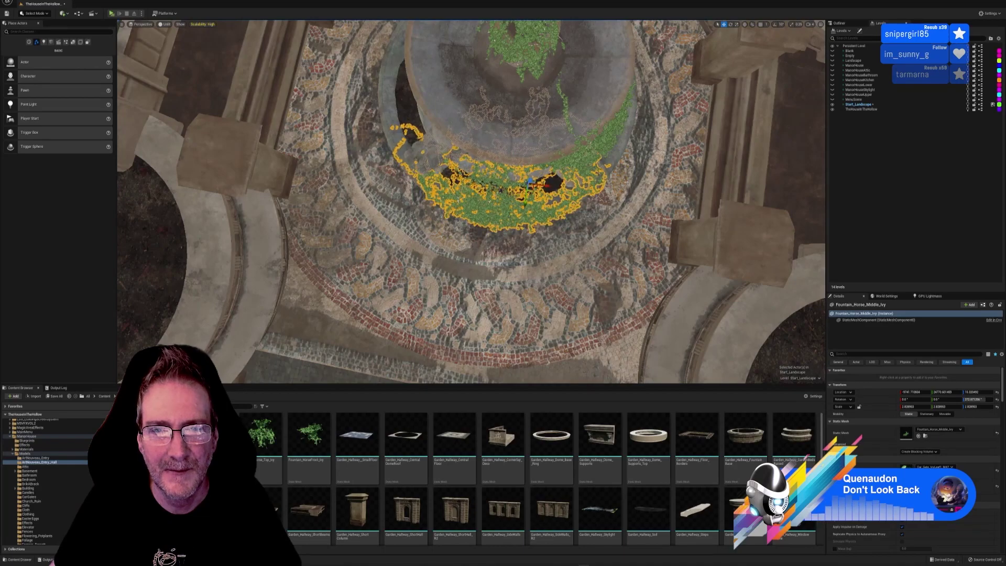
- Clear the ivy selection, view the fountain from the front, and save the level
right_drag(470, 201, 529, 188)
key(w)
key(s)
key(Escape)
key(e)
key(s)
key(q)
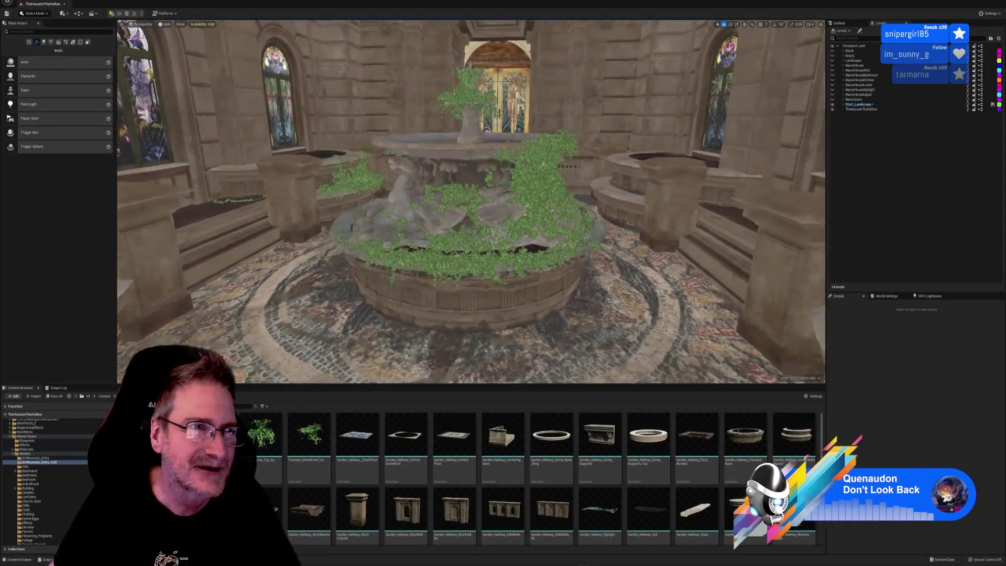
click(21, 1)
click(33, 56)
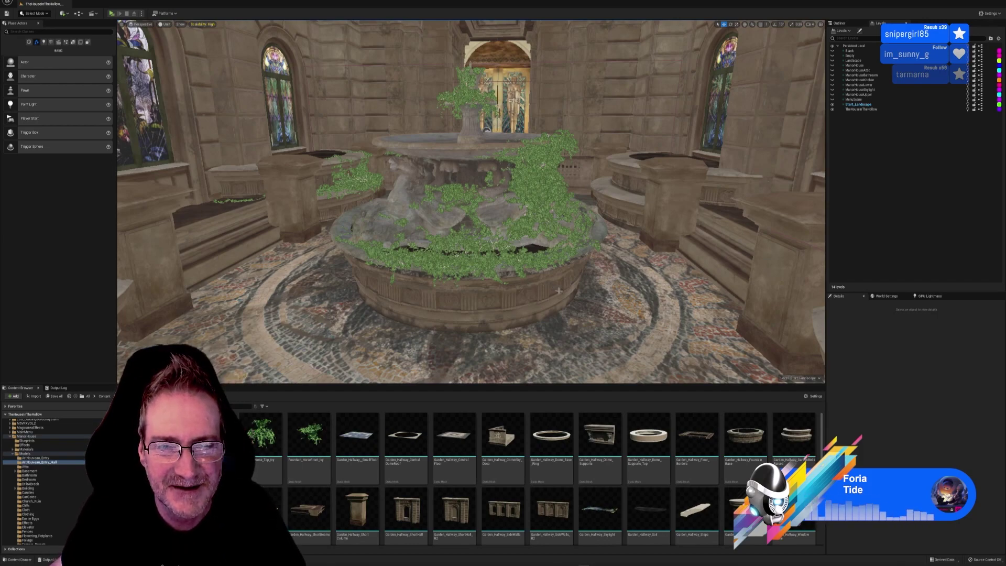
- Examine the ivy on the fountain, its upper bowl and the surrounding garden beds from several viewpoints
right_drag(559, 291, 519, 236)
key(w)
key(s)
key(s)
right_drag(258, 173, 268, 173)
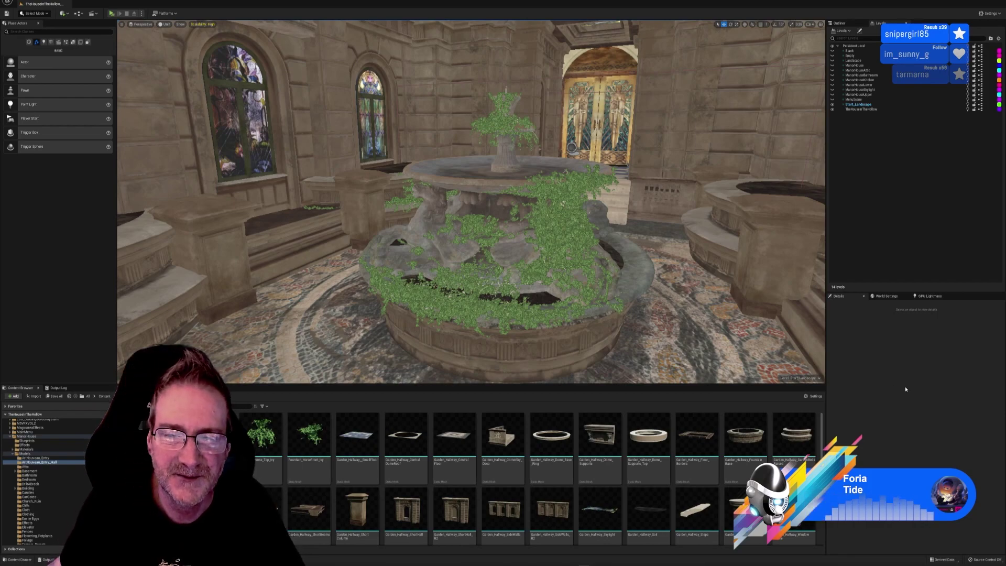
right_drag(470, 202, 545, 220)
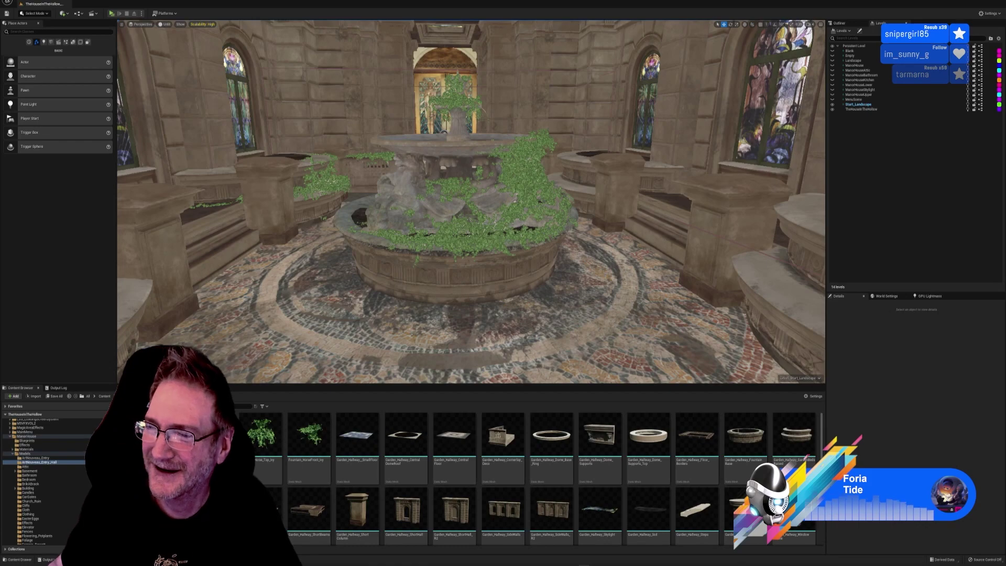
right_drag(565, 263, 586, 266)
key(s)
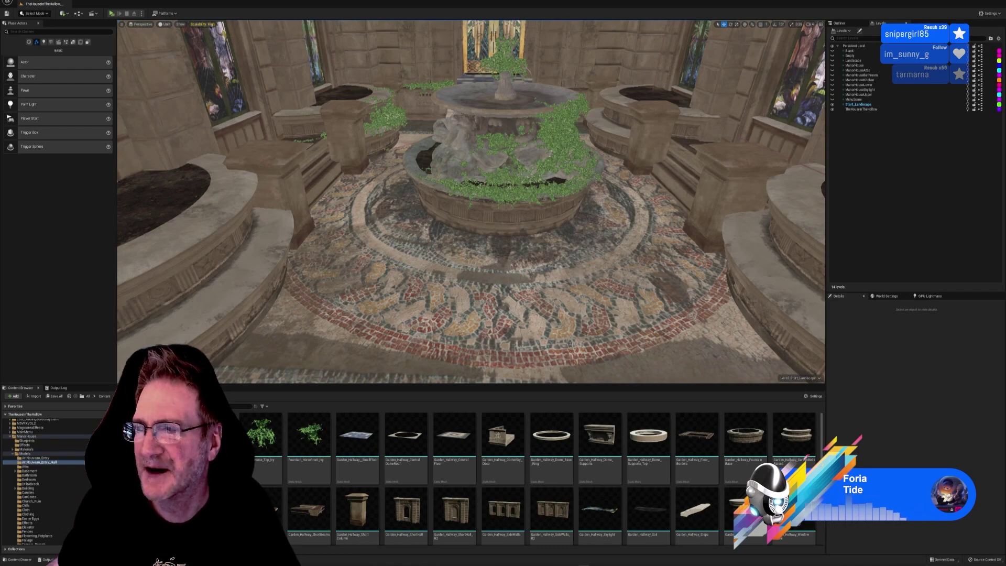
right_drag(471, 201, 571, 204)
right_drag(503, 204, 519, 204)
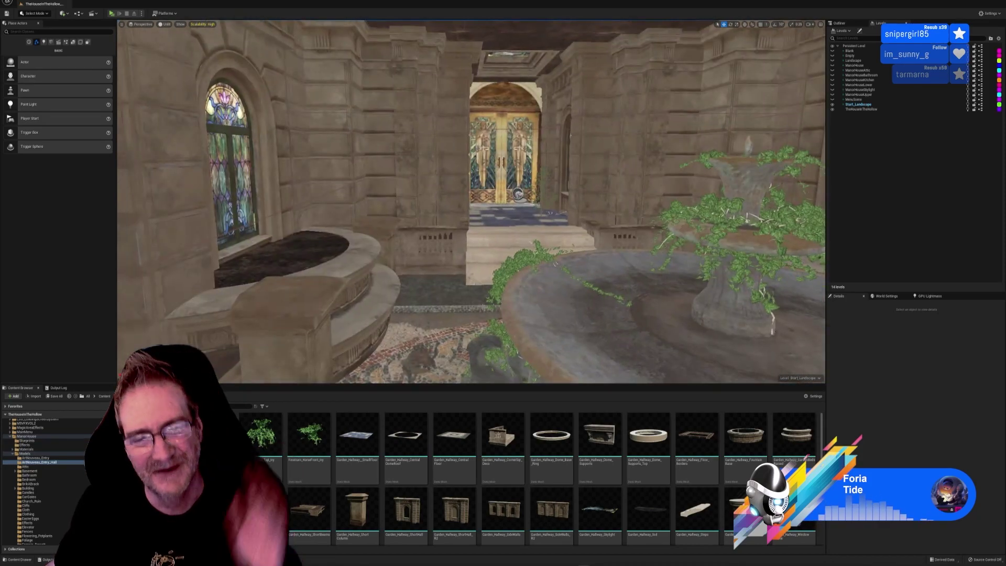
right_drag(393, 240, 603, 294)
right_drag(470, 201, 540, 202)
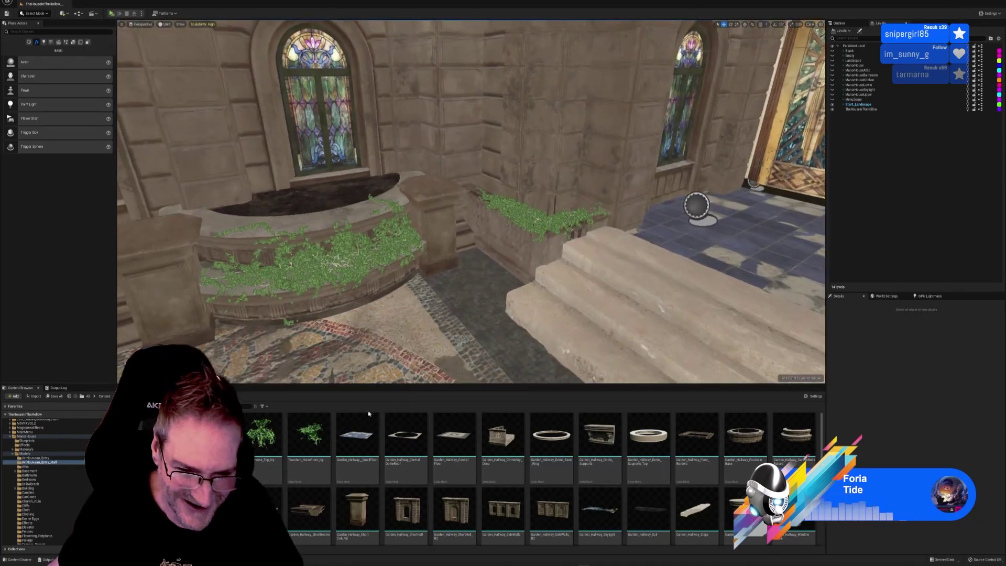
- Switch to 3ds Max and select the tall ivy climbing the wall at the hall opening facing the fountain
key(alt+Tab)
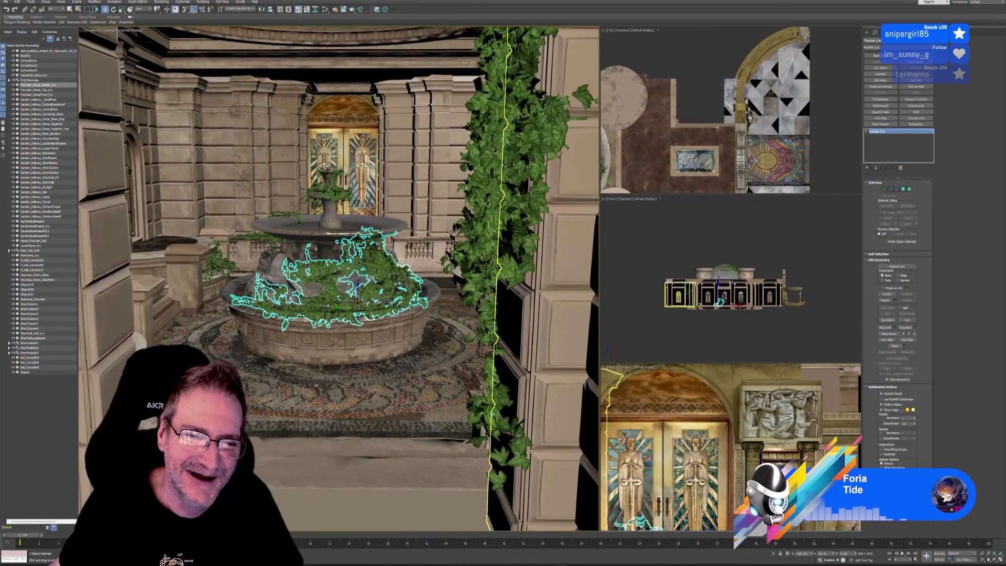
scroll(404, 355, down, 10)
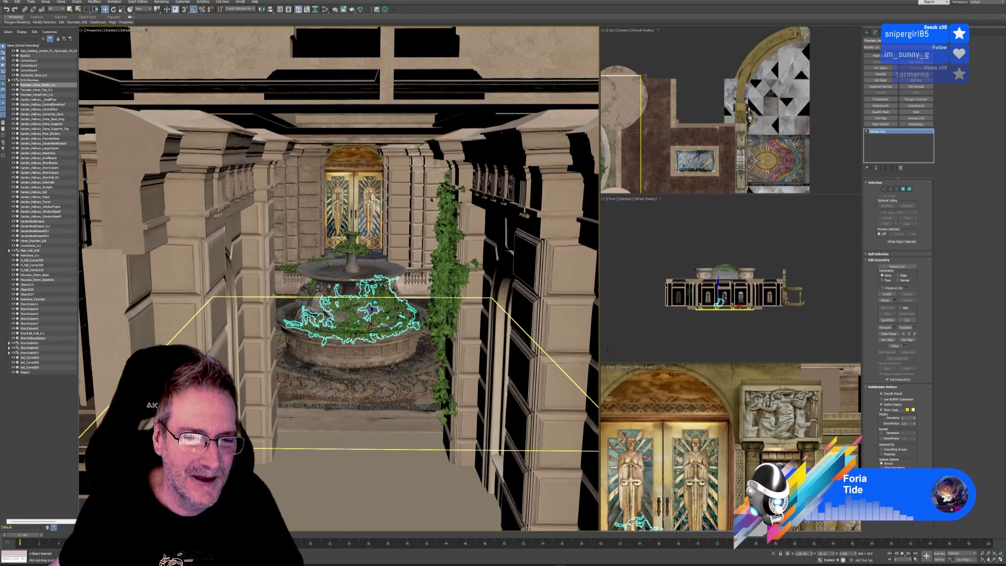
scroll(403, 373, up, 10)
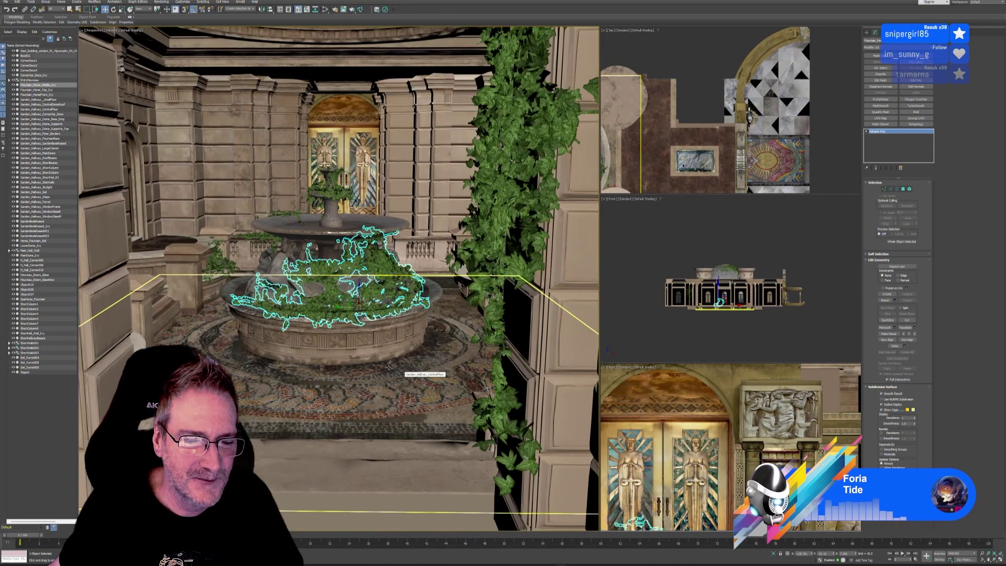
mouse_move(386, 374)
middle_down()
mouse_move(386, 401)
mouse_move(373, 383)
middle_up()
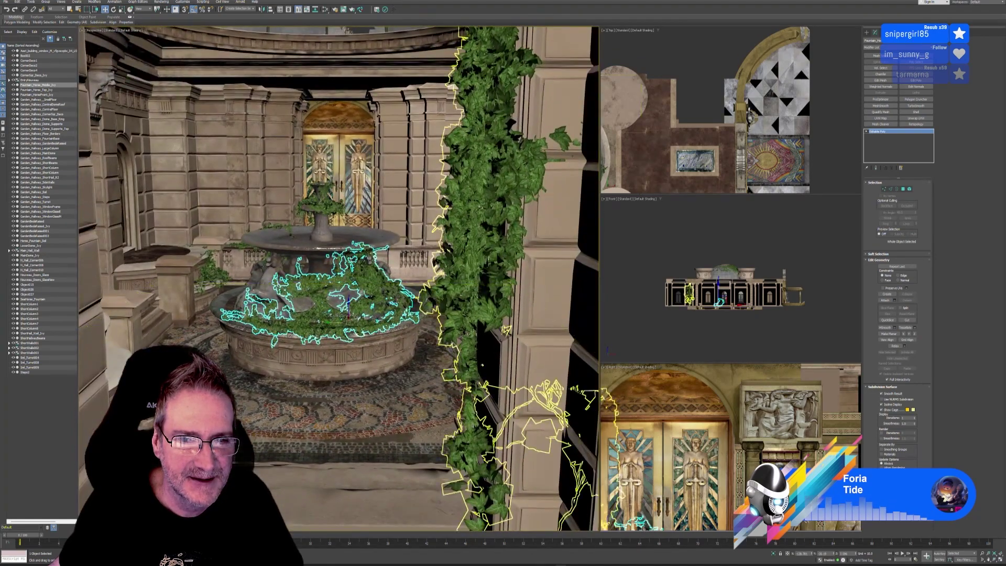
click(476, 264)
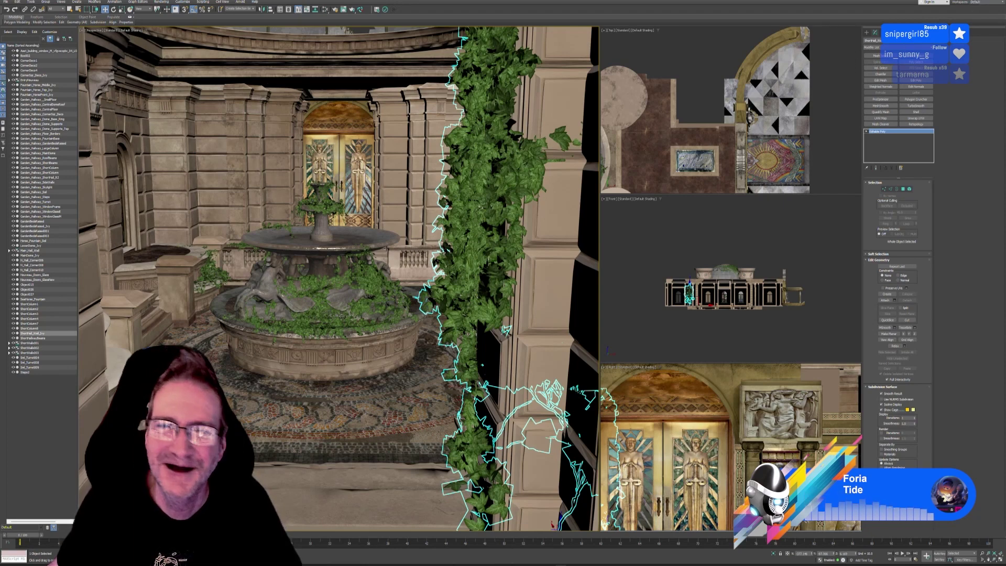
- Switch to Unreal, find the ShortHall_Wall_Ivy mesh in the content folder, and place it beside the steps to the hall
key(alt+Tab)
mouse_move(708, 239)
right_down()
mouse_move(603, 239)
mouse_move(734, 225)
mouse_move(708, 239)
right_up()
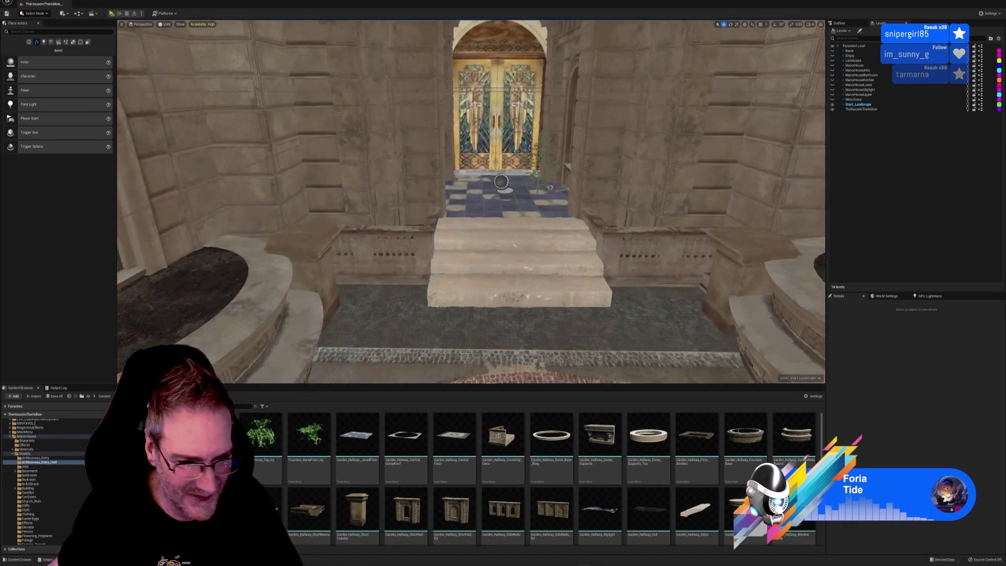
scroll(492, 465, down, 1)
scroll(492, 465, down, 3)
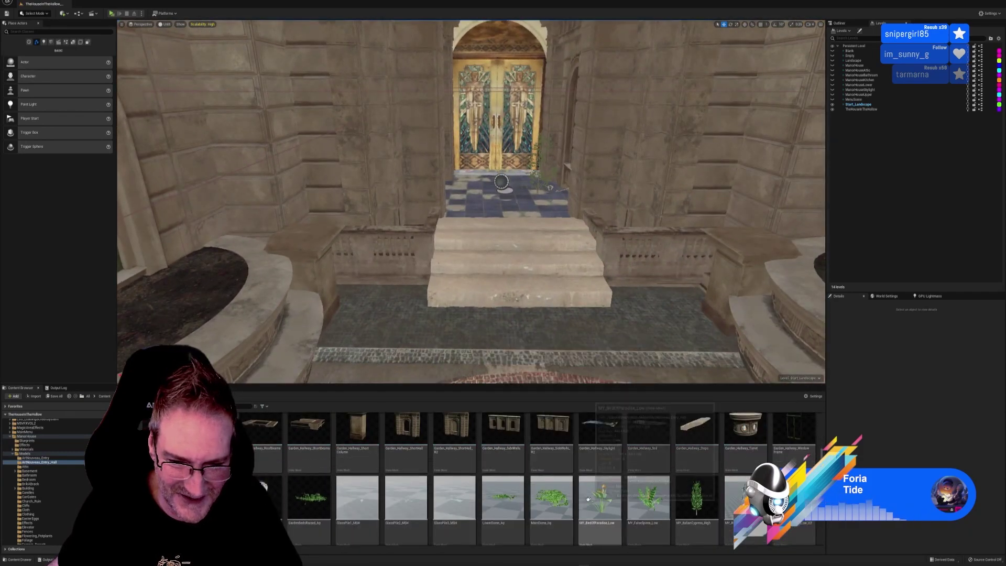
scroll(687, 500, down, 2)
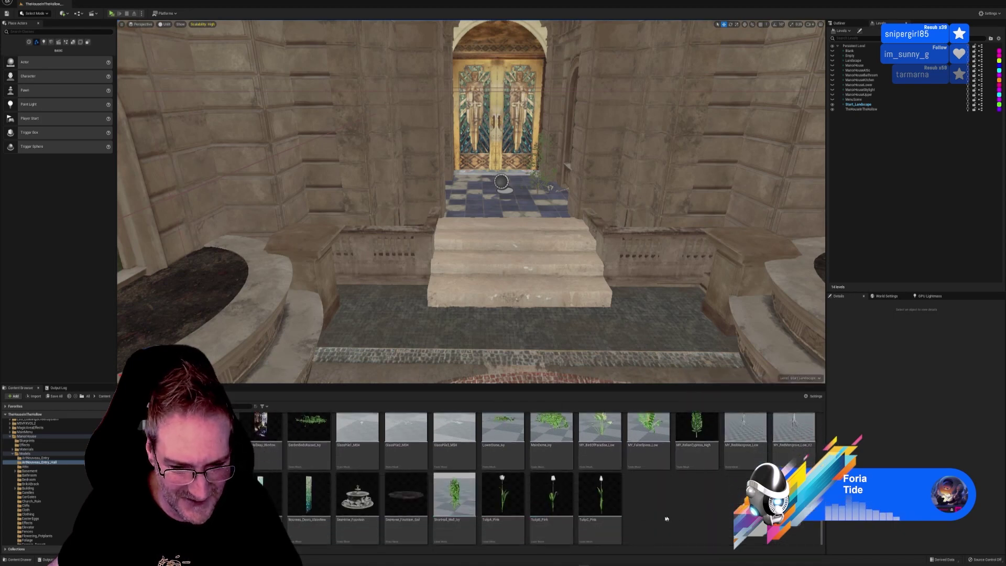
drag(456, 501, 414, 300)
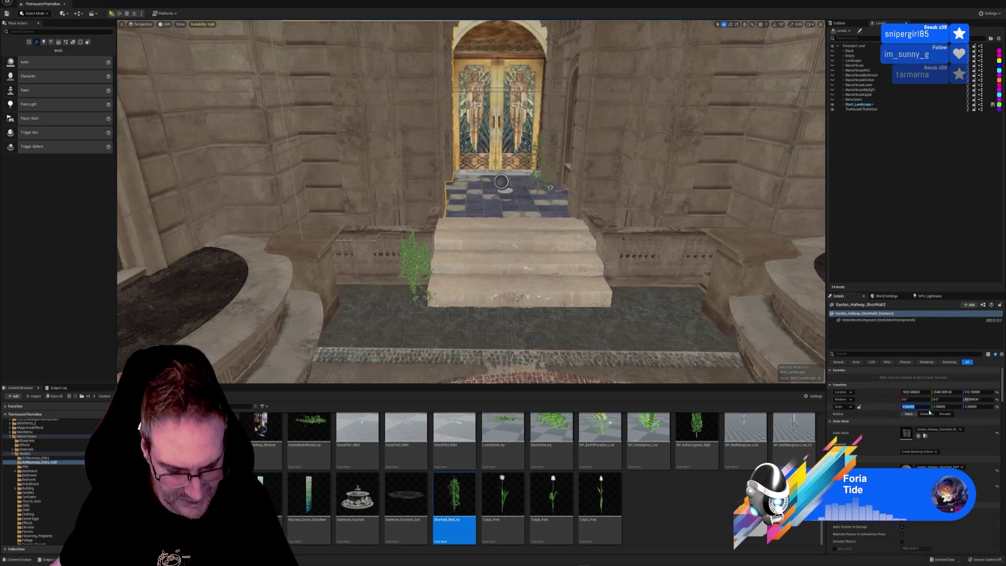
- Scale the placed wall ivy uniformly to 3.206592 to match the neighbouring hall pieces
click(413, 265)
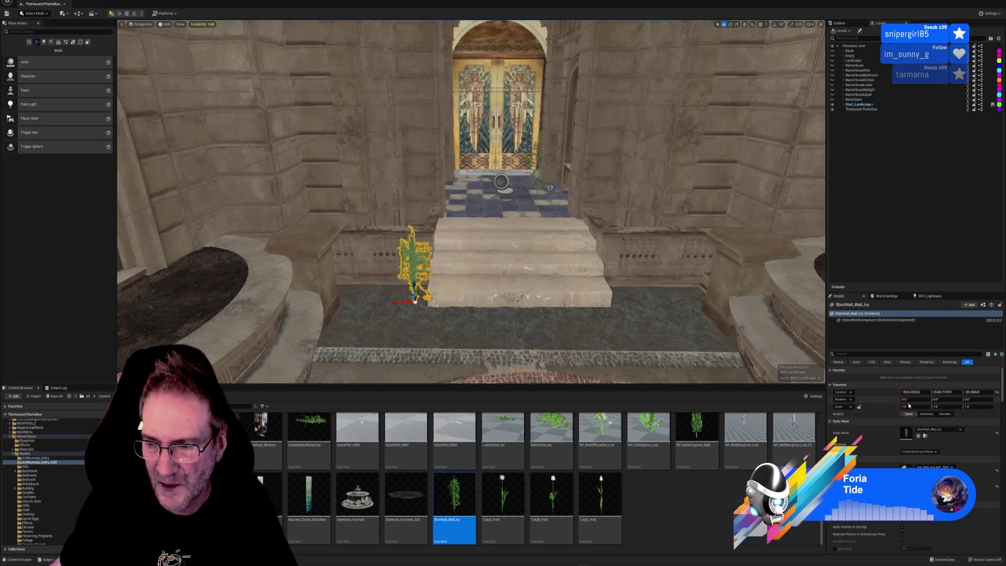
click(939, 407)
text(3.206592)
click(968, 406)
text(3.206592)
key(Return)
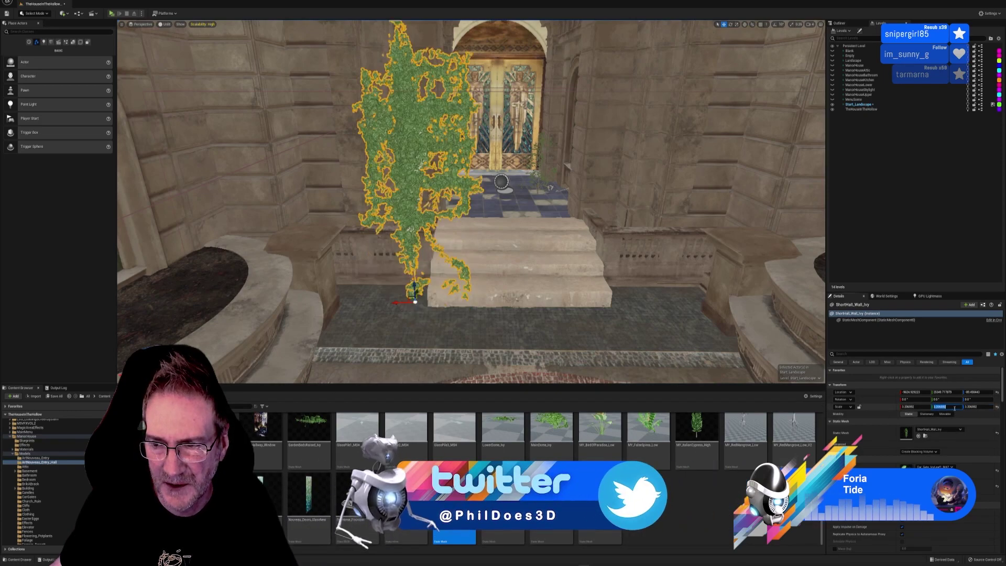
- Move the wall ivy to the corner of the hall opening and rotate it about a quarter turn around the vertical axis
right_drag(472, 236, 403, 231)
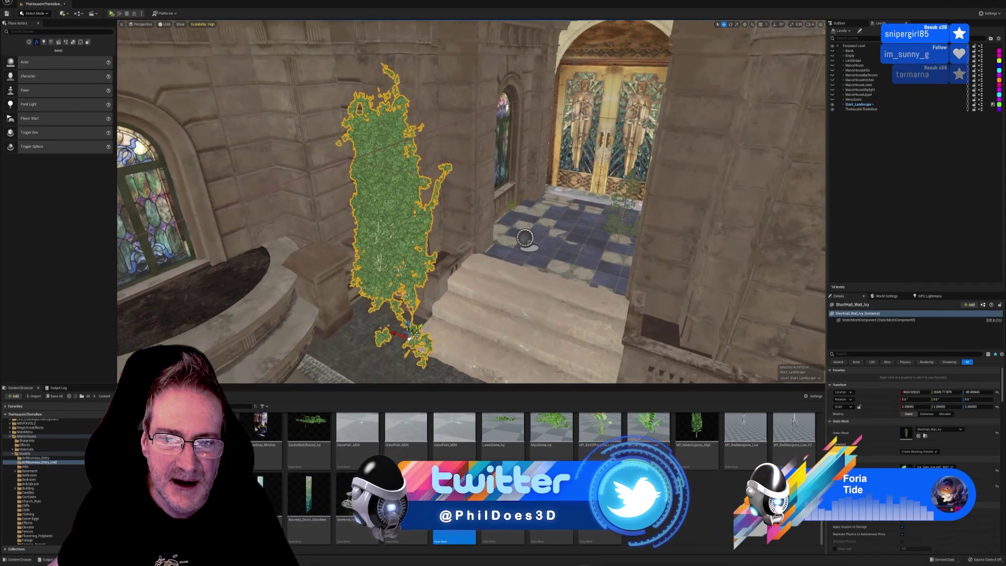
drag(421, 331, 470, 304)
right_drag(470, 305, 524, 299)
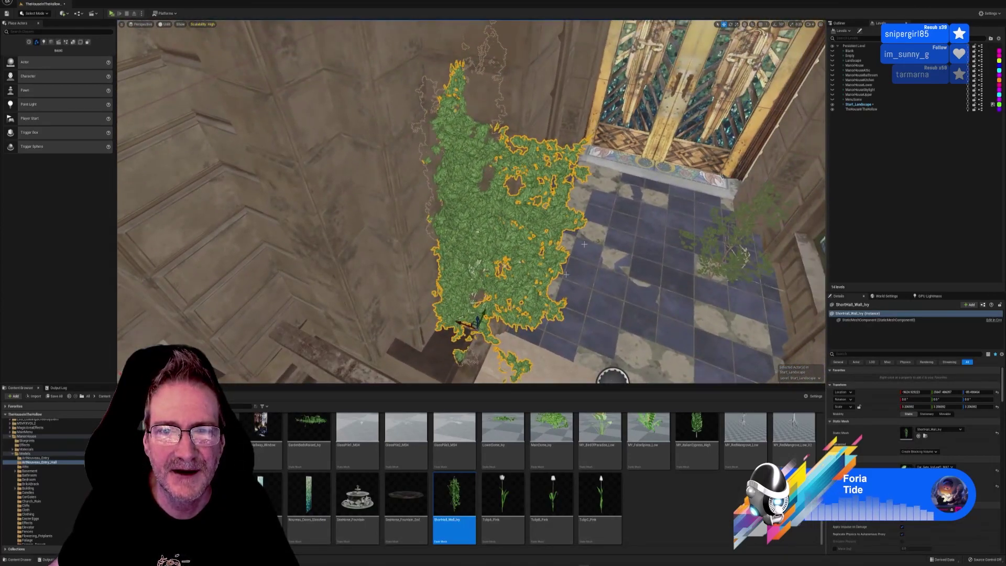
click(731, 24)
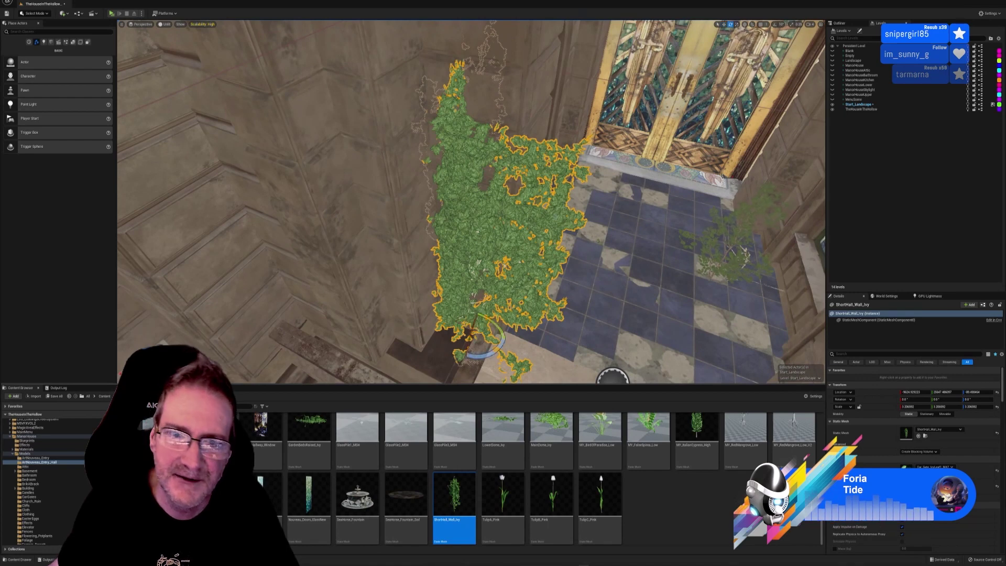
drag(495, 346, 457, 360)
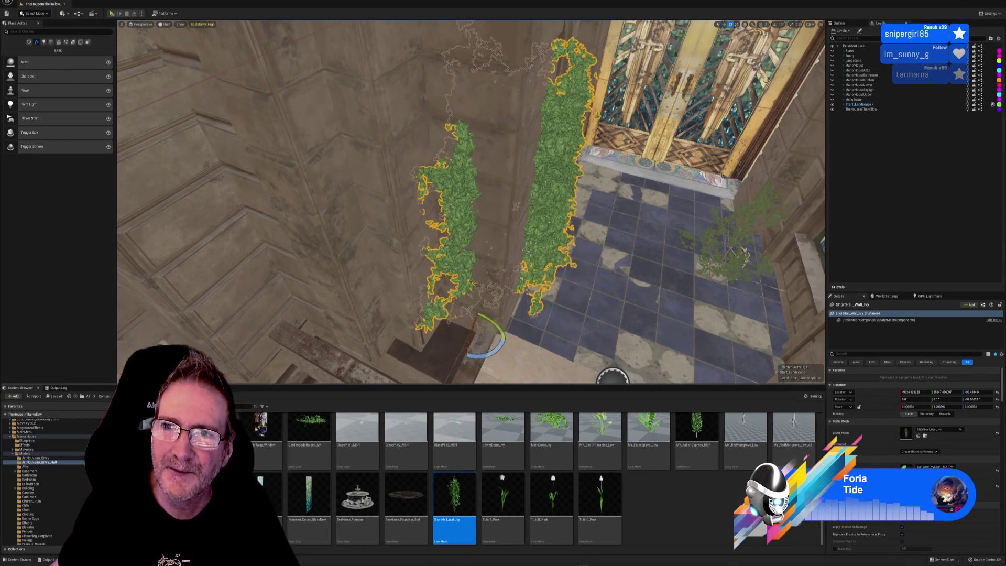
- Shift the rotated ivy across the hall corner so its foliage comes out of the wall
click(723, 24)
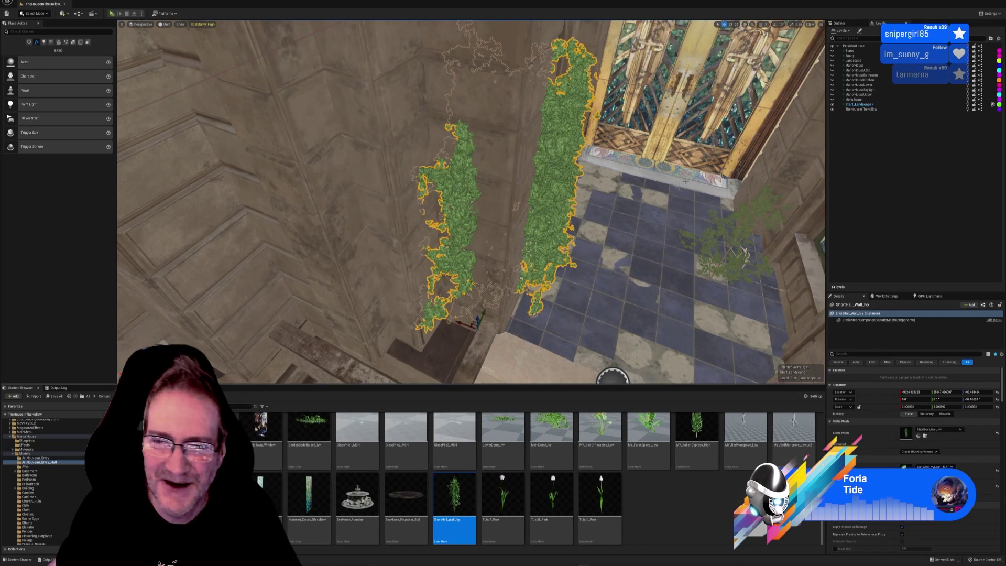
drag(485, 313, 555, 282)
alt+drag(403, 322, 483, 338)
right_drag(443, 353, 444, 353)
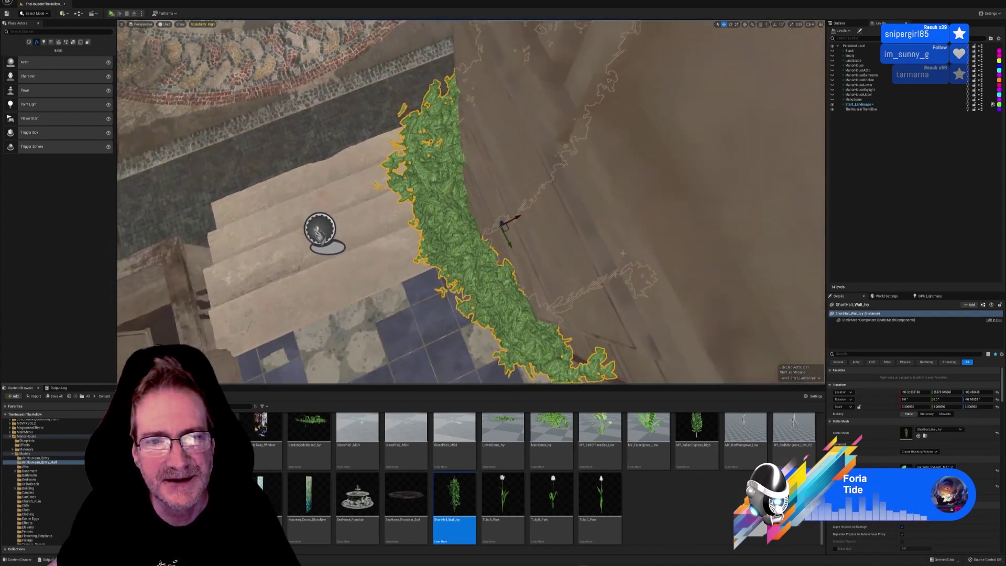
- Rotate the ivy around its vertical axis to follow the wall faces, and nudge it against the hall corner
click(731, 24)
drag(499, 253, 527, 213)
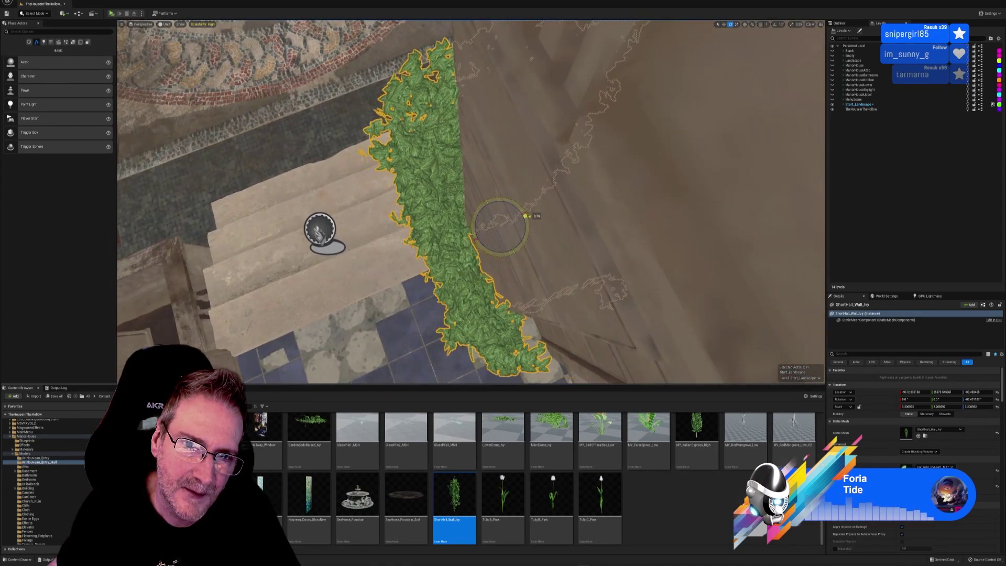
click(723, 24)
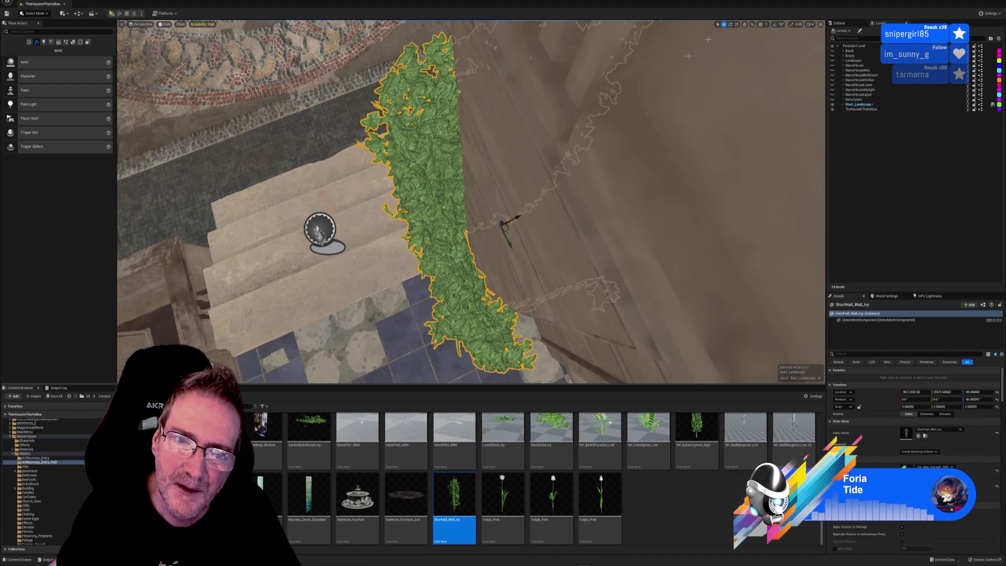
mouse_move(514, 219)
mouse_down()
mouse_move(528, 214)
mouse_move(519, 238)
mouse_up()
right_drag(519, 238, 598, 169)
right_drag(537, 207, 548, 212)
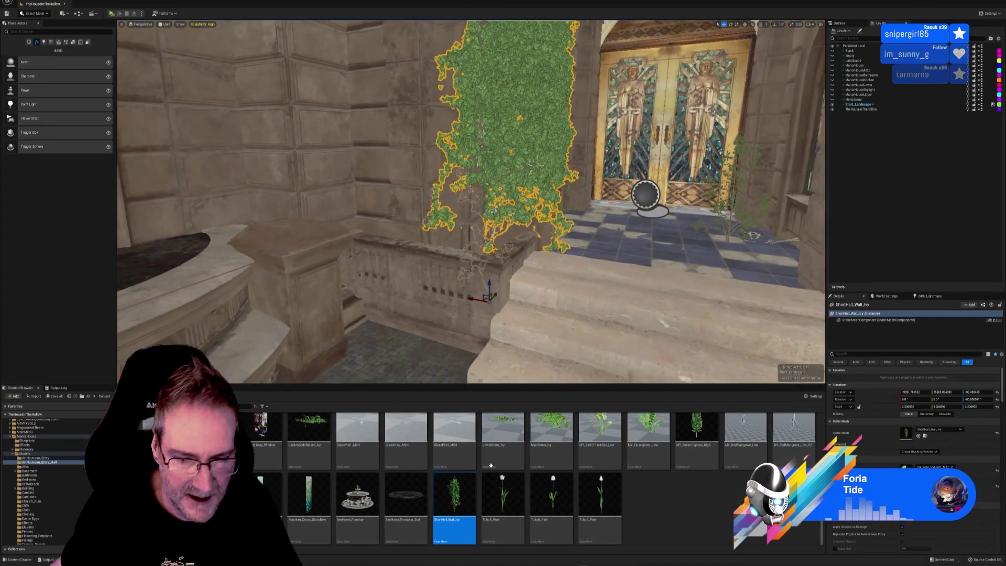
- Check the ivy's root position in 3ds Max, then raise and shift the Unreal ivy to root at the ledge beside the steps
key(alt+Tab)
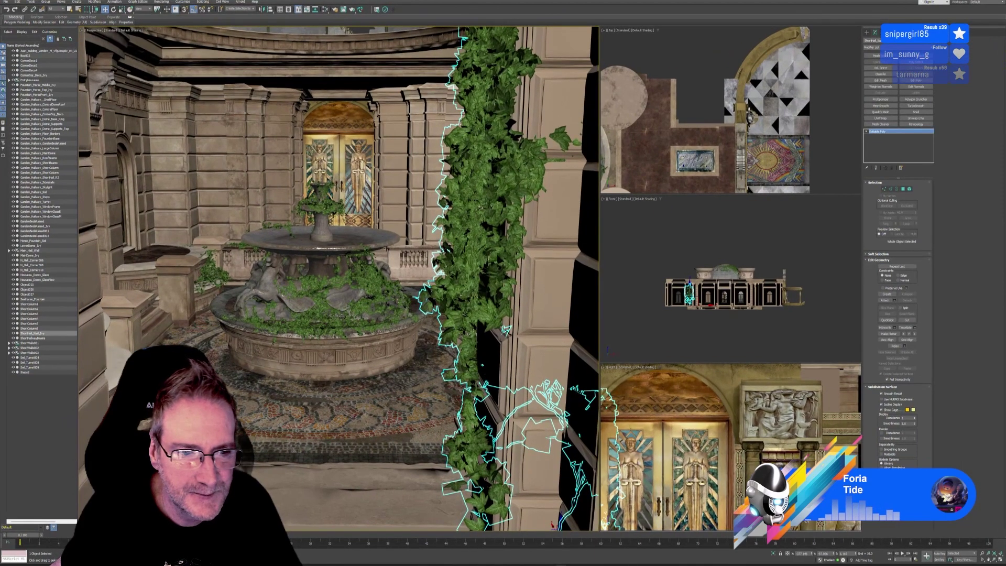
key(z)
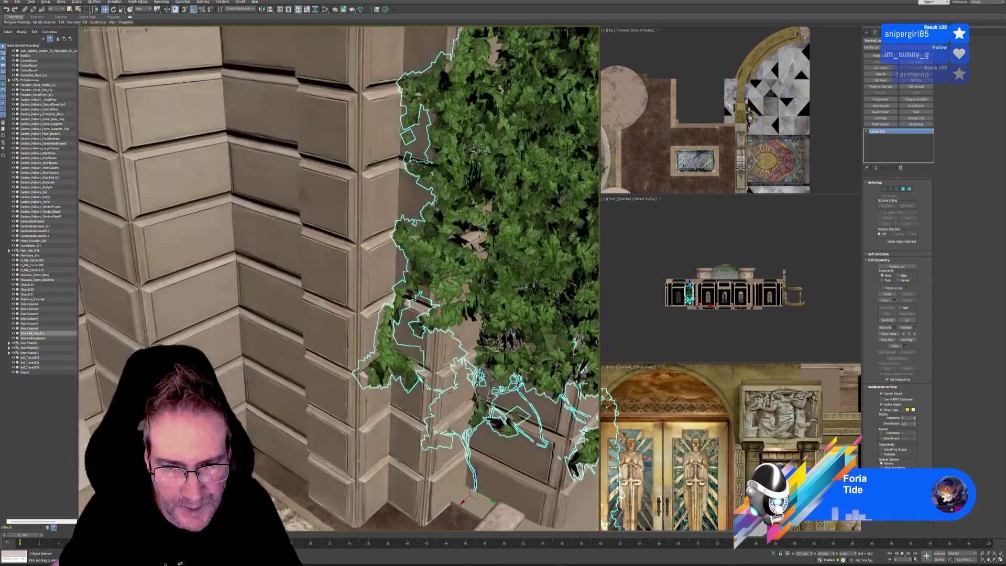
alt+middle_drag(467, 507, 476, 502)
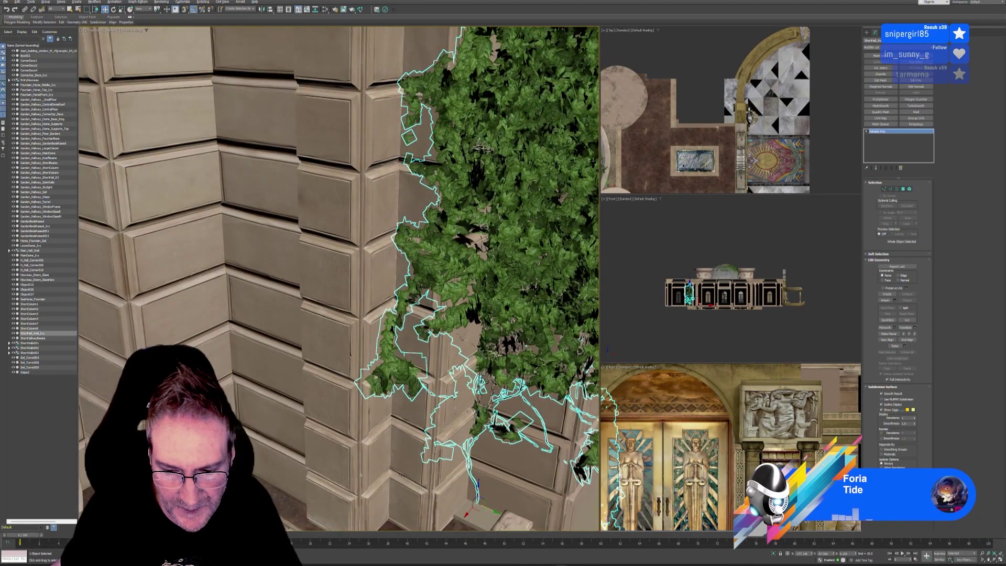
key(alt+Tab)
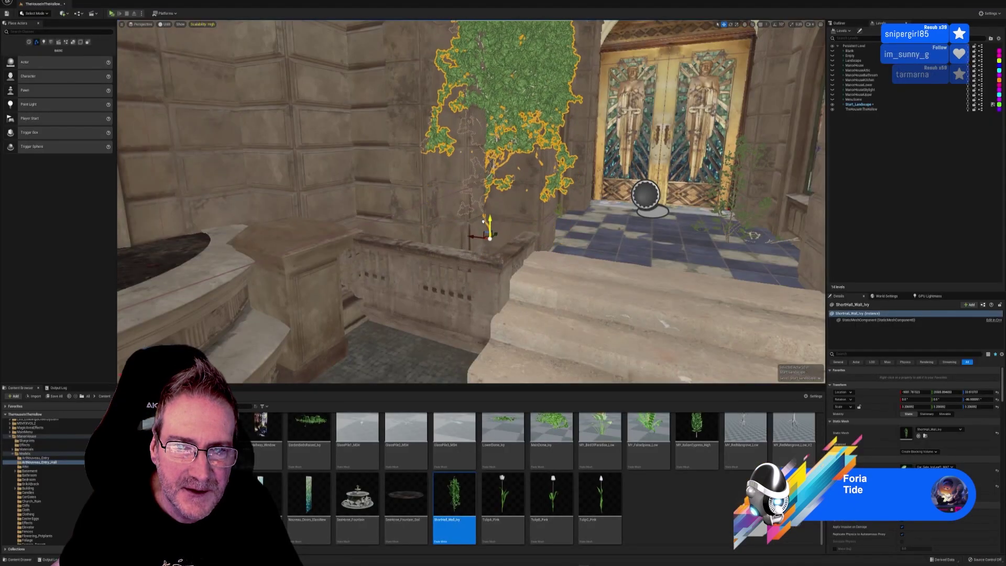
right_drag(511, 260, 478, 278)
drag(406, 288, 419, 296)
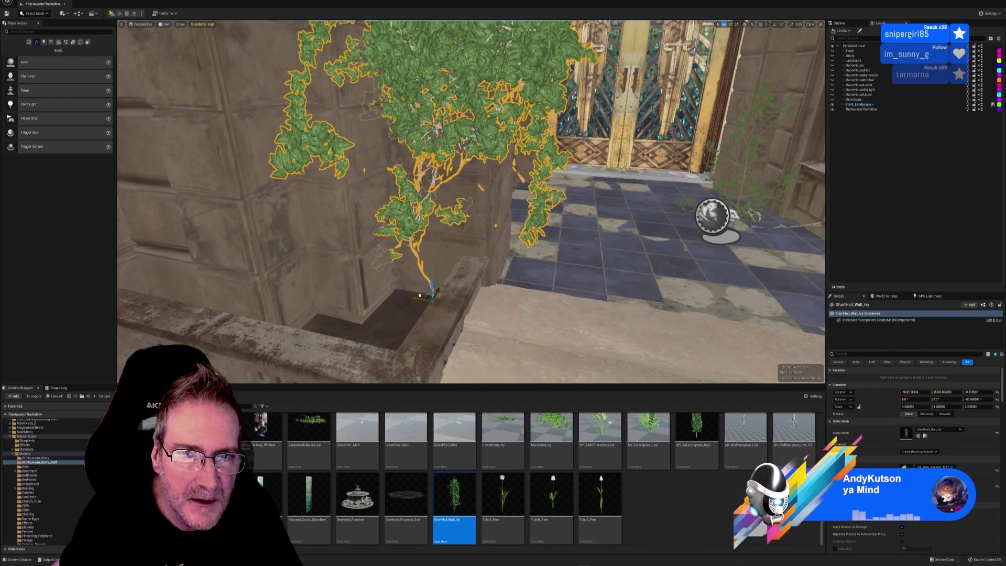
- Nudge the ivy sideways from the hall side so its leaves hug both faces of the wall corner
right_drag(420, 295, 231, 272)
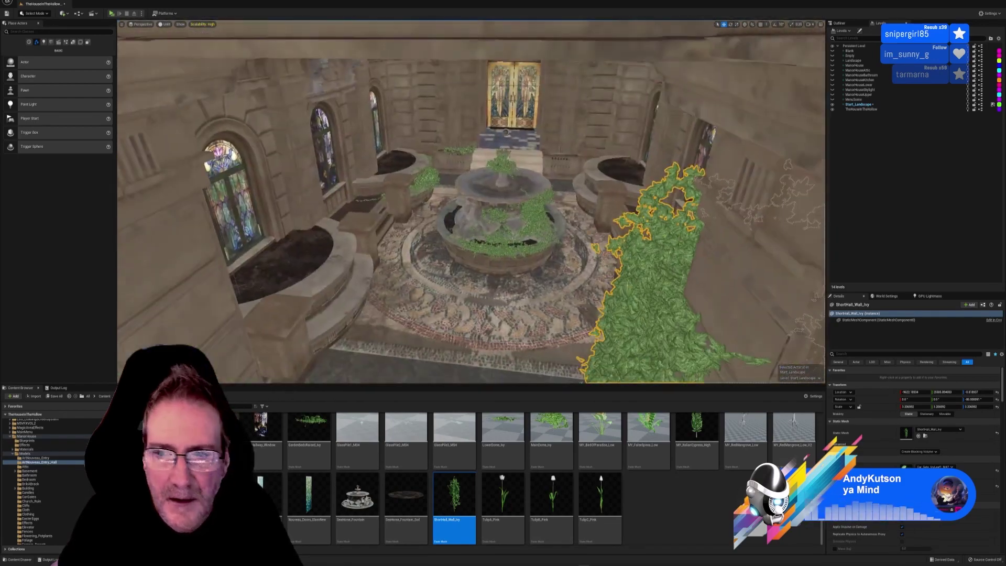
right_drag(372, 286, 393, 310)
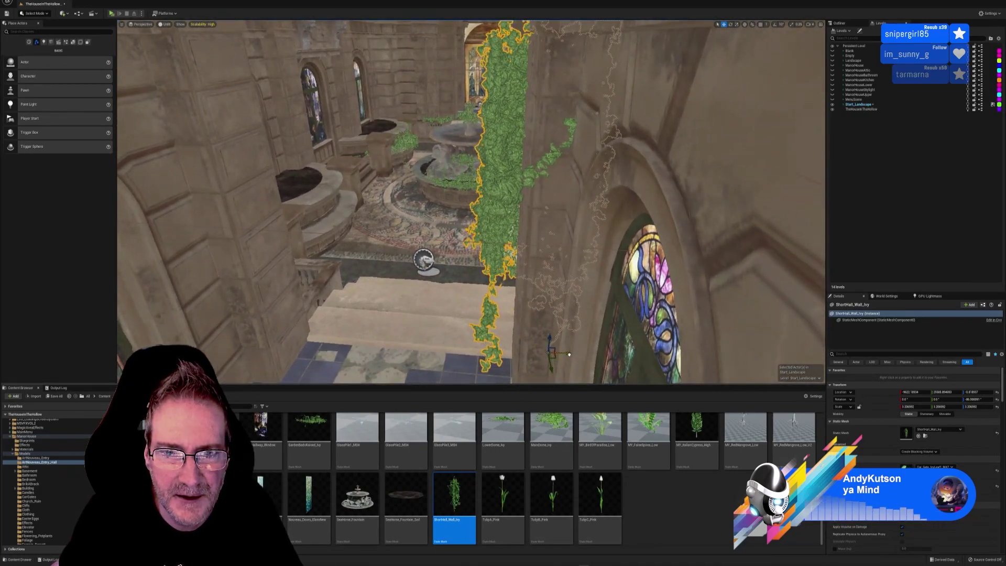
drag(569, 355, 582, 354)
right_drag(583, 353, 655, 375)
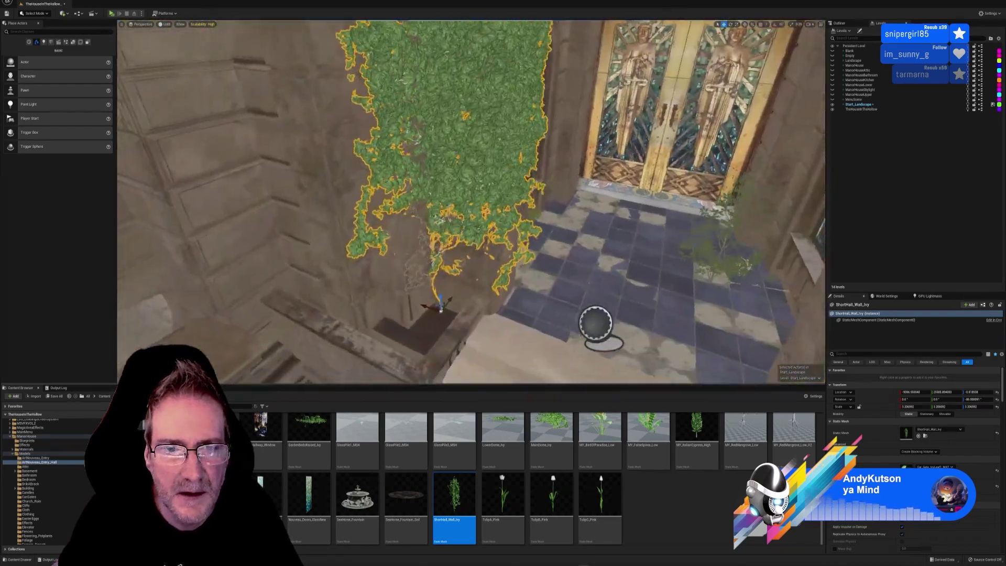
mouse_move(458, 304)
right_down()
mouse_move(434, 312)
mouse_move(456, 317)
mouse_move(409, 320)
mouse_move(458, 304)
right_up()
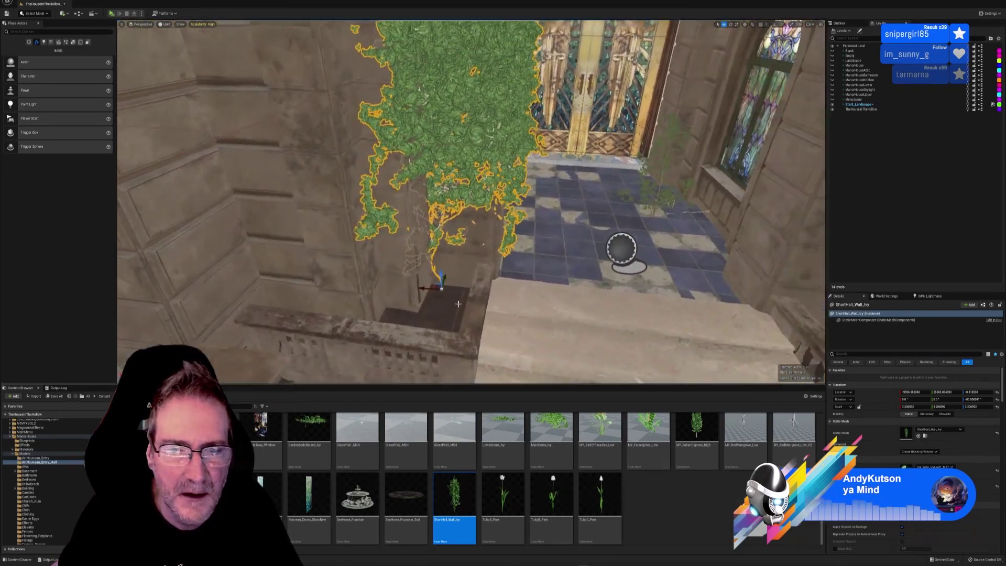
- Compare the ivy's lower stems with the 3ds Max scene, and fine-tune the Unreal ivy's position on the wall corner
key(alt+Tab)
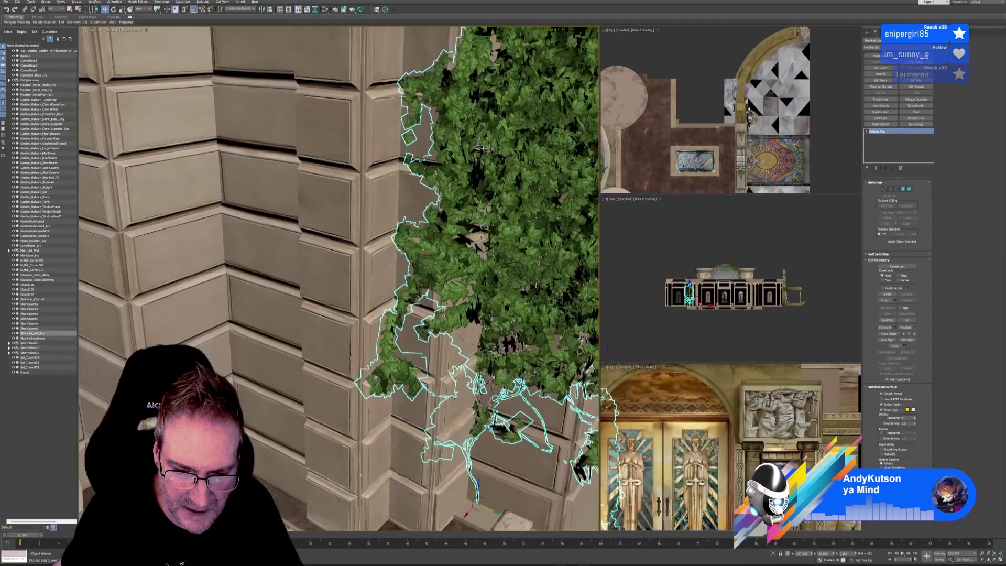
alt+middle_drag(400, 474, 393, 394)
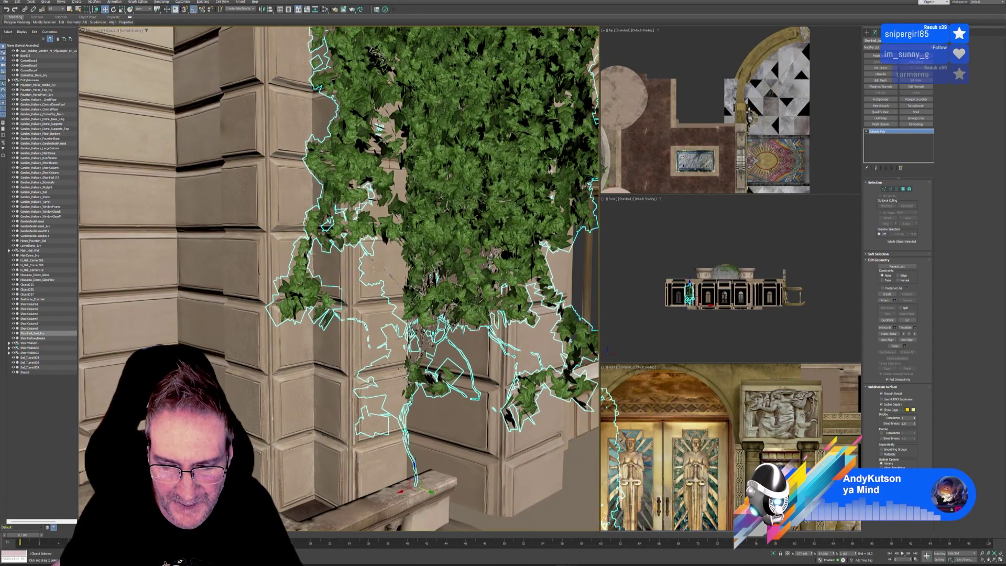
mouse_move(583, 564)
click(583, 540)
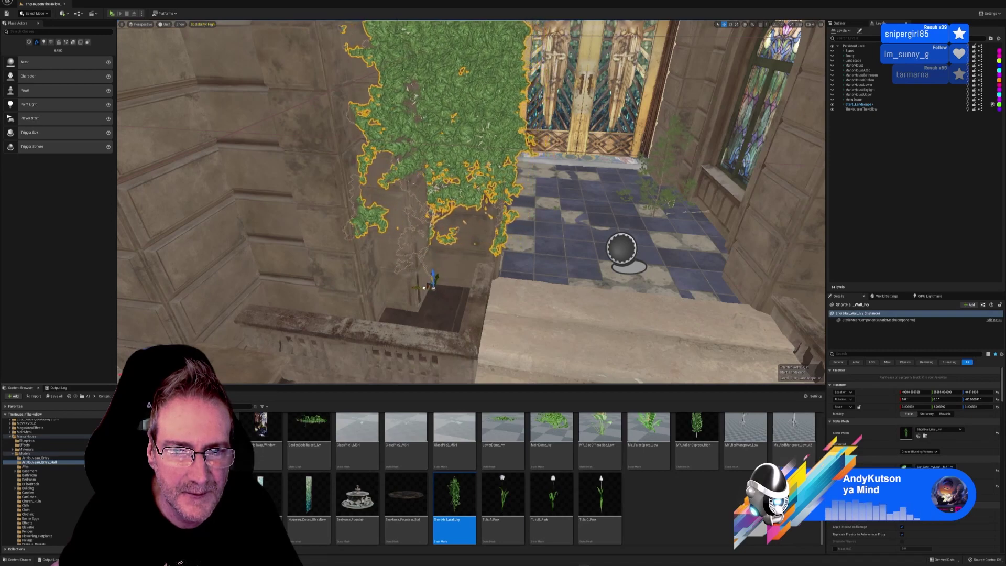
alt+drag(482, 299, 398, 309)
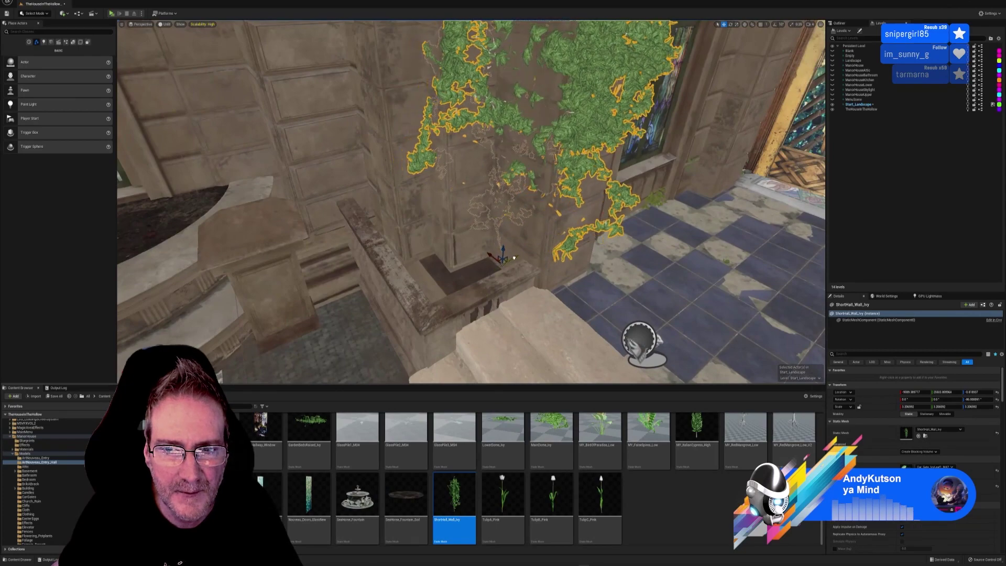
- Duplicate the wall ivy and move the copy across the garden towards the opposite hall opening
right_drag(471, 202, 218, 273)
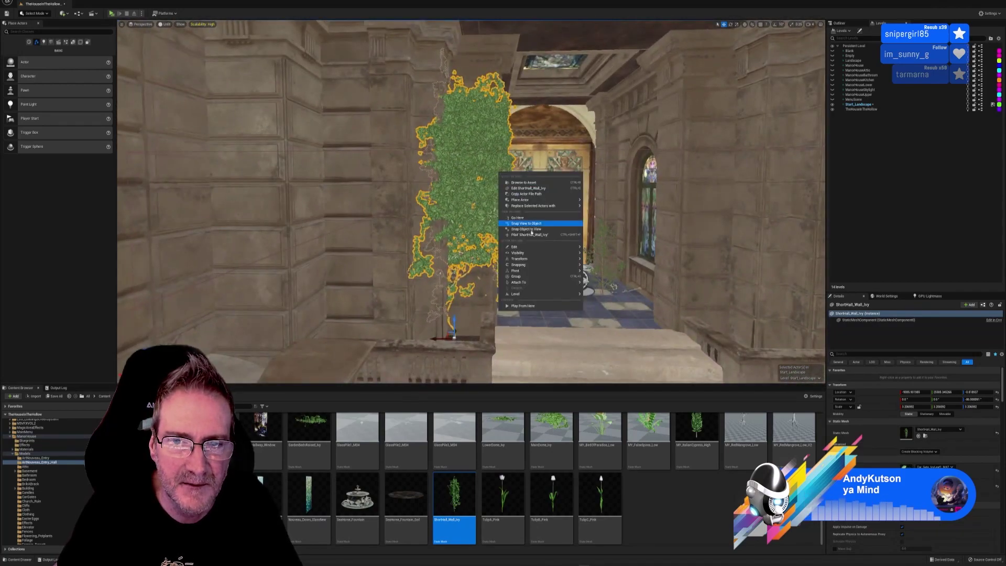
click(605, 271)
right_drag(606, 272, 697, 354)
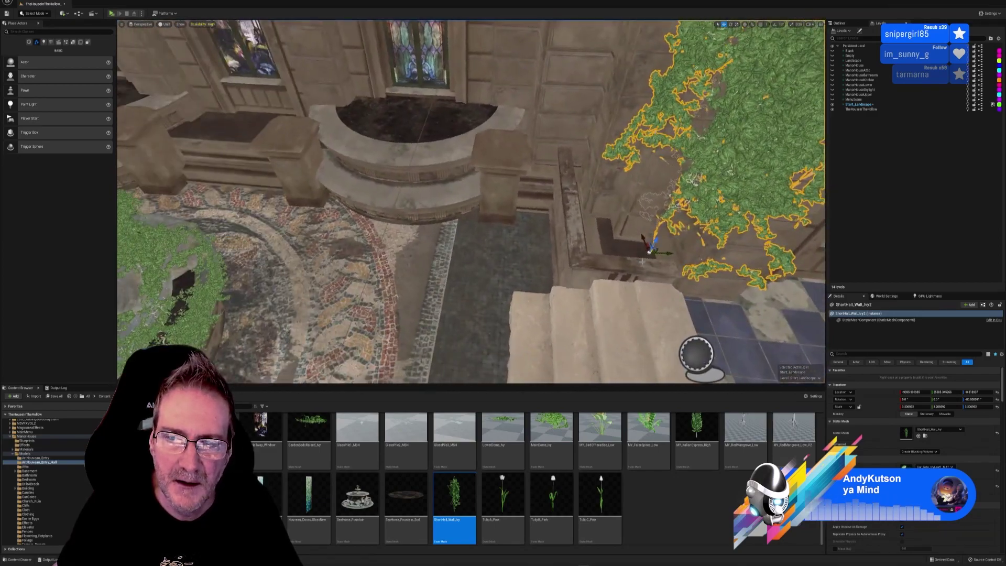
drag(668, 254, 132, 229)
right_drag(132, 230, 382, 268)
drag(454, 297, 416, 263)
right_drag(470, 201, 390, 155)
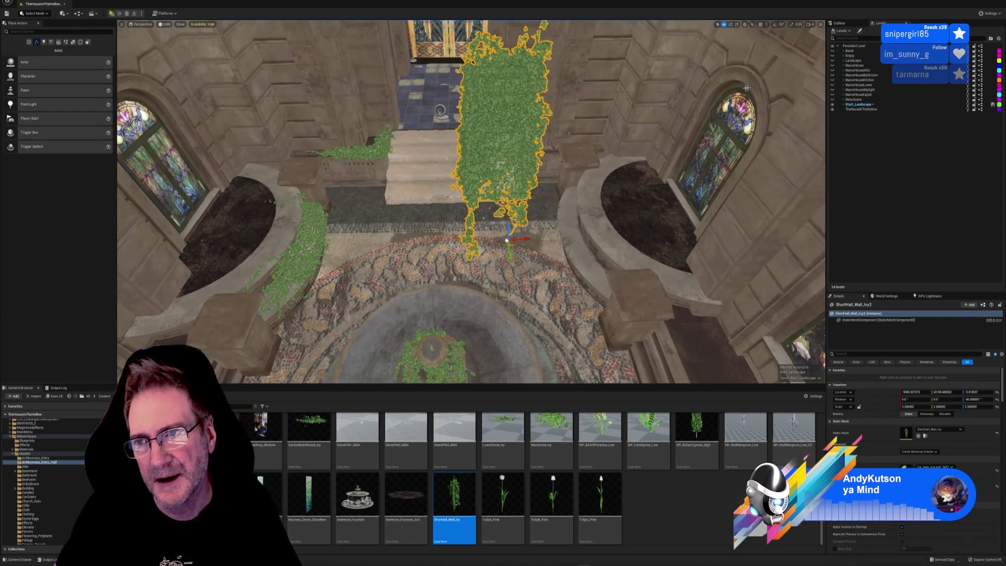
- Mirror the duplicated wall ivy along the X axis
right_click(519, 111)
mouse_move(561, 198)
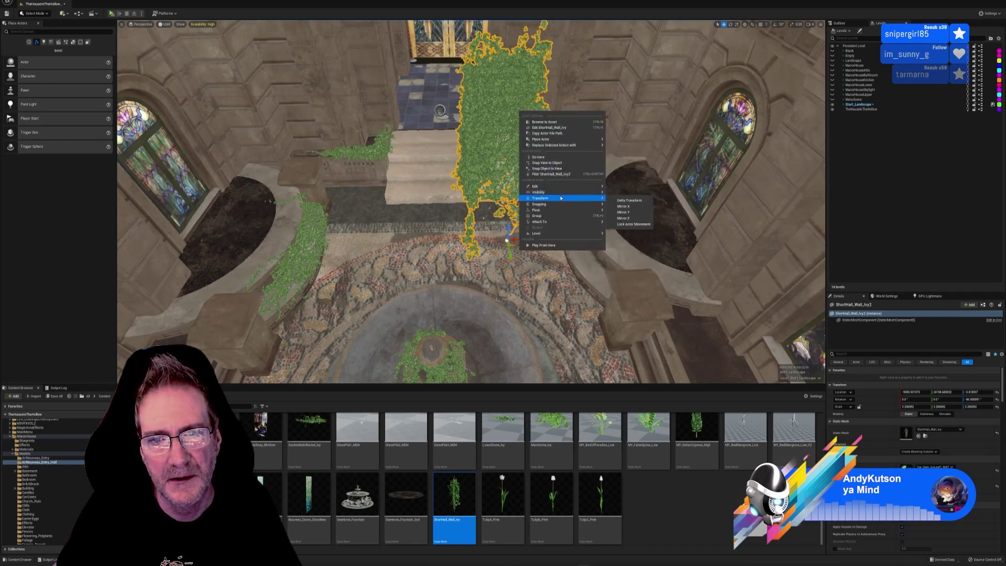
click(624, 205)
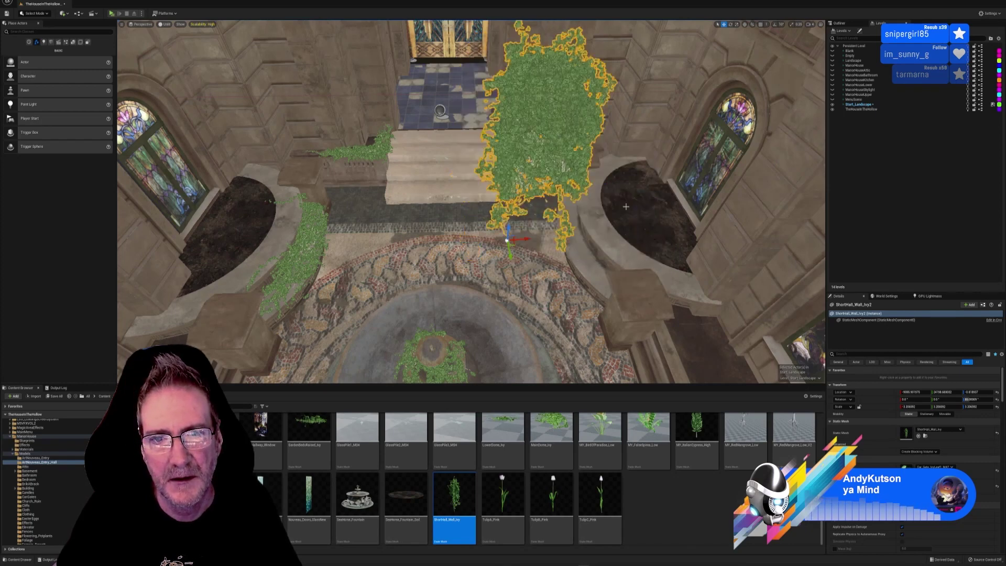
- Move the mirrored ivy onto the wall corner beside the opposite steps, above the ivy-covered balustrade, and check its fit
drag(522, 240, 584, 185)
right_drag(584, 186, 666, 131)
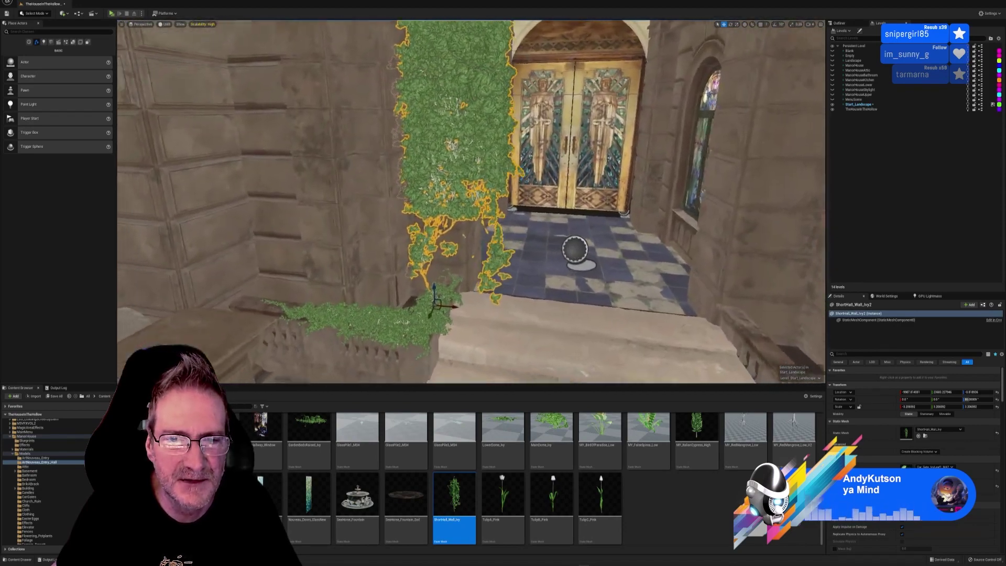
right_drag(461, 181, 580, 219)
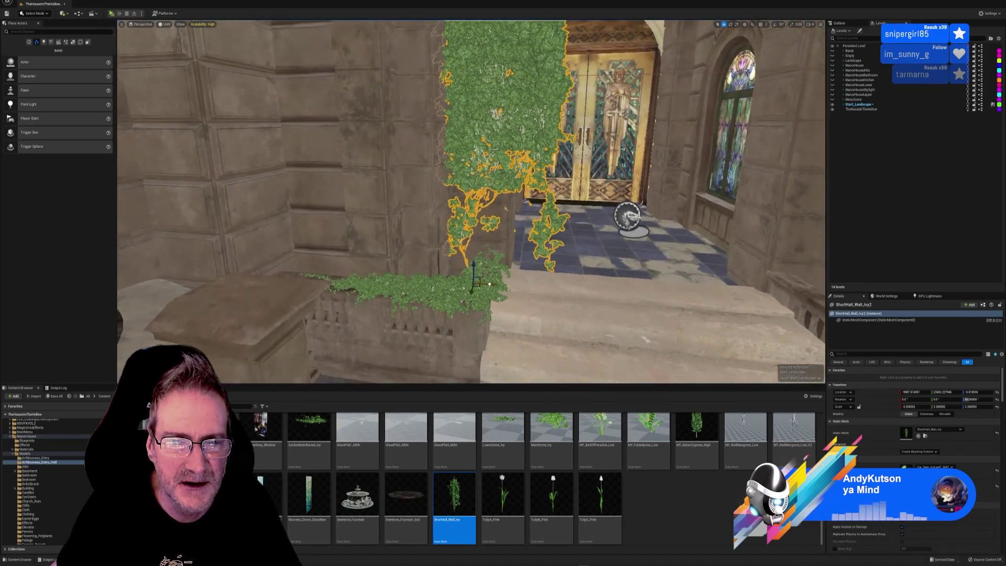
- Fine-tune the mirrored wall ivy's position so it wraps the wall corner beside the hall steps
drag(489, 284, 478, 284)
right_drag(482, 286, 283, 288)
right_drag(443, 275, 458, 275)
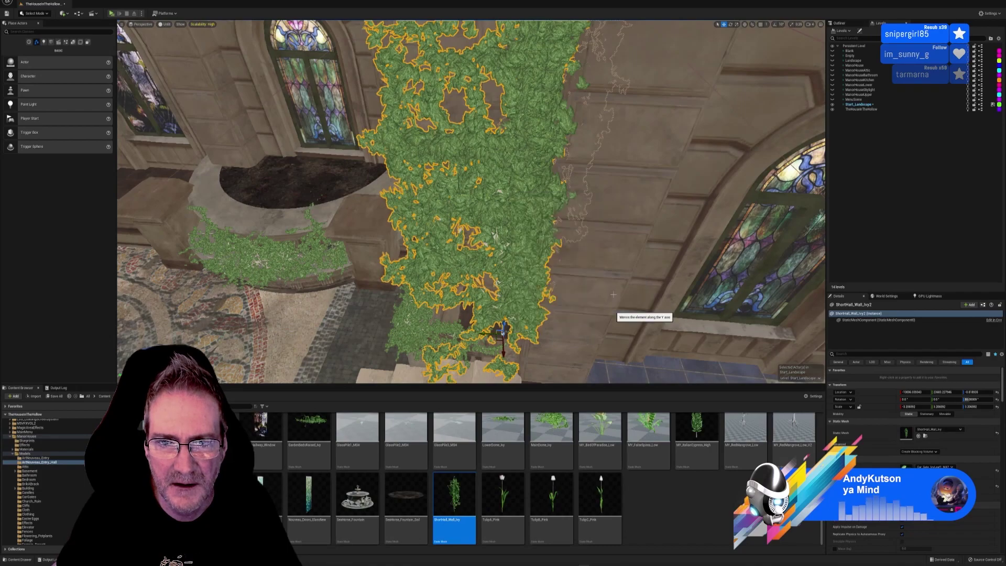
right_drag(459, 275, 474, 275)
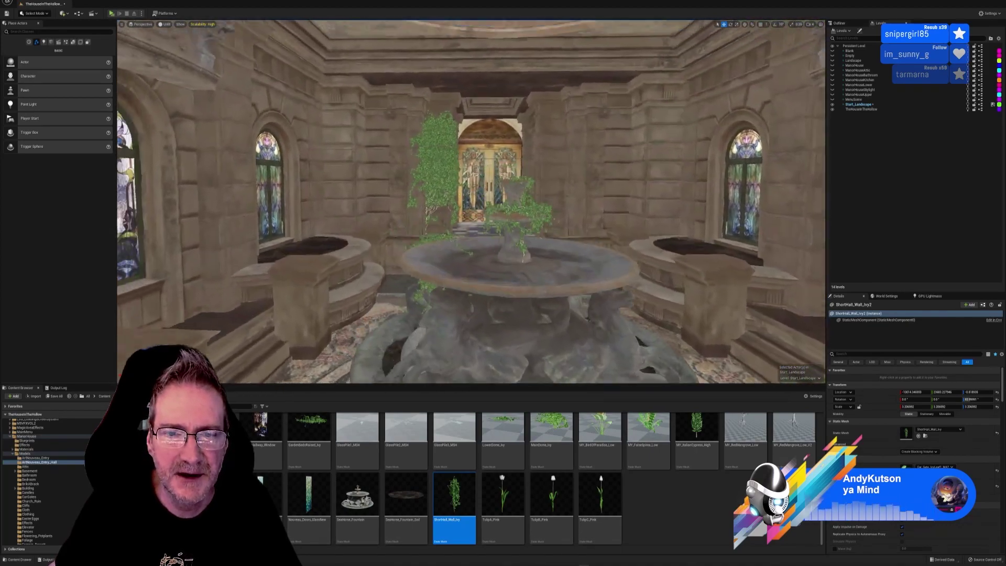
- Examine the mirrored ivy's fit and balance from the garden, the fountain and inside the short hall
key(w)
right_drag(470, 201, 314, 251)
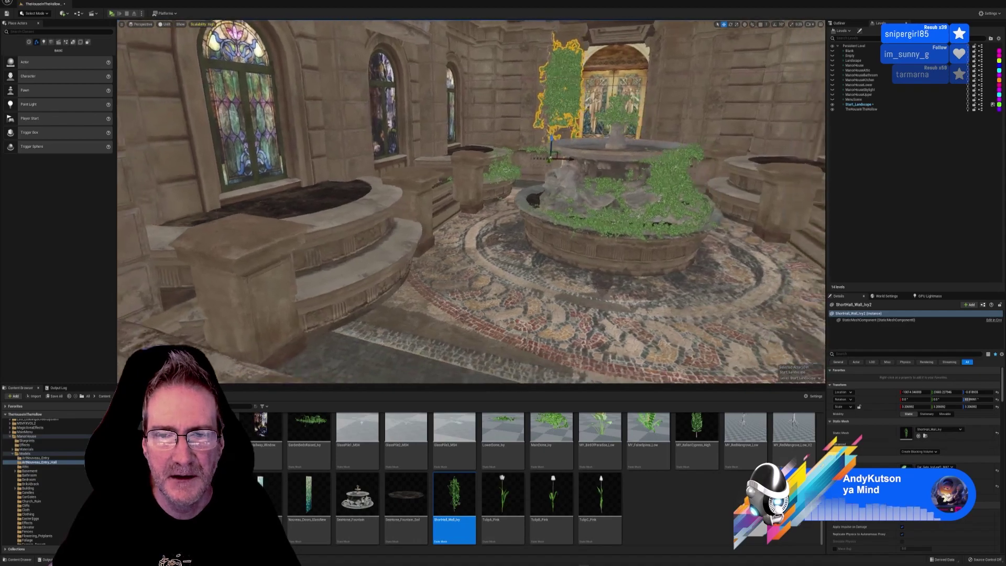
key(w)
right_drag(471, 201, 675, 202)
right_drag(430, 194, 472, 197)
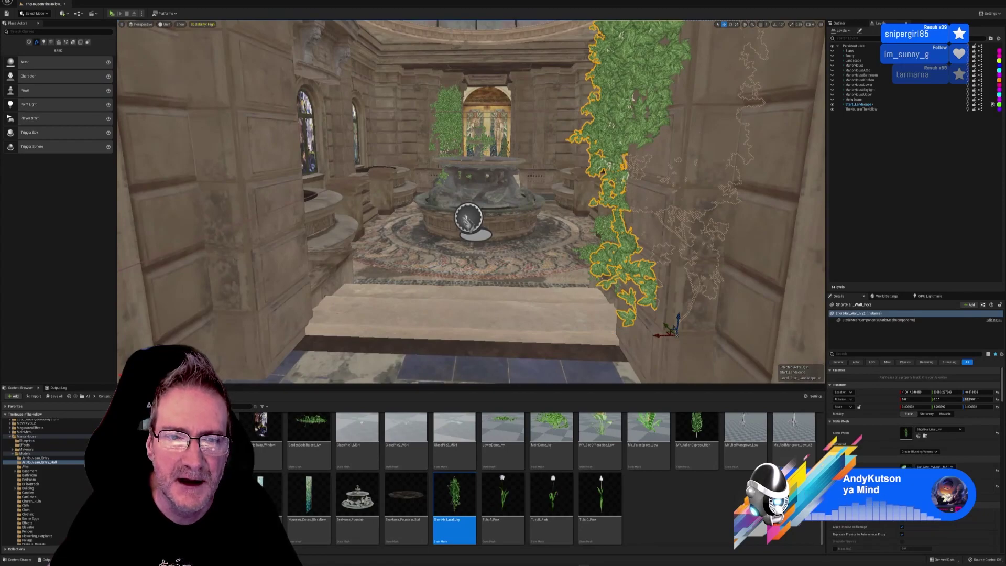
key(w)
right_drag(477, 240, 470, 215)
key(s)
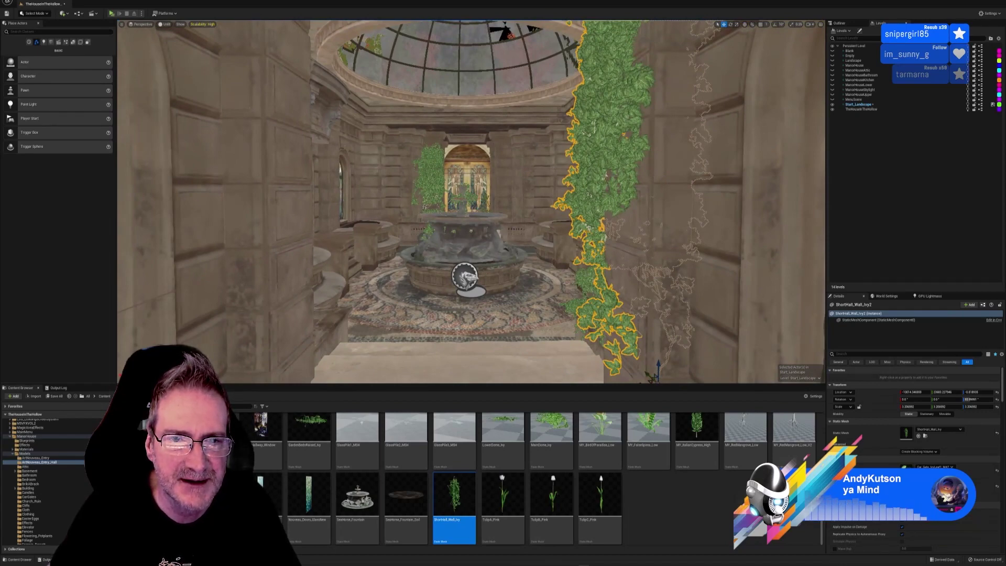
scroll(476, 240, down, 5)
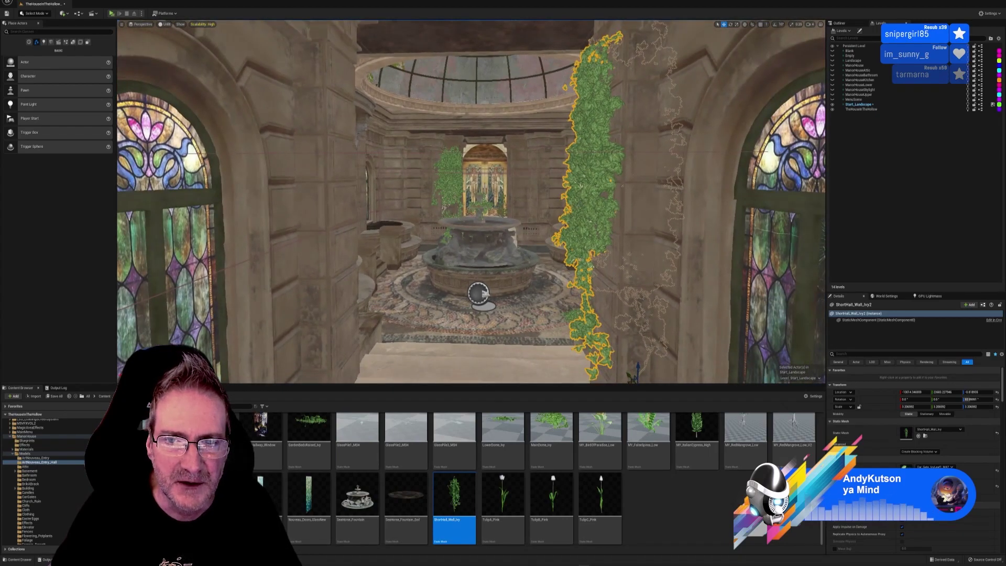
- Duplicate the wall ivy and move the copy across the hall opening towards the bare corner
right_click(581, 206)
mouse_move(598, 280)
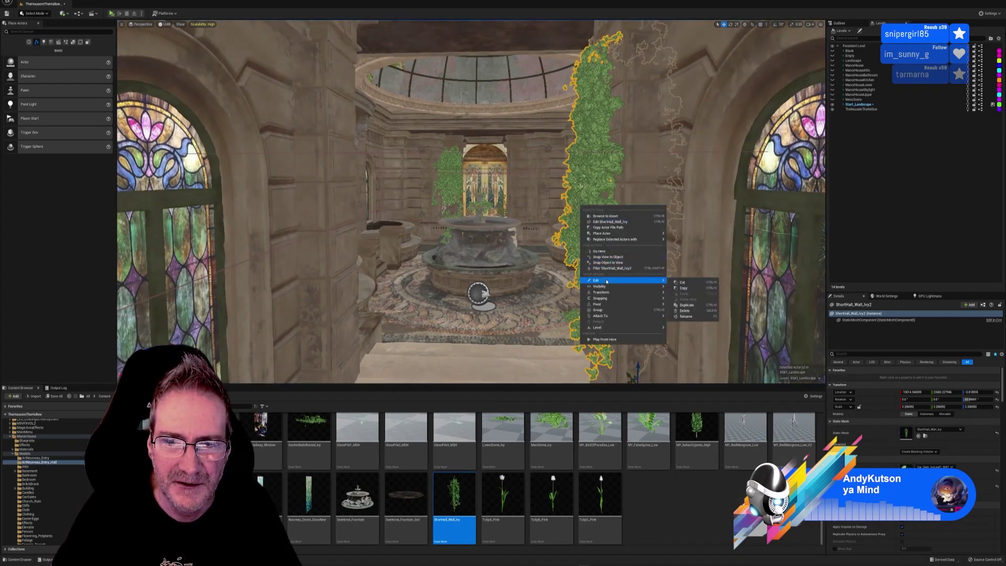
click(687, 305)
right_drag(615, 312, 608, 361)
drag(606, 297, 453, 297)
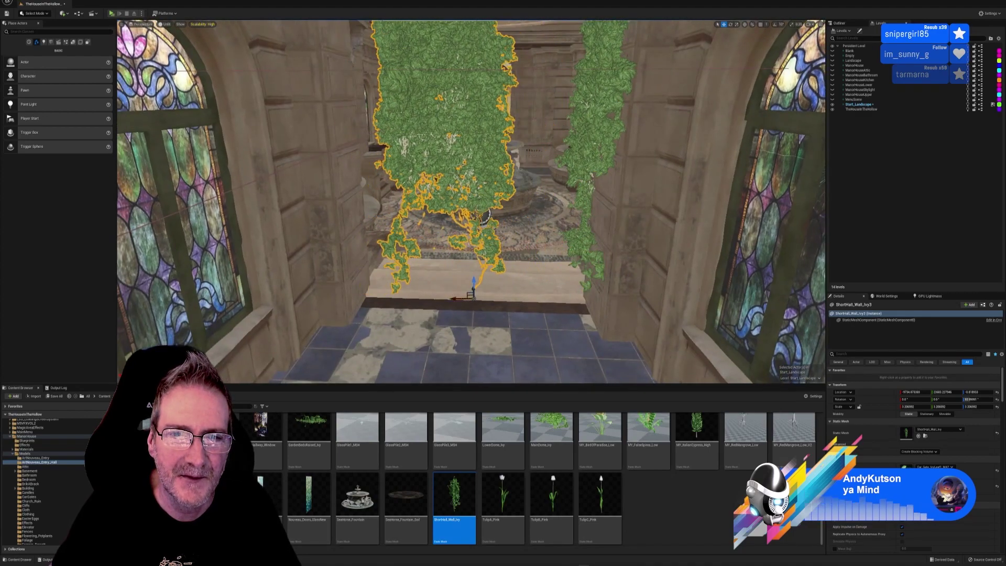
right_drag(560, 232, 527, 183)
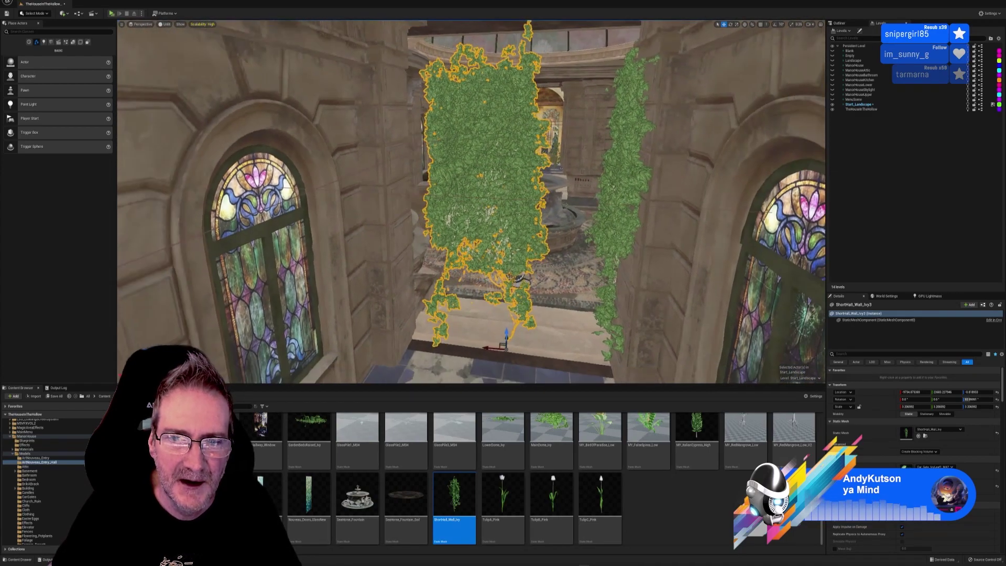
- Mirror the new ivy copy along the X axis and fit it onto the opposite corner of the hall opening
right_click(506, 188)
mouse_move(547, 276)
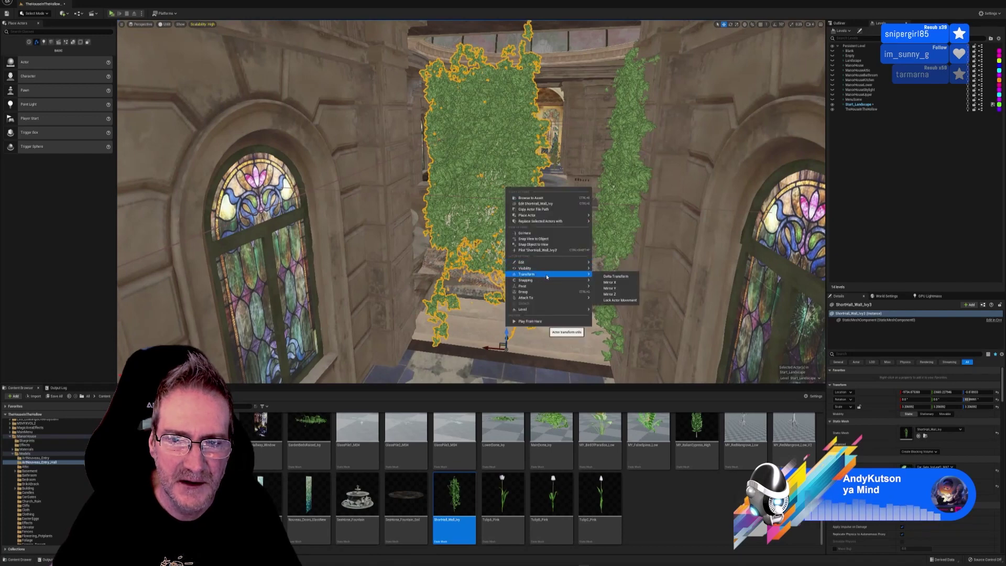
click(613, 283)
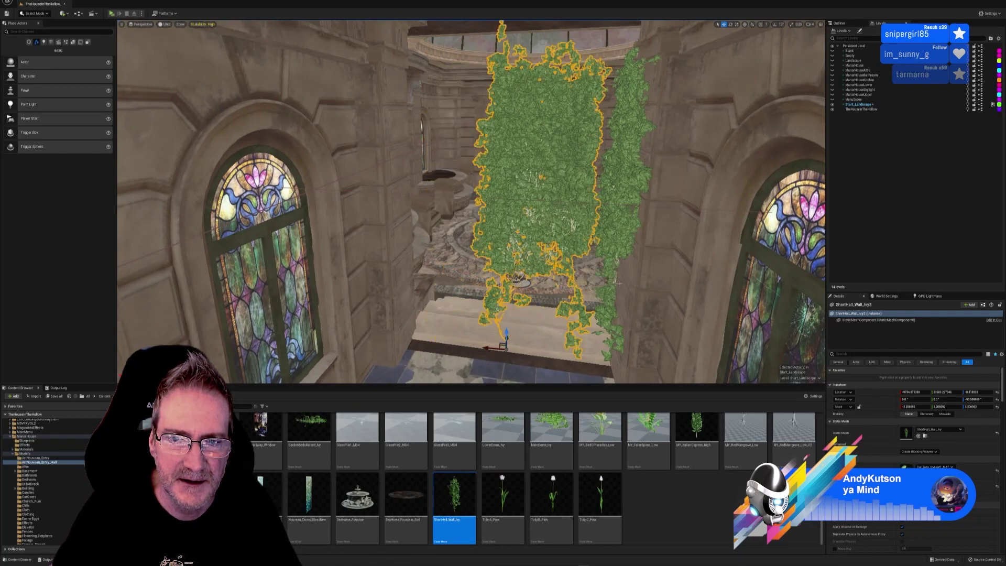
drag(489, 347, 357, 342)
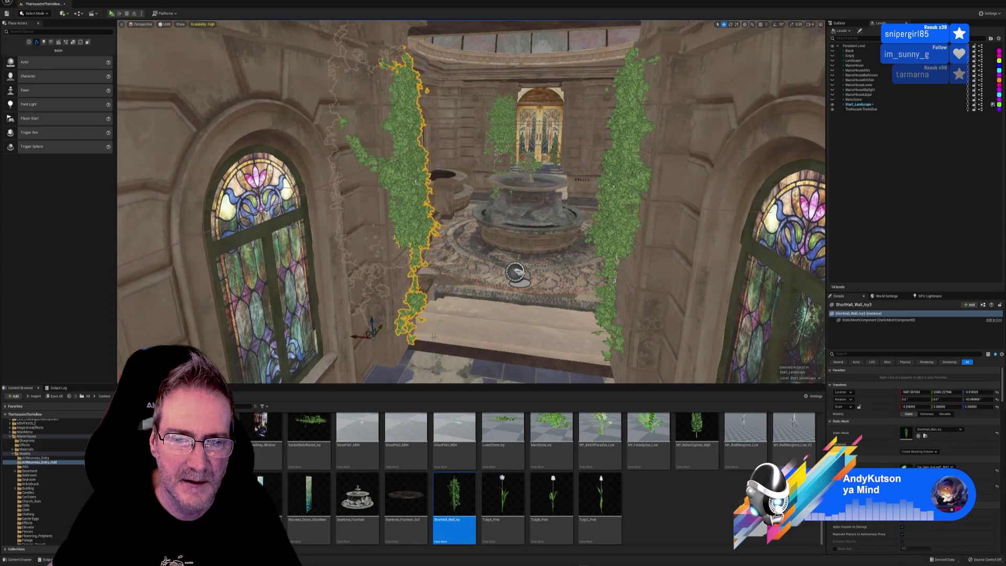
right_drag(433, 336, 241, 348)
drag(576, 337, 587, 347)
right_drag(587, 348, 678, 322)
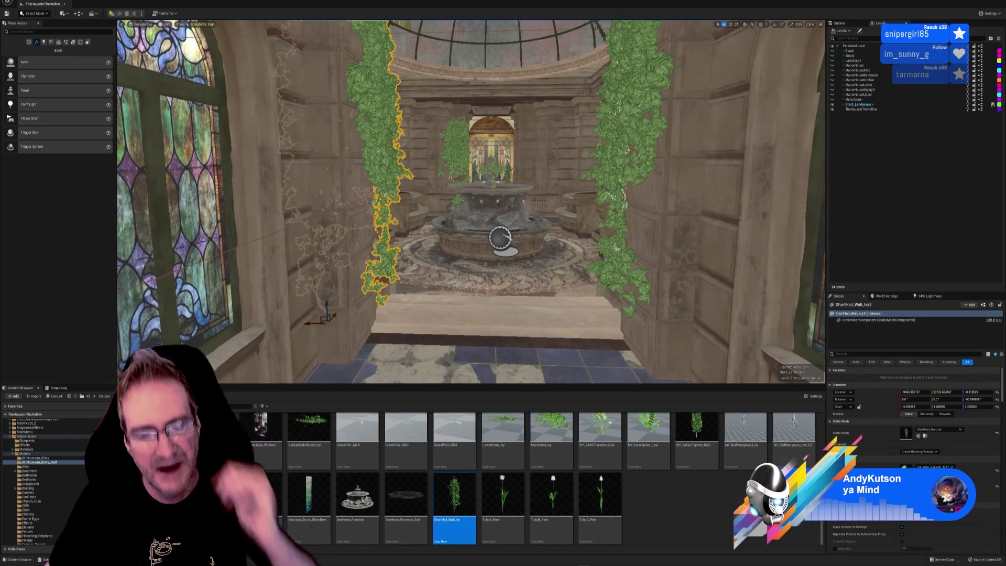
- Clear the selection and examine the ivy around the garden and fountain in Lit view mode
key(Escape)
right_drag(472, 236, 502, 180)
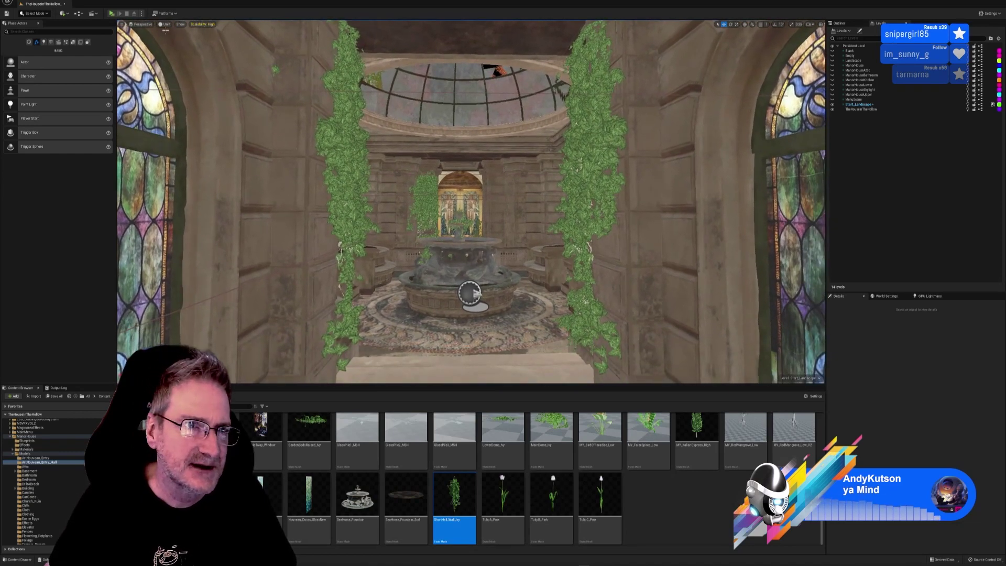
click(164, 25)
click(173, 41)
right_drag(472, 235, 508, 265)
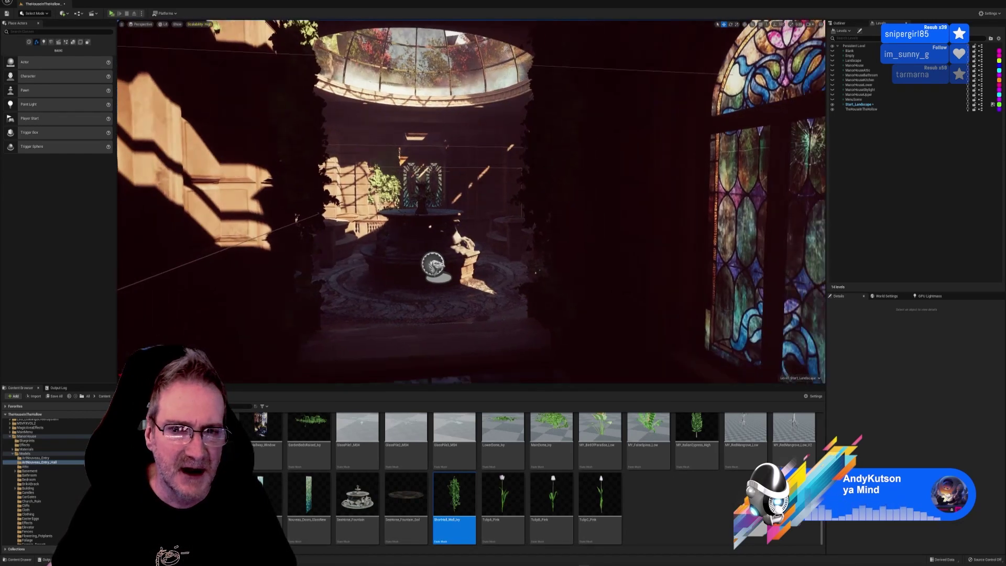
right_drag(641, 258, 527, 258)
key(w)
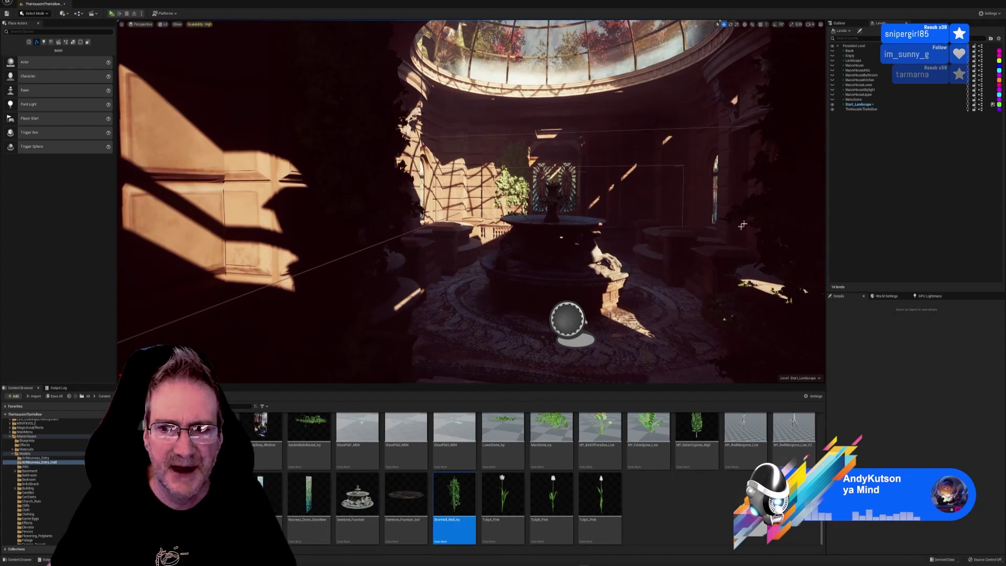
right_drag(392, 190, 407, 174)
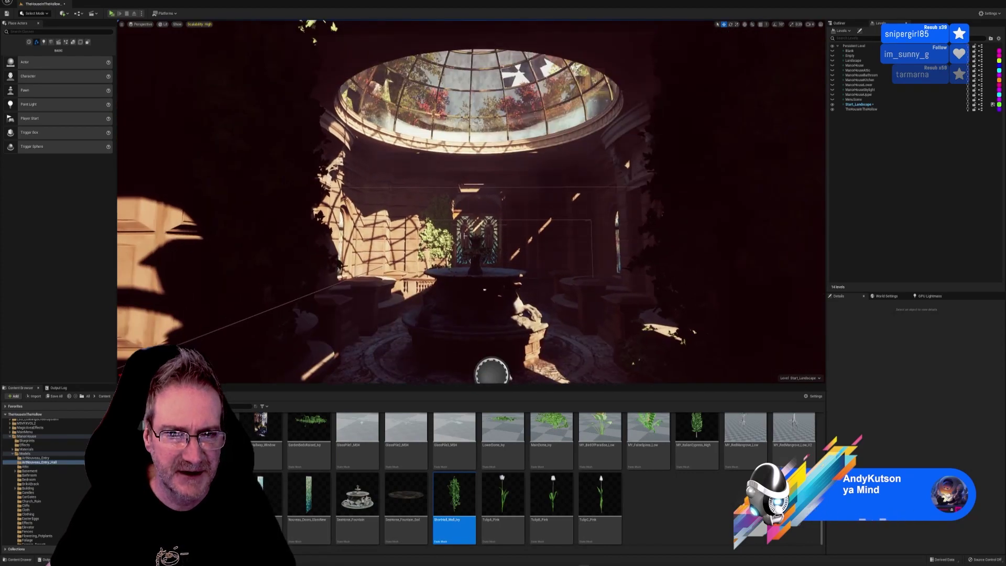
right_drag(429, 215, 344, 199)
key(w)
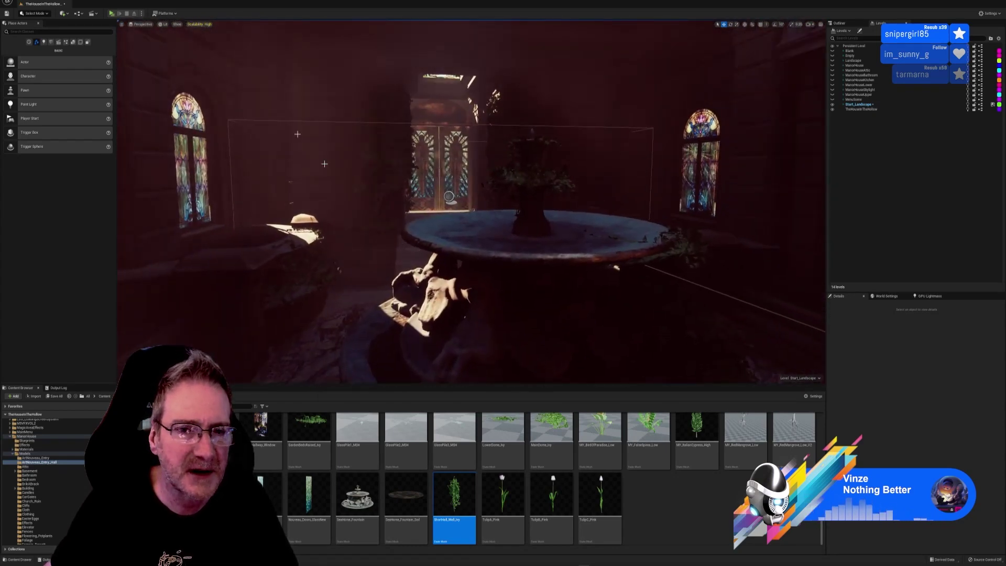
- Return the viewport to Unlit shading and save the level
click(163, 24)
click(172, 45)
right_drag(128, 28, 127, 26)
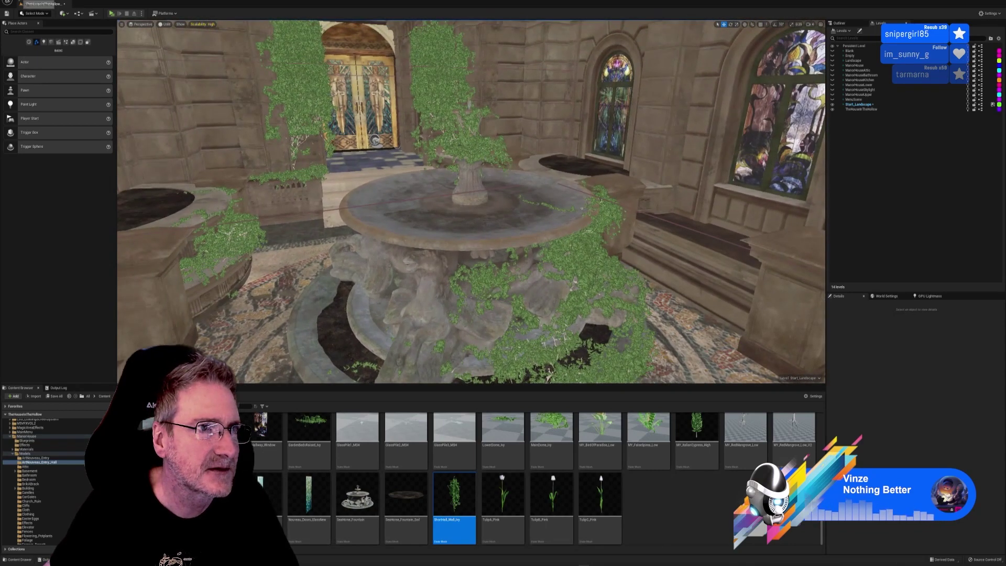
click(21, 2)
click(34, 56)
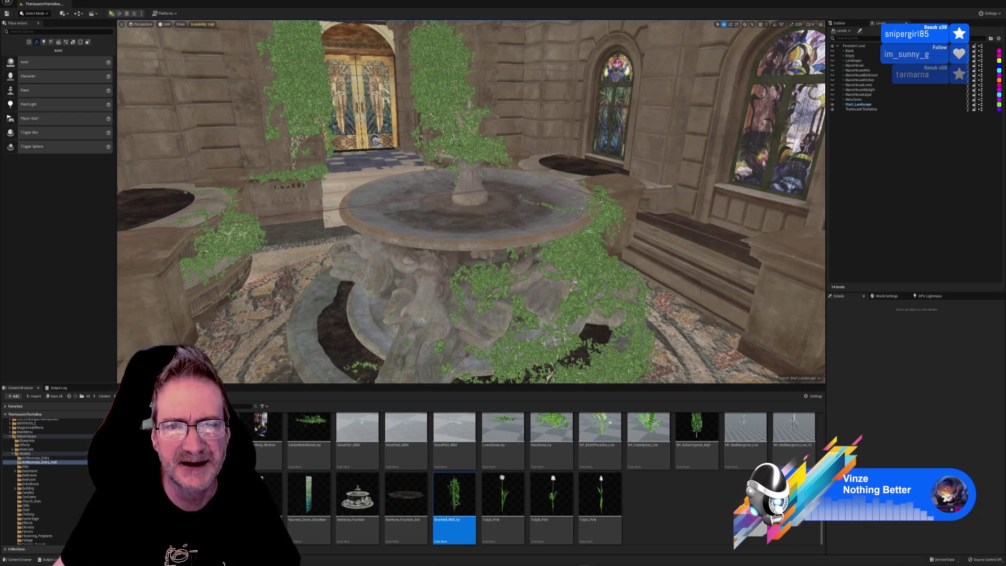
- Check the ivy framing the hall doors and the bare dome rim above the garden
right_drag(582, 208, 455, 293)
middle_drag(455, 293, 642, 321)
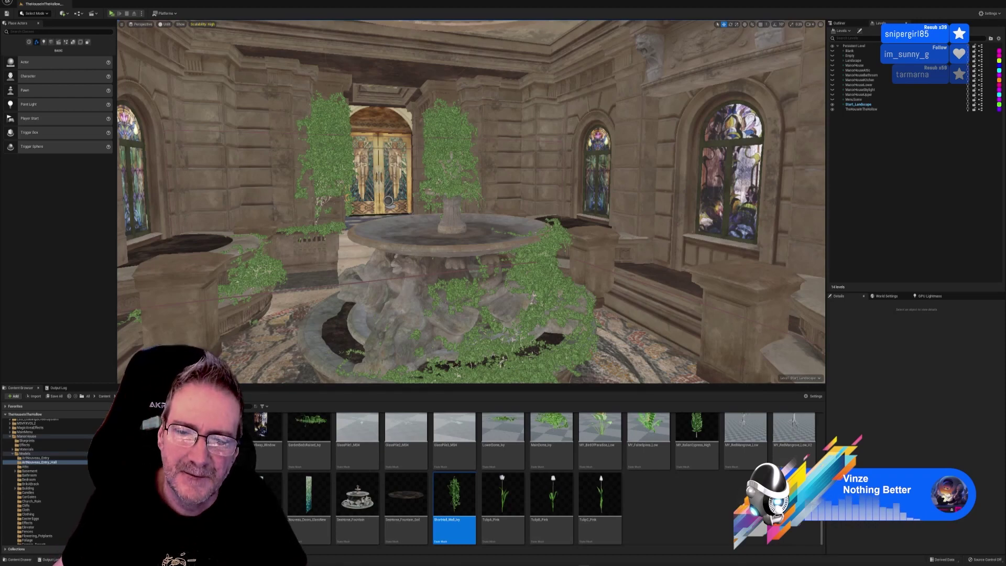
right_drag(388, 201, 340, 157)
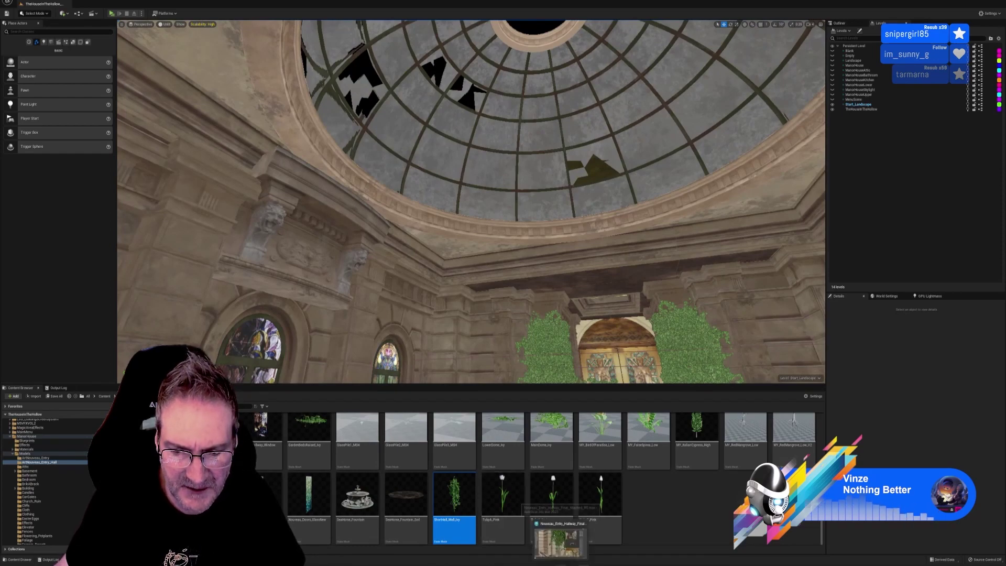
- Switch to 3ds Max and select the ivy along the lower dome rim to identify its mesh
key(alt+Tab)
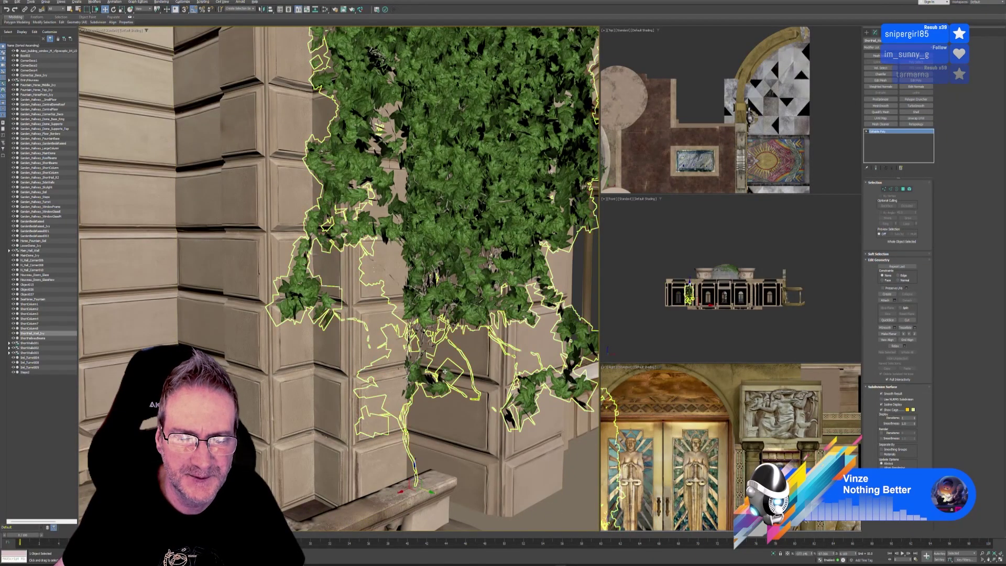
alt+middle_drag(494, 407, 440, 450)
scroll(456, 361, down, 5)
alt+middle_drag(331, 336, 318, 230)
alt+middle_drag(181, 102, 293, 172)
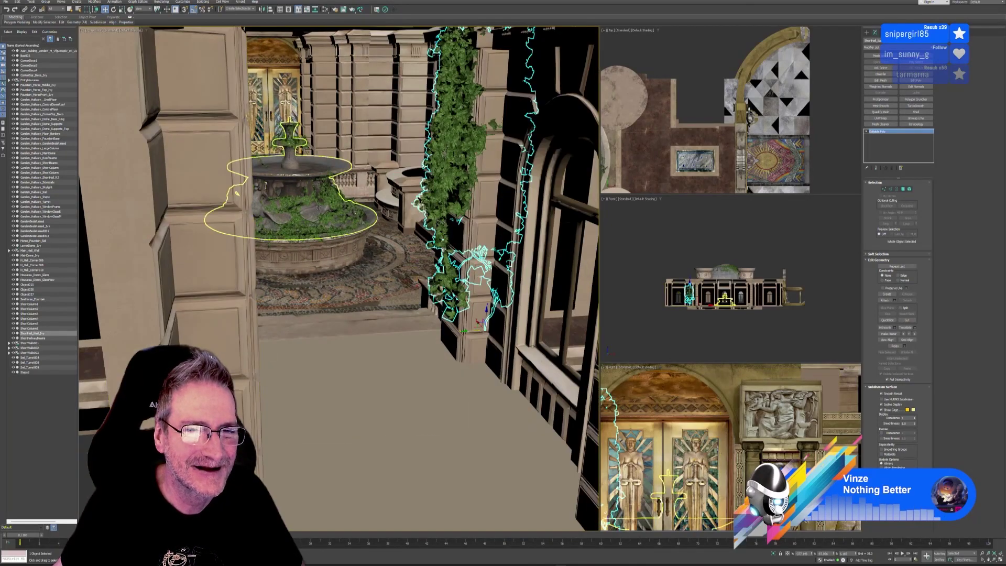
click(326, 198)
scroll(328, 195, up, 5)
alt+middle_drag(351, 283, 456, 427)
middle_drag(220, 142, 430, 293)
scroll(334, 294, up, 3)
middle_drag(330, 291, 333, 296)
scroll(333, 296, down, 5)
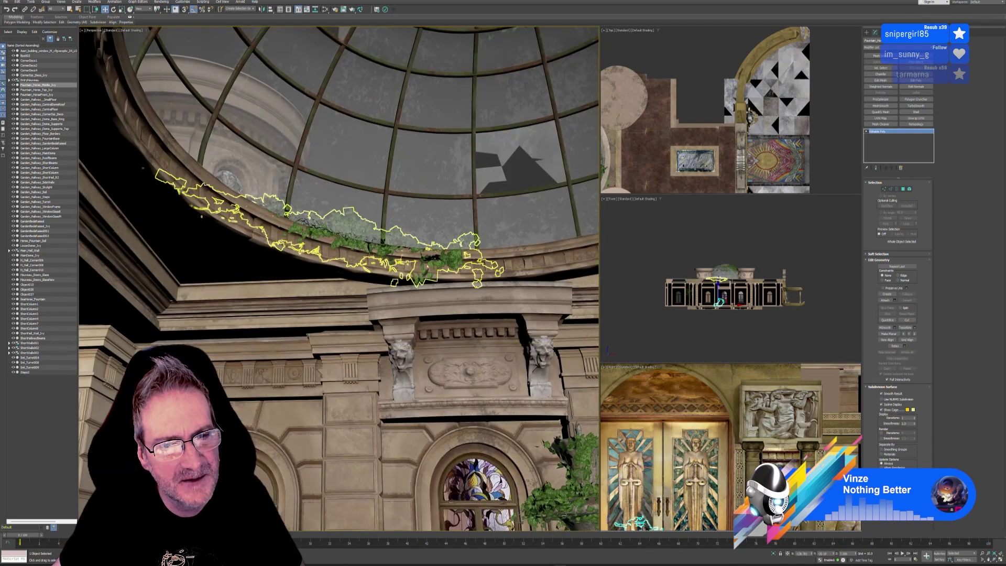
click(479, 264)
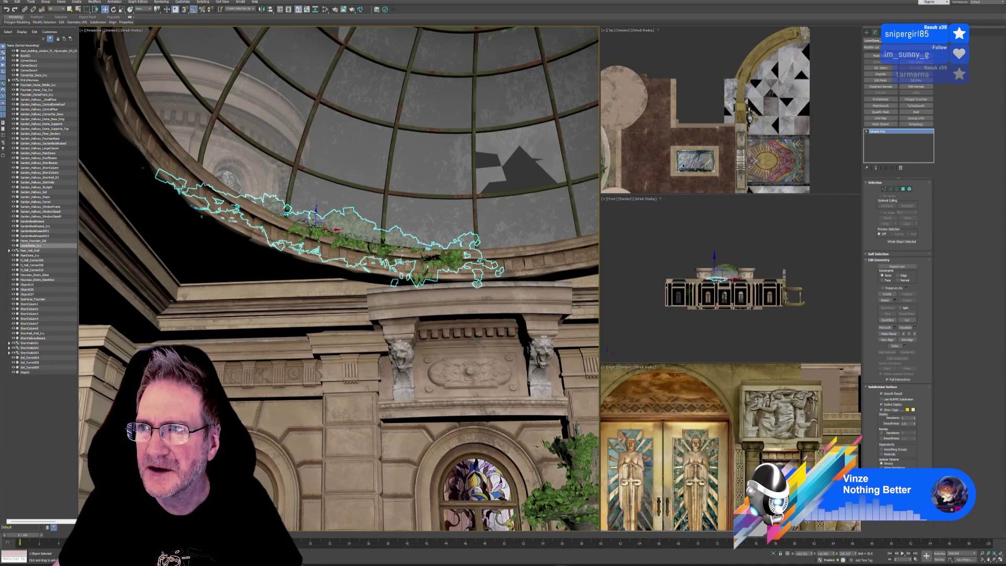
- Switch back to Unreal, find the LowerDome_Ivy mesh among the hall assets, and place it on the garden floor beside the fountain
key(alt+Tab)
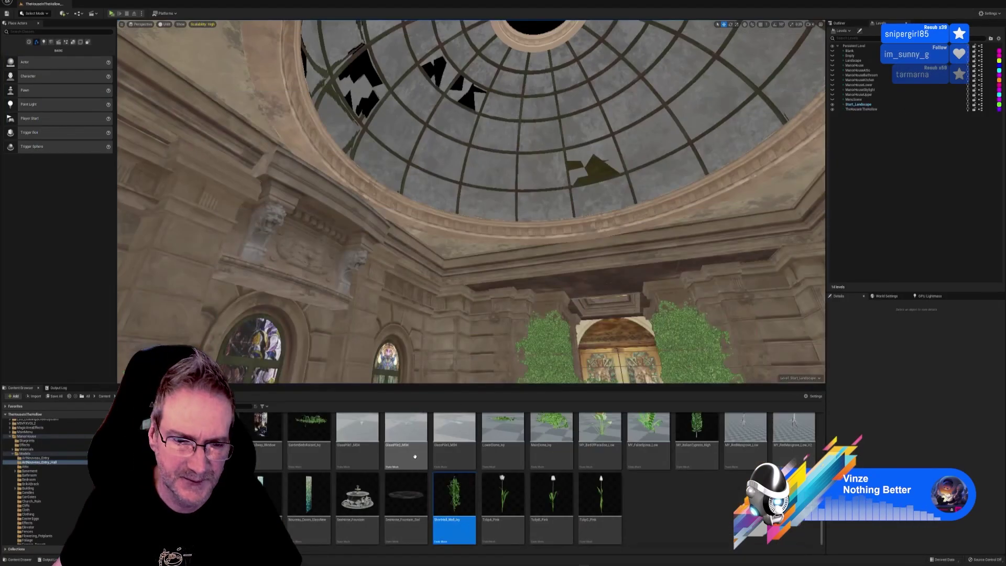
scroll(513, 501, up, 1)
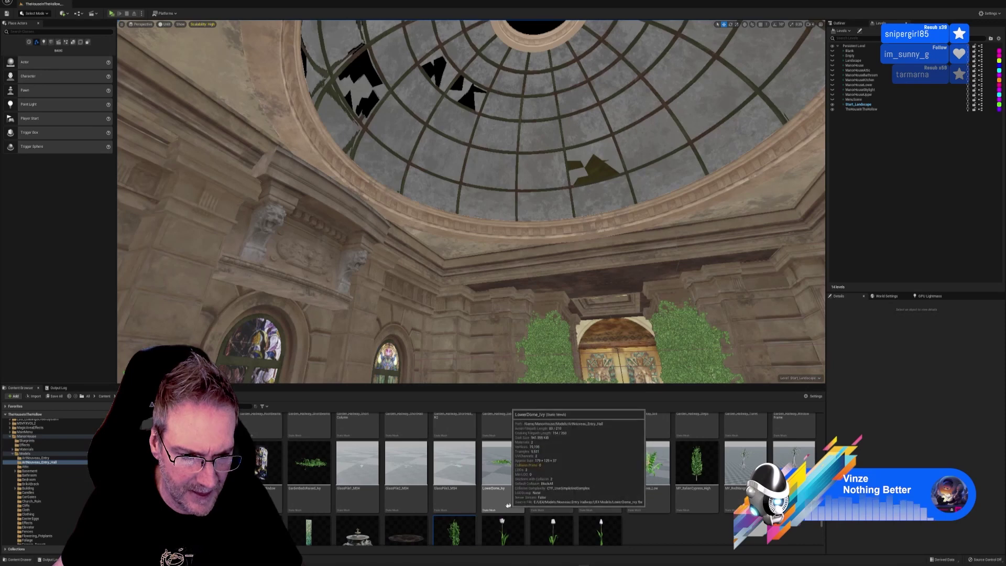
scroll(645, 503, up, 1)
scroll(645, 503, up, 1)
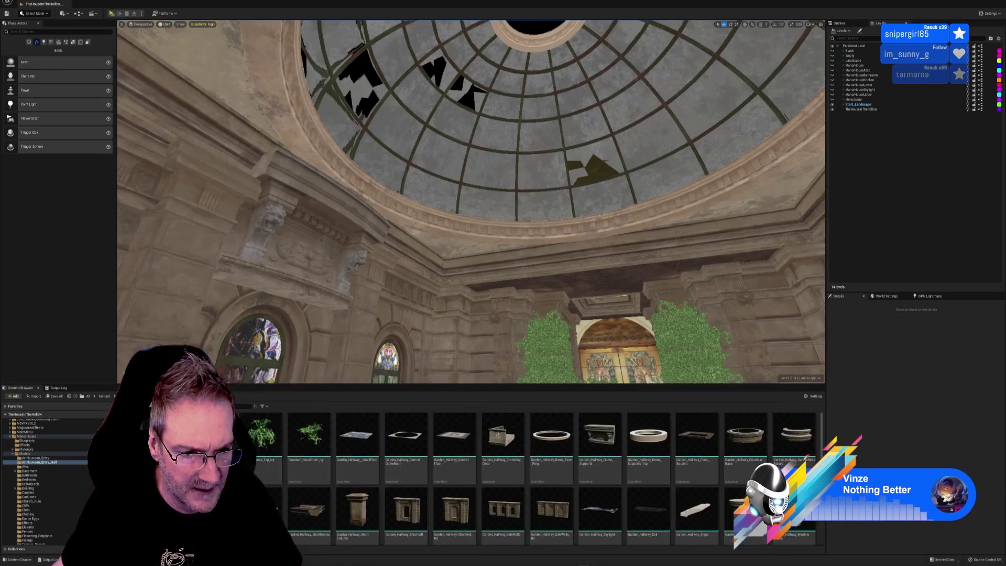
scroll(583, 454, down, 1)
scroll(583, 453, down, 3)
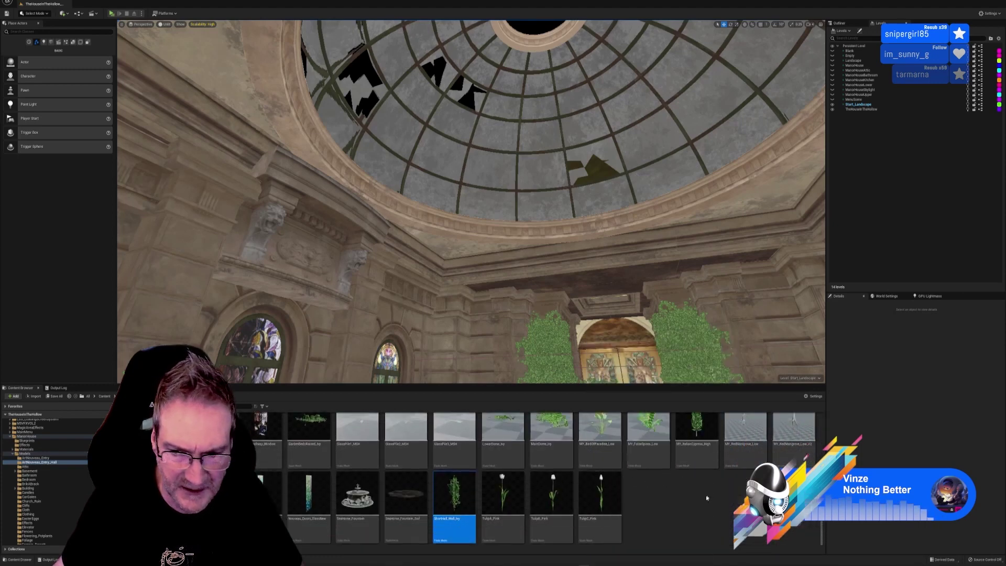
scroll(655, 489, up, 3)
scroll(705, 509, up, 1)
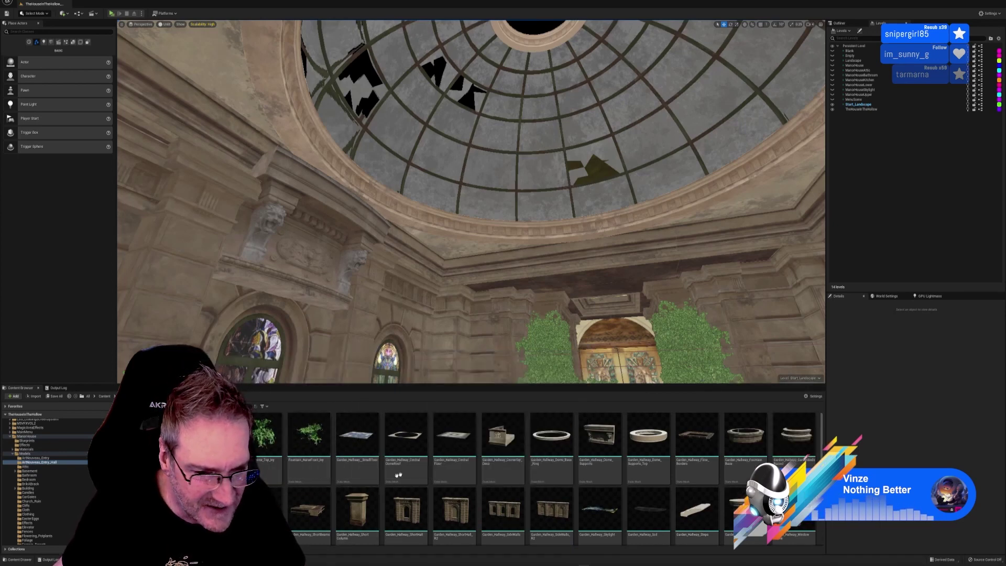
scroll(494, 456, down, 2)
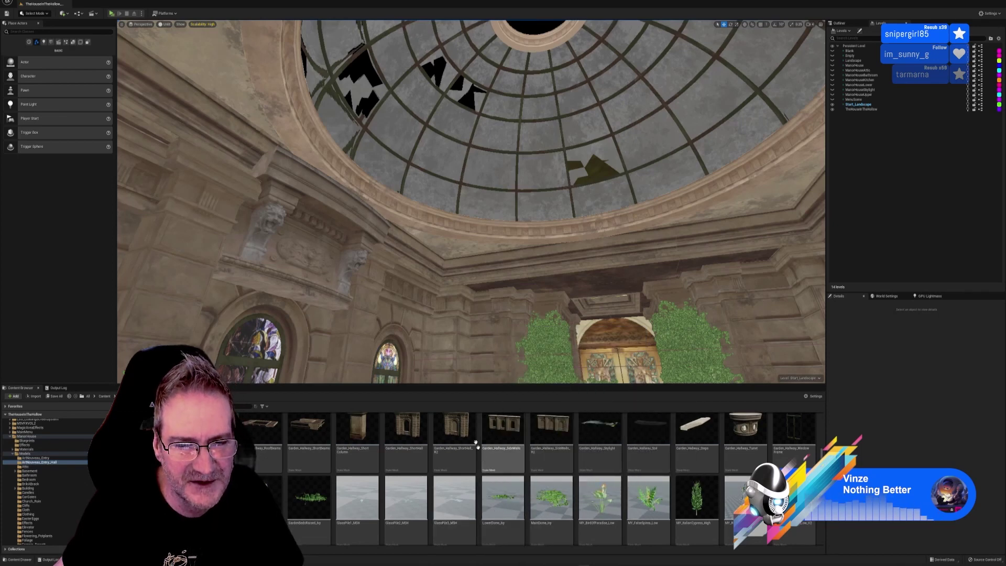
right_drag(458, 354, 467, 431)
drag(501, 497, 401, 321)
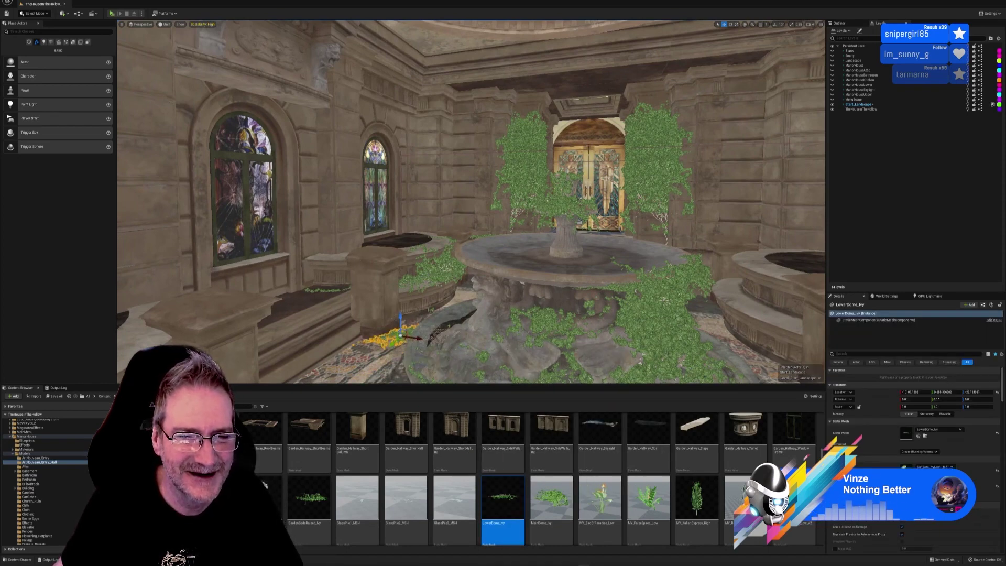
- Copy the scale from the raised garden-bed ivy and set LowerDome_Ivy to 3.206992 on all three axes
click(428, 273)
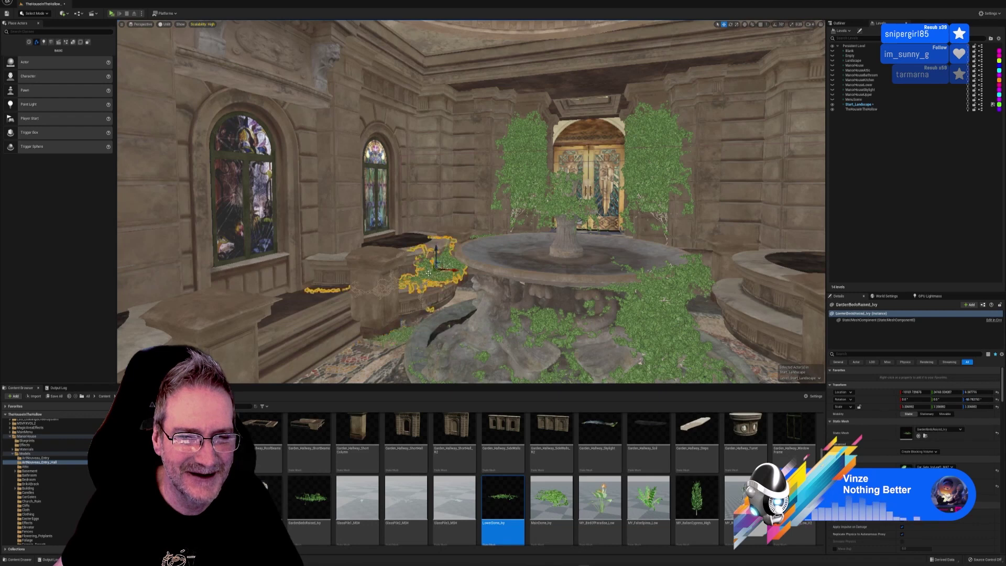
click(916, 407)
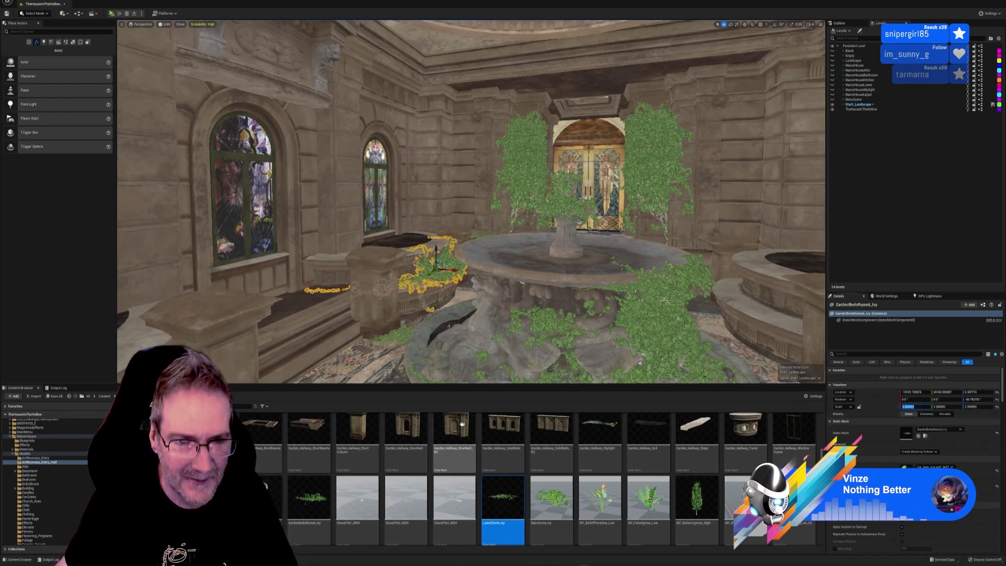
click(400, 338)
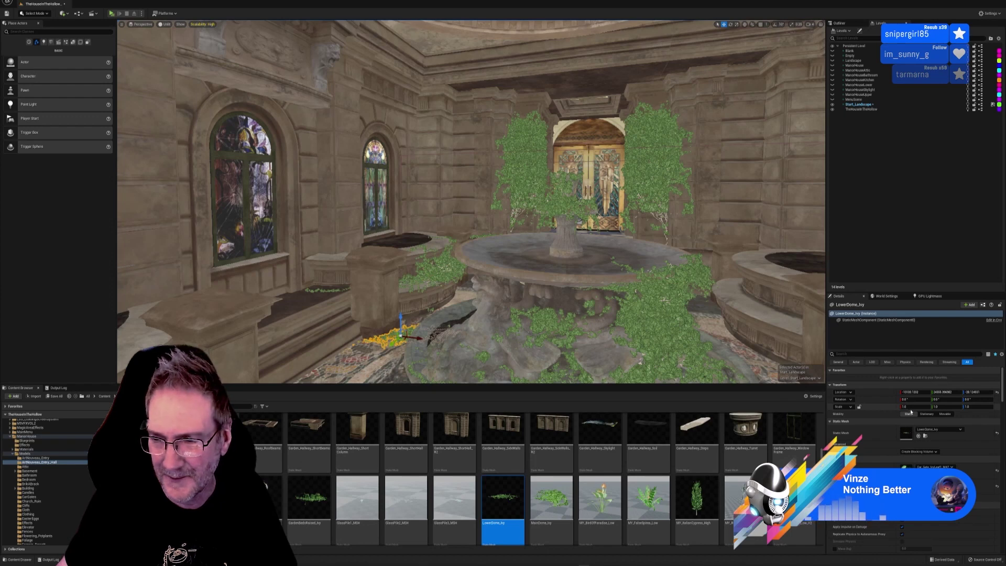
text(3.206992)
click(940, 406)
text(3.206992)
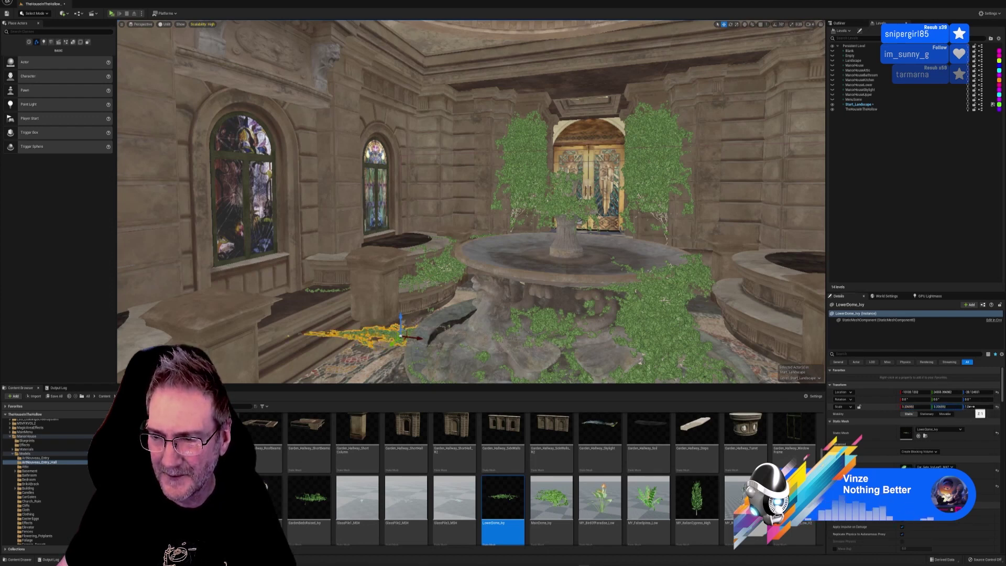
click(967, 407)
text(3.206992)
drag(947, 407, 951, 407)
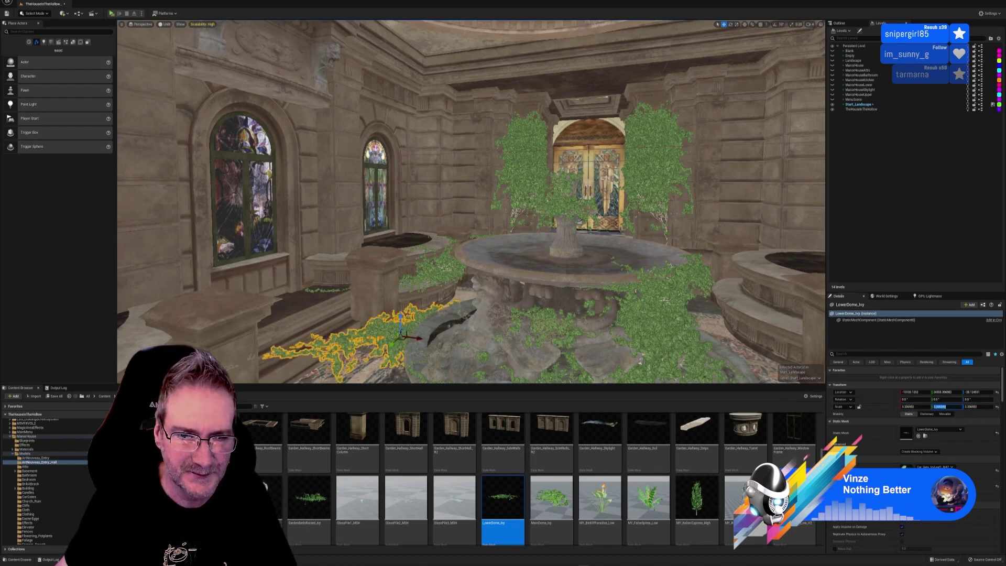
- Raise LowerDome_Ivy from the garden floor up to the dome and rest it on the stone rim above the windows
drag(400, 324, 400, 82)
right_drag(401, 82, 411, 175)
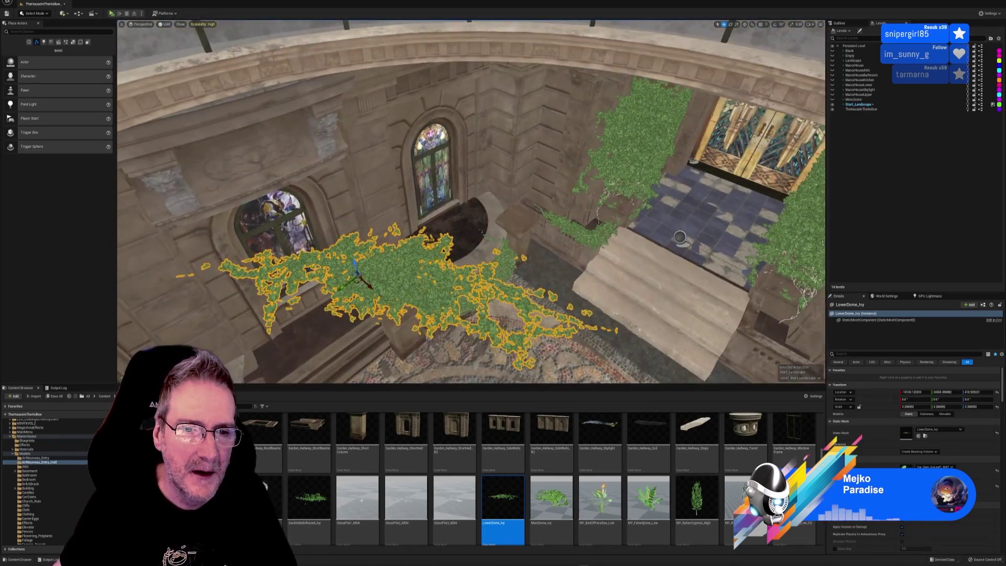
drag(356, 276, 498, 22)
right_drag(499, 157, 487, 79)
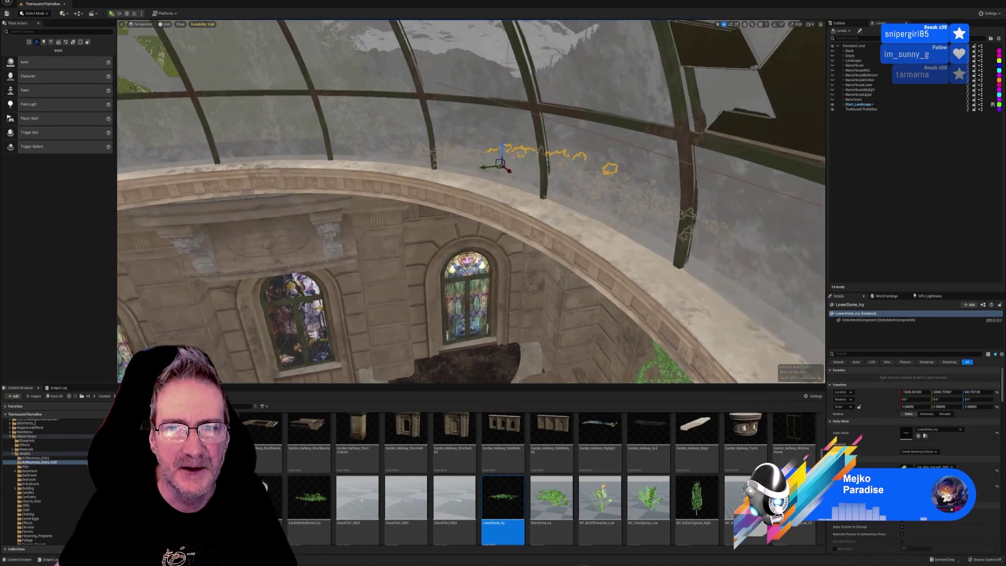
right_drag(618, 122, 581, 123)
drag(534, 166, 486, 155)
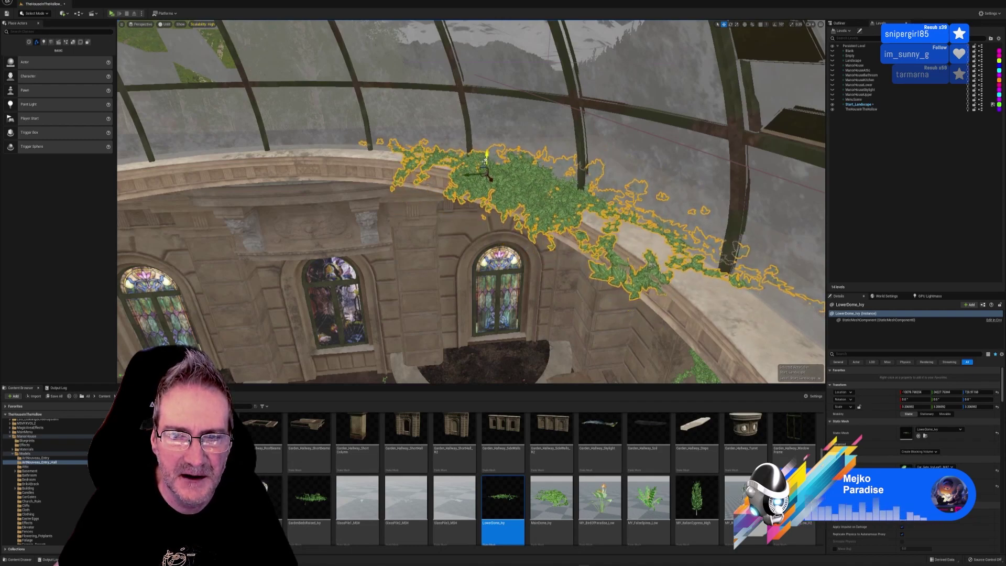
- Shift the dome ivy outward against the glass and lift it slightly so it sits along the inner rim
right_drag(486, 155, 479, 236)
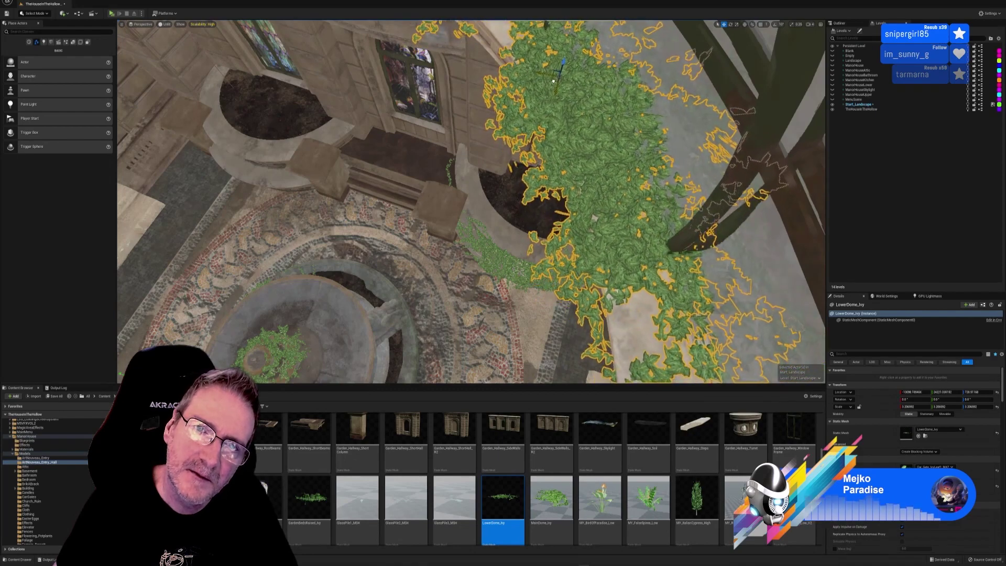
right_drag(425, 166, 422, 81)
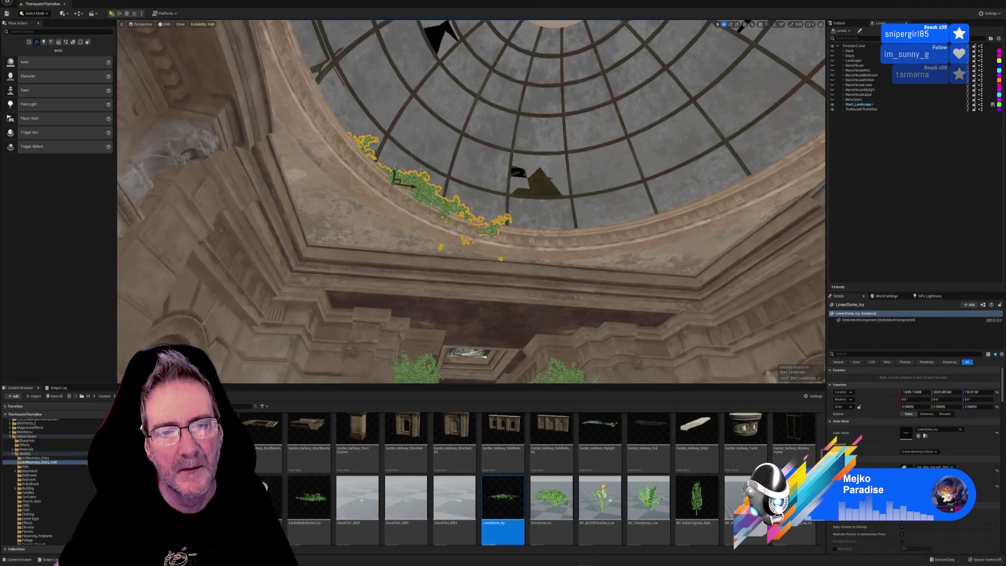
right_drag(425, 191, 466, 168)
right_drag(388, 73, 373, 68)
drag(397, 69, 405, 62)
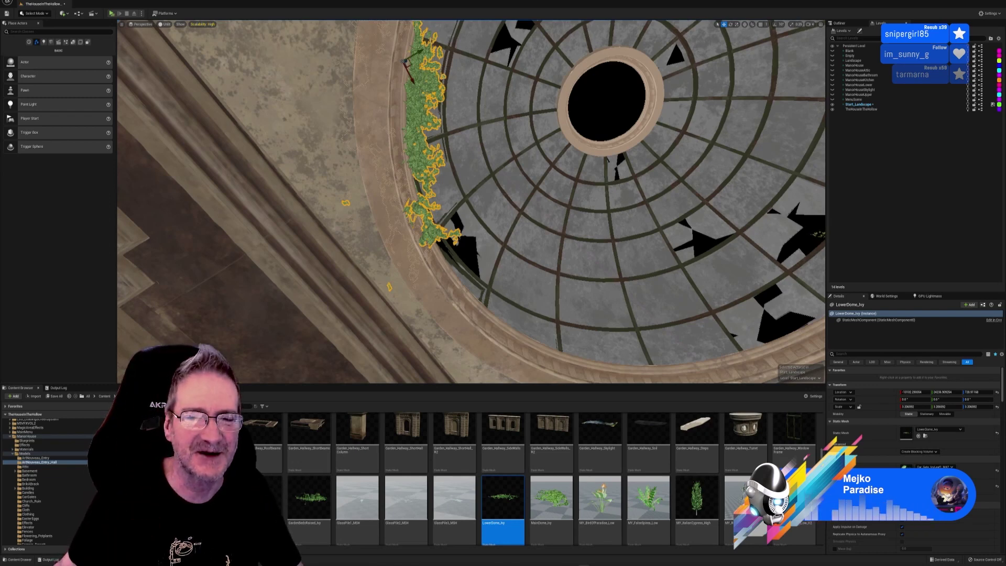
right_drag(471, 202, 429, 255)
drag(349, 117, 350, 111)
right_drag(350, 111, 380, 113)
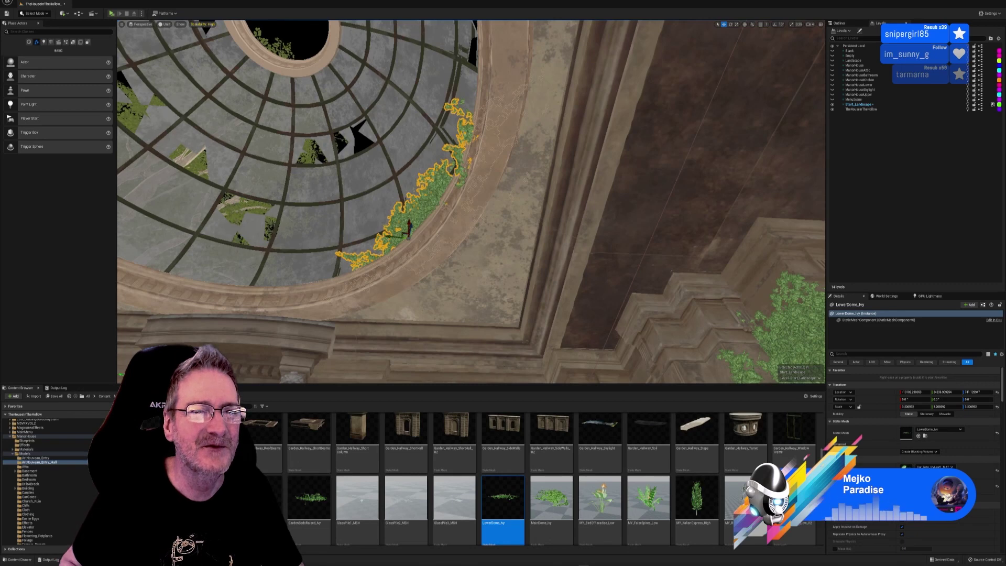
- Duplicate the dome ivy and move the copy around to the bare rim section above the side windows
mouse_move(471, 202)
right_down()
mouse_move(439, 147)
mouse_move(466, 193)
right_up()
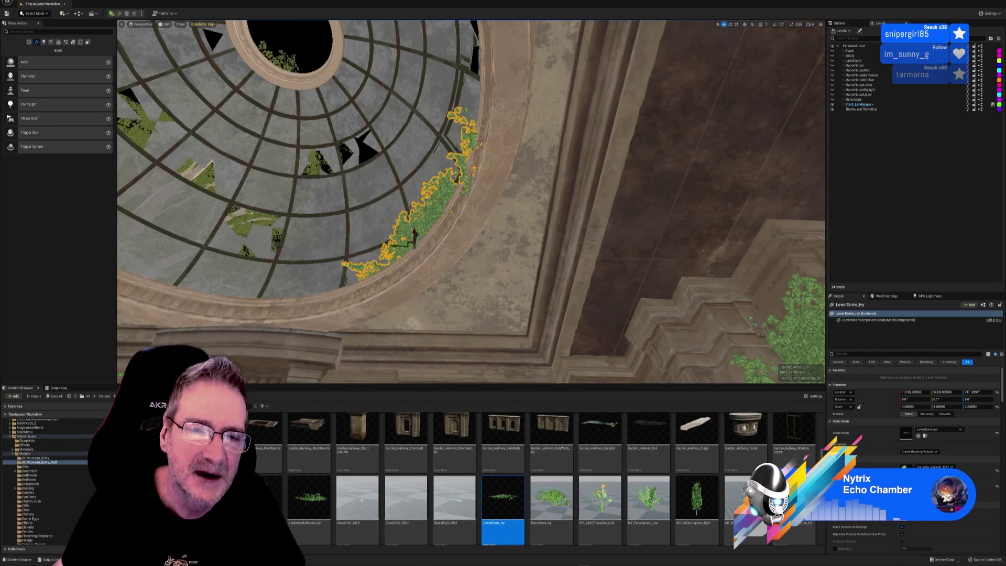
right_drag(471, 202, 335, 173)
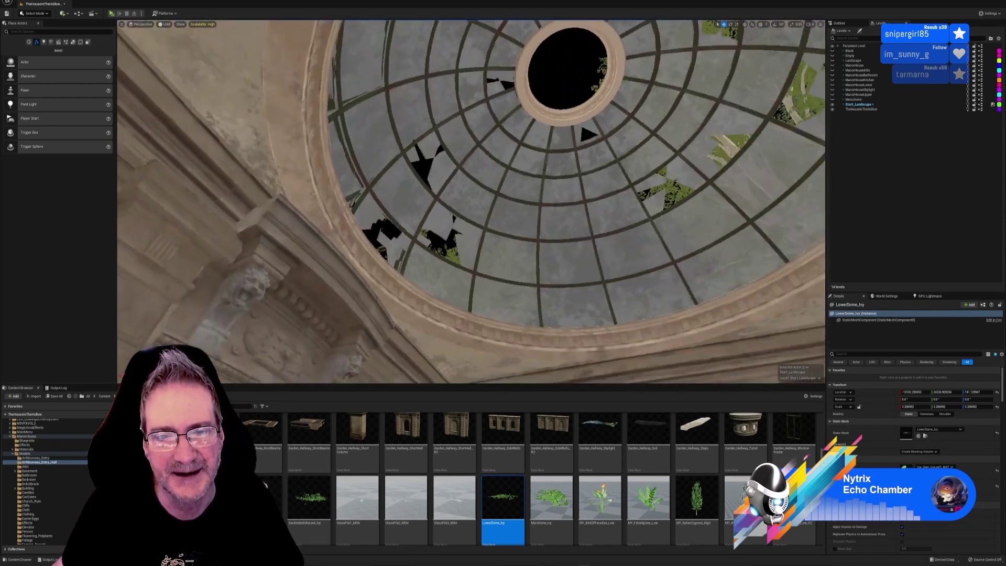
right_drag(428, 187, 419, 183)
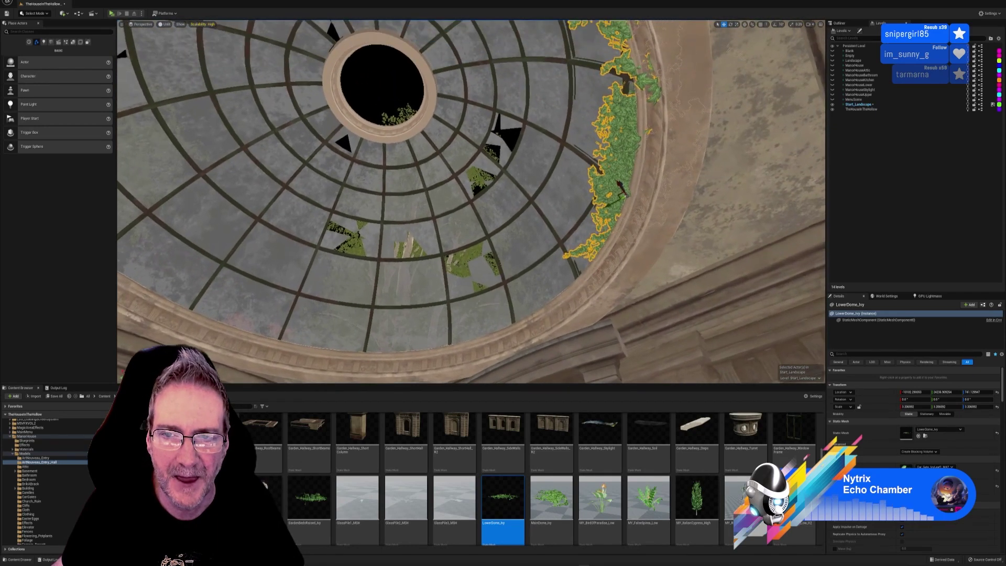
right_click(622, 161)
mouse_move(652, 237)
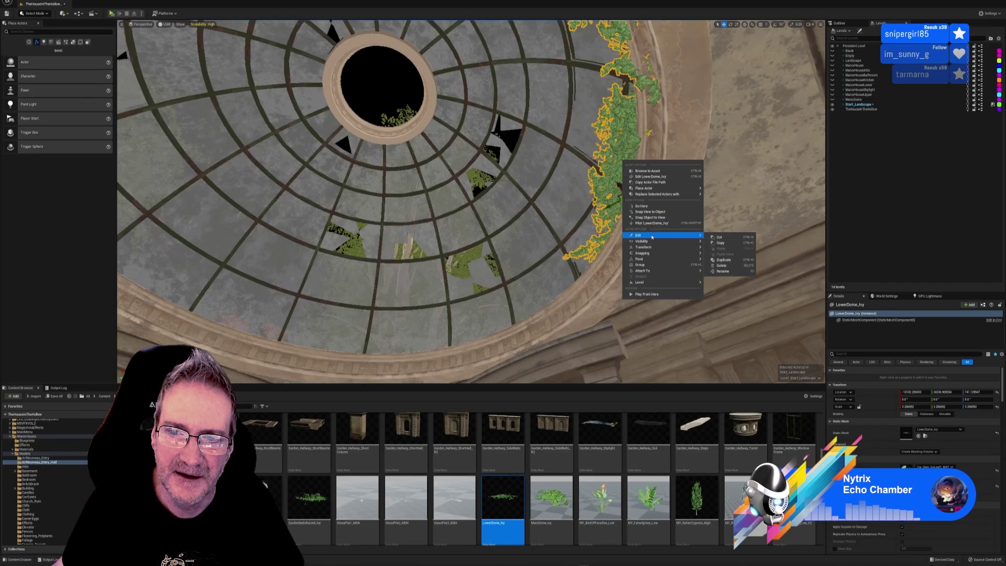
click(723, 259)
right_drag(620, 197, 744, 267)
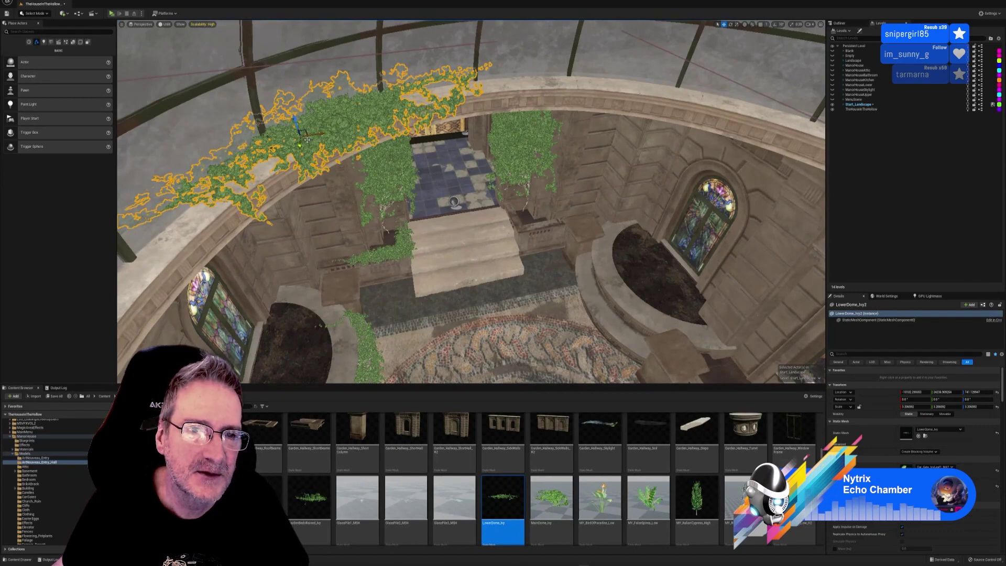
right_drag(586, 223, 603, 197)
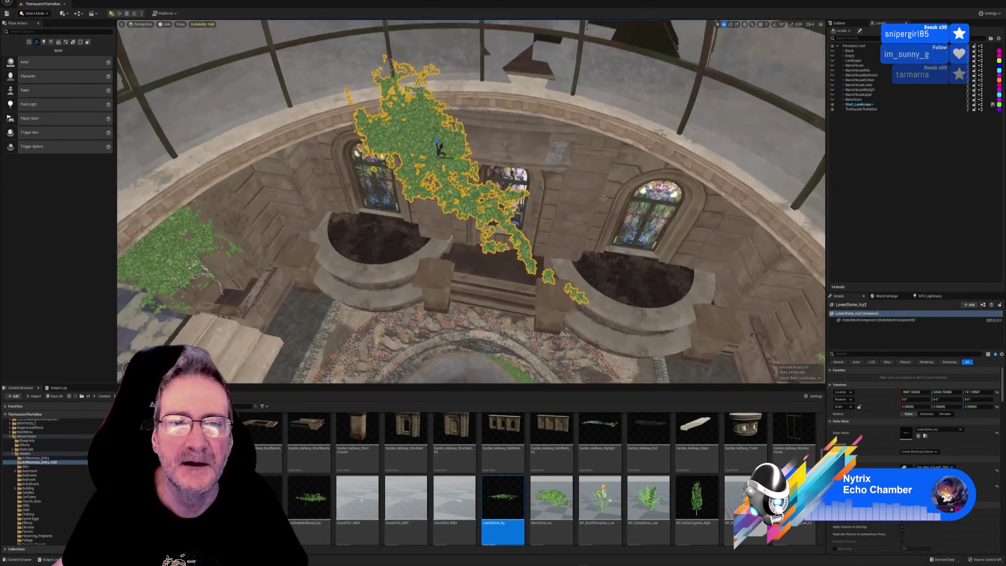
- Rotate the ivy copy about the vertical axis to run along the side rim, and move it out onto the ledge
click(730, 24)
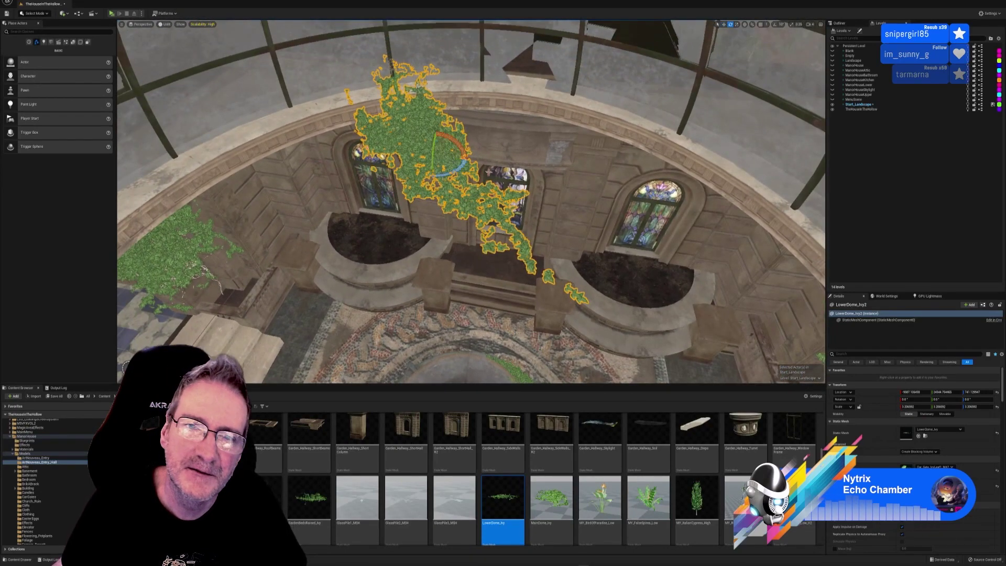
drag(457, 167, 382, 156)
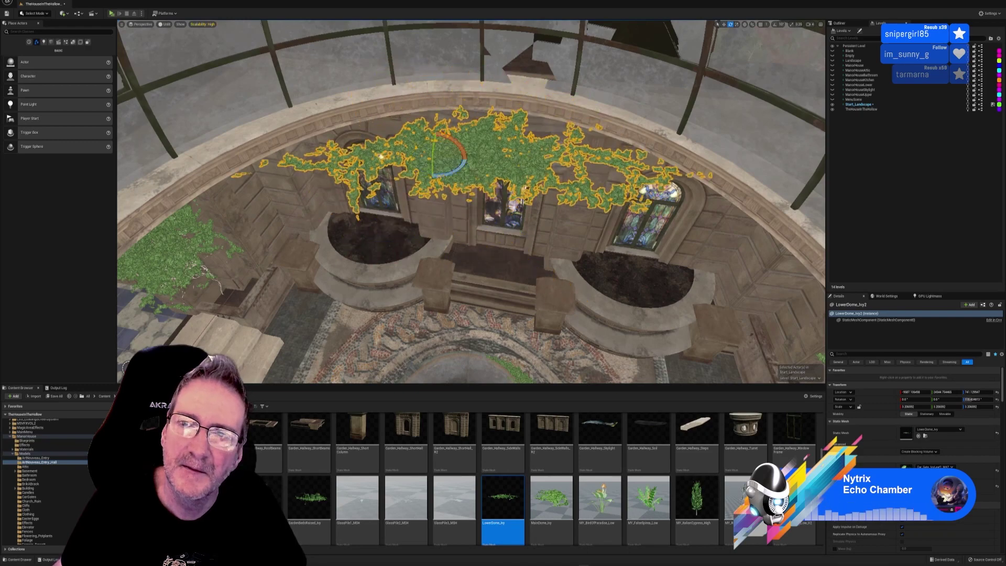
click(724, 24)
right_drag(471, 199, 435, 215)
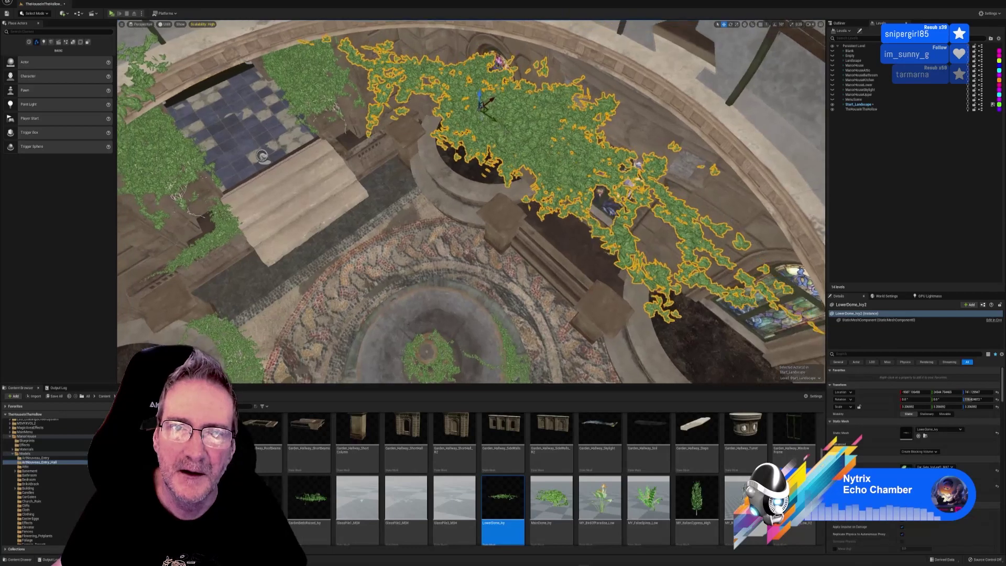
drag(487, 110, 633, 89)
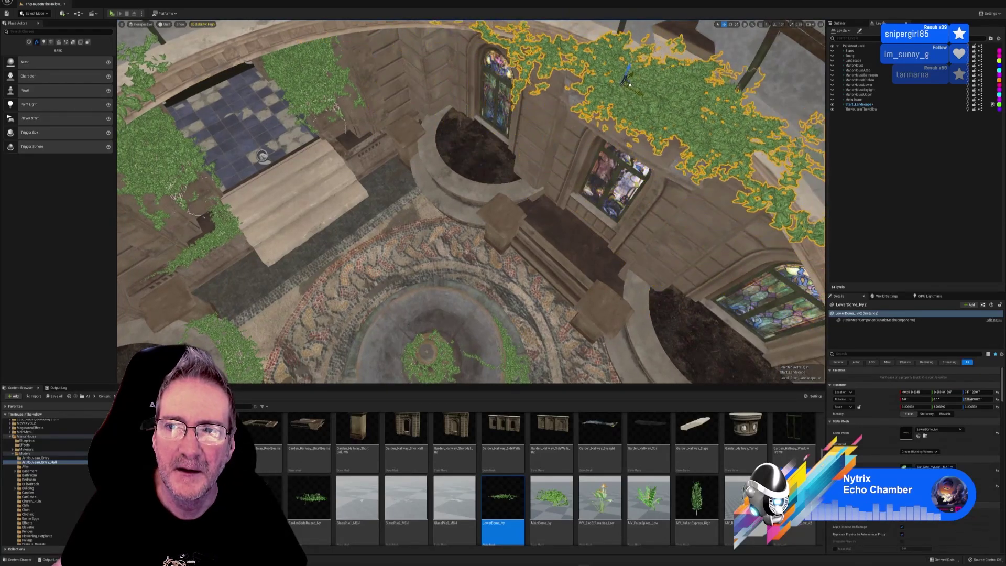
- Fine-tune the ivy copy's rotation and position so it follows the curve of the dome rim
right_drag(632, 89, 636, 62)
click(730, 24)
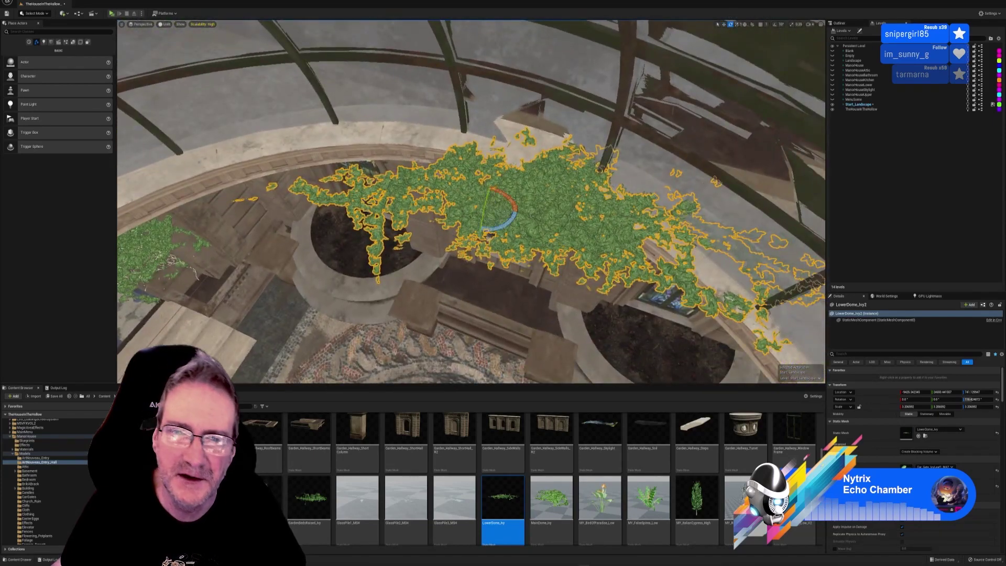
drag(510, 224, 516, 234)
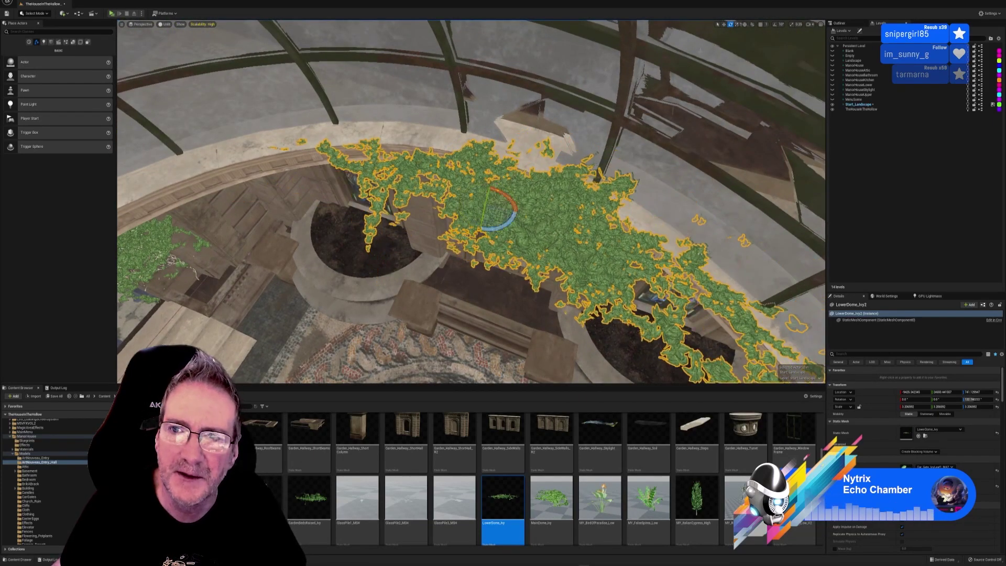
click(723, 25)
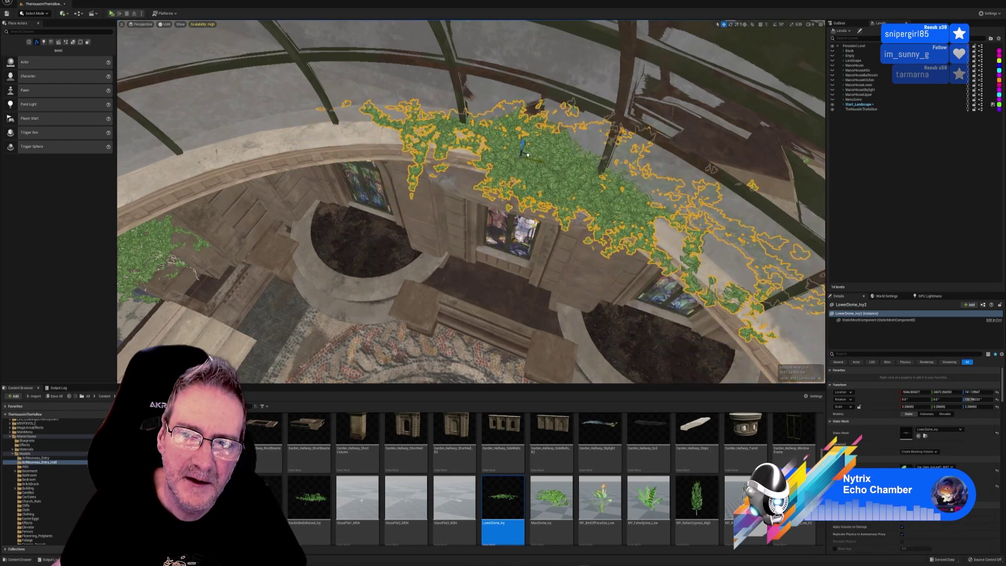
right_drag(479, 236, 487, 170)
drag(474, 143, 462, 146)
right_drag(452, 147, 463, 191)
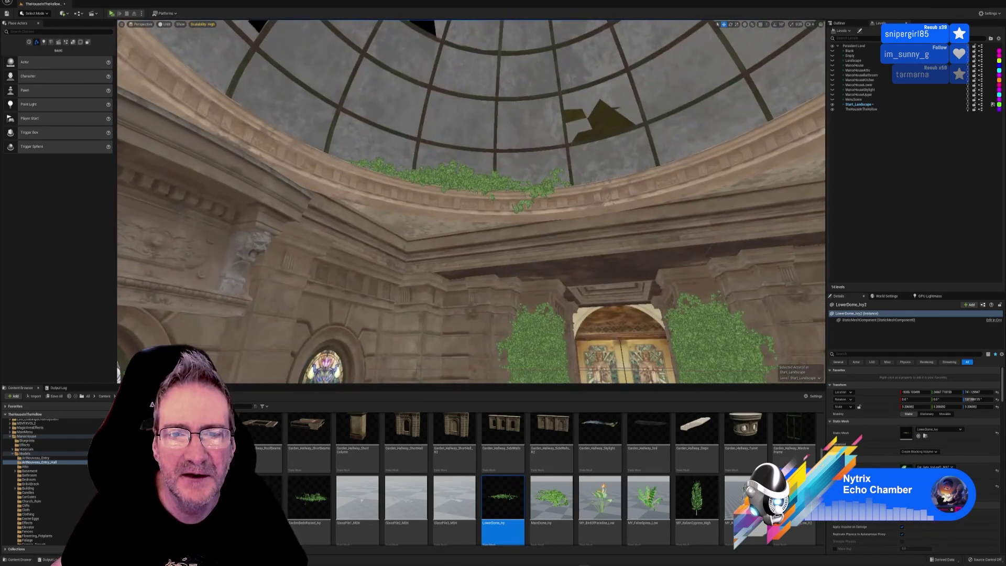
- Duplicate the second dome ivy, place the new copy next to it along the rim, and rotate it to the rim's curve
right_drag(471, 201, 616, 183)
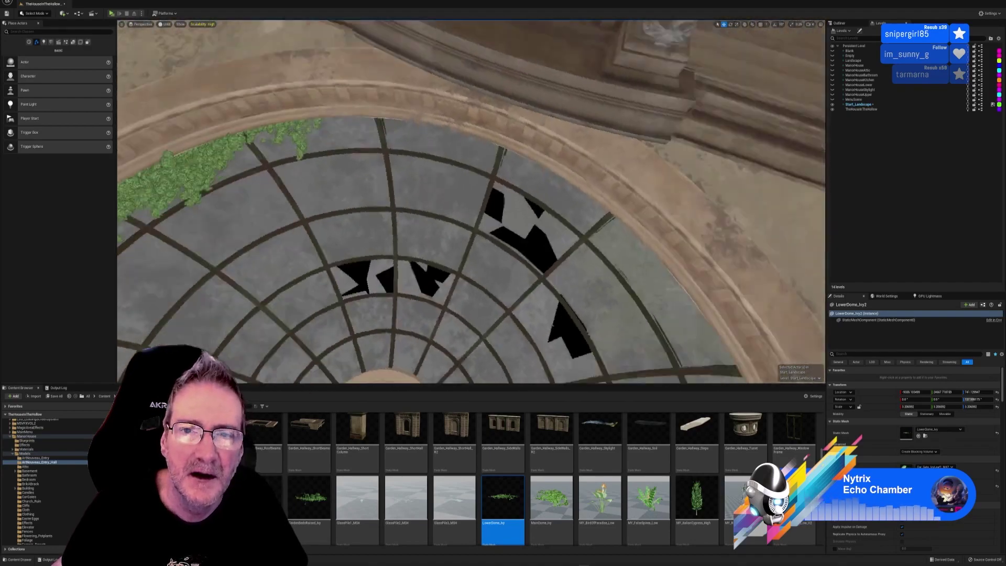
right_drag(470, 201, 335, 209)
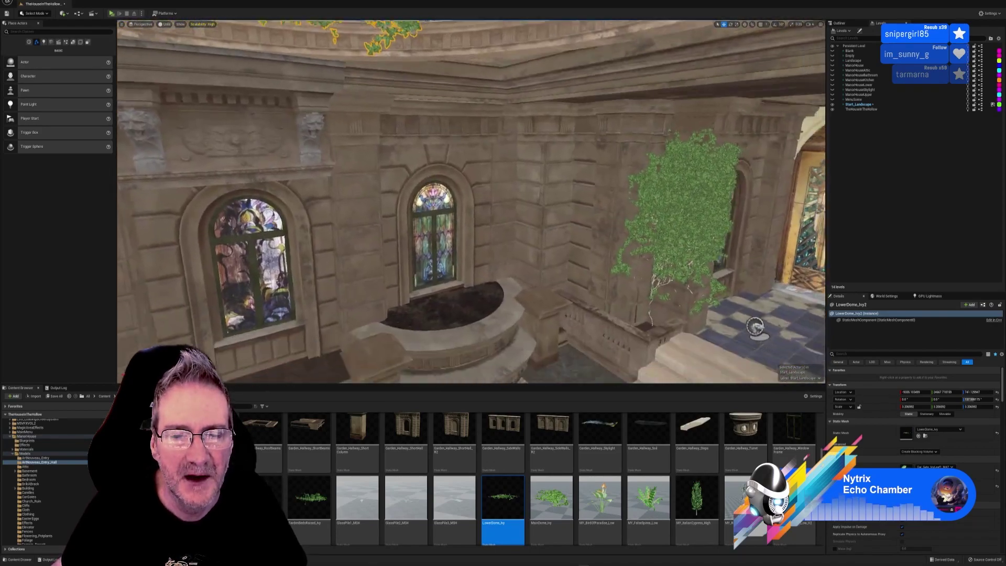
right_drag(471, 201, 477, 183)
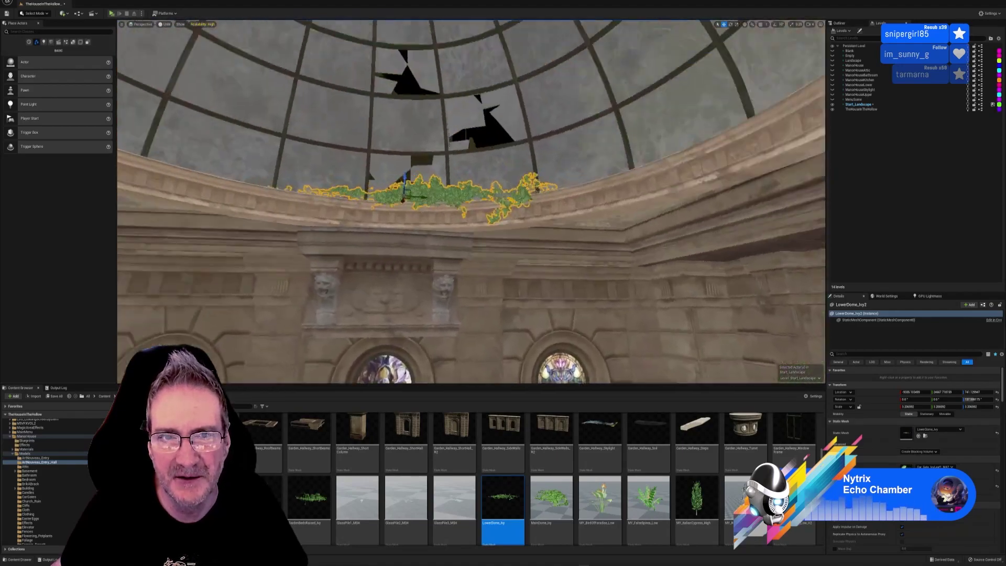
right_drag(470, 202, 540, 267)
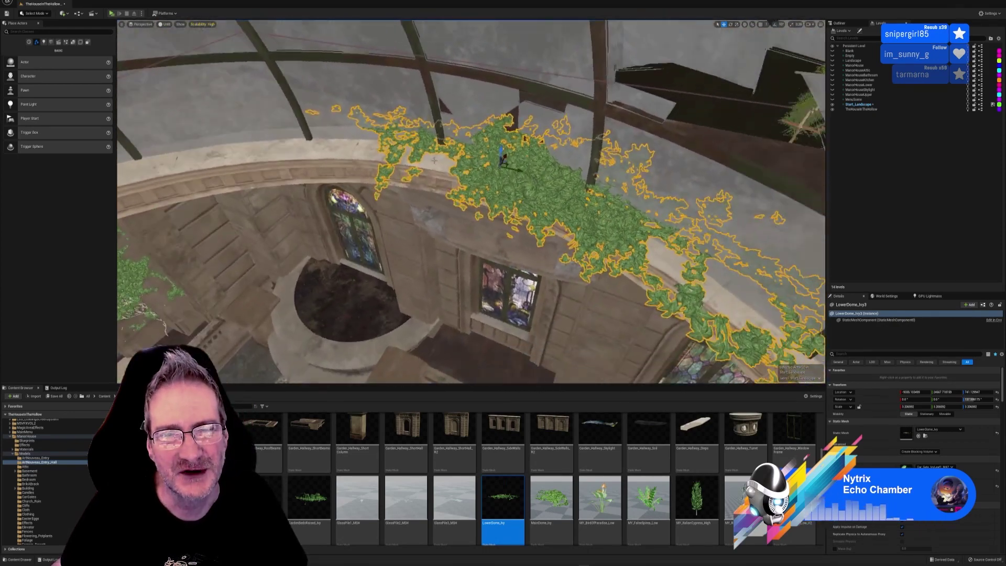
drag(552, 191, 811, 305)
right_drag(470, 201, 387, 183)
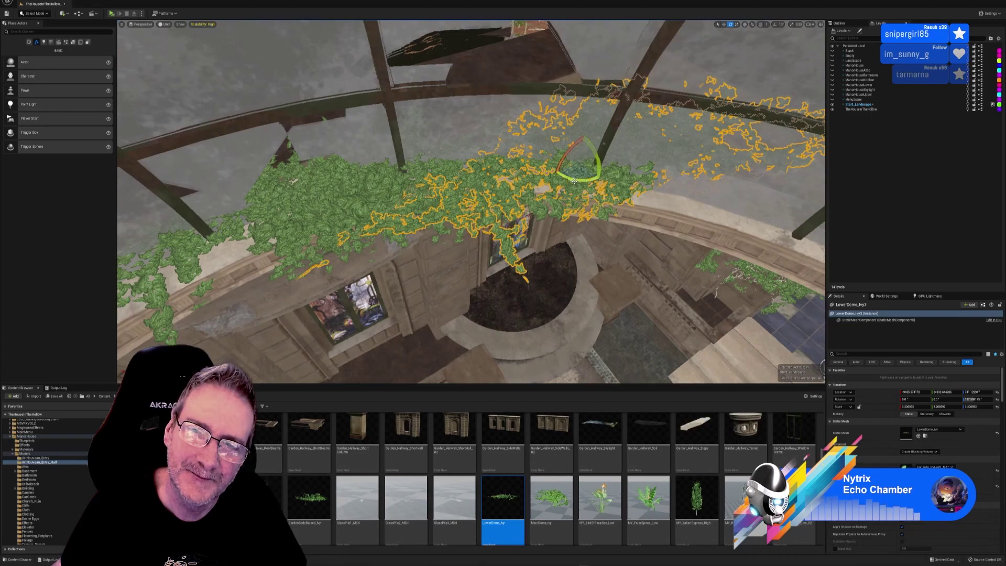
drag(575, 182, 587, 181)
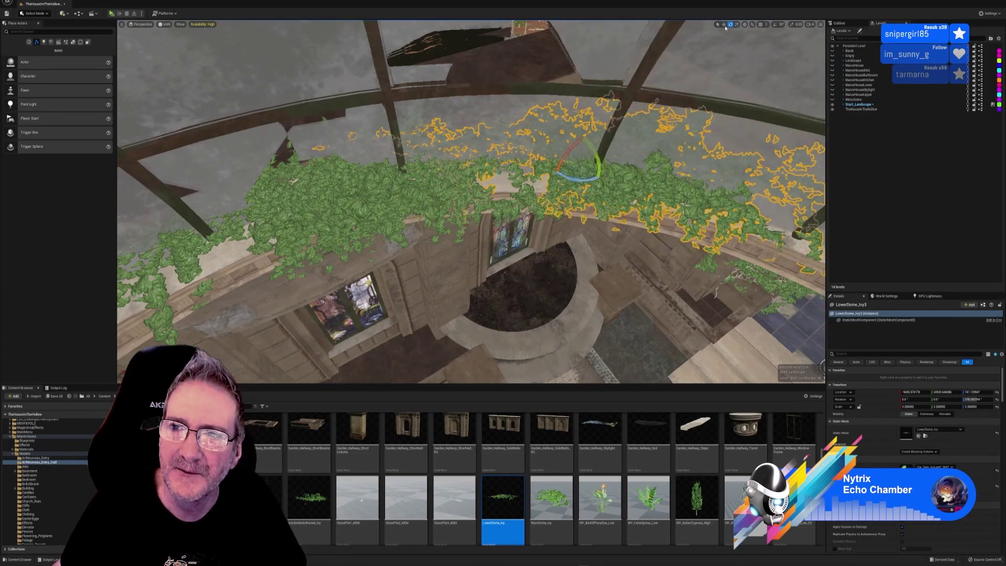
- Position the third dome ivy over the rim so it overlaps its neighbour, and check the fit from below
right_drag(697, 46, 734, 50)
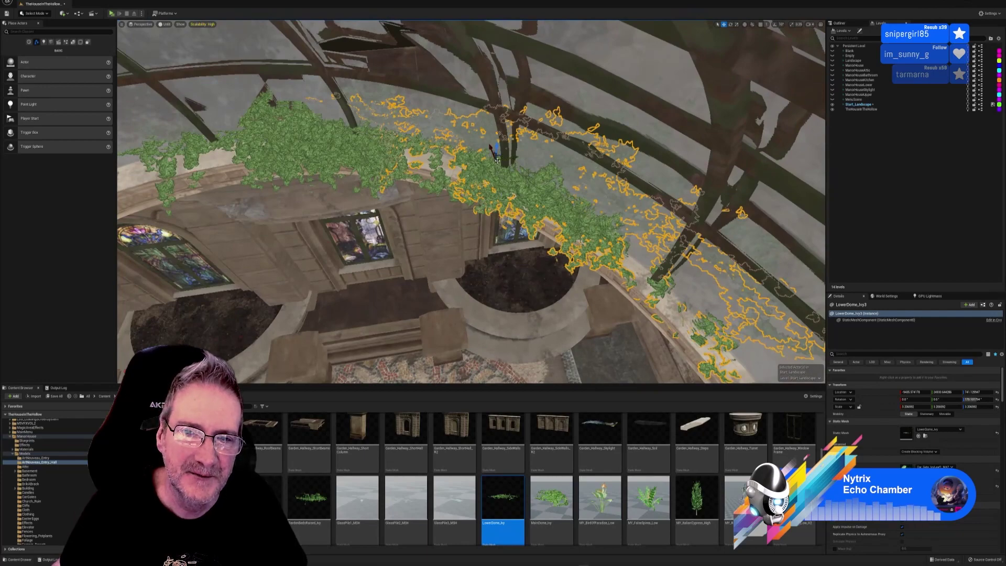
right_drag(472, 201, 446, 225)
right_drag(599, 299, 549, 283)
drag(539, 178, 509, 168)
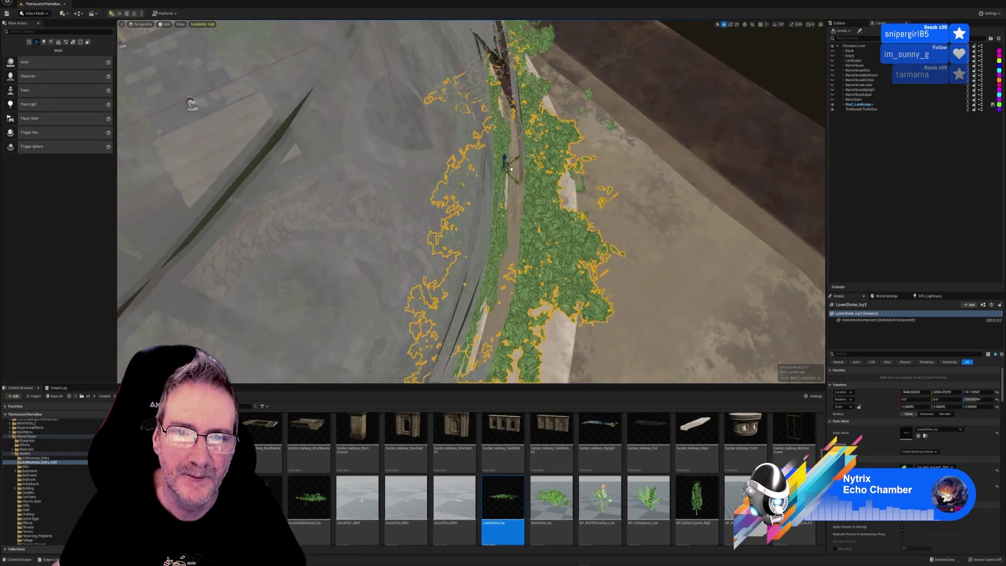
right_drag(510, 168, 445, 209)
right_drag(545, 225, 524, 201)
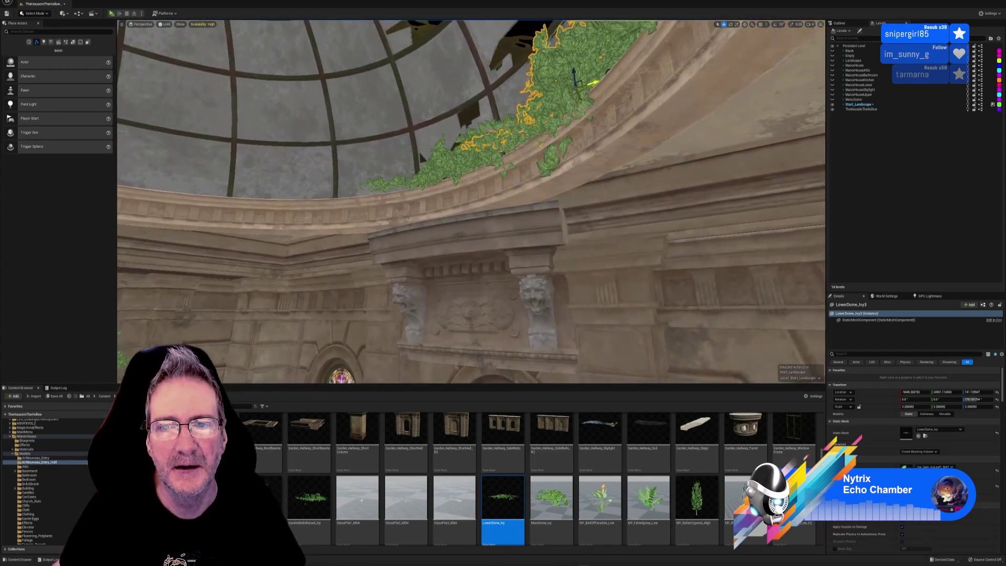
right_drag(524, 201, 524, 193)
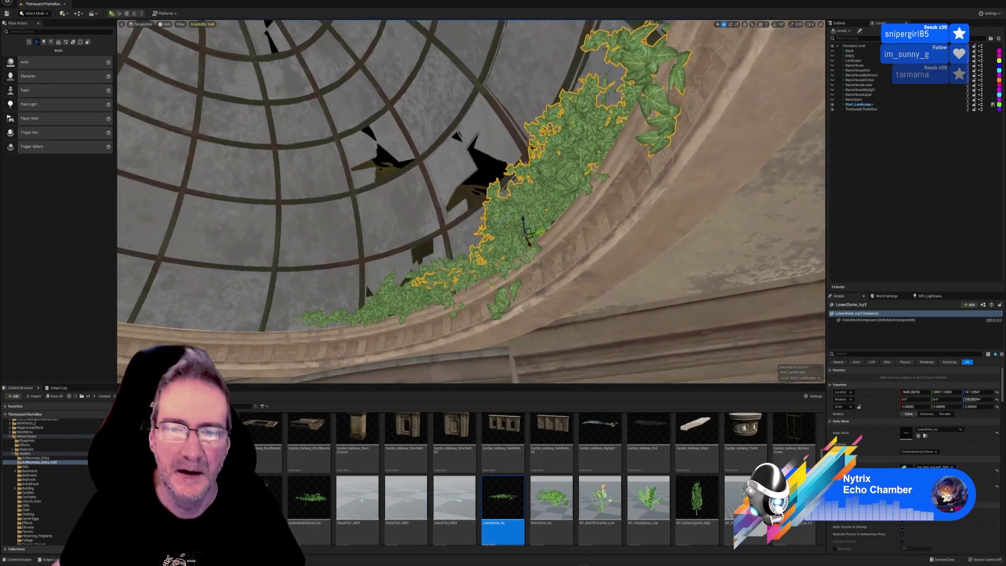
- Nudge the lower ivy piece, LowerDome_Ivy2, slightly along the inner rim of the dome and deselect it
click(463, 279)
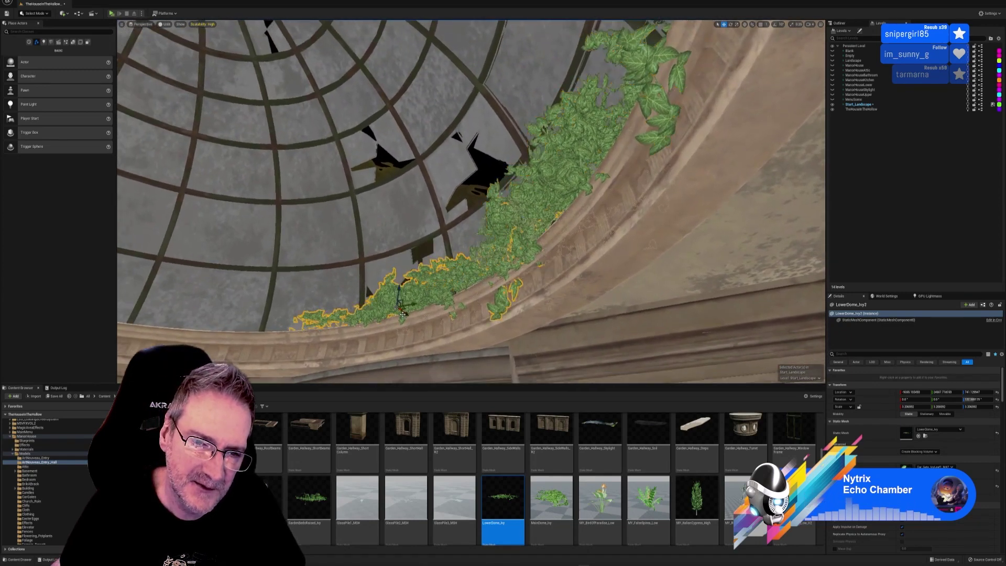
drag(405, 309, 401, 305)
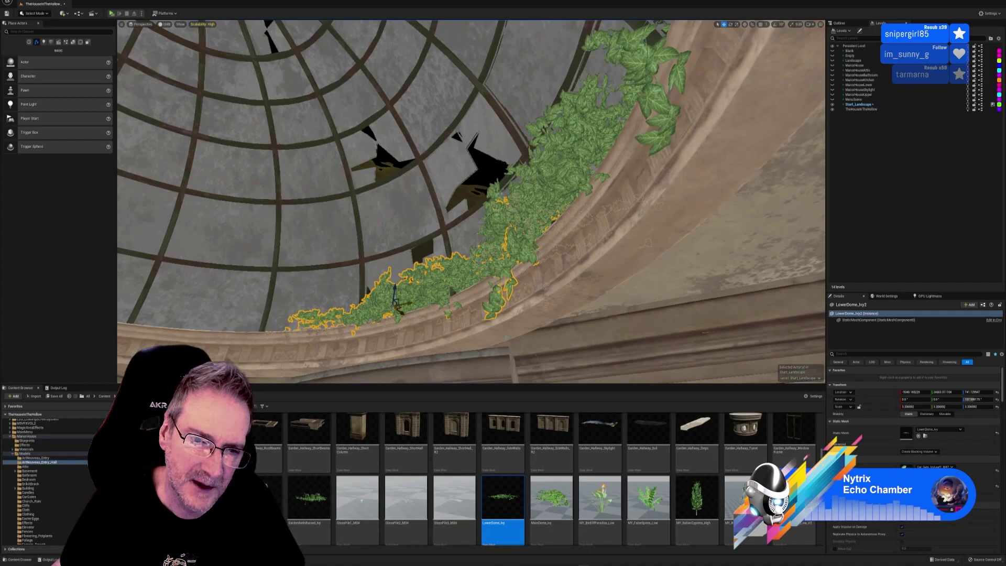
key(Escape)
right_drag(401, 305, 471, 361)
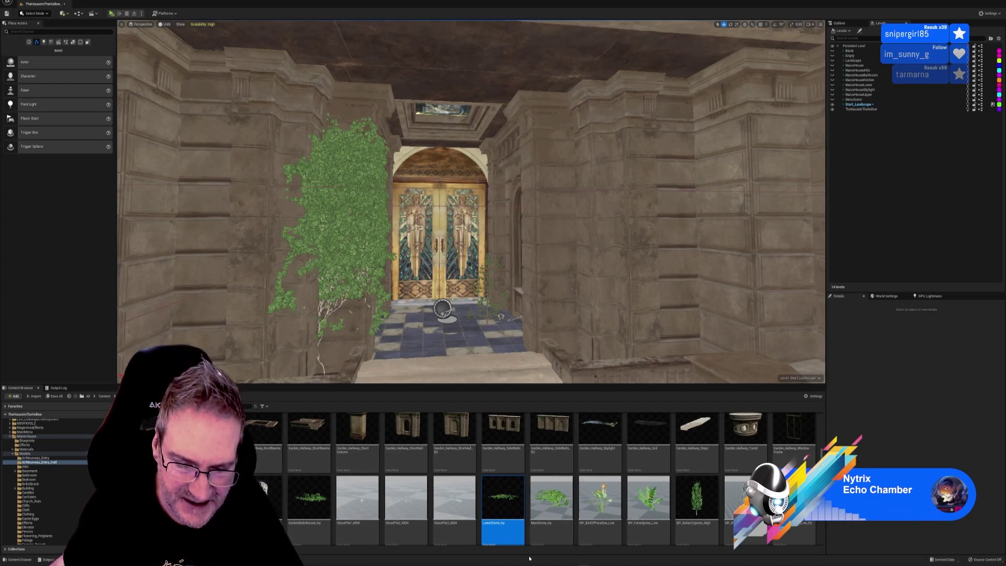
- Switch to the web browser and search Google for "messiah"
key(alt+Tab)
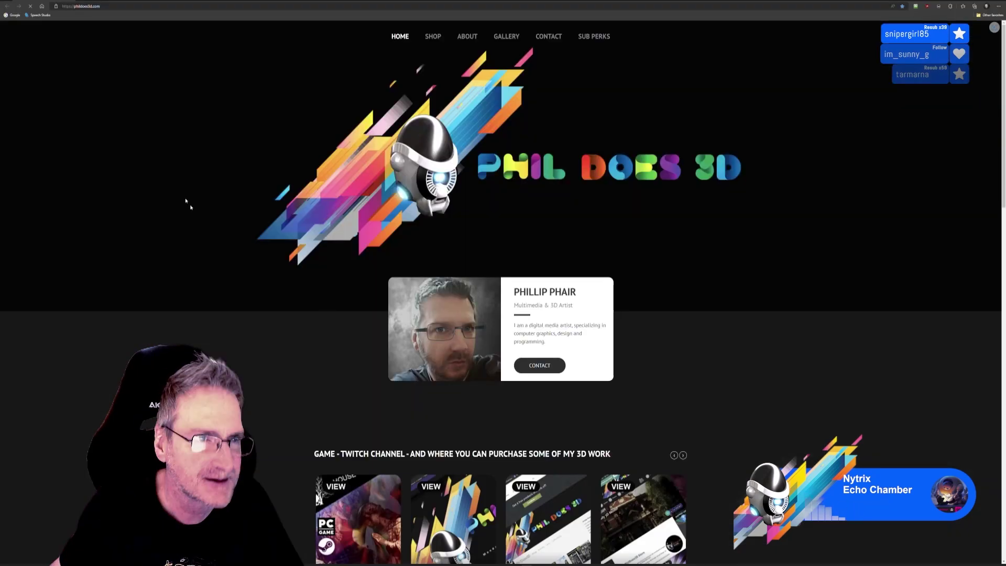
click(13, 16)
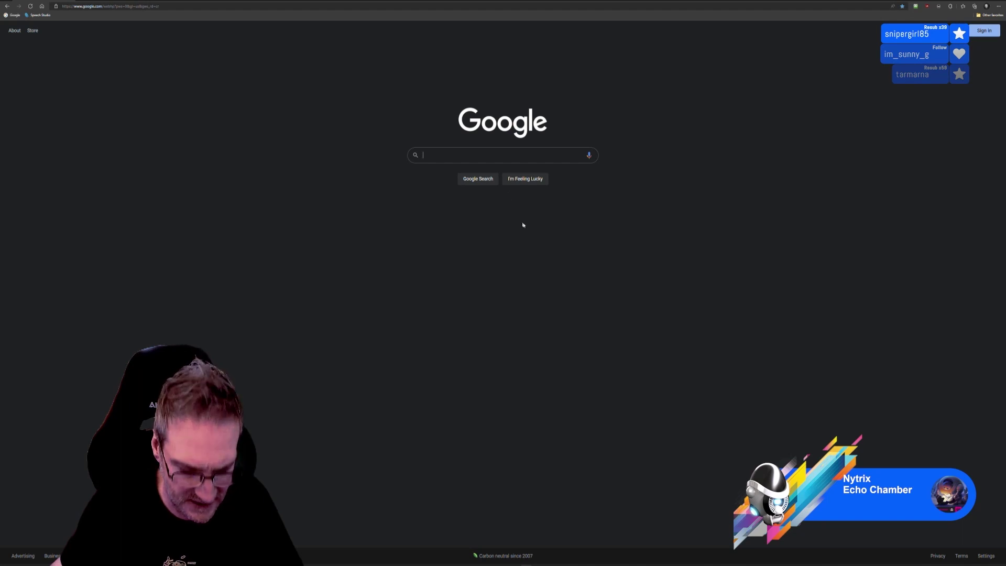
text(mess)
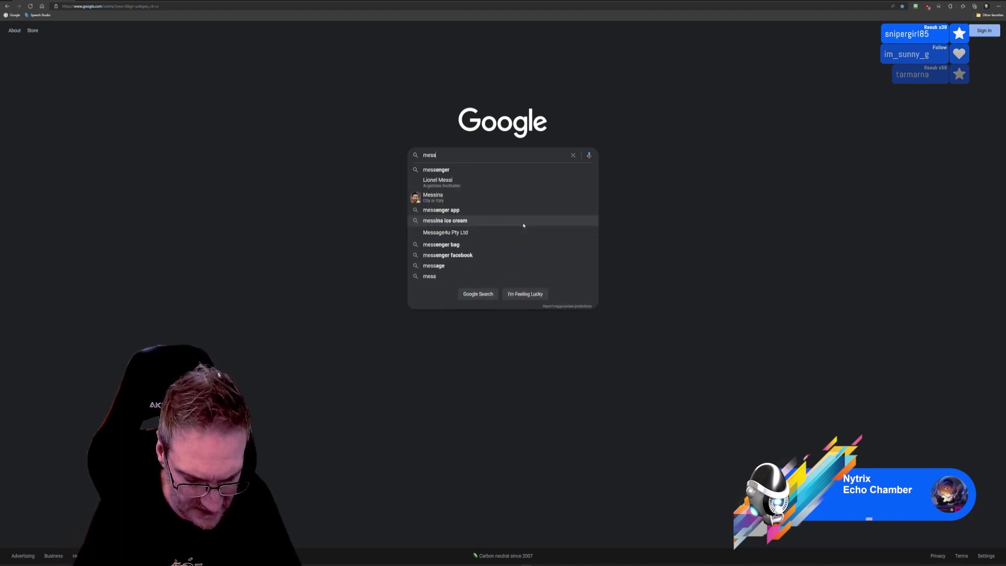
text(ia)
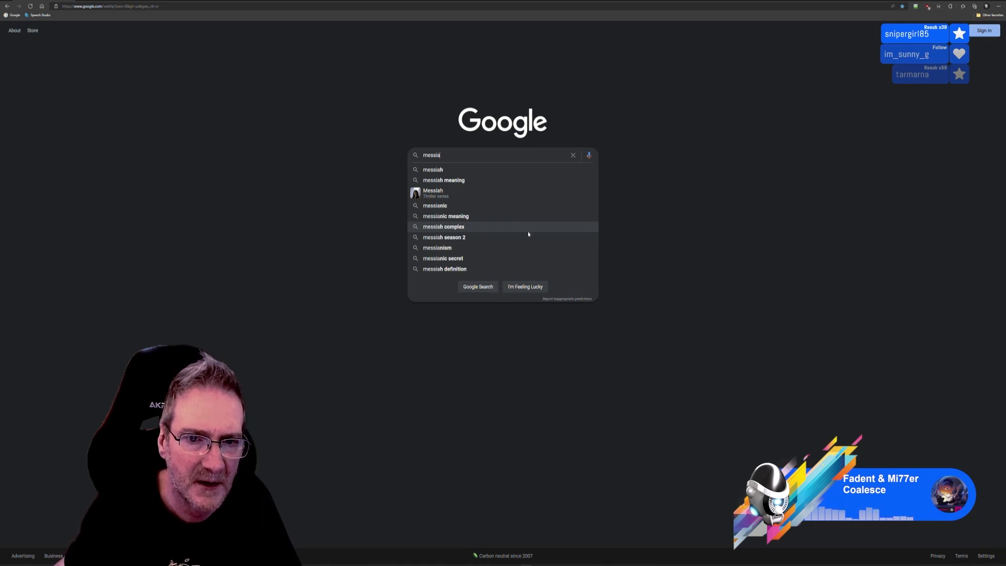
click(441, 170)
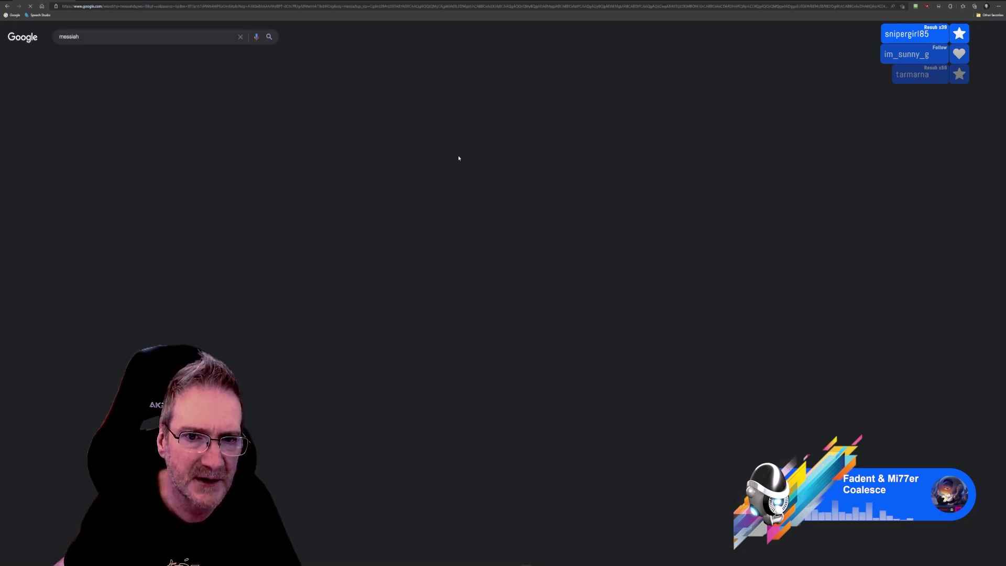
- Refine the search to "messiah studio" and read the Wikipedia article on the Messiah software
click(89, 36)
text(studio)
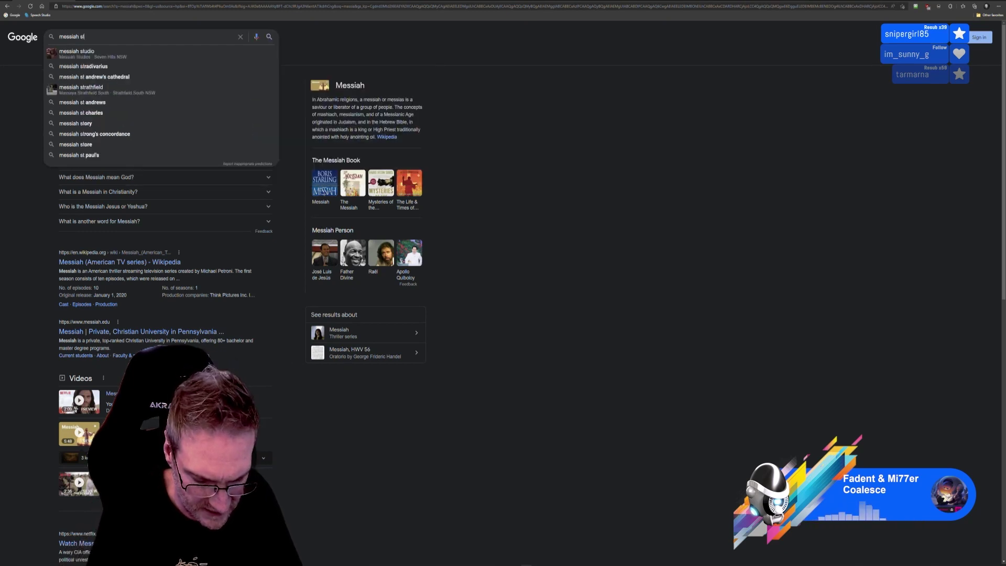
key(Return)
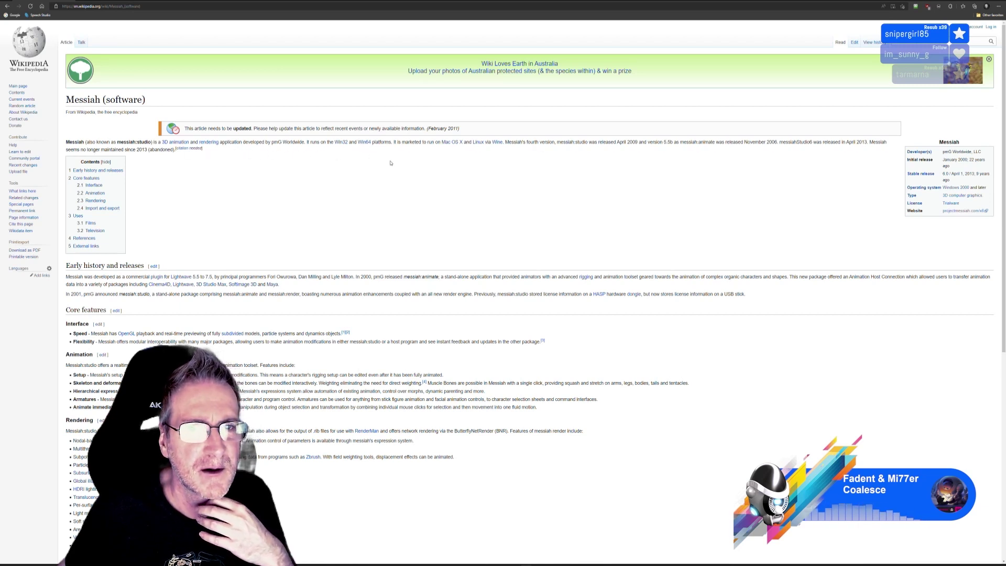
scroll(393, 164, down, 2)
scroll(730, 164, up, 2)
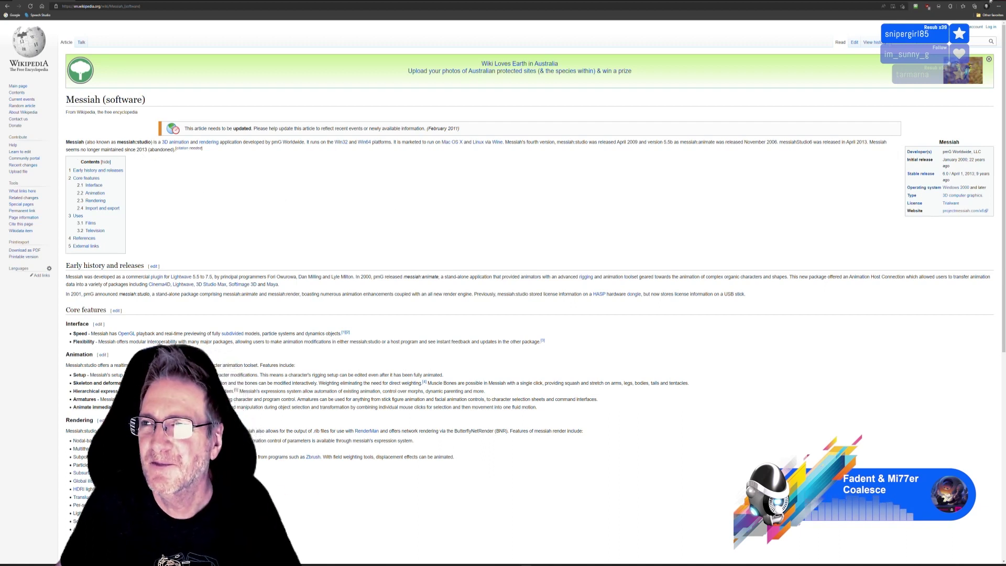
- View the dome in Unreal Editor, switch to 3ds Max and select the main ivy mesh over the dome's exterior to inspect it
key(alt+Tab)
right_drag(560, 251, 432, 118)
right_drag(618, 207, 598, 193)
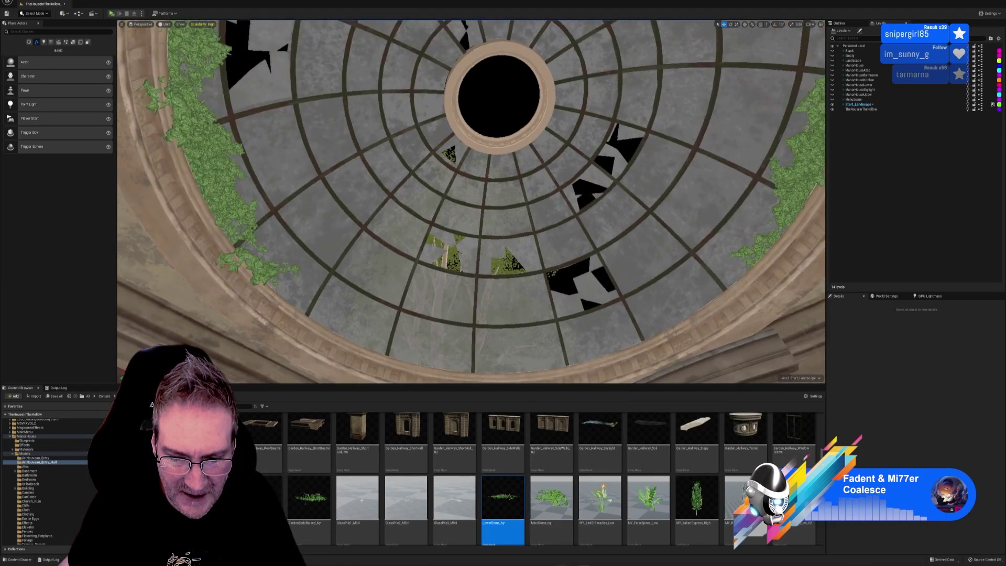
key(alt+Tab)
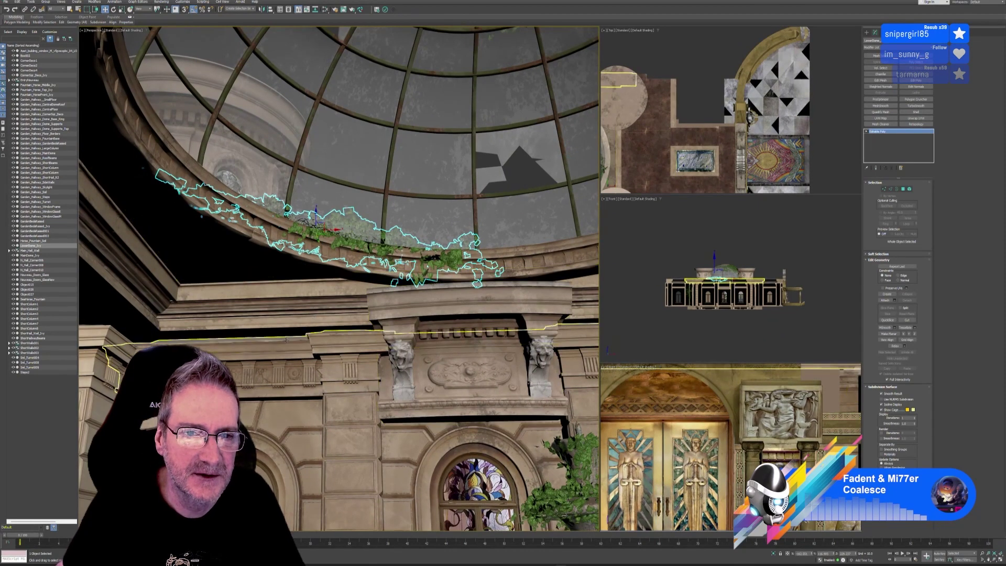
alt+middle_drag(286, 341, 359, 414)
scroll(355, 356, down, 3)
alt+middle_drag(262, 352, 366, 435)
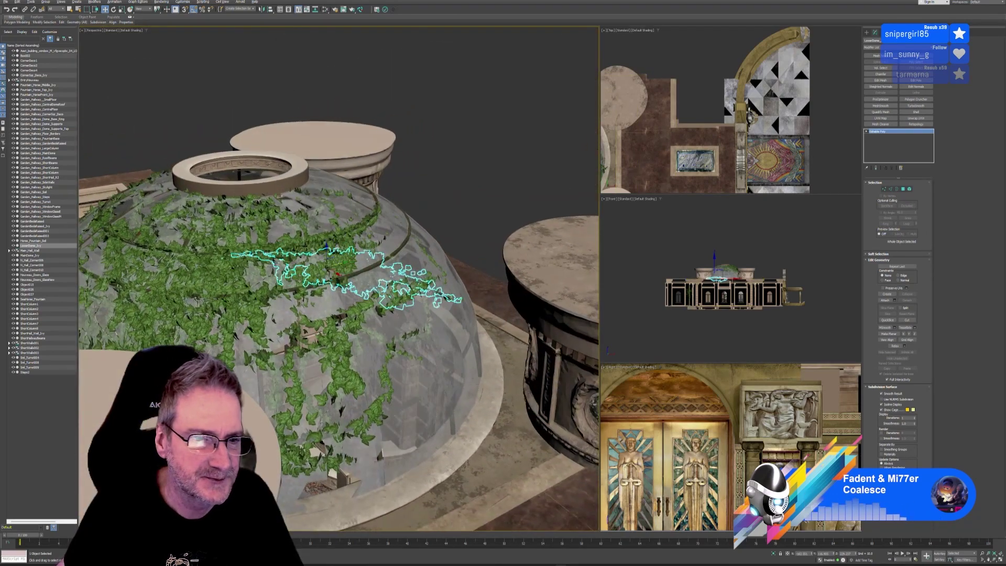
click(235, 286)
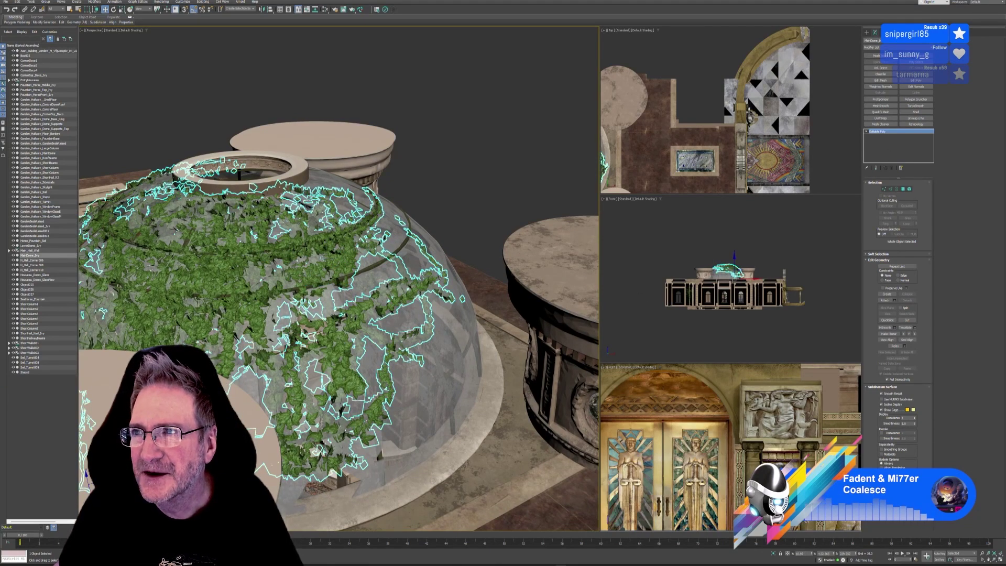
- Return to Unreal Editor and place the MainDome_Ivy mesh in the level beside the courtyard fountain
key(alt+Tab)
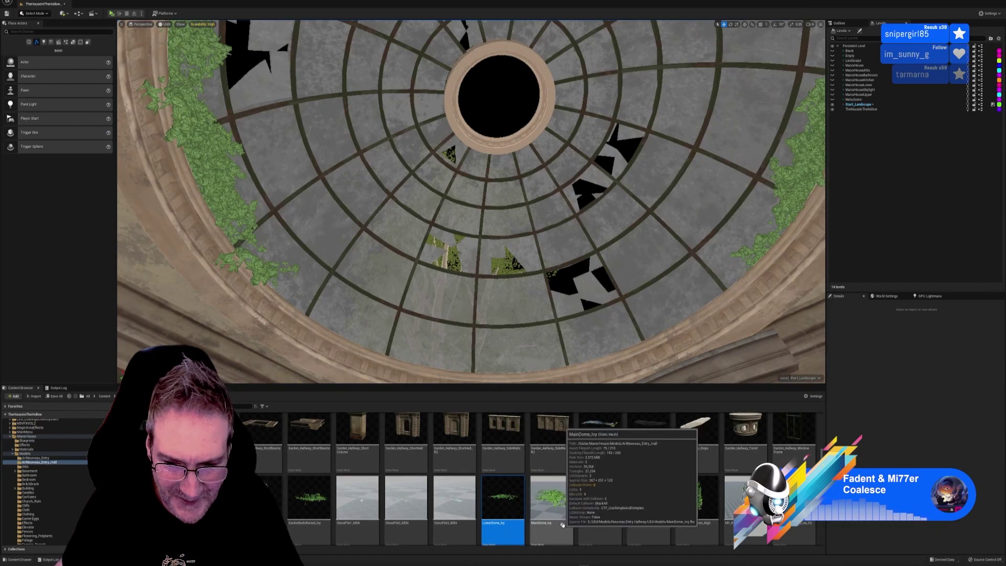
right_drag(524, 220, 445, 340)
key(s)
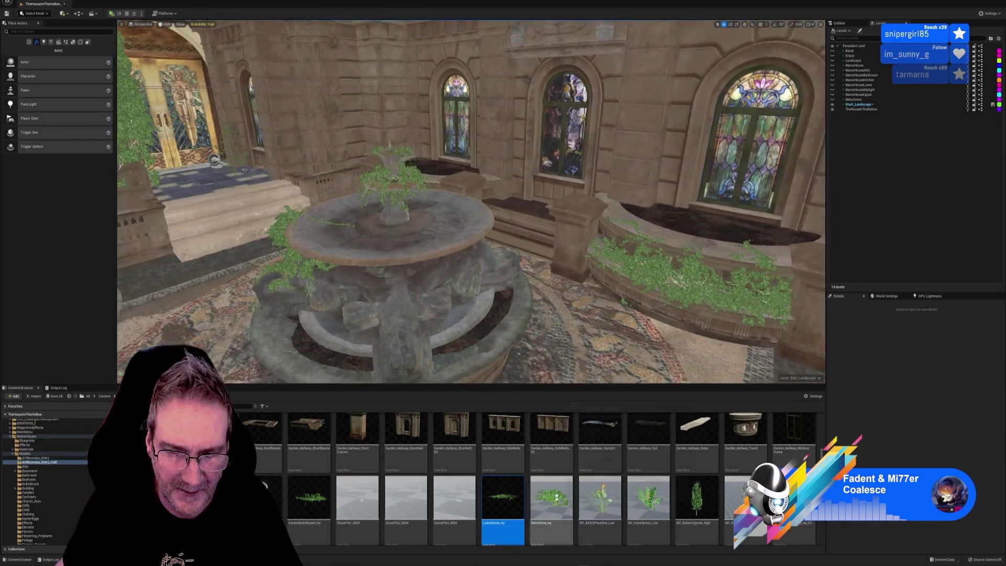
drag(556, 496, 502, 336)
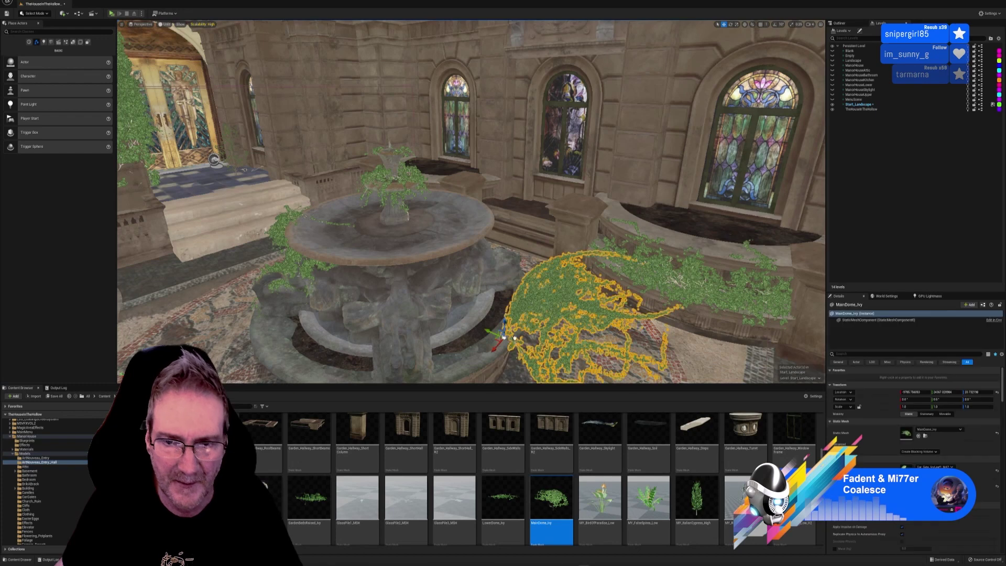
- Scale MainDome_Ivy up uniformly on all three axes to match the scale of the lower dome ivy
click(904, 407)
text(0.206552)
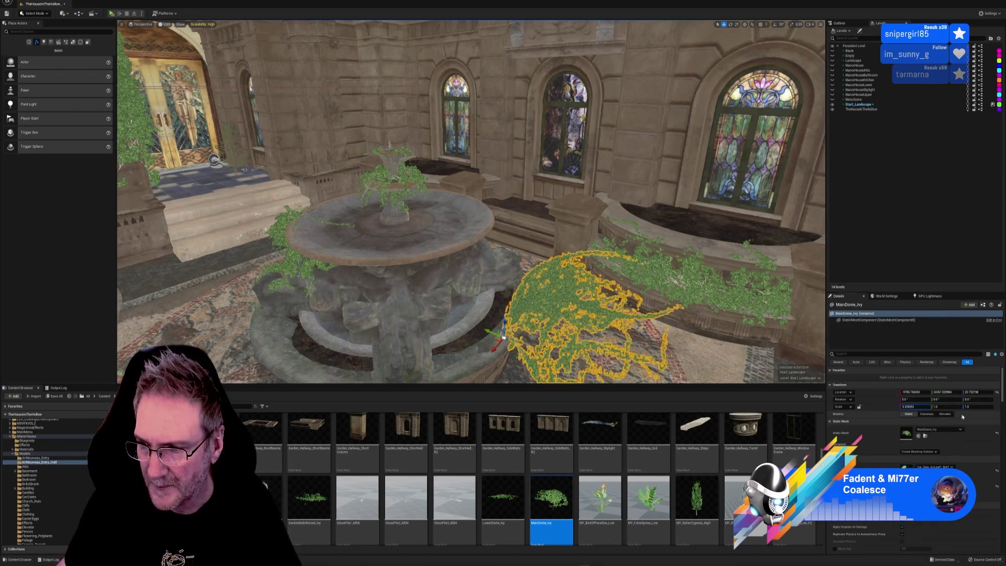
mouse_move(949, 408)
mouse_down()
mouse_move(981, 412)
mouse_move(954, 407)
mouse_up()
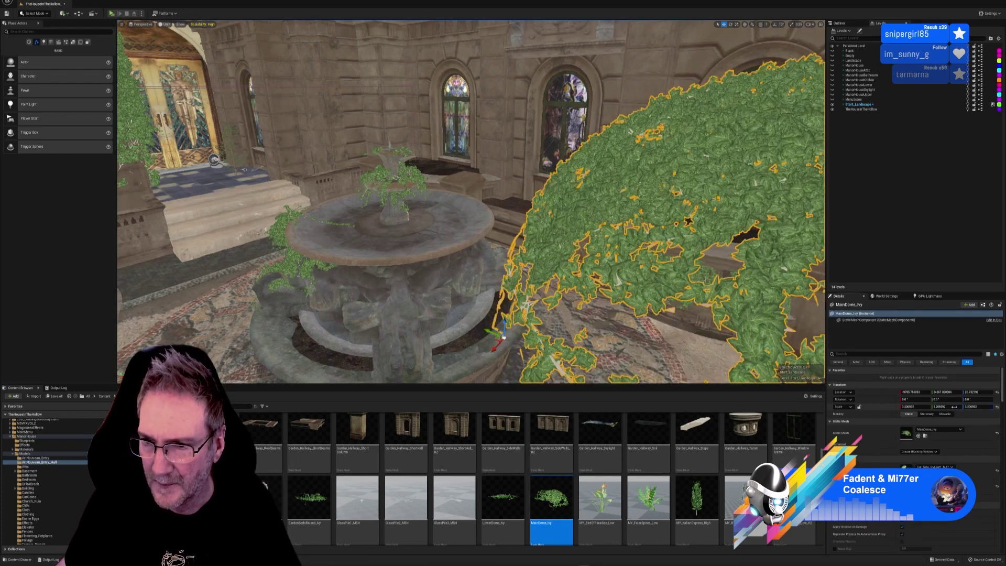
- Move MainDome_Ivy up from the courtyard to the glass dome, with its base at the dome's rim
key(f)
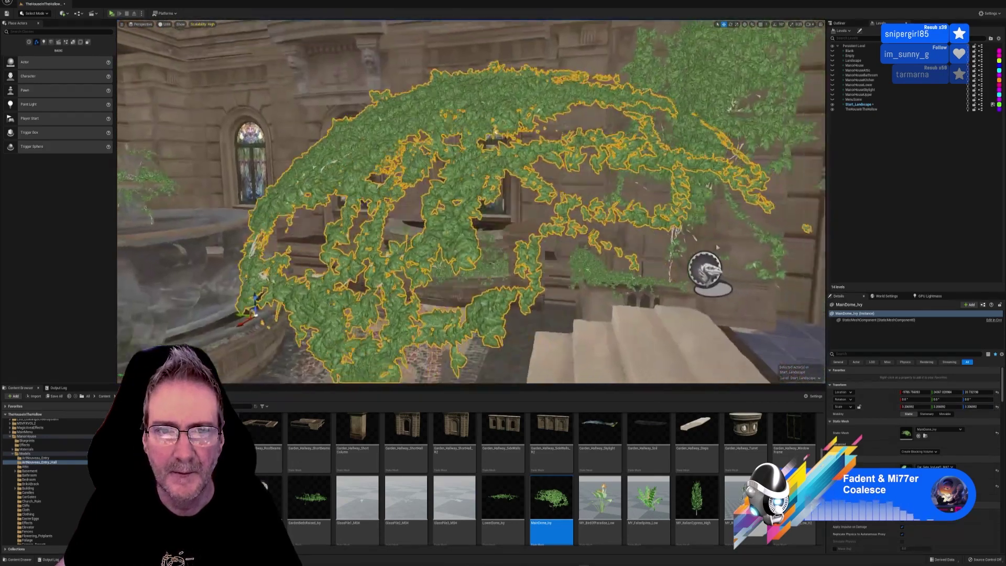
right_drag(718, 247, 614, 192)
right_drag(702, 261, 694, 229)
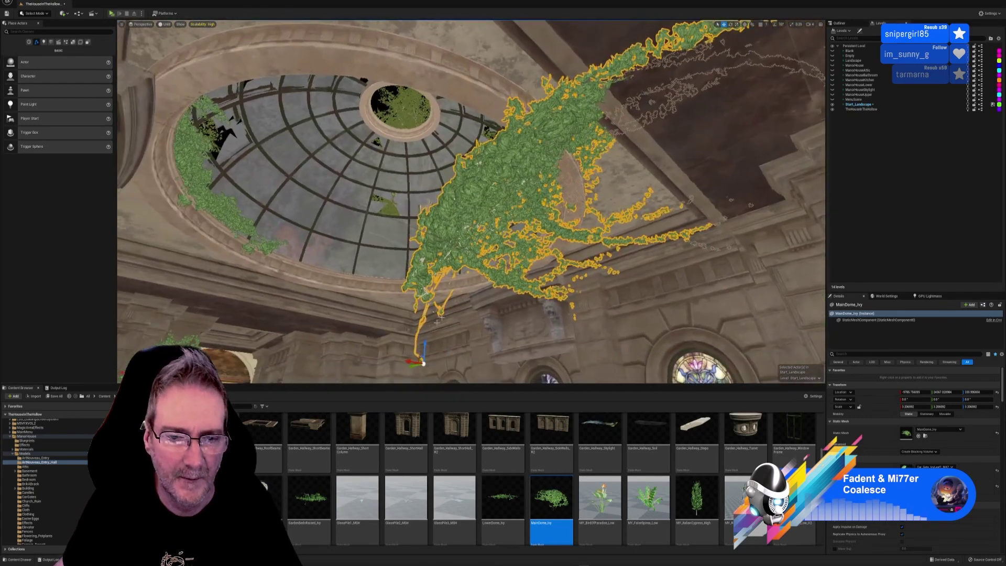
drag(414, 367, 282, 373)
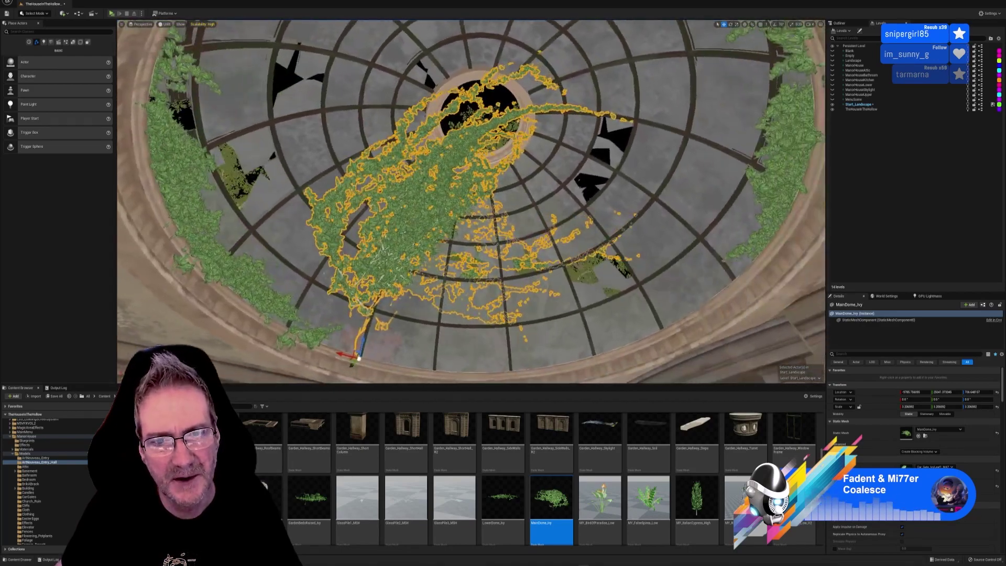
right_drag(470, 201, 524, 193)
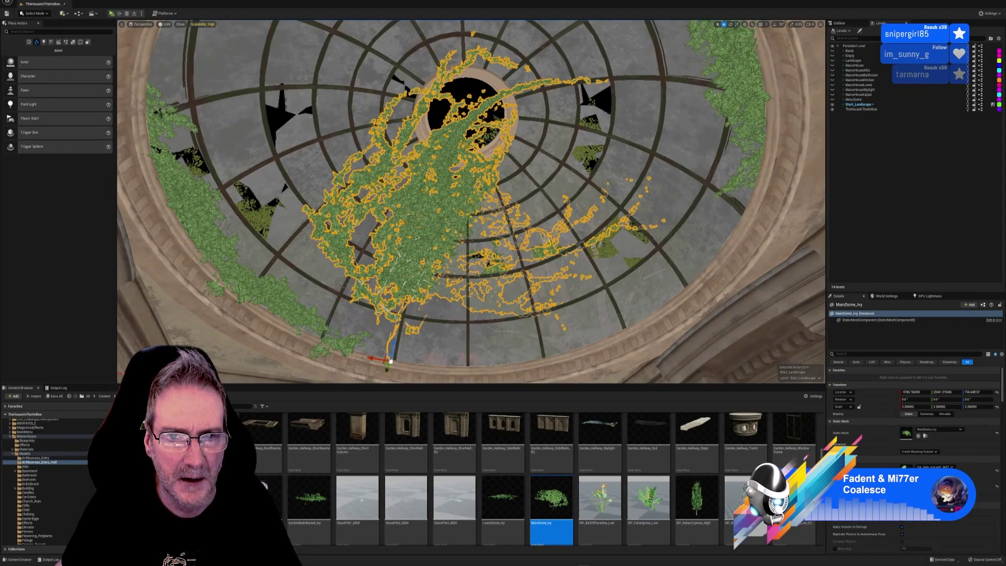
right_drag(524, 193, 497, 192)
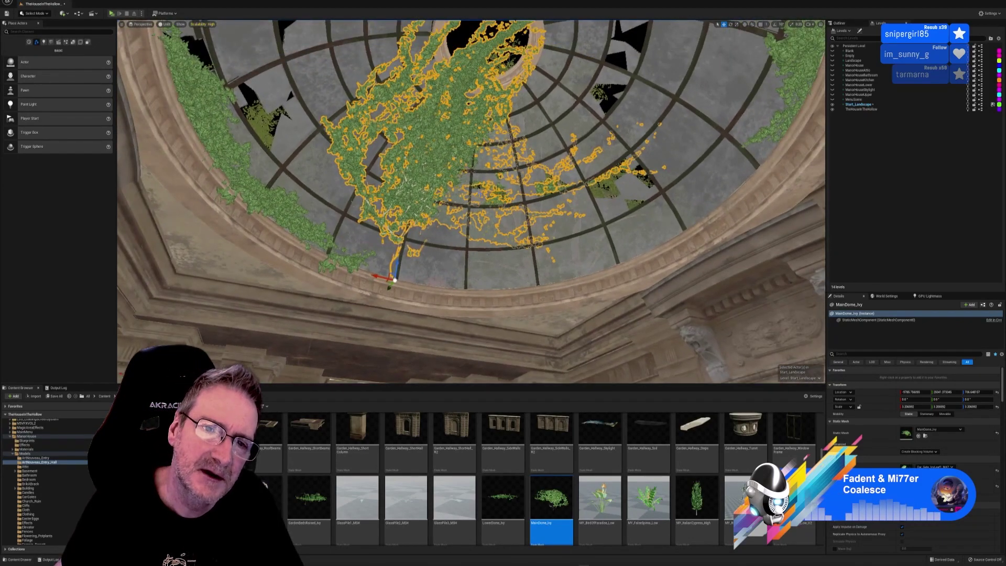
- Rotate MainDome_Ivy about its vertical axis to align its spread with the curve of the dome
click(730, 24)
right_drag(564, 245, 557, 187)
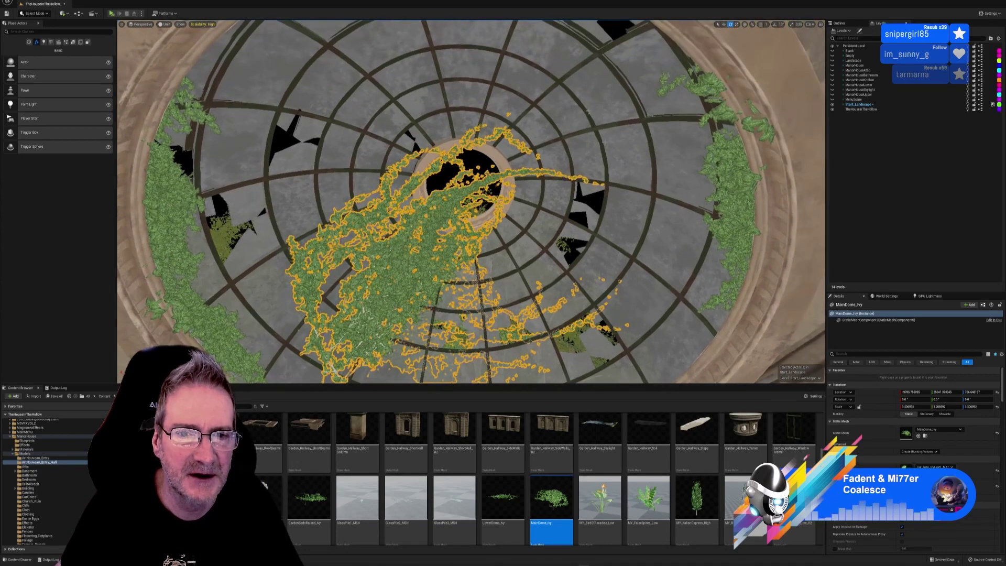
right_drag(565, 244, 572, 306)
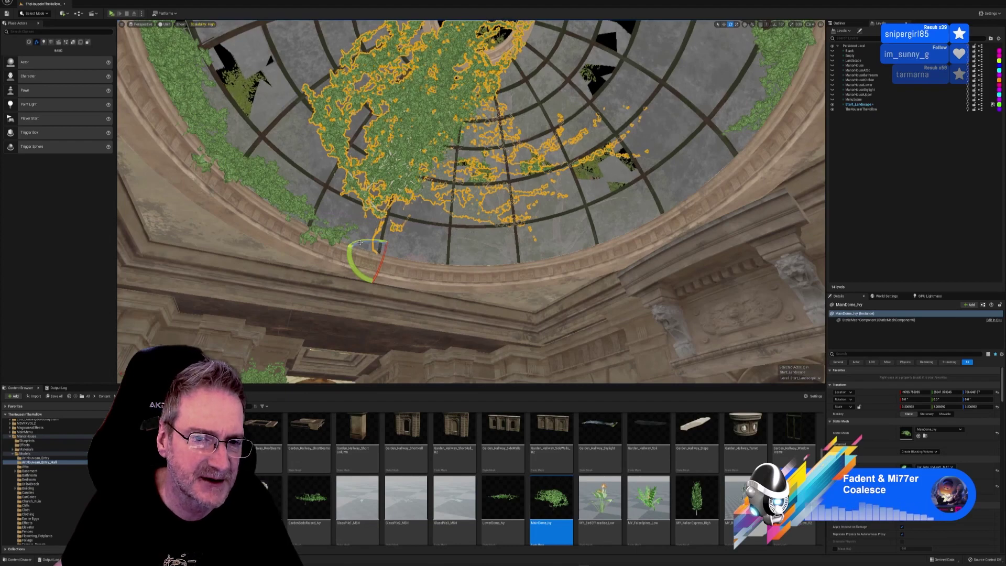
drag(359, 242, 351, 249)
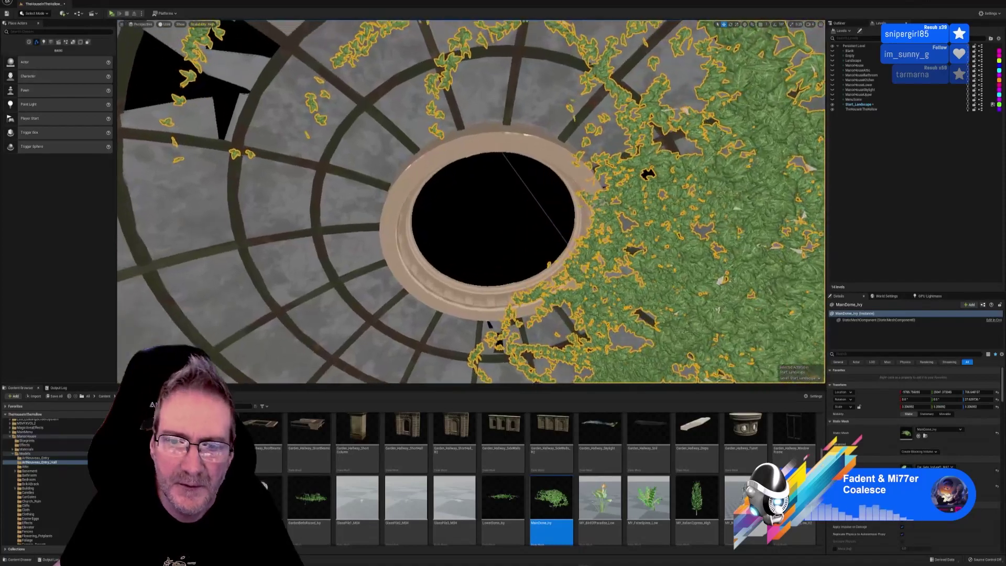
- Compare the ivy's position around the dome's central opening with the original layout in 3ds Max, and return to Unreal Editor
right_drag(470, 201, 461, 285)
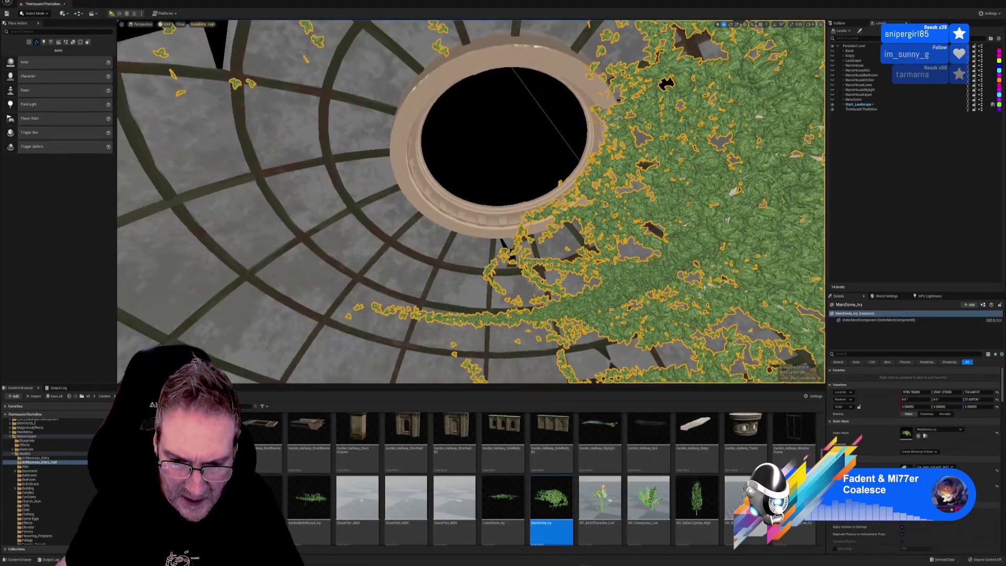
key(alt+Tab)
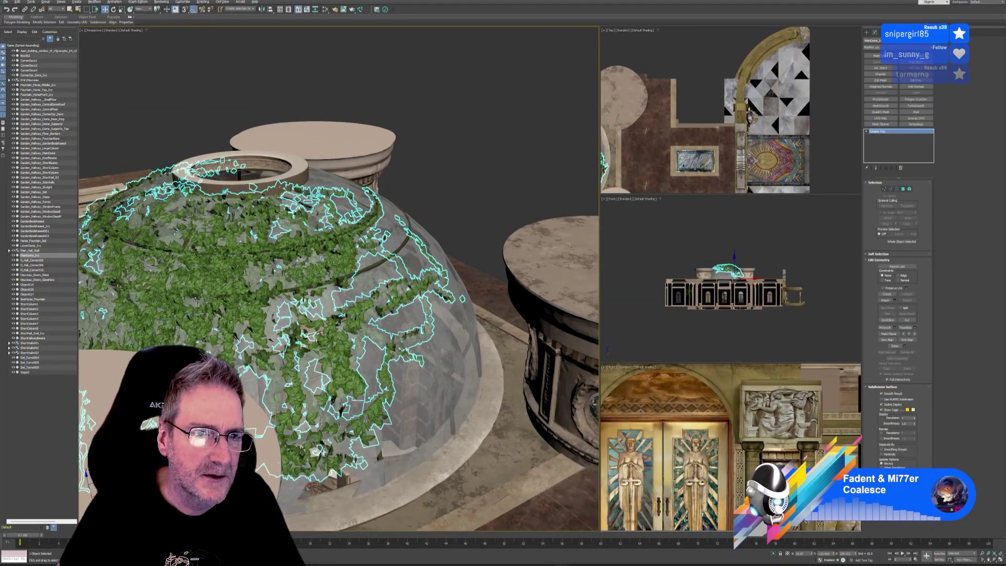
alt+middle_drag(396, 227, 267, 153)
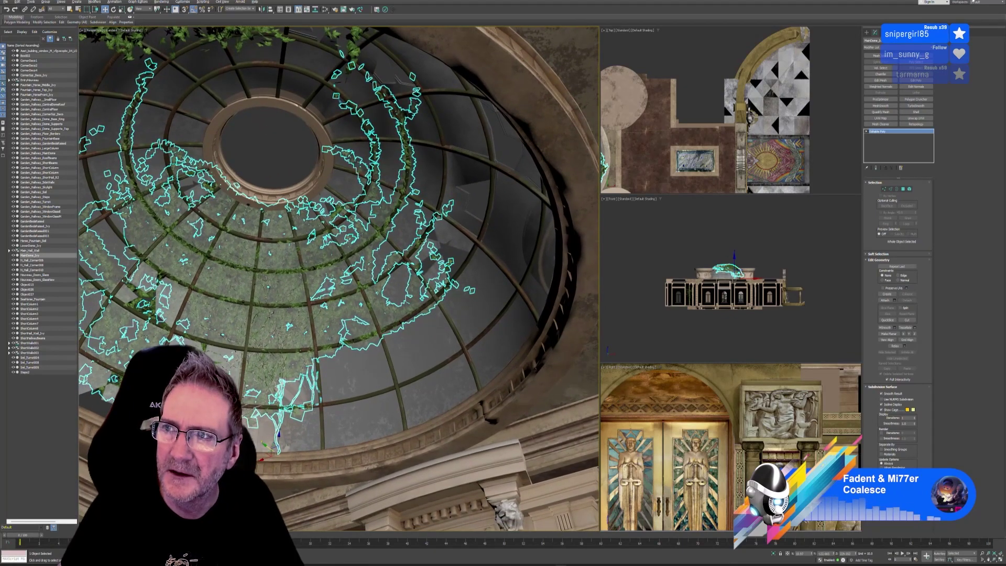
key(alt+Tab)
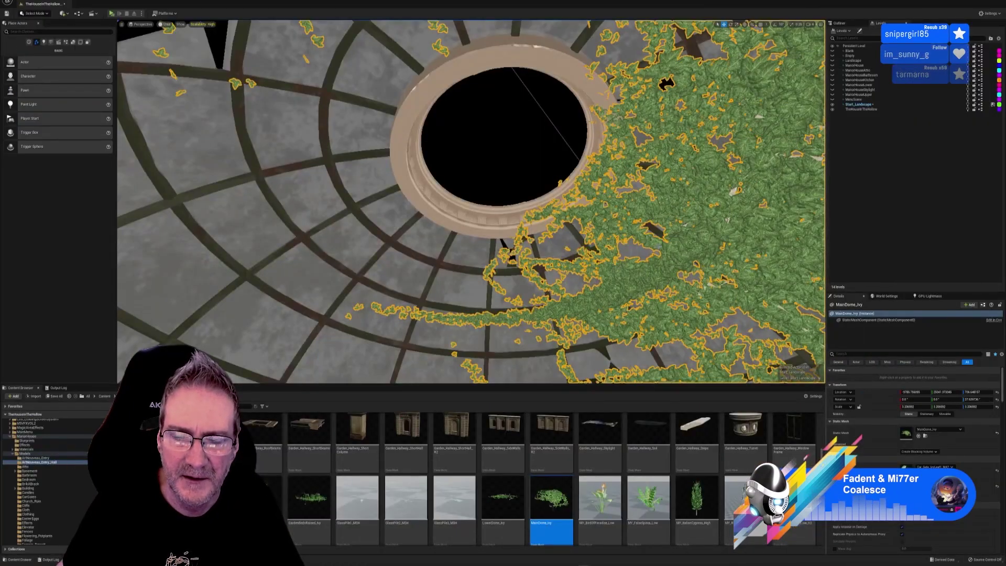
- Shift MainDome_Ivy outward and slightly up so it lies over the outside of the dome glass, and check it from inside
right_drag(470, 202, 518, 307)
right_drag(461, 220, 482, 131)
right_drag(461, 172, 472, 199)
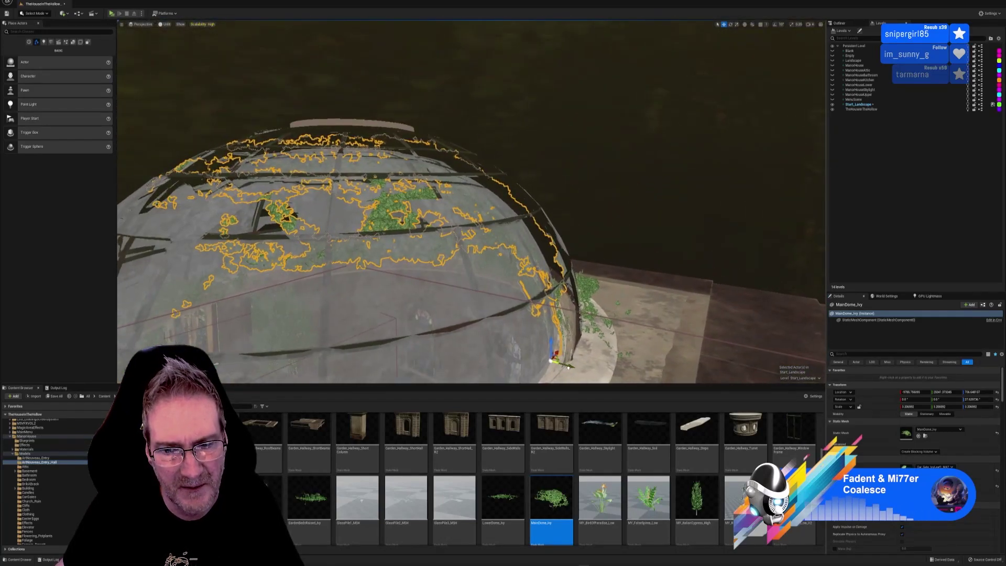
drag(568, 349, 566, 347)
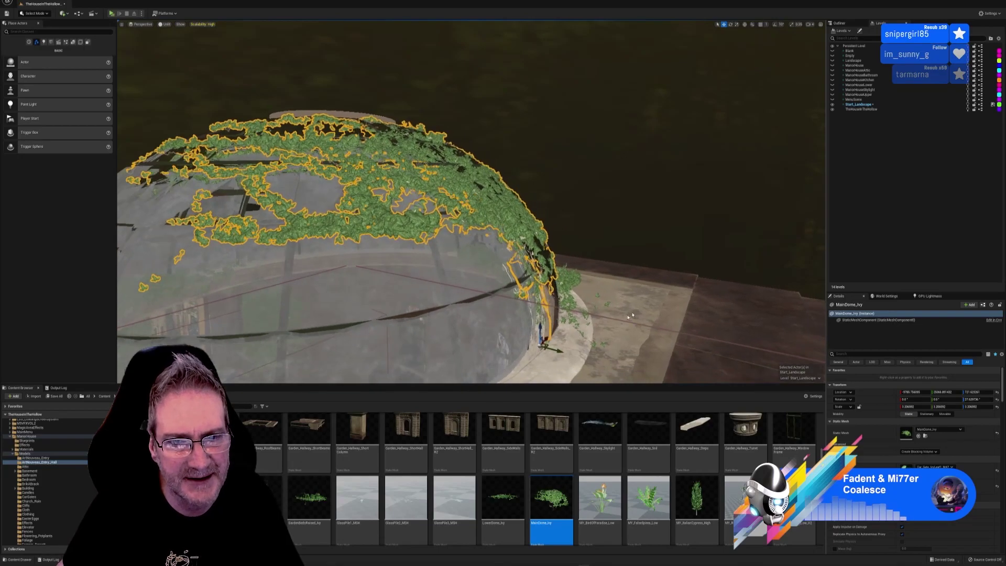
right_drag(630, 316, 628, 173)
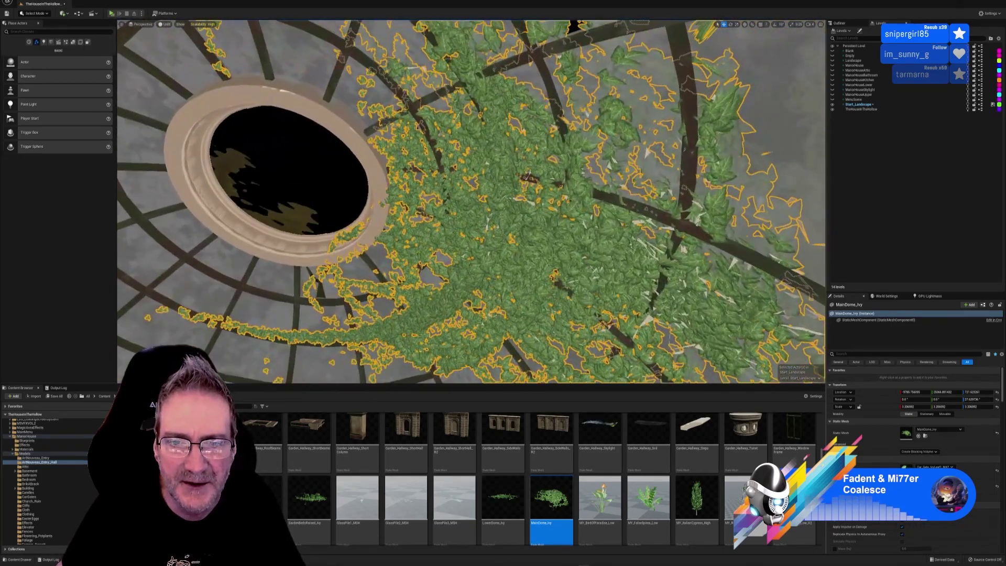
- Examine how MainDome_Ivy lies around the dome's central opening and broken panes, from outside the roof and from the courtyard floor
right_drag(650, 270, 571, 286)
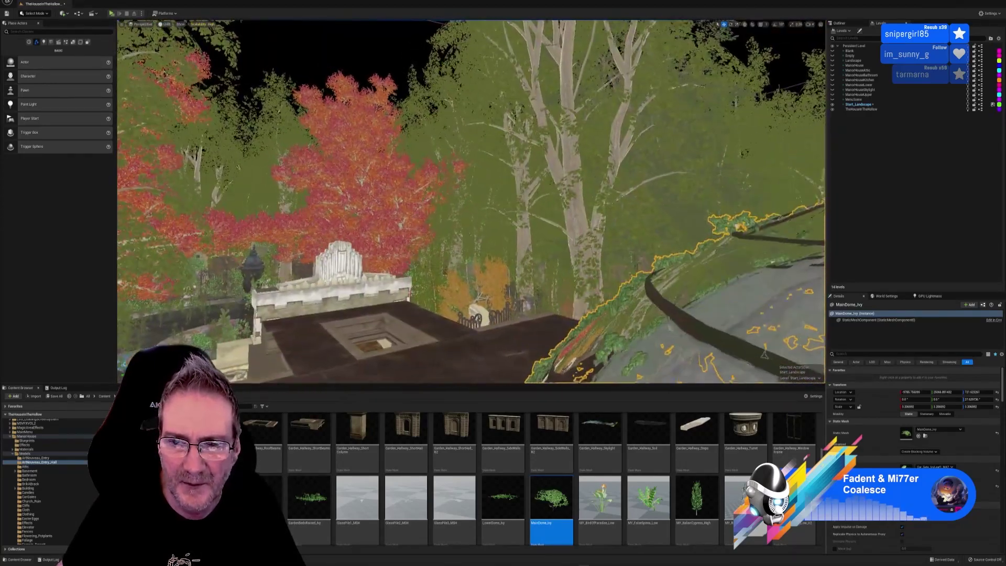
right_drag(692, 296, 719, 336)
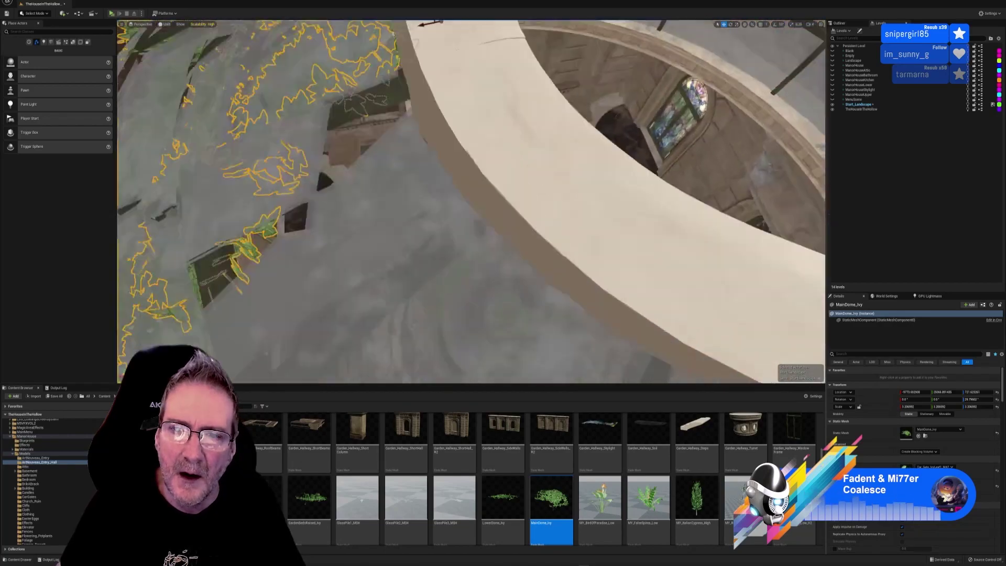
right_drag(470, 201, 465, 152)
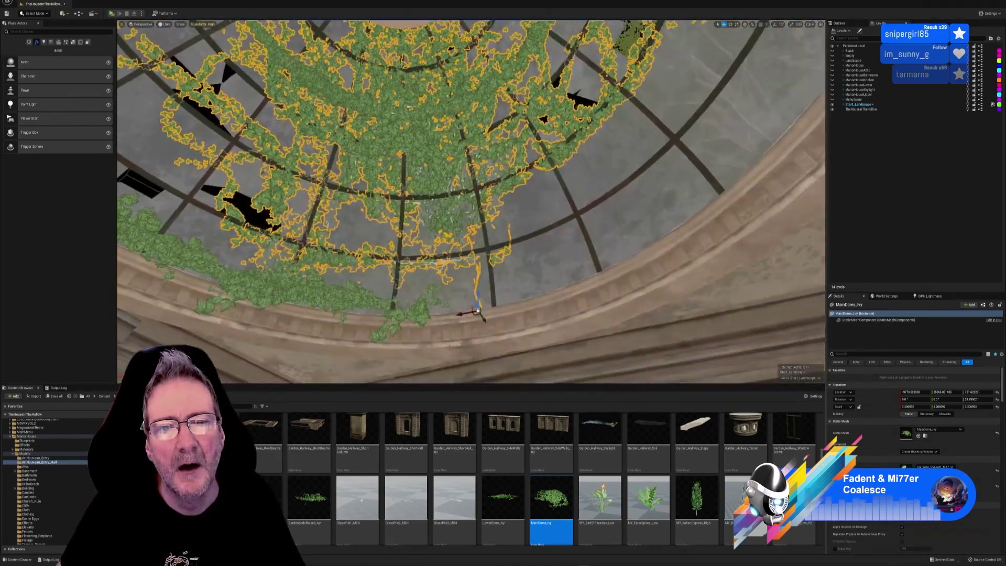
right_drag(471, 201, 398, 194)
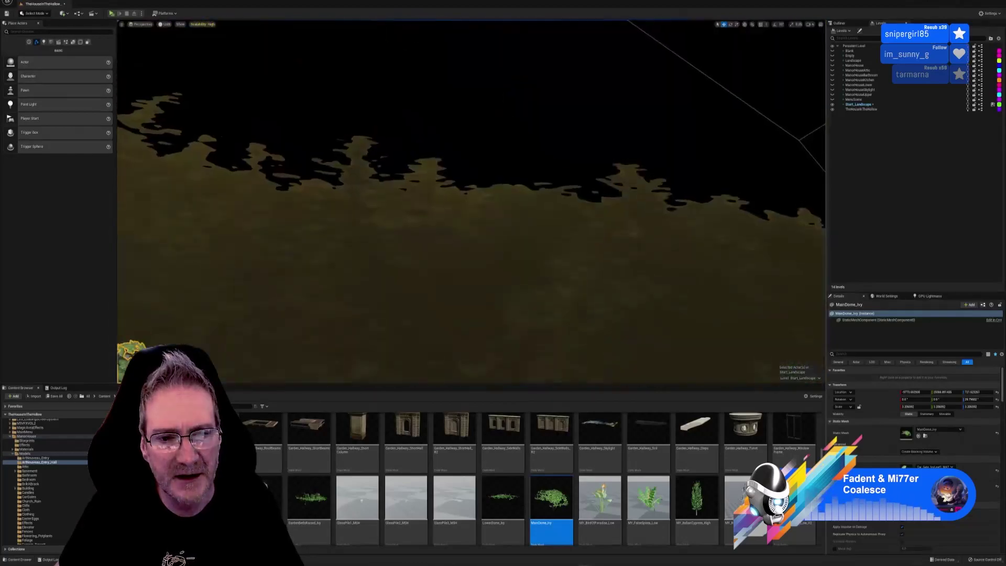
right_drag(470, 201, 398, 262)
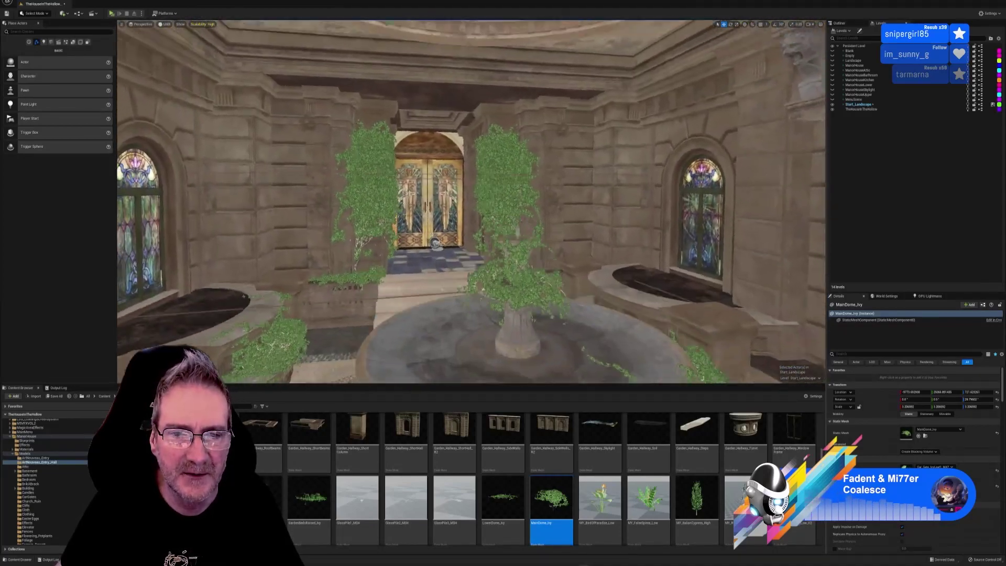
right_drag(471, 201, 422, 195)
key(w)
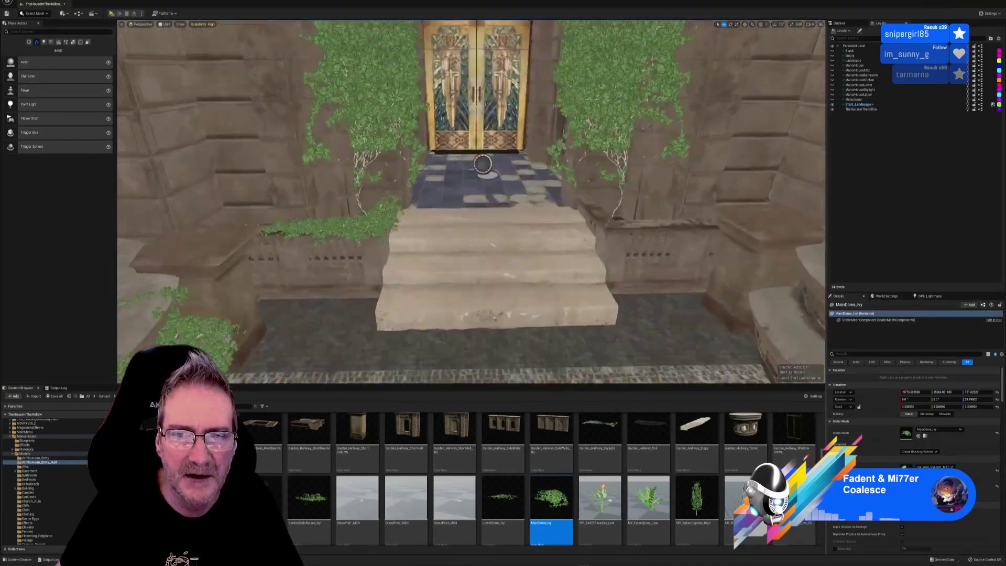
right_drag(470, 201, 367, 201)
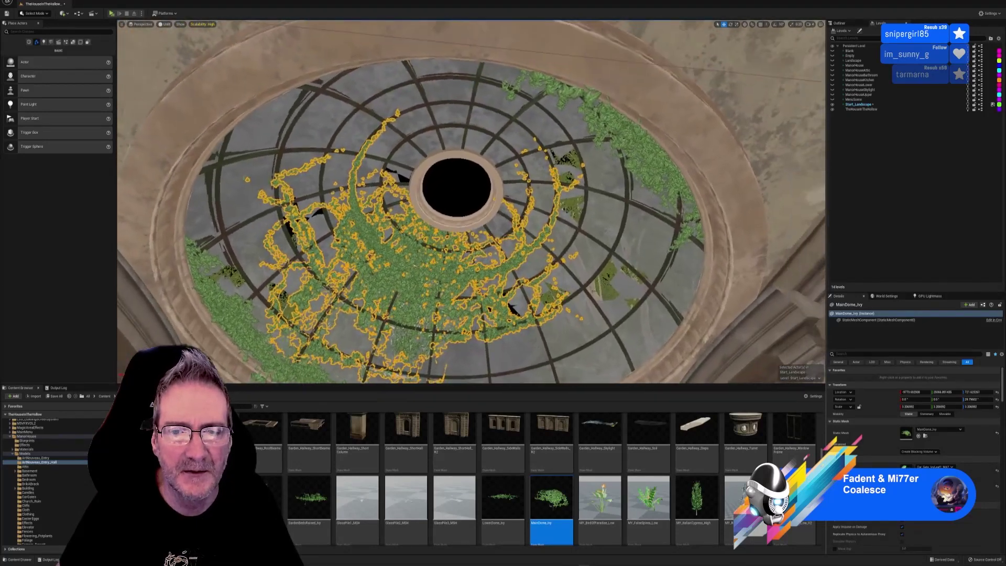
right_drag(454, 215, 458, 243)
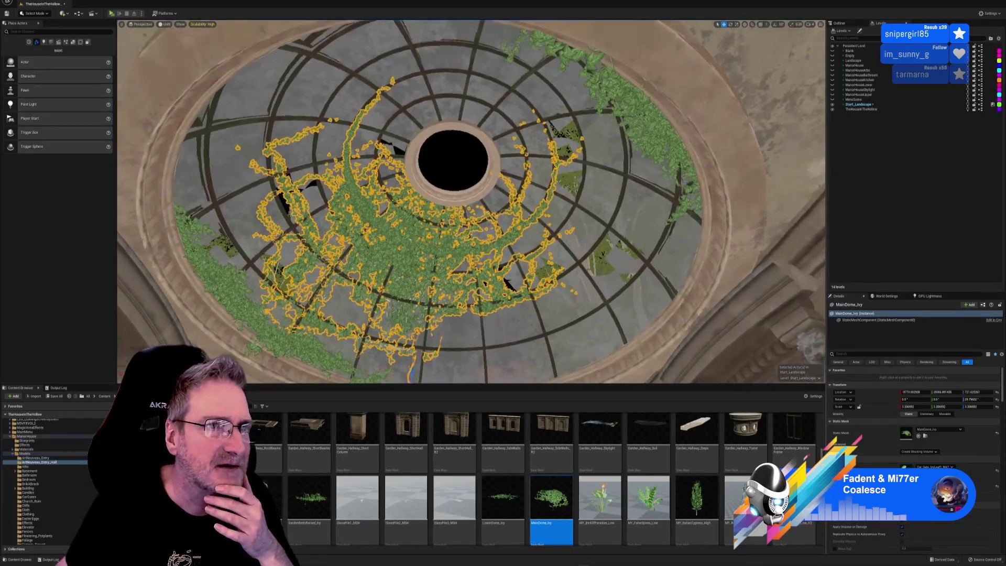
- Switch the viewport shading from Unlit to Lit and deselect MainDome_Ivy
click(165, 24)
click(176, 37)
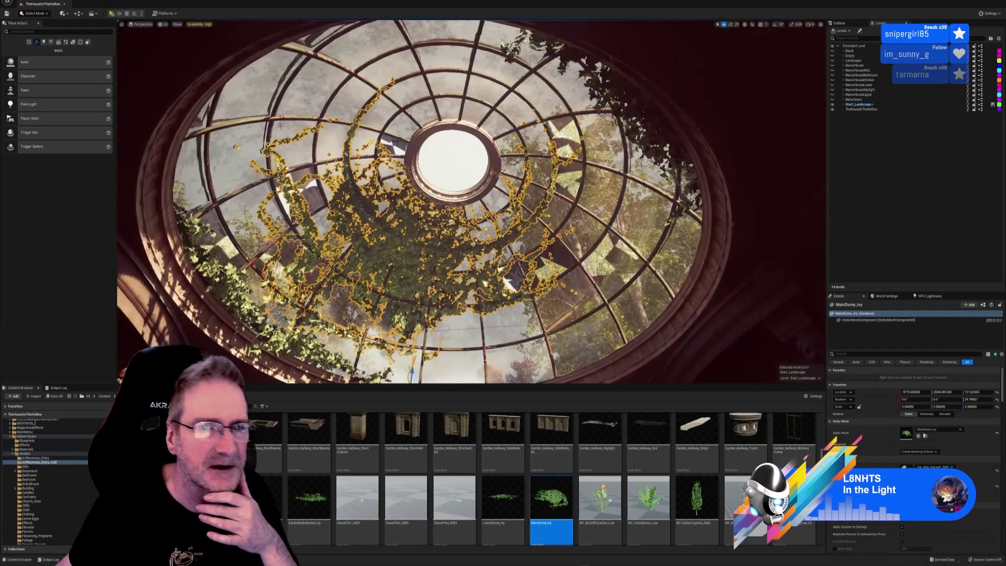
right_drag(280, 125, 243, 193)
key(Escape)
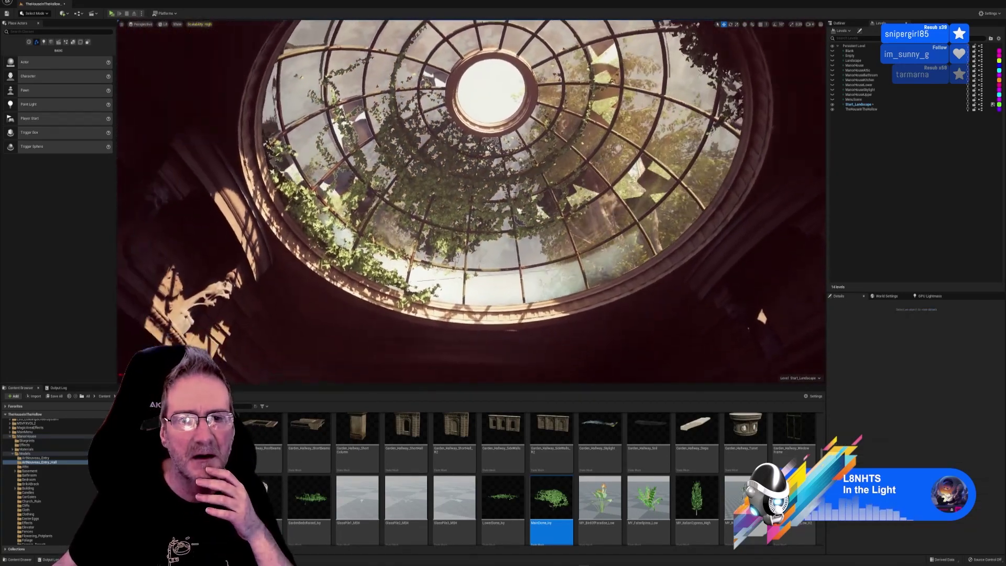
- Examine the lit dome ivy and the shadows it casts on the courtyard walls from several viewpoints below
mouse_move(425, 231)
right_down()
mouse_move(438, 219)
mouse_move(413, 249)
mouse_move(429, 215)
right_up()
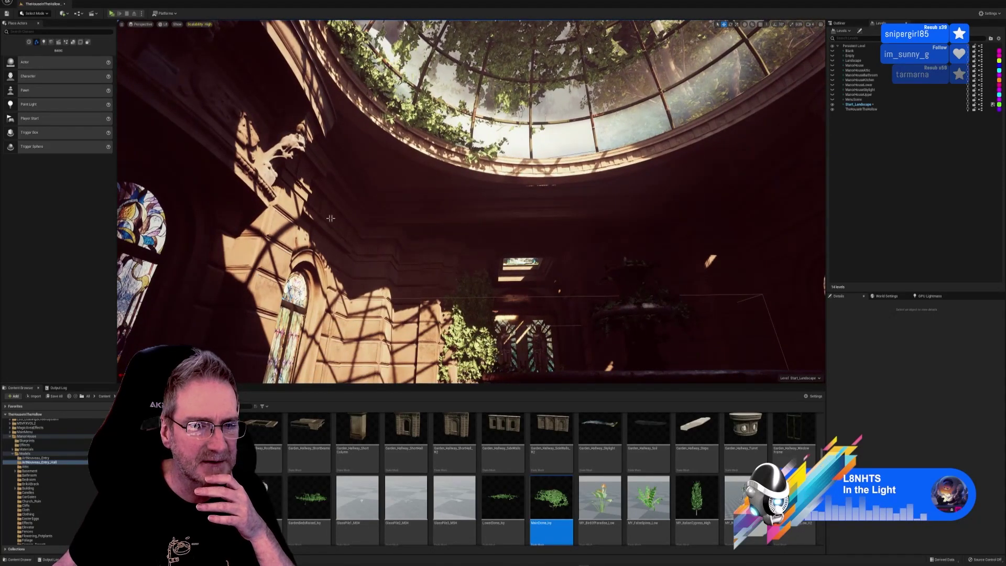
right_drag(428, 214, 378, 298)
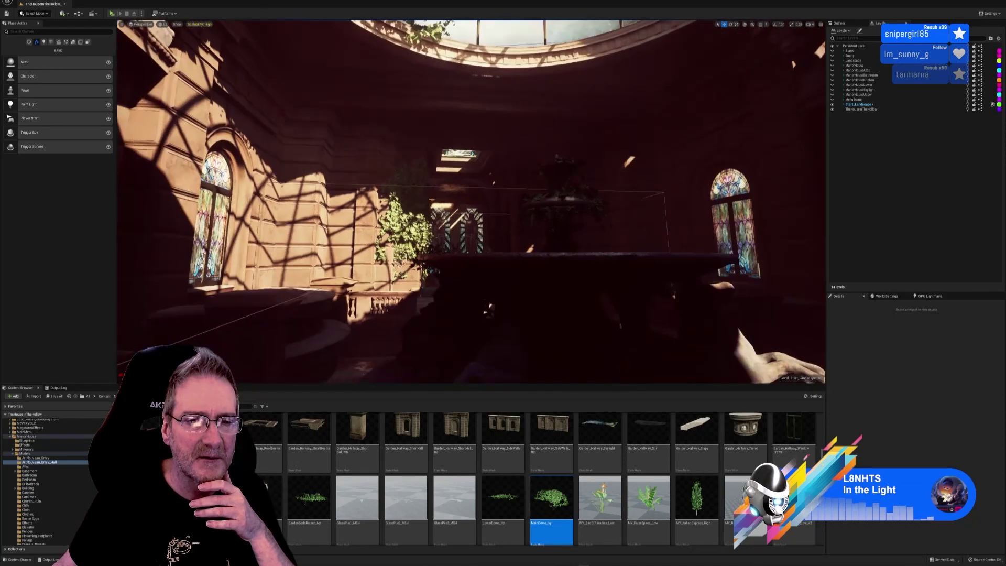
right_drag(380, 178, 382, 73)
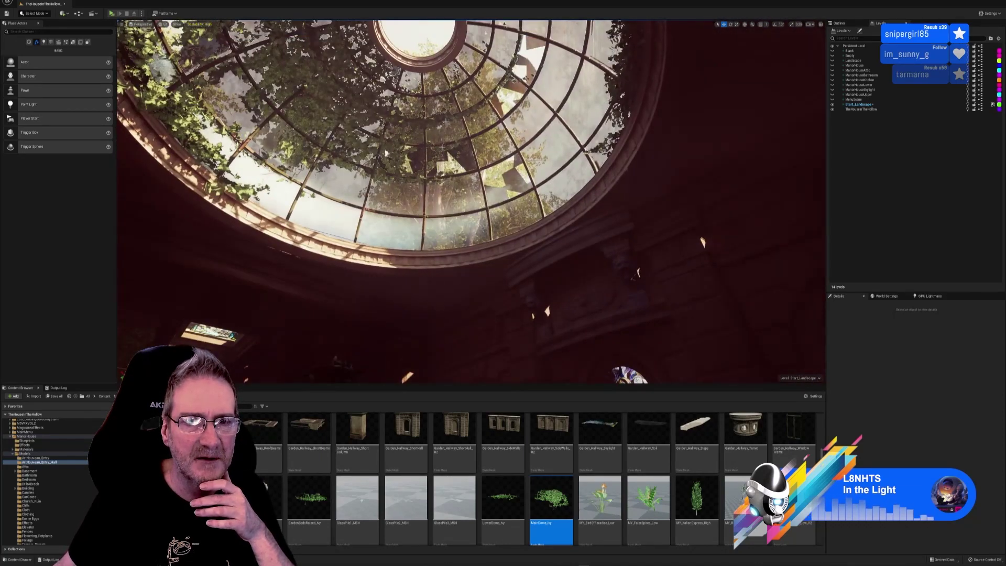
right_drag(478, 219, 755, 217)
key(w)
key(s)
right_drag(471, 201, 585, 284)
key(s)
right_drag(435, 233, 397, 158)
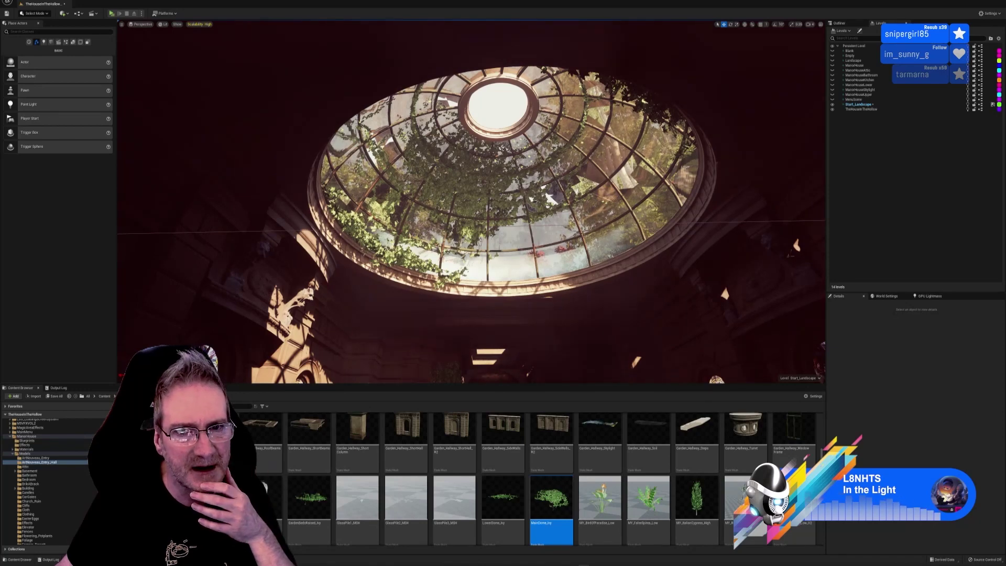
right_drag(396, 159, 393, 158)
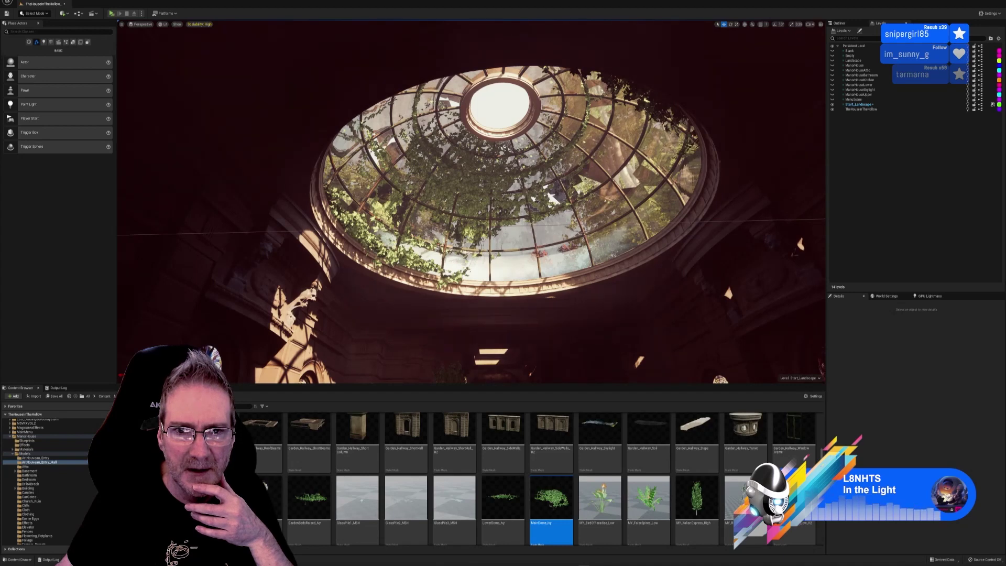
right_drag(470, 201, 499, 212)
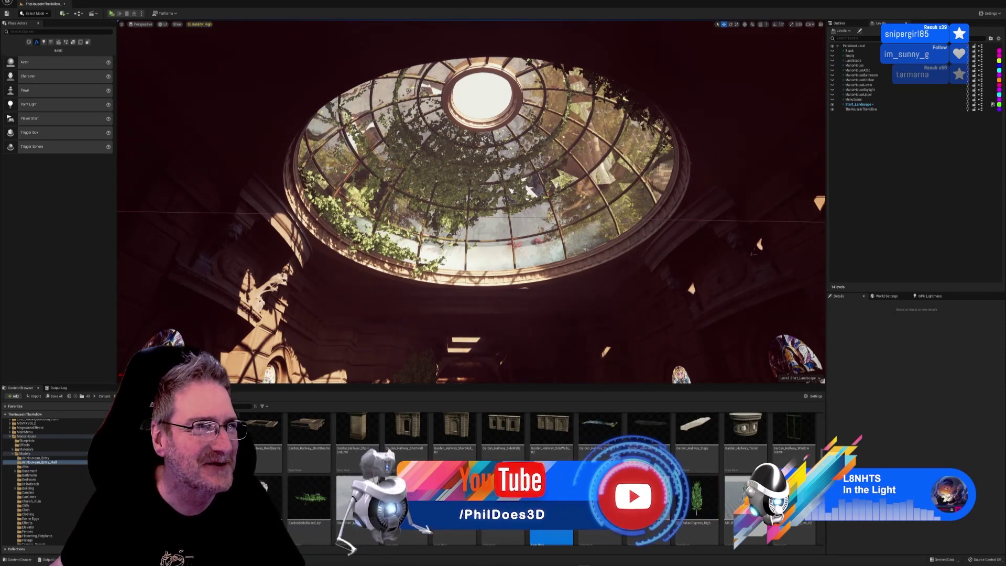
- Save the Start_Landscape level
click(21, 1)
click(37, 45)
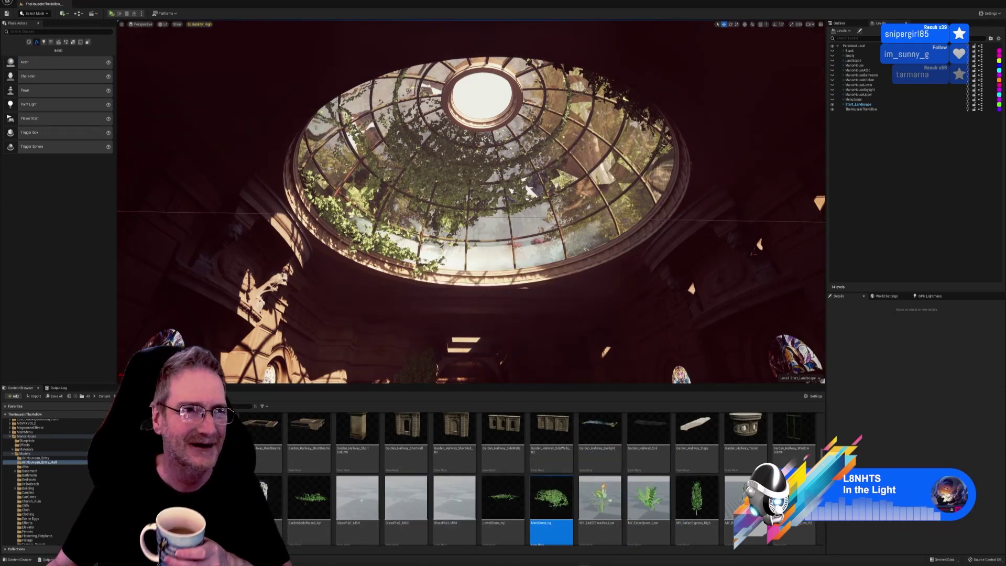
click(857, 104)
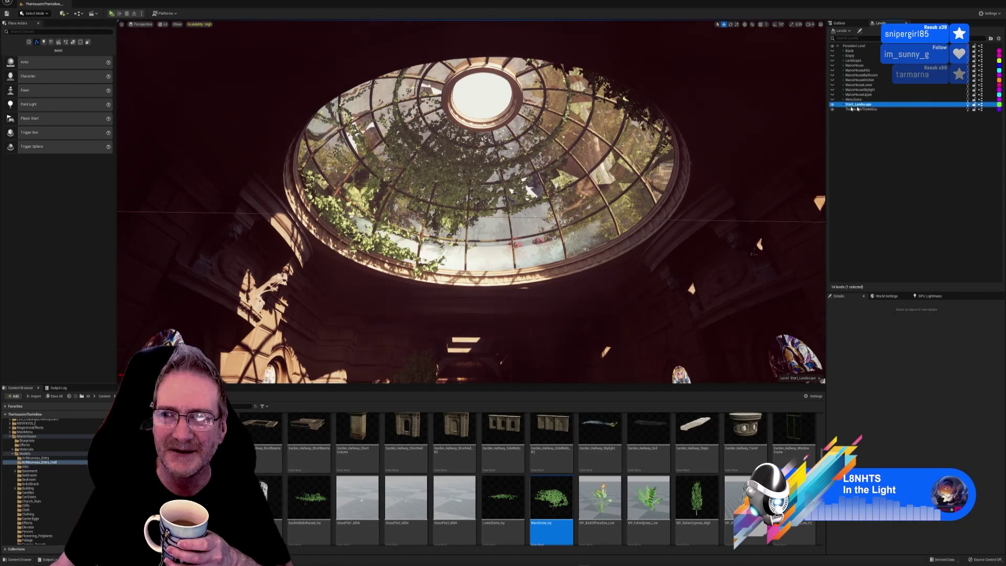
click(21, 4)
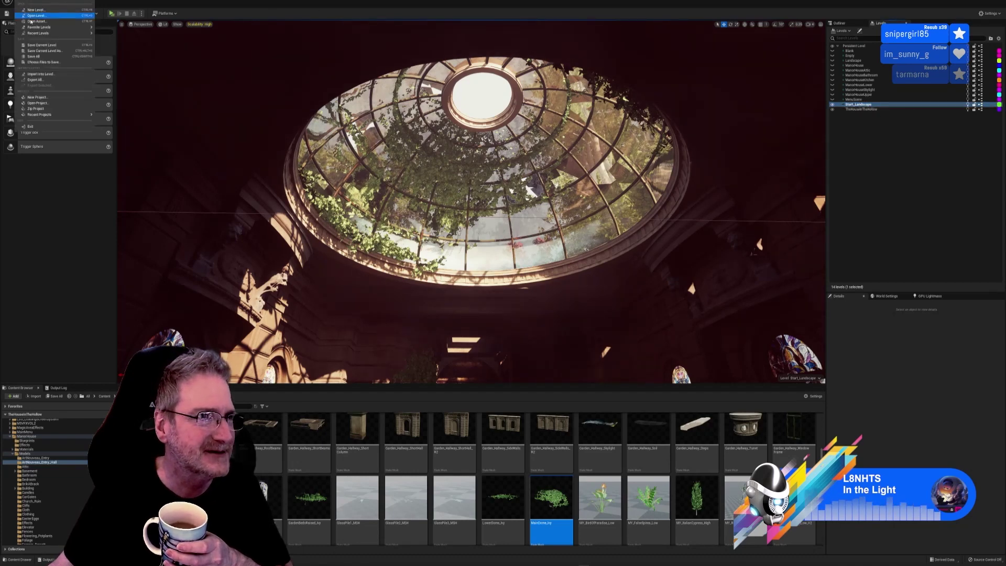
click(42, 45)
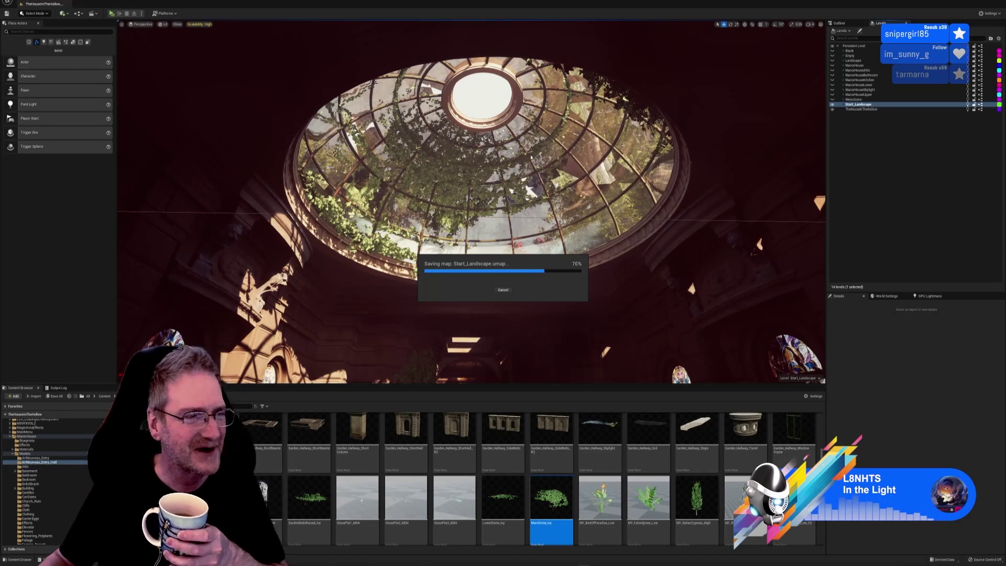
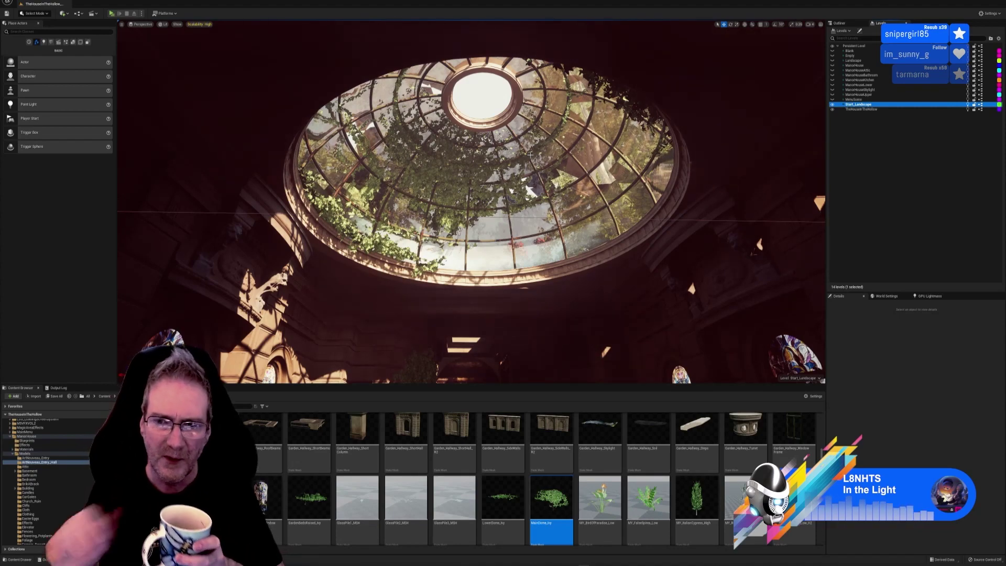
- Duplicate MainDome_Ivy and rotate the copy about its vertical axis so it spreads in a different direction
right_drag(471, 201, 465, 296)
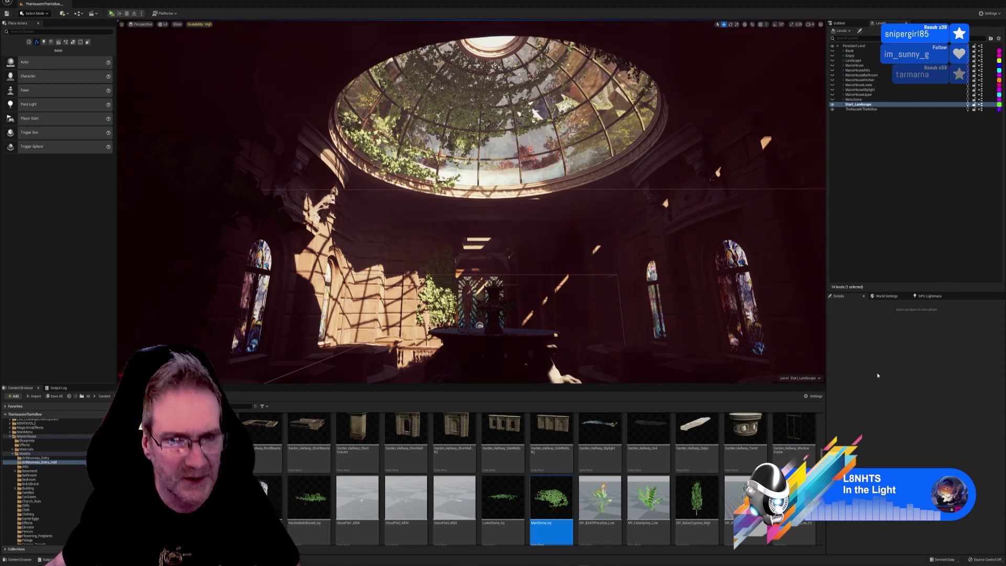
click(473, 112)
right_click(473, 112)
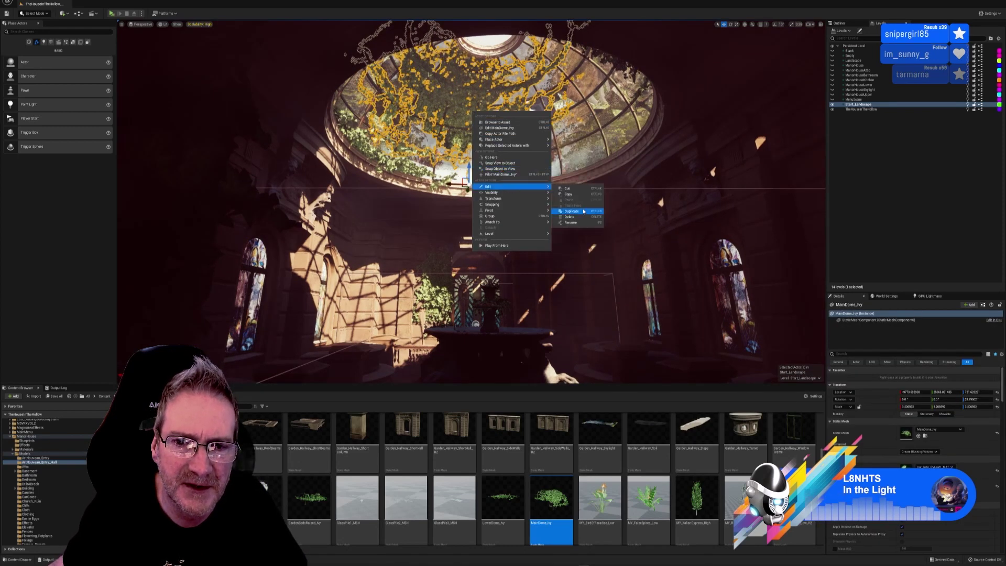
click(580, 211)
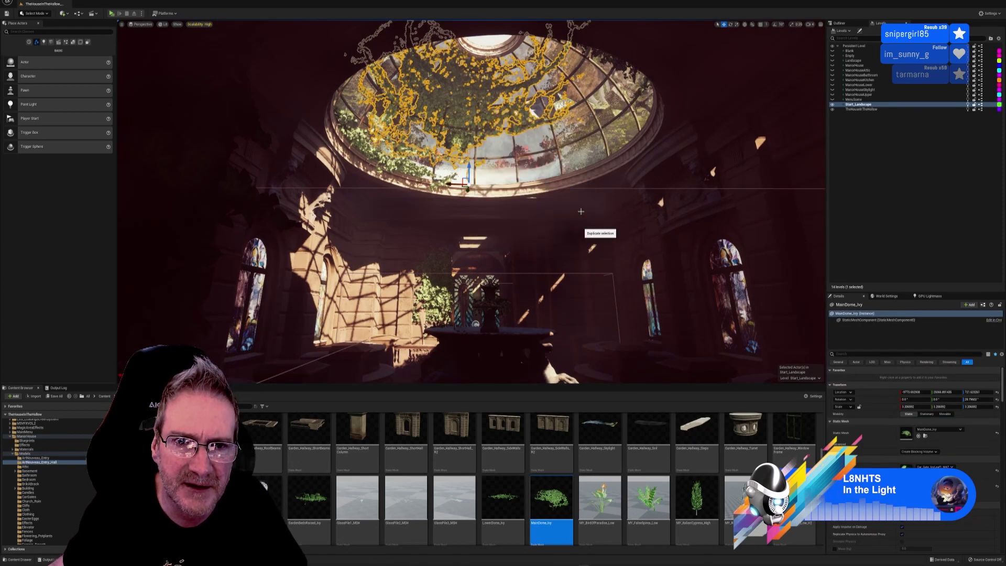
click(730, 25)
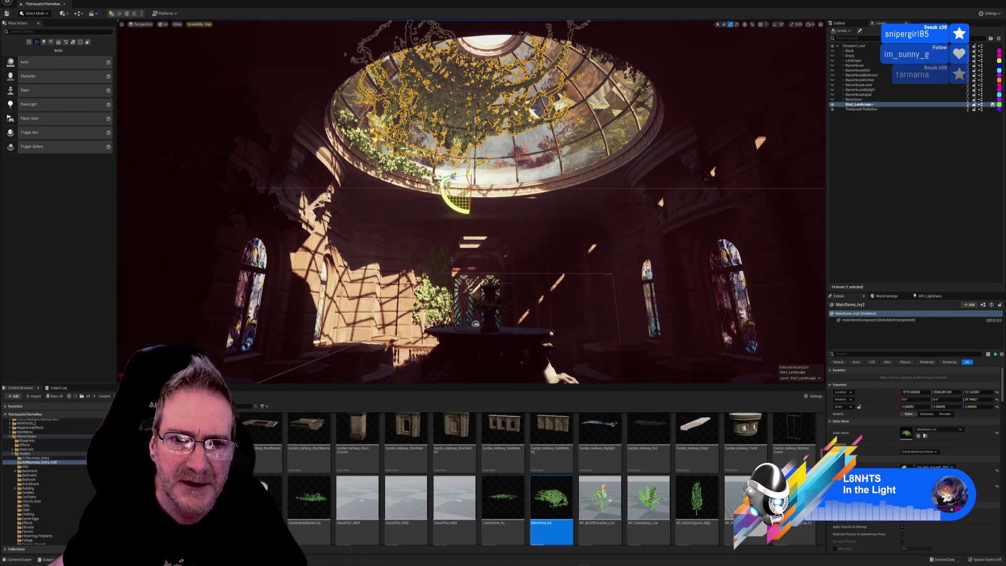
mouse_move(453, 177)
mouse_down()
mouse_move(382, 184)
mouse_move(435, 157)
mouse_move(427, 152)
mouse_move(446, 171)
mouse_up()
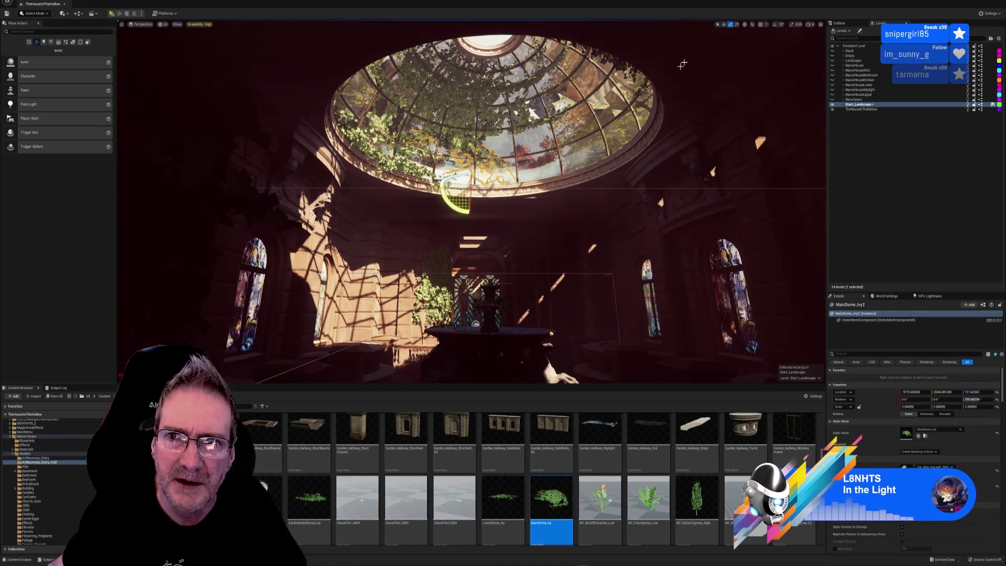
- Move the duplicated ivy horizontally across the dome so its base sits at a different part of the rim
click(724, 24)
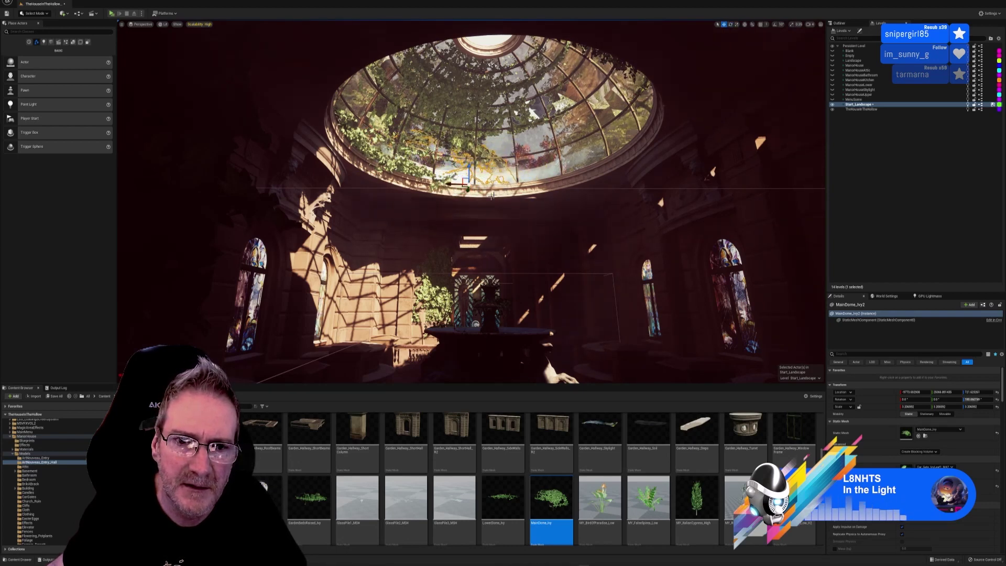
drag(468, 189, 537, 119)
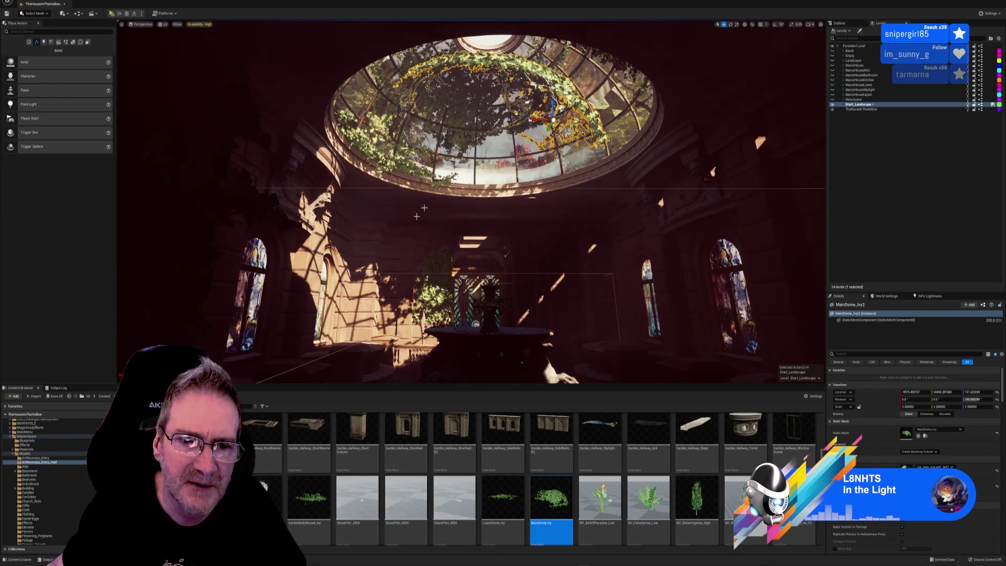
drag(532, 122, 572, 124)
right_drag(572, 124, 650, 180)
key(w)
key(s)
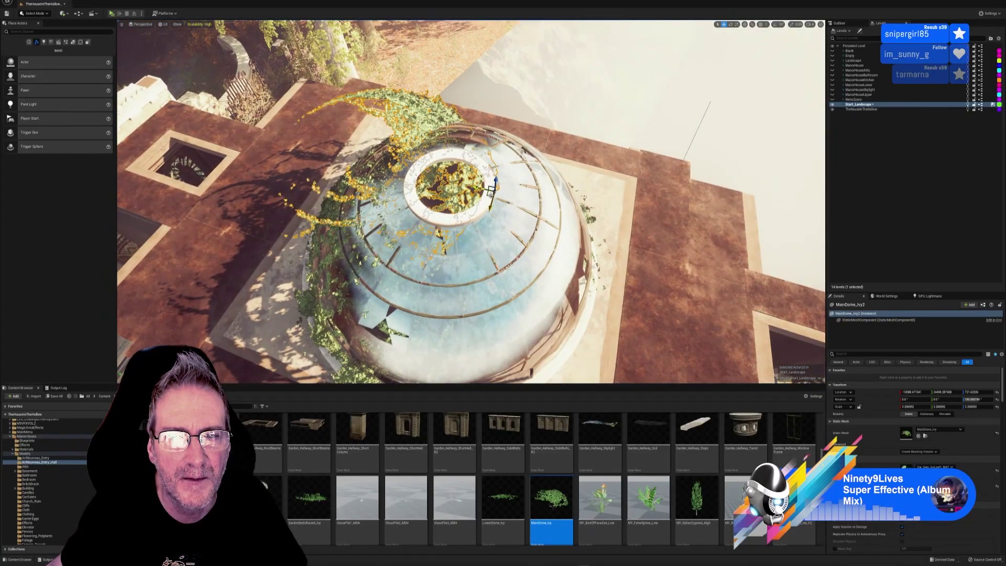
drag(490, 190, 576, 243)
- Rotate the duplicated ivy about its vertical axis, judging its spread across the glass from inside the courtyard
right_drag(577, 242, 548, 215)
key(w)
key(w)
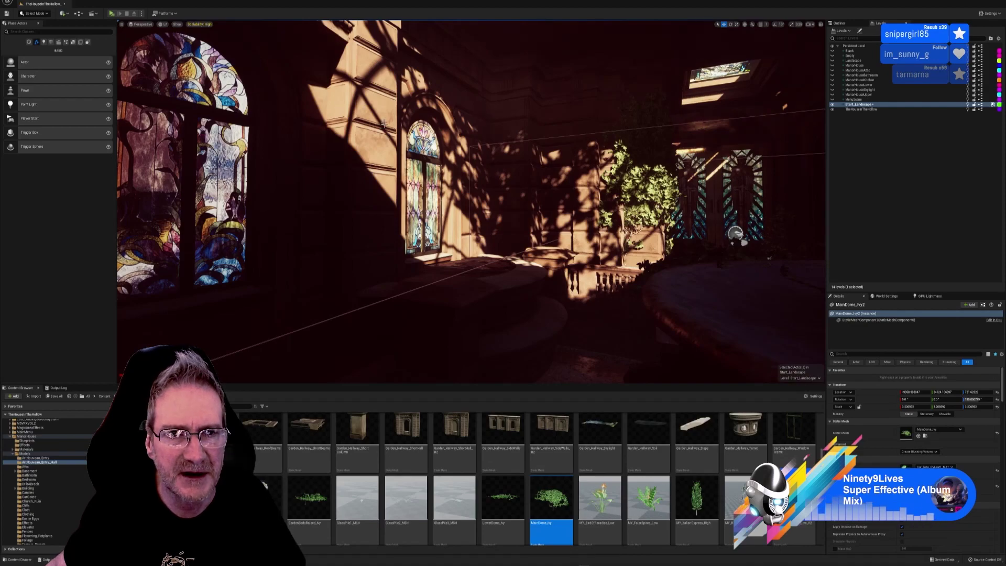
right_drag(384, 124, 436, 70)
mouse_move(579, 160)
right_down()
mouse_move(579, 141)
mouse_move(570, 212)
mouse_move(681, 209)
mouse_move(720, 147)
mouse_move(681, 153)
mouse_move(733, 151)
mouse_move(545, 169)
mouse_move(569, 167)
mouse_move(560, 155)
mouse_move(562, 164)
mouse_move(580, 148)
right_up()
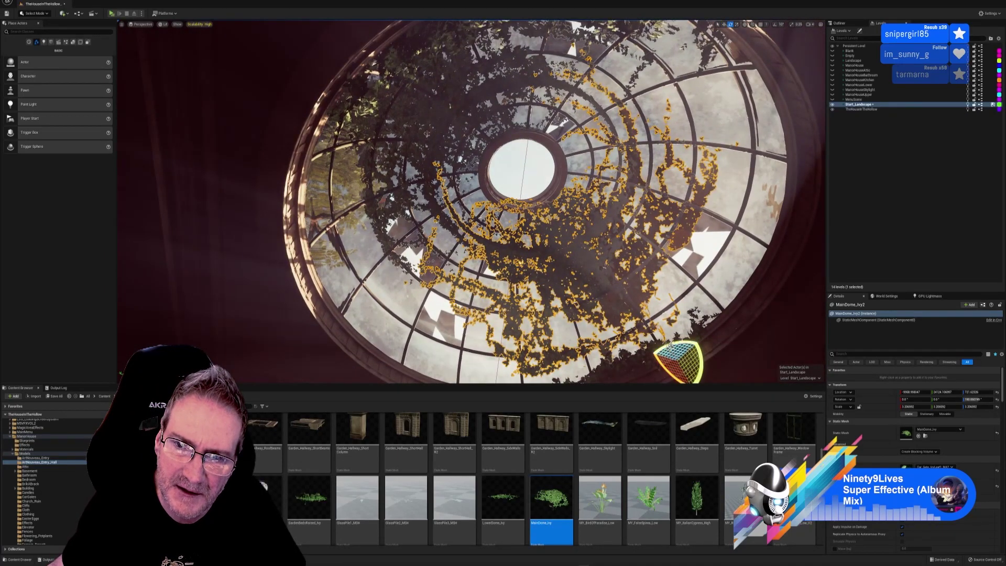
drag(702, 342, 710, 347)
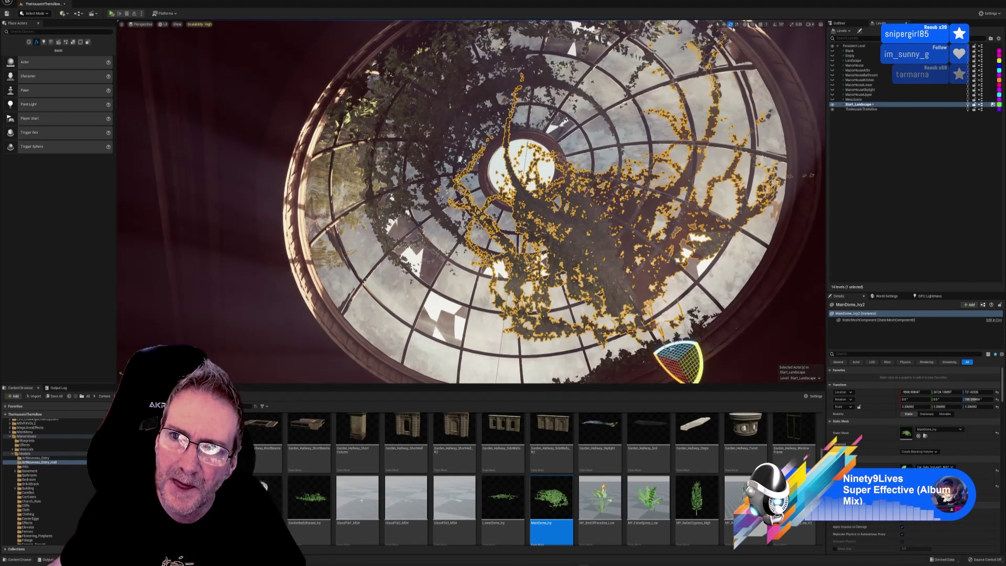
- Shift the duplicated ivy horizontally along the rim so it lies over the outside of the glass, and check it from inside
right_drag(470, 202, 272, 286)
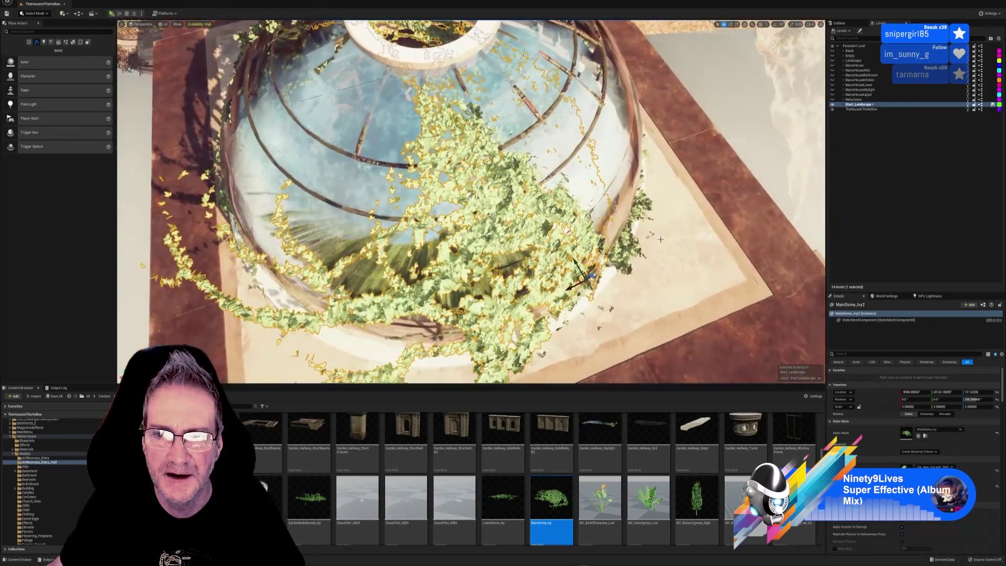
drag(587, 277, 632, 228)
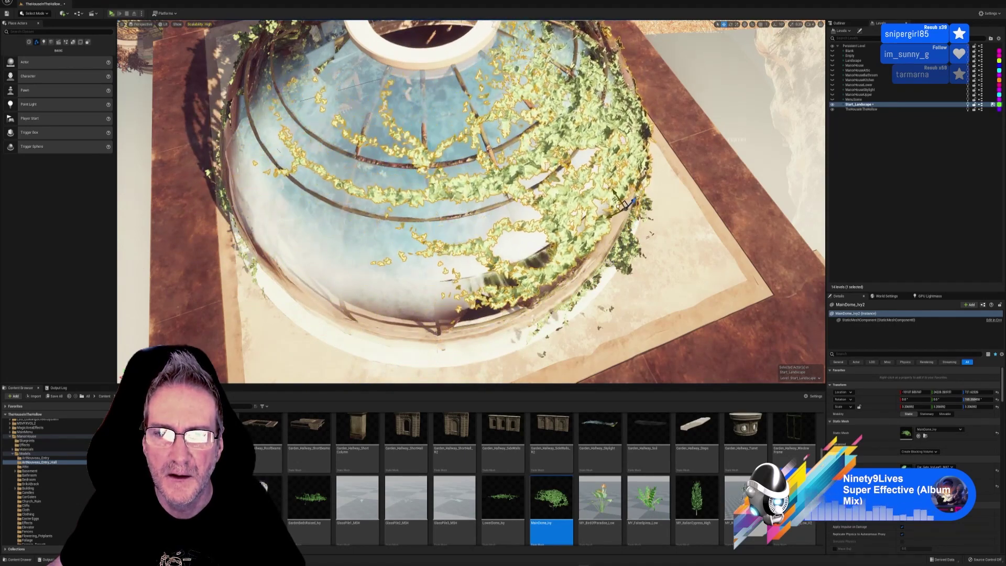
right_drag(666, 282, 666, 283)
mouse_move(471, 201)
right_down()
mouse_move(481, 200)
mouse_move(463, 206)
right_up()
right_drag(638, 294, 623, 304)
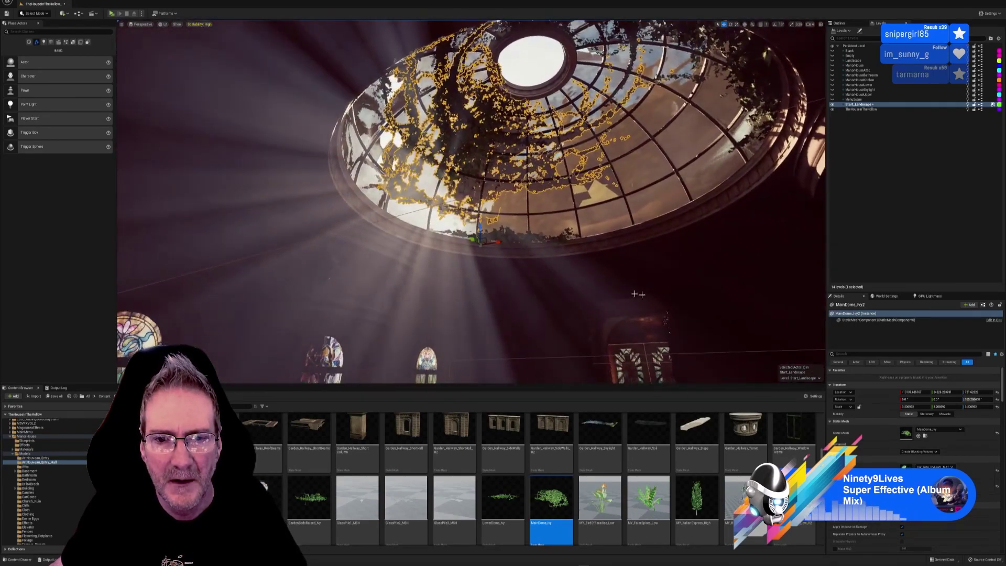
- Nudge the duplicated MainDome_Ivy vertically on the dome, undo the accidental displacement made while navigating, and clear the selection
mouse_move(479, 229)
mouse_down()
mouse_move(479, 220)
mouse_move(479, 229)
mouse_up()
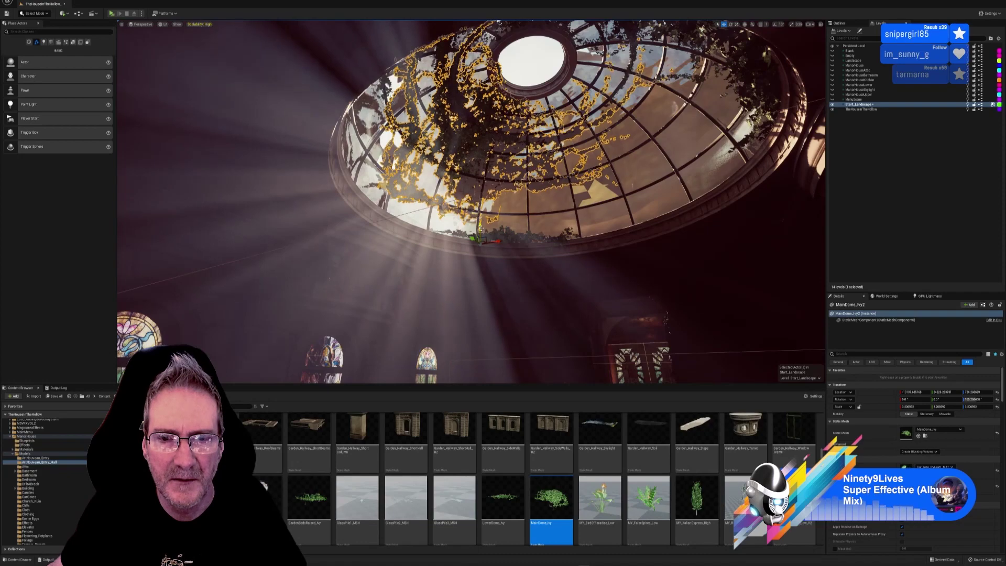
right_drag(480, 228, 291, 248)
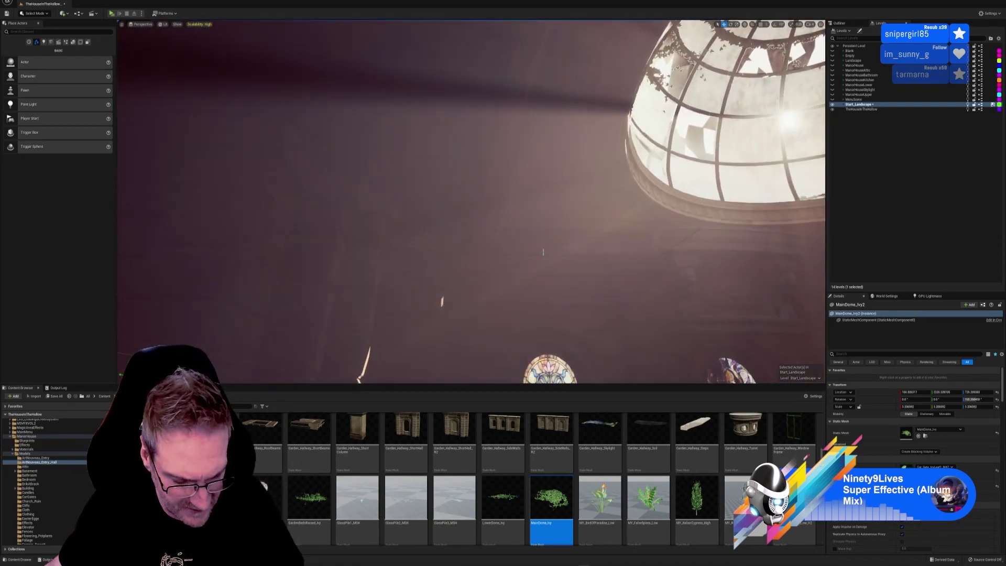
key(ctrl+z)
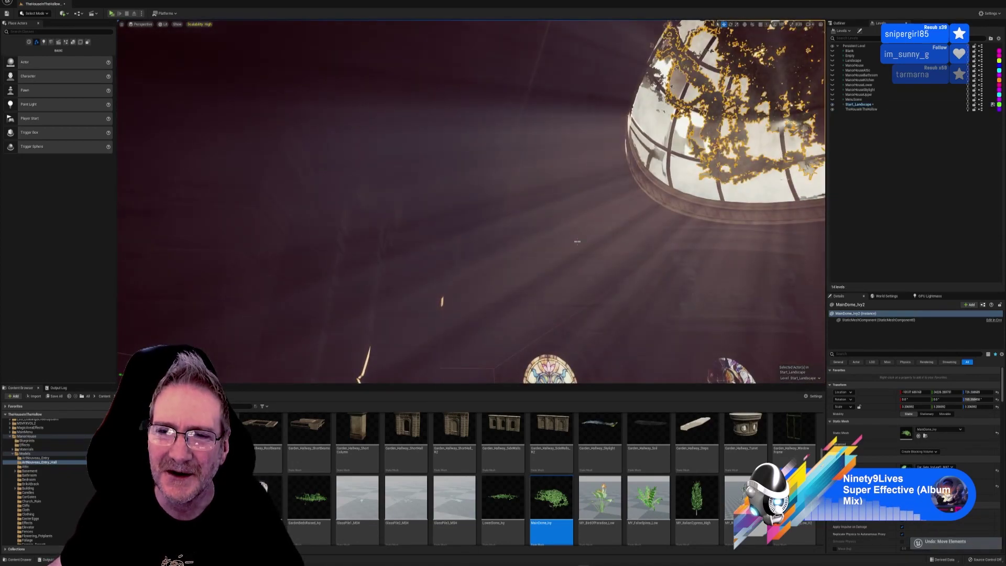
mouse_move(540, 217)
right_down()
mouse_move(565, 207)
mouse_move(584, 180)
mouse_move(555, 201)
mouse_move(597, 212)
mouse_move(554, 204)
right_up()
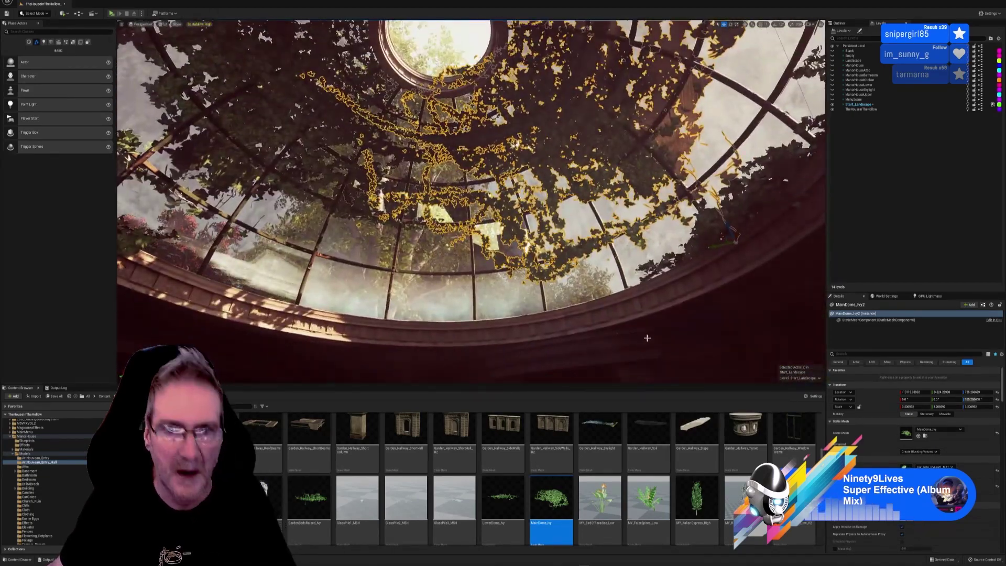
key(Escape)
- Examine the ivy coverage on the dome and the light falling through it from several viewpoints inside the courtyard
right_drag(647, 338, 647, 283)
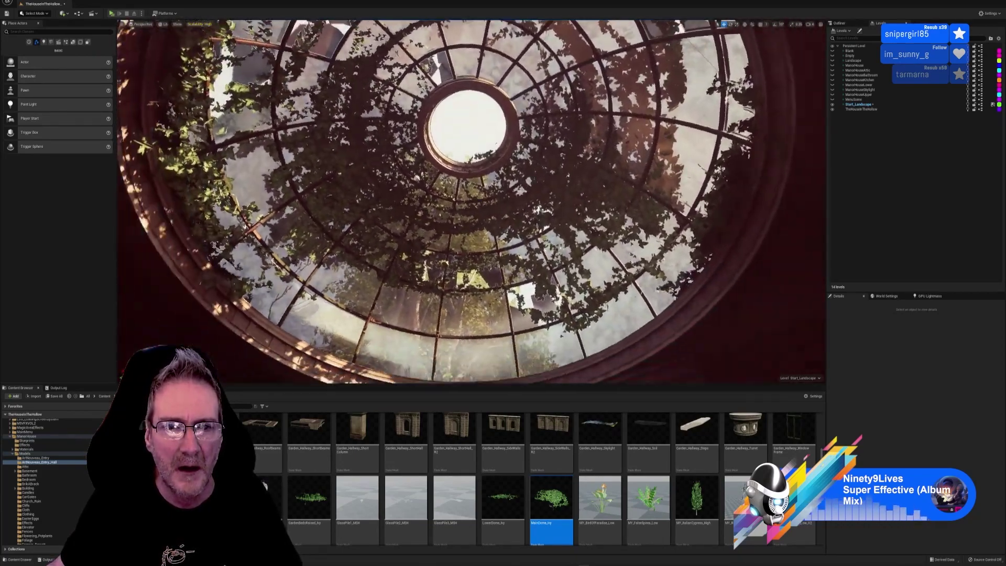
right_drag(472, 202, 607, 322)
right_drag(585, 381, 361, 356)
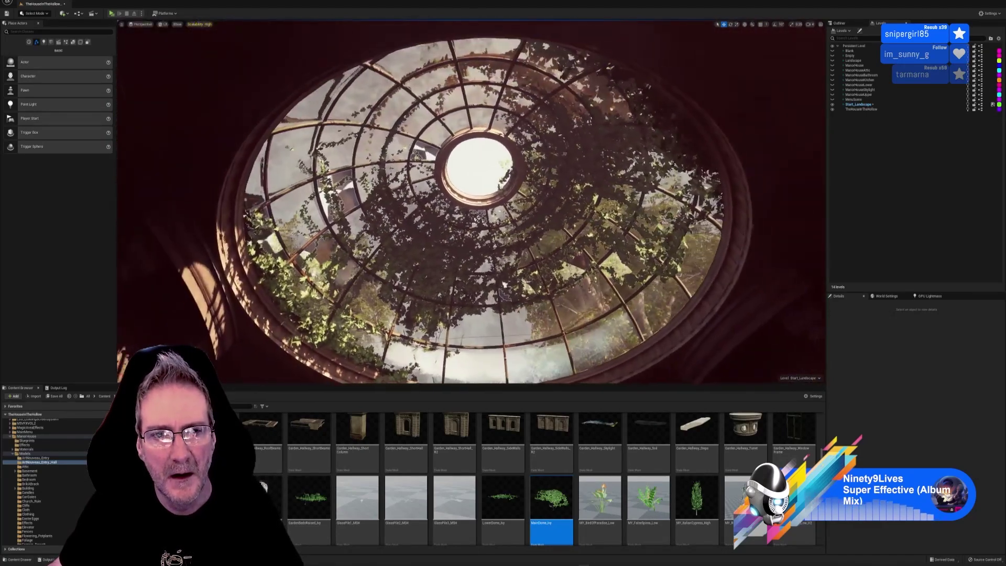
right_drag(468, 311, 618, 298)
key(s)
key(w)
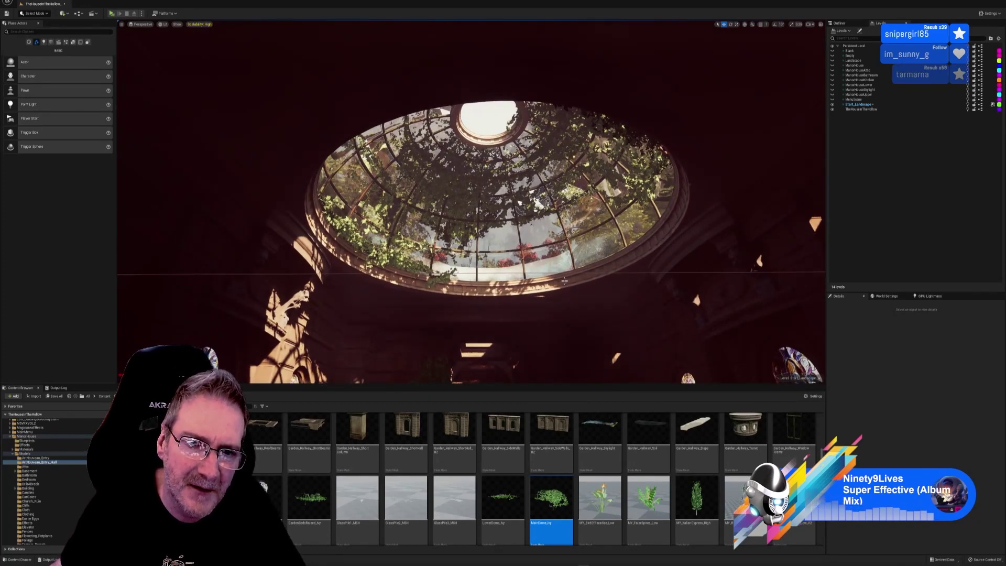
right_drag(565, 305, 569, 361)
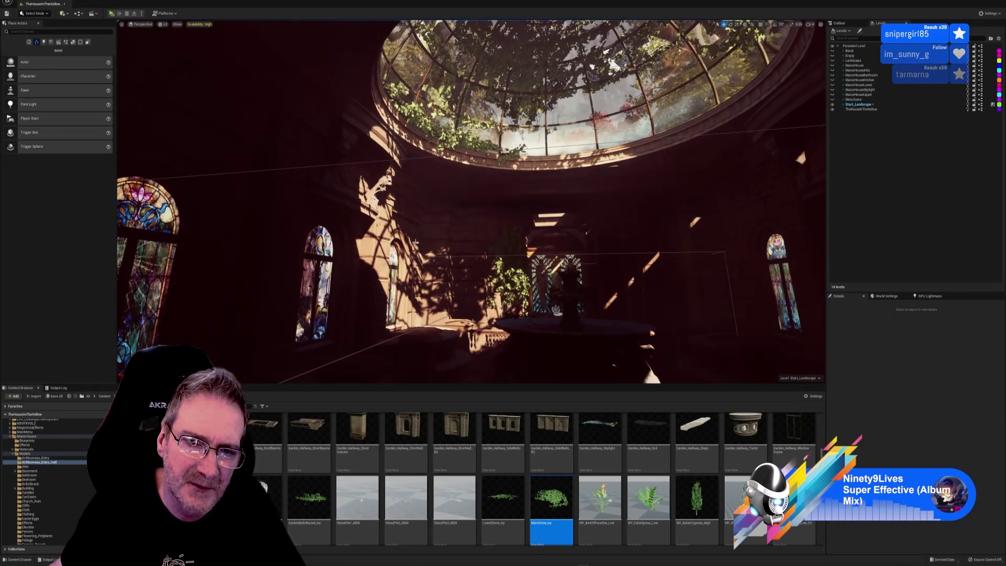
right_drag(568, 293, 377, 308)
key(w)
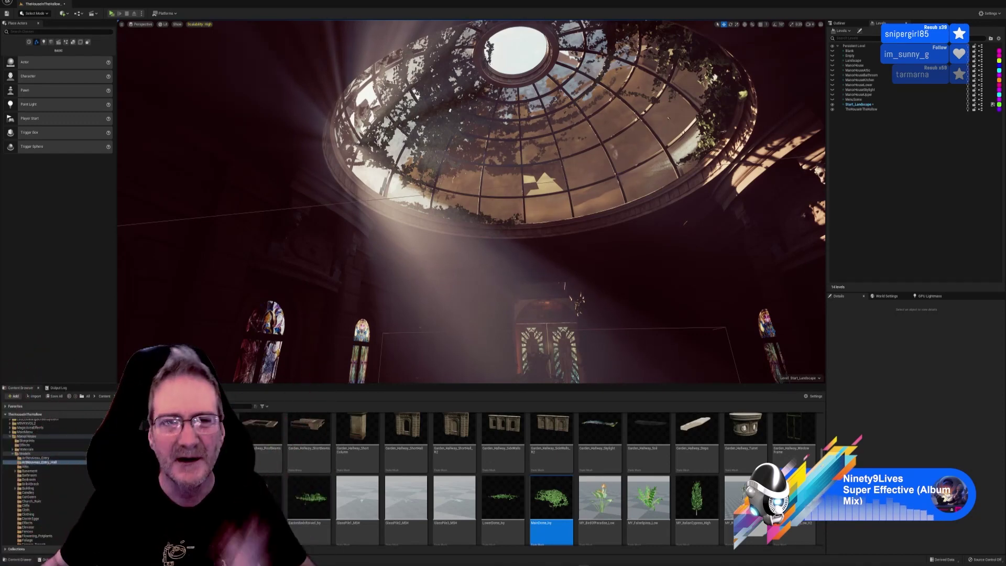
right_drag(363, 185, 382, 200)
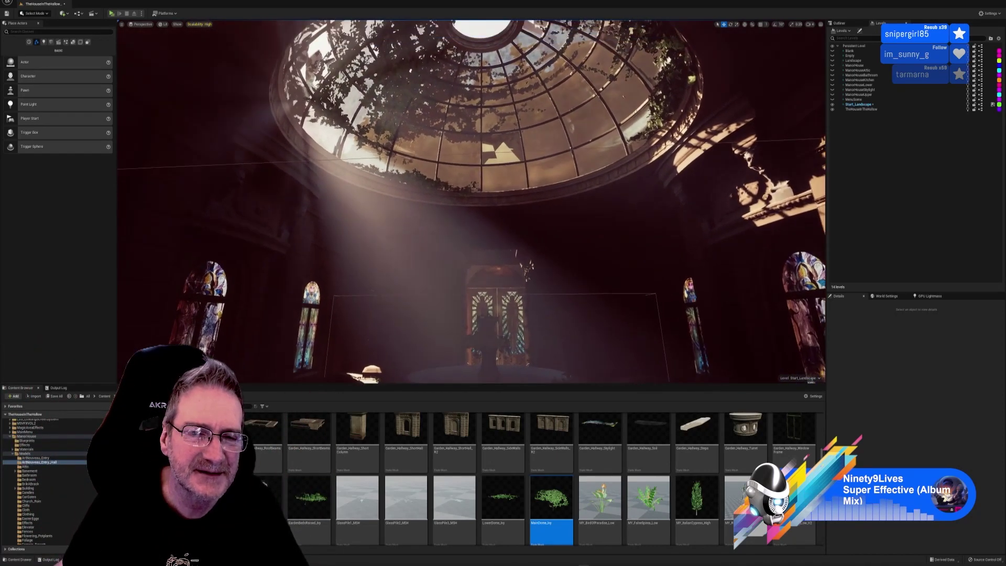
right_drag(489, 175, 499, 118)
right_drag(393, 285, 355, 120)
key(d)
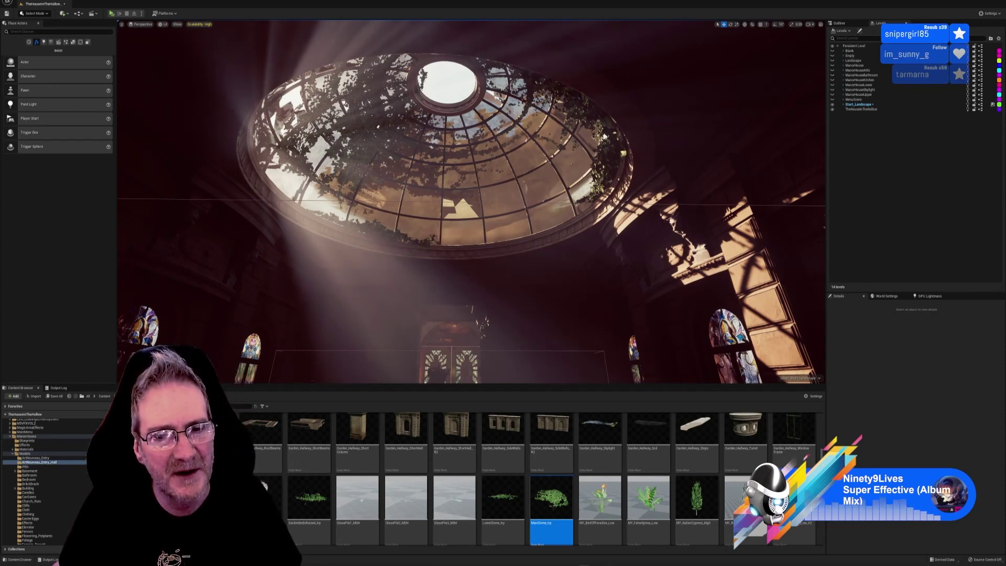
- Duplicate the LowerDome_Ivy on the dome's rim and move the copy horizontally along the rim beside the original
right_drag(334, 211, 264, 231)
click(458, 196)
right_click(460, 197)
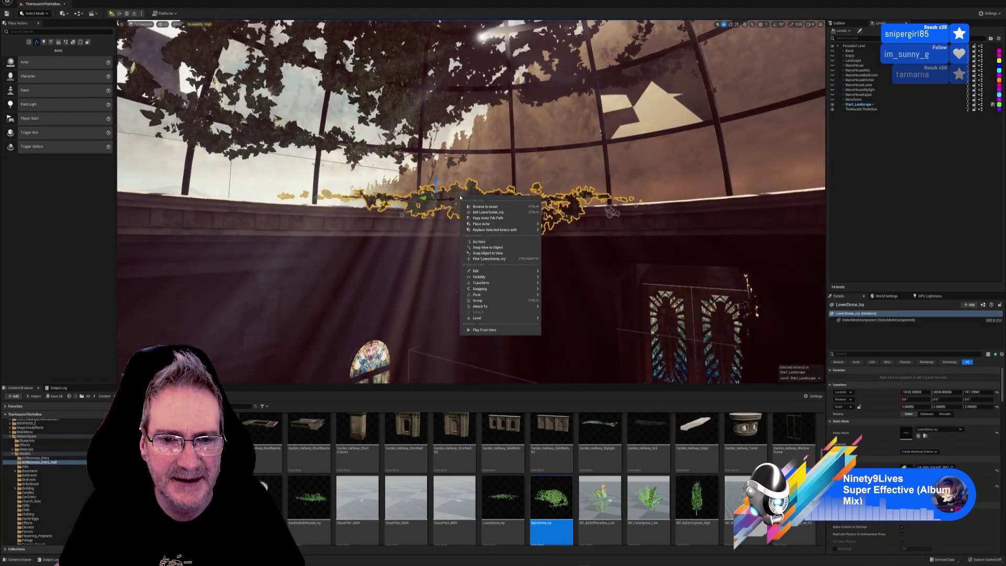
mouse_move(487, 272)
click(558, 297)
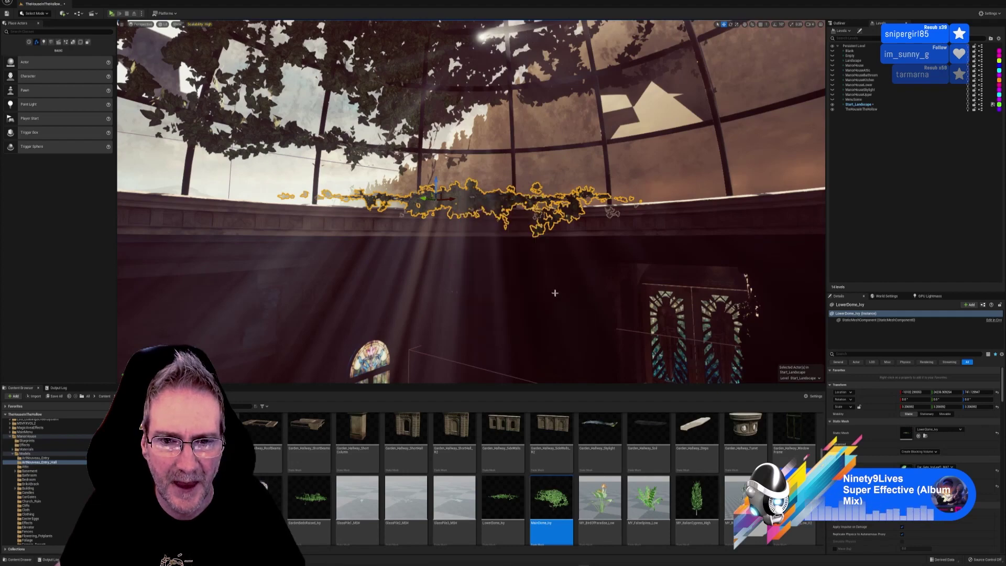
right_drag(558, 296, 550, 289)
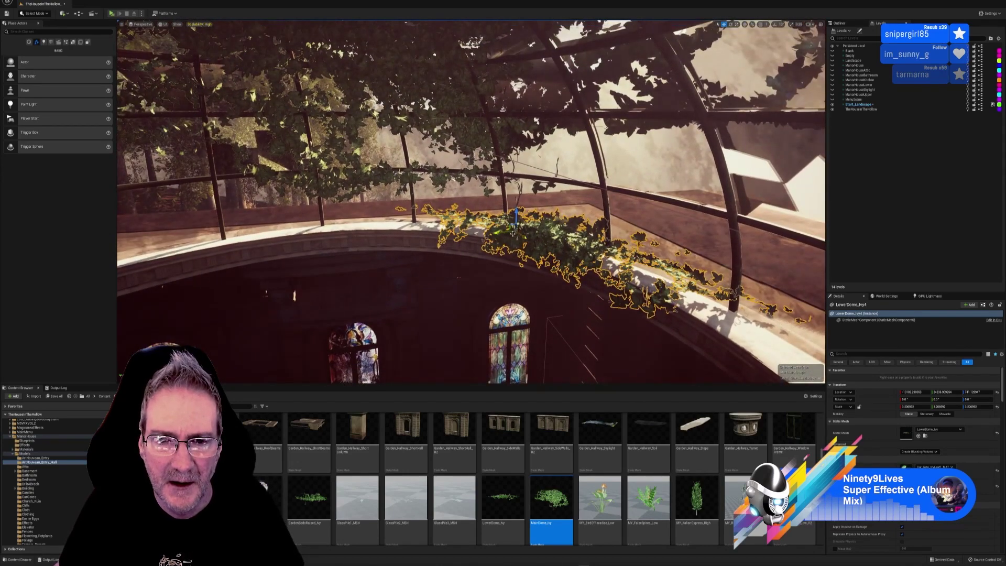
drag(512, 233, 378, 223)
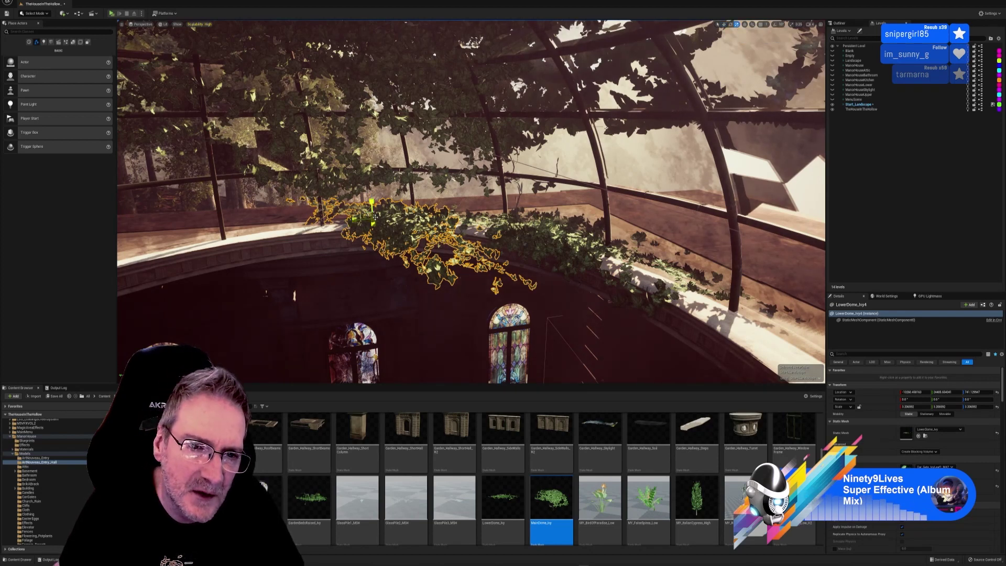
- Scale up the duplicated rim ivy, rotate it about its vertical axis to follow the rim, and nudge it into place
drag(371, 219, 546, 162)
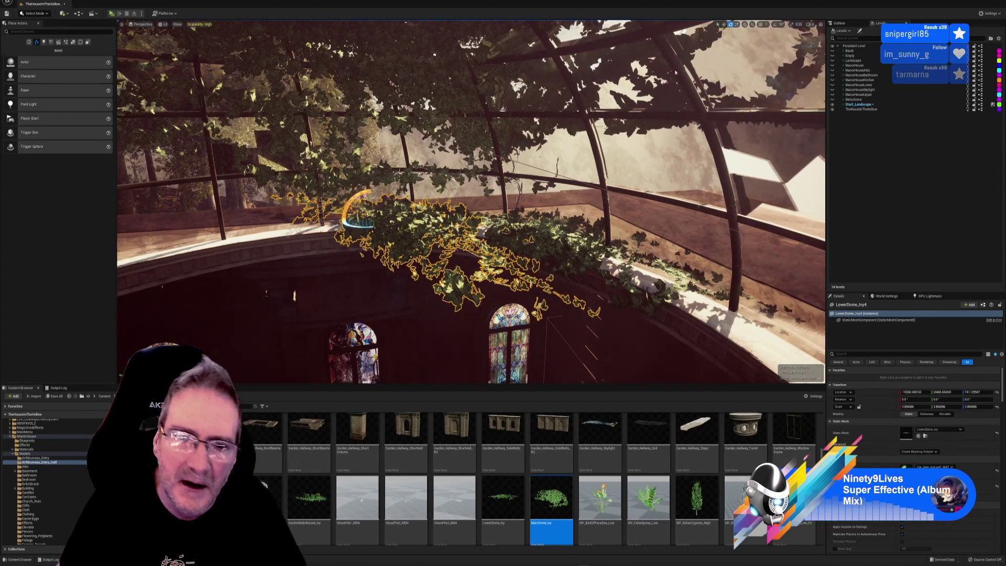
drag(359, 229, 395, 226)
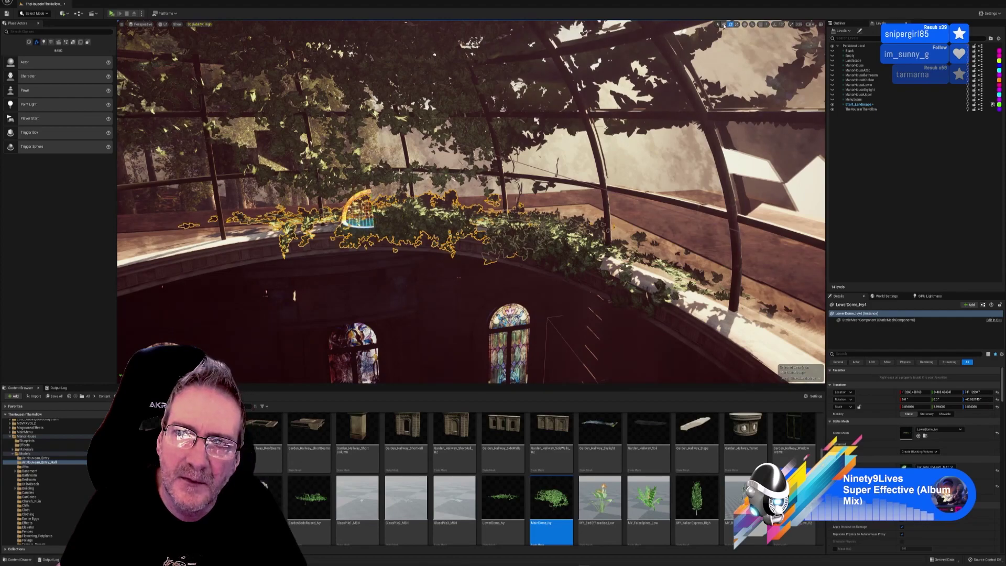
right_drag(459, 278, 479, 288)
right_drag(414, 239, 406, 128)
drag(392, 146, 387, 144)
right_drag(388, 145, 464, 123)
- Duplicate the enlarged rim ivy again, raise the new copy slightly, and move it along the rim
right_click(450, 211)
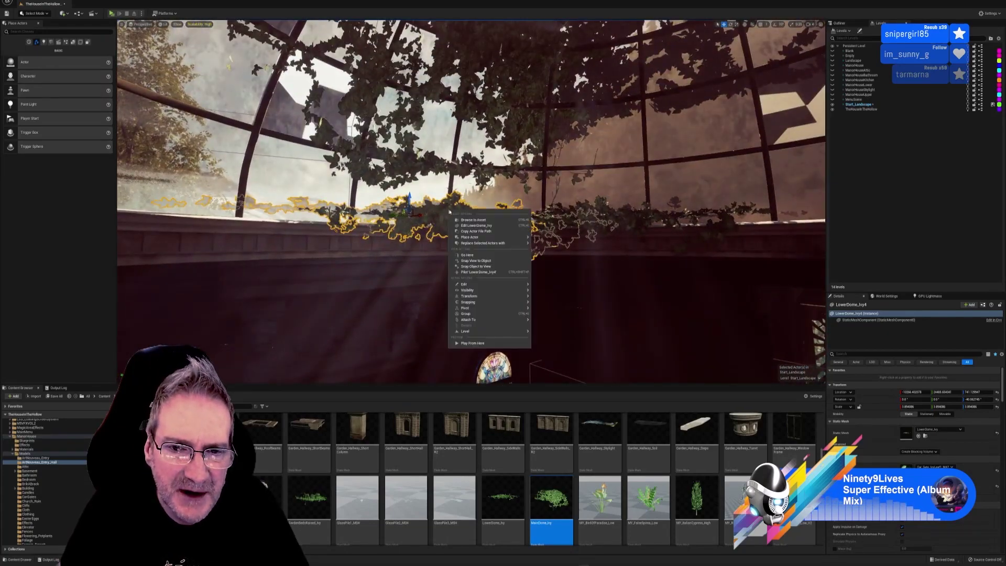
mouse_move(482, 286)
click(550, 309)
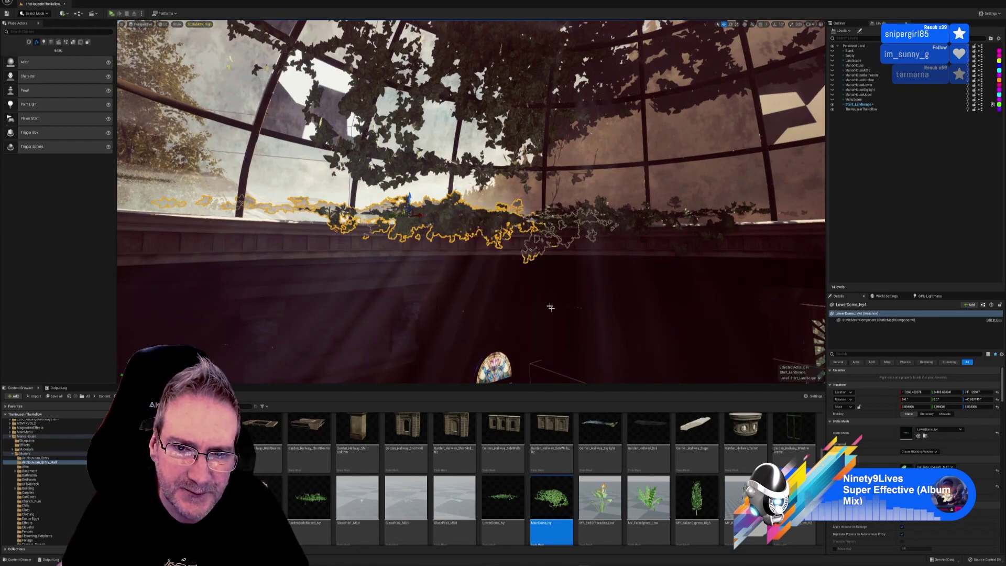
mouse_move(555, 308)
right_down()
mouse_move(555, 319)
mouse_move(560, 298)
right_up()
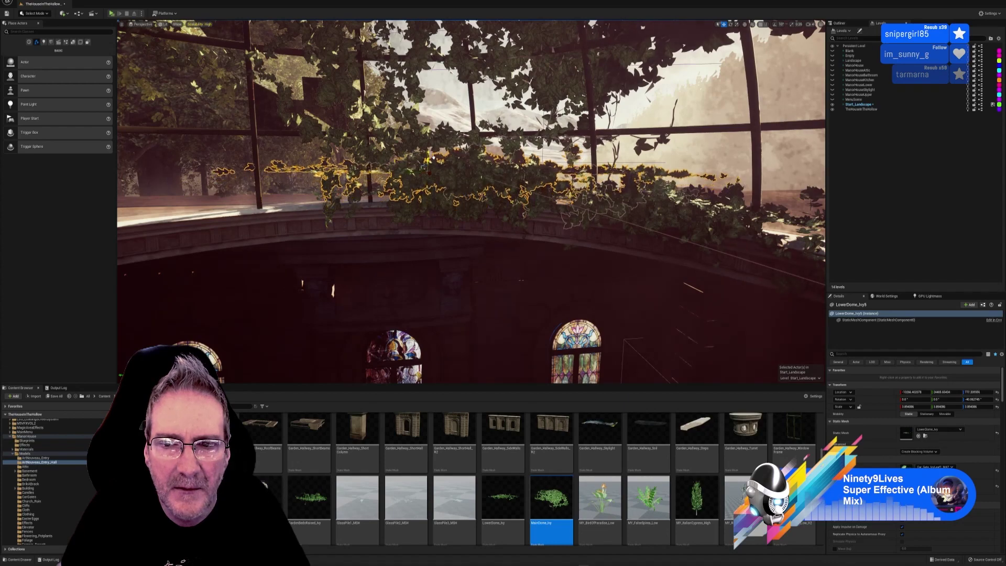
right_drag(320, 157, 385, 204)
drag(302, 148, 387, 152)
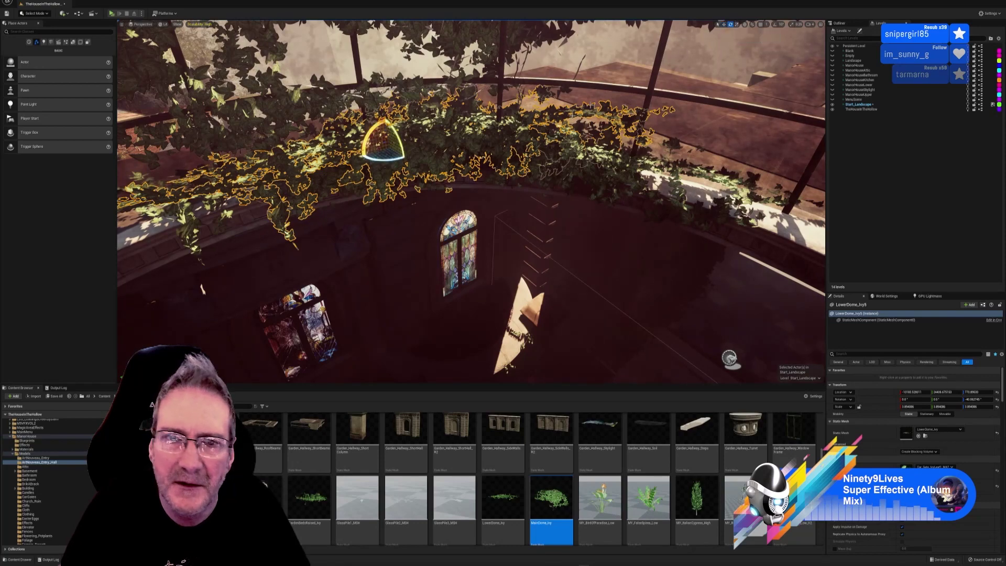
- Rotate the newest rim ivy about its vertical axis, fine-tune its position over the ledge, and clear the selection
drag(402, 158, 395, 161)
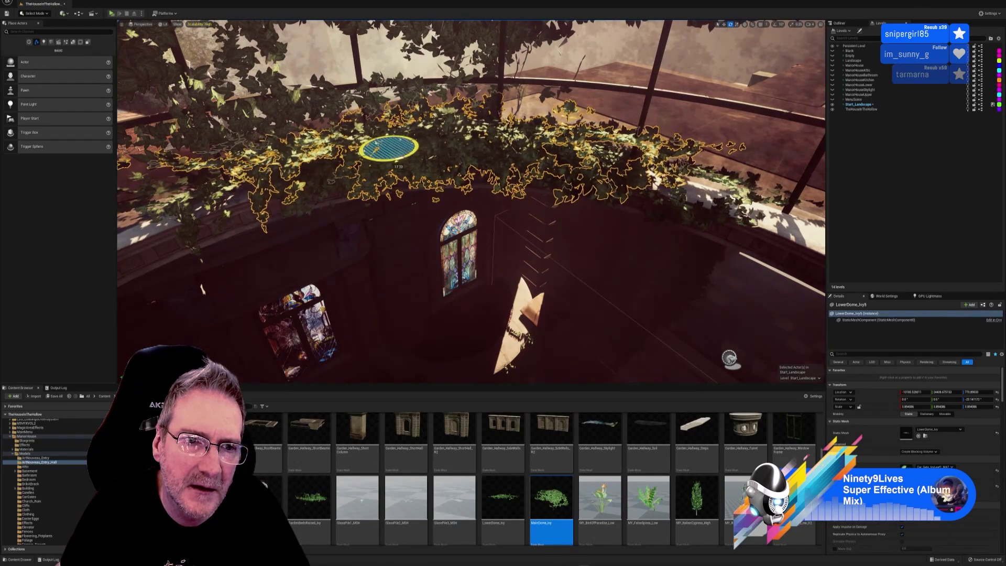
right_drag(395, 161, 375, 146)
right_drag(471, 197, 588, 88)
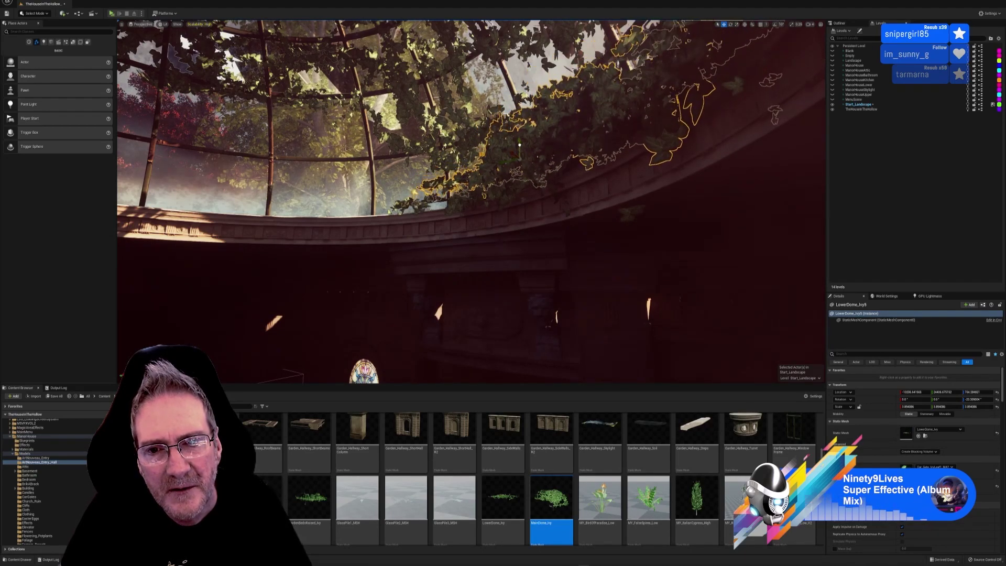
mouse_move(527, 179)
right_down()
mouse_move(613, 175)
mouse_move(527, 179)
right_up()
key(Escape)
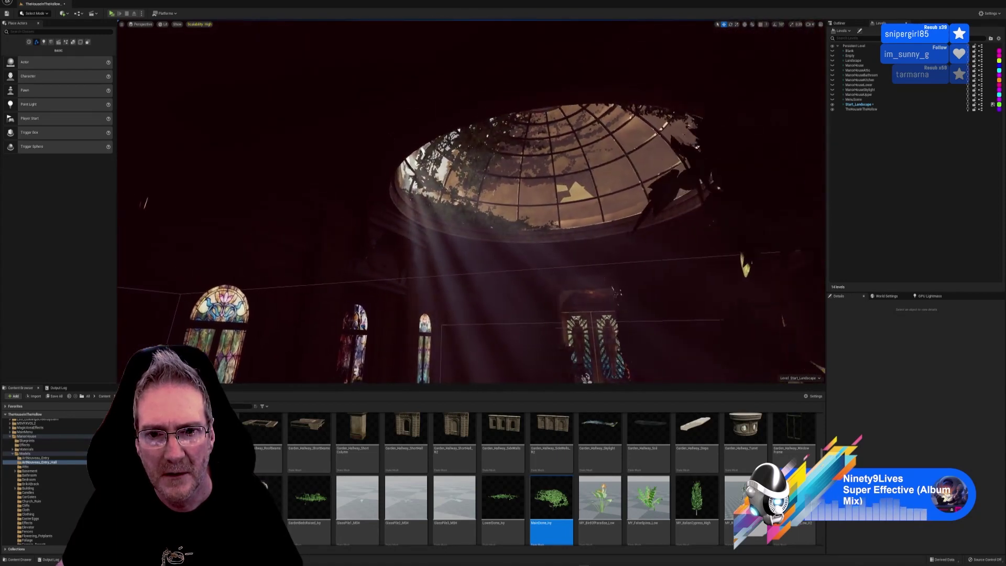
- Examine the dome and rim ivy from around the courtyard, briefly selecting the duplicated MainDome_Ivy to check its spread
right_drag(527, 179, 527, 179)
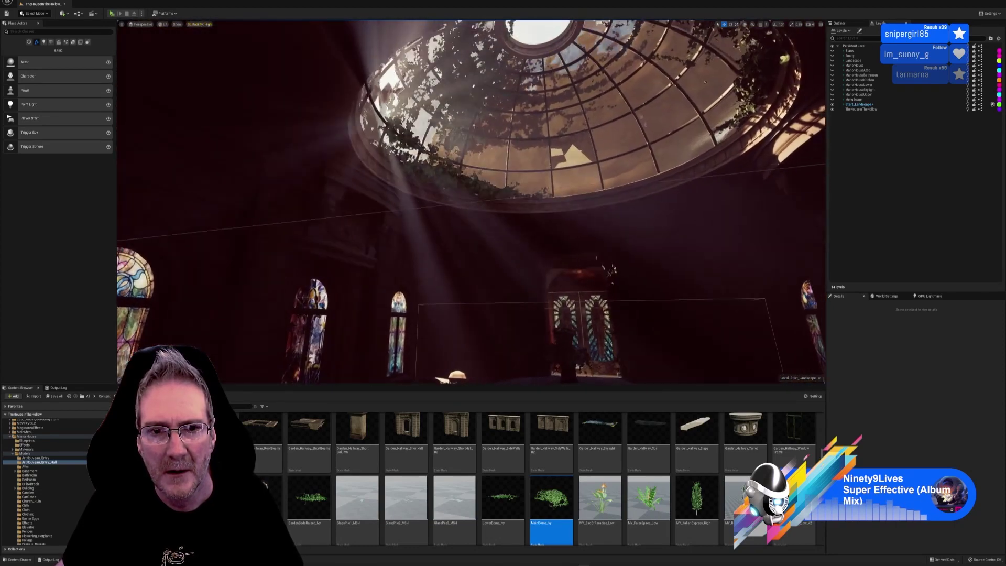
right_drag(527, 178, 527, 178)
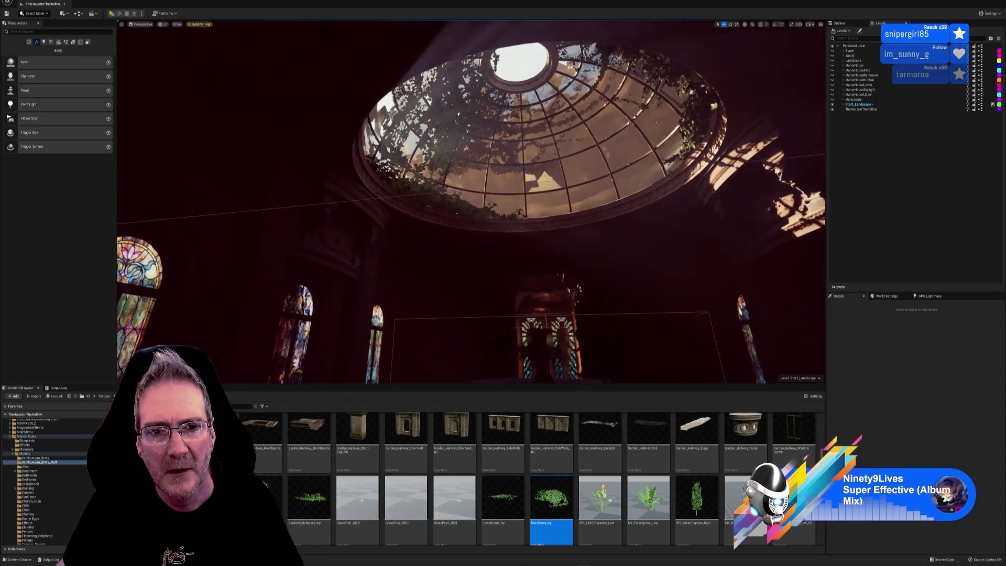
right_drag(527, 178, 527, 179)
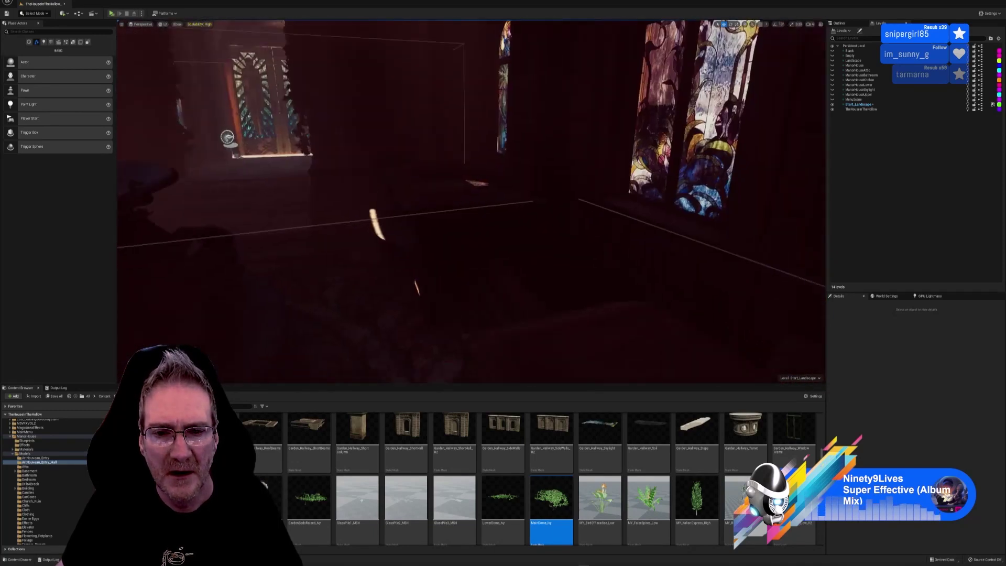
right_drag(527, 179, 527, 179)
key(w)
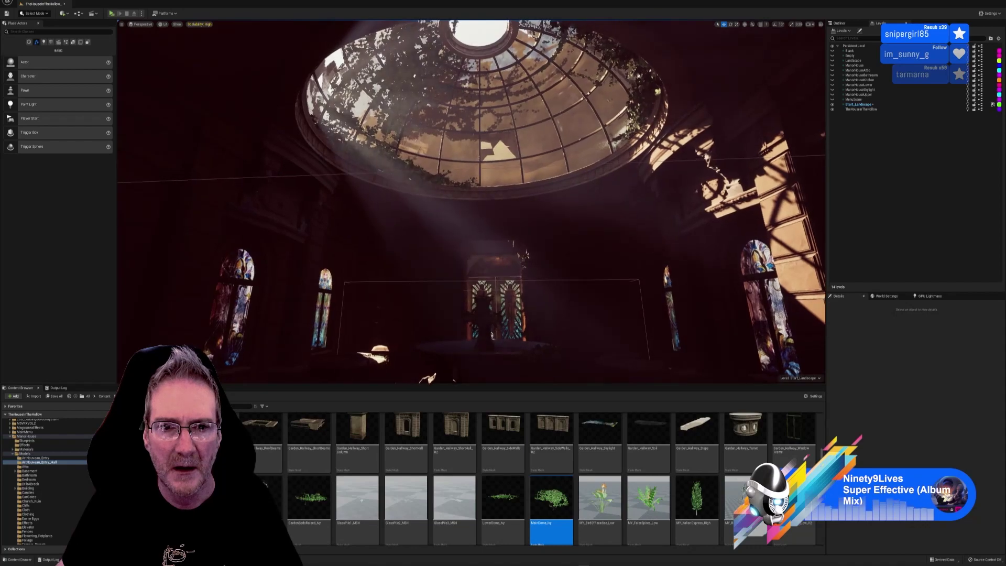
right_drag(527, 179, 527, 179)
right_drag(466, 220, 466, 220)
right_drag(533, 232, 532, 232)
right_drag(510, 160, 510, 160)
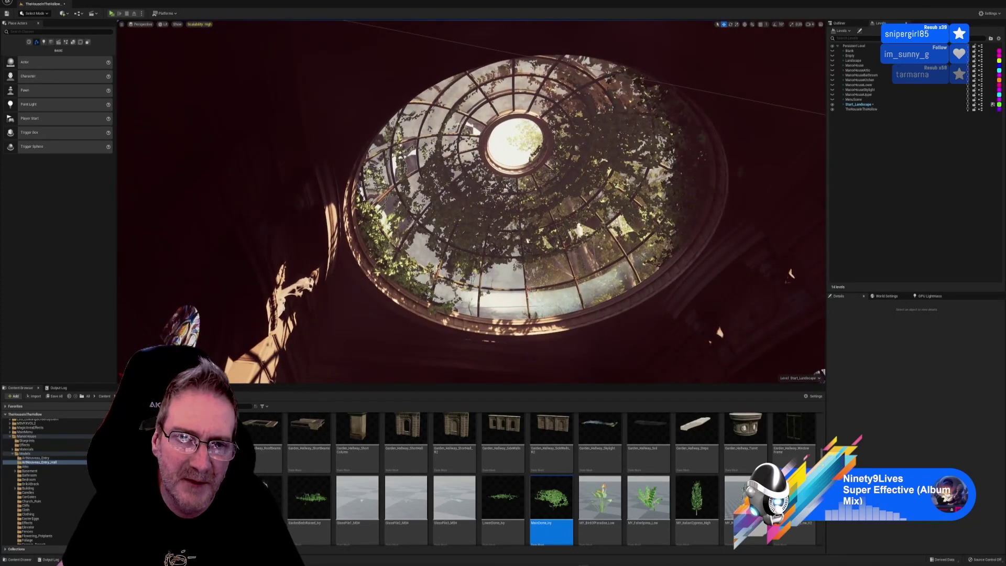
click(461, 197)
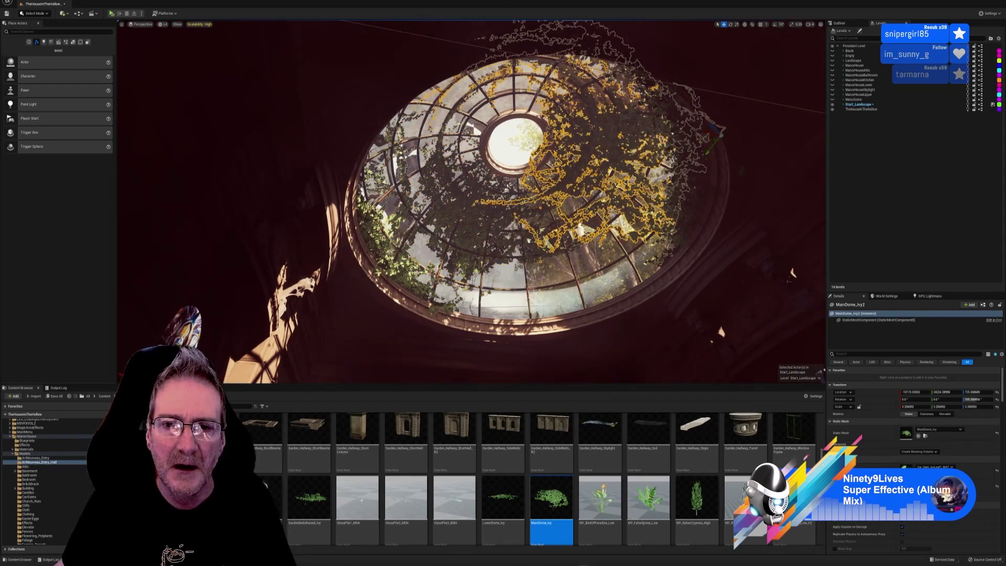
right_drag(471, 202, 519, 225)
key(Escape)
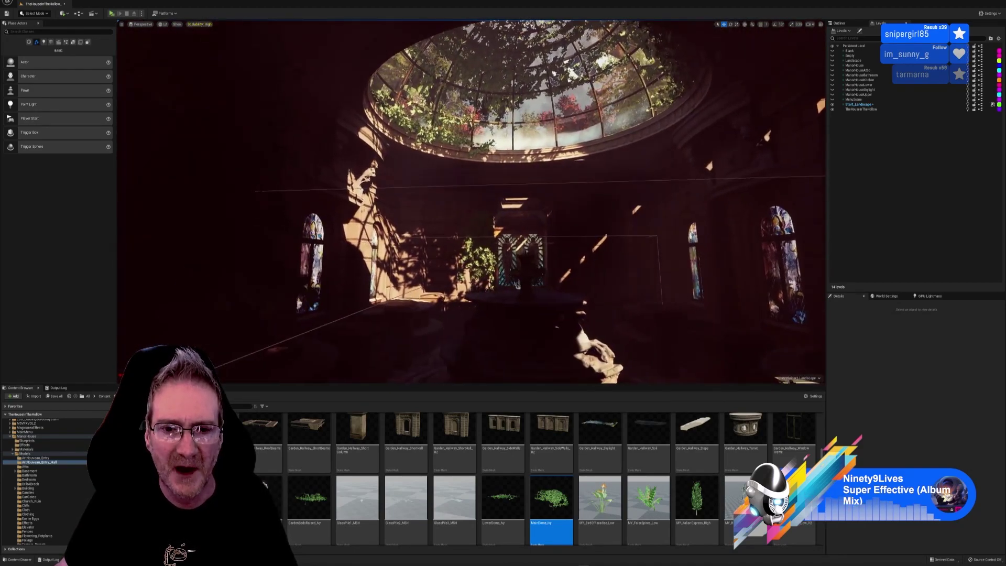
- Switch the viewport to Unlit shading while facing the courtyard's entrance steps
right_drag(600, 314, 600, 315)
right_drag(462, 281, 462, 281)
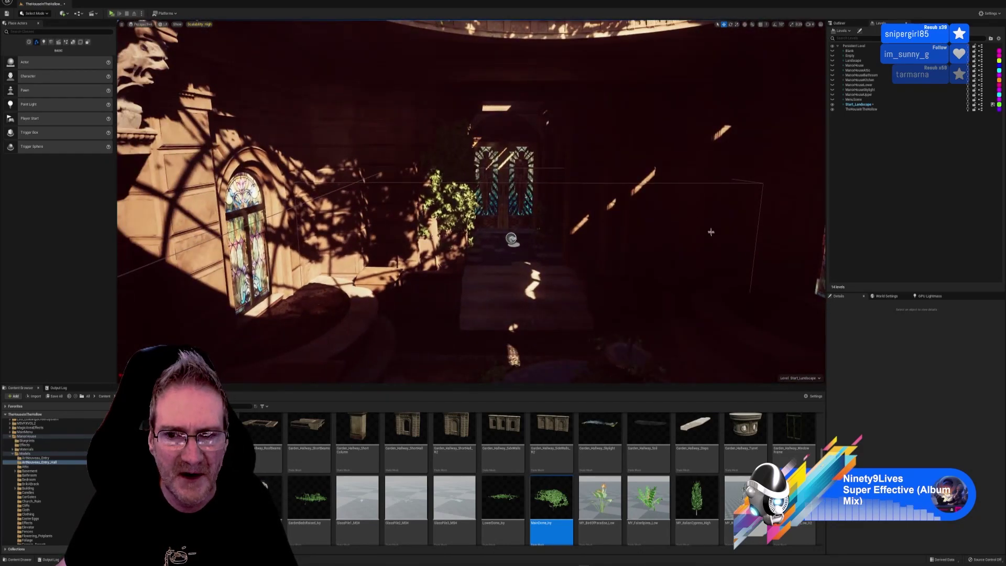
click(163, 24)
click(168, 46)
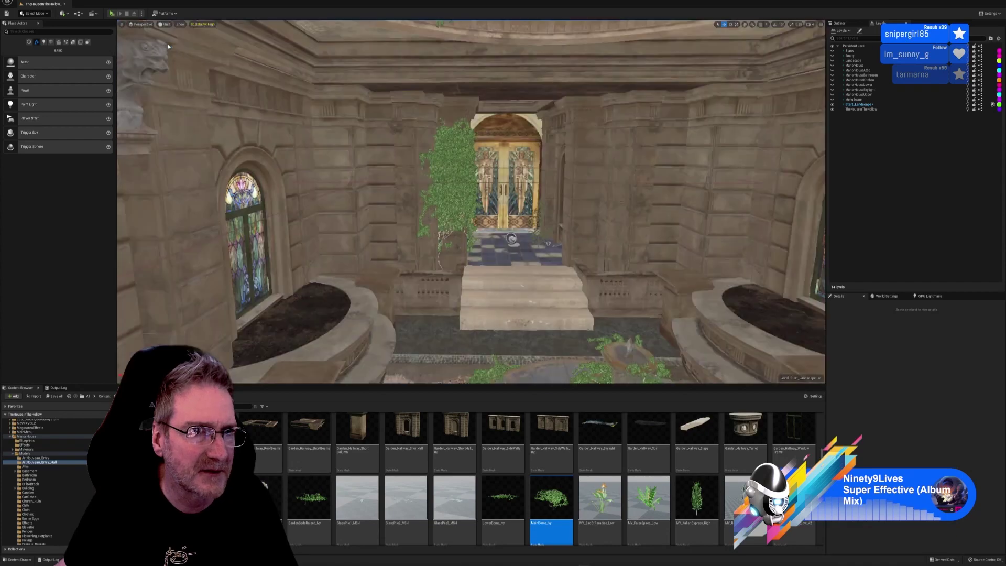
- Duplicate the GardenBedsRaised_Ivy on the raised bed near the entrance steps and move the copy across the courtyard
right_drag(396, 217, 397, 217)
right_drag(496, 255, 495, 254)
right_drag(477, 205, 476, 205)
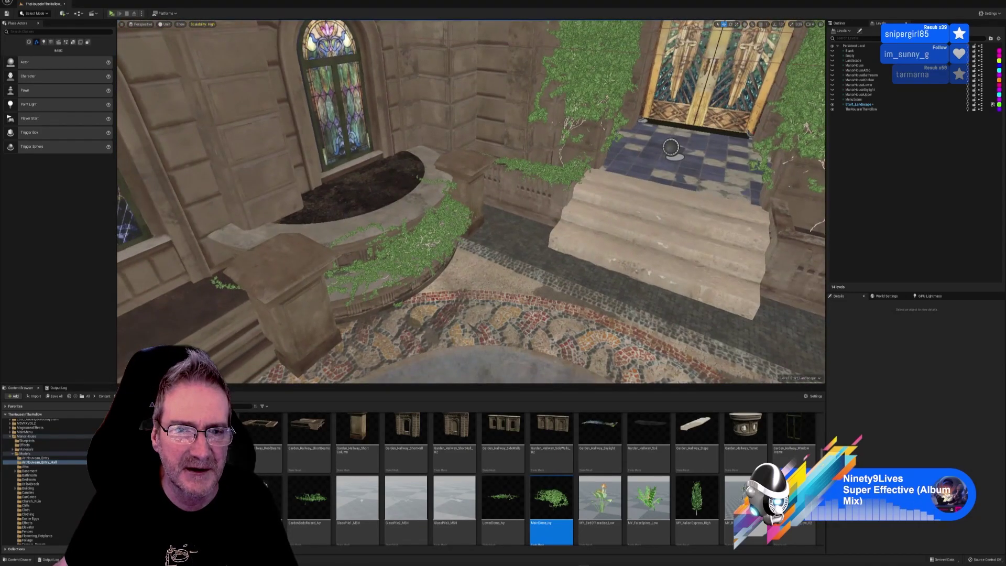
click(438, 223)
right_click(436, 224)
mouse_move(485, 299)
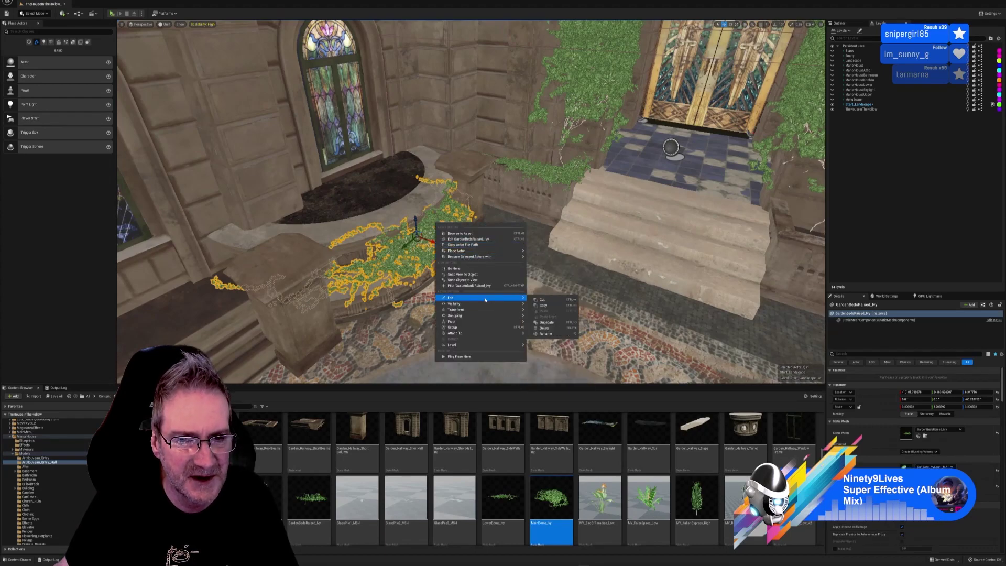
click(546, 321)
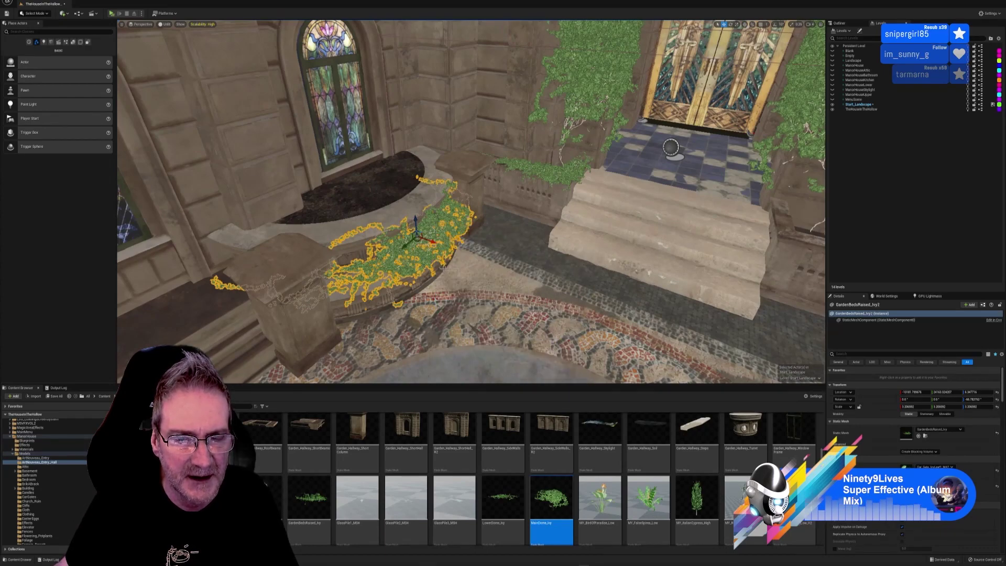
right_drag(569, 344, 568, 343)
drag(344, 221, 721, 262)
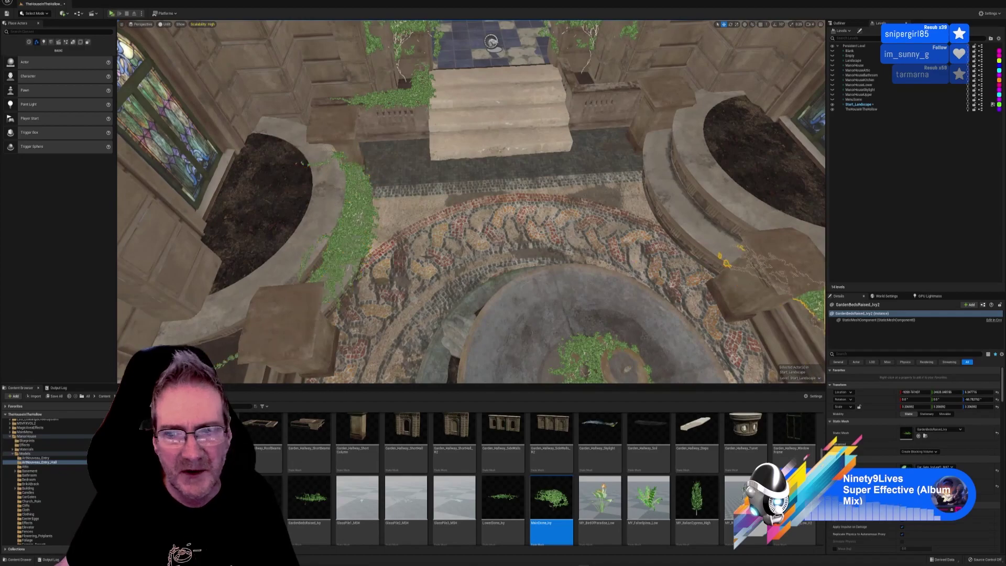
right_drag(505, 301, 516, 303)
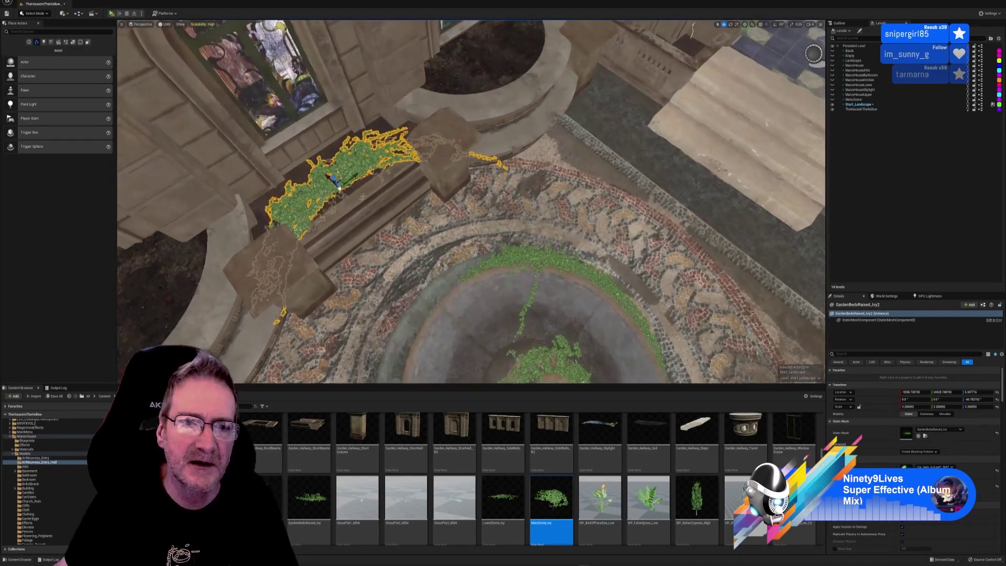
- Rotate the copied garden bed ivy about its vertical axis and place it along the rim of another raised bed
right_drag(357, 194, 230, 142)
mouse_move(411, 243)
right_down()
mouse_move(335, 244)
mouse_move(412, 243)
right_up()
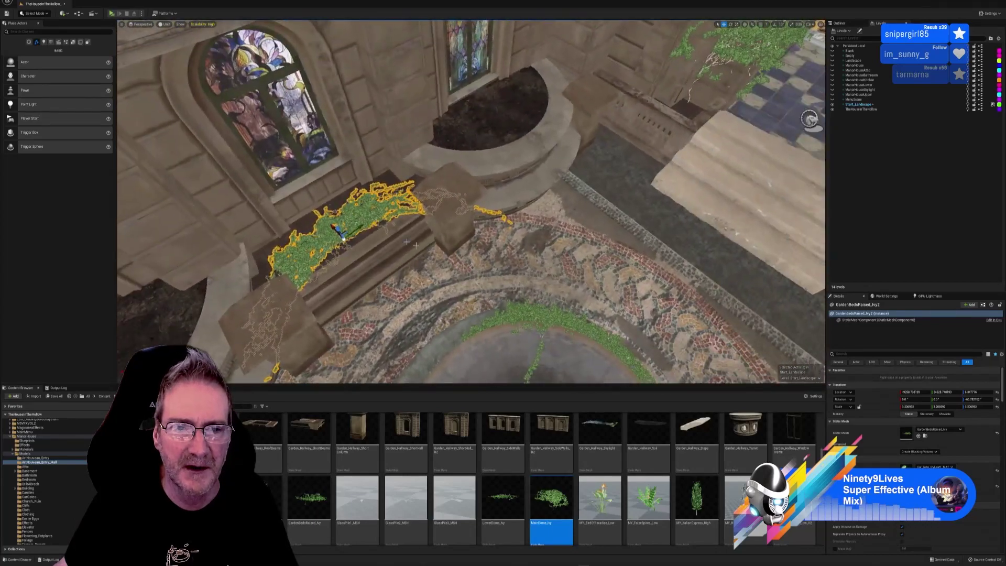
key(e)
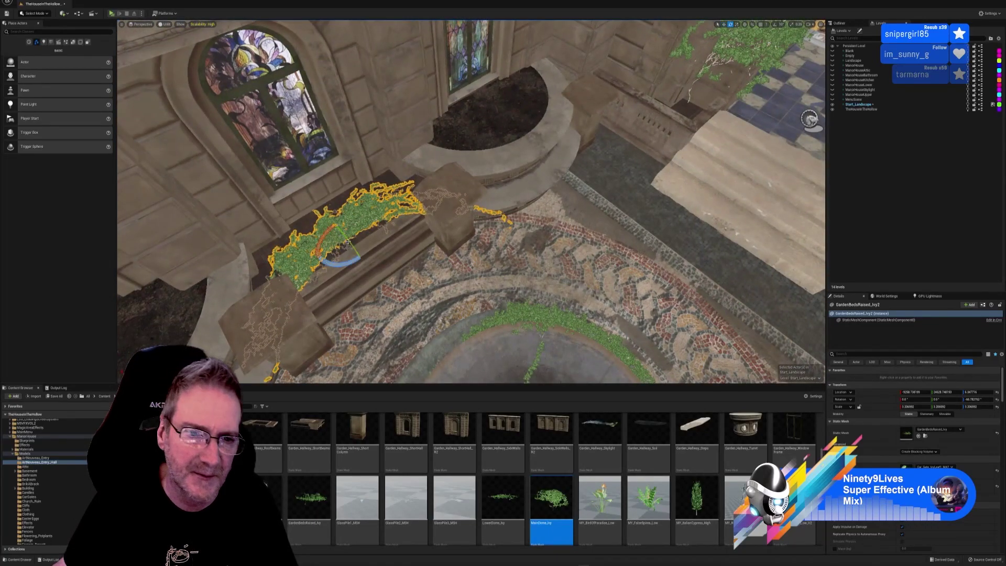
drag(335, 265, 360, 264)
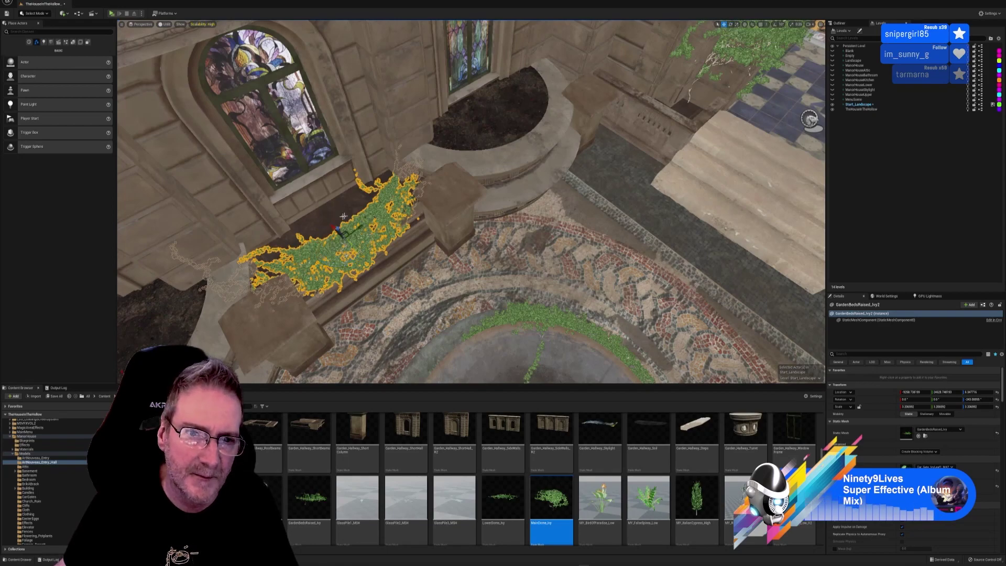
mouse_move(433, 284)
right_down()
mouse_move(367, 286)
mouse_move(434, 284)
right_up()
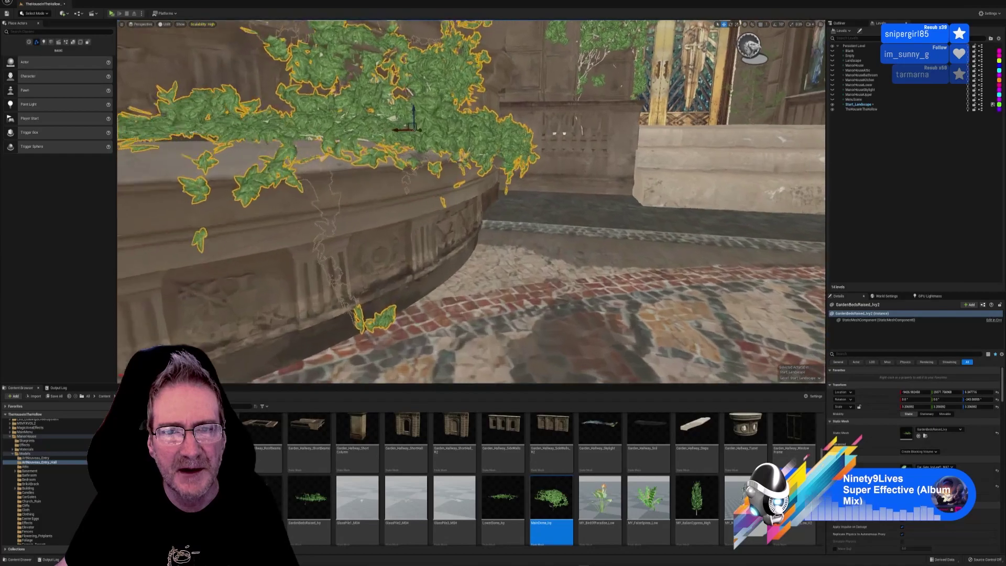
right_drag(434, 284, 296, 230)
right_drag(319, 271, 246, 269)
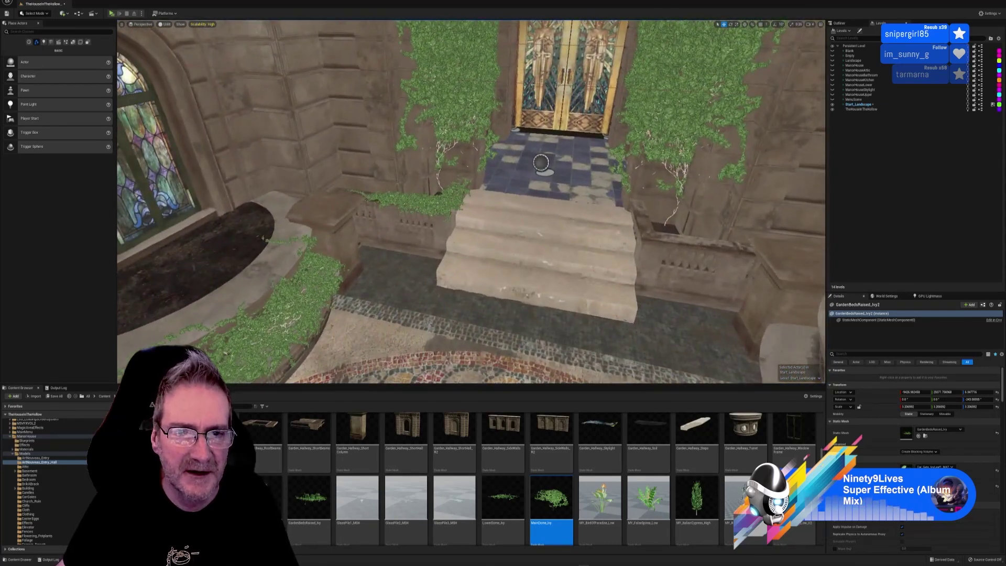
- Duplicate the corner ivy on the ledge beside the entrance steps and move the copy to the opposite side of the steps
click(452, 210)
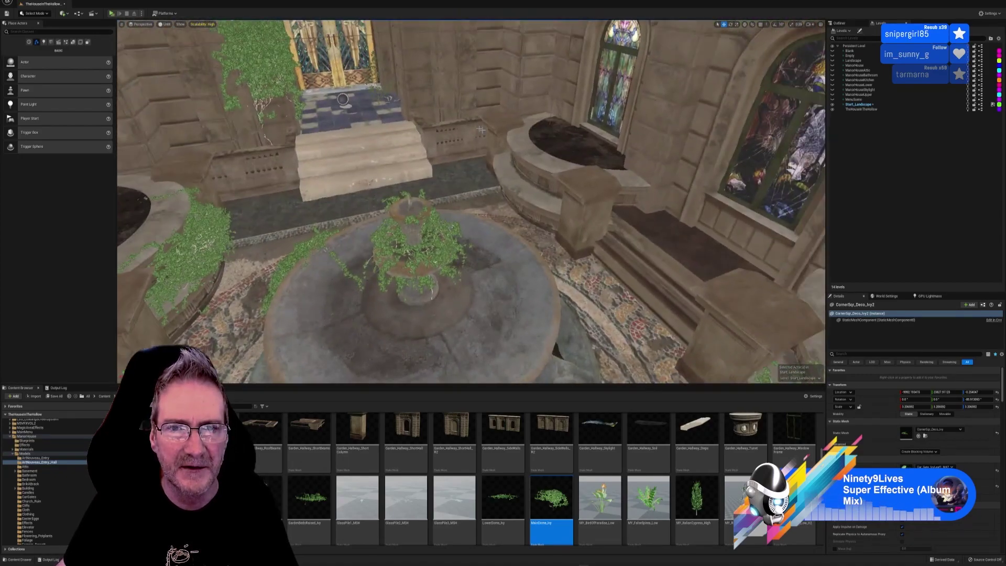
right_drag(481, 129, 653, 189)
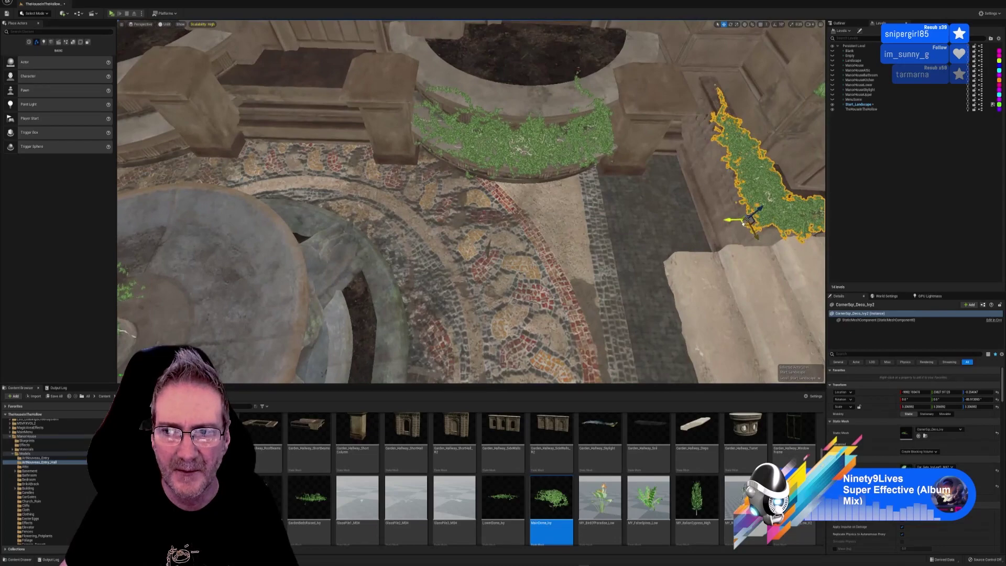
drag(743, 224, 160, 131)
right_drag(159, 131, 120, 138)
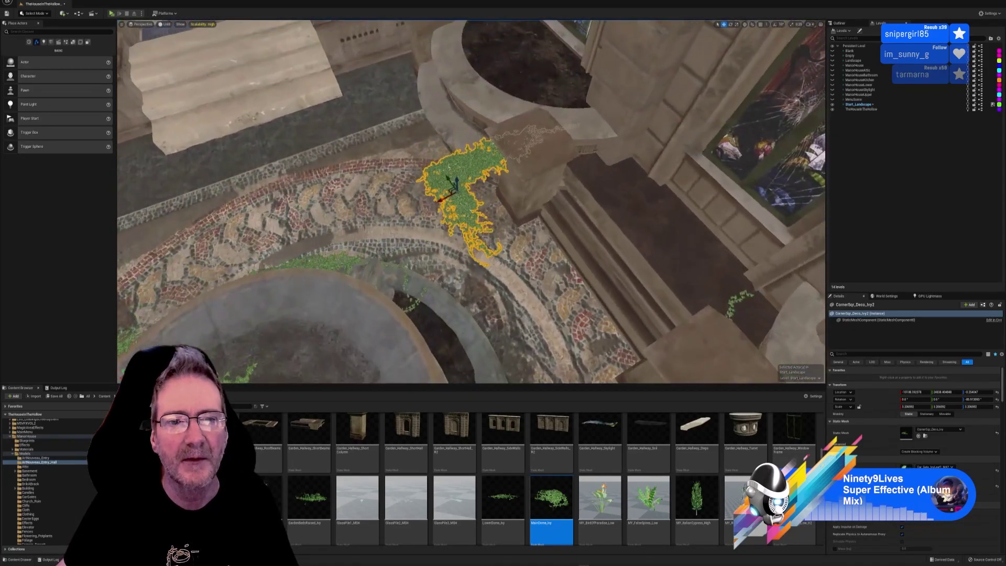
drag(446, 188, 346, 84)
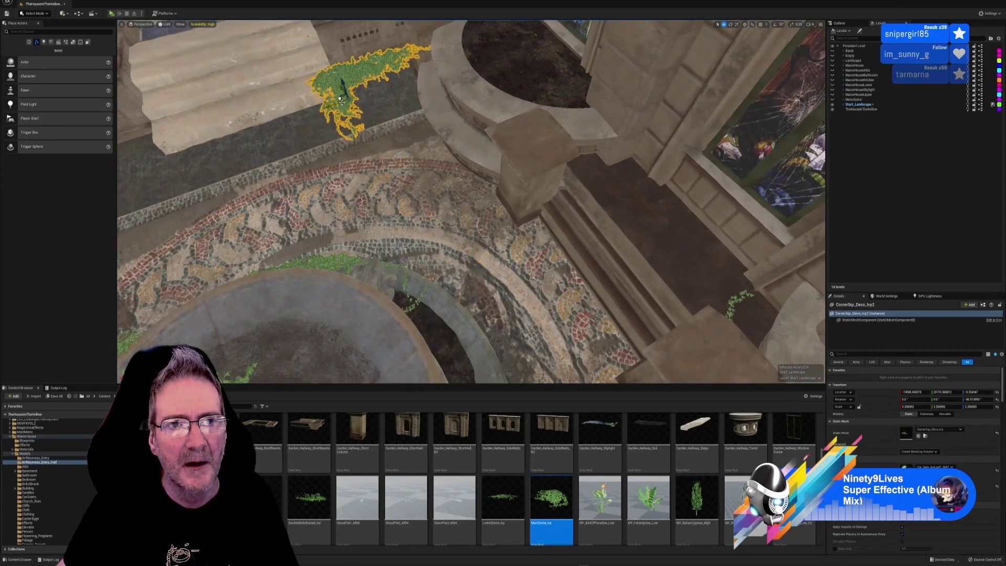
right_drag(346, 84, 299, 37)
right_drag(388, 120, 471, 215)
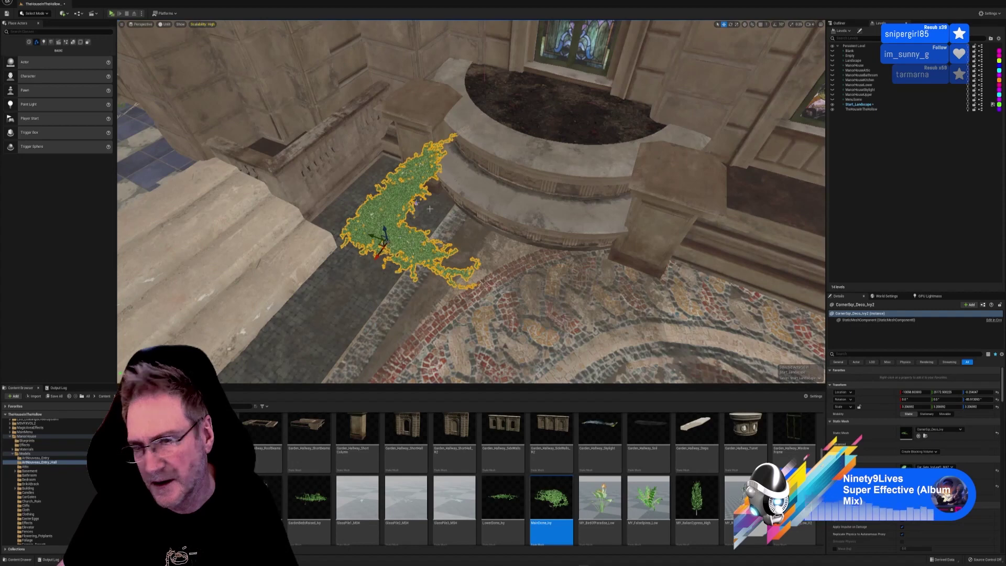
- Mirror the copied corner ivy along X and move it onto the corner ledge beside the steps
right_click(388, 205)
mouse_move(414, 290)
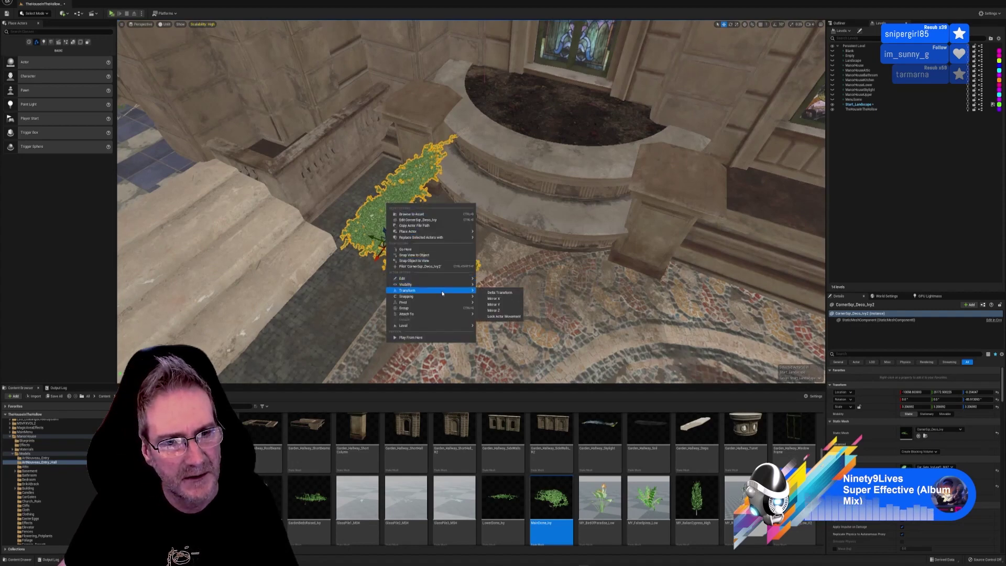
click(494, 298)
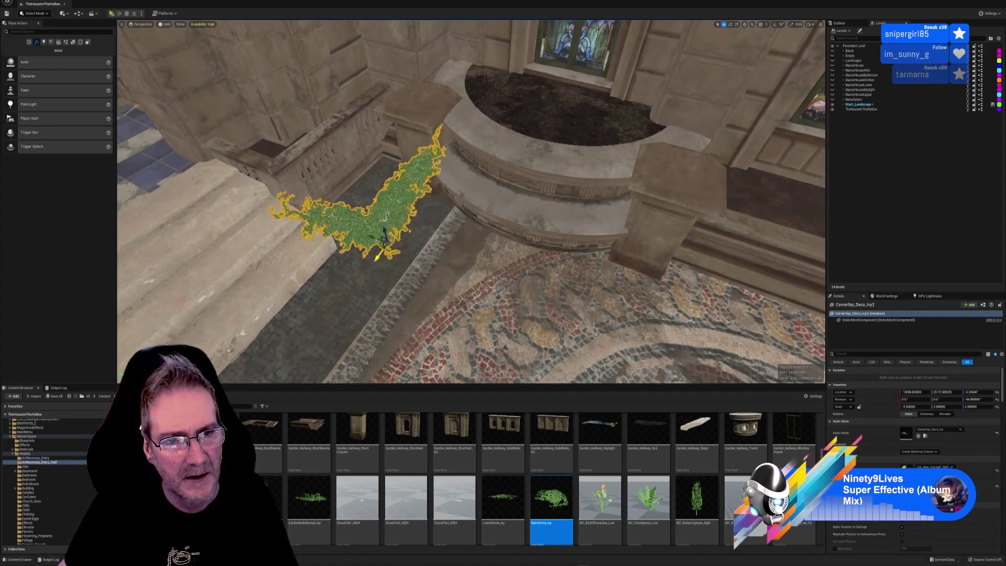
drag(373, 238, 262, 198)
right_drag(263, 197, 215, 178)
- Rotate the mirrored corner ivy to line up with the ledge, fine-tune its position, and clear the selection
click(731, 24)
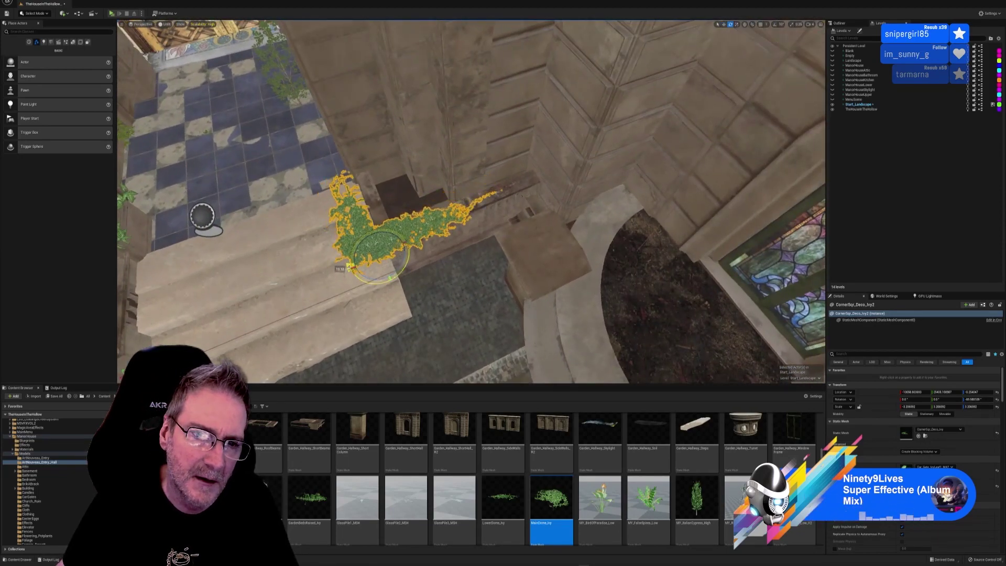
click(723, 24)
right_drag(476, 227, 516, 207)
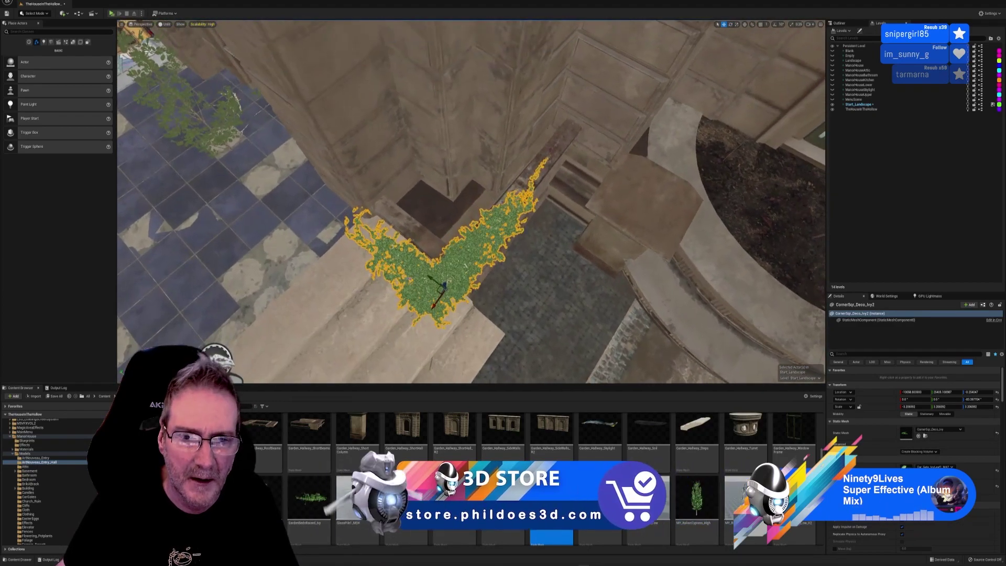
drag(436, 282, 448, 262)
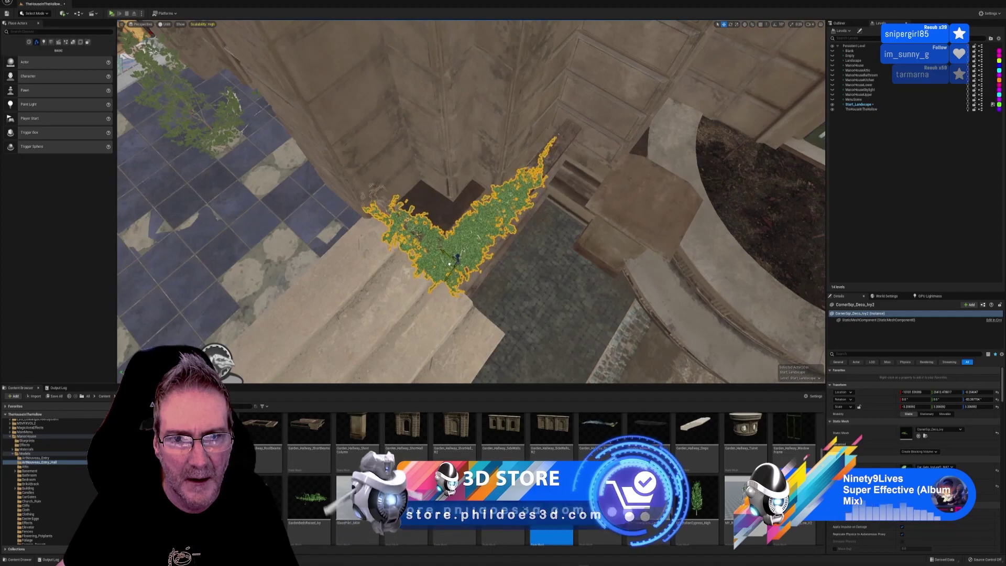
right_drag(449, 262, 597, 199)
key(Escape)
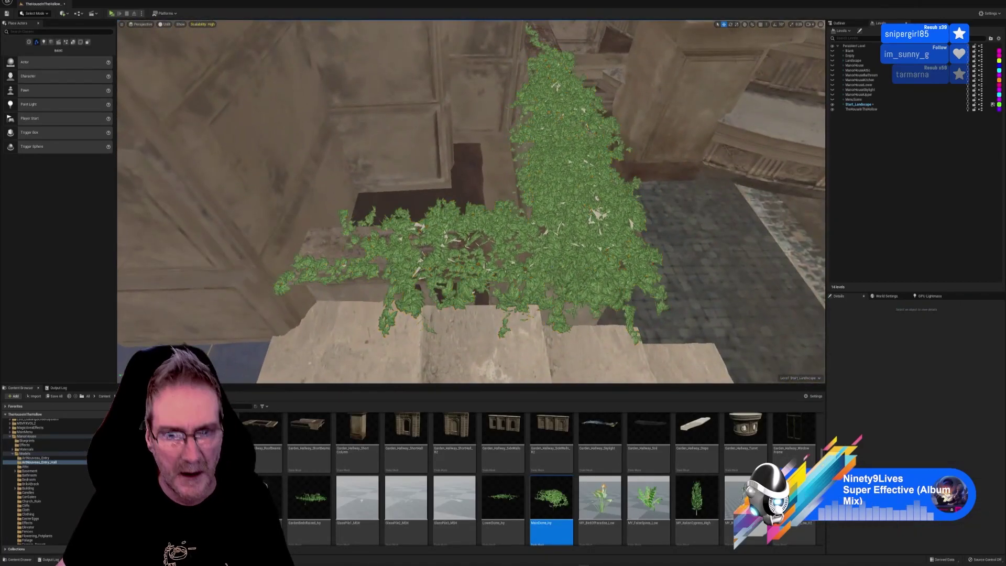
- Duplicate the ground ivy beneath the blue car and move the copy into the courtyard beside the fountain
right_drag(497, 301, 496, 183)
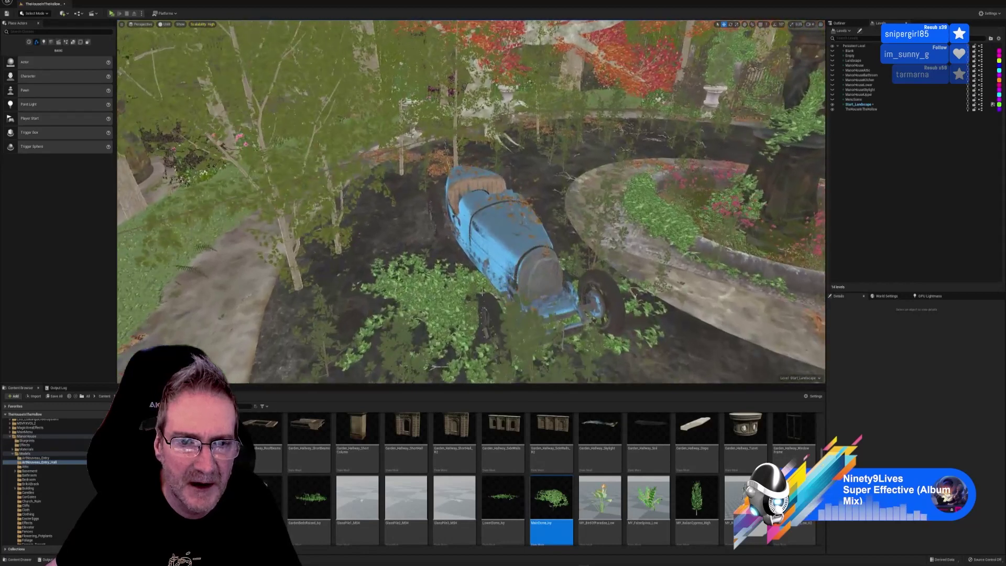
click(446, 286)
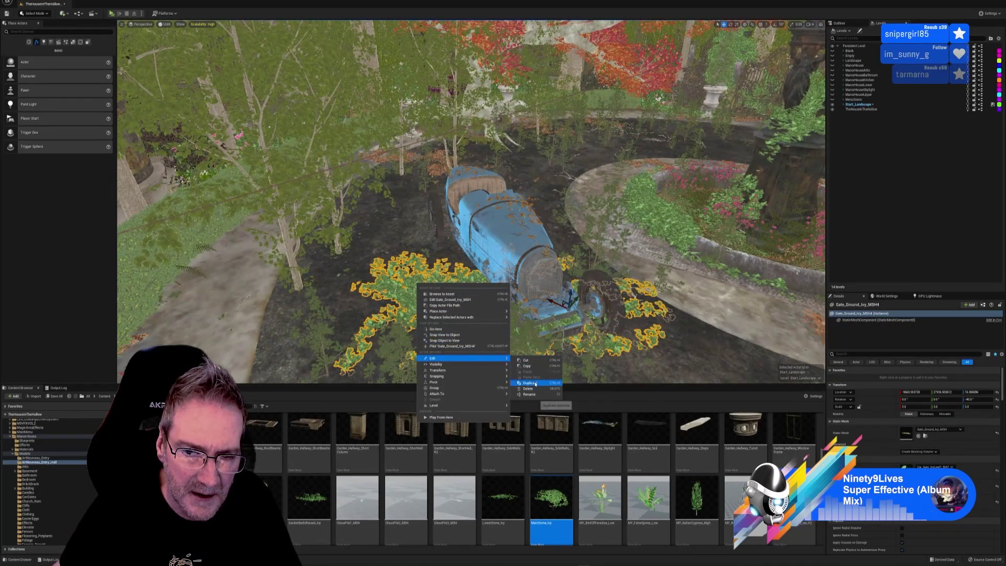
click(535, 384)
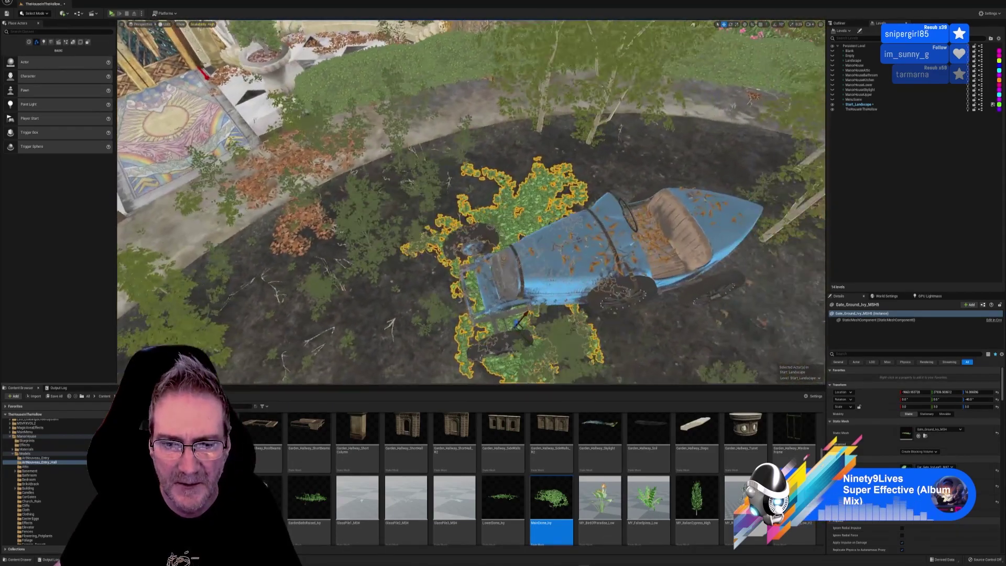
drag(533, 323, 279, 195)
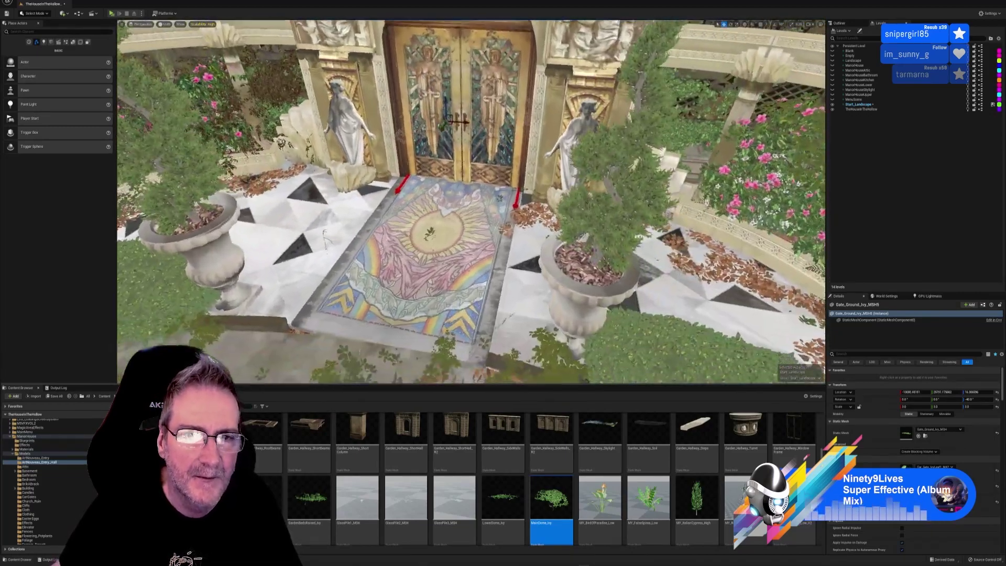
key(f)
alt+drag(471, 201, 314, 201)
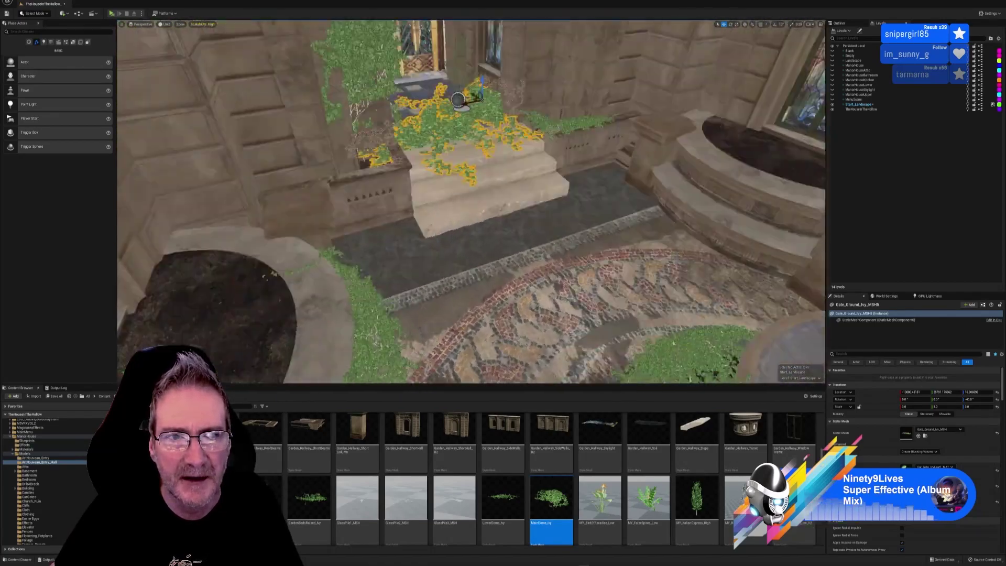
right_drag(471, 201, 441, 147)
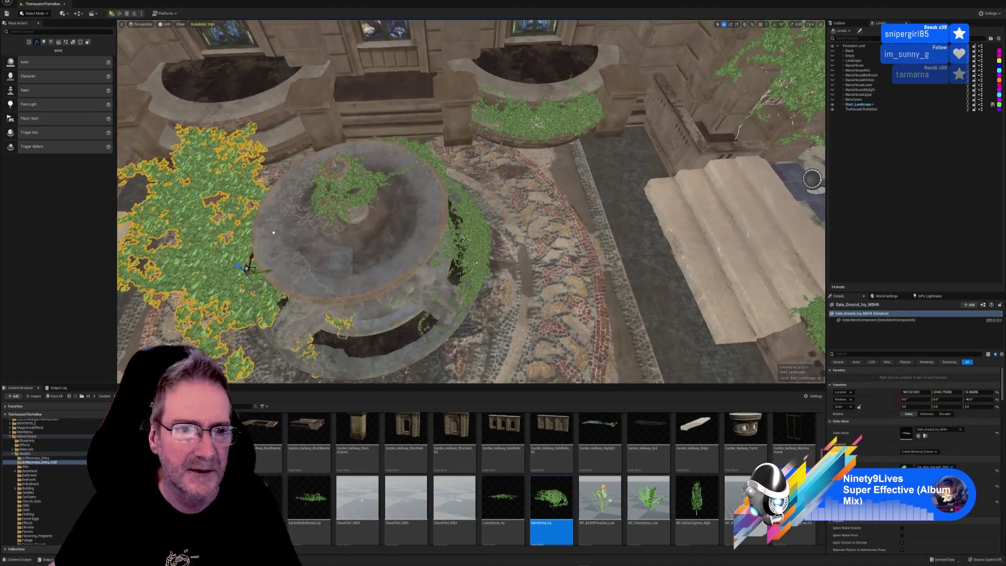
- Lower the copied ground ivy to the mosaic floor between the fountain and steps, and rotate it about its vertical axis
right_drag(283, 237, 319, 208)
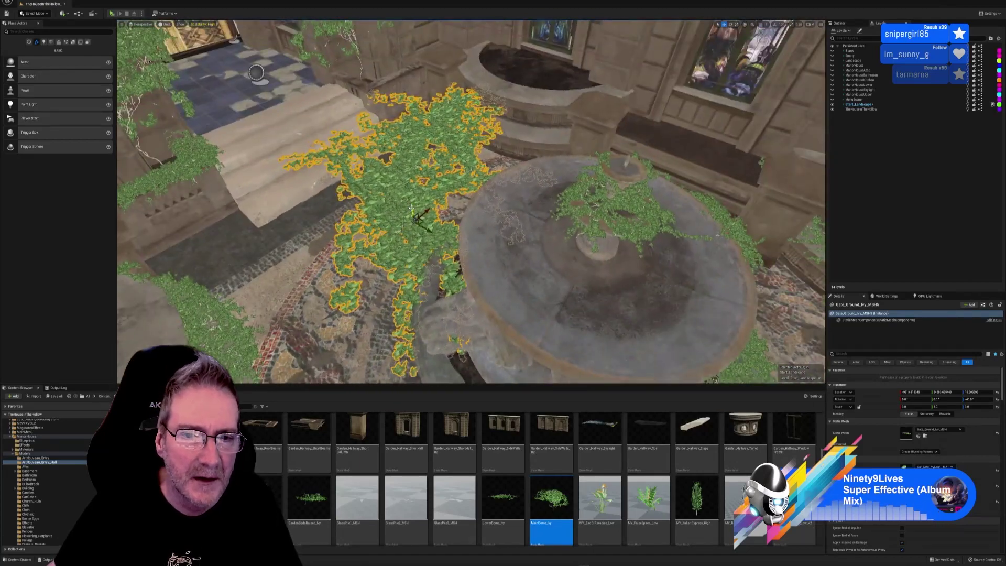
drag(412, 208, 417, 245)
right_drag(417, 244, 534, 180)
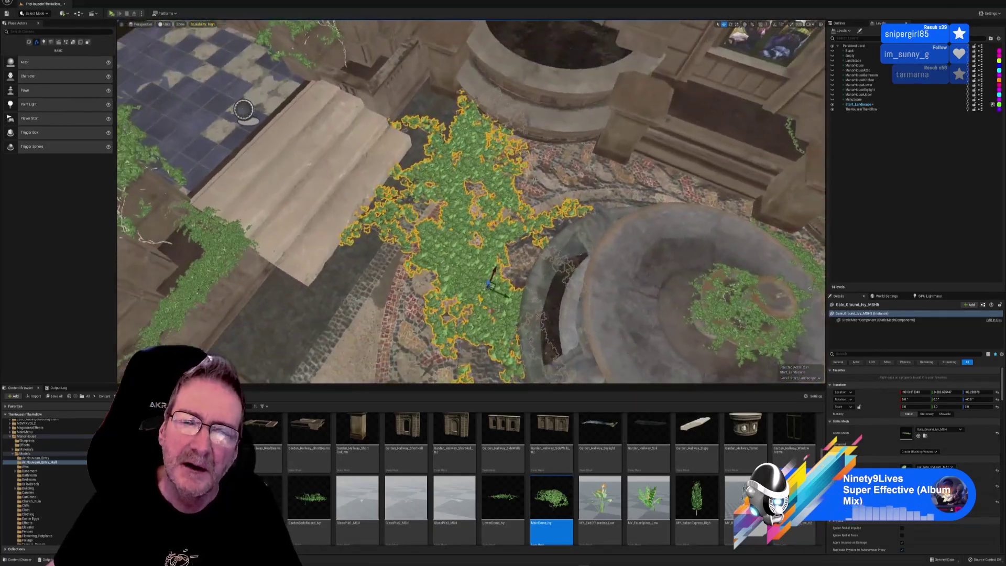
click(730, 24)
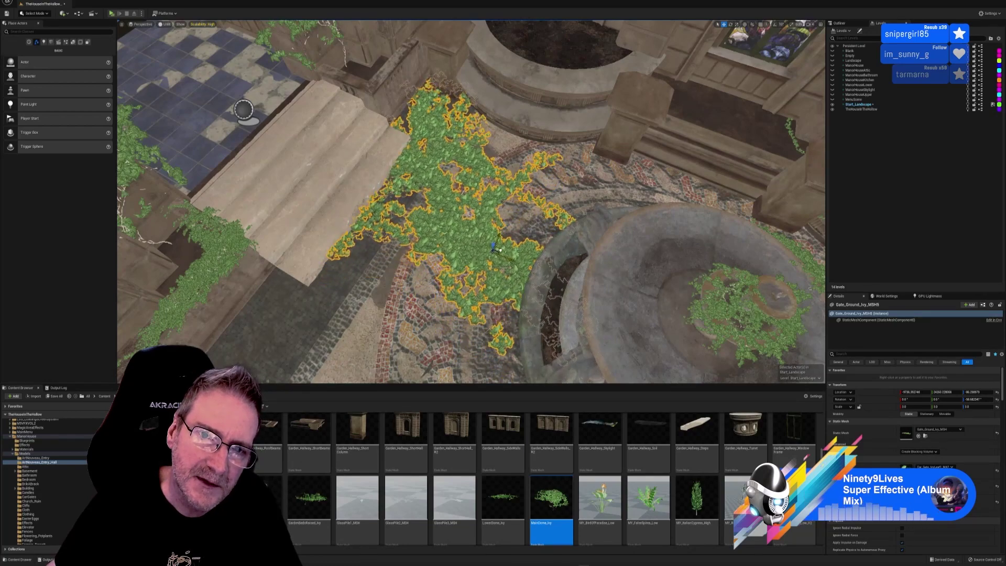
right_drag(500, 252, 616, 181)
- Undo the last two moves of the ground ivy and clear the selection
key(ctrl+z)
key(ctrl+z)
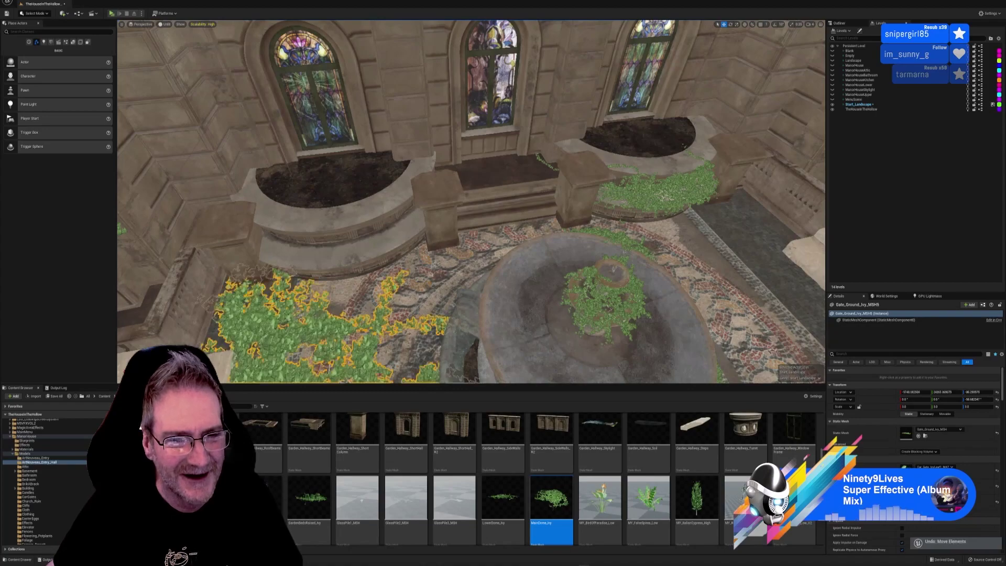
right_drag(526, 180, 471, 141)
key(Escape)
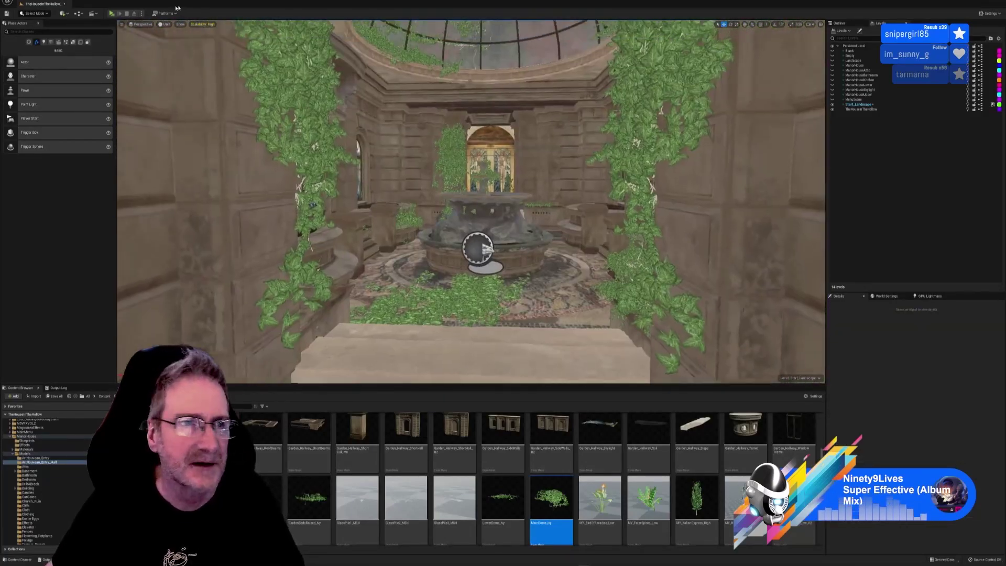
- Switch the viewport back to Lit shading and examine the courtyard floor, walls and stained-glass windows
click(165, 24)
click(173, 40)
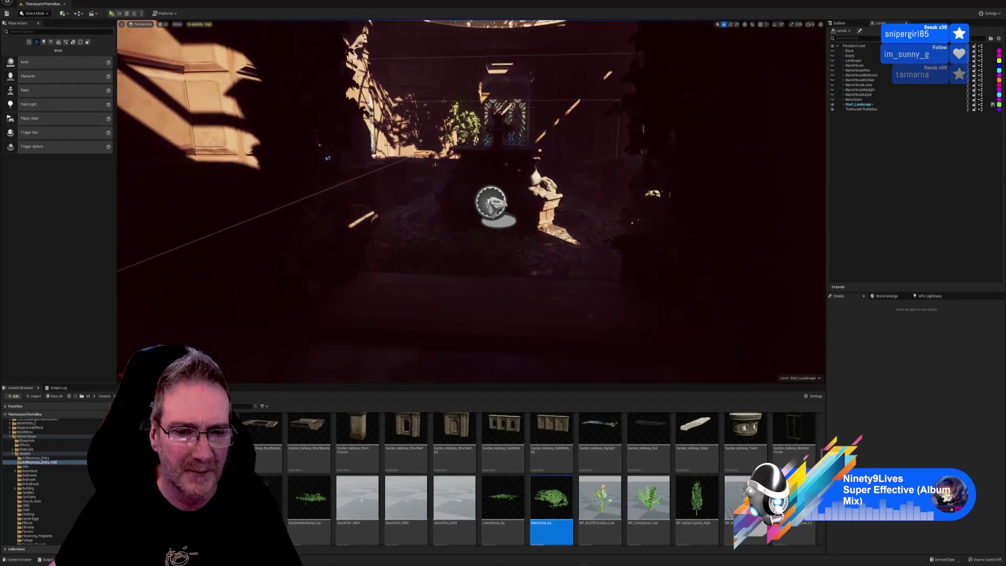
right_drag(493, 228, 521, 251)
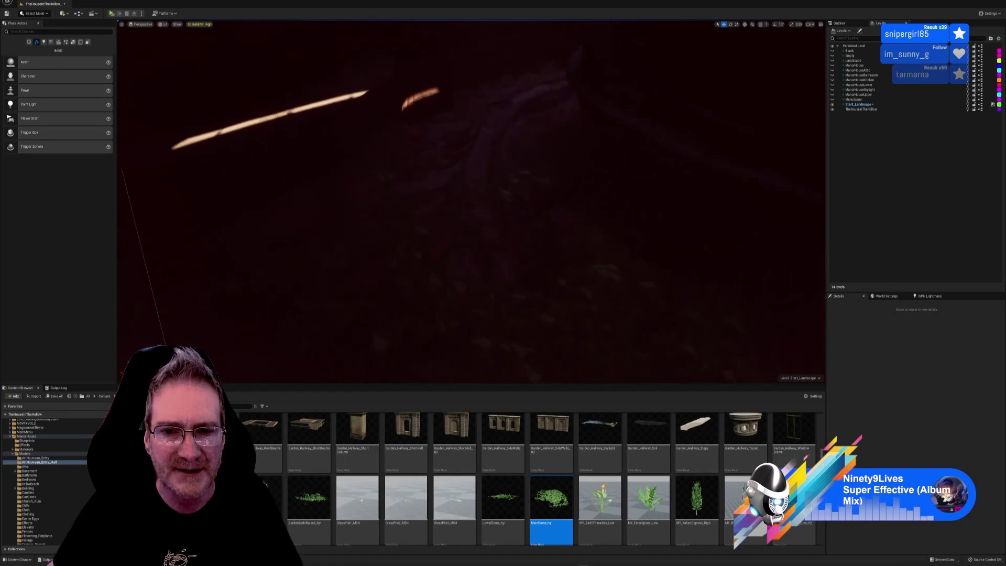
right_drag(402, 231, 402, 232)
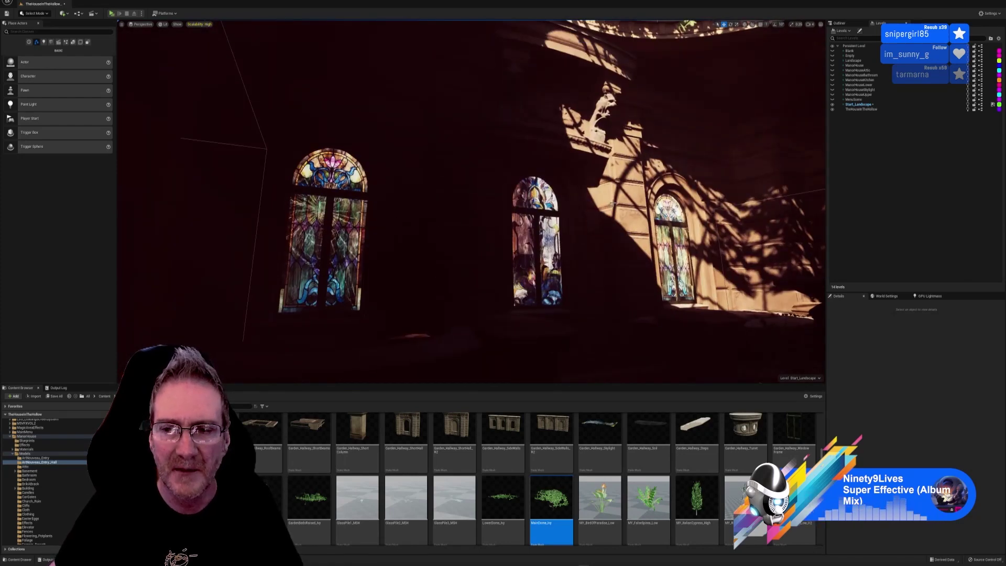
- Look over the courtyard's stained-glass windows and dome from inside, and save the changes to the Start_Landscape level
right_drag(613, 203, 540, 199)
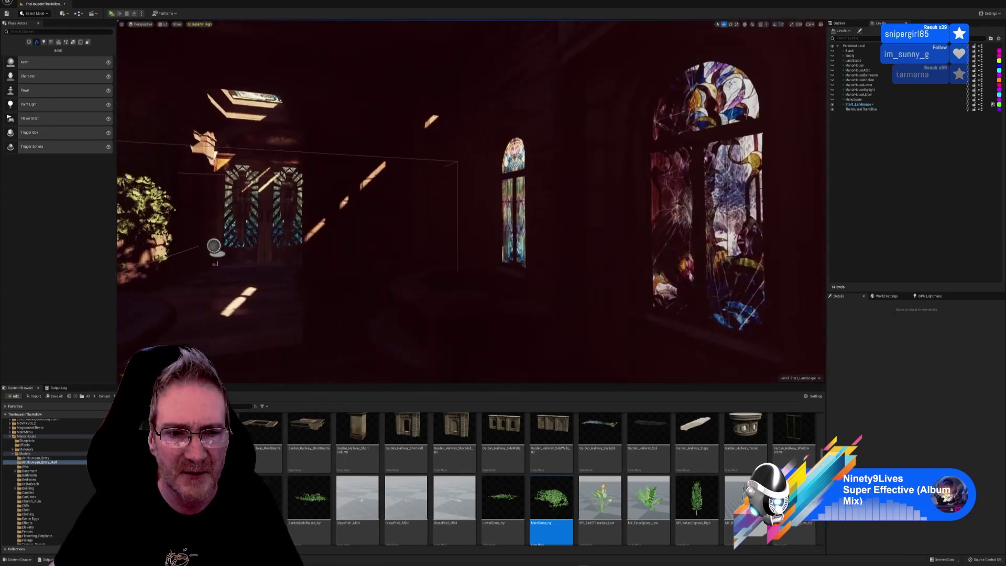
right_drag(411, 231, 660, 243)
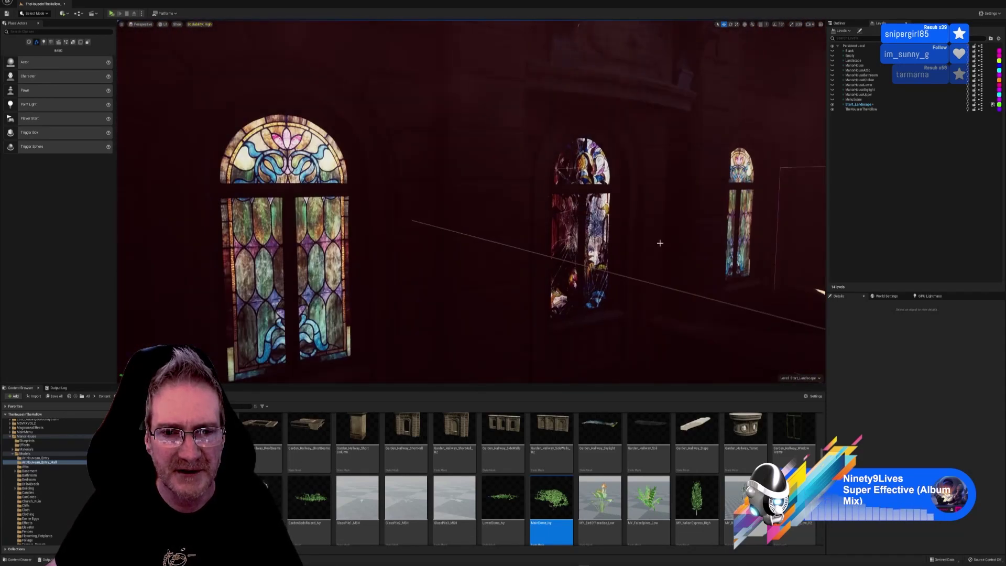
right_drag(474, 240, 510, 177)
right_drag(306, 178, 498, 157)
key(w)
key(w)
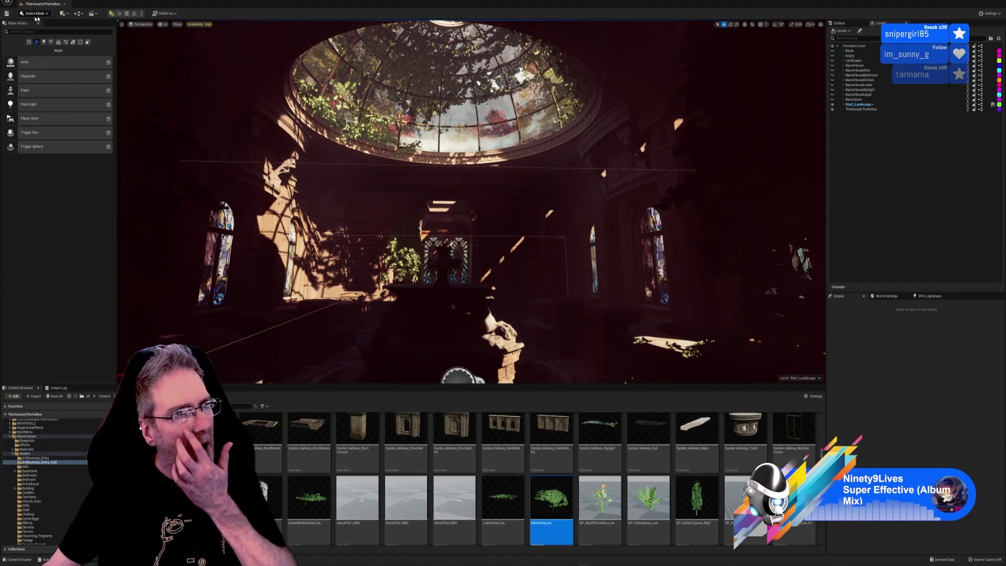
click(21, 2)
click(38, 57)
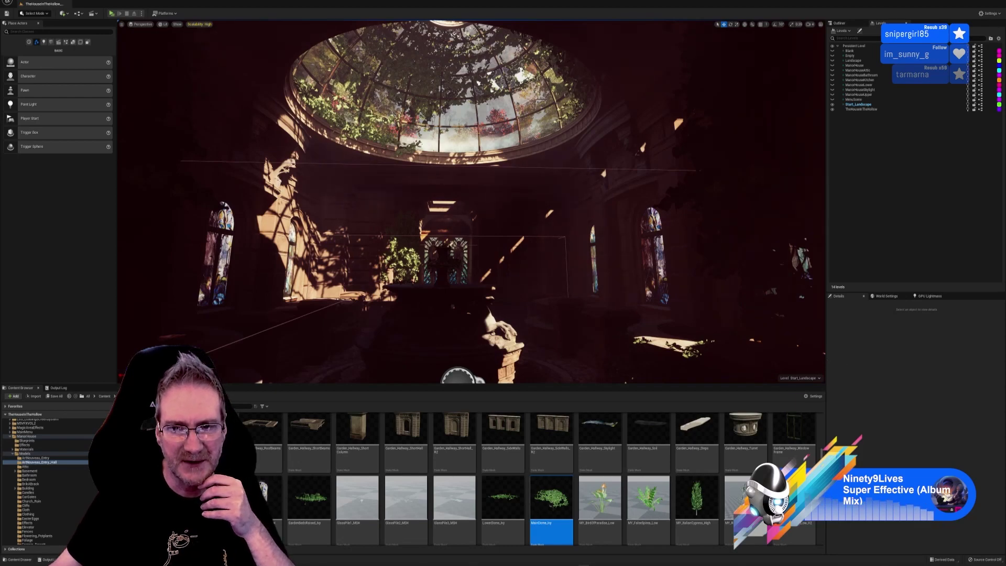
- Examine the short hallway walls and the large column beside the steps to the entrance doors, selecting each piece
right_drag(571, 269, 557, 337)
key(w)
mouse_move(553, 253)
right_down()
mouse_move(581, 249)
mouse_move(554, 253)
right_up()
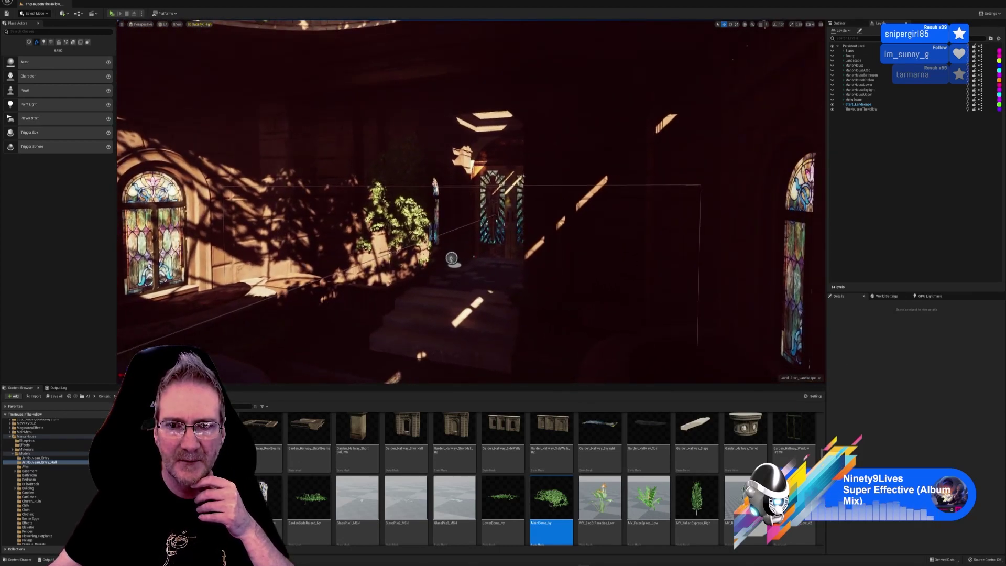
click(553, 253)
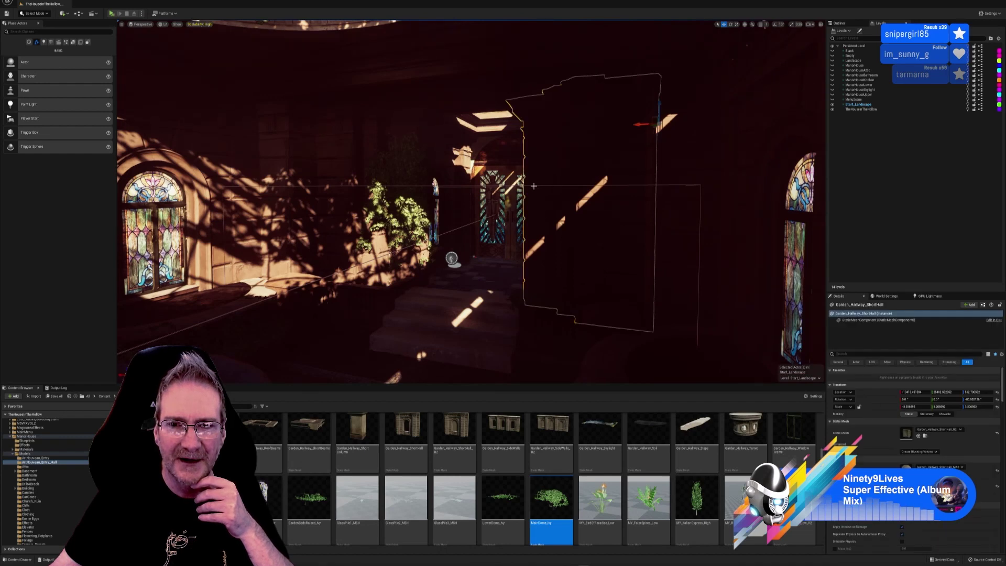
right_drag(523, 208, 530, 131)
key(Escape)
key(w)
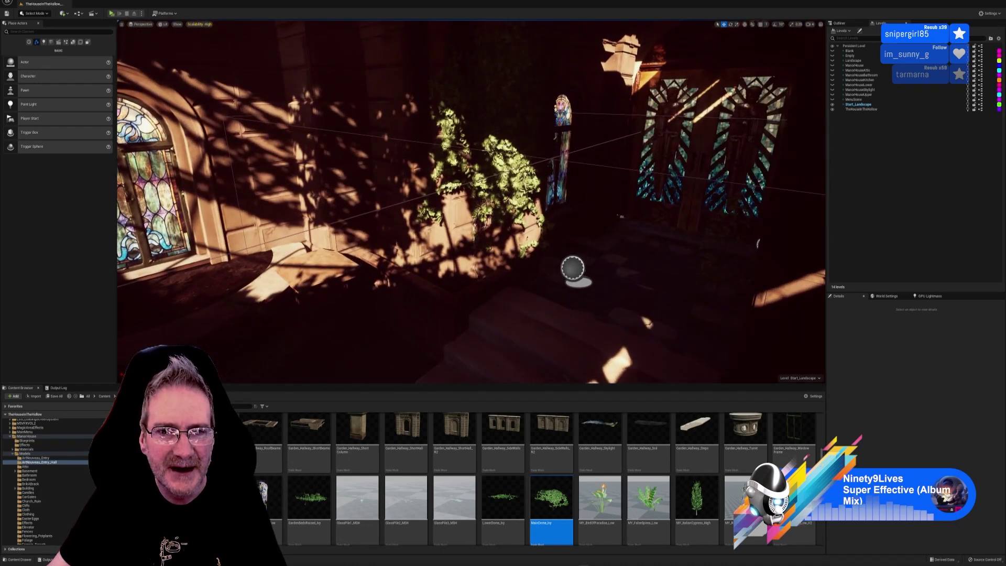
click(484, 150)
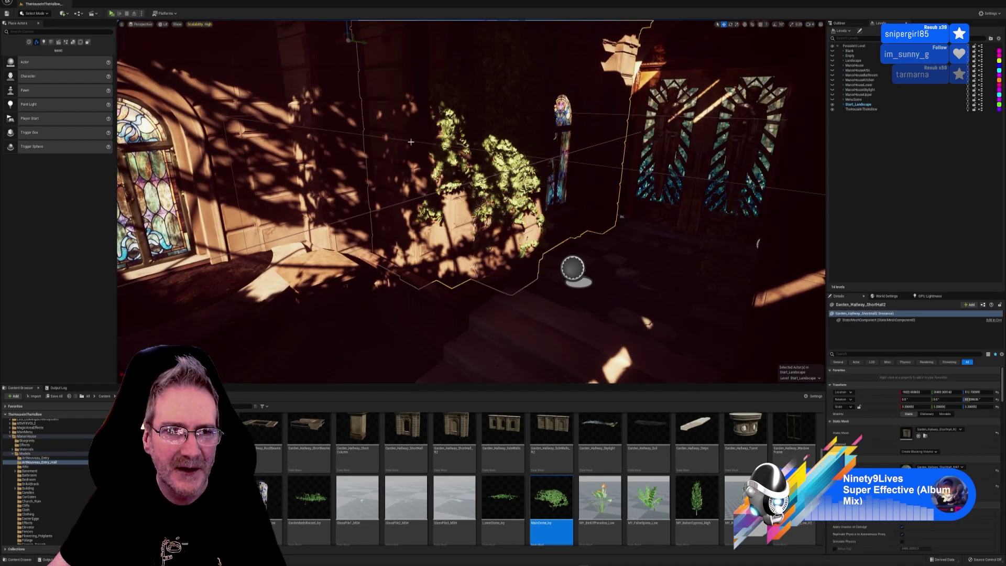
click(309, 150)
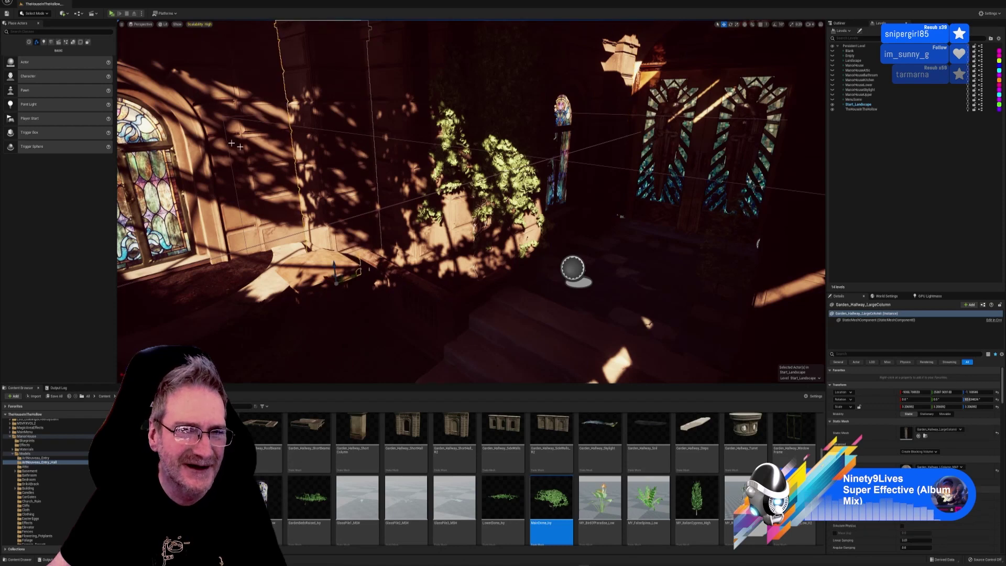
right_drag(309, 150, 240, 142)
key(w)
drag(348, 164, 346, 108)
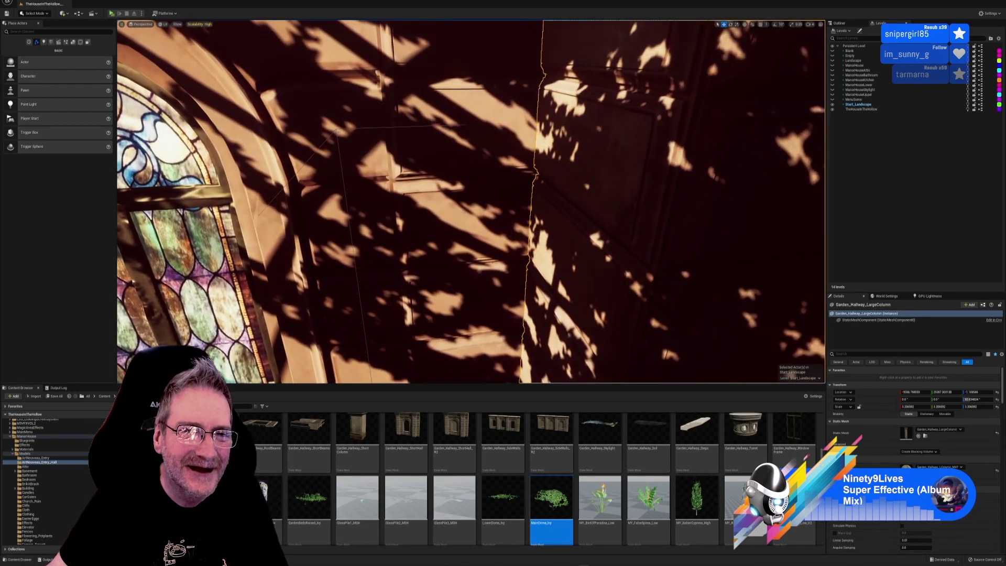
- Select the level streamer volume by the courtyard wall, focus the view on it, and clear the selection
click(337, 129)
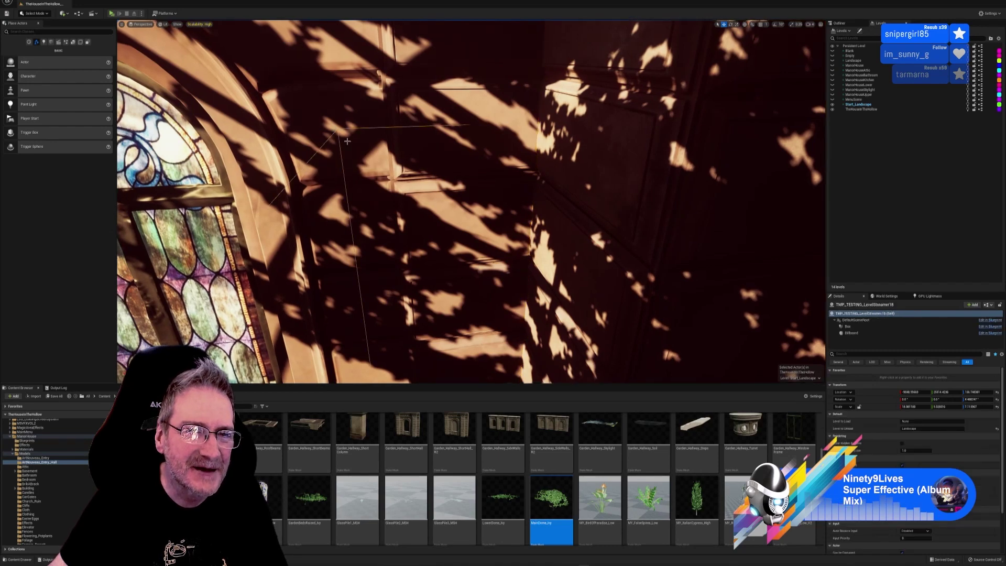
right_drag(391, 211, 493, 220)
key(s)
right_drag(330, 210, 329, 173)
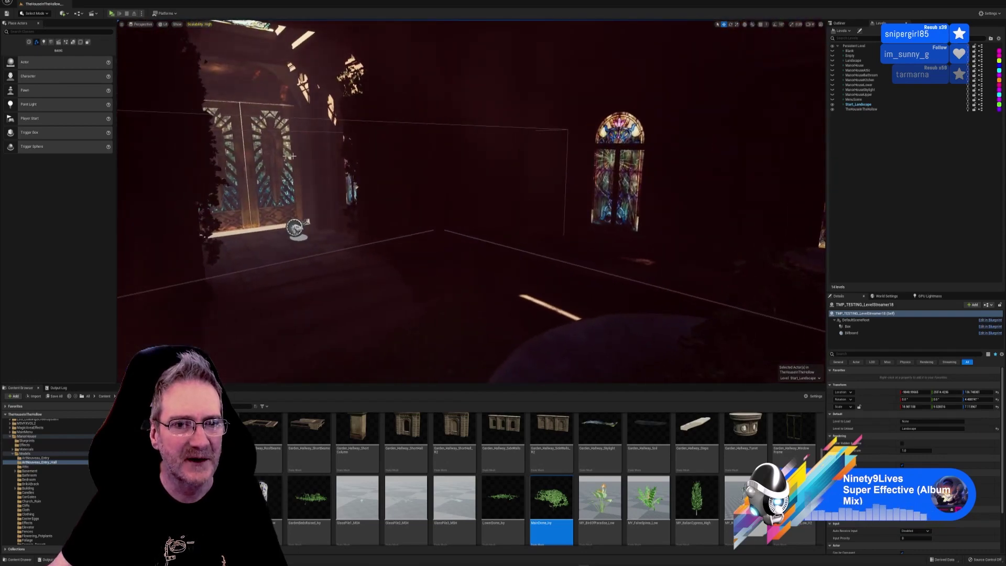
key(f)
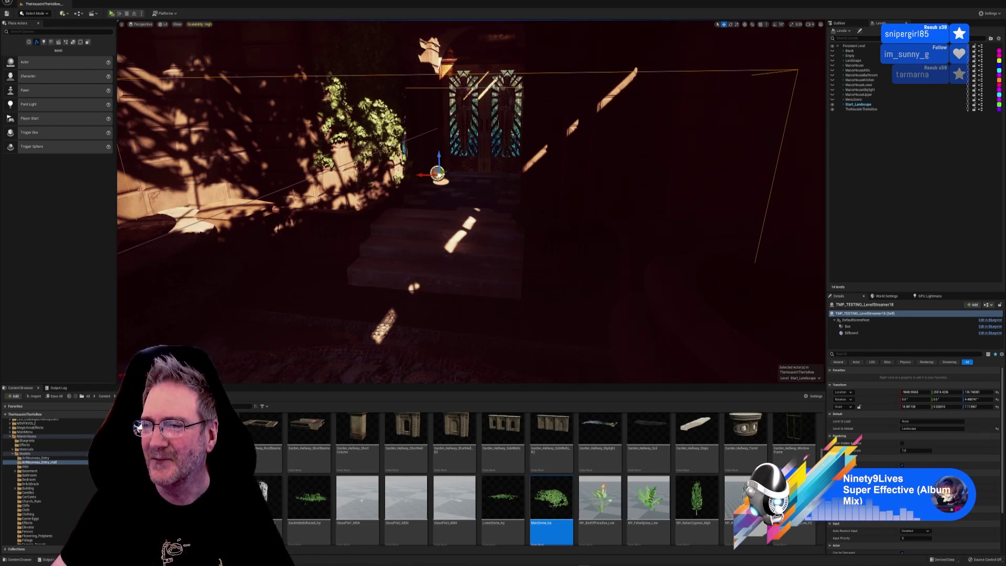
right_drag(544, 189, 508, 150)
key(Escape)
right_drag(446, 126, 448, 107)
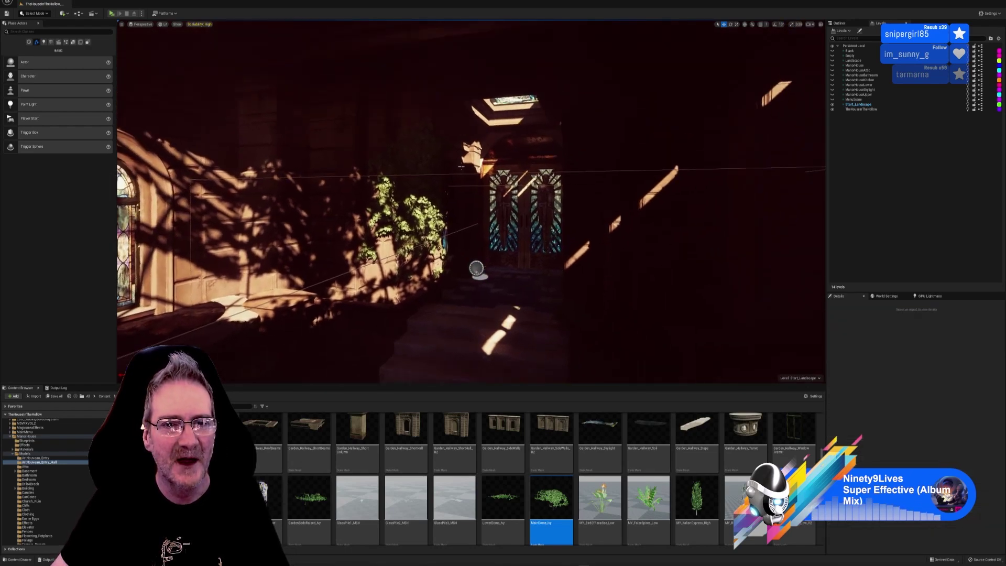
- Examine the courtyard interior, the outside of the entrance gate with its surrounding trees, and the ivy-covered dome from below
right_drag(452, 191, 421, 179)
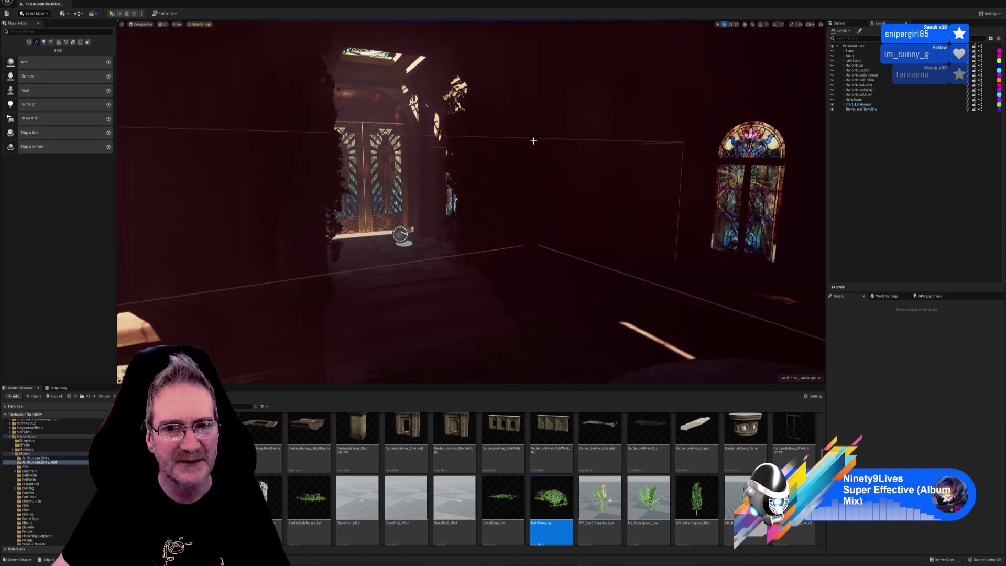
mouse_move(523, 184)
right_down()
mouse_move(754, 181)
mouse_move(398, 184)
mouse_move(576, 170)
mouse_move(522, 179)
right_up()
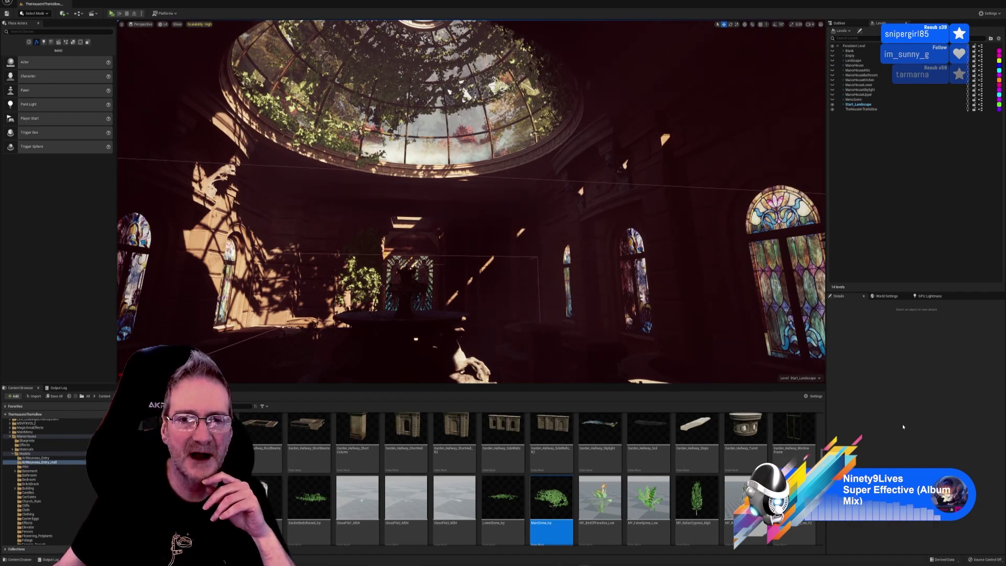
key(w)
right_drag(583, 313, 313, 313)
key(w)
key(s)
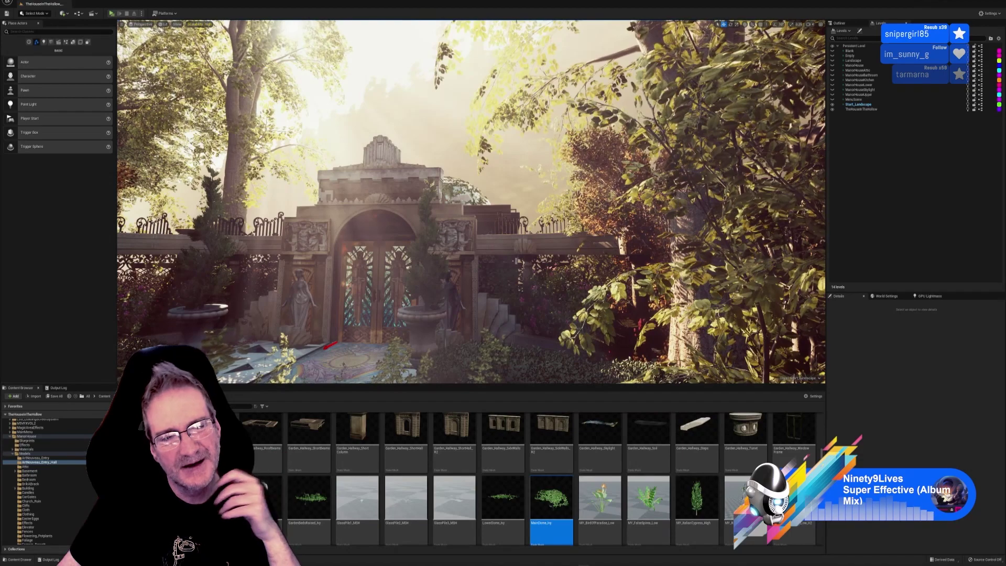
right_drag(471, 201, 378, 278)
key(w)
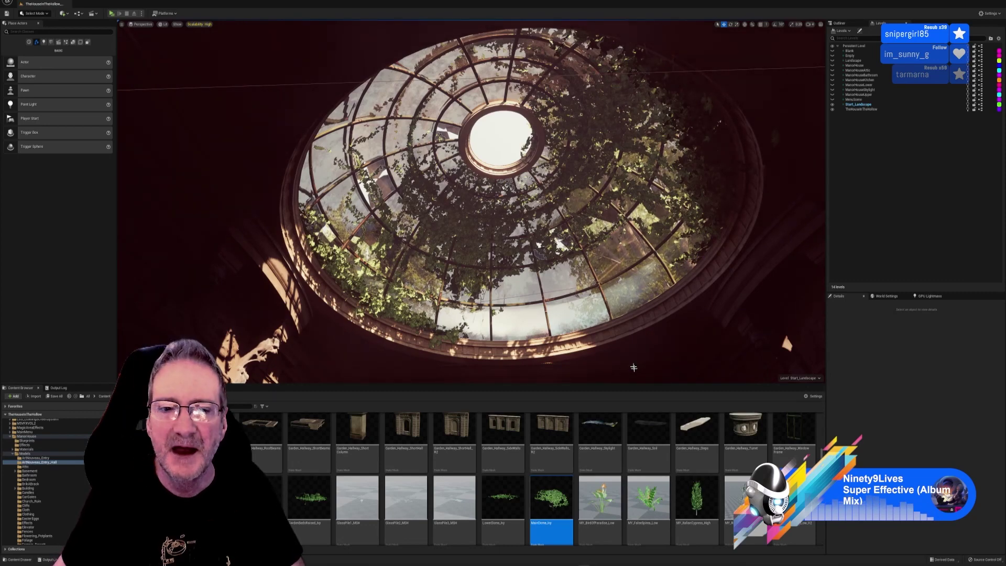
- Select the red-leaved MainGates tree beyond the entrance roof and move it over beside the glass dome
right_drag(480, 266, 455, 264)
key(w)
key(a)
key(q)
key(s)
key(e)
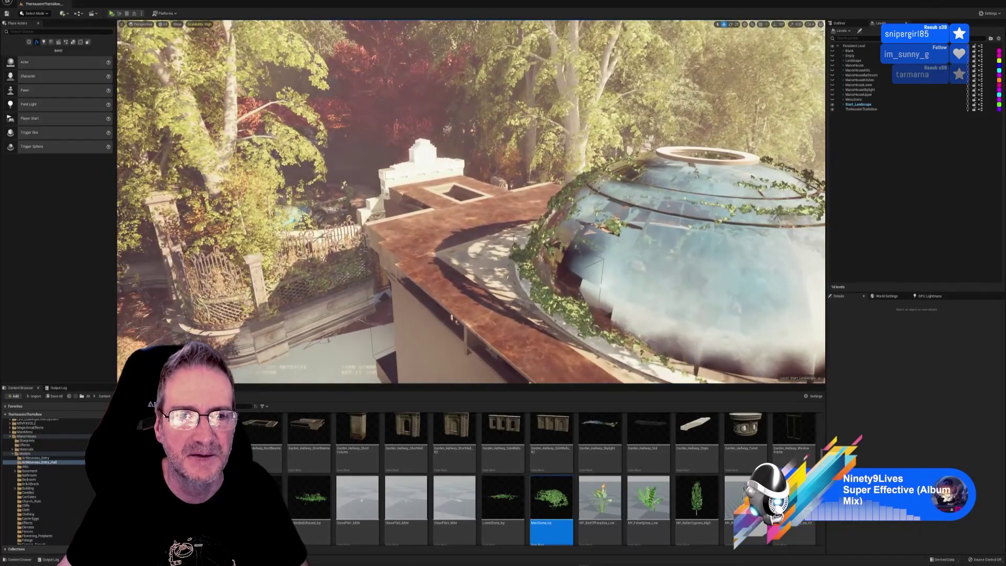
right_click(392, 107)
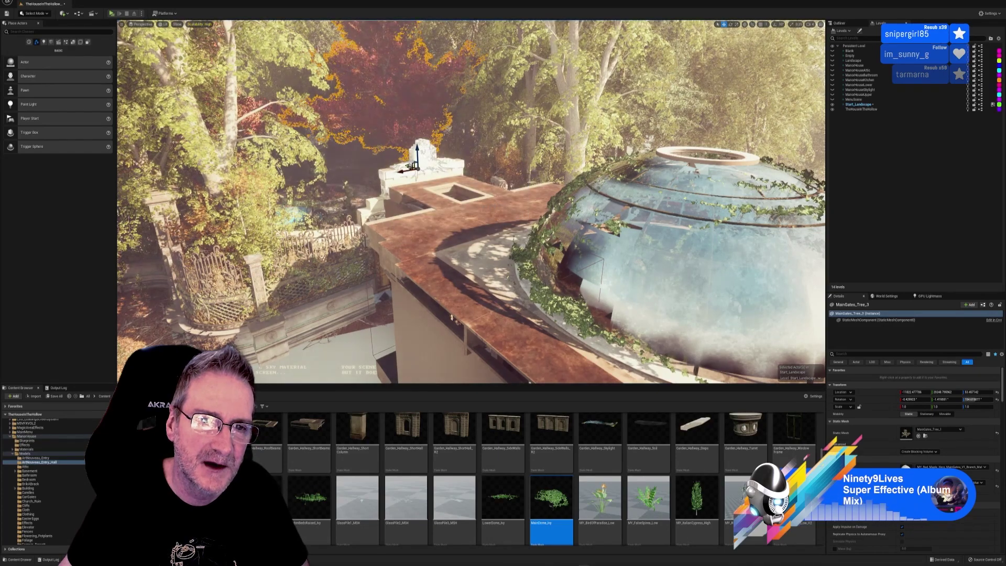
drag(481, 187, 637, 237)
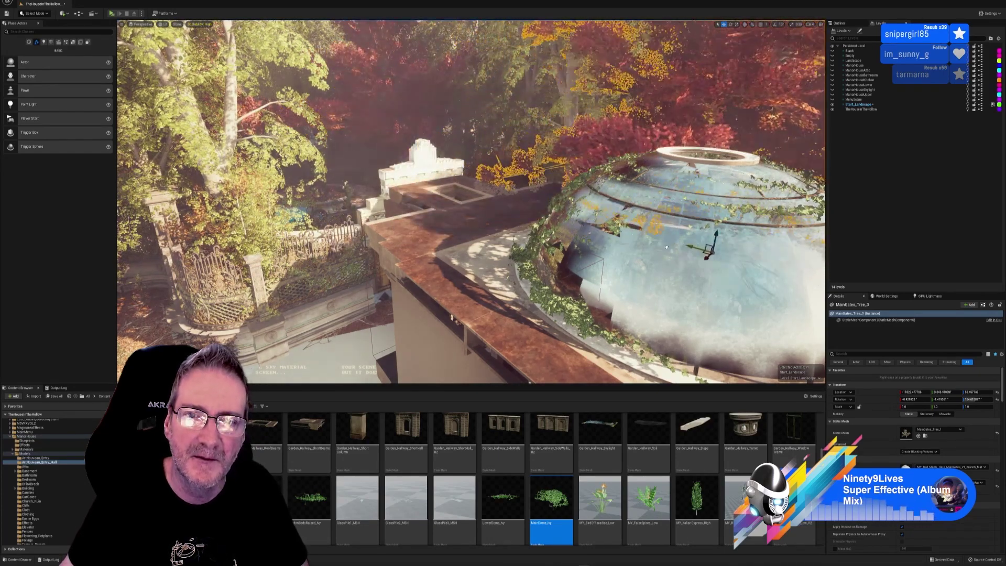
- Shift the red tree closer to the glass dome and raise its base well above the ground
right_drag(471, 210, 571, 210)
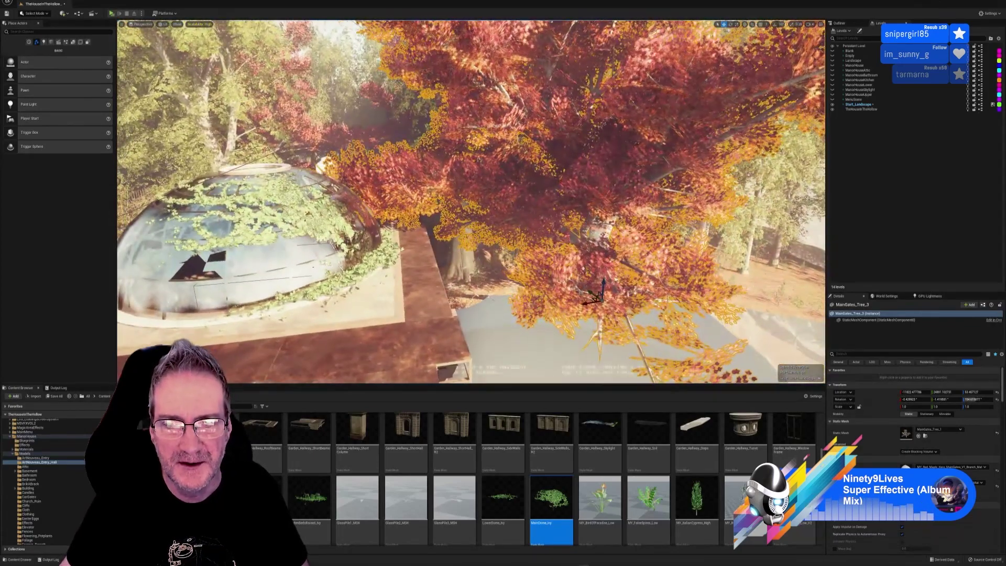
drag(585, 303, 505, 310)
mouse_move(506, 310)
right_down()
mouse_move(506, 278)
mouse_move(505, 296)
right_up()
right_drag(558, 217, 550, 192)
right_drag(693, 325, 694, 346)
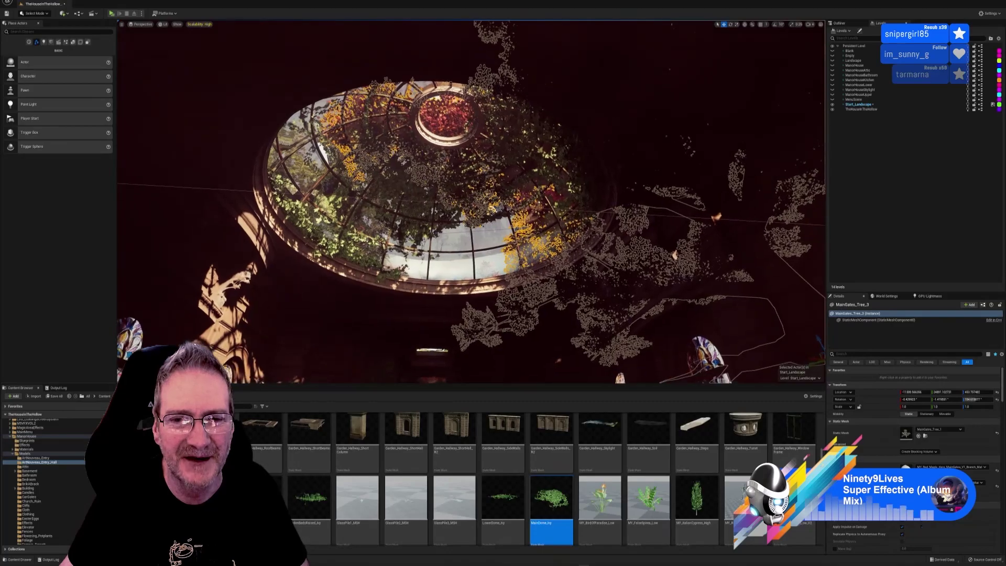
- Inspect the raised red tree's trunk and canopy, nudge it sideways behind the glass dome, and clear the selection
key(f)
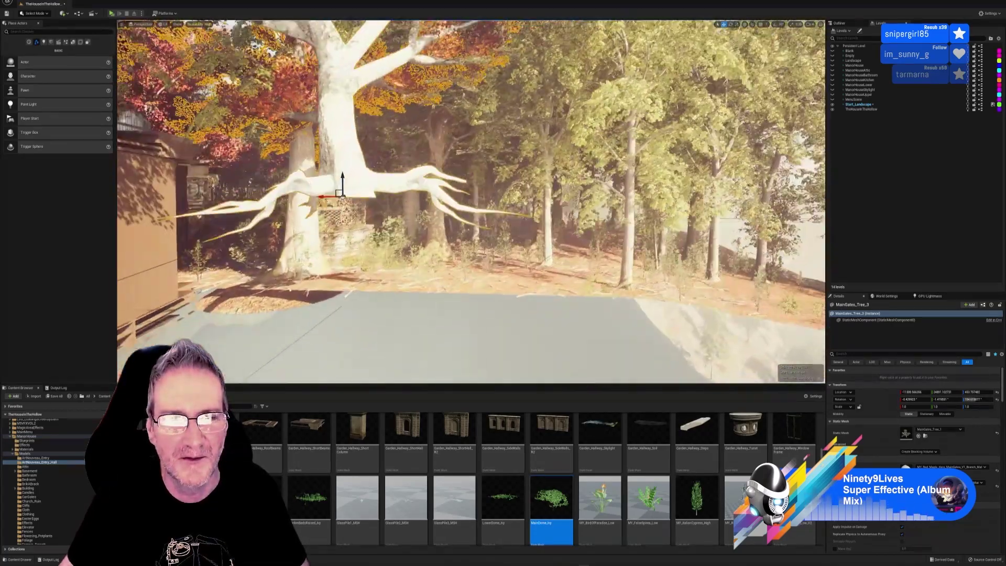
right_drag(471, 201, 406, 195)
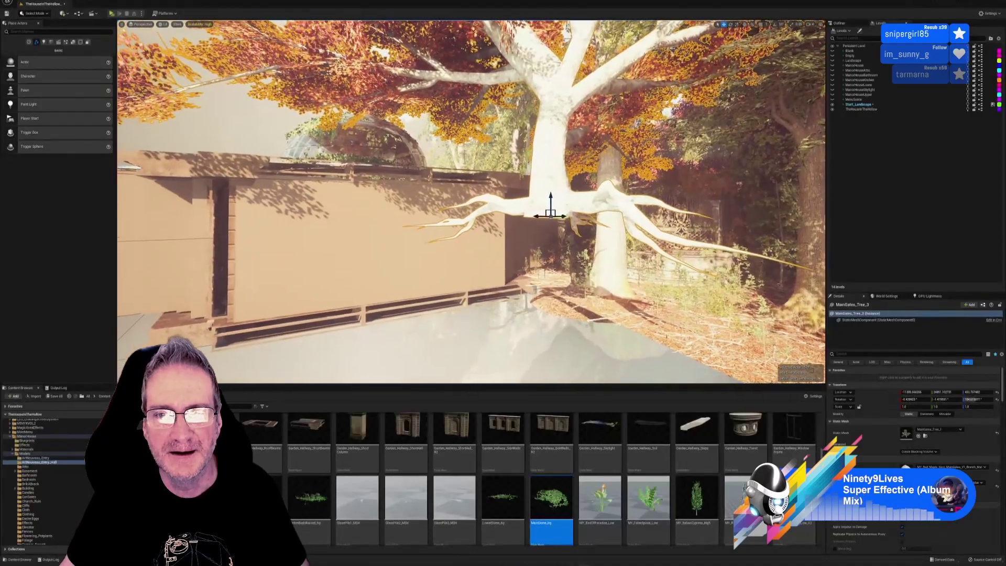
right_drag(471, 201, 472, 241)
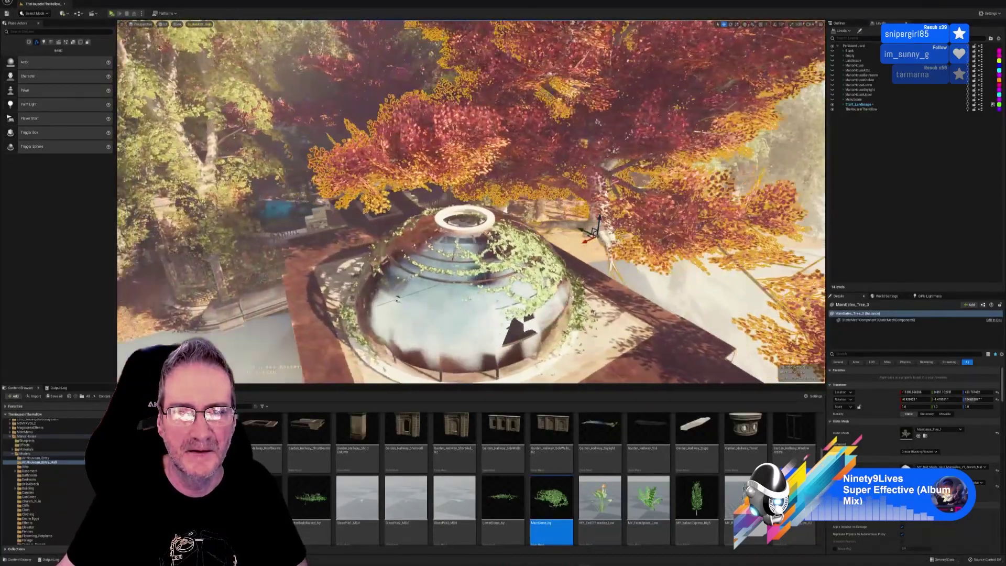
right_drag(598, 121, 592, 84)
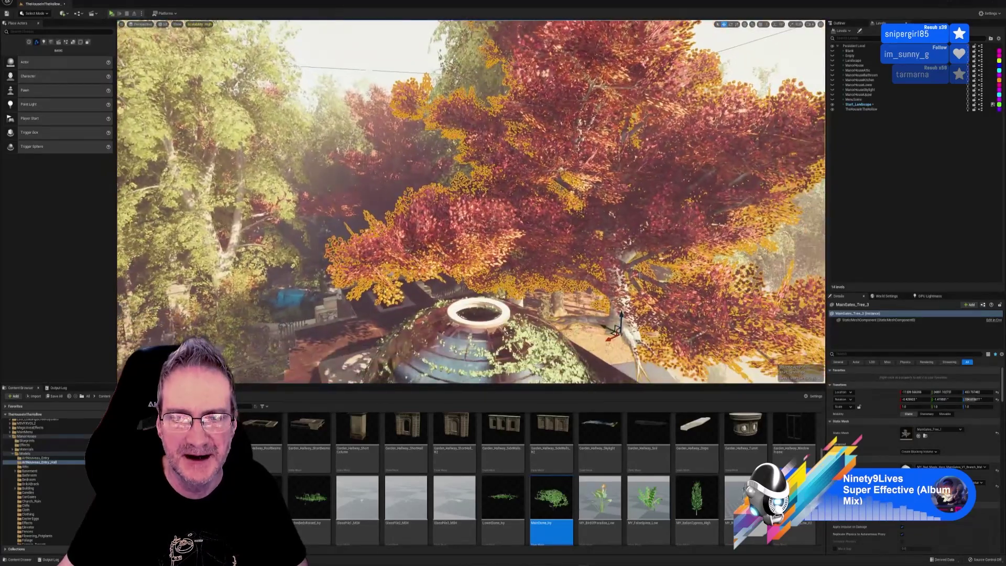
alt+drag(450, 146, 427, 150)
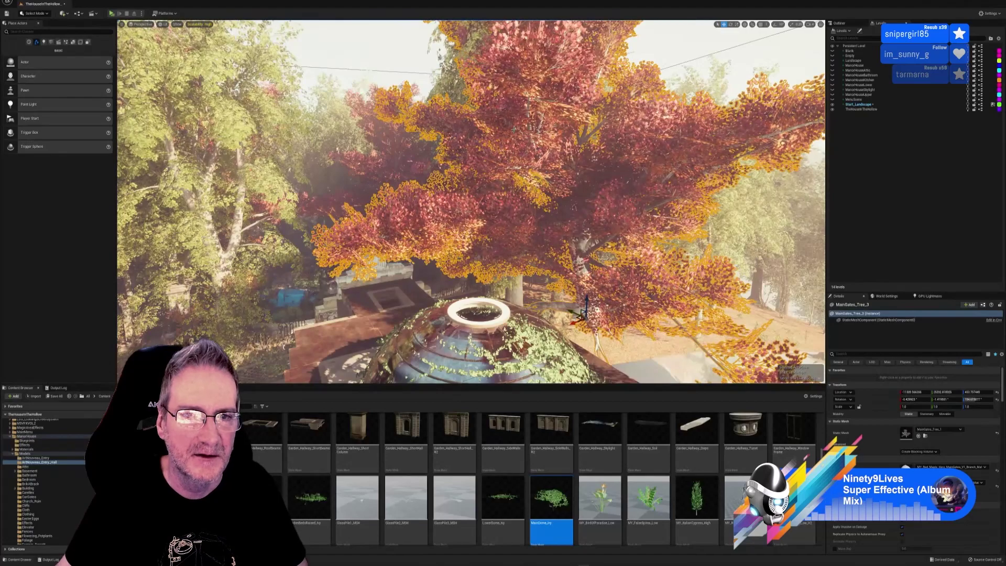
right_drag(514, 129, 539, 181)
key(Escape)
- Check from inside the courtyard how the red tree's foliage shows through the dome, selecting the tree to trace its outline
right_drag(550, 126, 550, 231)
key(e)
key(w)
key(w)
key(s)
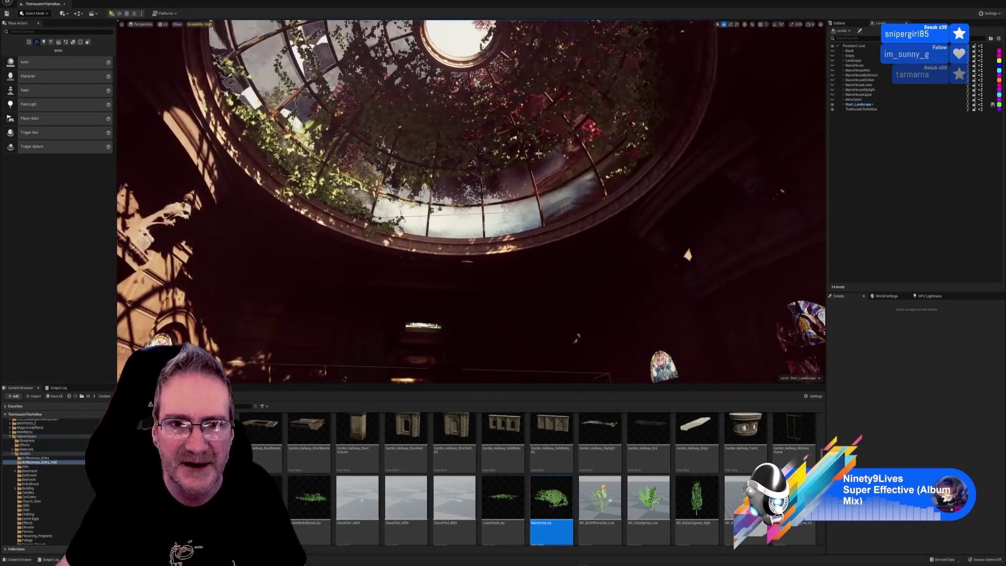
right_drag(471, 201, 603, 267)
right_drag(513, 399, 523, 245)
click(336, 297)
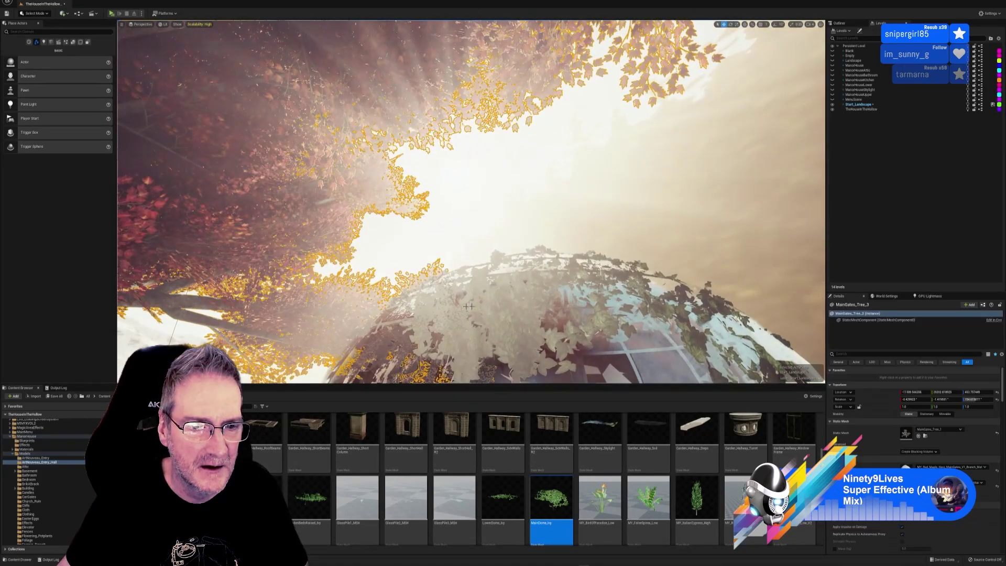
right_drag(336, 297, 262, 367)
key(q)
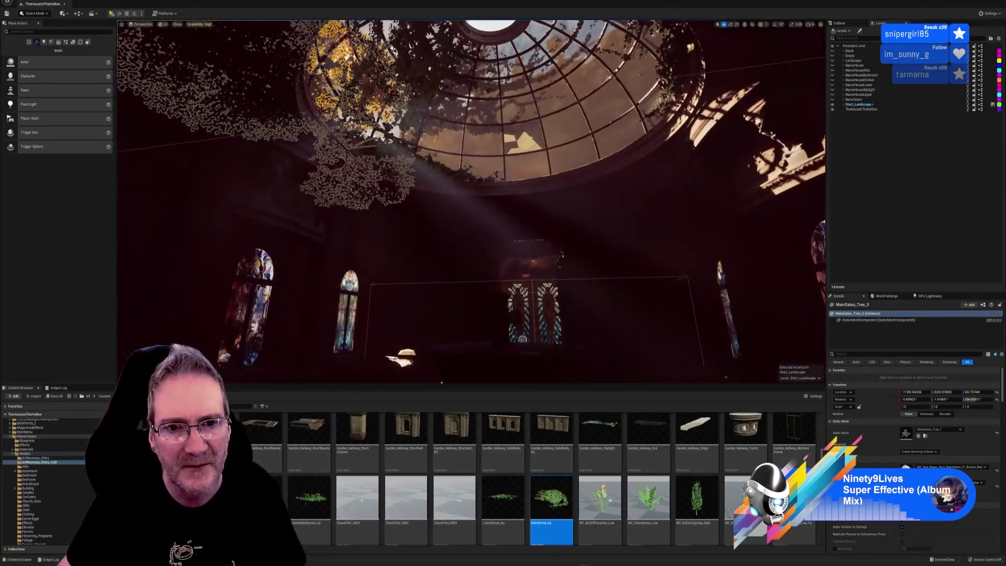
right_drag(510, 298, 453, 264)
key(Escape)
- Reselect the red-leaved tree beside the glass dome and delete it
key(w)
key(w)
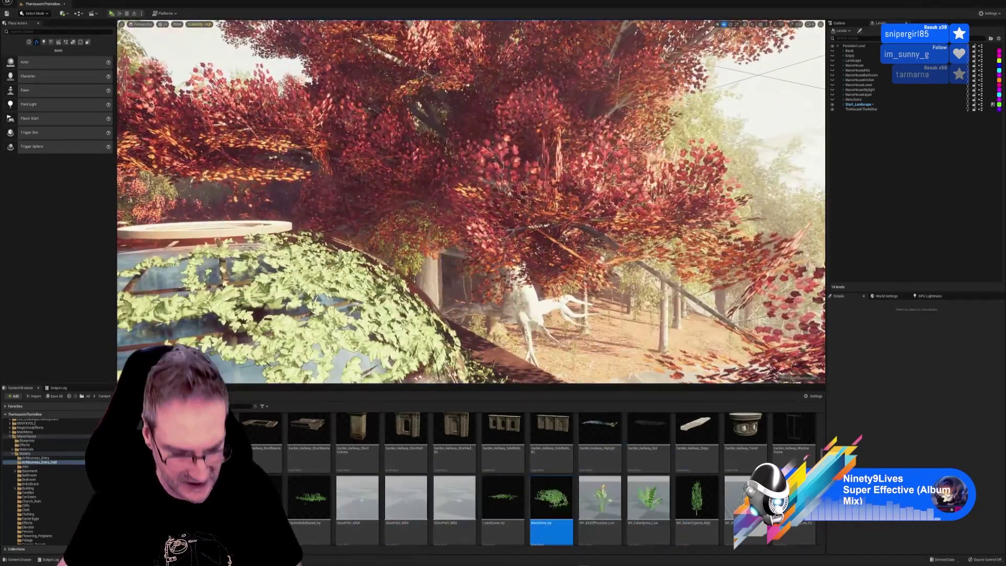
key(ctrl+z)
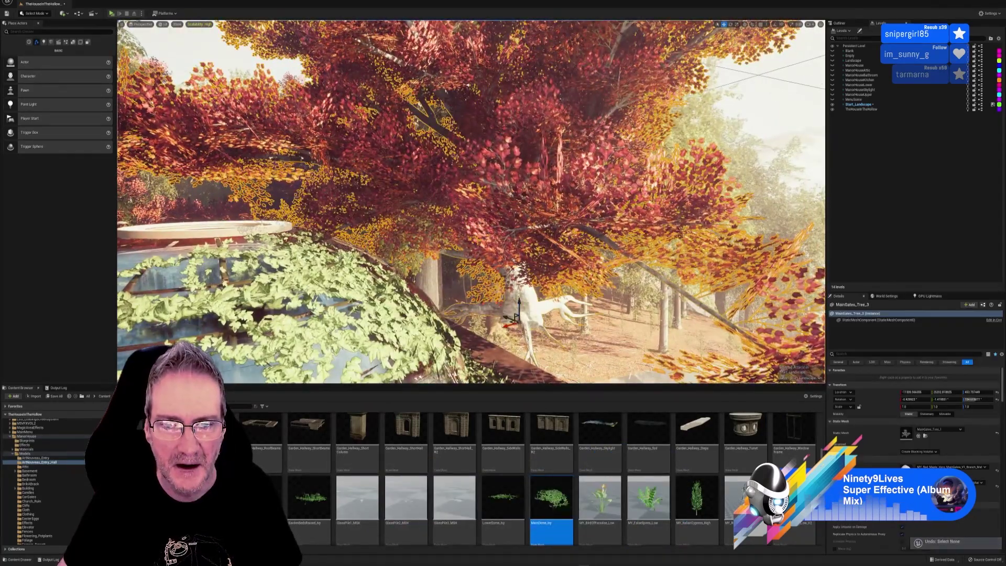
right_drag(683, 236, 613, 246)
key(s)
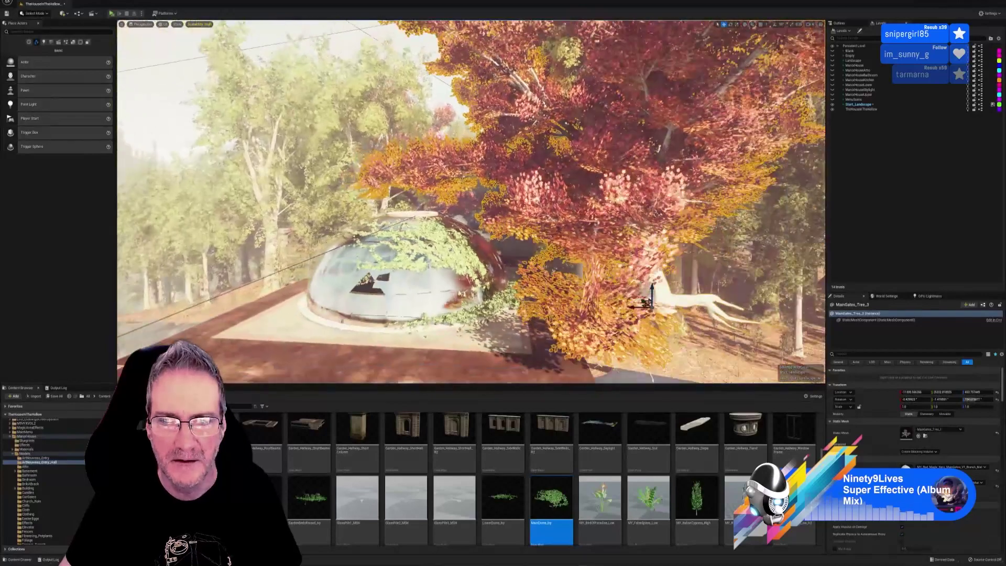
key(d)
right_drag(440, 298, 561, 316)
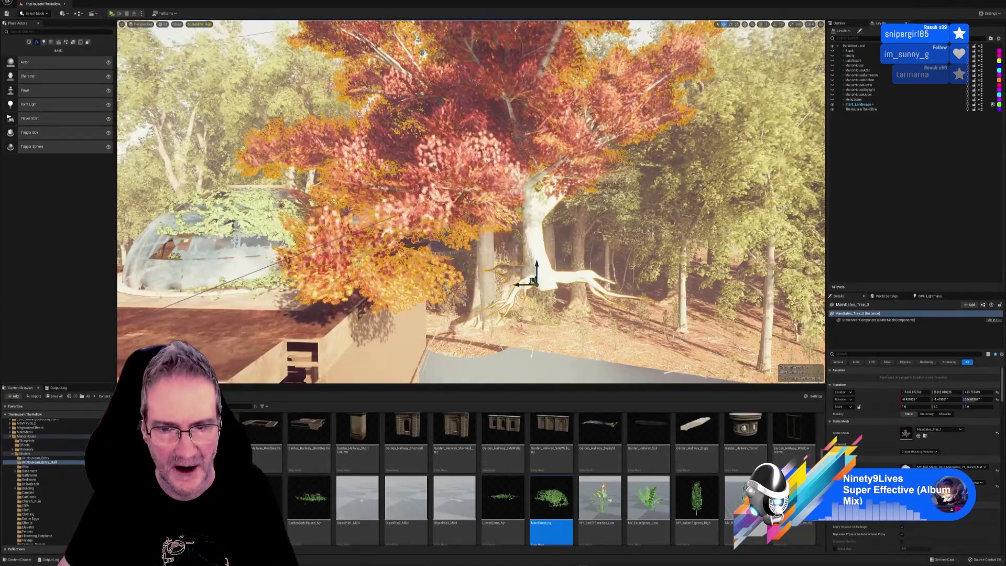
key(Delete)
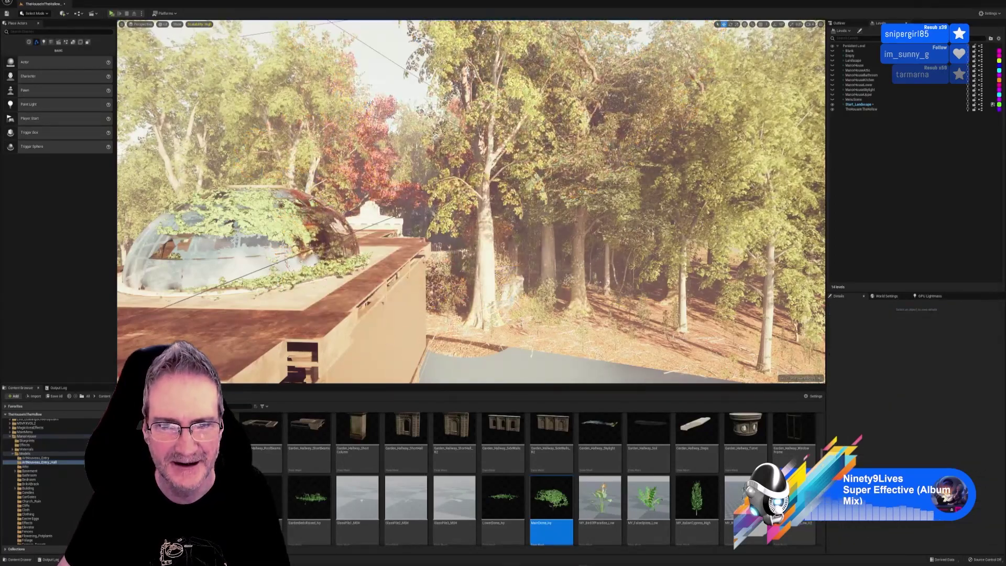
- Check the ivy-covered dome from inside the courtyard without the red tree, and restore the deleted tree for comparison
key(w)
right_drag(511, 319, 487, 215)
key(w)
right_drag(511, 377, 539, 316)
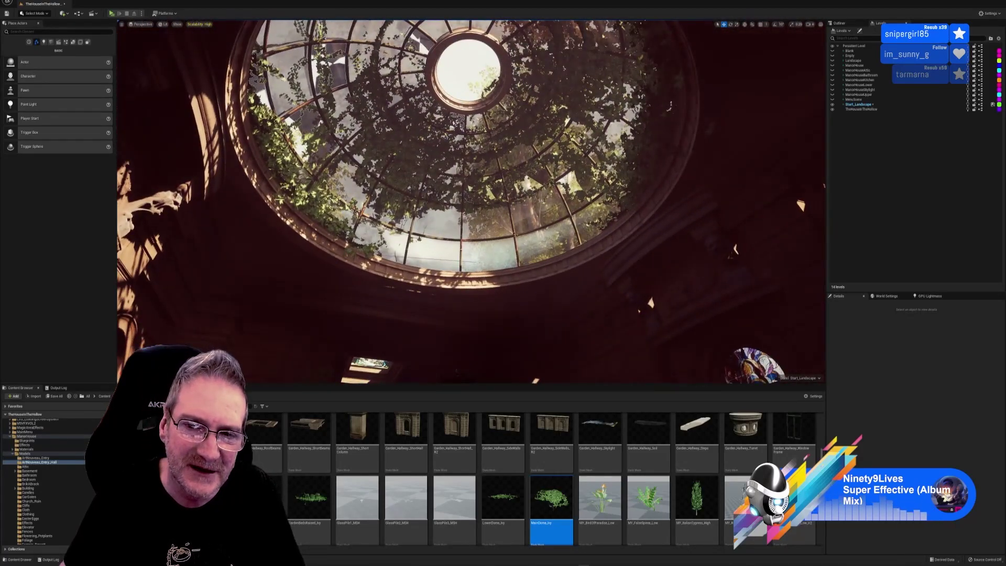
right_drag(533, 233, 554, 306)
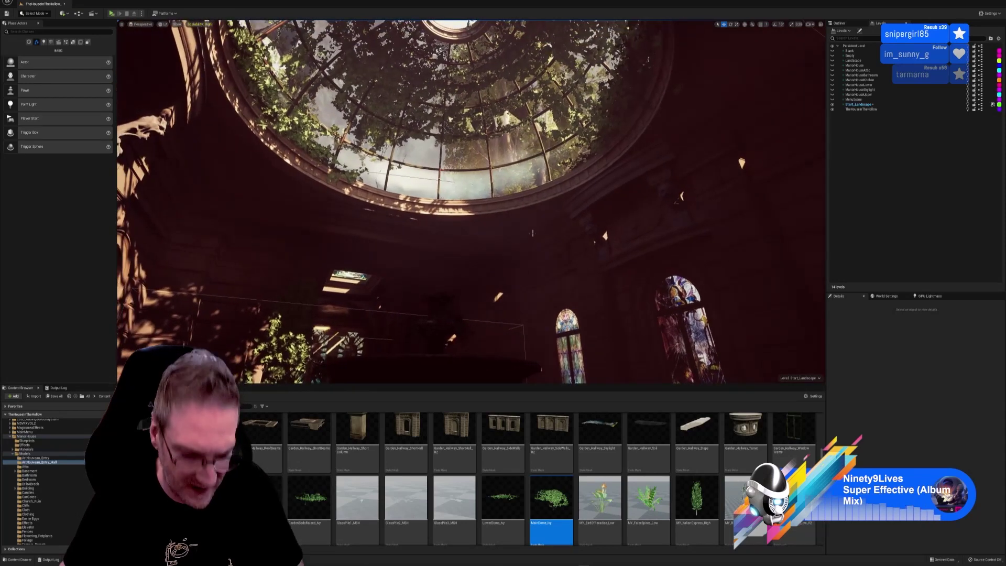
click(534, 240)
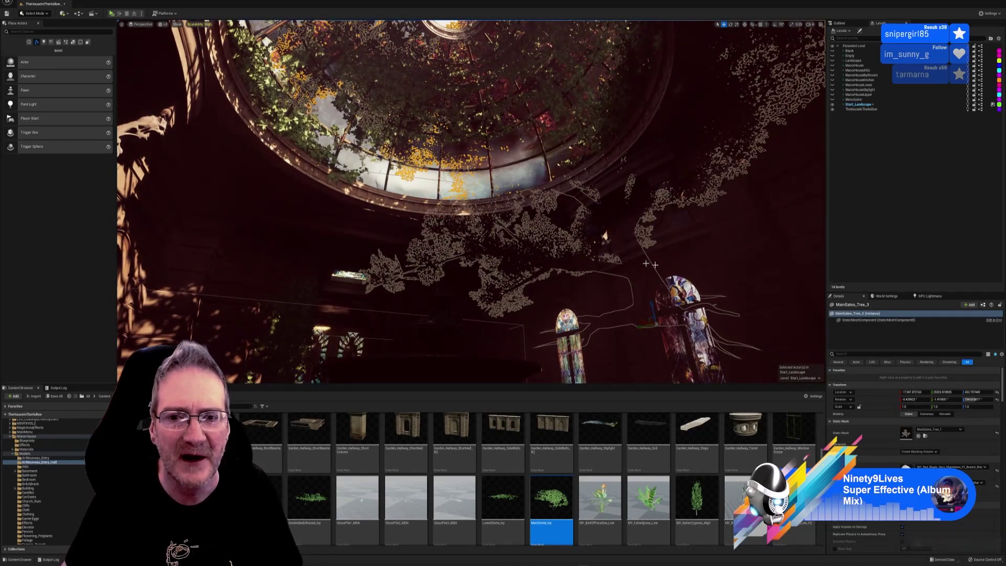
- Compare how the restored red tree shows through the dome from inside, and delete the tree again
right_drag(646, 264, 646, 265)
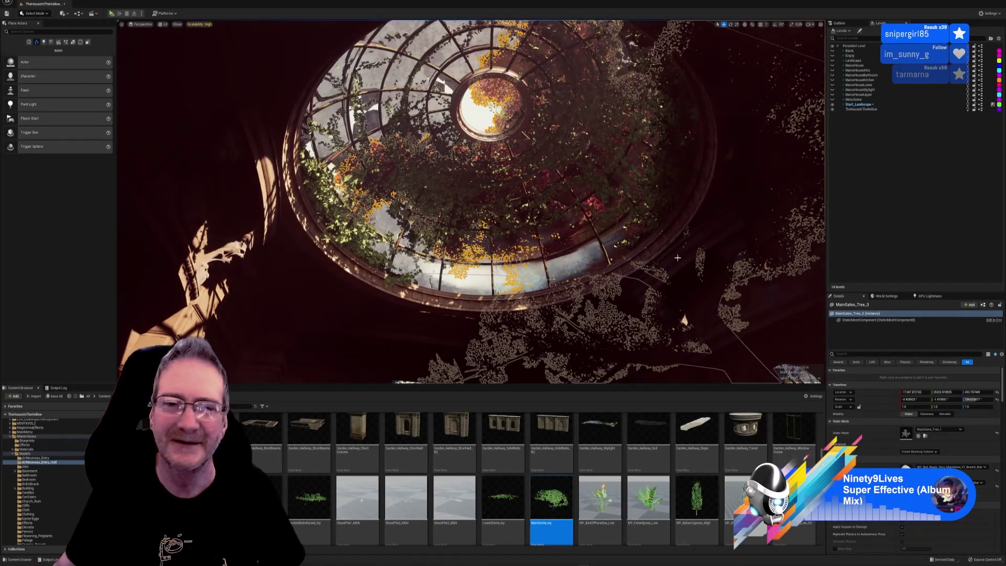
right_drag(597, 254, 624, 273)
right_drag(532, 184, 530, 179)
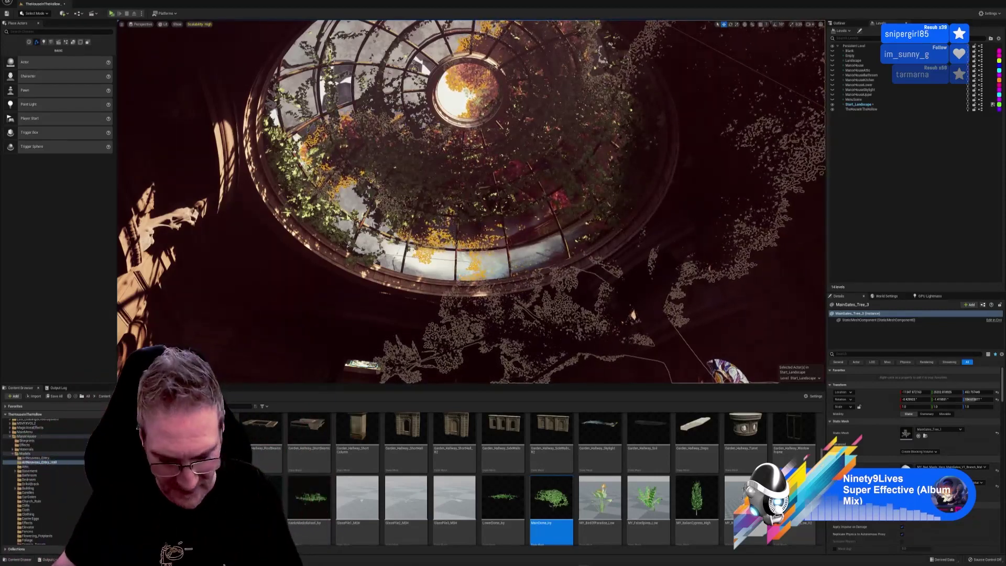
key(Delete)
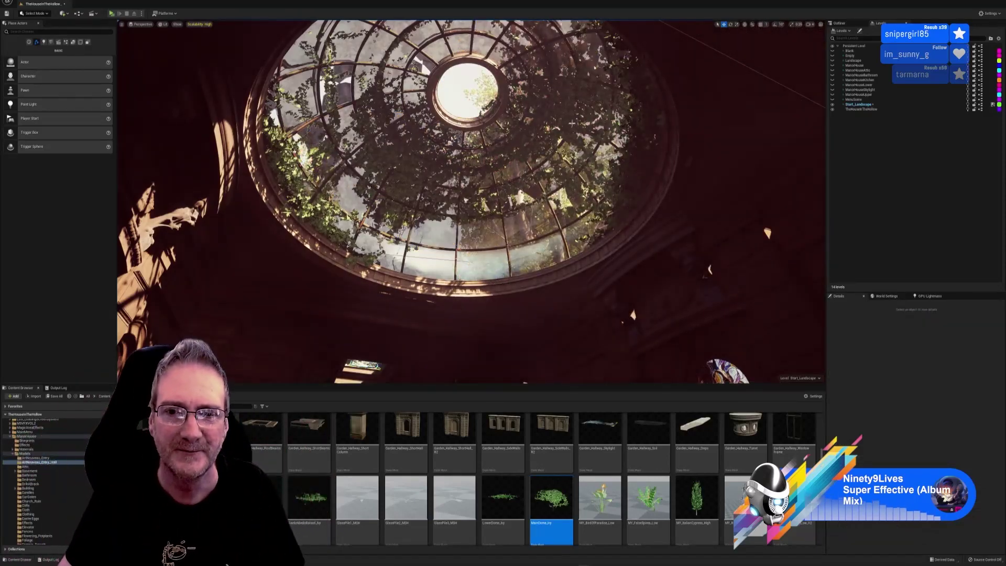
- Survey the hall from inside and preview the small white oak conservatory mesh, inspecting its foliage and roots
right_drag(572, 123, 513, 207)
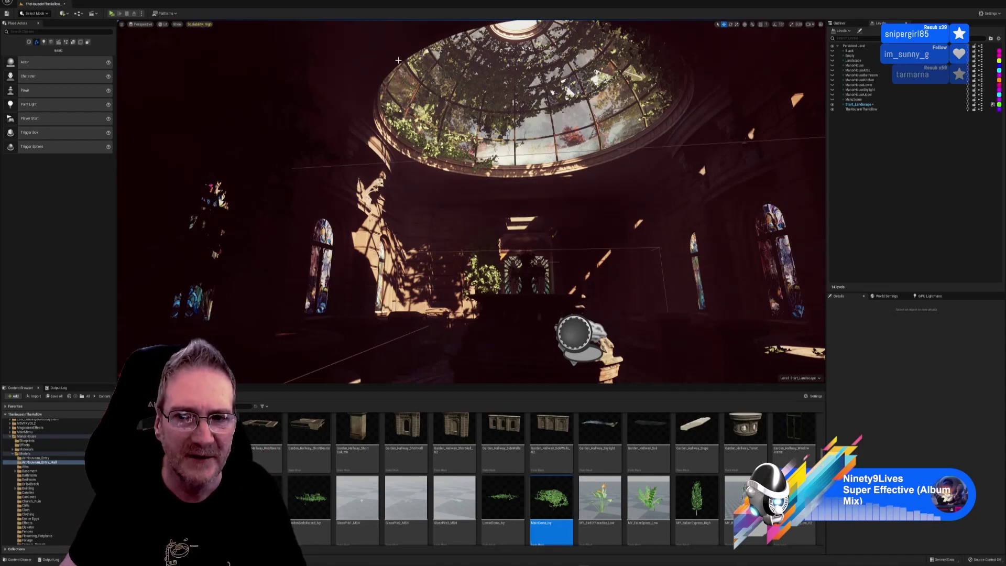
right_drag(398, 60, 412, 27)
key(e)
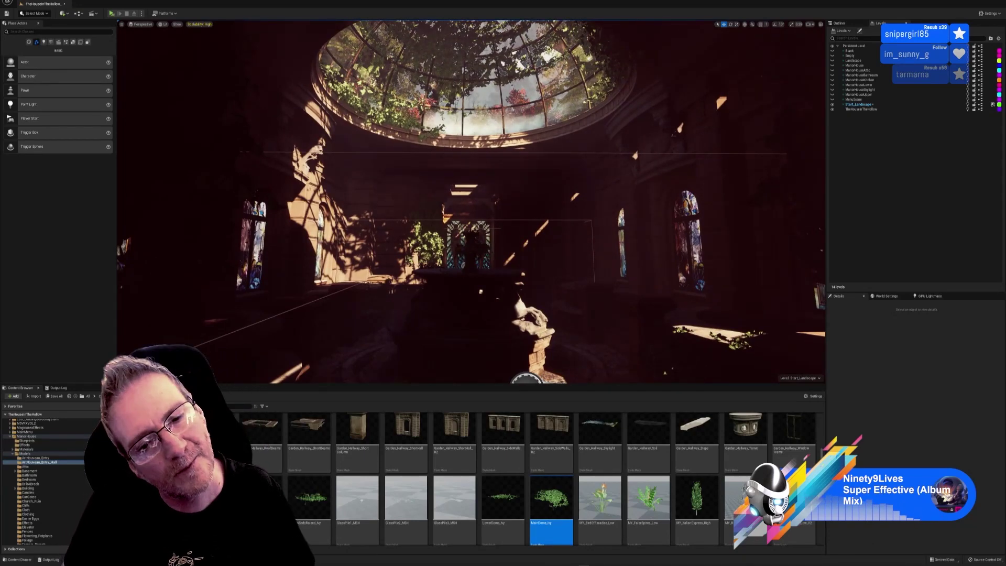
right_drag(538, 268, 495, 301)
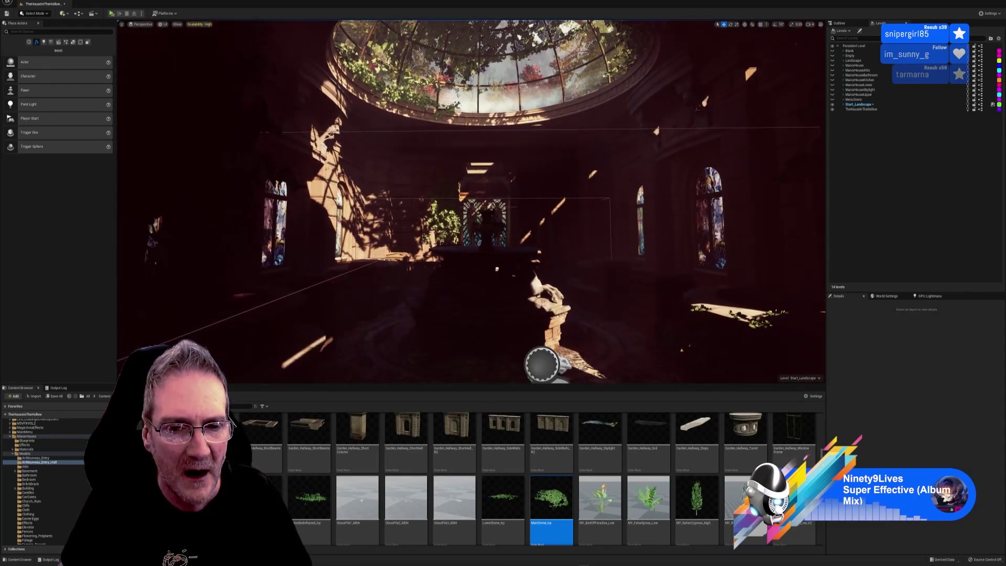
mouse_move(398, 60)
right_down()
mouse_move(378, 58)
mouse_move(398, 60)
right_up()
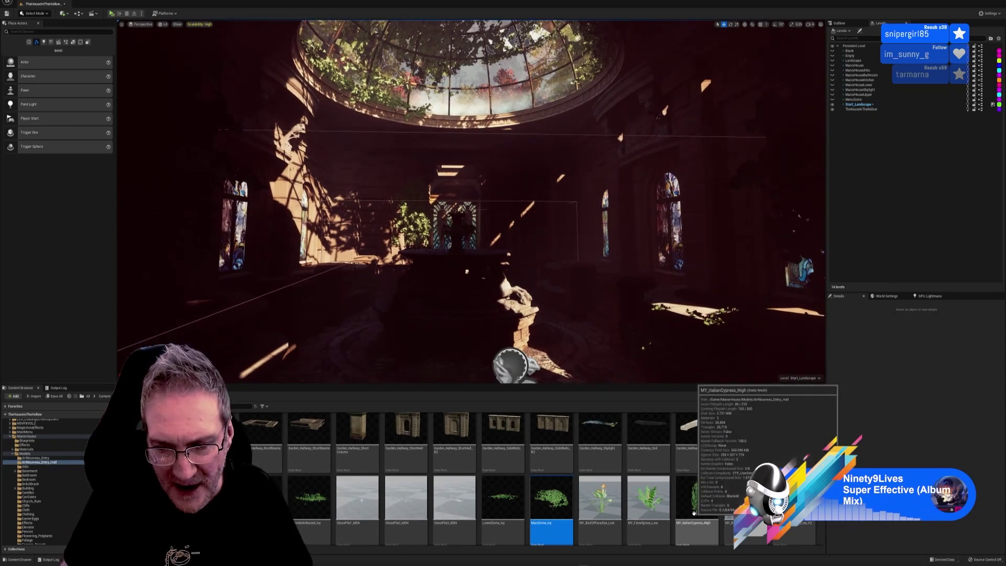
scroll(634, 487, down, 1)
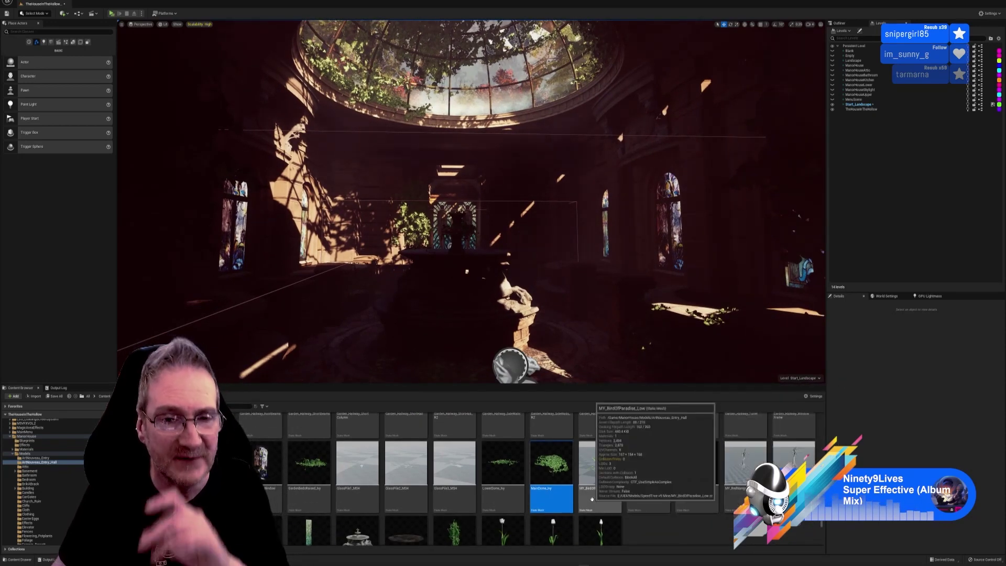
scroll(648, 509, down, 1)
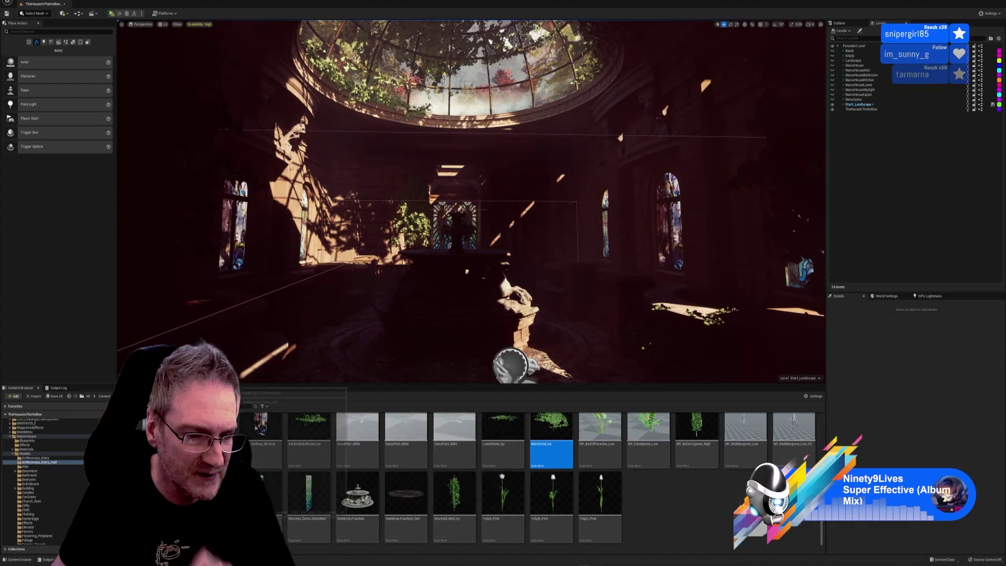
double_click(175, 498)
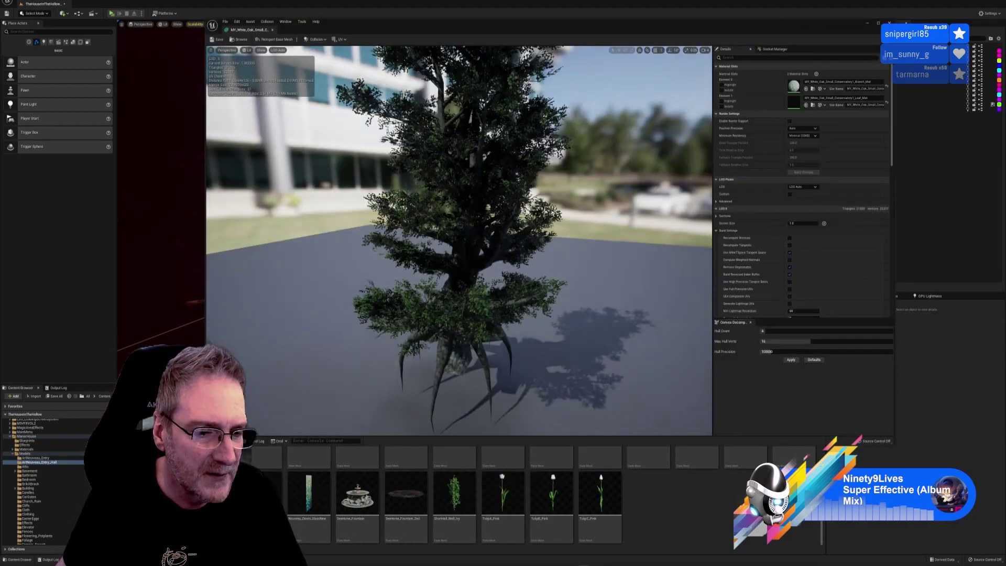
right_drag(582, 273, 615, 237)
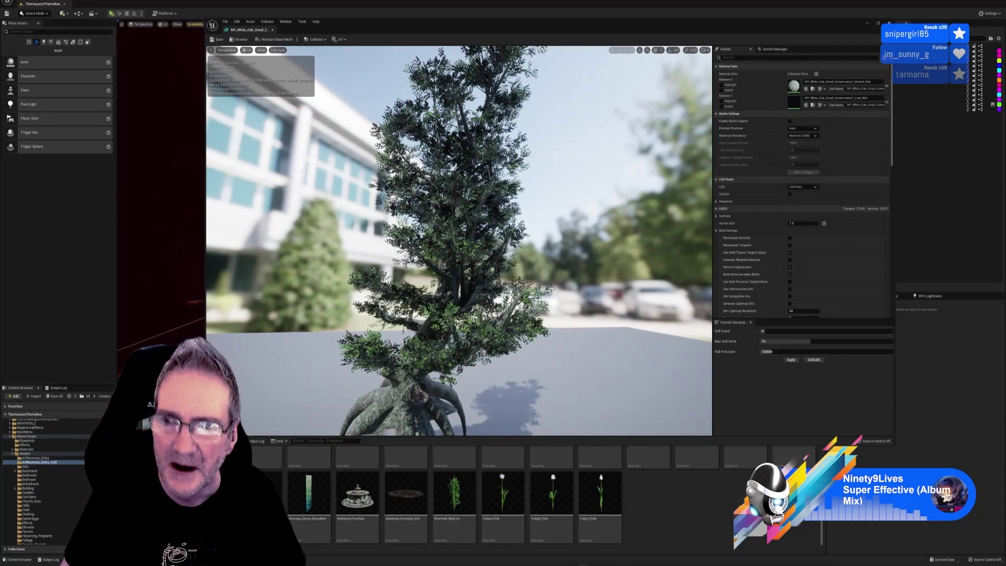
click(889, 23)
- Preview the MY_RedMangrove_Low mesh and inspect its trunk, roots and branches
scroll(666, 514, up, 2)
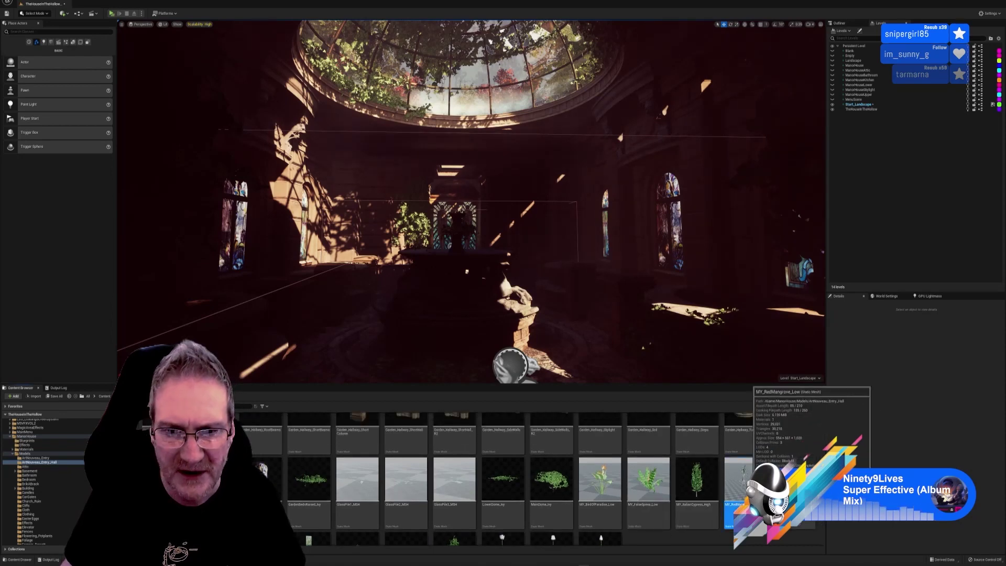
double_click(741, 471)
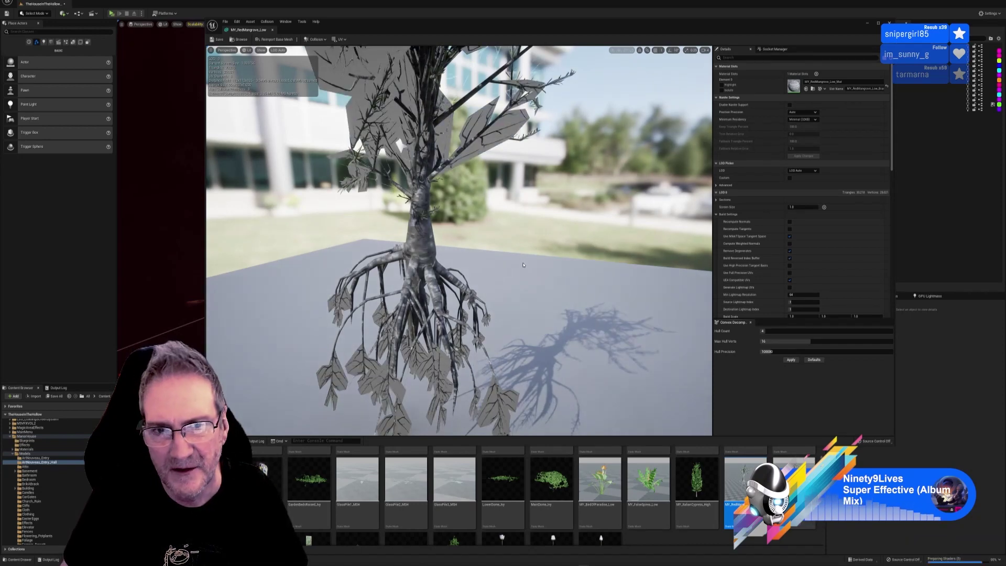
mouse_move(459, 241)
right_down()
mouse_move(419, 209)
mouse_move(315, 210)
mouse_move(484, 235)
mouse_move(477, 241)
right_up()
drag(545, 250, 596, 160)
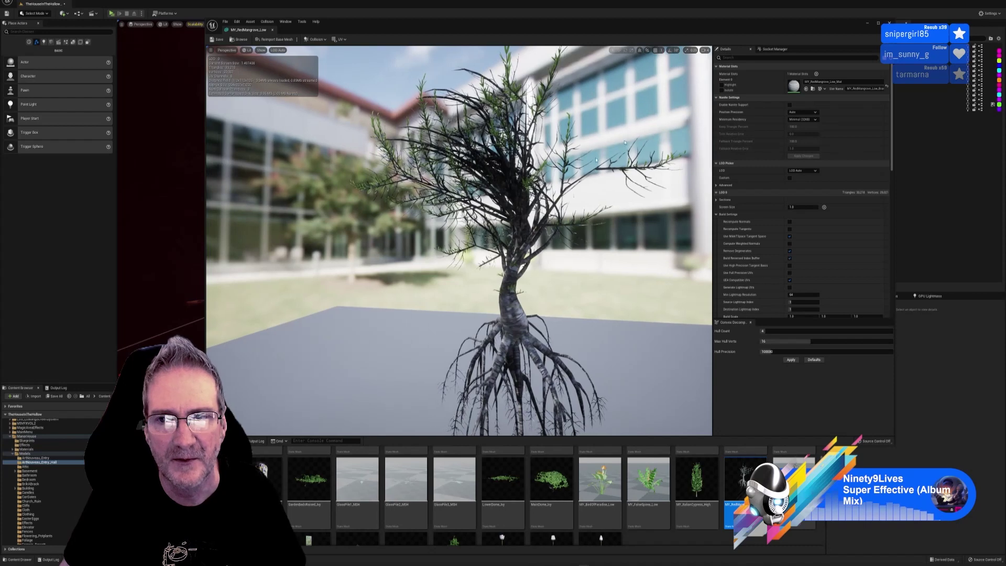
- Preview the small white oak conservatory mesh again to judge its overall shape, and close the mesh previews
scroll(428, 465, down, 2)
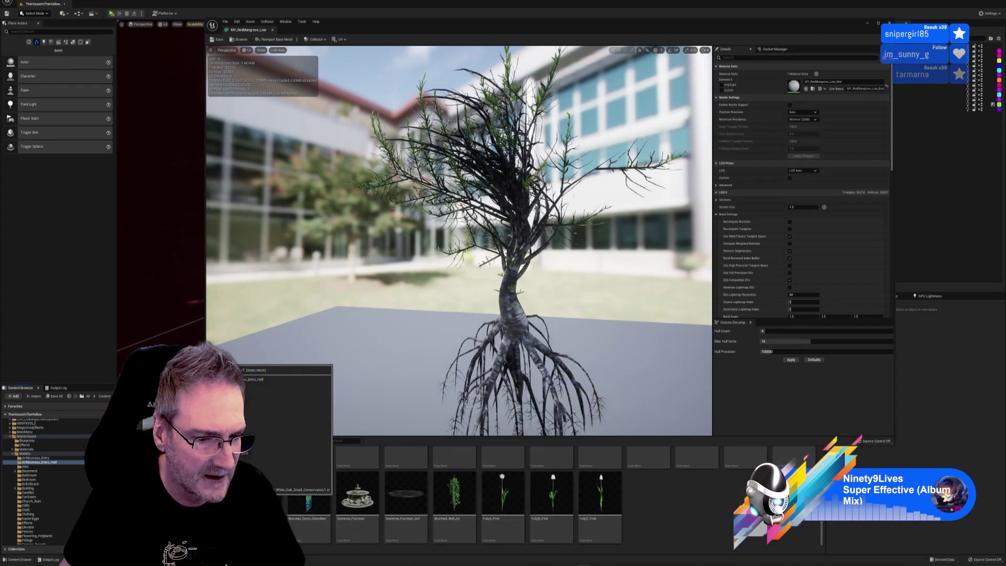
double_click(260, 492)
drag(576, 293, 532, 342)
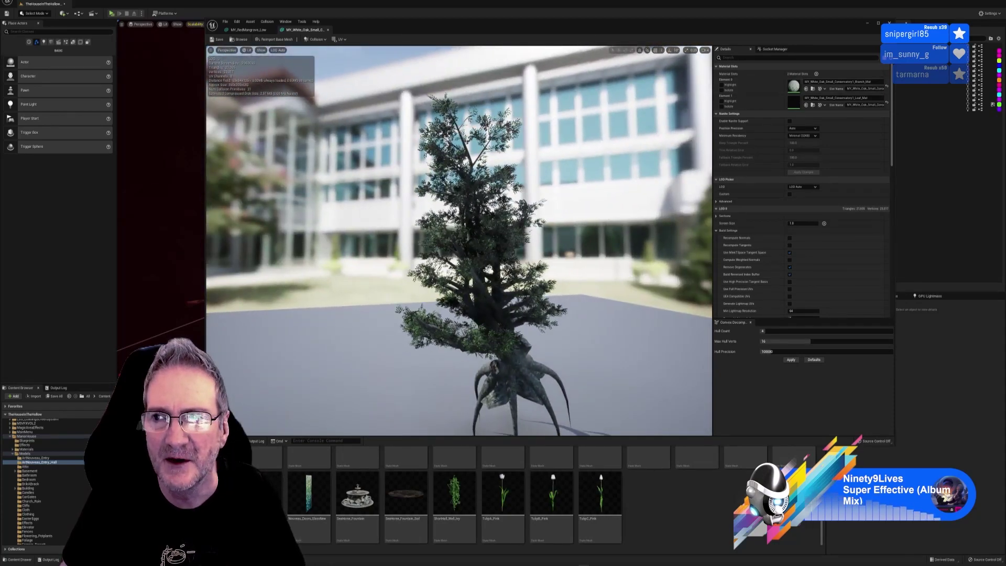
click(889, 22)
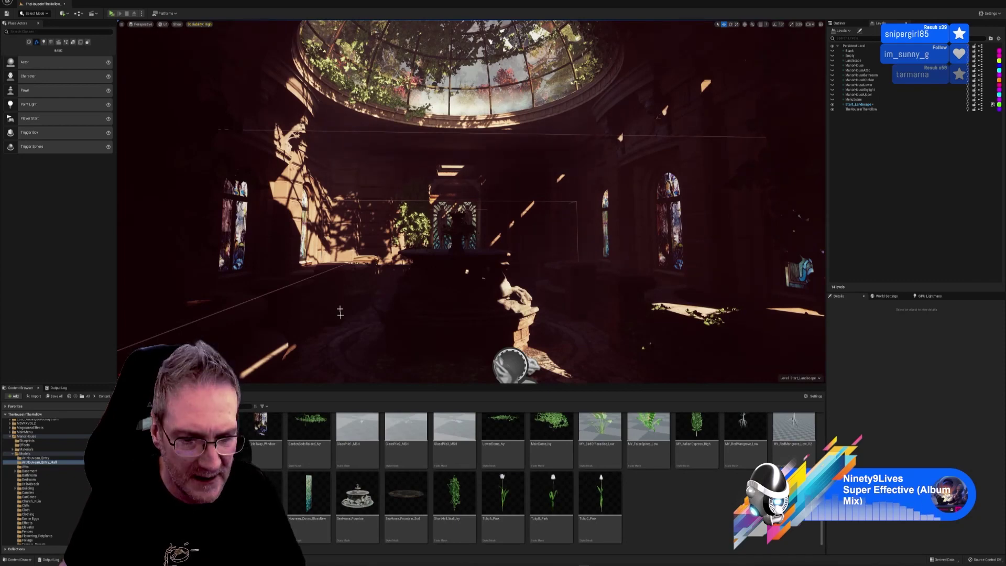
- Place MY_White_Oak_Small_Conservatory1 in the round planter by the stained-glass window and rotate it about its vertical axis
right_drag(461, 285, 18, 356)
key(w)
right_drag(385, 306, 531, 213)
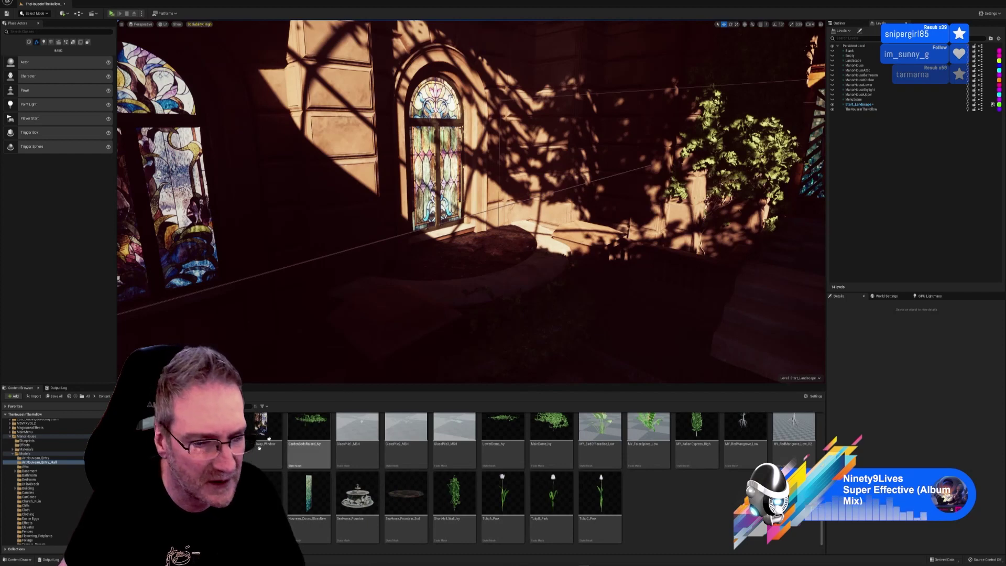
drag(262, 503, 482, 296)
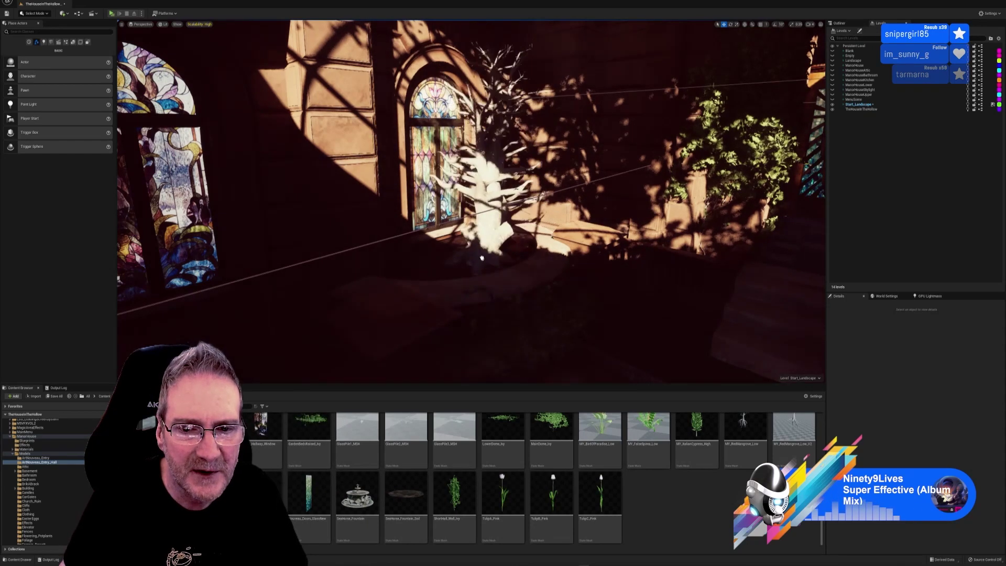
drag(478, 260, 483, 278)
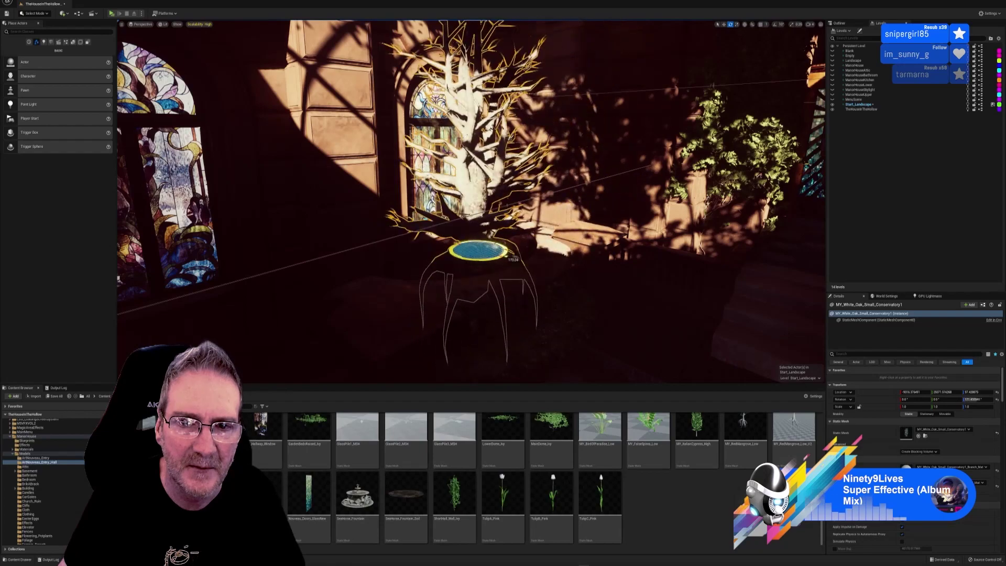
- Shift the white oak sideways in the planter, clear the selection, and check the tree against the hall
mouse_move(631, 279)
right_down()
mouse_move(536, 279)
mouse_move(733, 278)
mouse_move(545, 278)
mouse_move(632, 279)
mouse_move(616, 275)
right_up()
key(w)
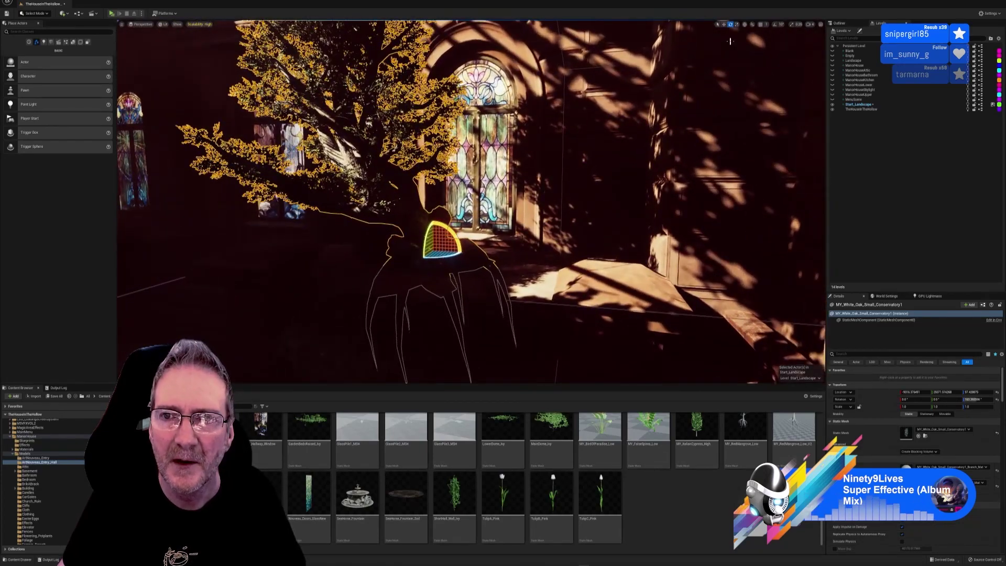
right_drag(447, 254, 438, 296)
drag(435, 212, 490, 210)
right_drag(464, 226, 440, 211)
key(Escape)
right_drag(471, 201, 509, 324)
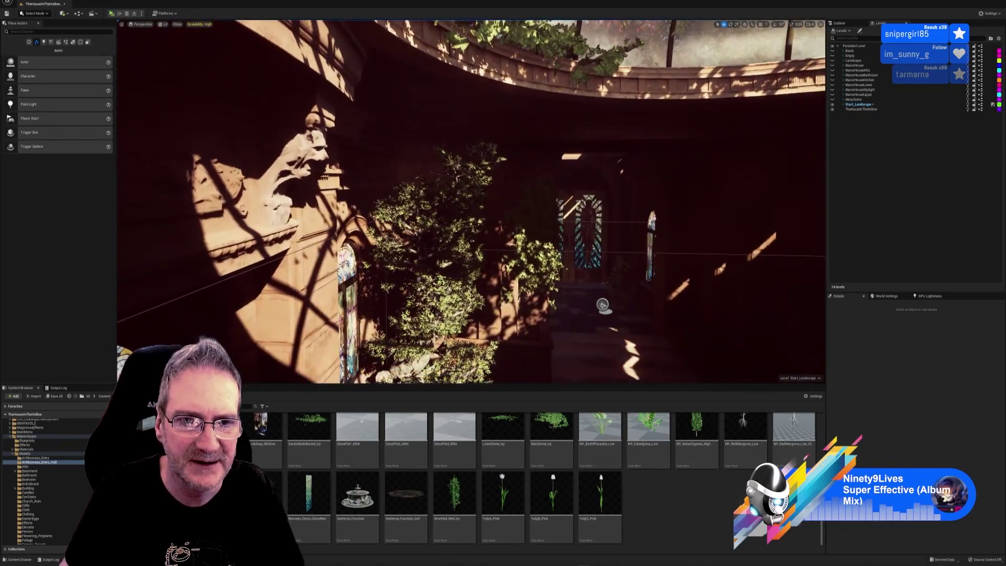
- Show the viewport unlit and scale the white oak in the planter up uniformly
click(476, 149)
click(163, 25)
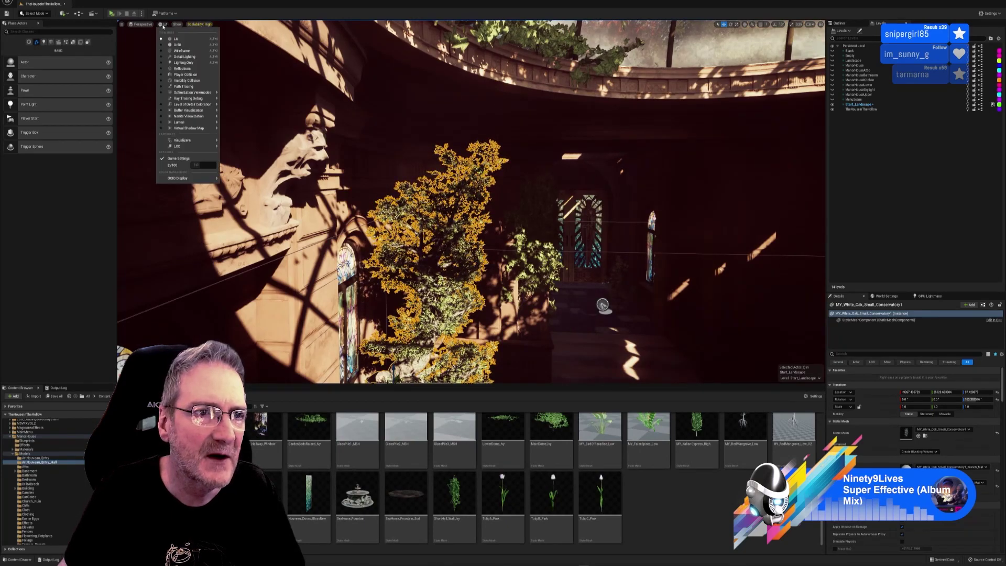
click(174, 46)
mouse_move(602, 305)
right_down()
mouse_move(549, 336)
mouse_move(584, 335)
mouse_move(607, 320)
right_up()
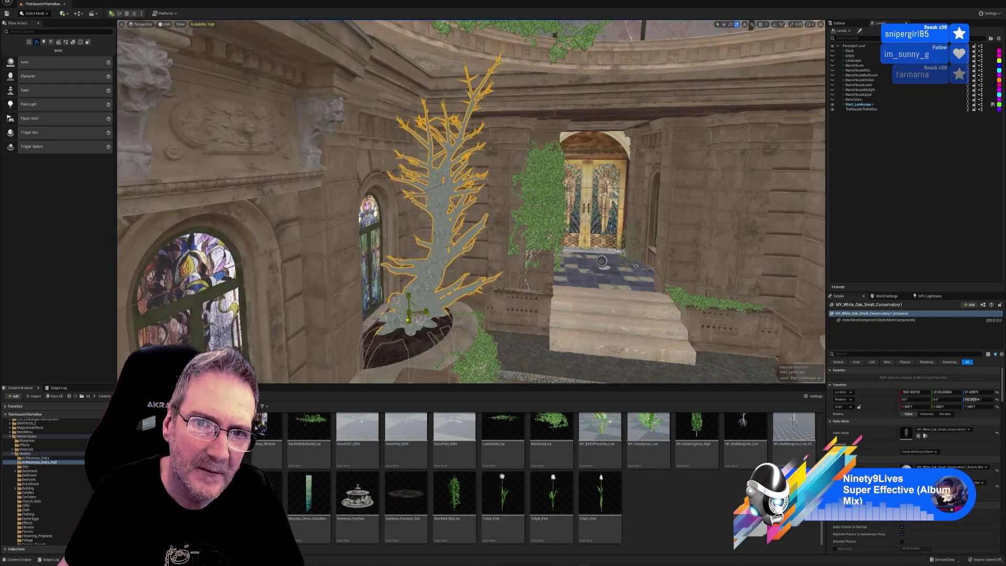
drag(409, 312, 406, 316)
mouse_move(533, 287)
right_down()
mouse_move(556, 262)
mouse_move(545, 294)
mouse_move(566, 286)
mouse_move(545, 287)
right_up()
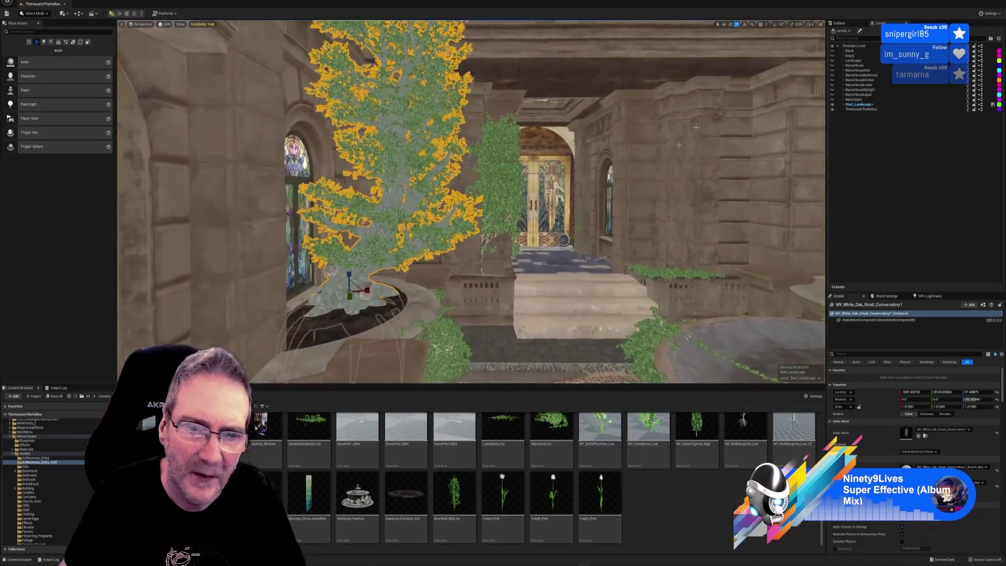
- Reposition the enlarged white oak over the planter's soil, check its roots against the rim, and clear the selection
click(724, 25)
mouse_move(576, 210)
right_down()
mouse_move(556, 215)
mouse_move(519, 257)
mouse_move(500, 254)
mouse_move(540, 225)
mouse_move(530, 226)
right_up()
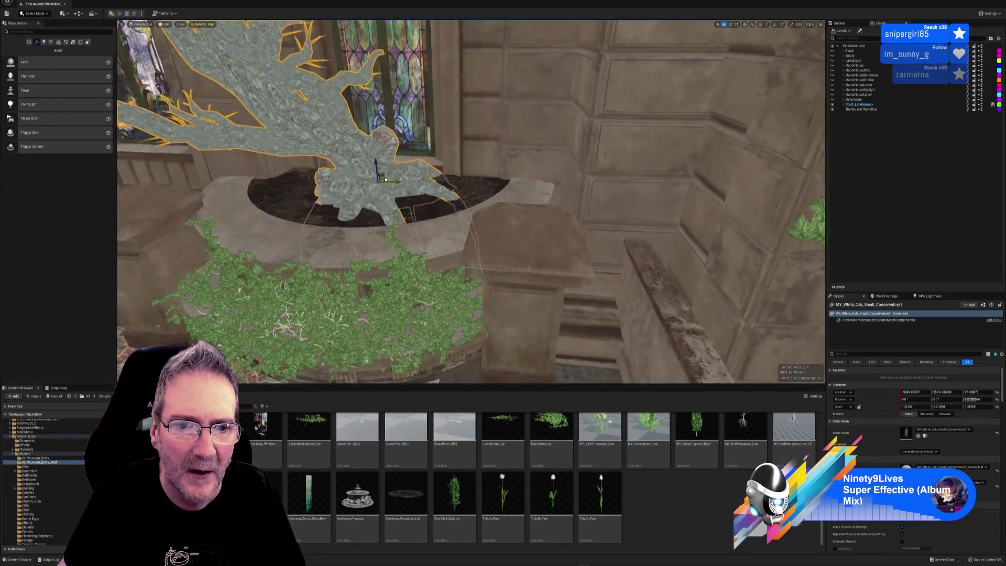
mouse_move(531, 226)
right_down()
mouse_move(555, 227)
mouse_move(516, 224)
right_up()
key(Escape)
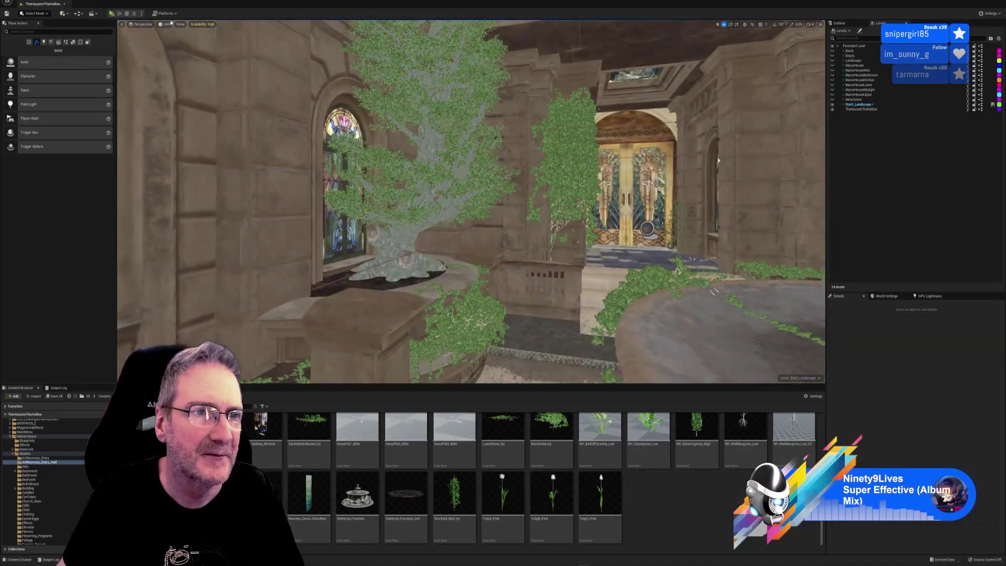
- Show the viewport lit and place MY_RedMangrove_Low in the empty planter beneath a stained-glass window on the hall's shaded side
key(alt+4)
right_drag(178, 43, 314, 83)
scroll(602, 445, up, 1)
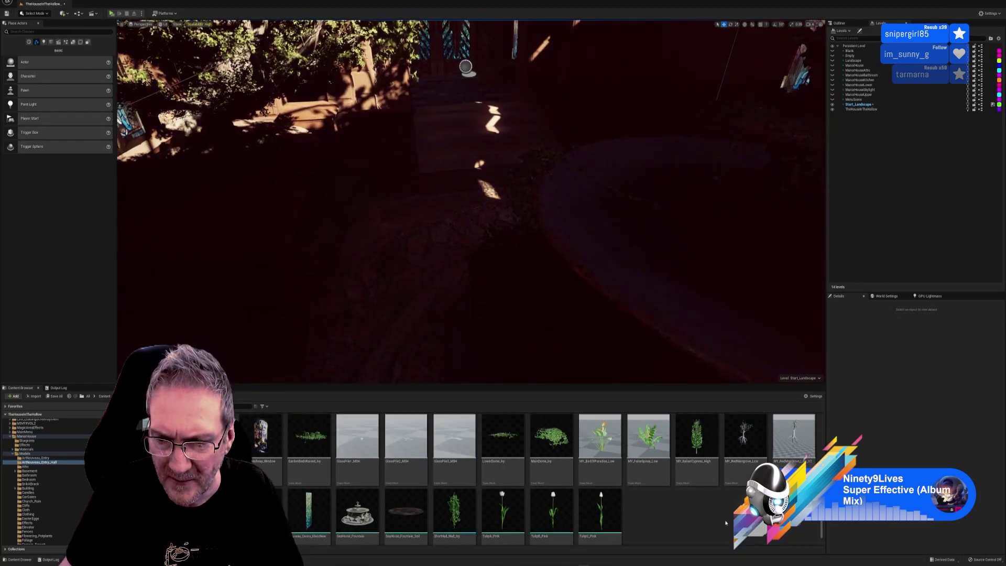
right_drag(598, 329, 723, 262)
right_drag(475, 255, 440, 257)
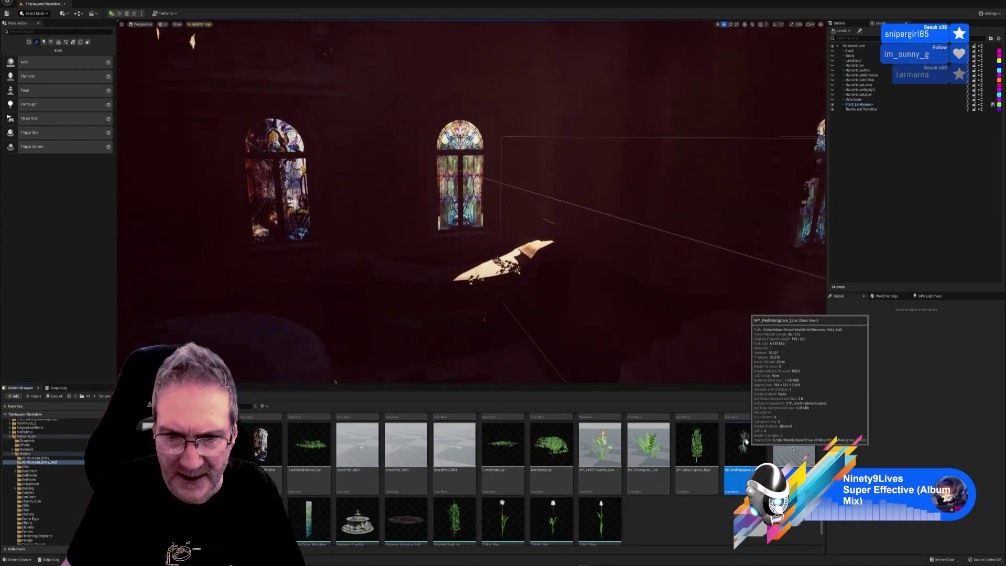
drag(751, 451, 465, 263)
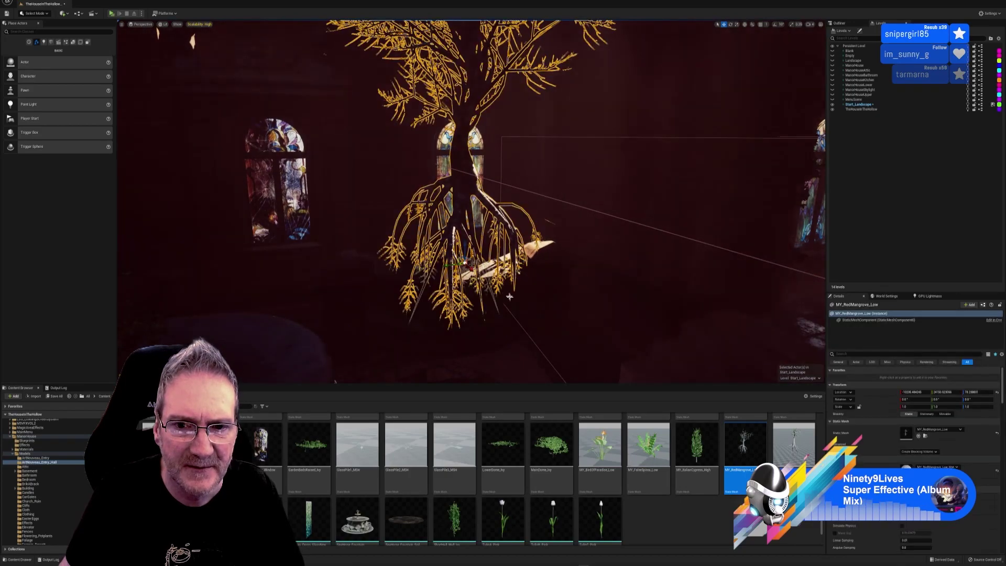
right_drag(465, 263, 442, 254)
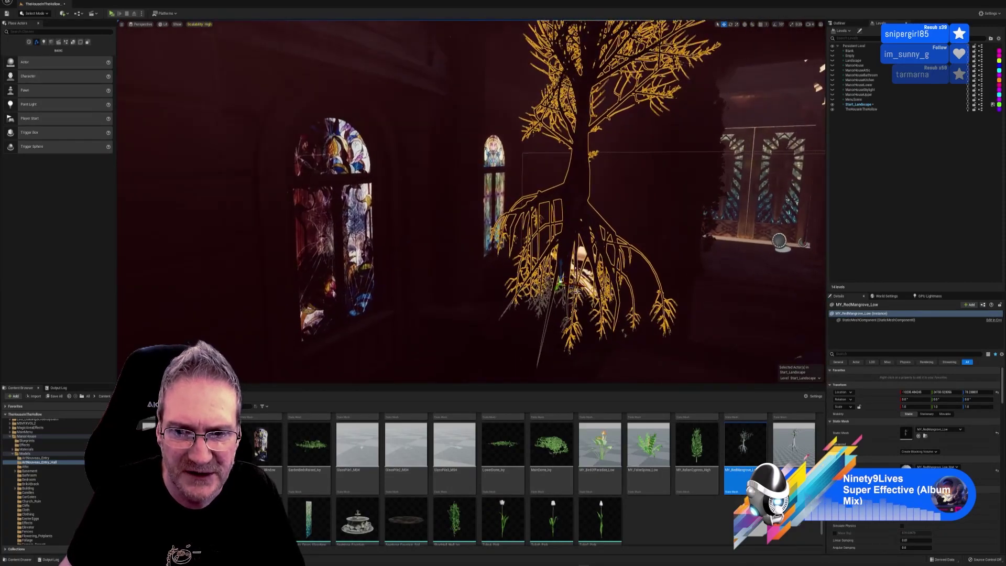
- Move the red mangrove within its planter, clear the selection, and check its crown against the glass dome
drag(560, 275, 544, 290)
right_drag(629, 291, 560, 314)
key(Delete)
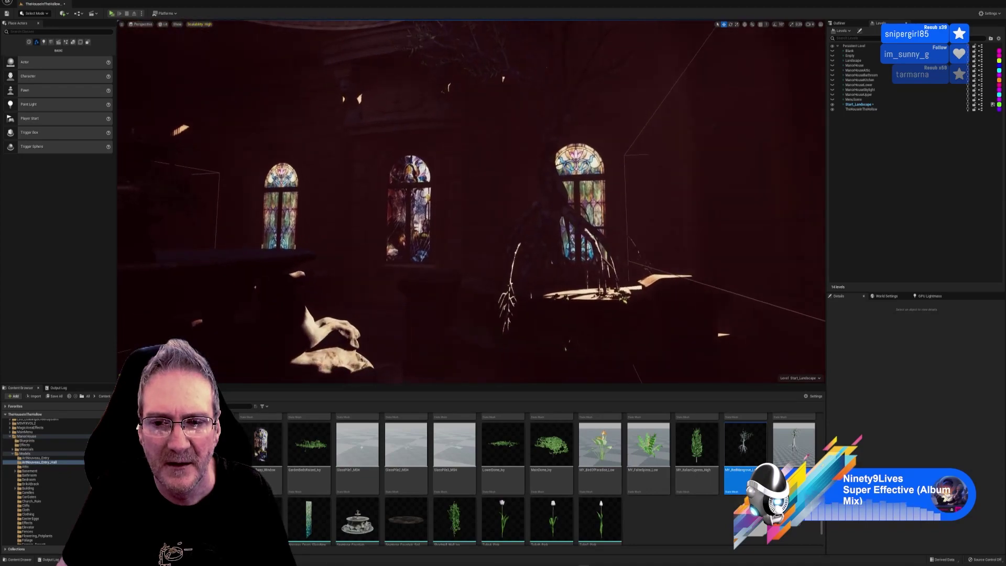
right_drag(637, 243, 620, 212)
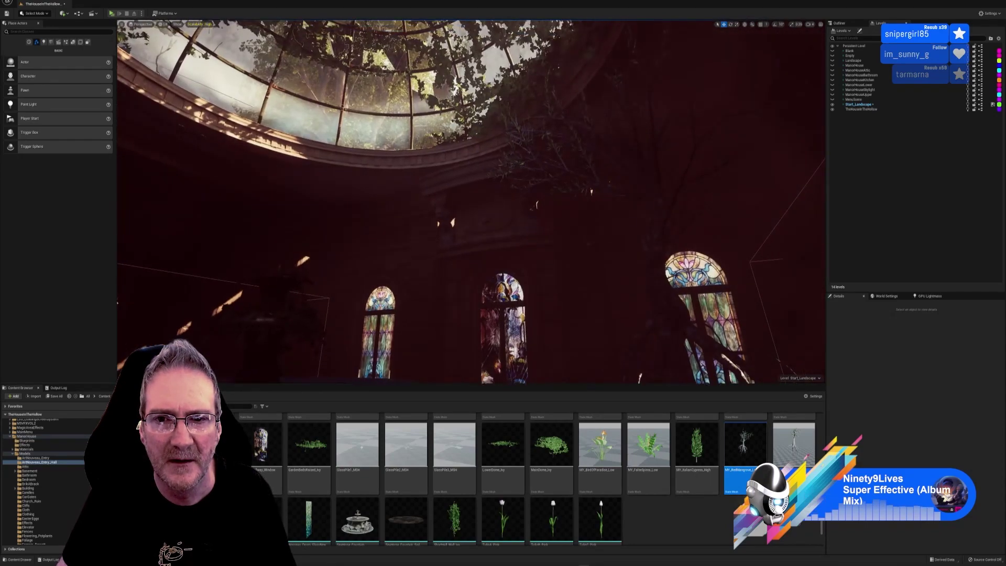
right_drag(138, 228, 125, 274)
right_drag(621, 242, 632, 231)
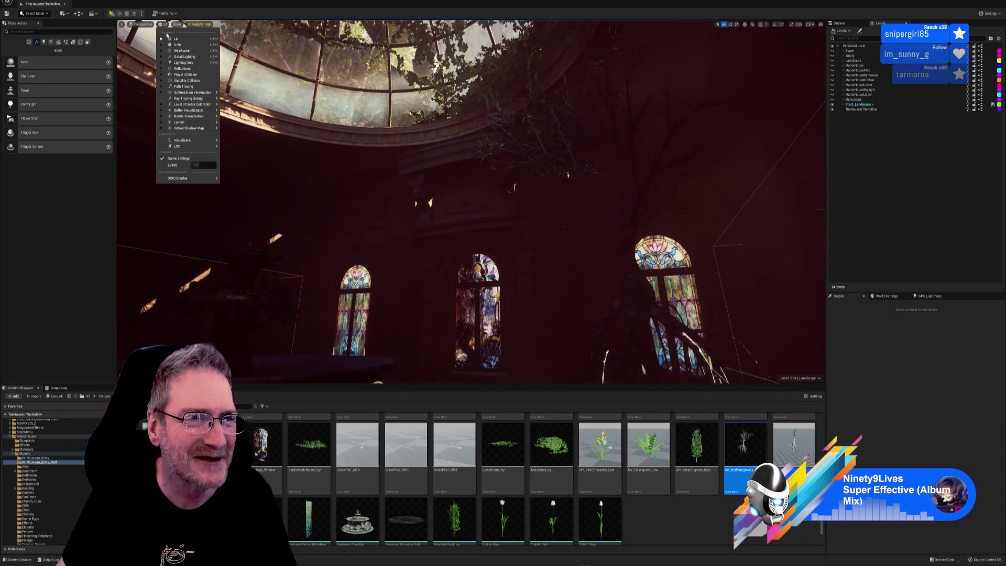
- Show the viewport unlit, select the red mangrove, lower it toward the planter soil, and shift it toward the planter's front
click(177, 45)
right_drag(419, 199, 427, 139)
click(466, 246)
right_drag(450, 192, 452, 160)
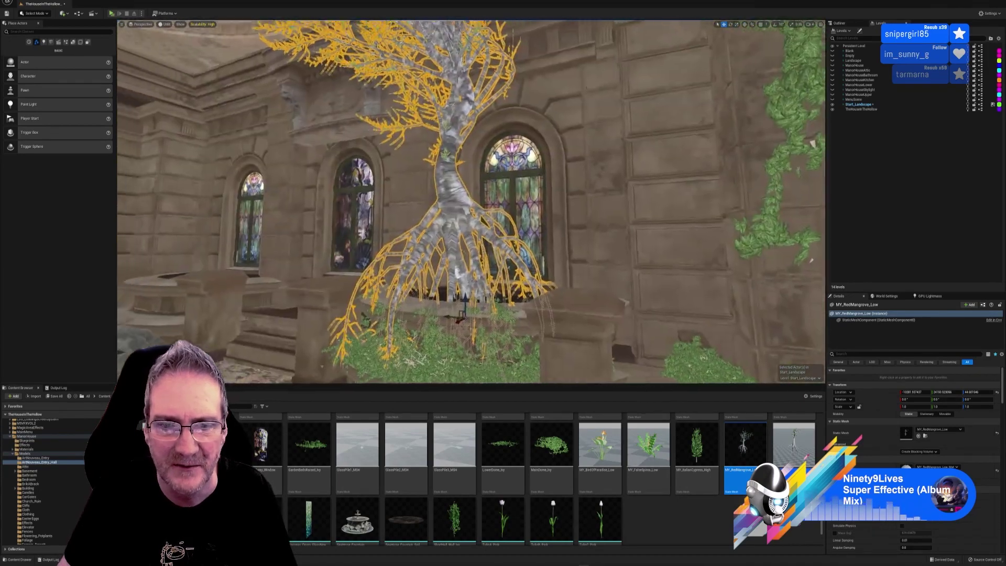
right_drag(470, 202, 435, 165)
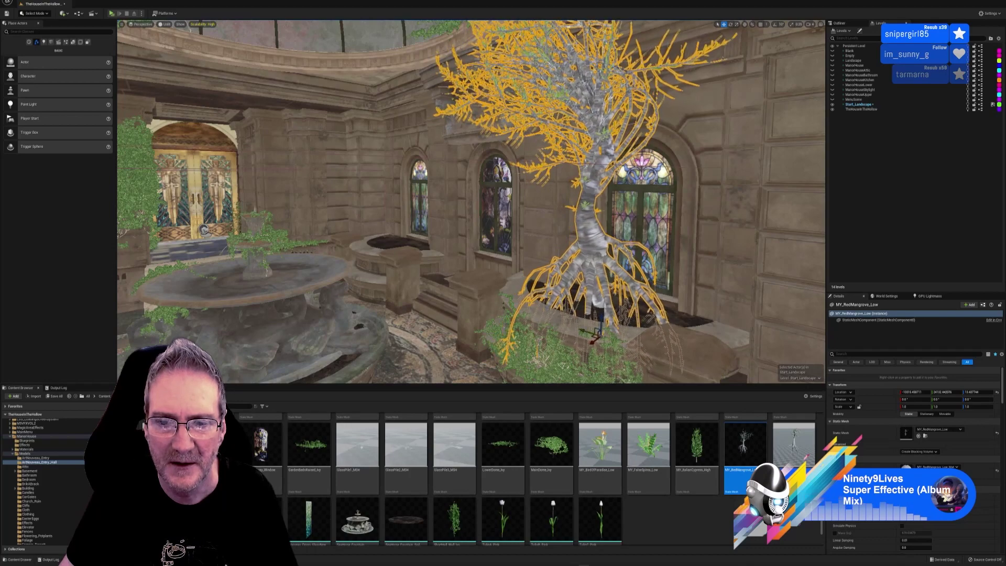
right_drag(471, 201, 491, 278)
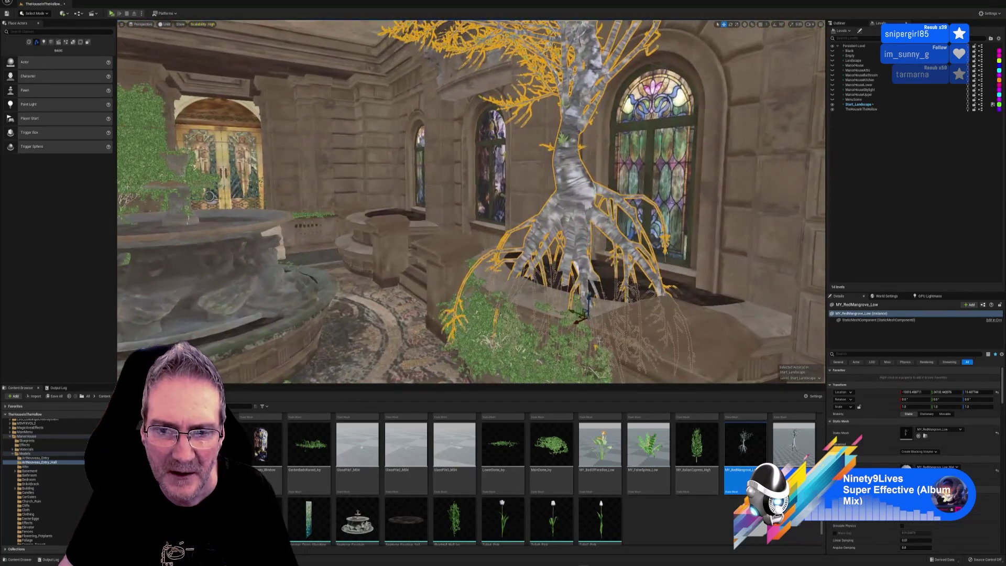
drag(579, 324, 560, 331)
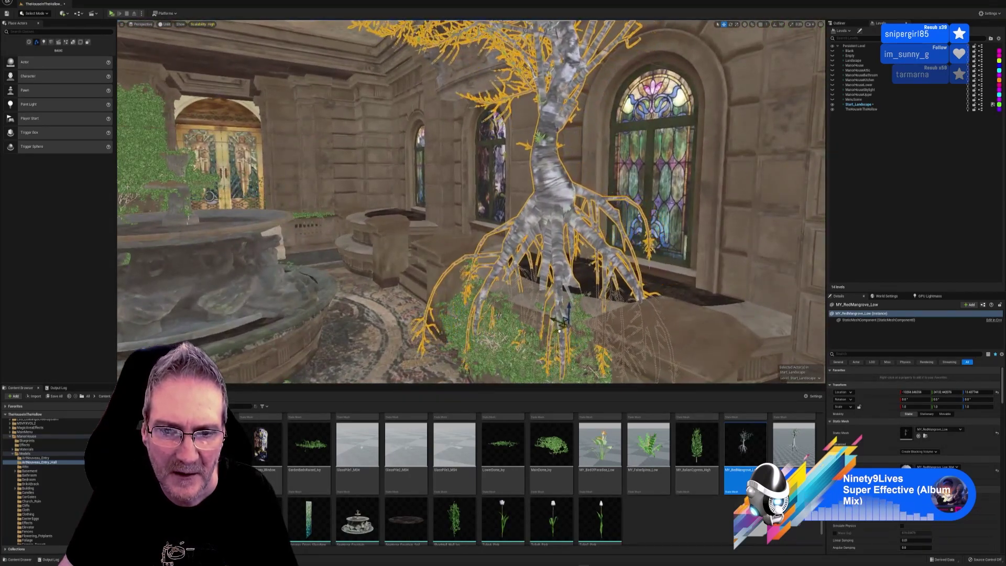
mouse_move(470, 201)
right_down()
mouse_move(419, 201)
mouse_move(427, 209)
mouse_move(398, 220)
mouse_move(461, 210)
right_up()
- Clear the selection, return the viewport to lit, and compare the red mangrove with the sunlit white oak
right_drag(553, 315, 548, 168)
key(Escape)
right_drag(508, 268, 550, 296)
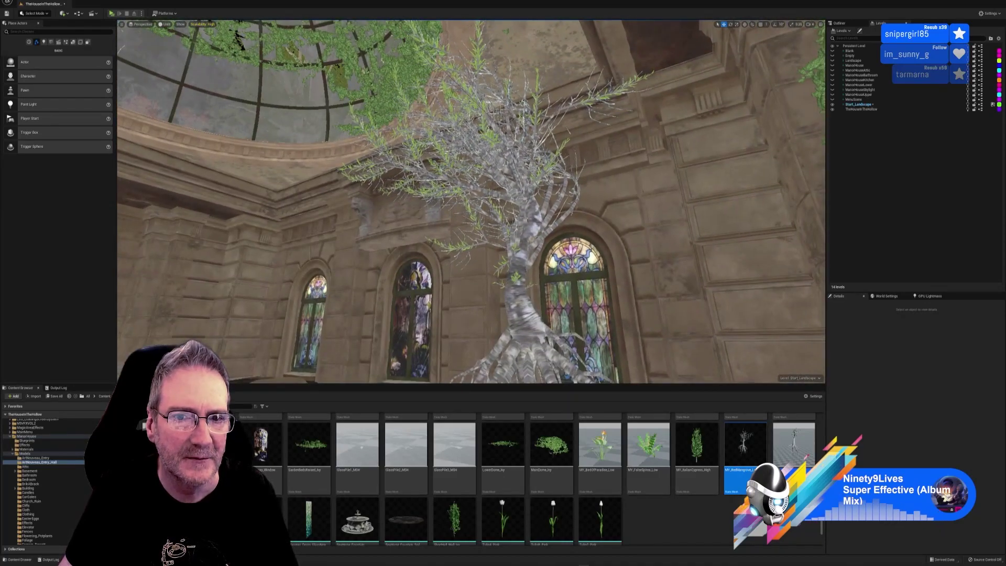
click(168, 25)
click(172, 38)
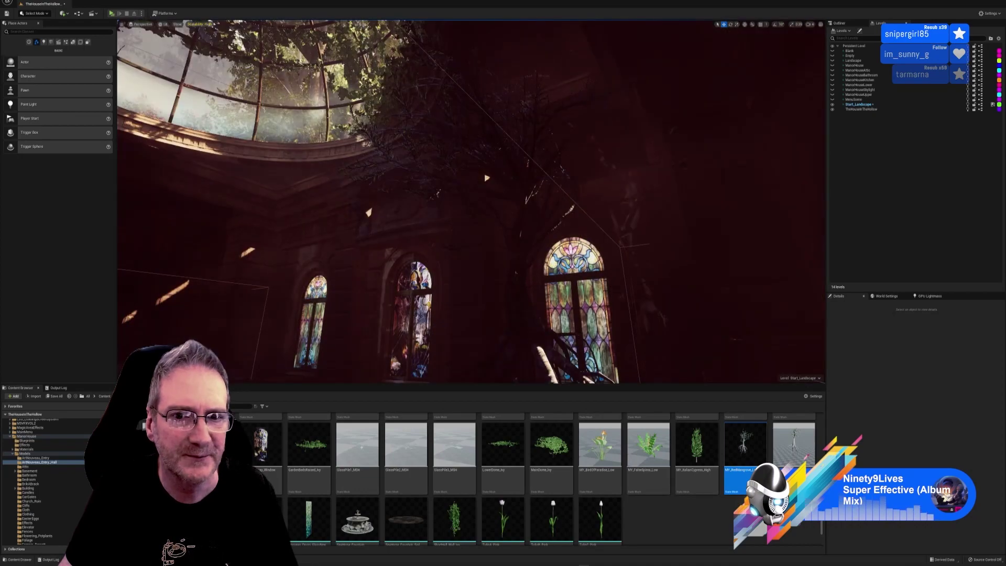
right_drag(366, 209, 364, 160)
right_drag(469, 178, 469, 246)
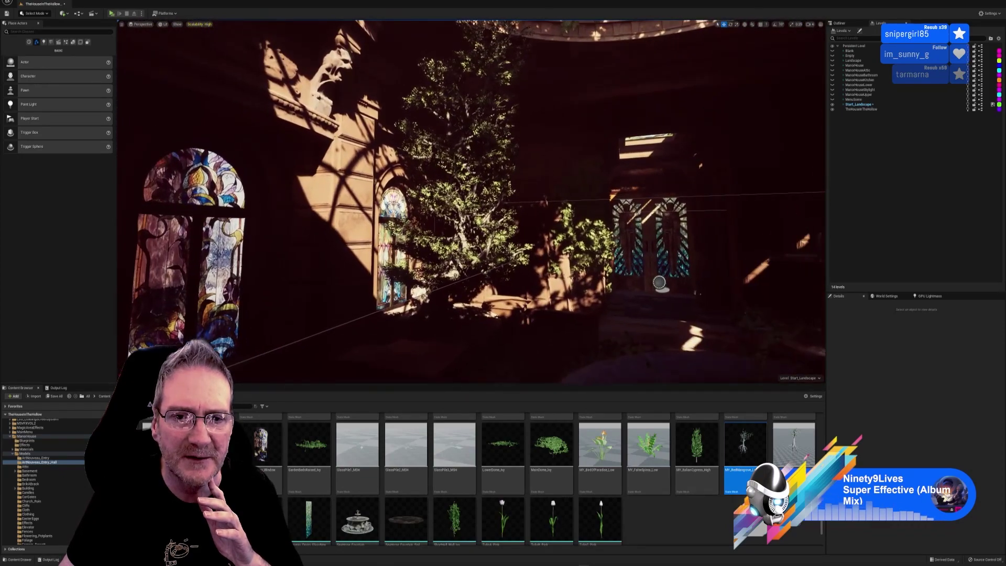
- Delete the white oak from the sunlit planter and place MY_RedMangrove_Low_V2 there instead
click(461, 230)
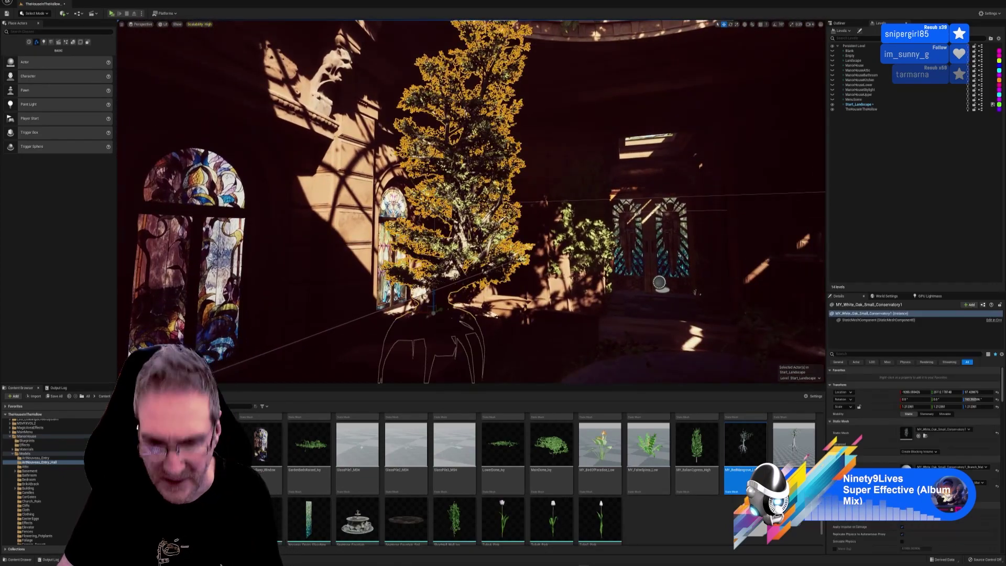
key(Delete)
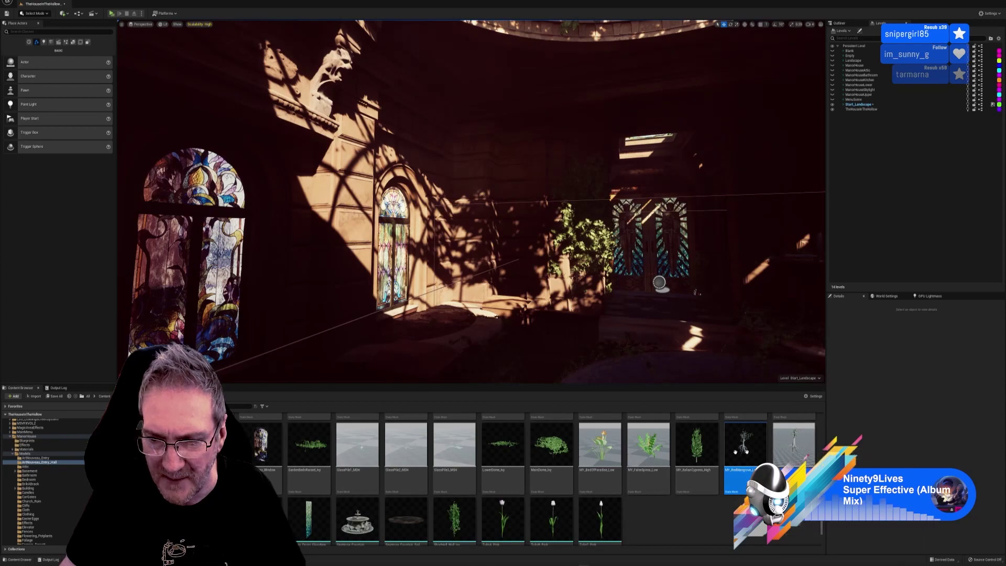
drag(789, 442, 450, 340)
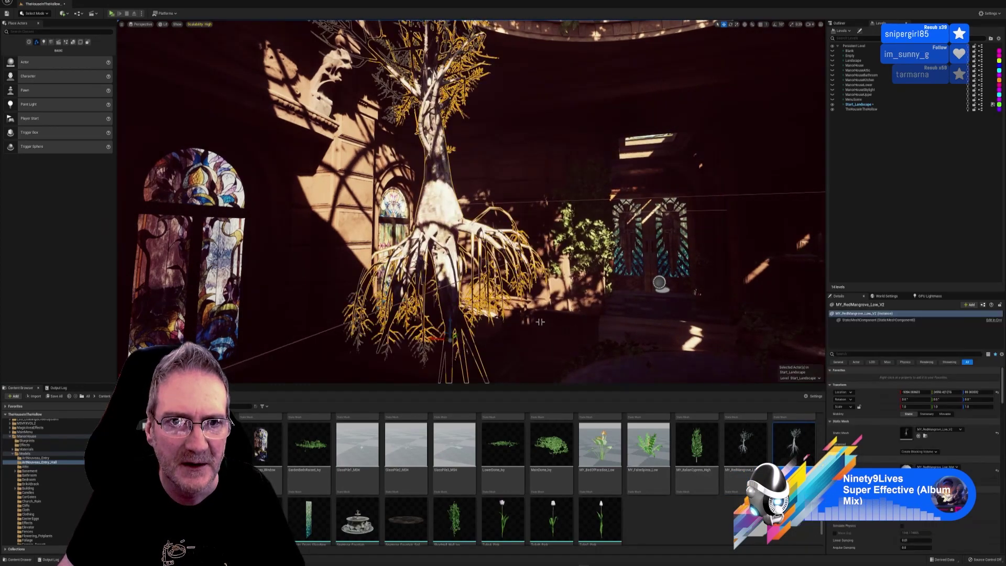
right_drag(681, 118, 618, 62)
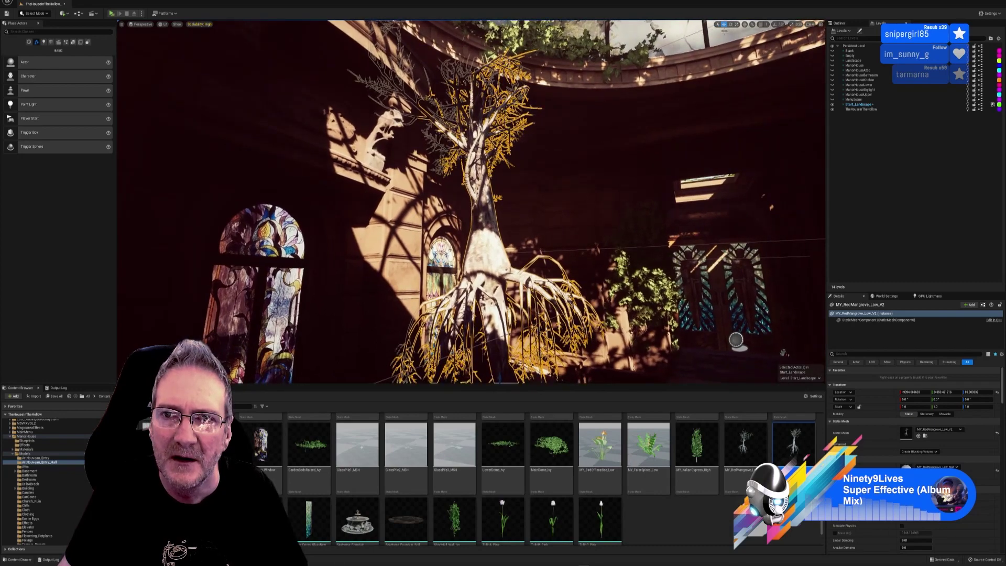
- Rotate MY_RedMangrove_Low_V2 about its vertical axis and inspect its roots from the other side
click(731, 25)
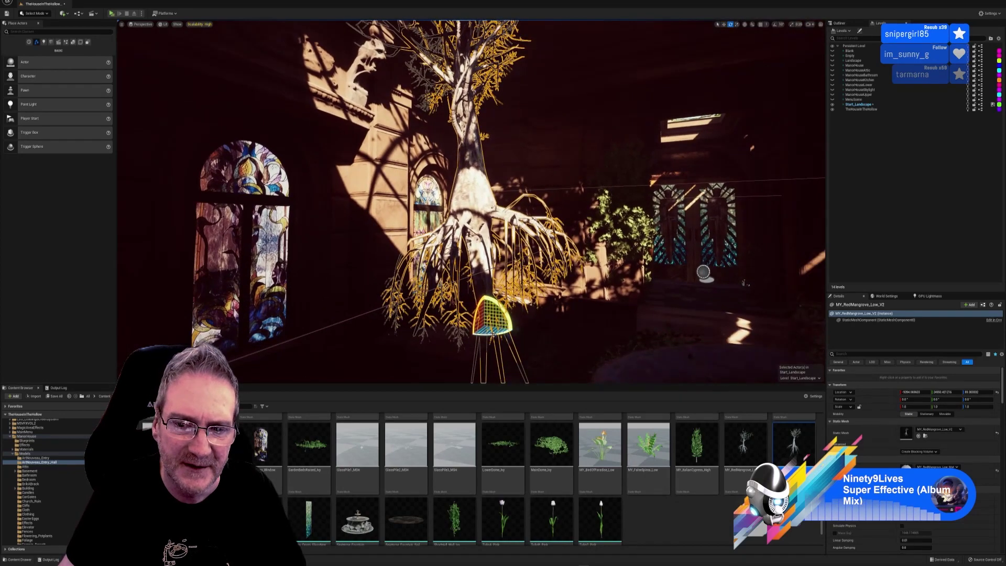
drag(492, 332, 516, 329)
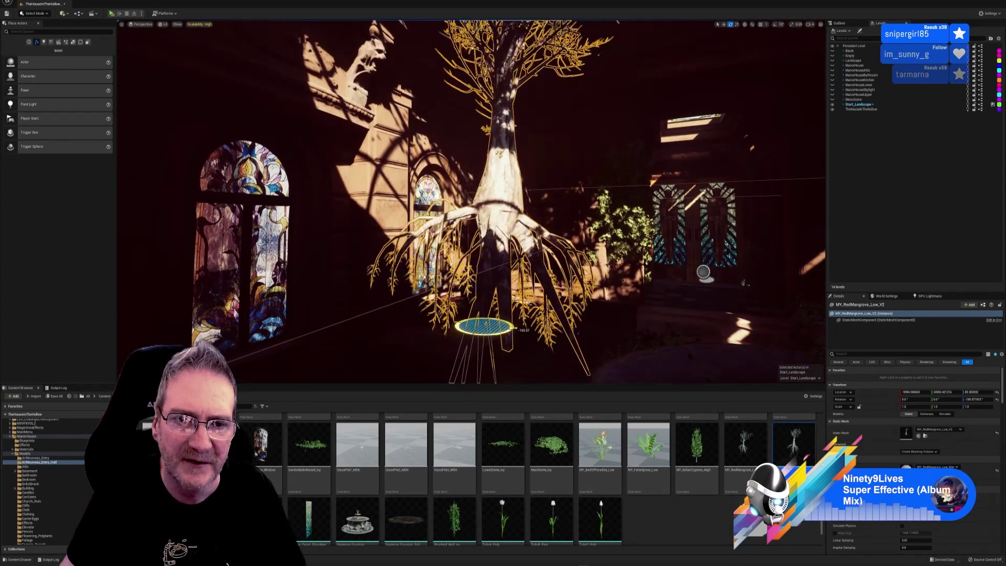
click(724, 25)
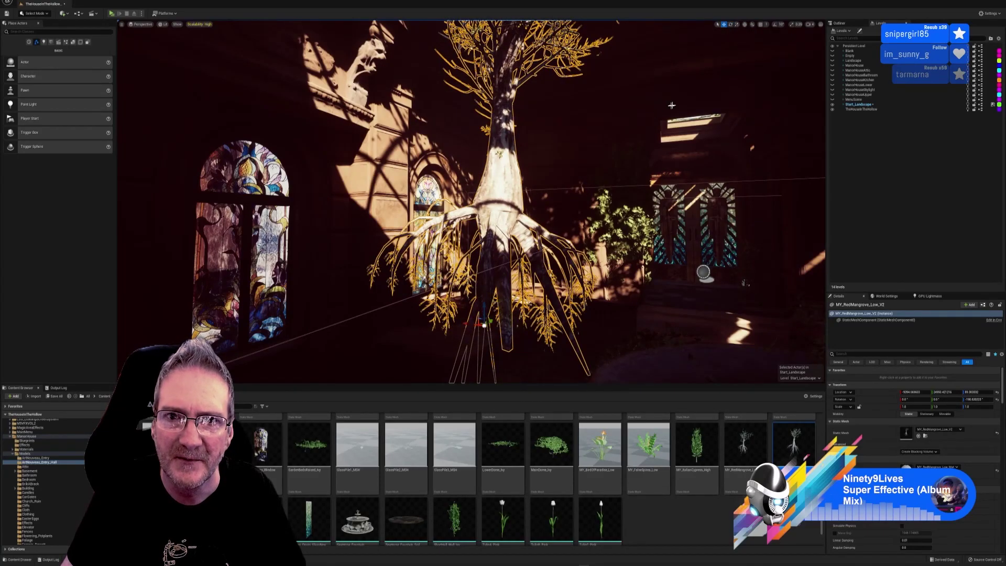
right_drag(669, 102, 602, 149)
right_drag(508, 231, 506, 240)
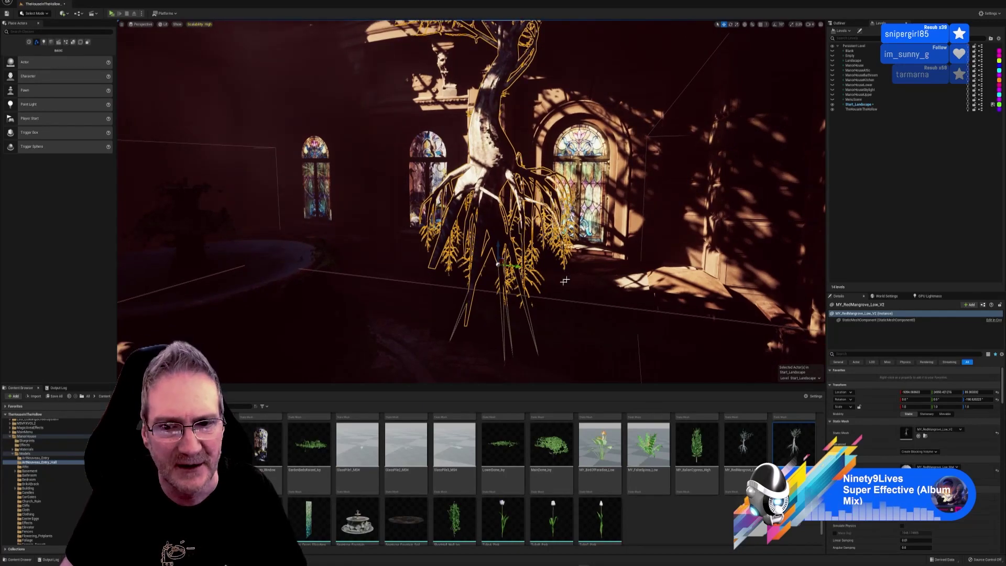
right_drag(565, 280, 624, 323)
- Show the viewport unlit, move MY_RedMangrove_Low_V2 over the planter in front of the window, and lower it toward the soil
click(165, 25)
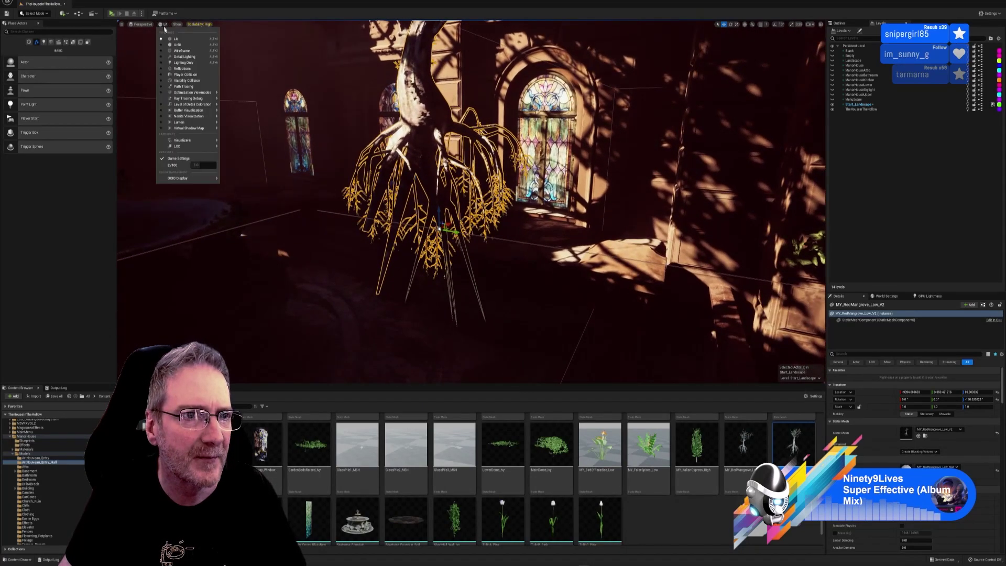
click(177, 45)
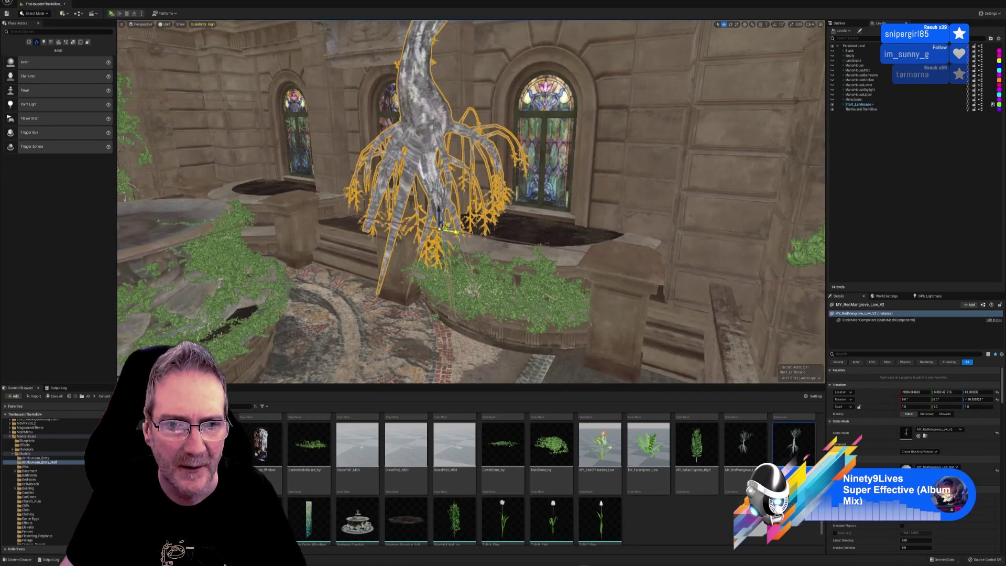
drag(449, 228, 513, 234)
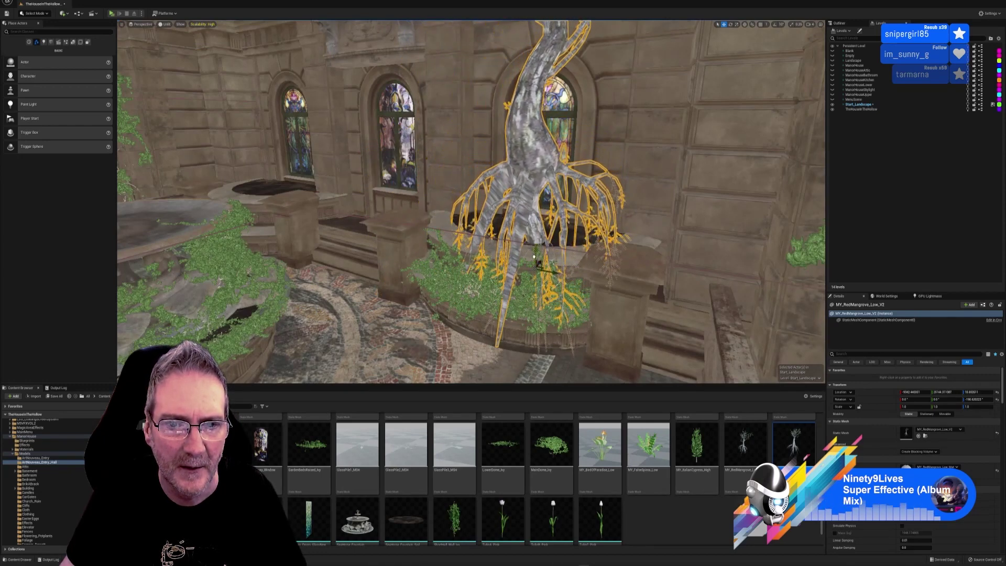
drag(534, 255, 534, 257)
right_drag(535, 257, 514, 216)
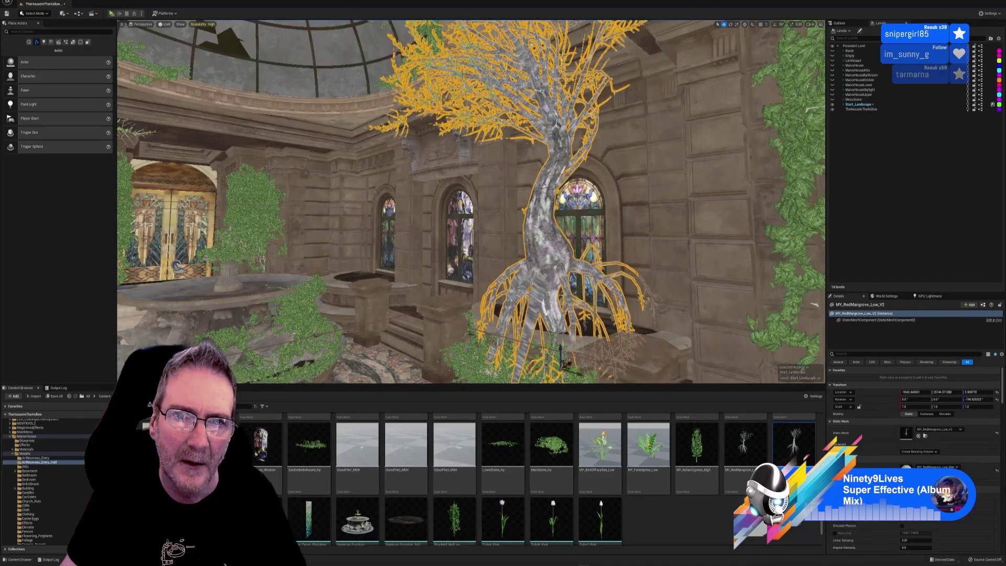
right_drag(513, 215, 569, 228)
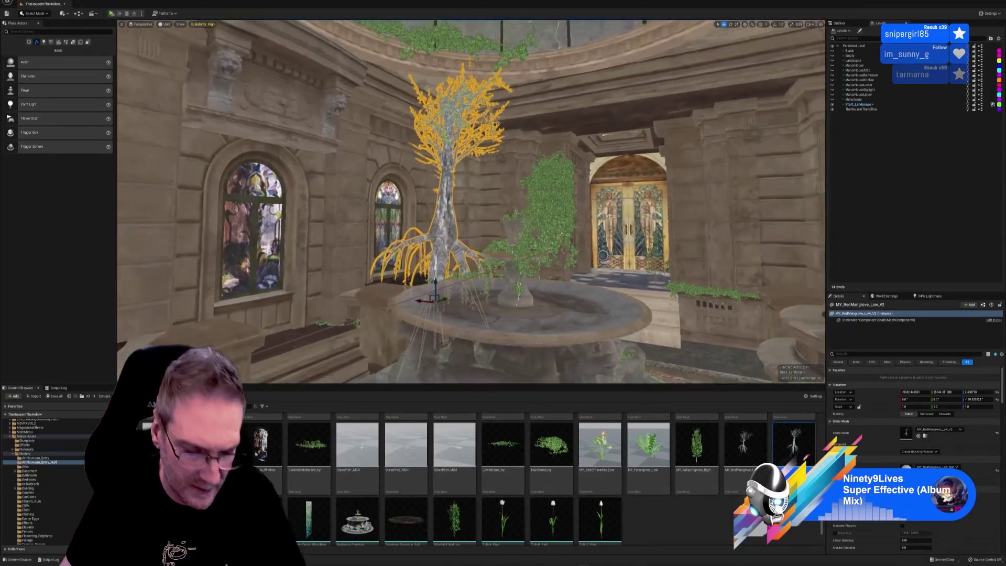
- Clear the selection, show the viewport lit, and examine the second mangrove in the sunlight beneath the dome
key(Escape)
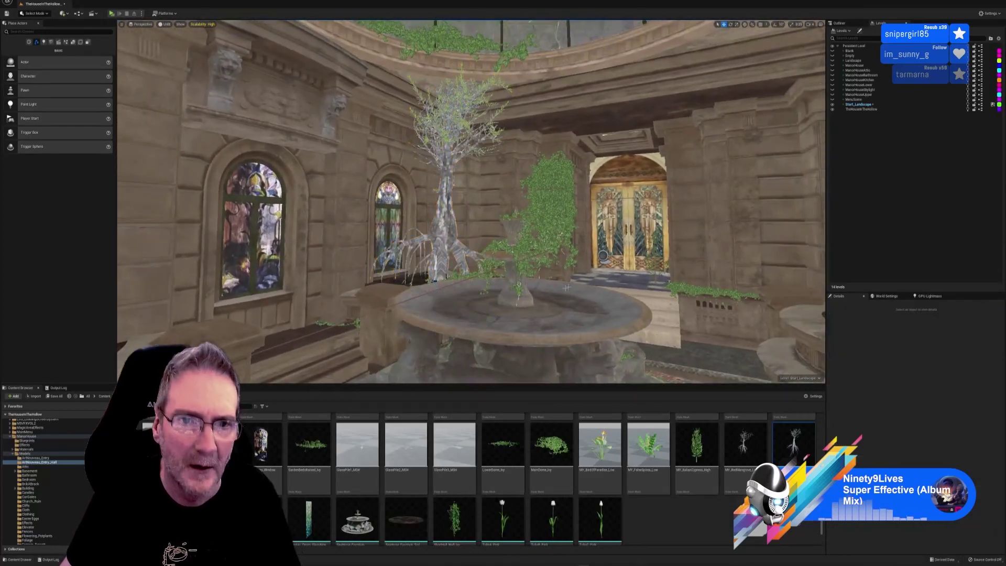
click(168, 39)
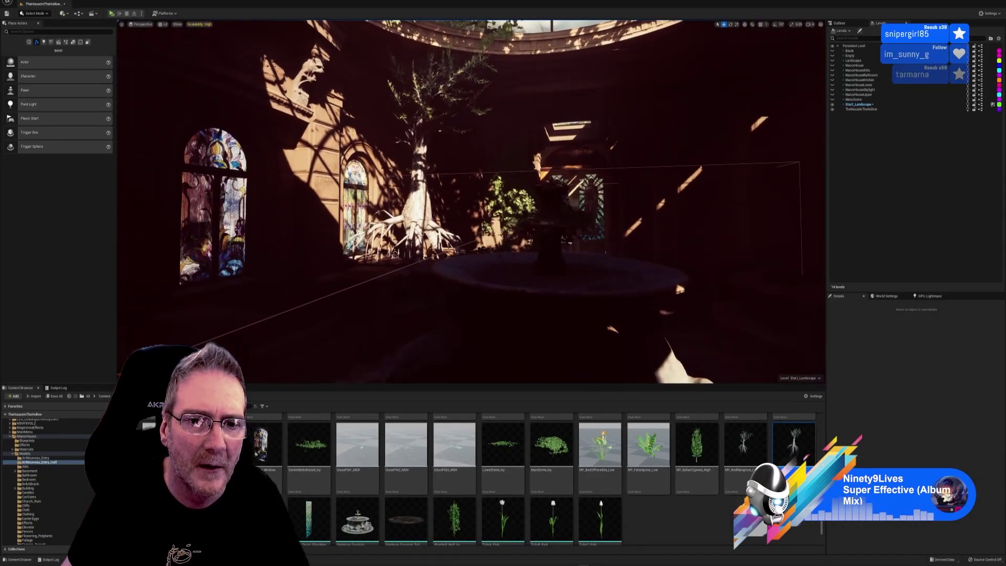
right_drag(503, 204, 411, 252)
right_drag(484, 238, 413, 212)
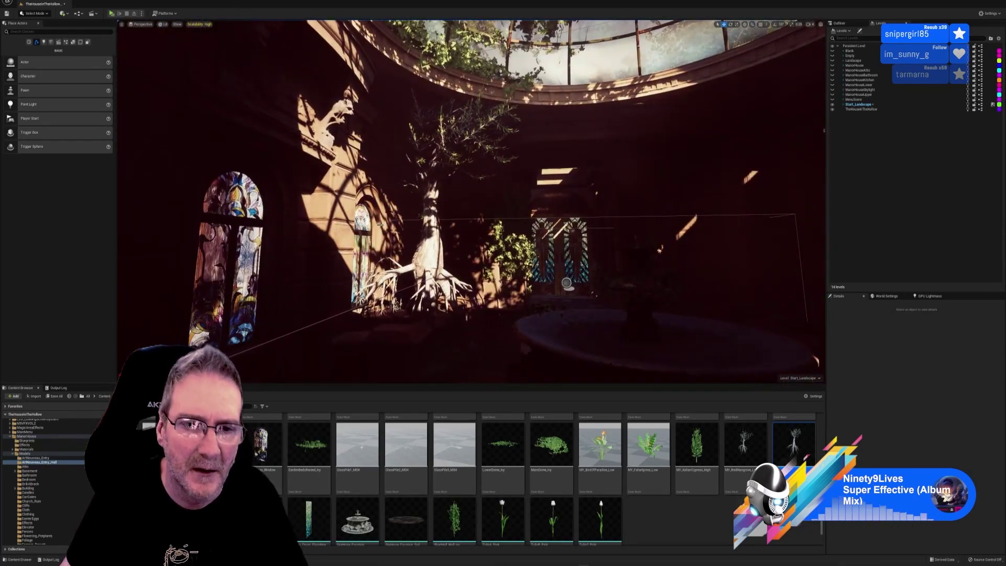
- Reposition MY_RedMangrove_Low_V2 in the sunlit planter, adjust its rotation, clear the selection, and check it against the hall
click(434, 246)
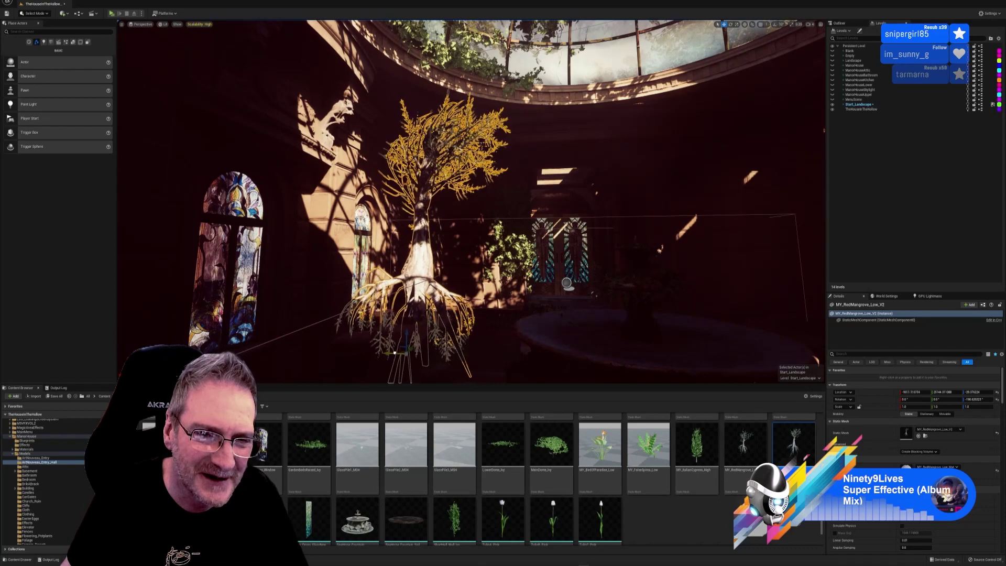
drag(394, 352, 397, 352)
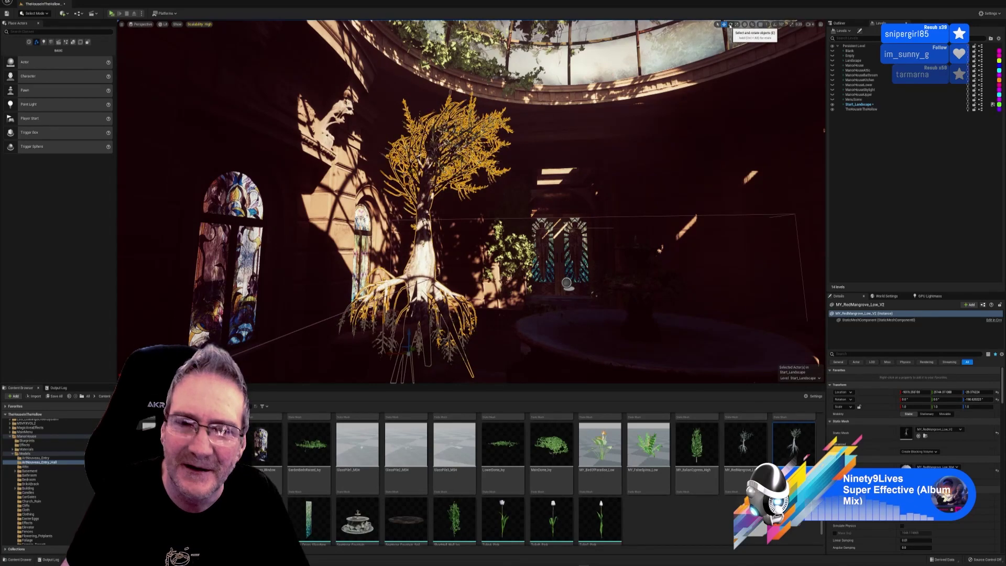
drag(423, 359, 379, 353)
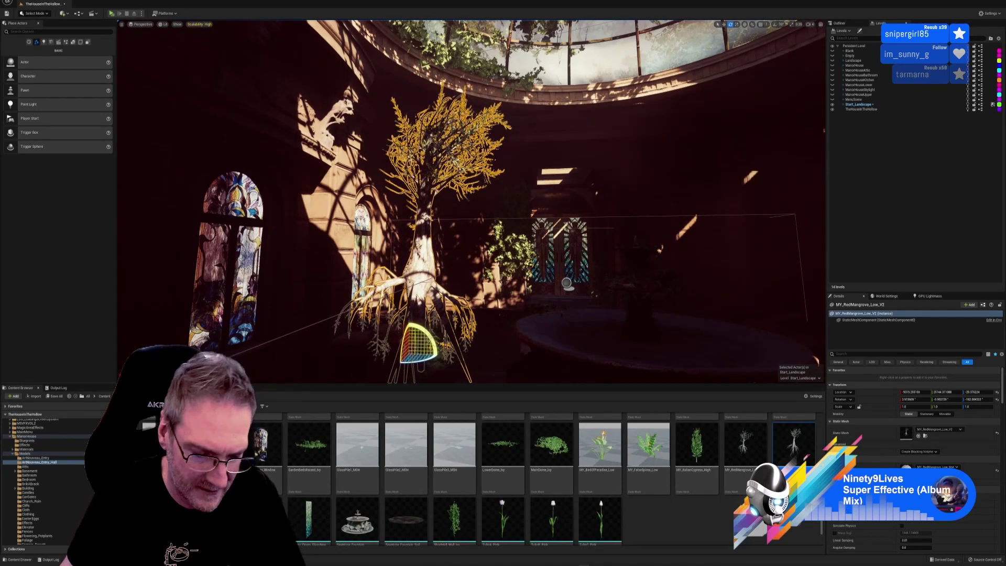
key(Escape)
right_drag(471, 202, 511, 173)
right_drag(516, 327, 523, 311)
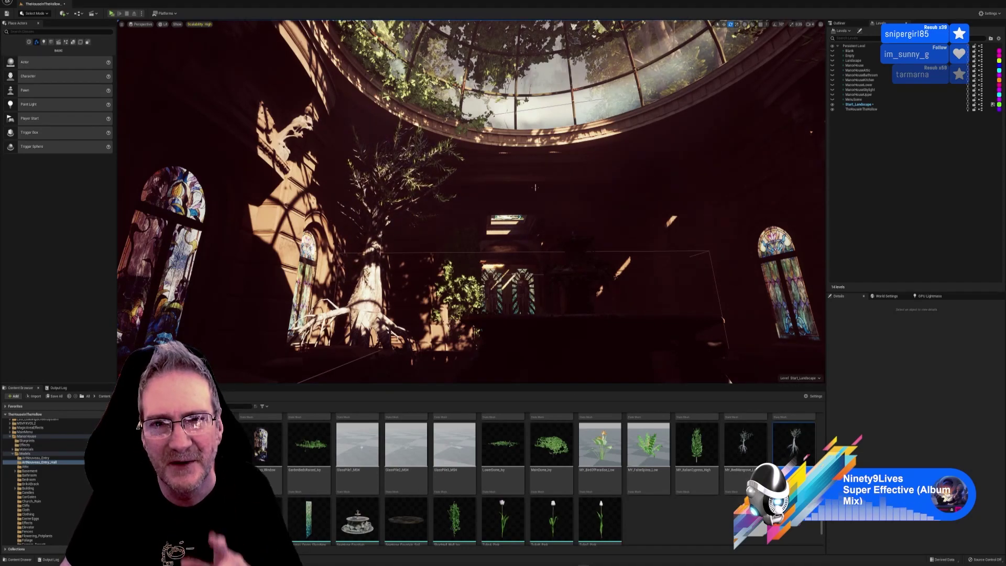
right_drag(541, 267, 537, 366)
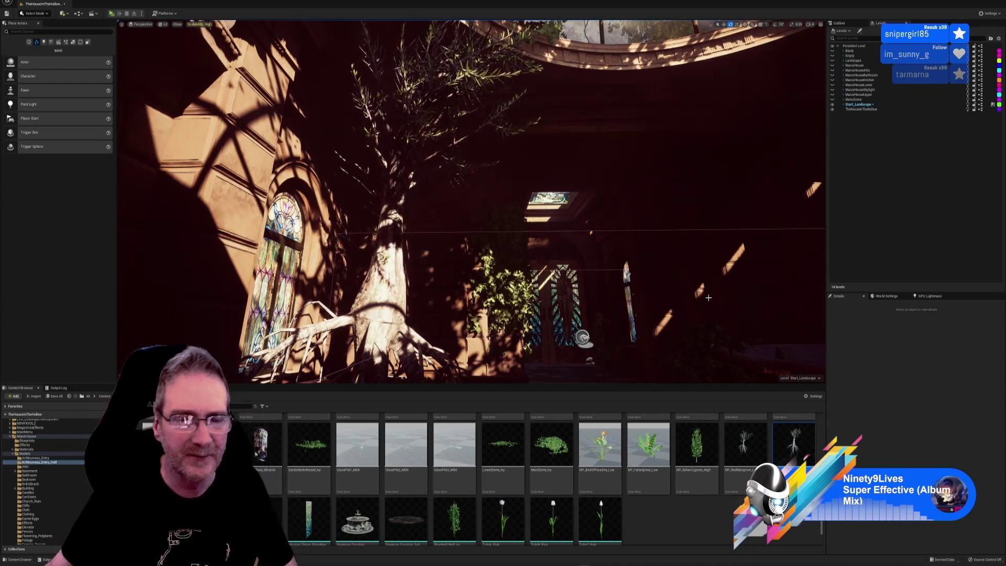
- Save all modified levels and assets, and show the courtyard hall unlit with the fountain and both mangroves in view
click(16, 2)
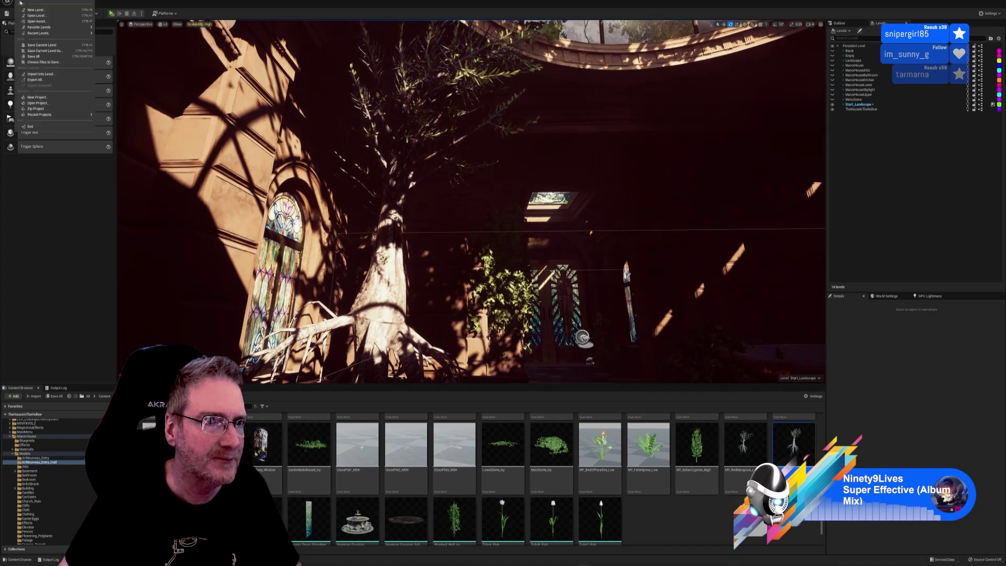
click(89, 58)
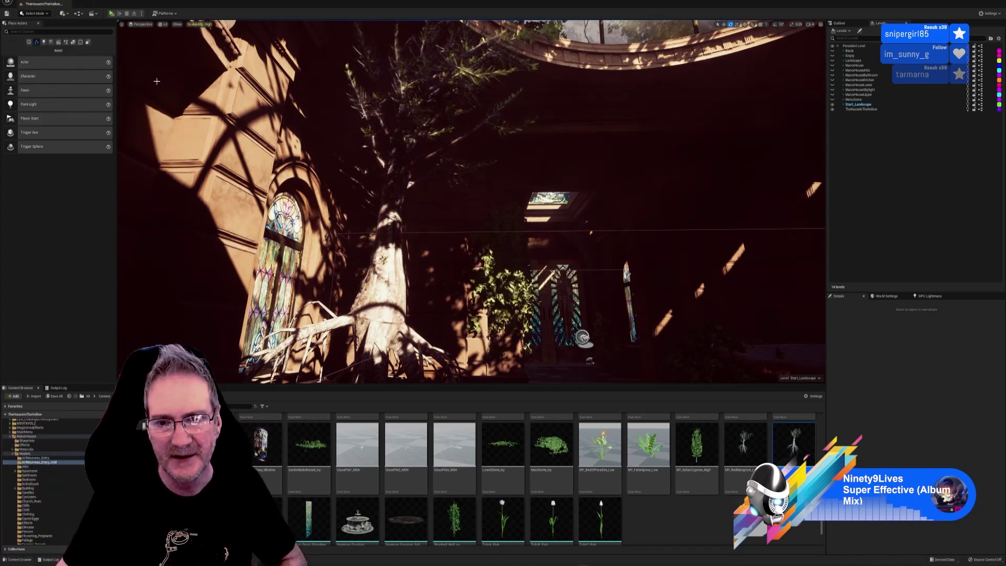
click(163, 24)
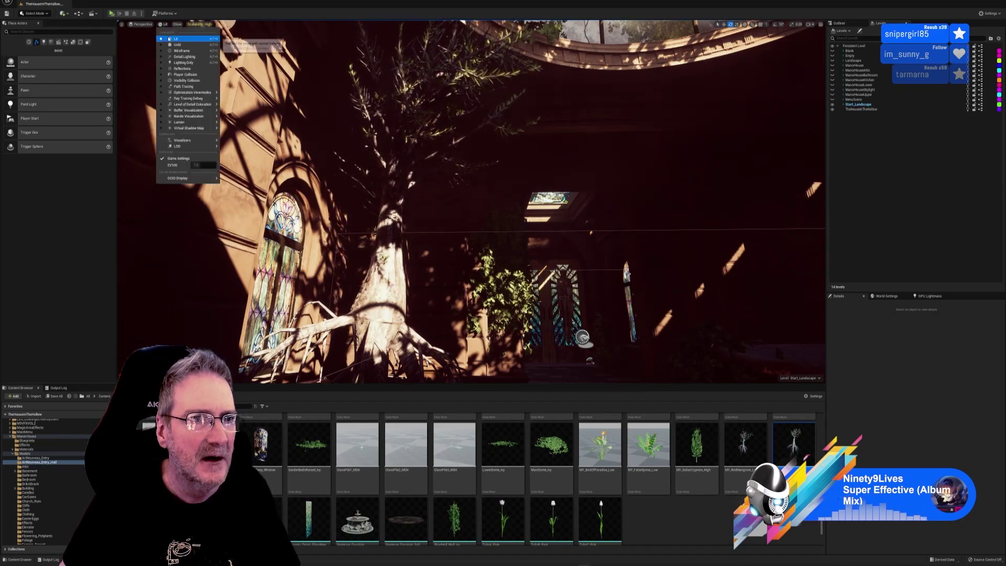
click(173, 45)
right_drag(471, 201, 423, 231)
key(s)
key(d)
key(s)
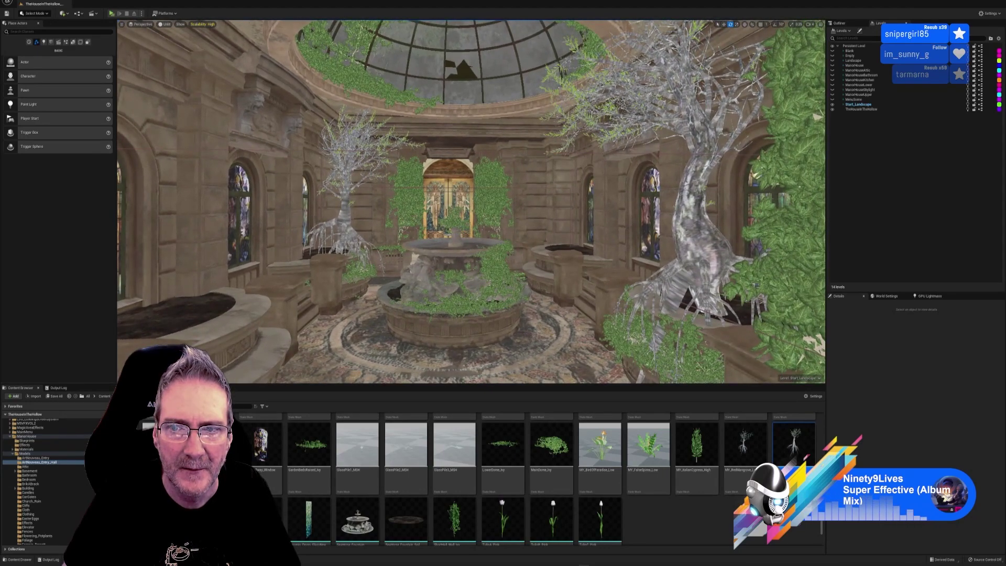
- Duplicate MY_RedMangrove_Low, and move and rotate the copy into the empty window planter nearer the viewpoint on the same side
click(340, 251)
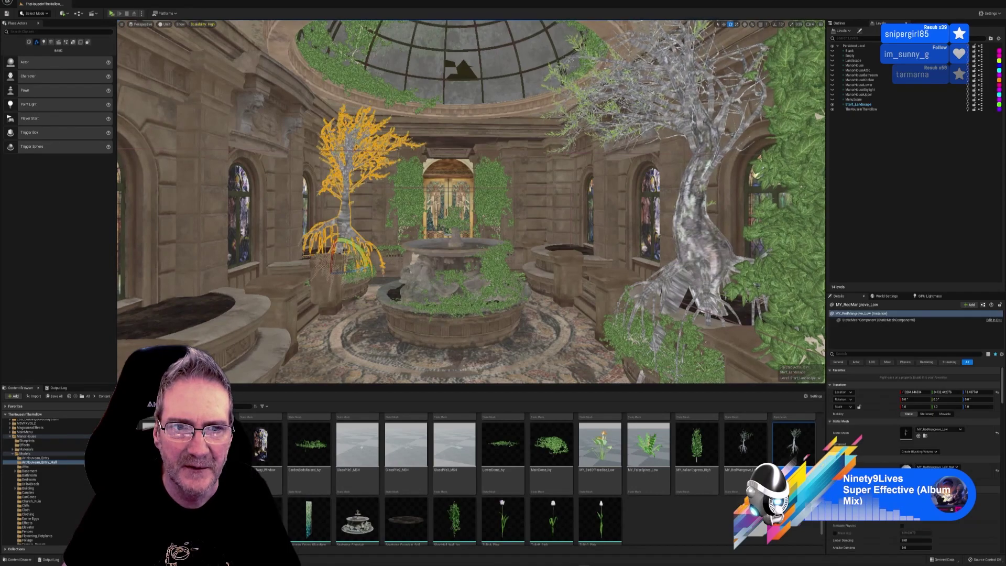
right_click(348, 170)
mouse_move(370, 244)
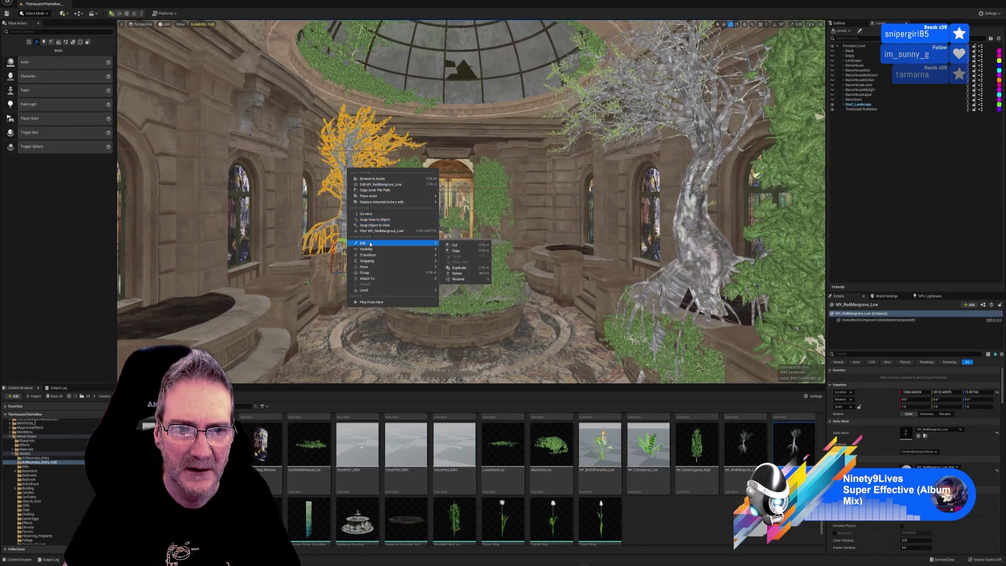
click(457, 269)
mouse_move(417, 286)
right_down()
mouse_move(398, 285)
mouse_move(435, 286)
mouse_move(418, 286)
right_up()
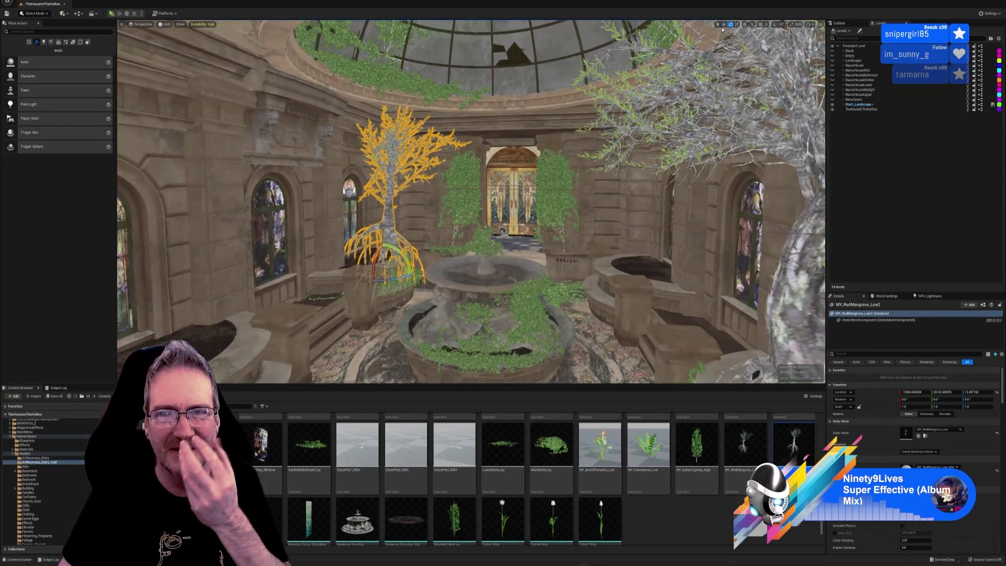
key(w)
right_drag(561, 221, 456, 238)
alt+drag(619, 226, 411, 305)
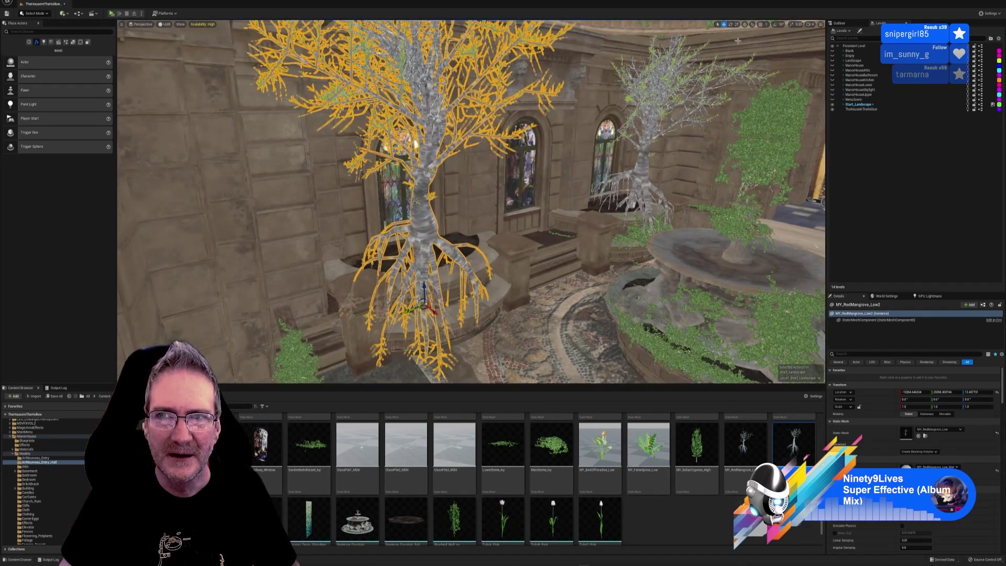
drag(416, 317, 457, 304)
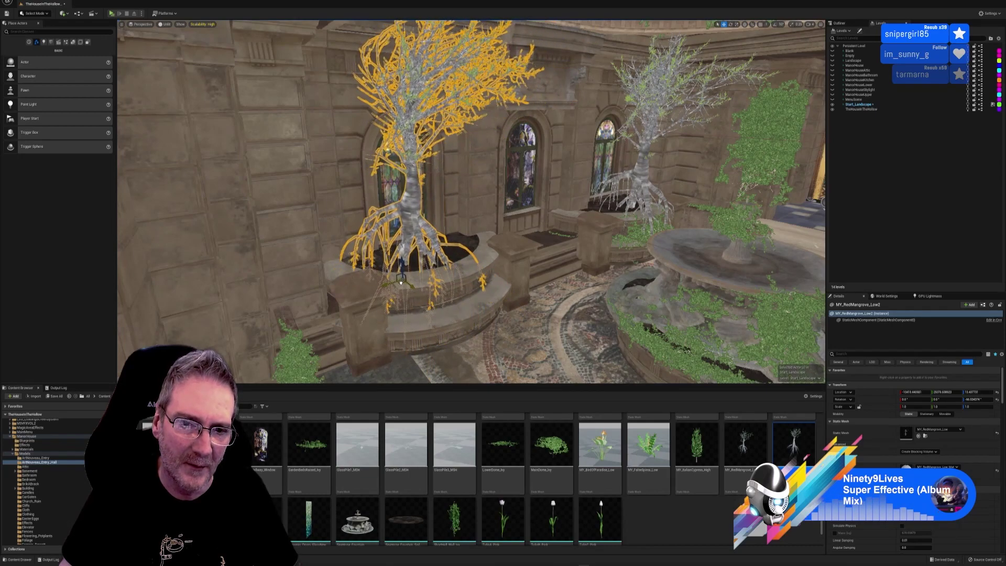
mouse_move(471, 202)
right_down()
mouse_move(495, 165)
mouse_move(642, 141)
mouse_move(354, 152)
mouse_move(346, 146)
mouse_move(377, 141)
mouse_move(178, 139)
mouse_move(121, 147)
mouse_move(173, 142)
mouse_move(142, 157)
mouse_move(120, 150)
mouse_move(474, 209)
right_up()
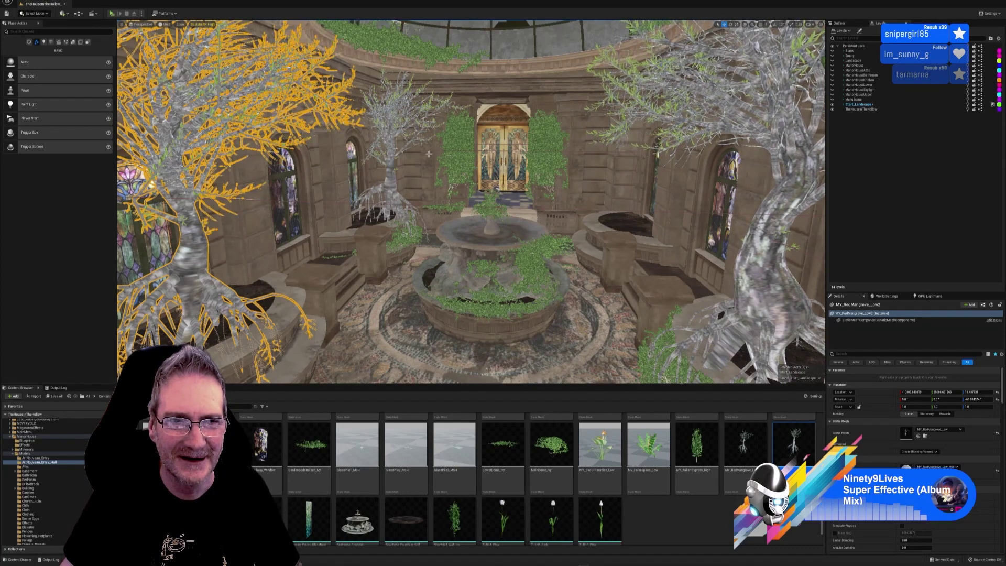
- Move the original MY_RedMangrove_Low across the fountain to the opposite far planter and rotate it about its vertical axis
click(401, 232)
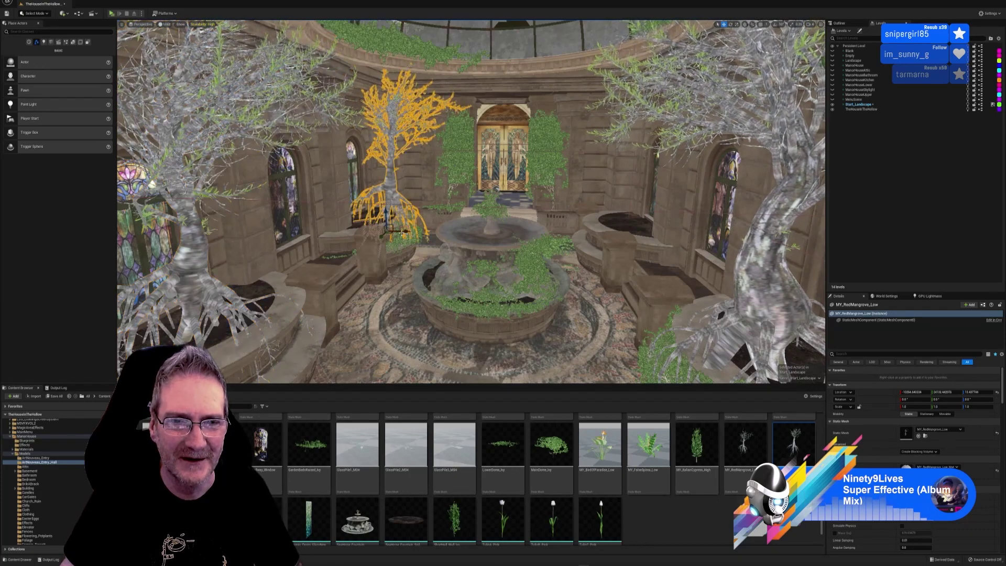
drag(401, 232, 642, 233)
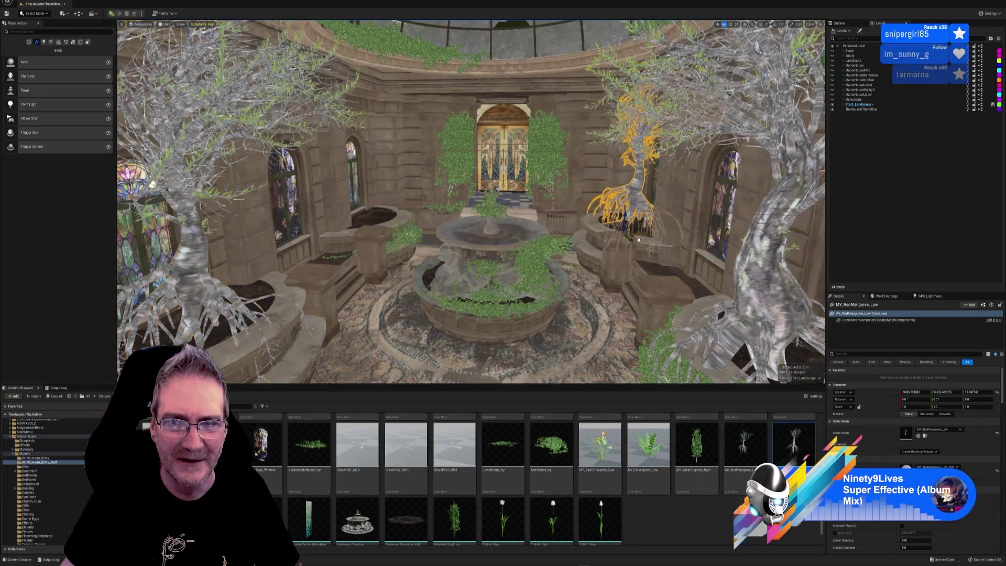
click(730, 24)
drag(616, 241, 651, 239)
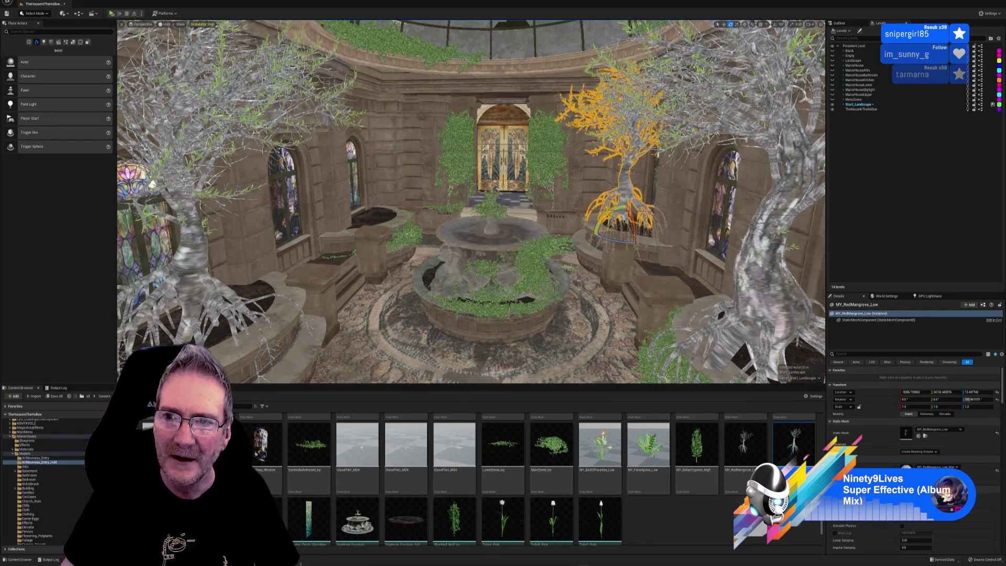
- Duplicate MY_RedMangrove_Low_V2 and move the copy diagonally across the fountain to the empty far planter
click(775, 125)
right_click(775, 125)
mouse_move(808, 198)
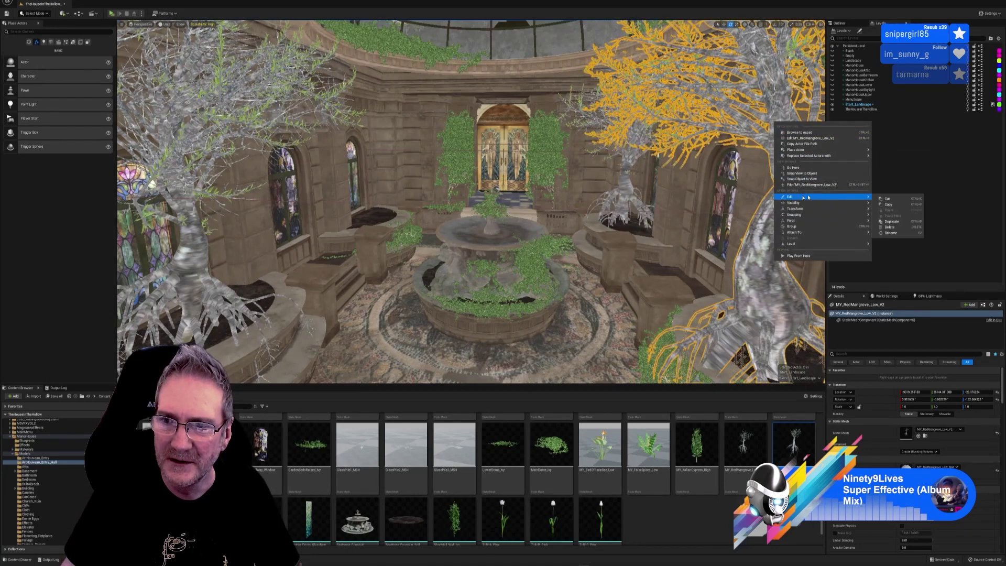
click(890, 221)
right_drag(661, 261, 751, 331)
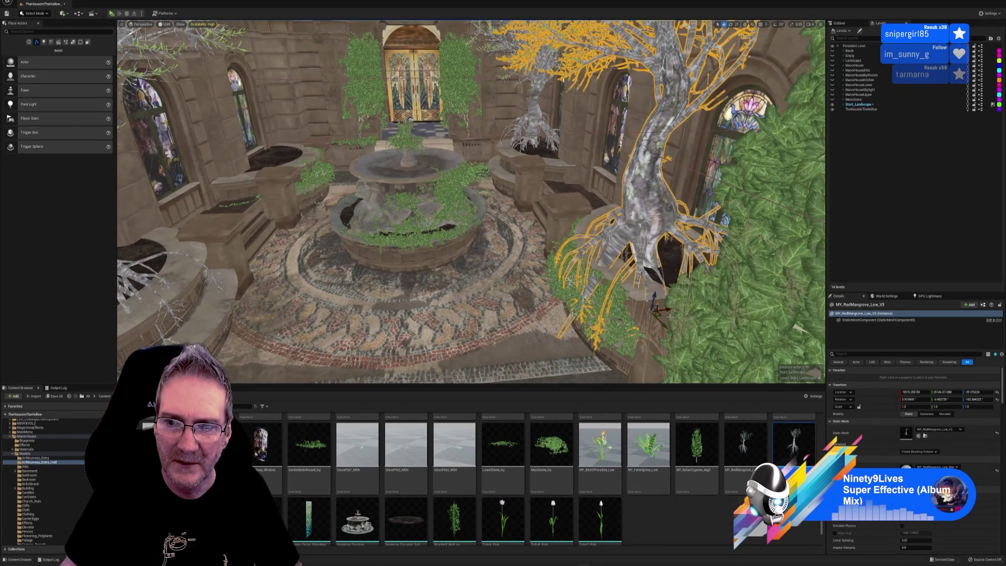
drag(670, 316, 283, 191)
right_drag(283, 190, 291, 147)
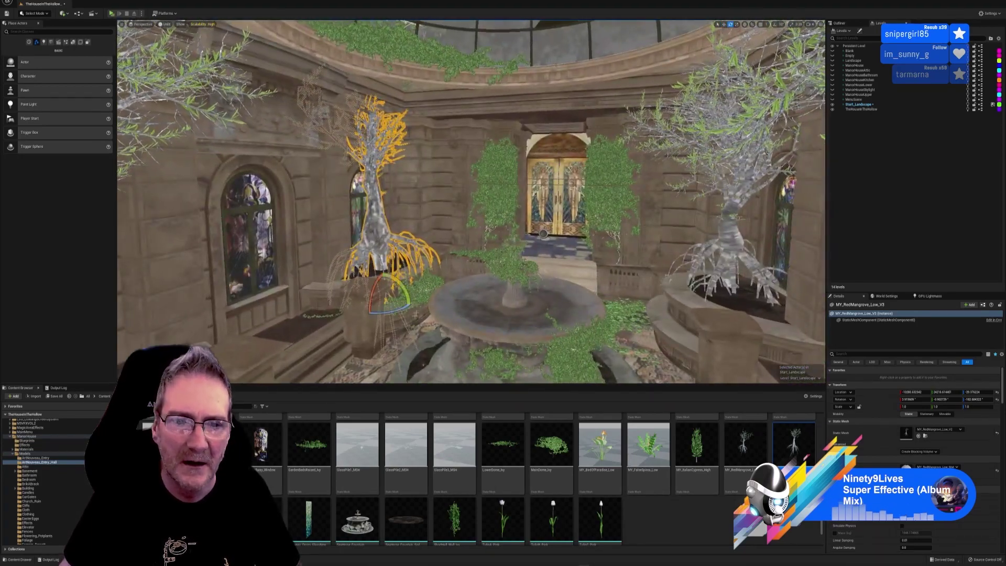
- Rotate the MY_RedMangrove_Low_V2 copy about its vertical axis and adjust its position over the ivy-edged planter
drag(403, 309, 359, 299)
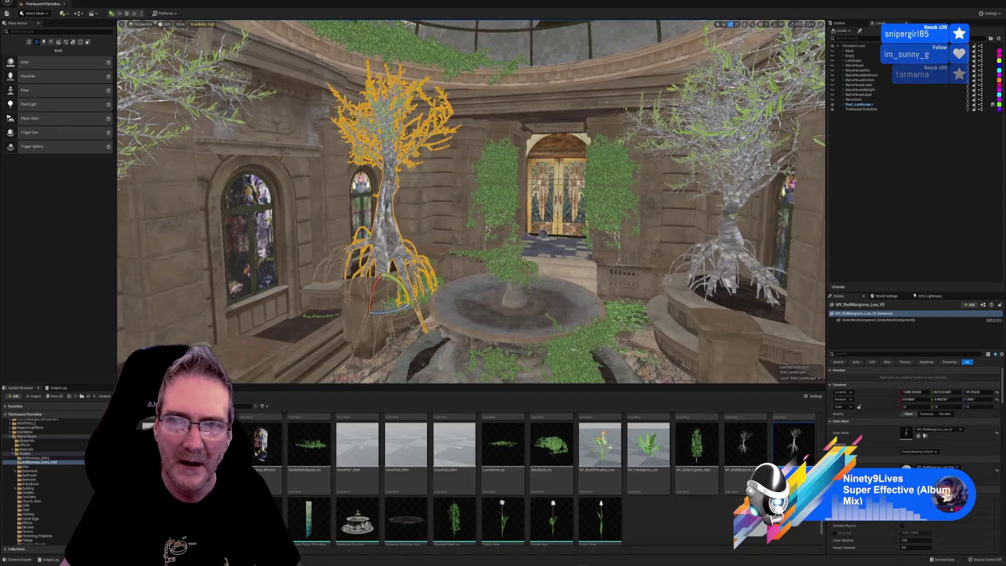
click(723, 25)
right_drag(577, 157, 472, 192)
drag(550, 273, 597, 277)
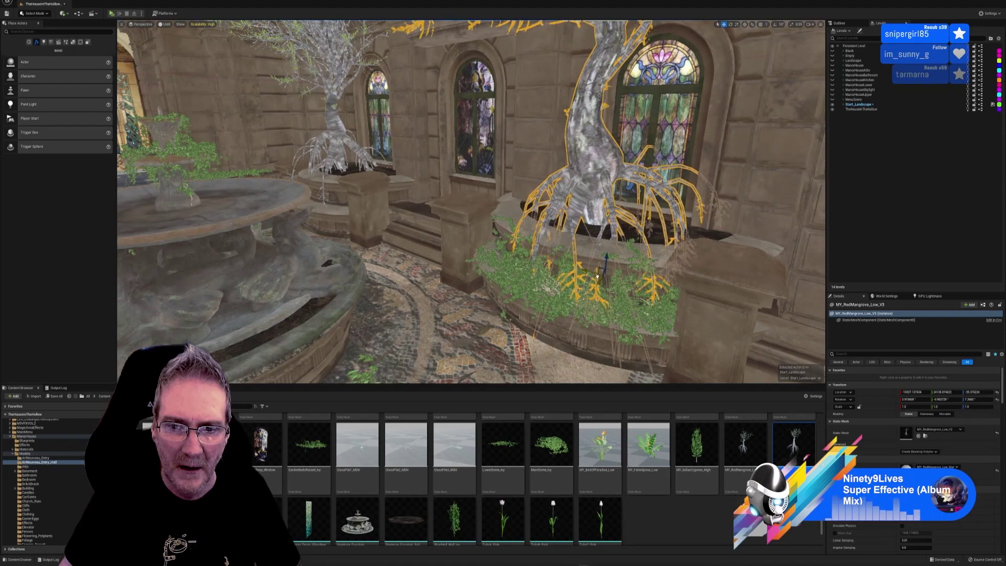
- Clear the selection, show the viewport lit, and examine the four mangroves in the sunlight throughout the hall
key(Escape)
right_drag(597, 277, 443, 247)
click(165, 24)
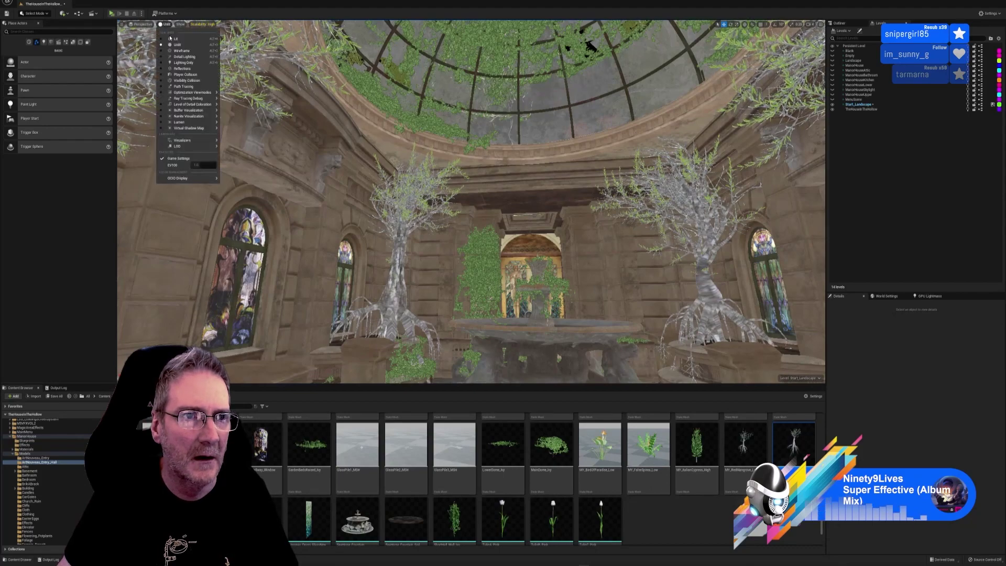
click(173, 40)
right_drag(427, 245, 456, 268)
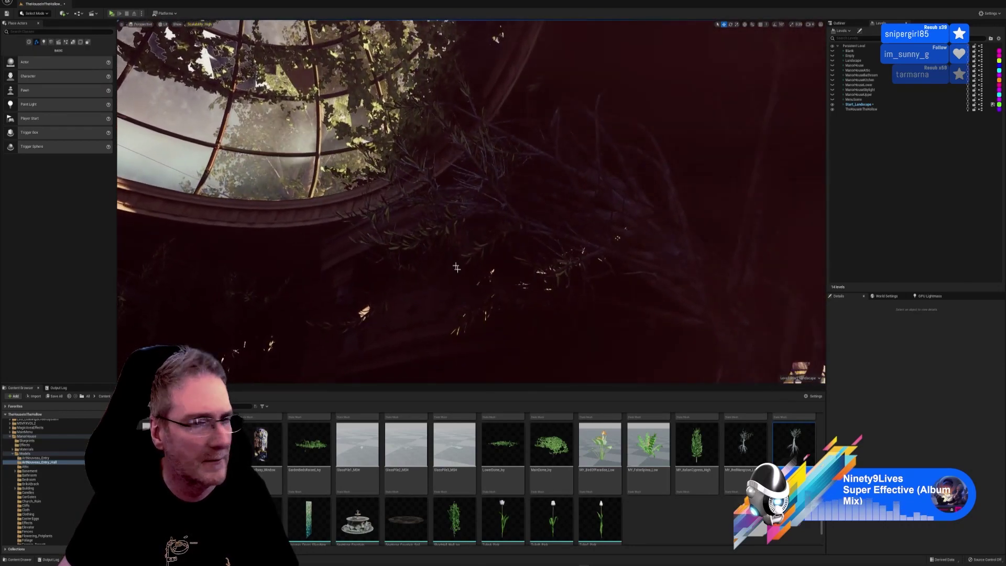
right_drag(570, 269, 513, 259)
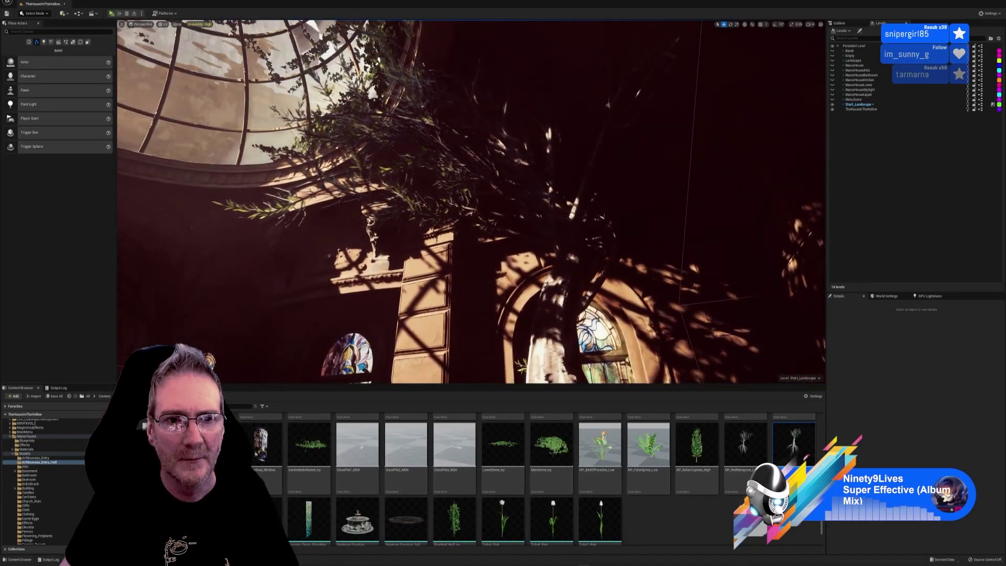
right_drag(576, 266, 575, 286)
right_drag(471, 202, 541, 238)
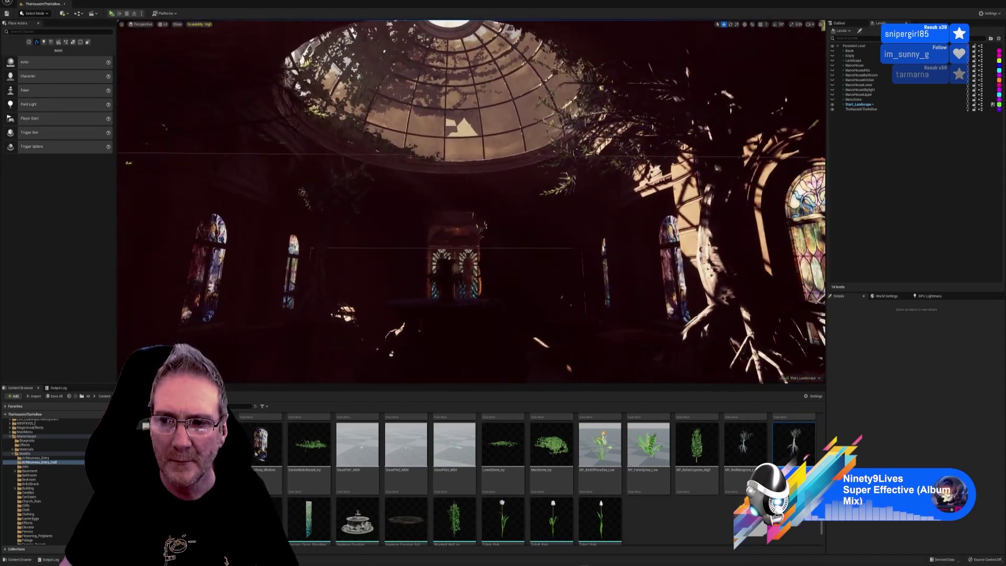
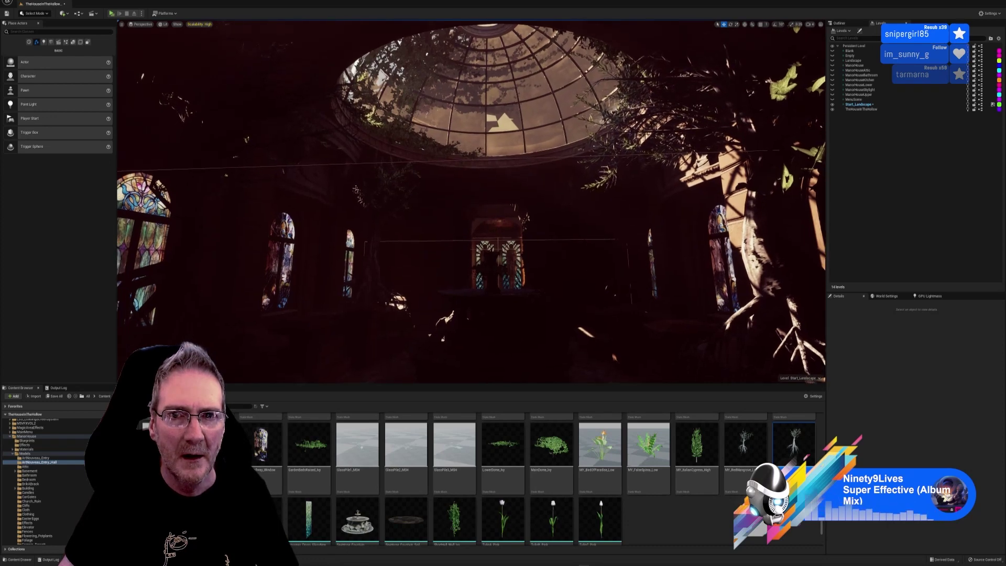
mouse_move(471, 202)
right_down()
mouse_move(578, 201)
mouse_move(453, 202)
right_up()
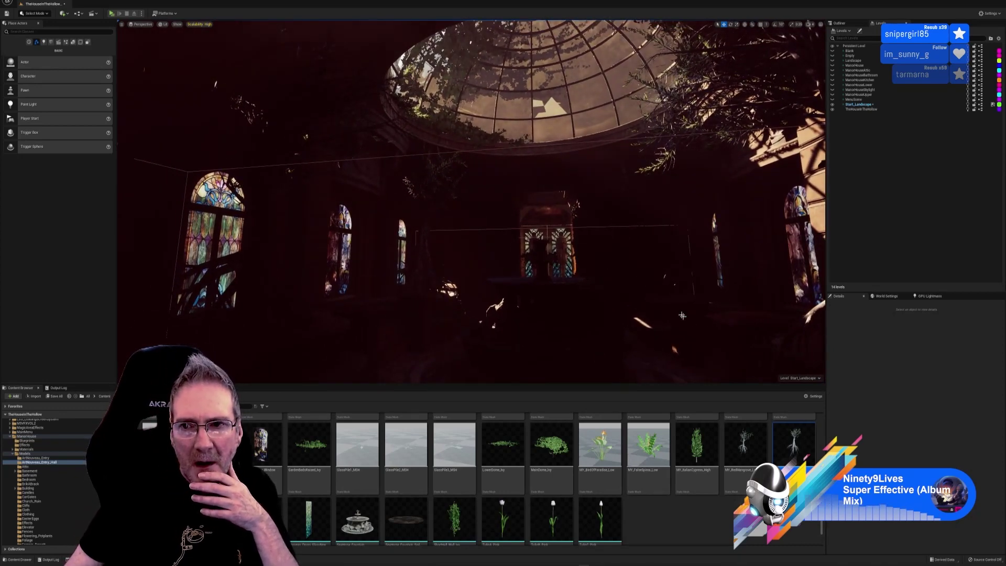
right_drag(670, 248, 817, 241)
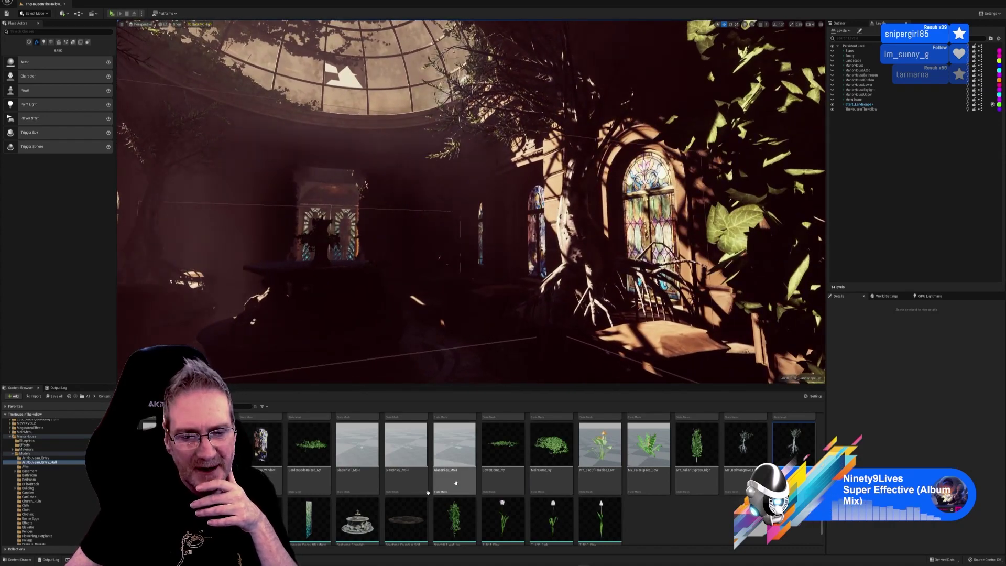
- Open the small white oak mesh asset, inspect its trunk and foliage up close, and close its editor
double_click(137, 519)
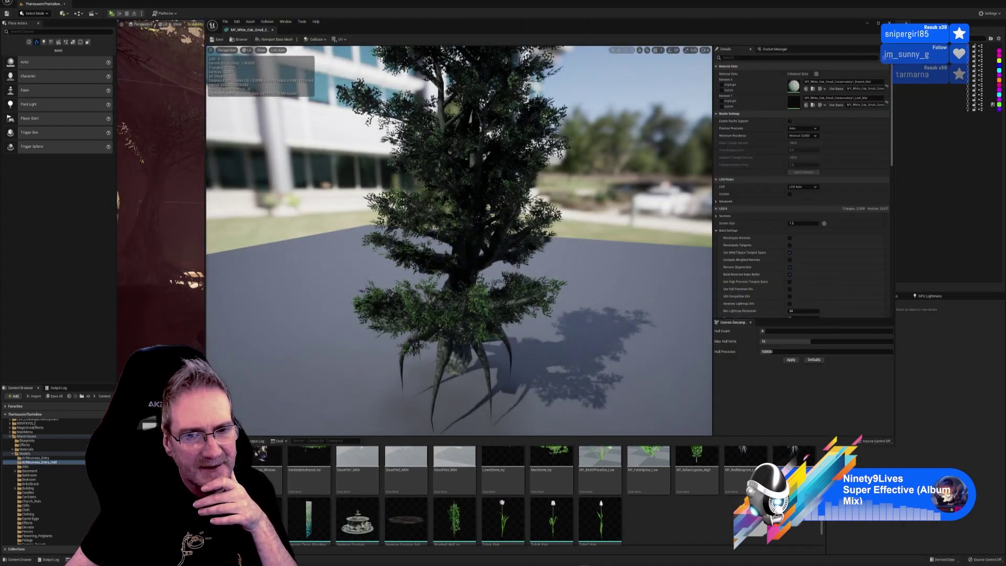
drag(459, 241, 414, 346)
right_drag(414, 345, 474, 270)
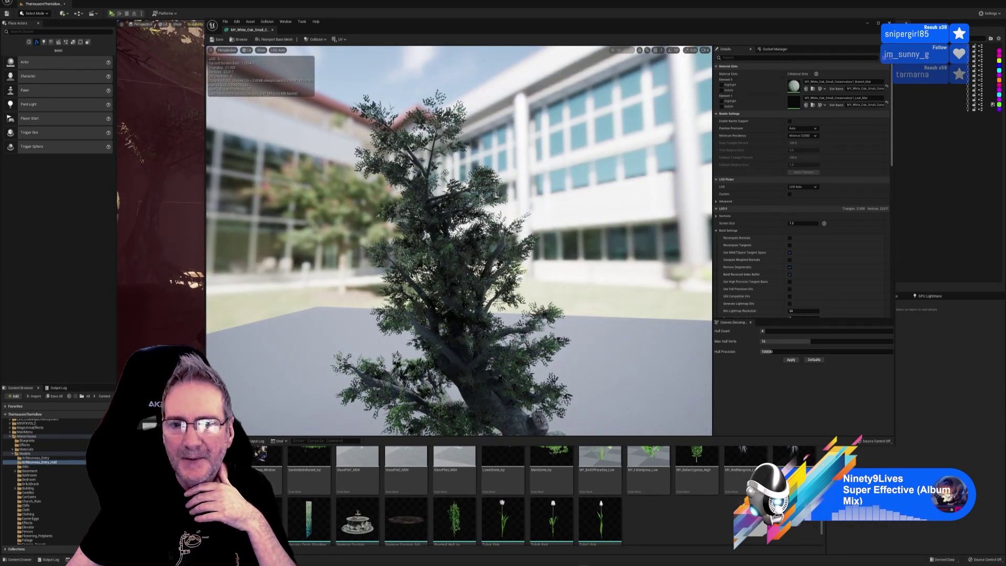
click(889, 22)
- Examine how the glass dome, mangrove branches and stained-glass windows look together in the light from several angles
right_drag(496, 260, 472, 227)
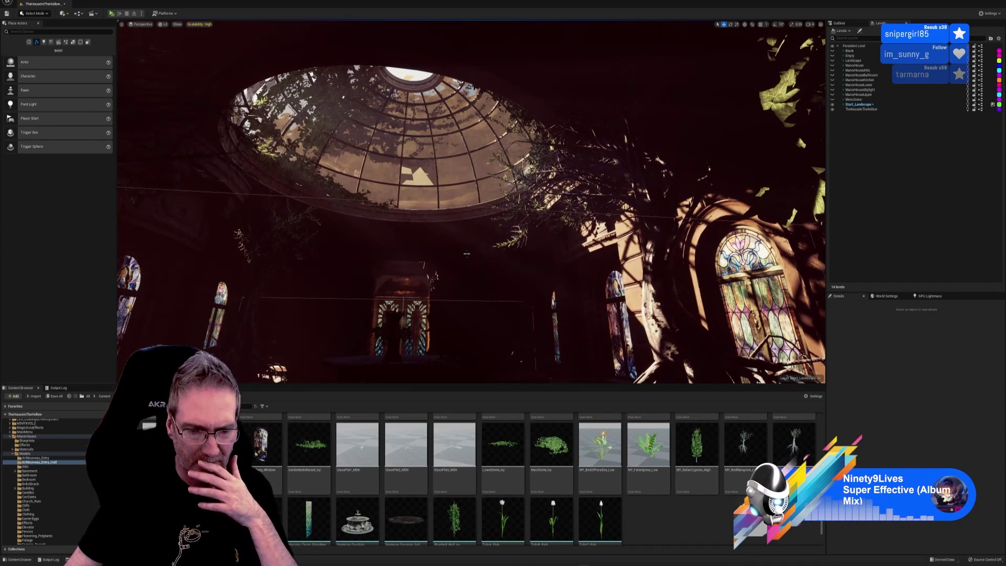
right_drag(467, 253, 531, 173)
key(w)
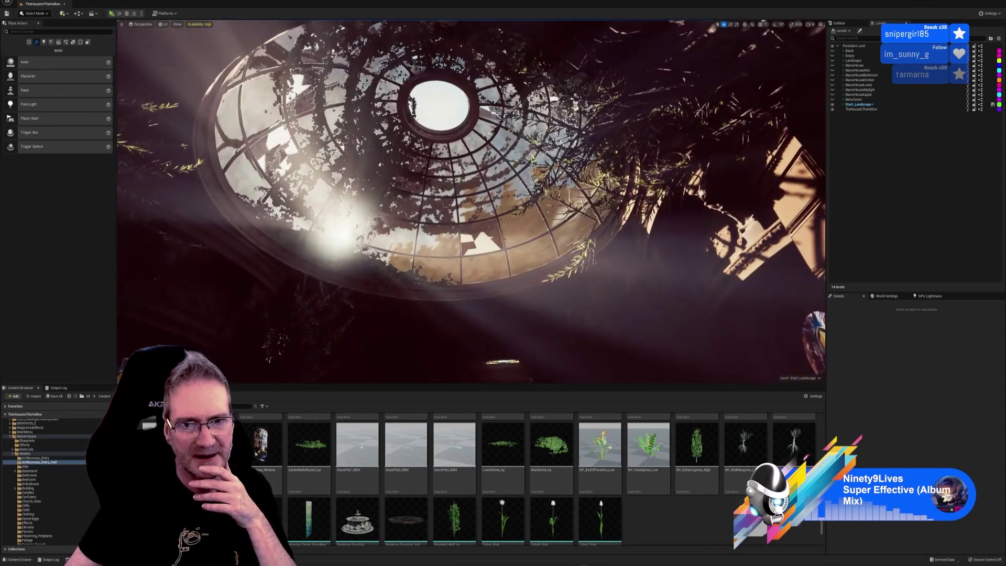
right_drag(530, 380, 510, 369)
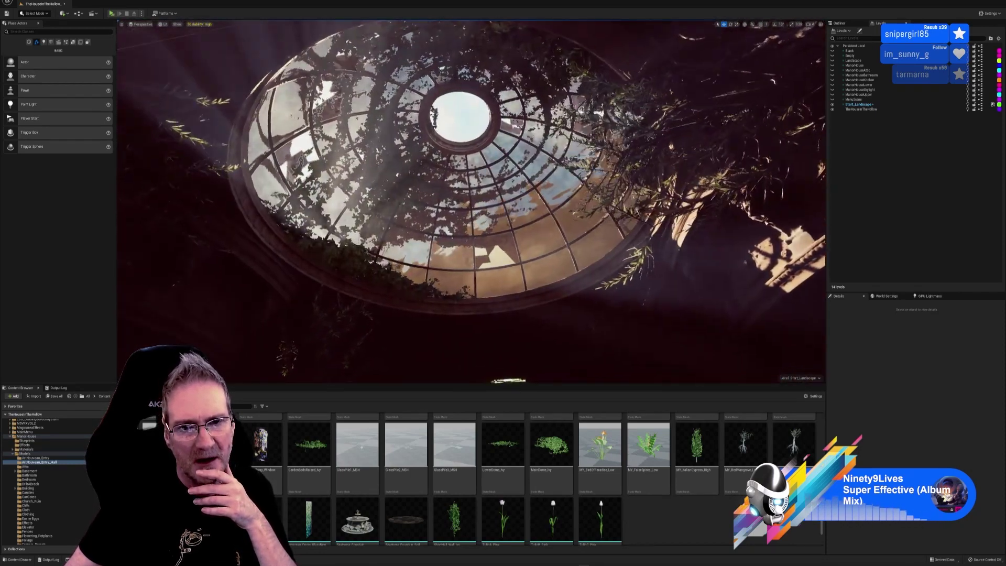
right_drag(482, 209, 478, 205)
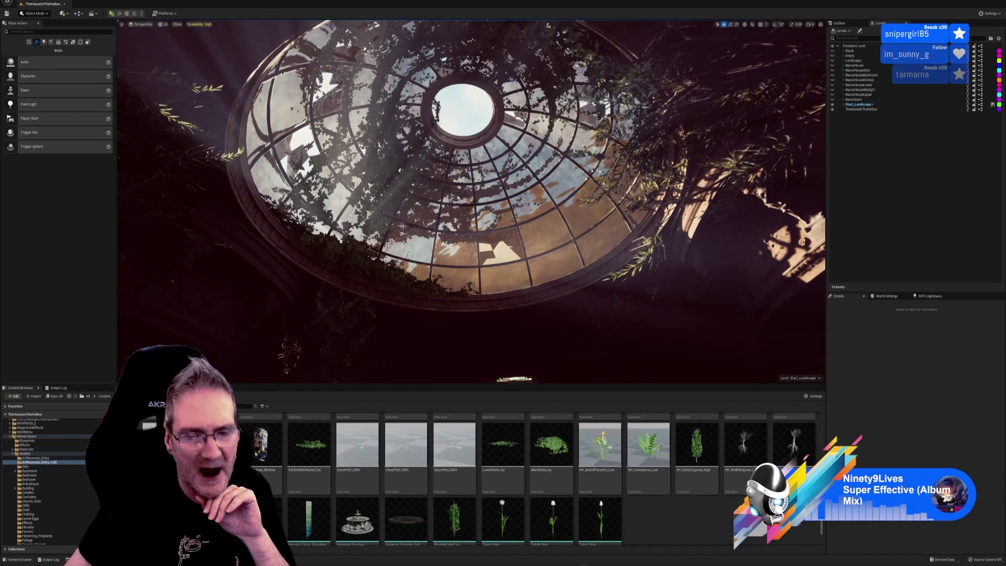
right_drag(385, 233, 451, 280)
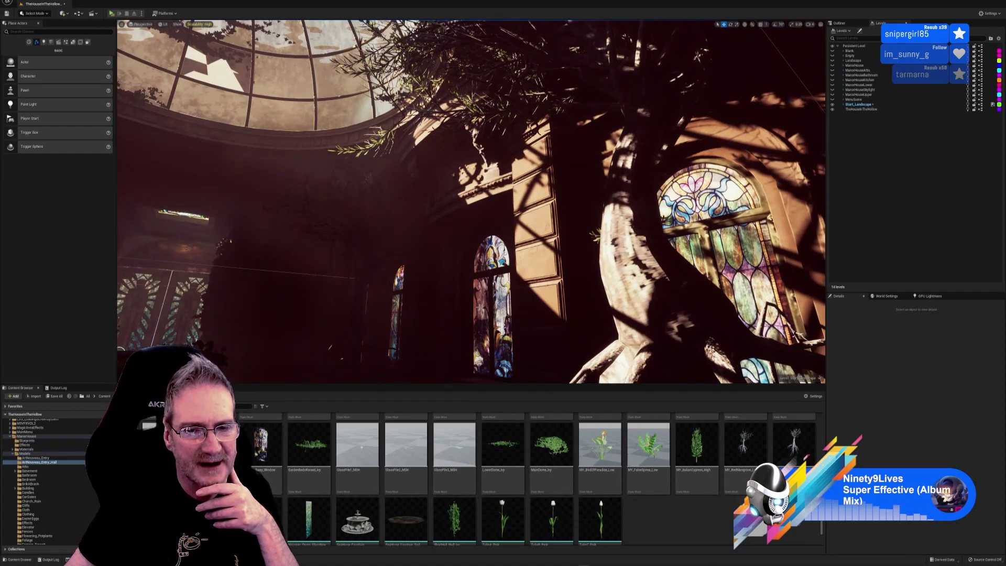
right_drag(585, 258, 563, 202)
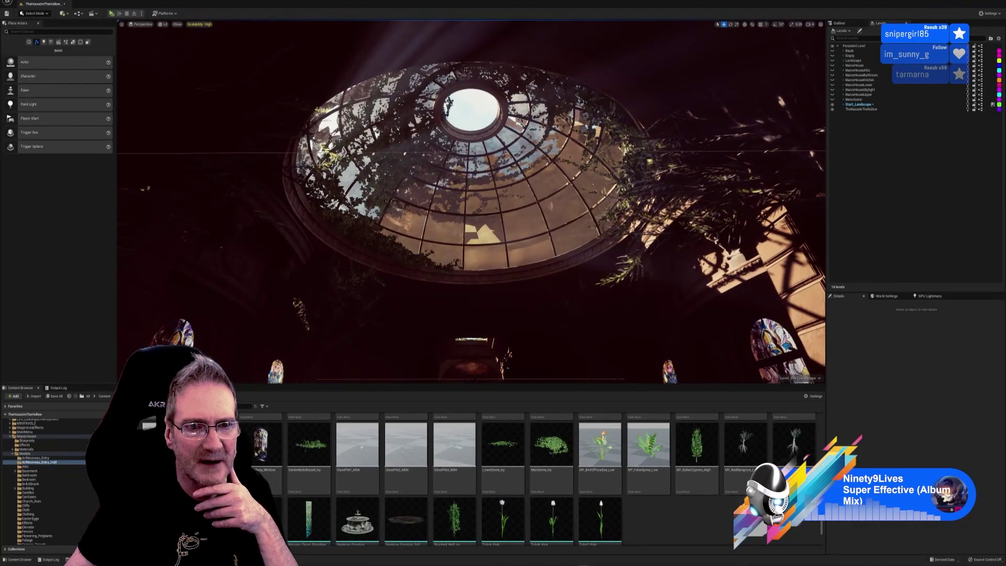
mouse_move(524, 252)
right_down()
mouse_move(525, 276)
mouse_move(538, 271)
mouse_move(531, 262)
right_up()
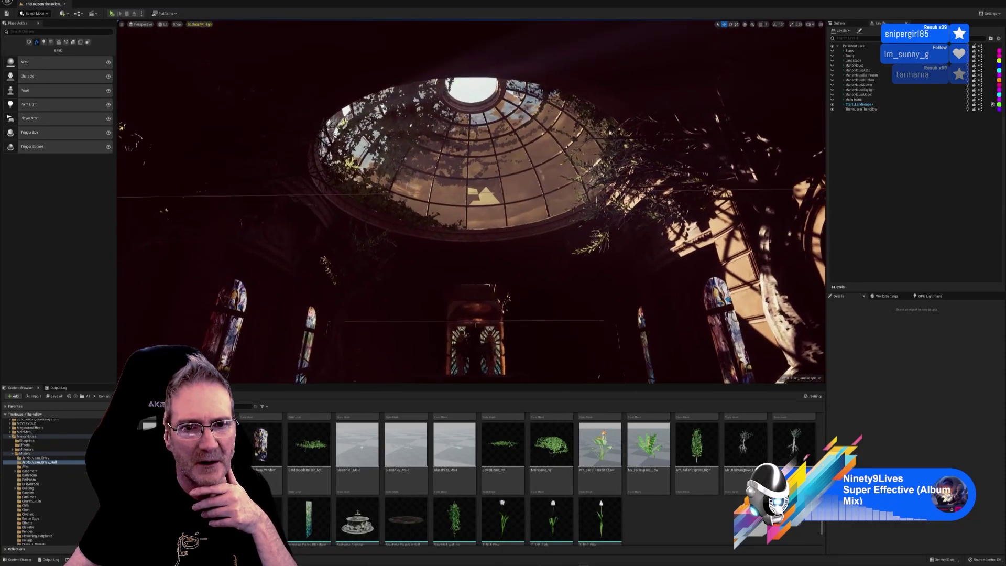
right_drag(657, 167, 655, 217)
key(s)
right_drag(674, 184, 674, 184)
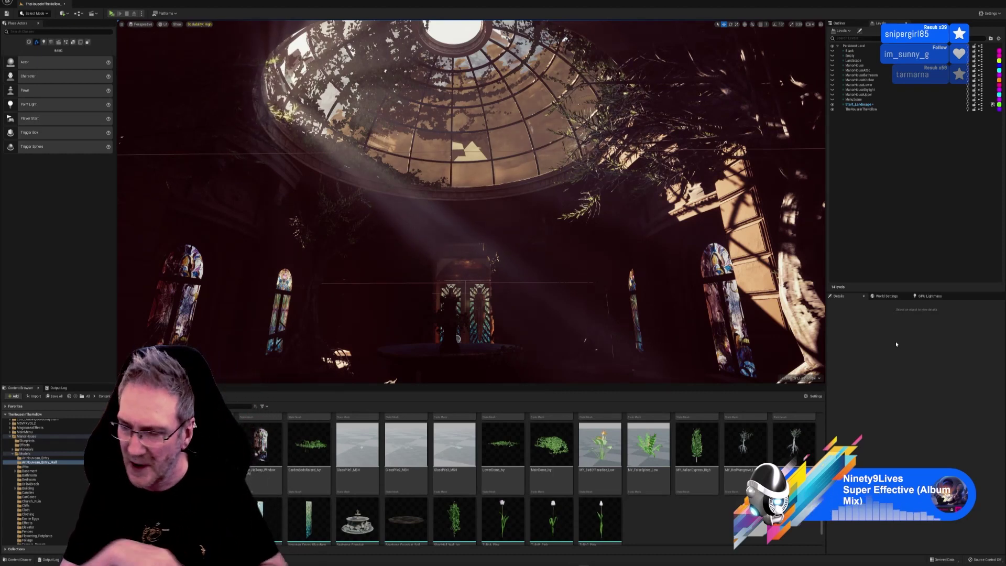
- Save the changed Start_Landscape level and the current level
click(862, 105)
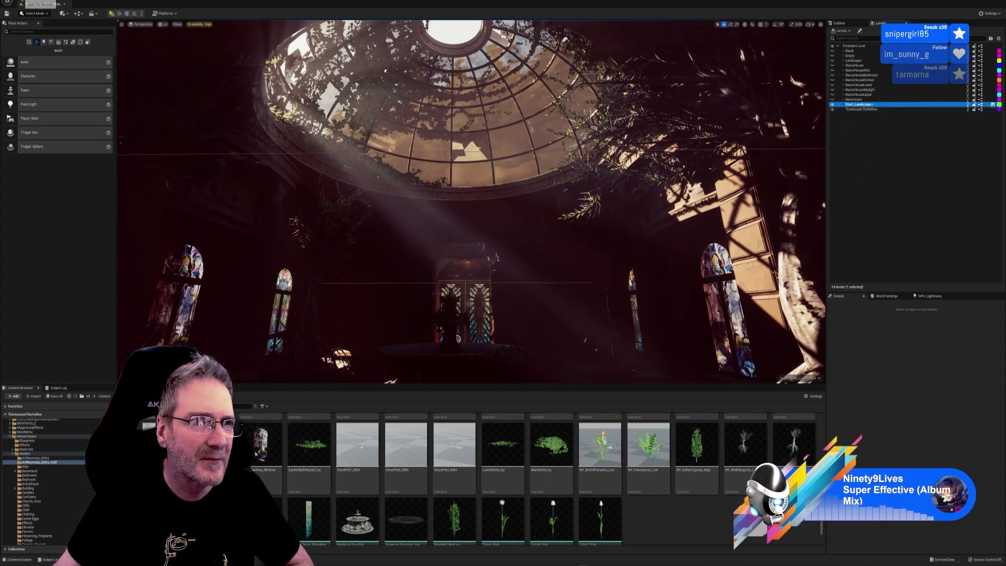
click(21, 1)
click(41, 57)
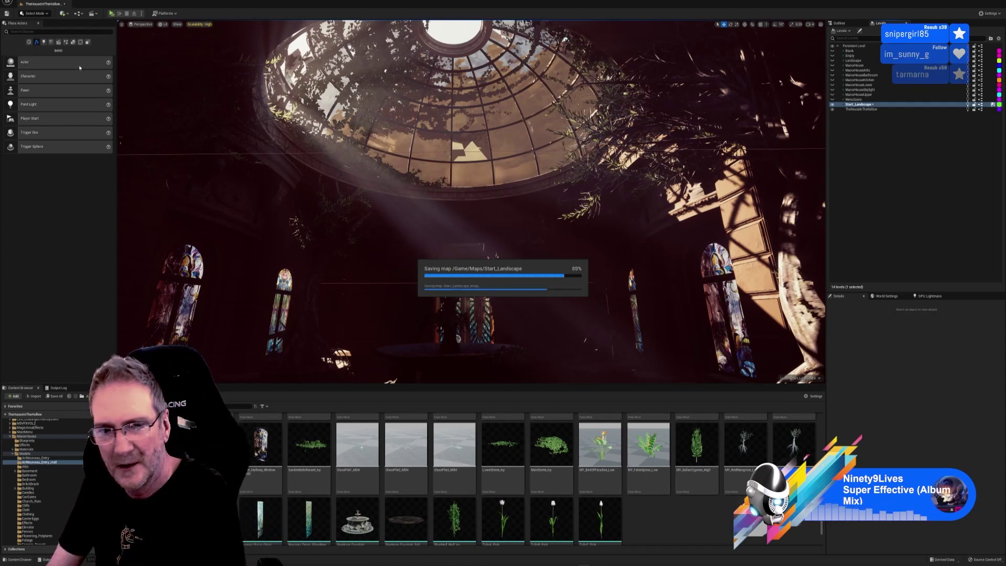
click(22, 1)
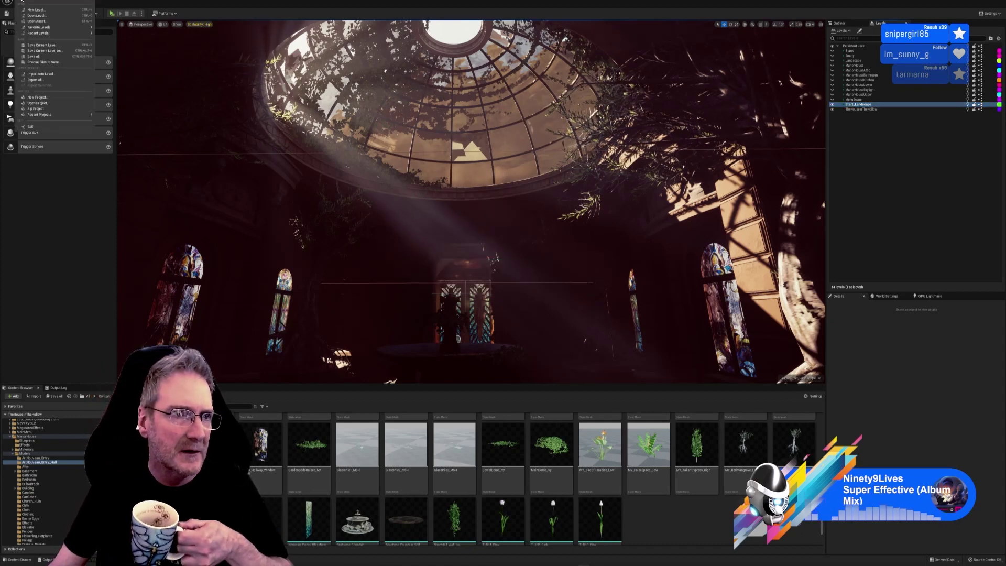
click(45, 45)
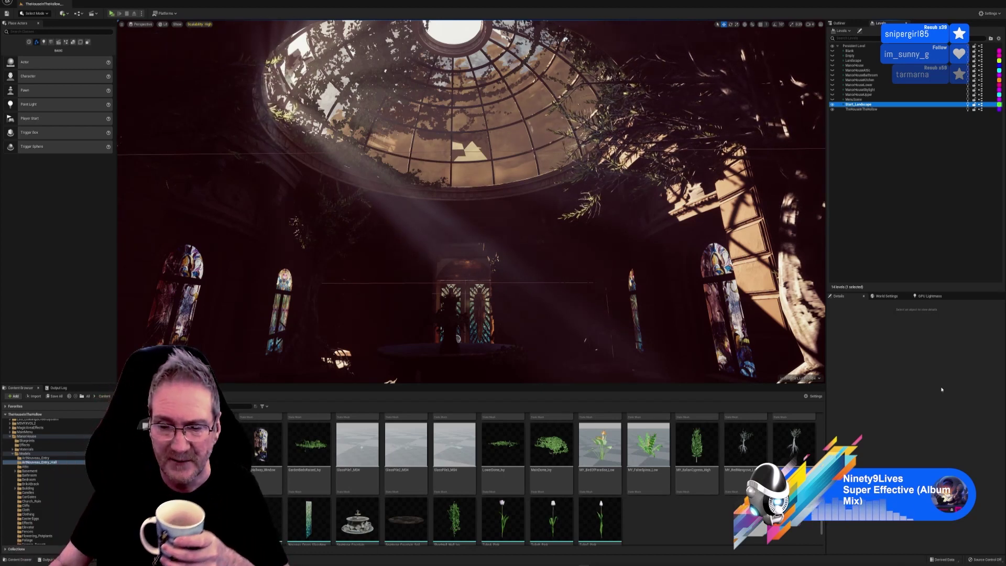
- Open the MY_BirdOfParadise_Low mesh asset, inspect its flowers and leaves up close, and close its editor
click(611, 447)
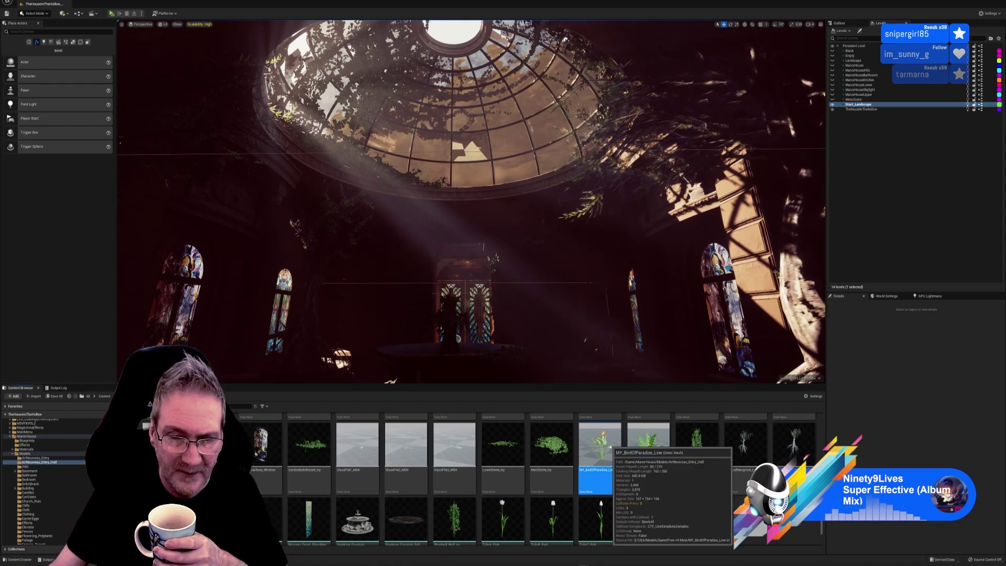
double_click(610, 446)
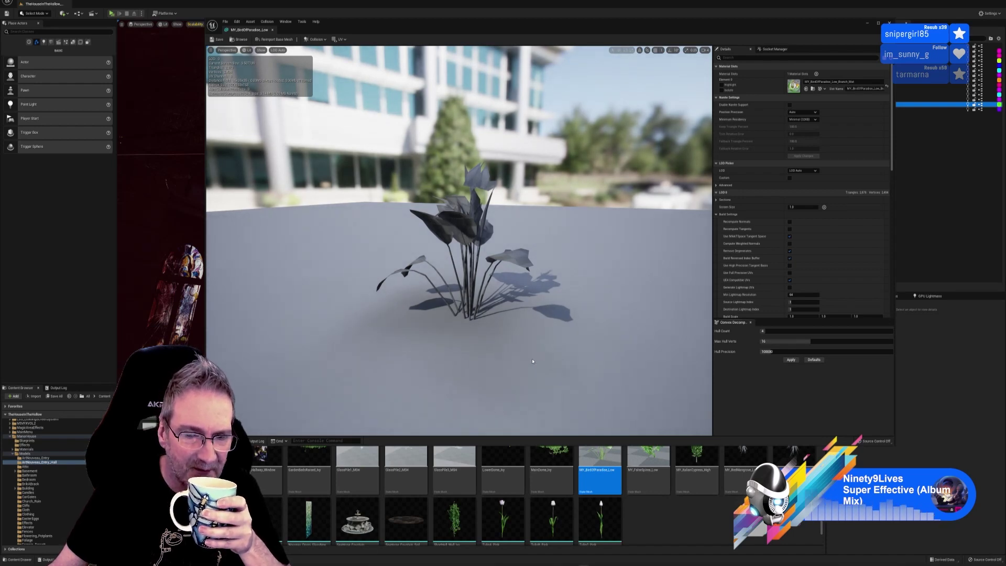
scroll(537, 326, up, 5)
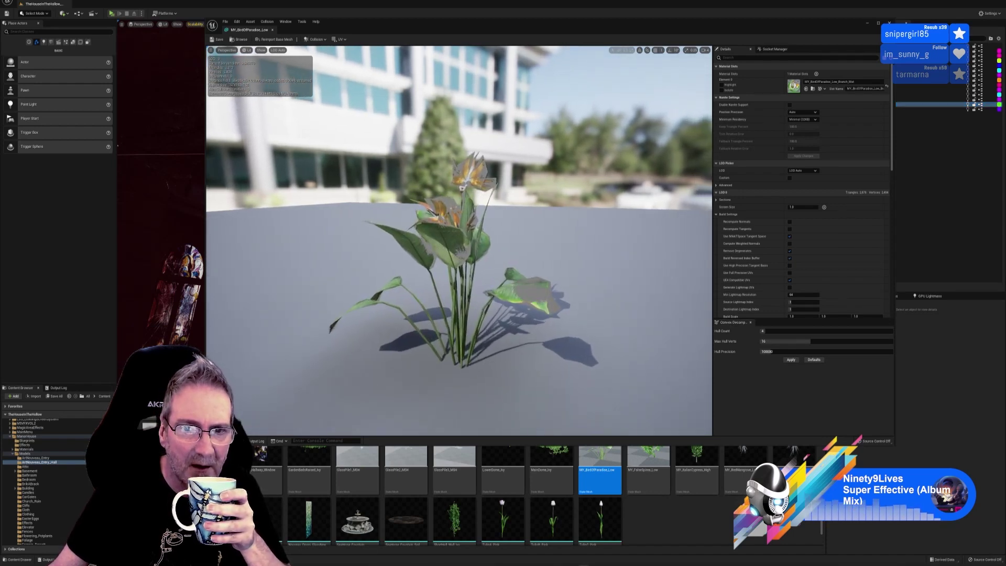
scroll(538, 356, up, 5)
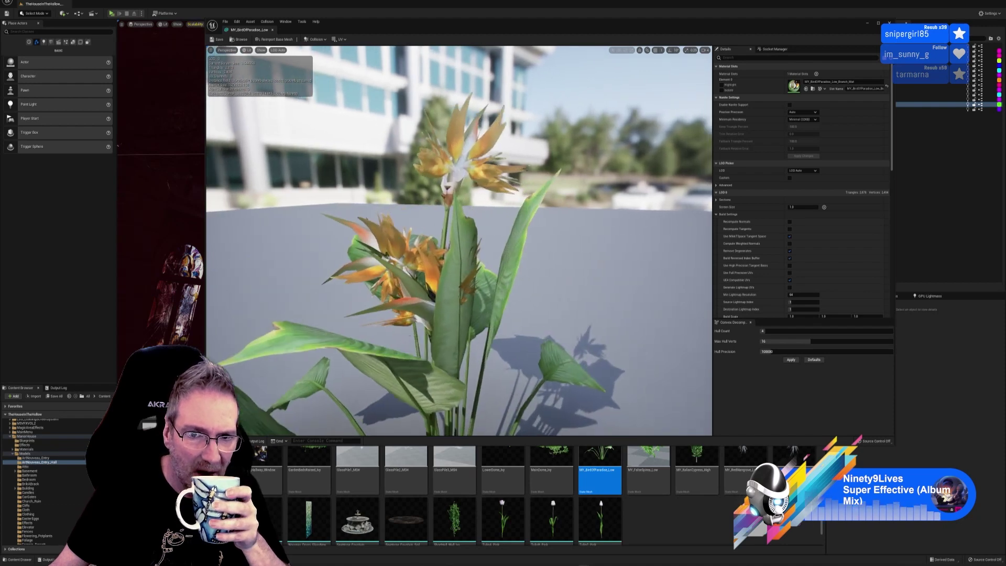
scroll(573, 334, down, 5)
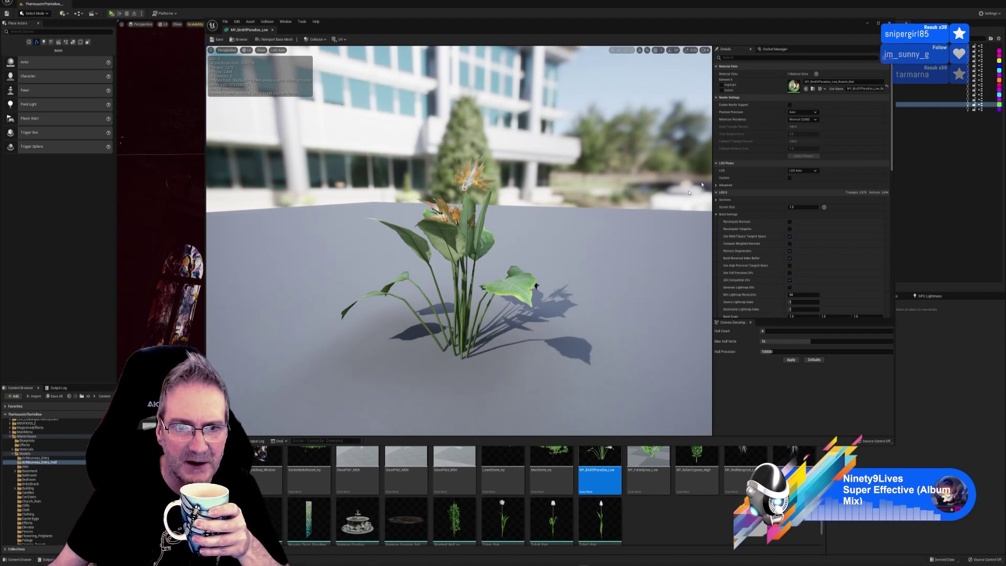
click(889, 22)
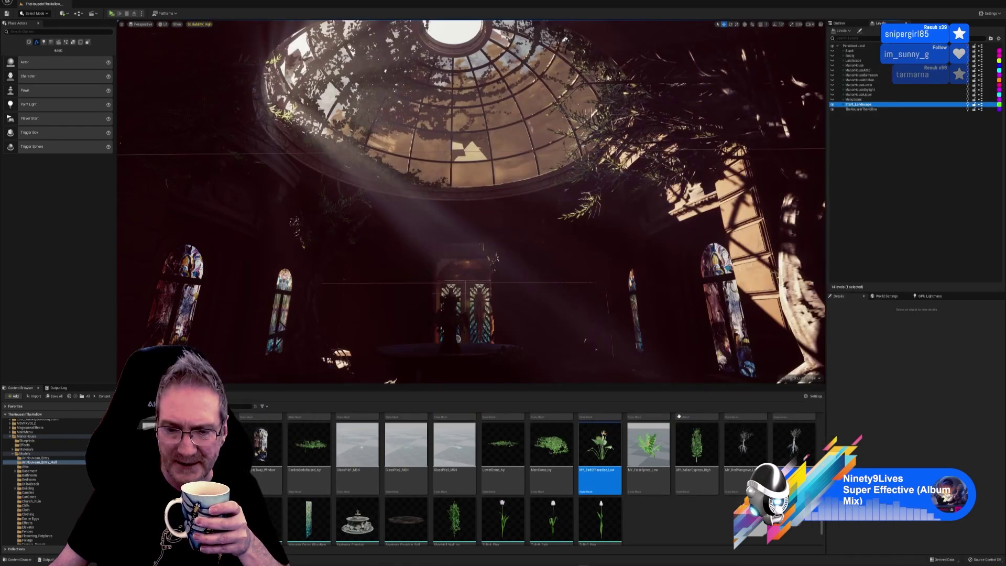
- Open the three pink tulip meshes (A, B and C) one after another, inspect each flower, and close its editor
double_click(503, 519)
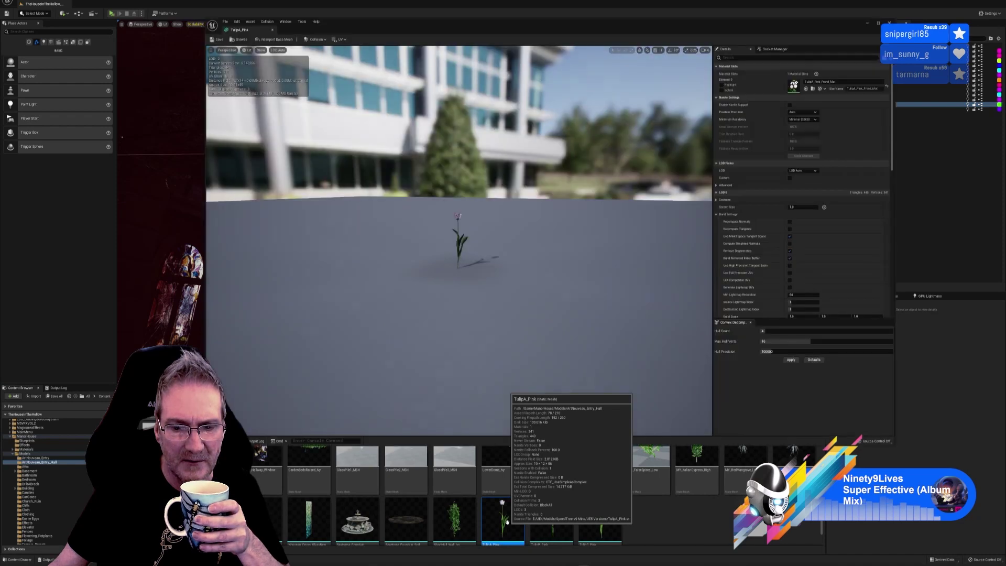
mouse_move(486, 358)
mouse_down()
mouse_move(504, 309)
mouse_move(461, 353)
mouse_move(469, 362)
mouse_up()
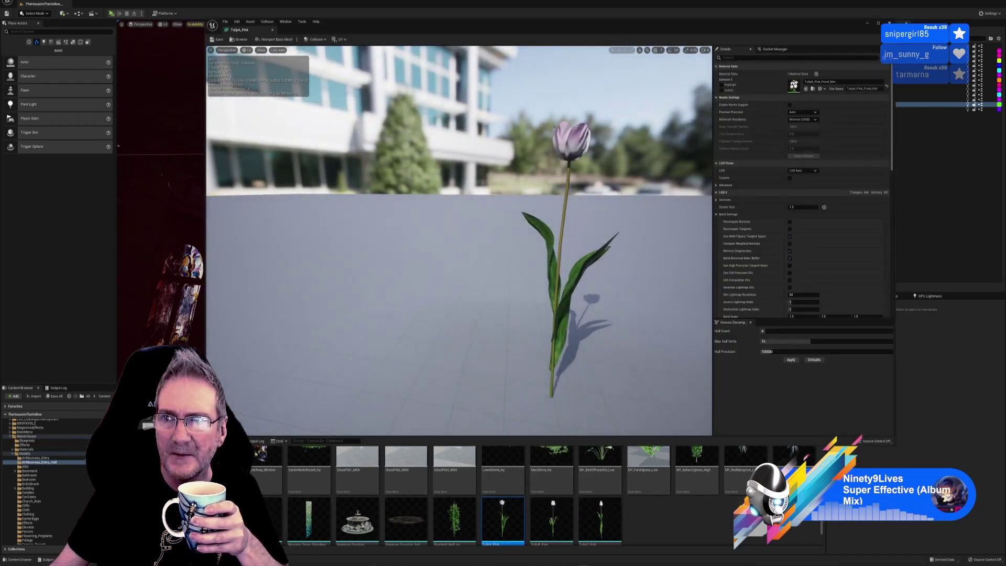
click(889, 23)
click(552, 516)
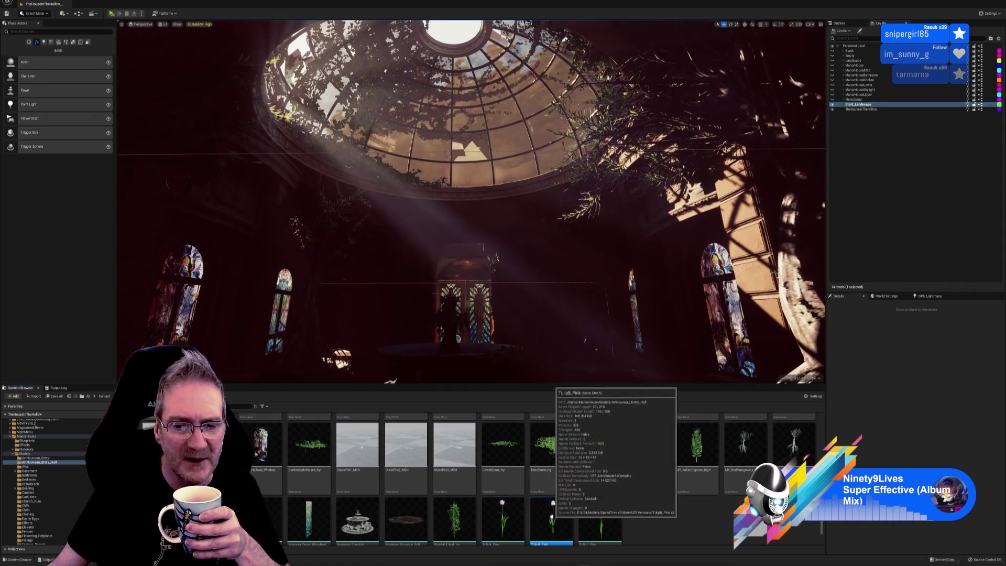
double_click(551, 516)
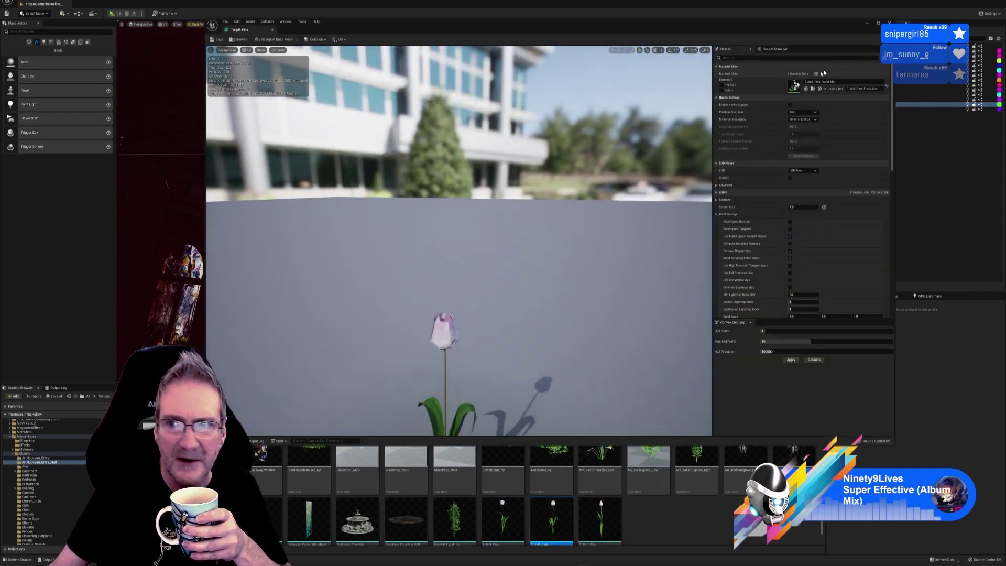
click(889, 23)
click(600, 516)
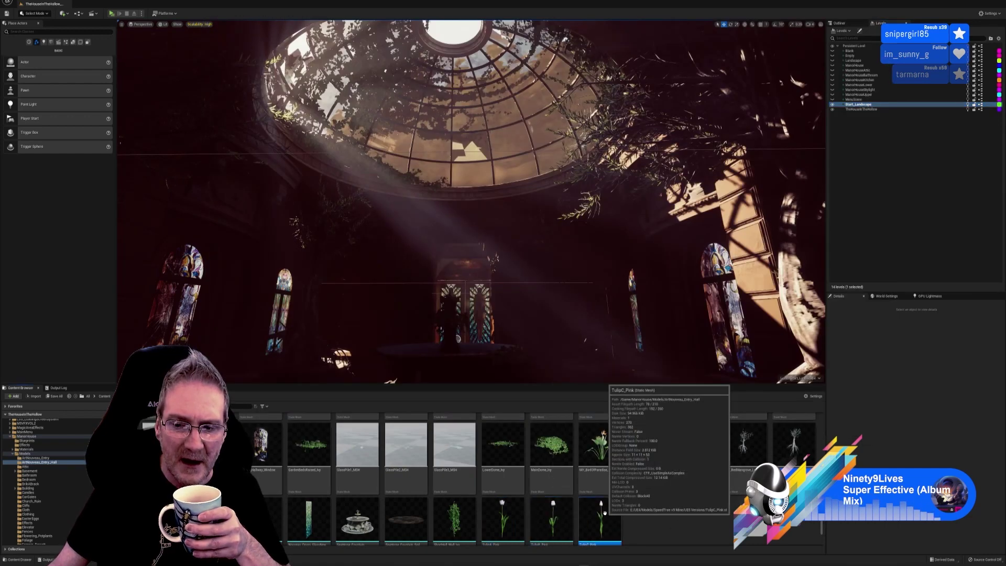
double_click(602, 514)
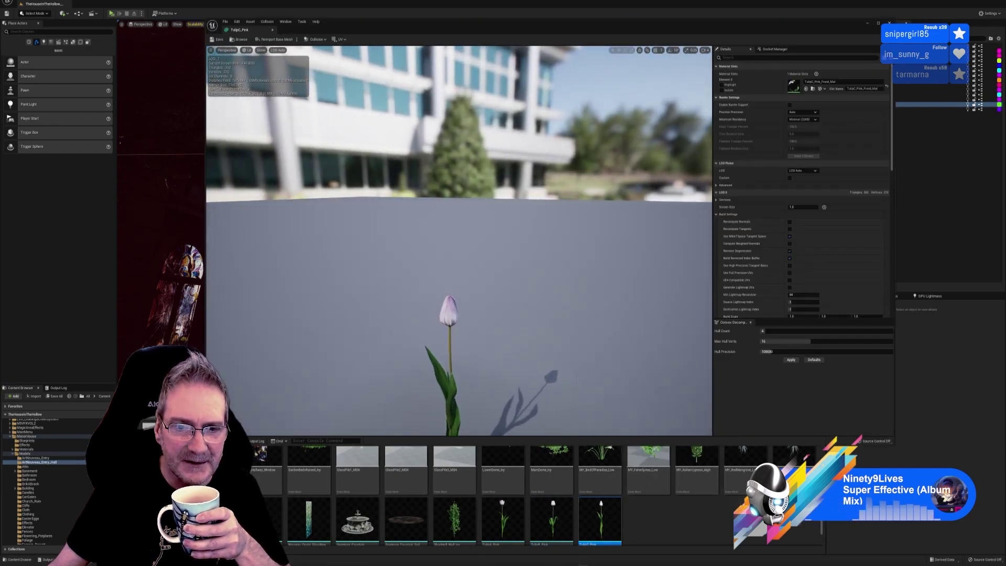
click(889, 23)
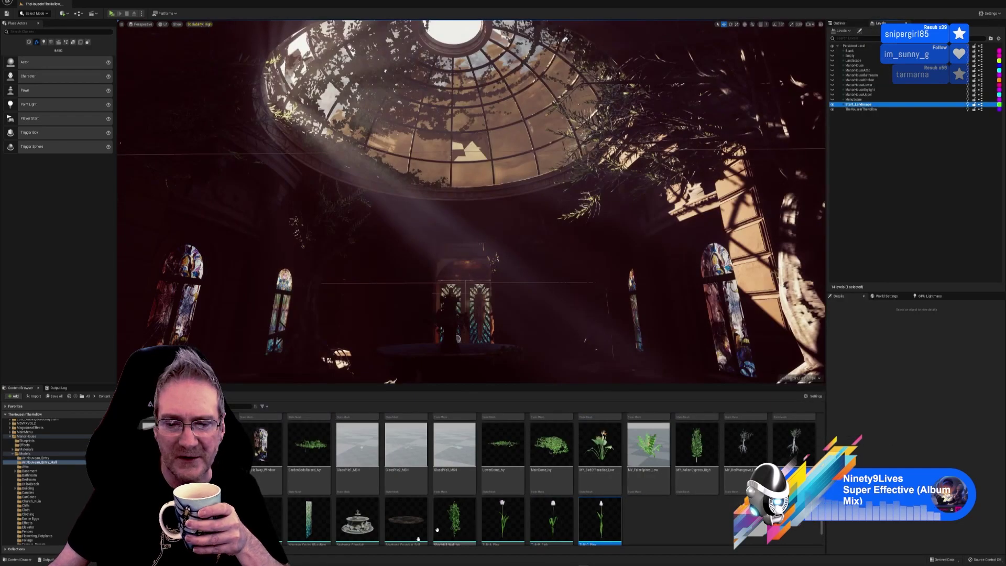
click(718, 530)
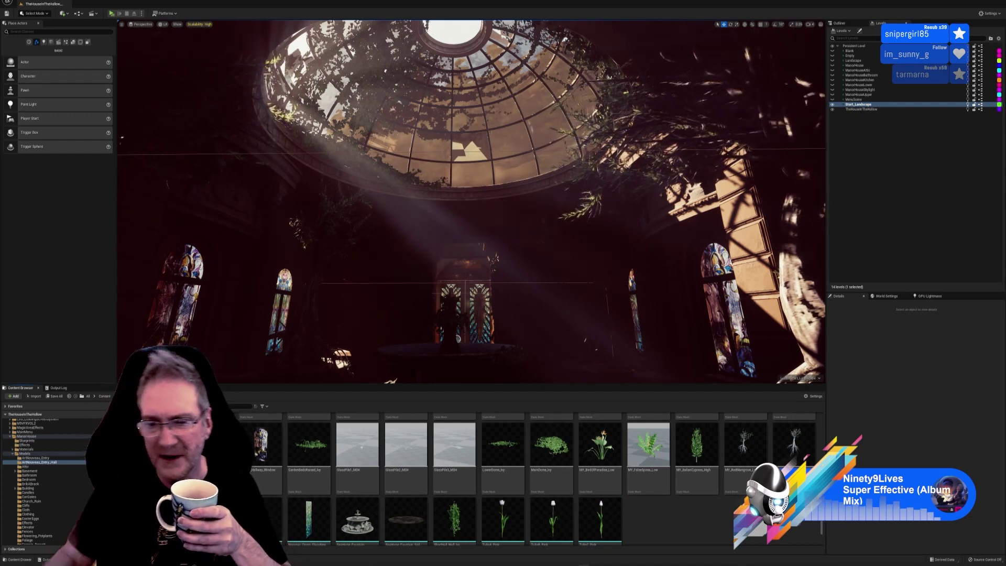
- Open the false spirea mesh asset, inspect its foliage from several sides, and close its editor
click(649, 444)
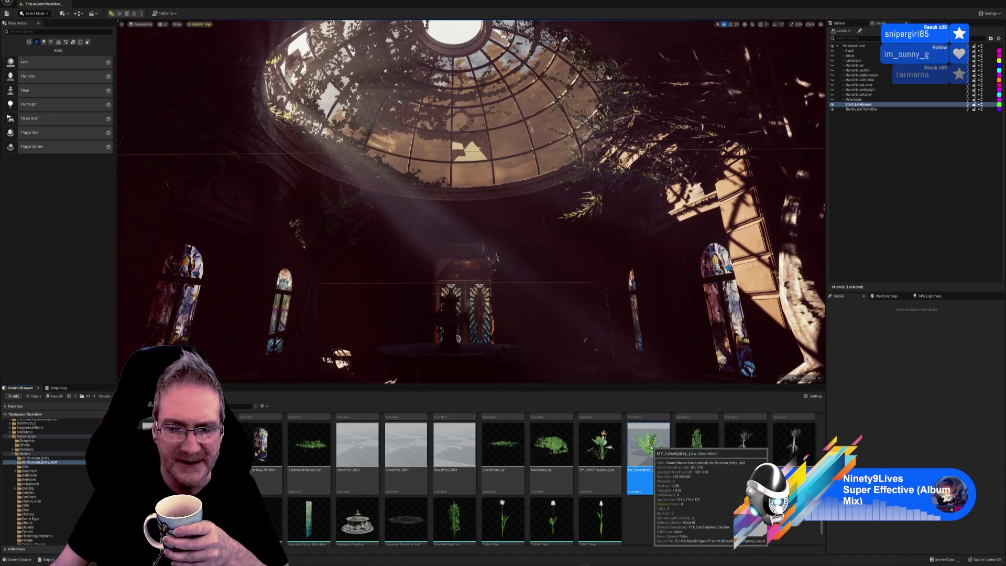
double_click(651, 448)
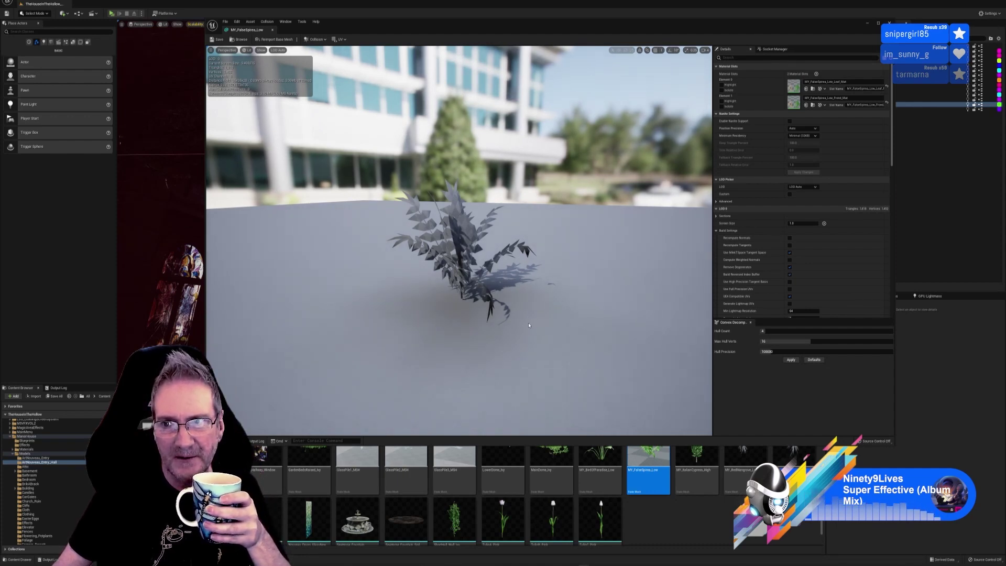
drag(543, 334, 535, 370)
scroll(543, 333, up, 6)
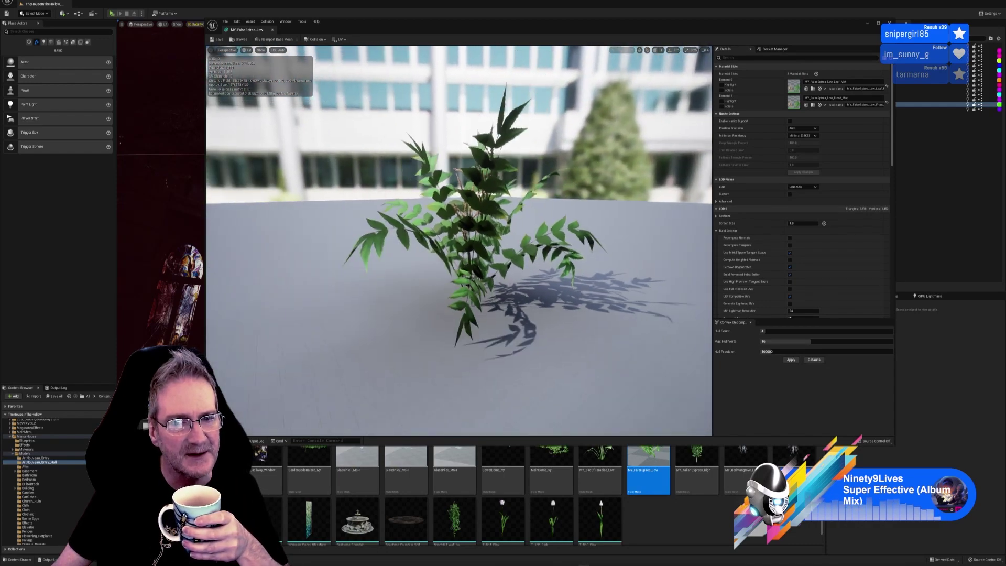
drag(451, 335, 440, 336)
click(889, 22)
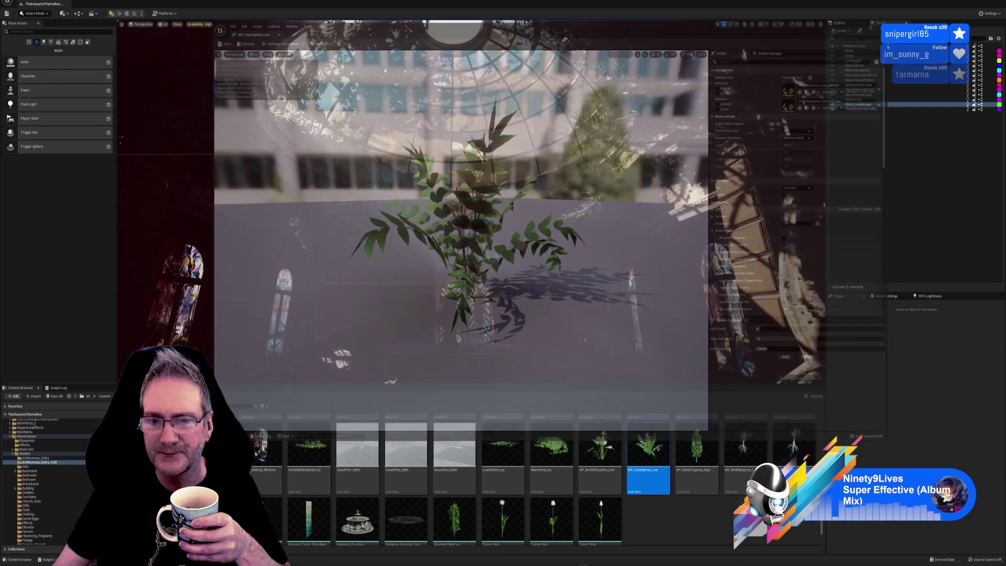
click(685, 525)
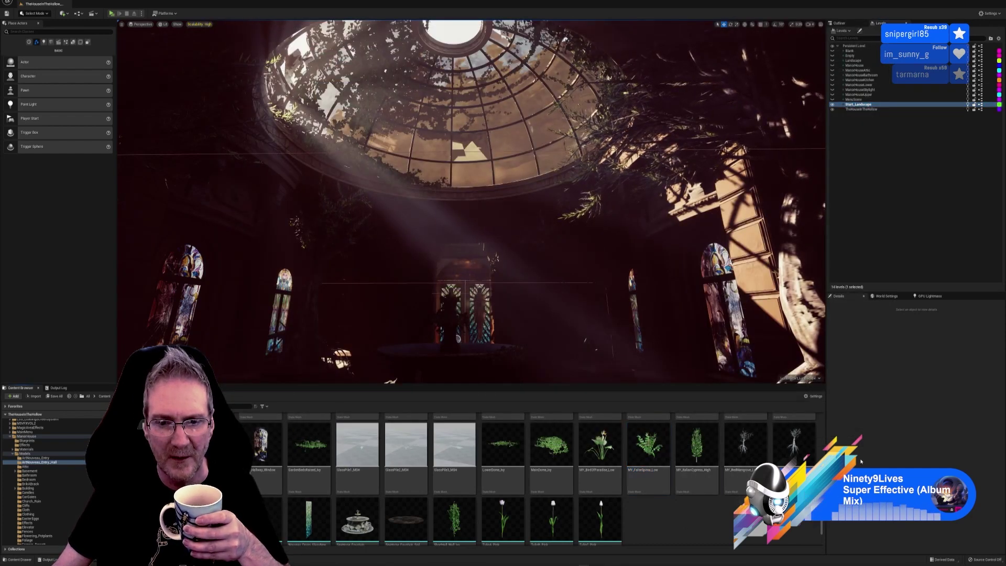
- Open the MY_ItalianCypress_High mesh asset, inspect its dense foliage, and close its editor
double_click(697, 446)
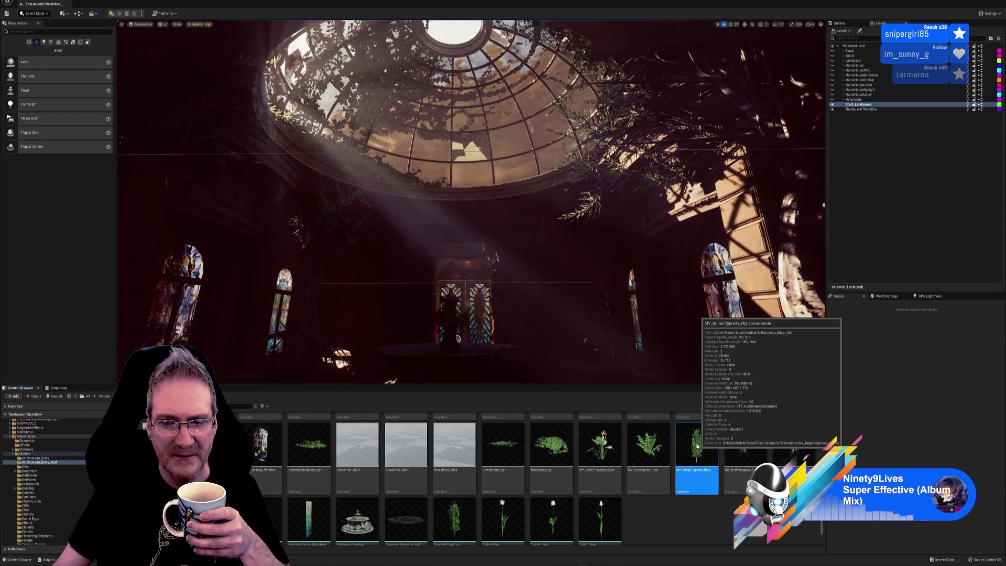
mouse_move(459, 240)
mouse_down()
mouse_move(459, 210)
mouse_move(459, 247)
mouse_up()
right_drag(459, 246, 445, 220)
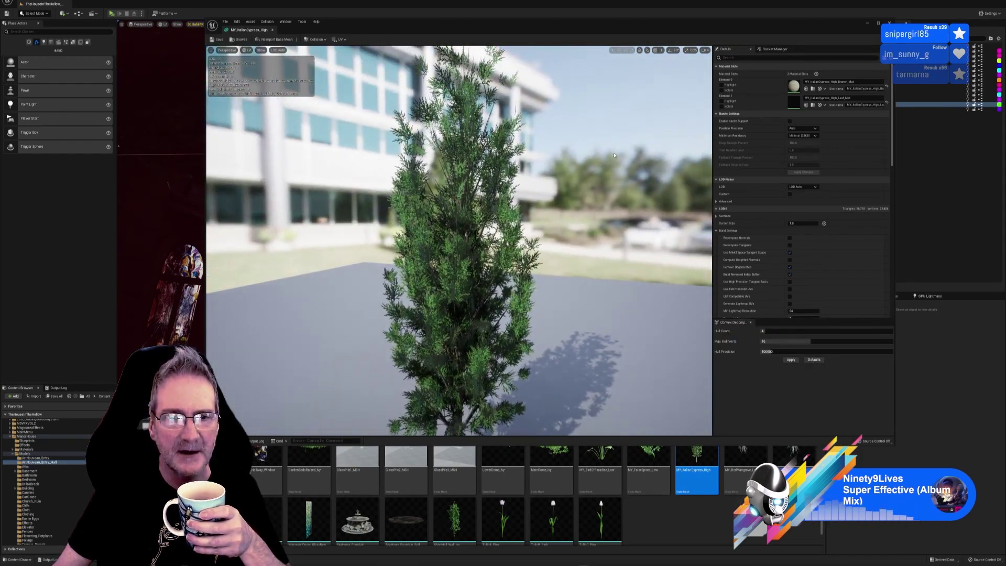
click(889, 22)
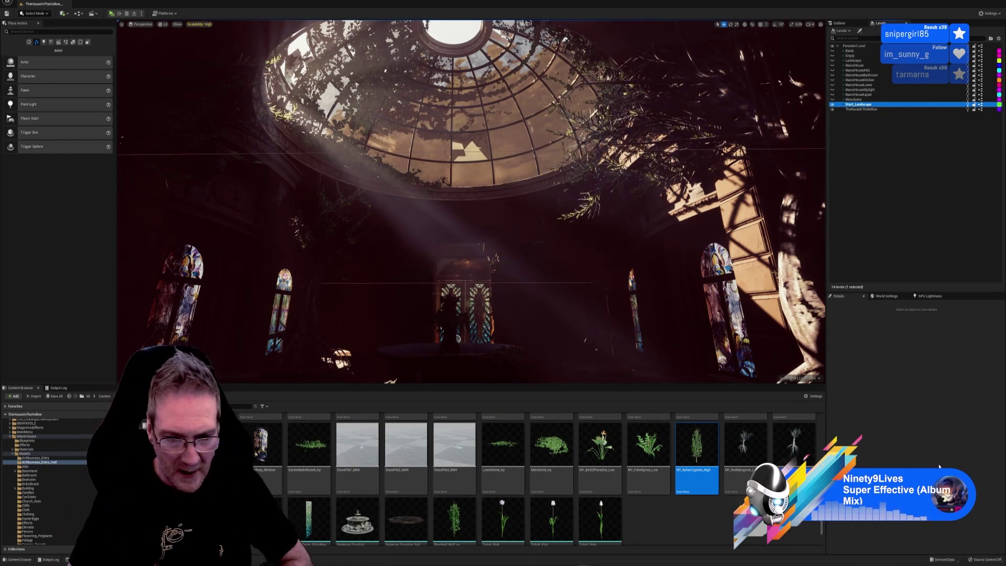
- Fly outside to the front of the hall, select the Garden_Hallway_RoofBeams mesh under the dome, and copy its X scale value
scroll(707, 515, up, 5)
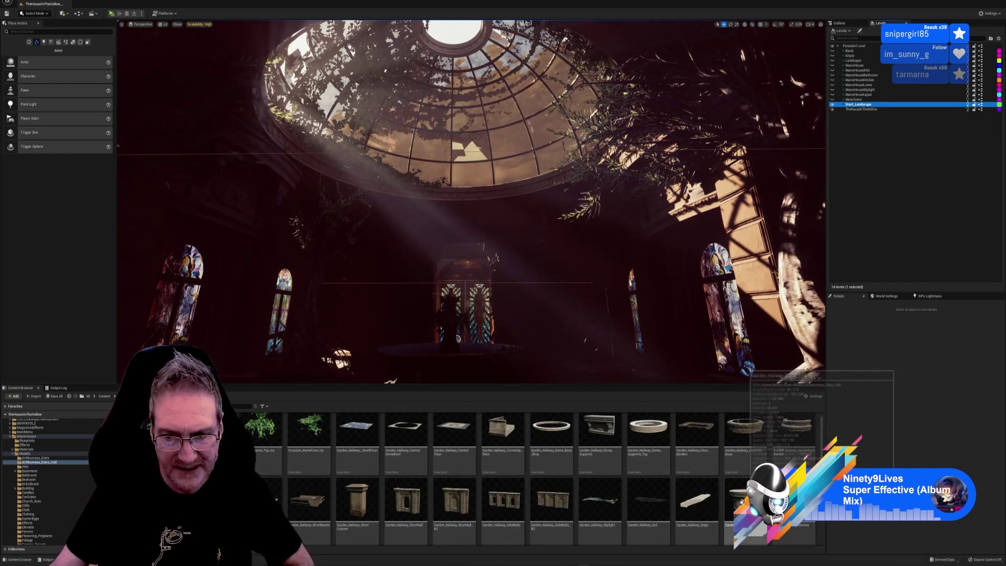
scroll(685, 504, up, 1)
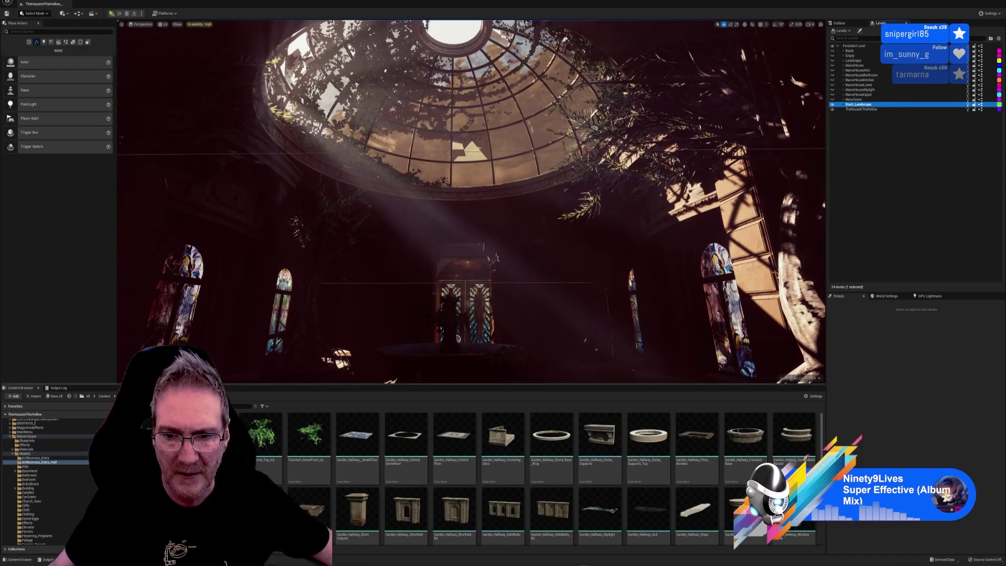
right_drag(471, 201, 304, 309)
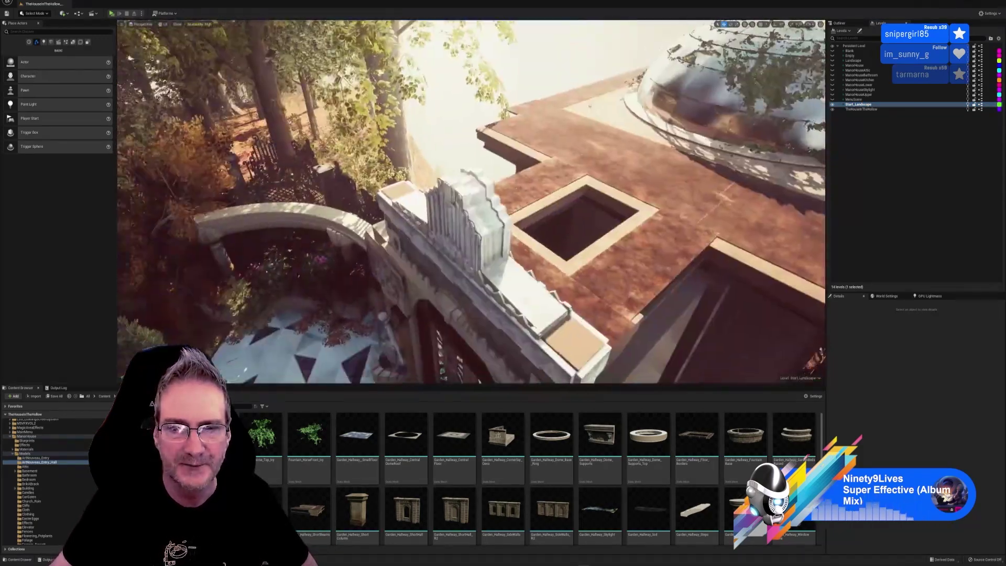
right_drag(443, 362, 502, 340)
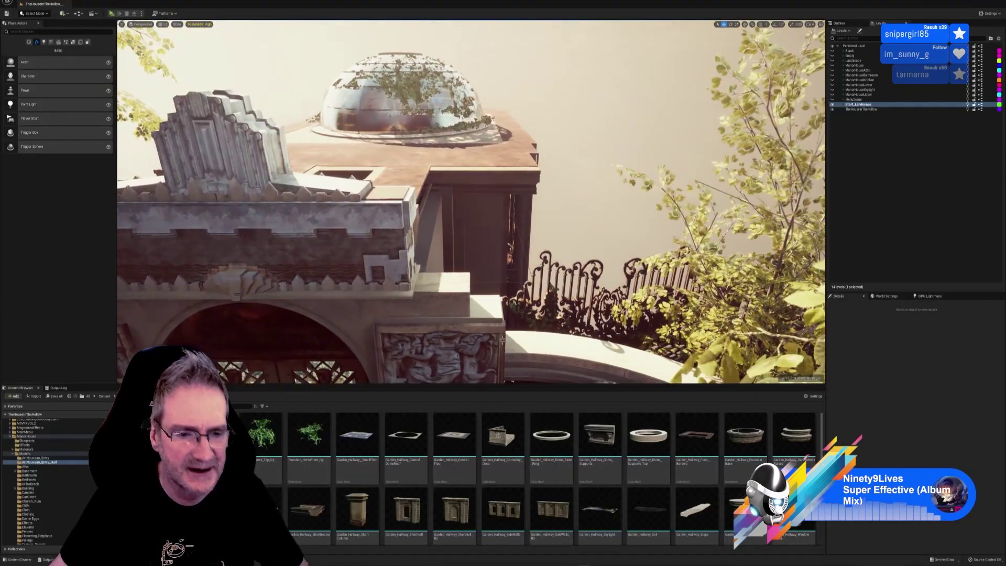
click(485, 161)
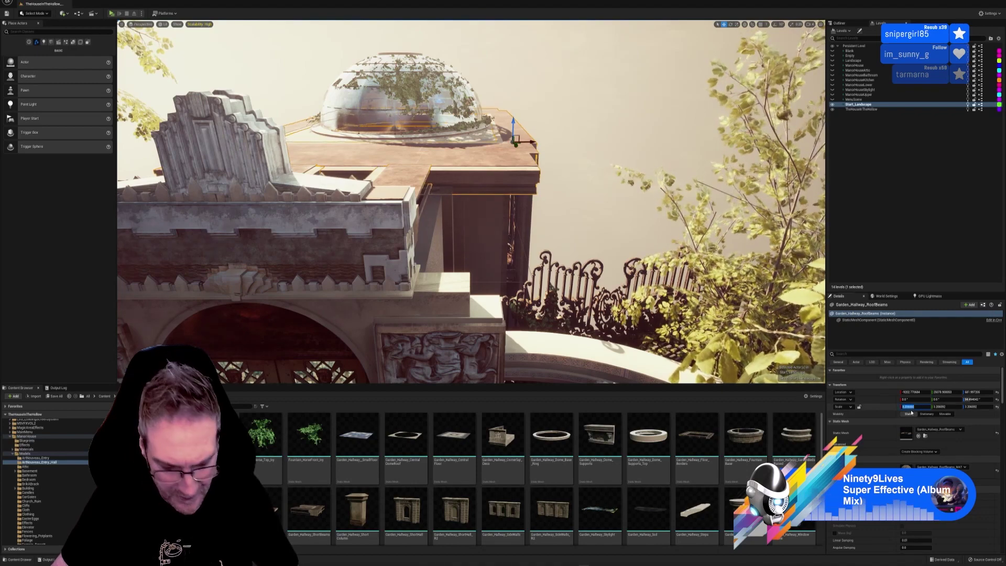
- Place a Garden_Hallway_Turret mesh on the roof corner beside the glass dome and scale it to match the roof beams
click(755, 516)
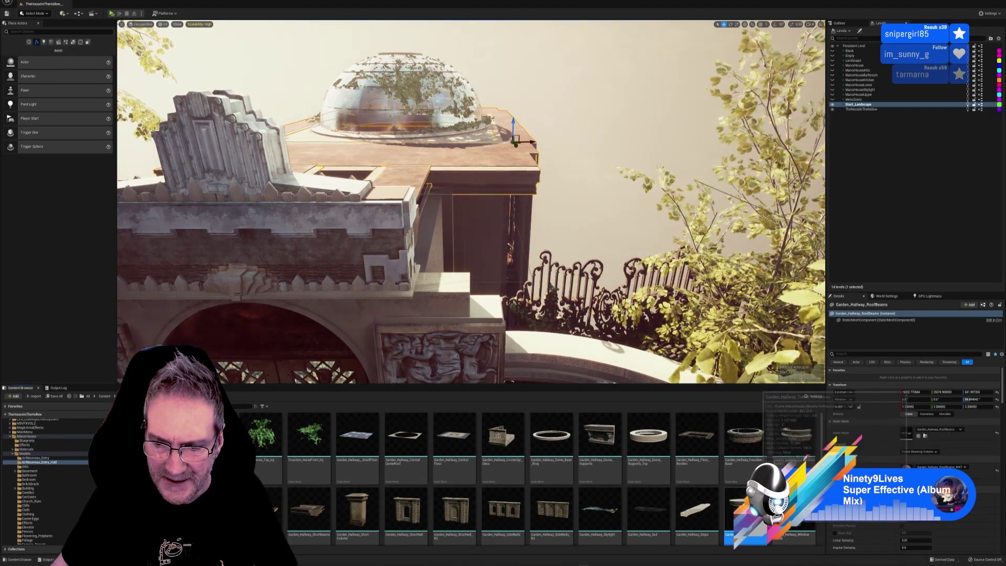
drag(744, 506, 497, 151)
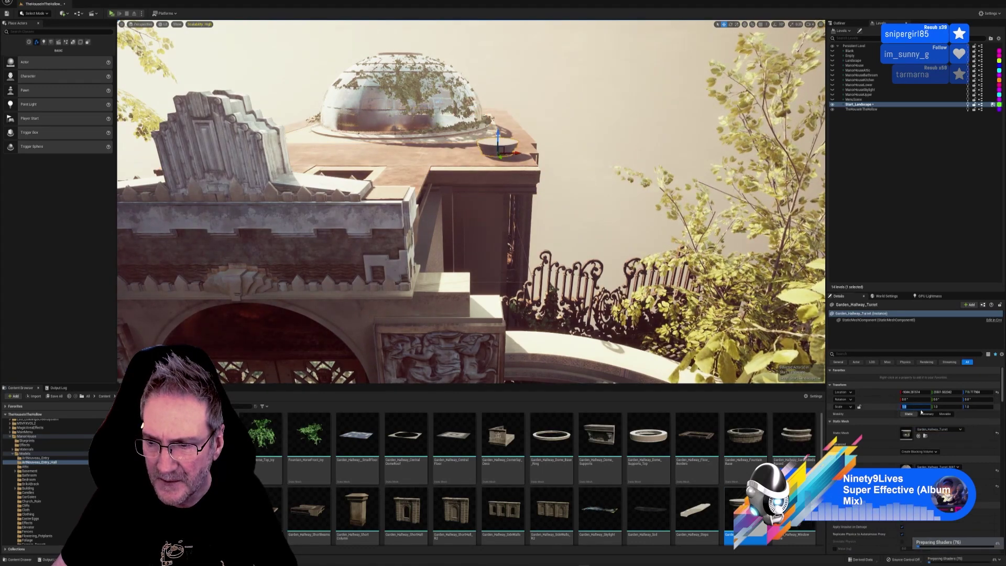
drag(940, 407, 942, 407)
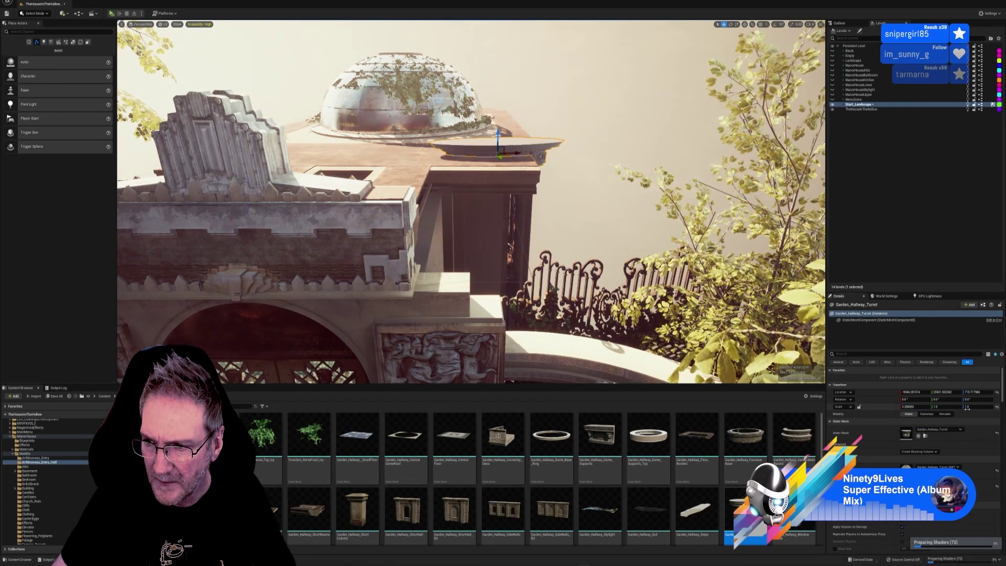
click(952, 407)
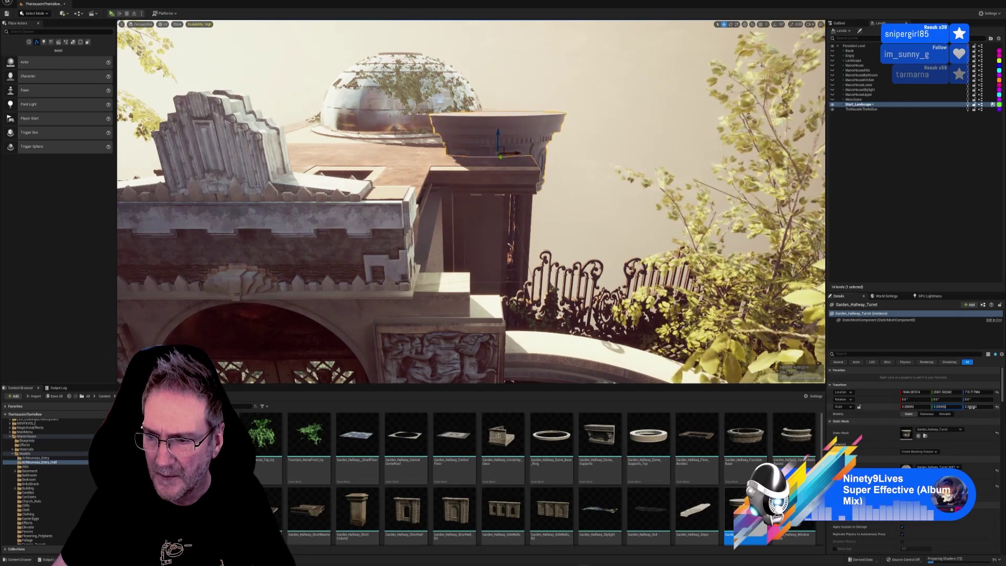
- Finish scaling the Garden_Hallway_Turret mesh, raise it onto the roof, and slide it inward from the roof's edge
key(Return)
drag(497, 145, 482, 105)
right_drag(483, 106, 449, 105)
key(w)
mouse_move(550, 167)
right_down()
mouse_move(503, 166)
mouse_move(550, 166)
right_up()
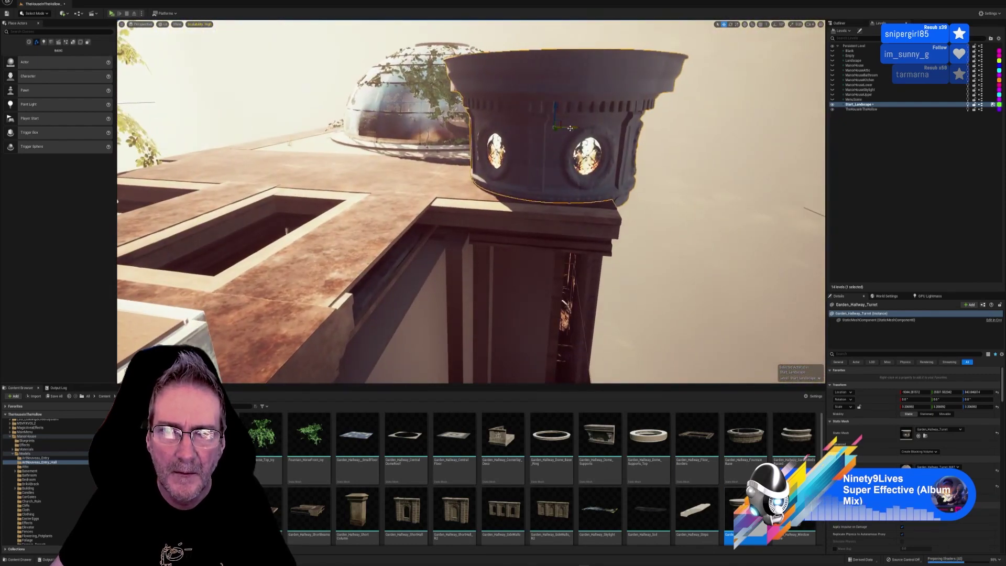
drag(570, 127, 539, 120)
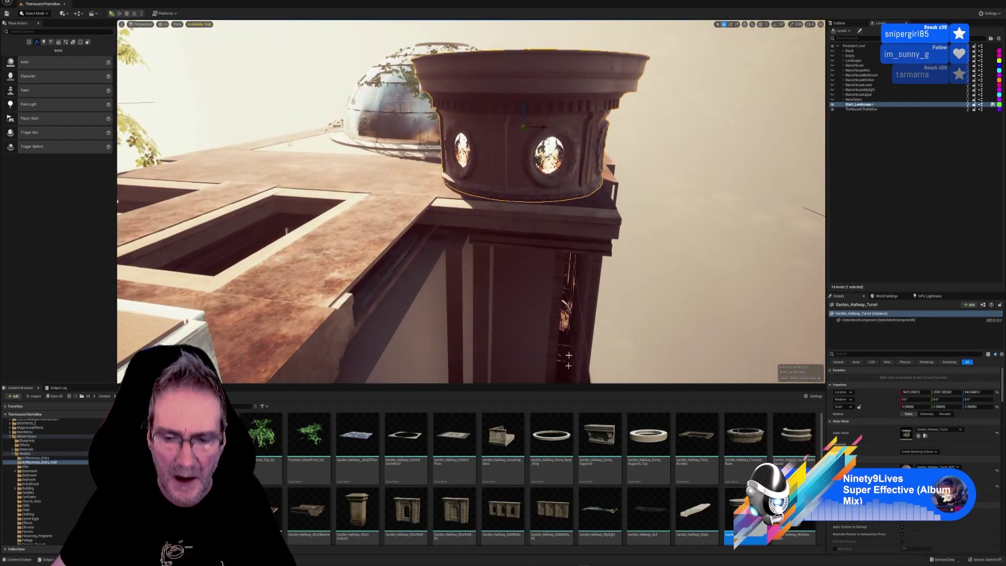
- Switch to 3ds Max, examine from above how the four turrets sit around the dome, and return to Unreal Editor
key(alt+Tab)
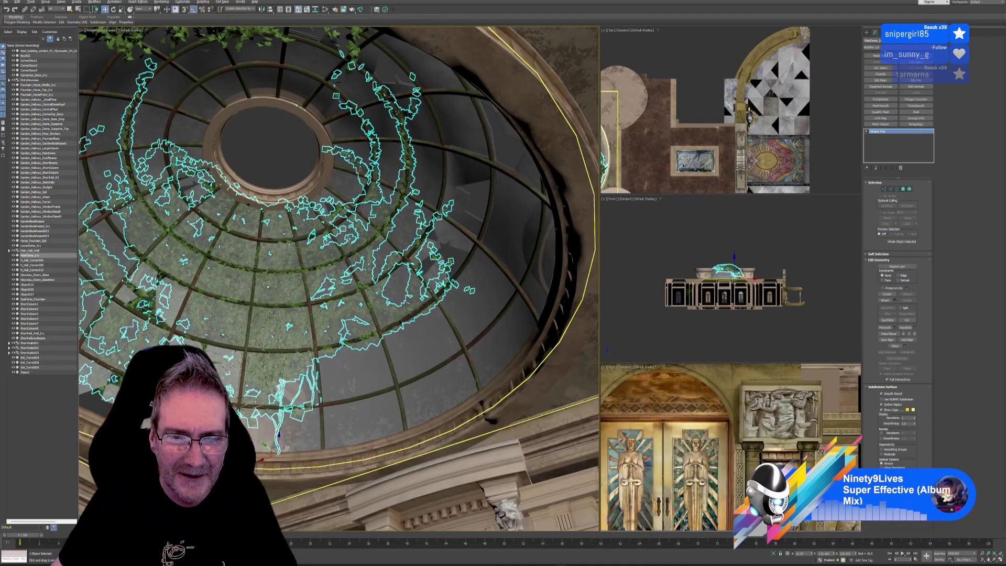
alt+middle_drag(438, 337, 460, 374)
scroll(435, 419, down, 2)
scroll(431, 414, down, 3)
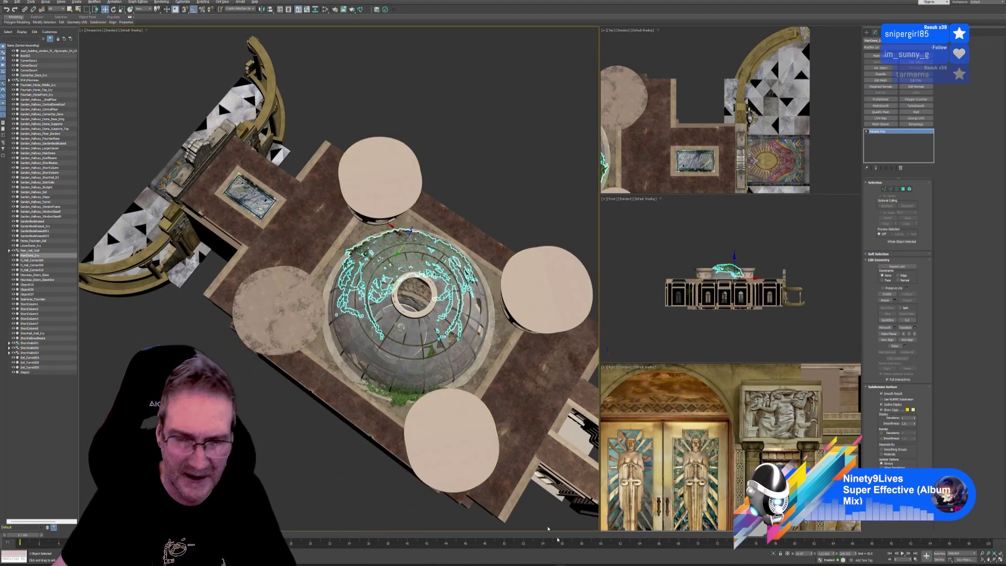
key(alt+Tab)
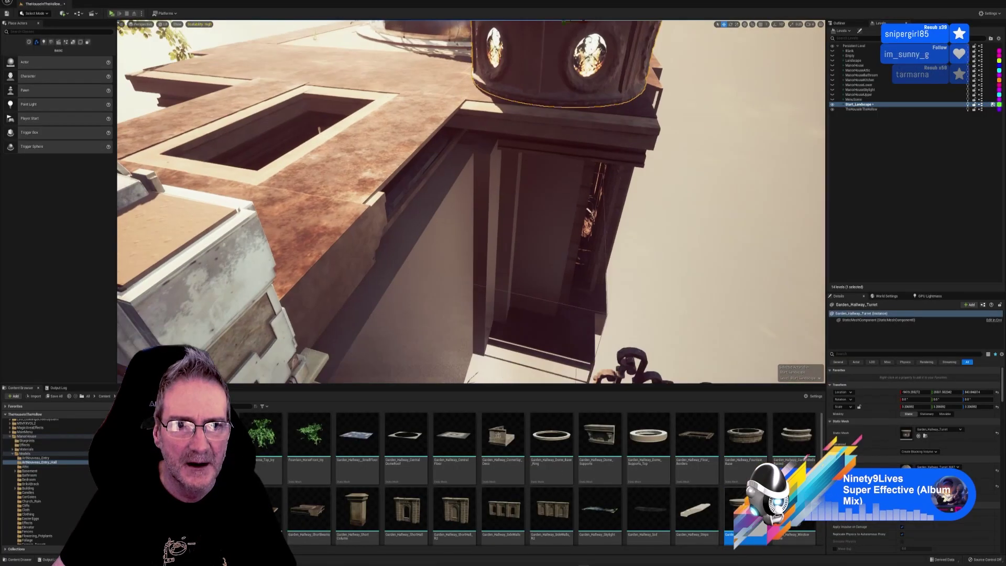
- Duplicate the roof turret and move the copy to the adjacent roof corner across the hall, beside the glass dome
right_drag(471, 201, 453, 300)
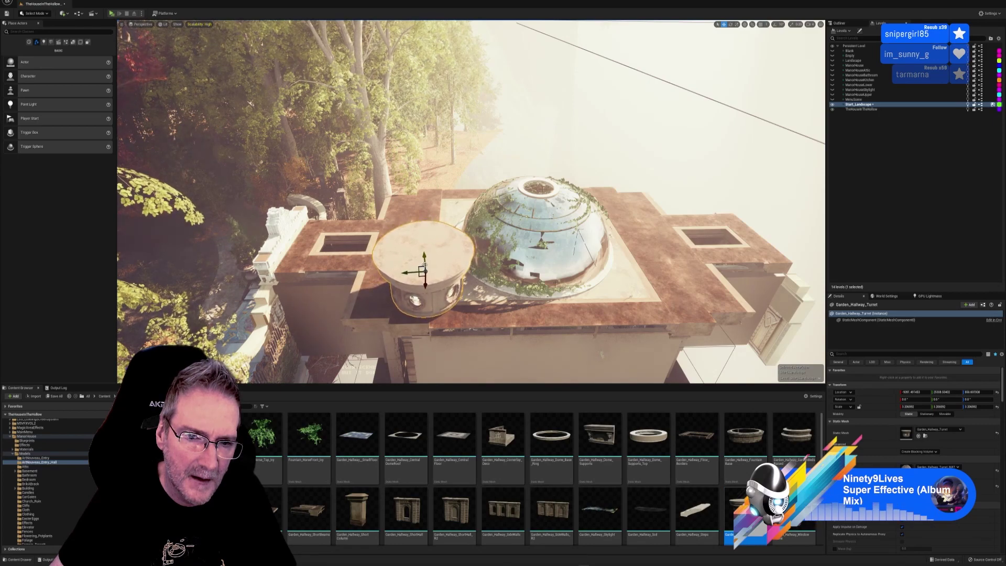
right_drag(425, 265, 540, 330)
key(s)
key(w)
key(s)
key(w)
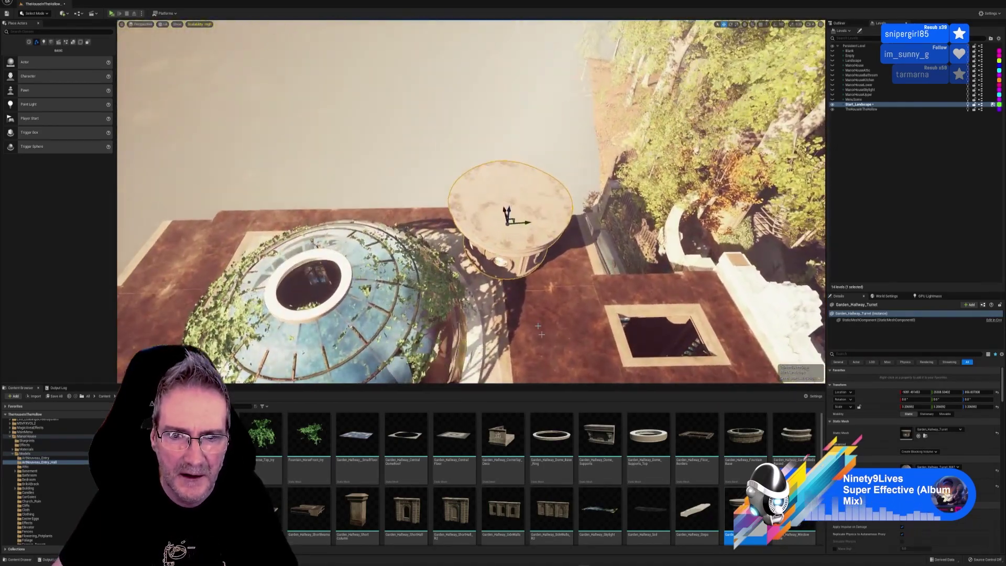
right_click(507, 240)
mouse_move(534, 315)
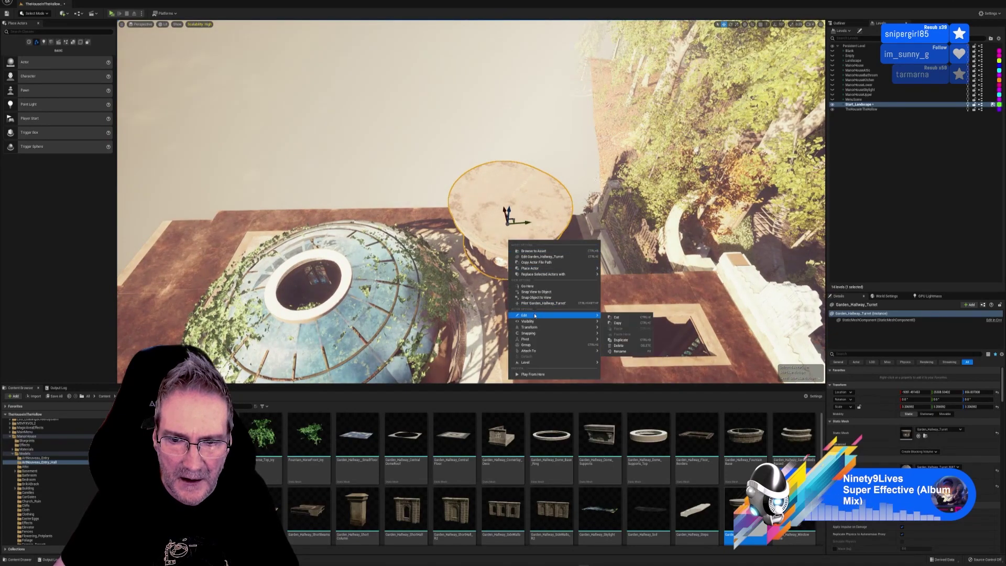
click(640, 339)
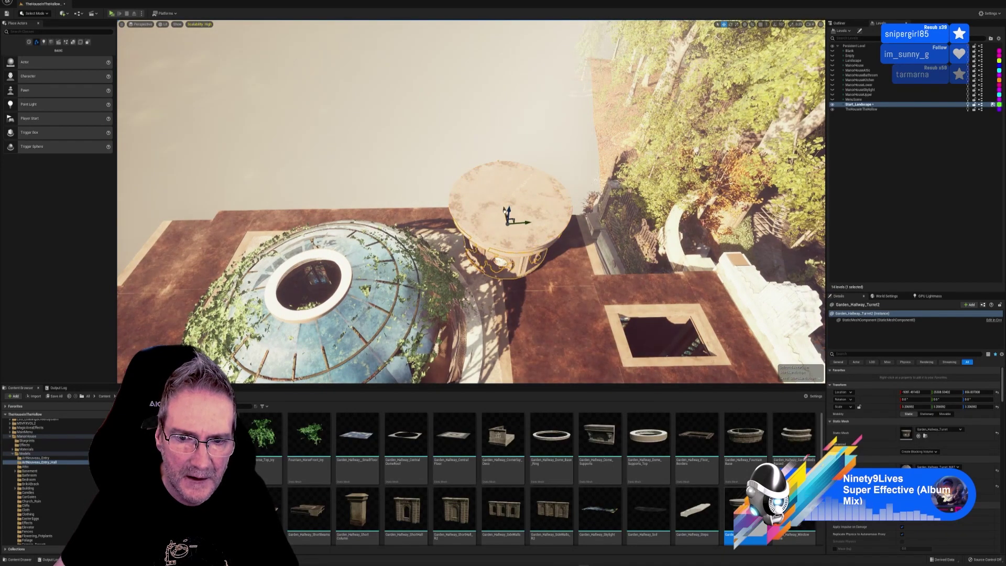
drag(505, 212, 533, 340)
right_drag(533, 340, 361, 361)
drag(509, 282, 414, 273)
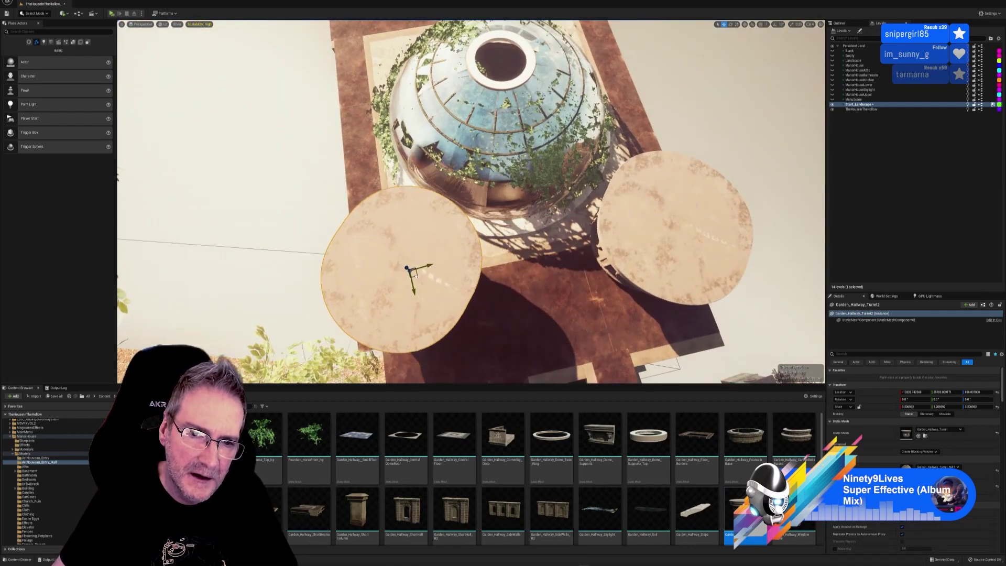
- Select both turrets, duplicate them, and move the copies to the two roof corners on the other side of the dome
right_drag(451, 286, 573, 177)
ctrl+click(568, 108)
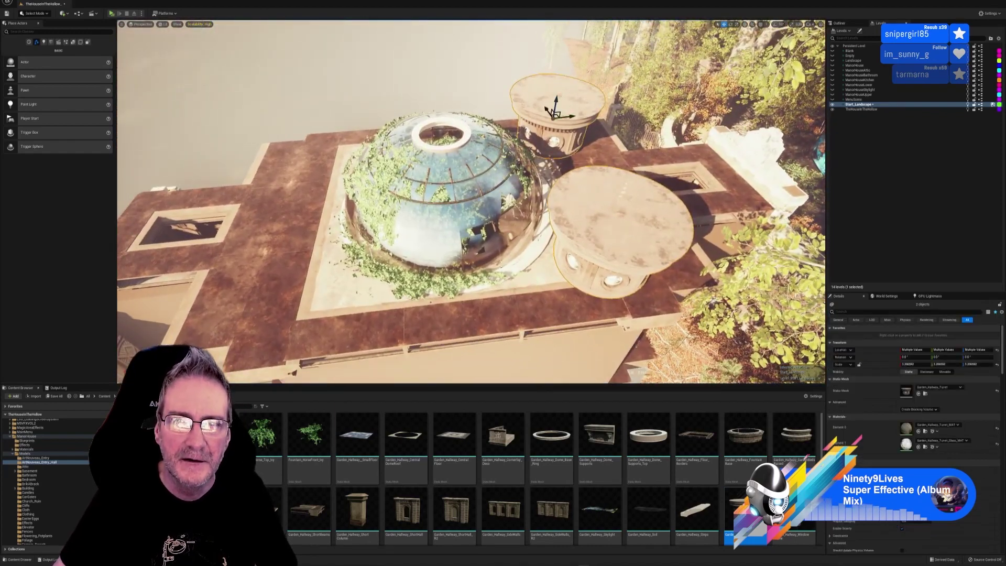
right_click(567, 109)
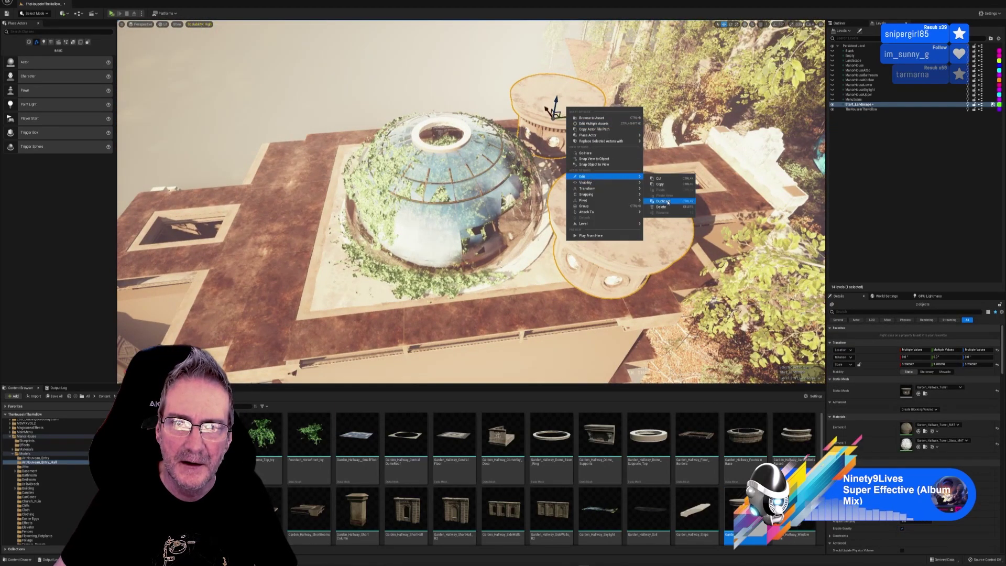
click(666, 201)
drag(598, 221, 282, 237)
right_drag(324, 254, 368, 266)
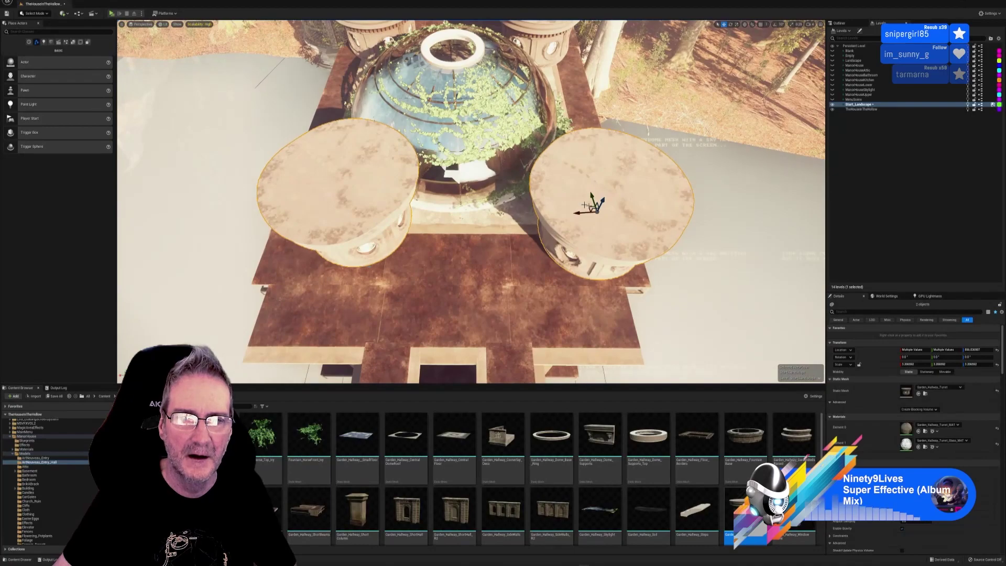
drag(583, 214, 554, 216)
- Check the four turrets from the hall's front and from inside beneath the dome, with nothing selected
right_drag(557, 215, 377, 273)
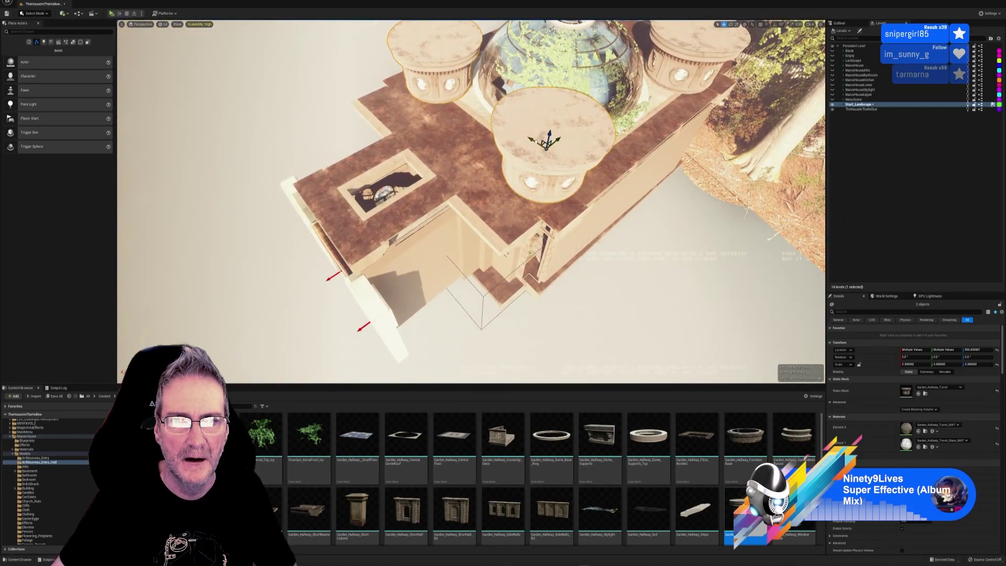
right_drag(567, 158, 556, 157)
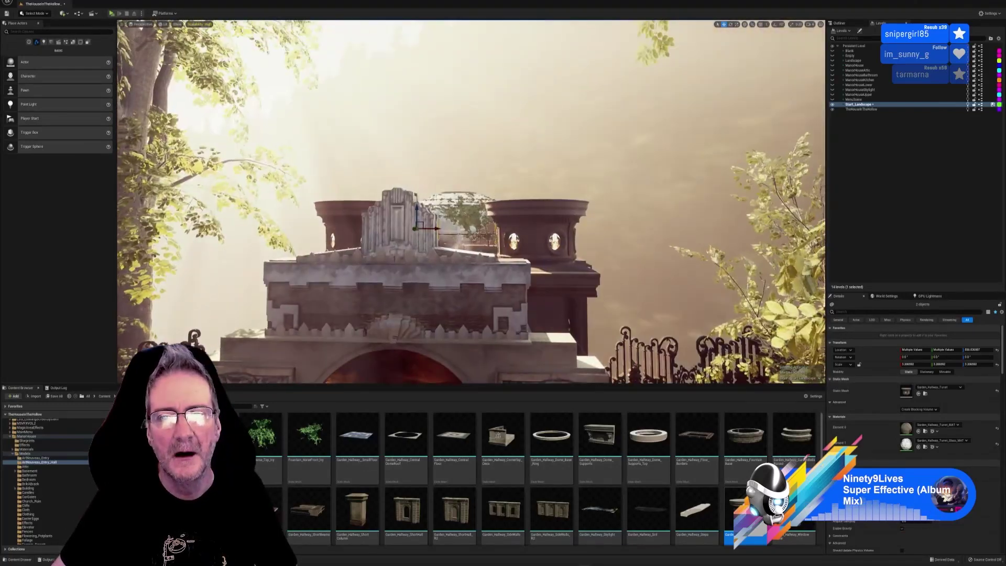
click(617, 196)
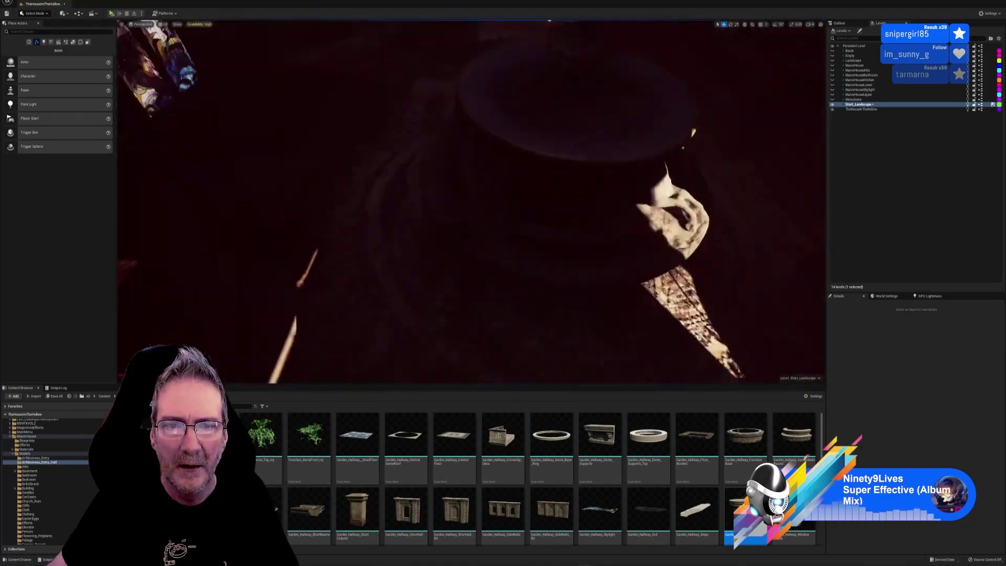
right_drag(471, 294, 456, 66)
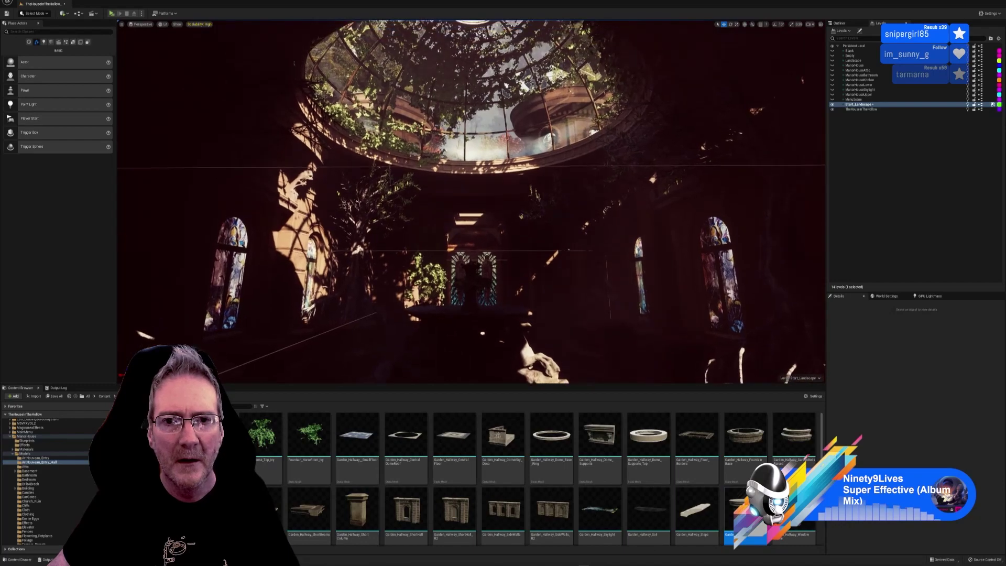
- In 3ds Max, deselect the dome ivy and examine how the turrets appear through the glass from inside, then return to Unreal Editor
key(alt+Tab)
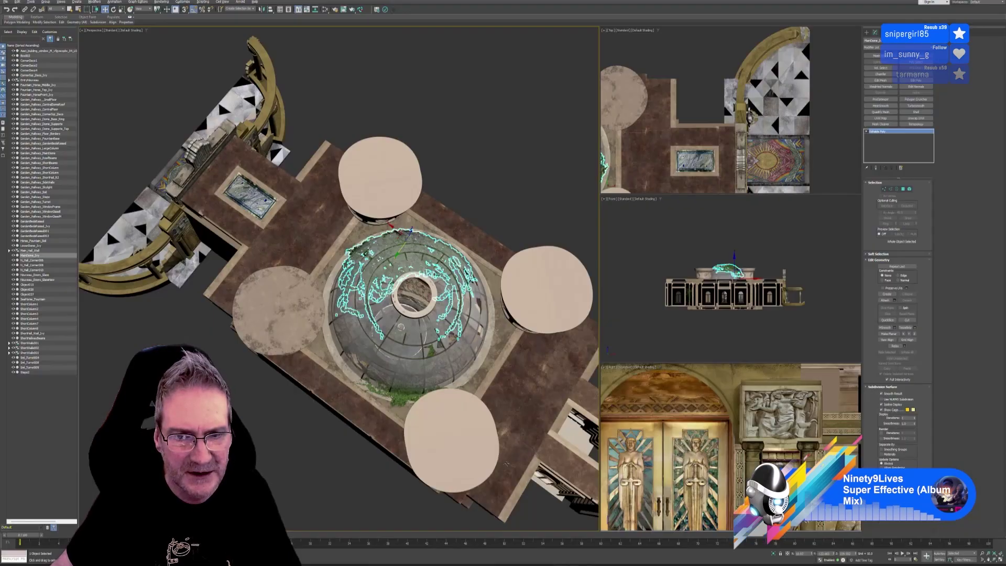
alt+middle_drag(491, 372, 461, 341)
scroll(390, 324, up, 5)
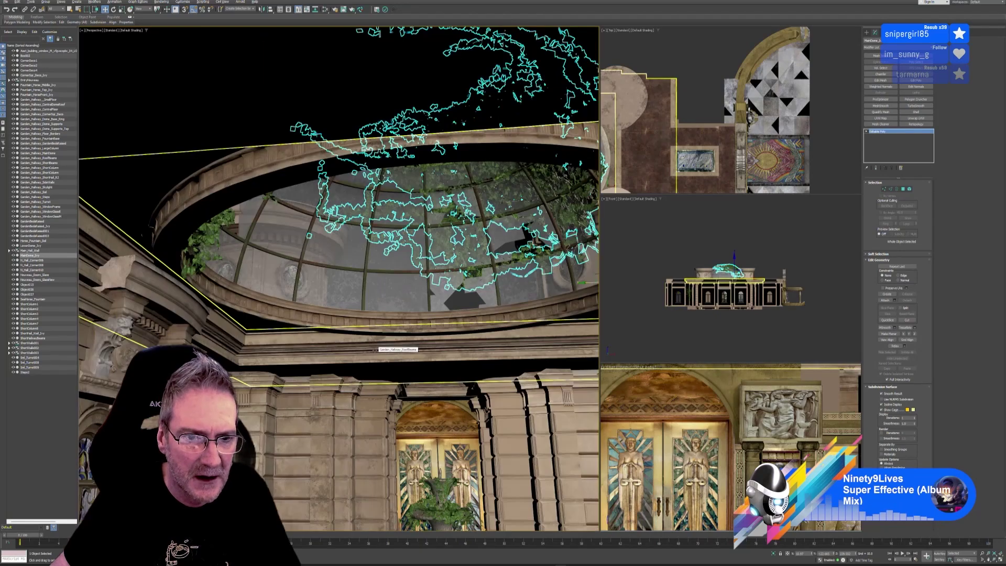
middle_drag(388, 327, 384, 318)
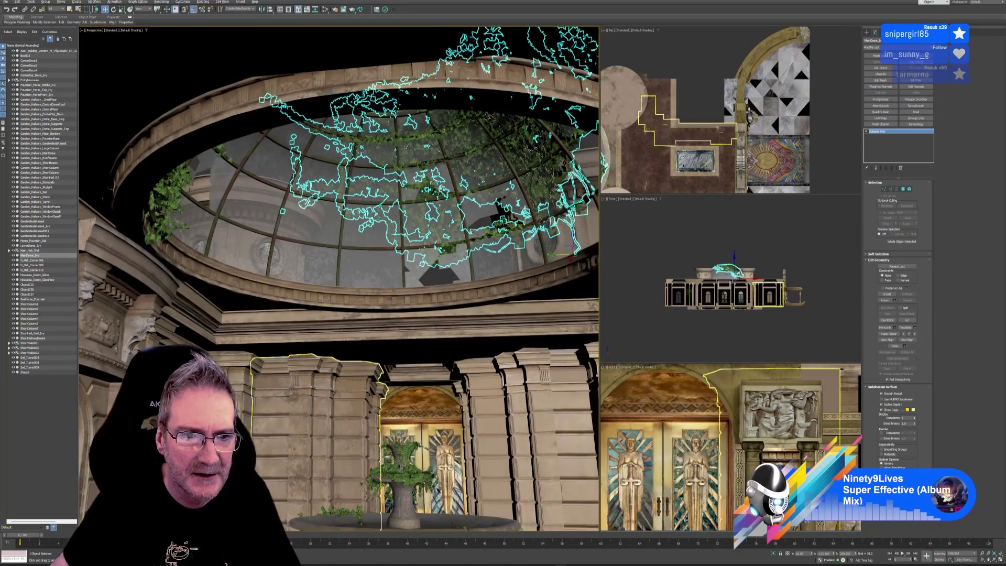
mouse_move(386, 405)
alt+middle_down()
mouse_move(405, 369)
mouse_move(378, 399)
alt+middle_up()
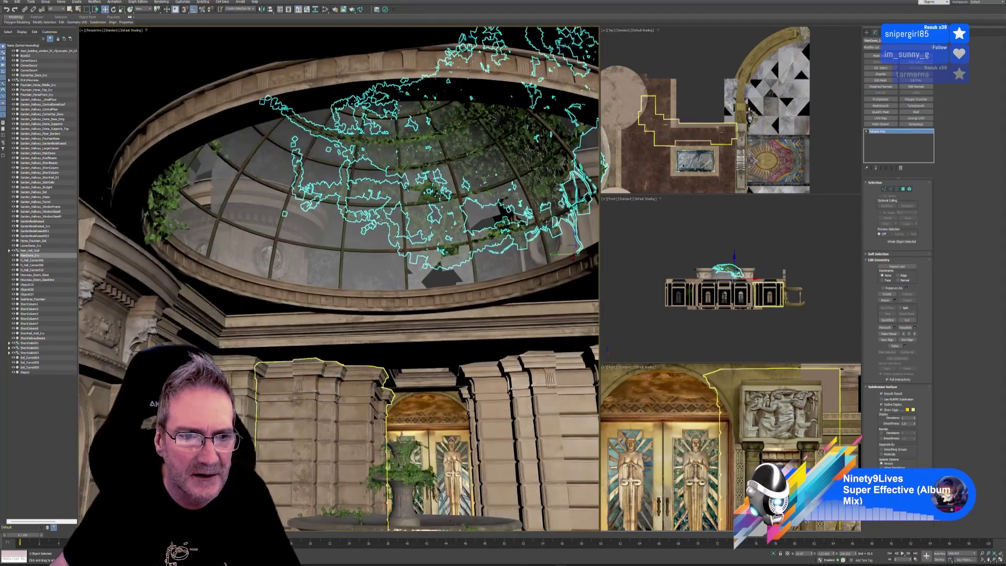
scroll(377, 358, up, 5)
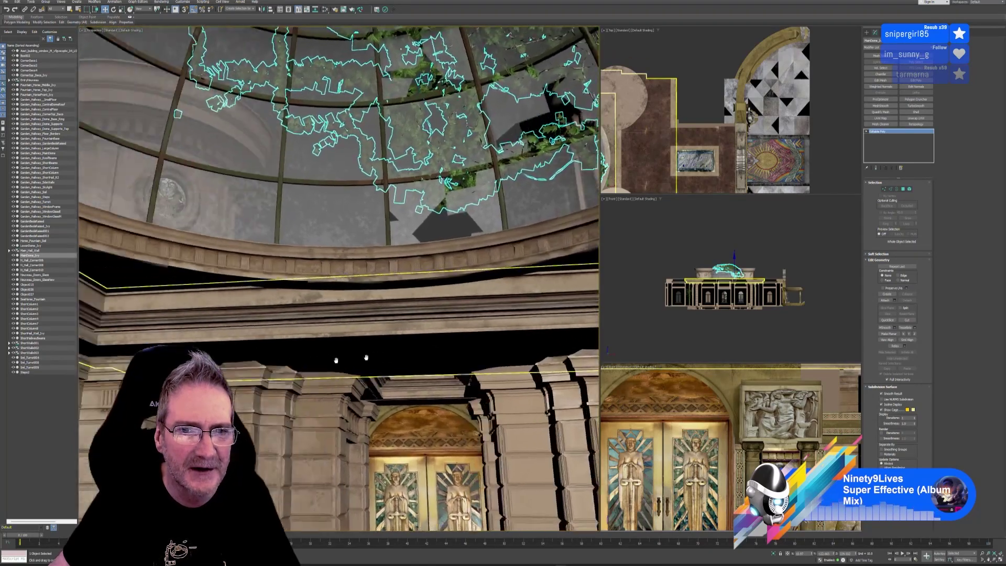
scroll(401, 461, down, 4)
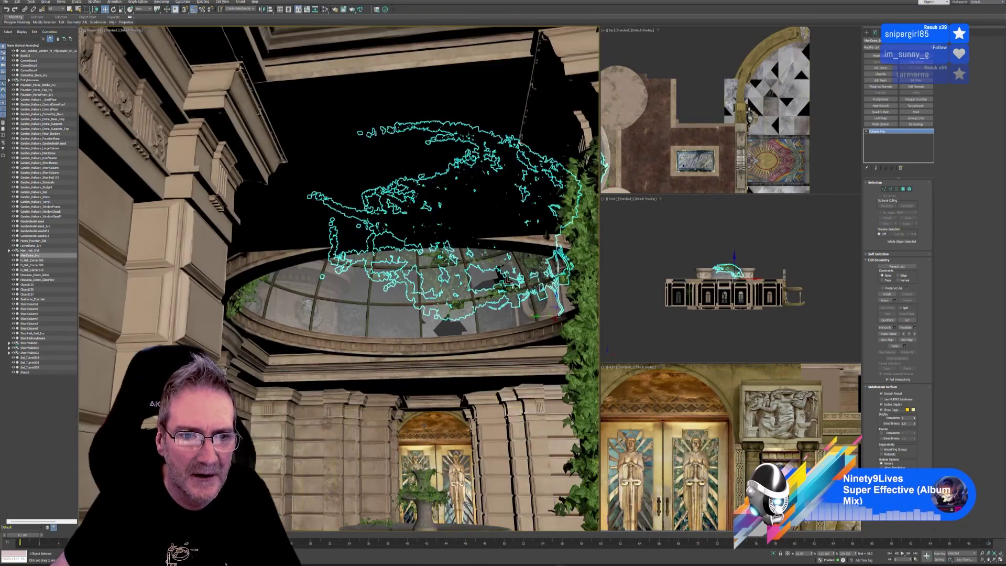
alt+middle_drag(403, 456, 433, 418)
key(alt+q)
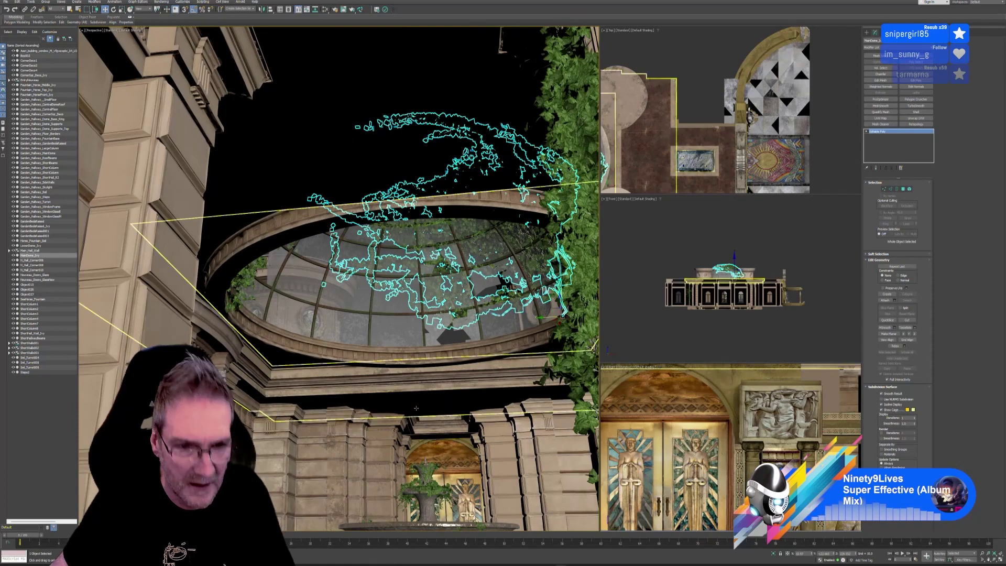
click(688, 86)
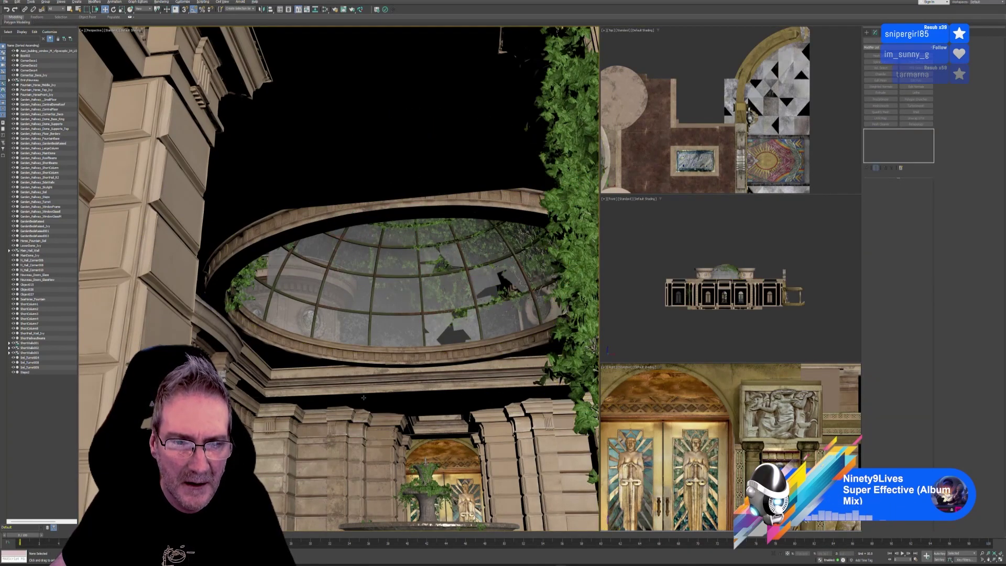
alt+middle_drag(363, 398, 367, 397)
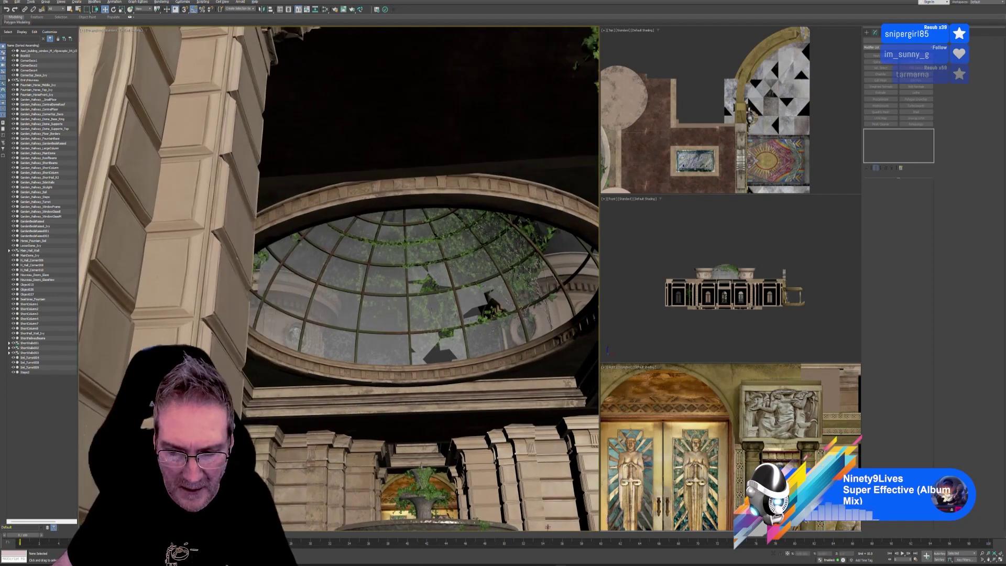
key(alt+Tab)
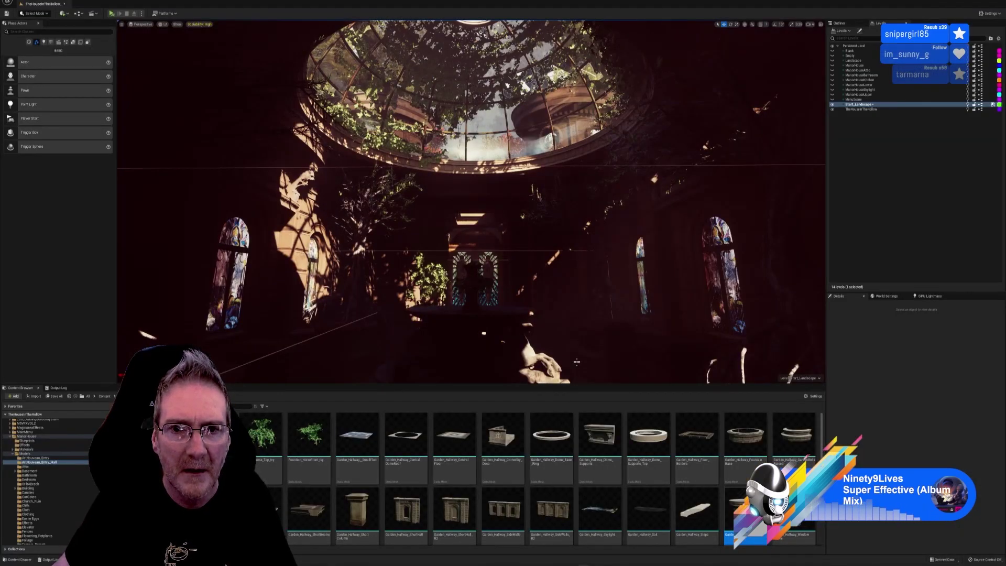
- Select the roof turrets one by one and adjust their positions on the corners around the glass dome
right_drag(472, 202, 485, 230)
key(e)
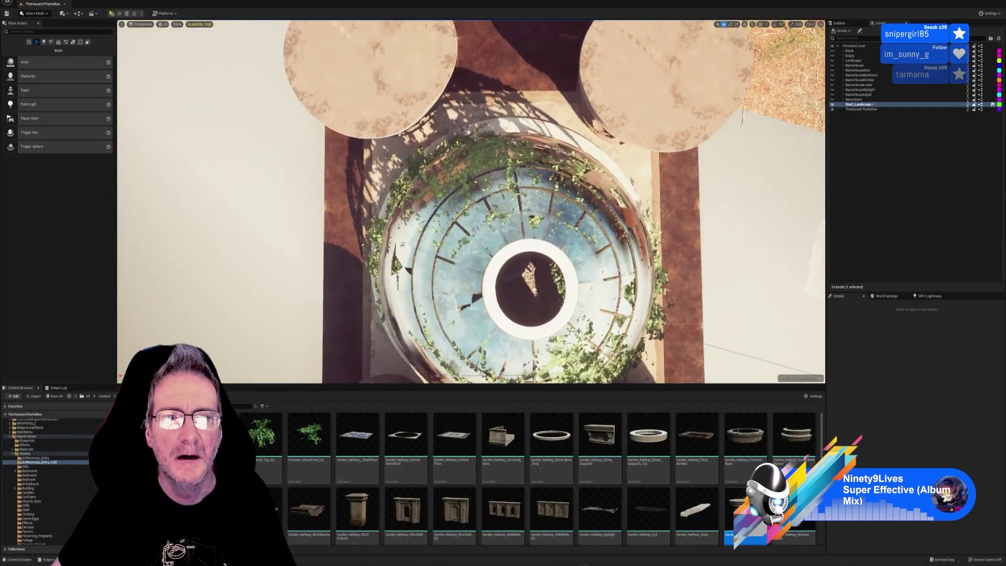
click(424, 103)
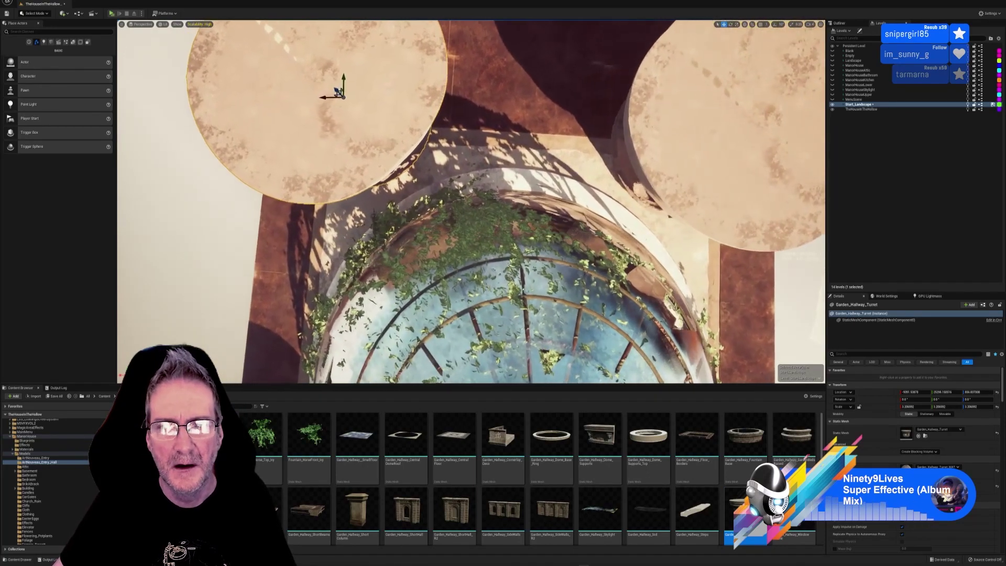
key(s)
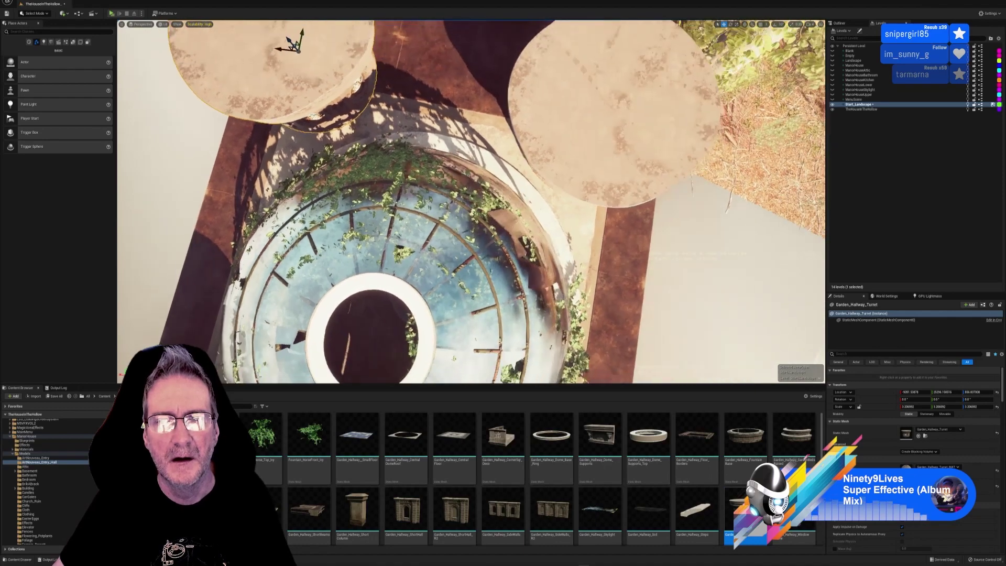
key(a)
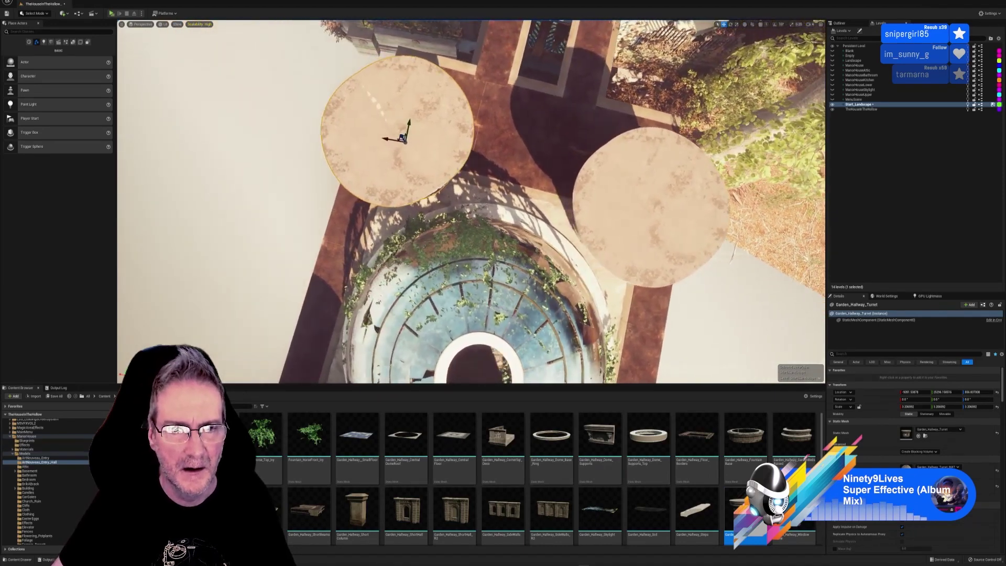
key(w)
key(d)
right_drag(460, 171, 442, 161)
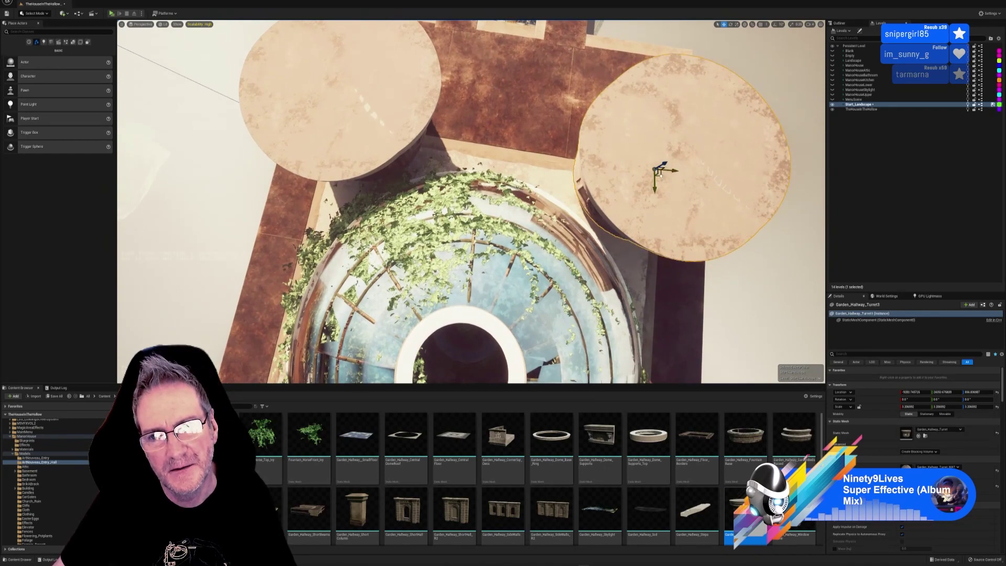
right_drag(499, 218, 446, 135)
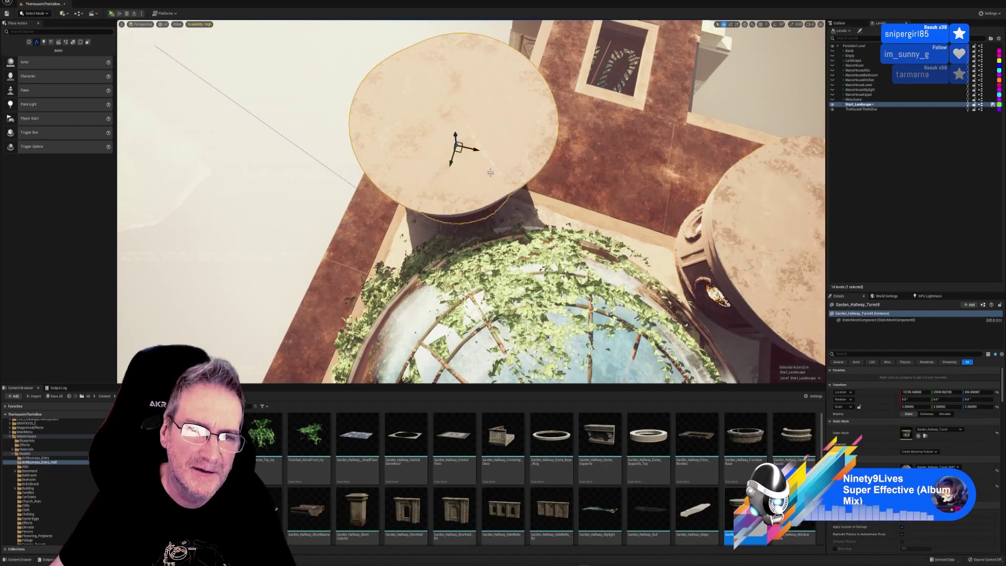
right_drag(470, 176, 584, 149)
- Clear the selection and examine the repositioned turrets through the glass dome from inside the hall
key(Escape)
right_drag(470, 202, 556, 118)
right_drag(471, 177, 471, 177)
right_drag(477, 298, 478, 298)
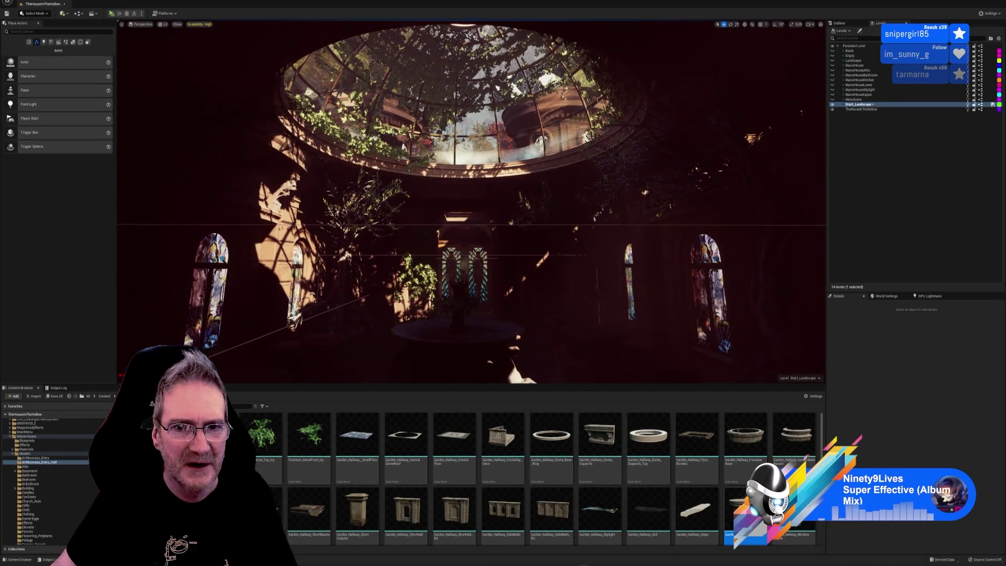
right_drag(478, 298, 477, 299)
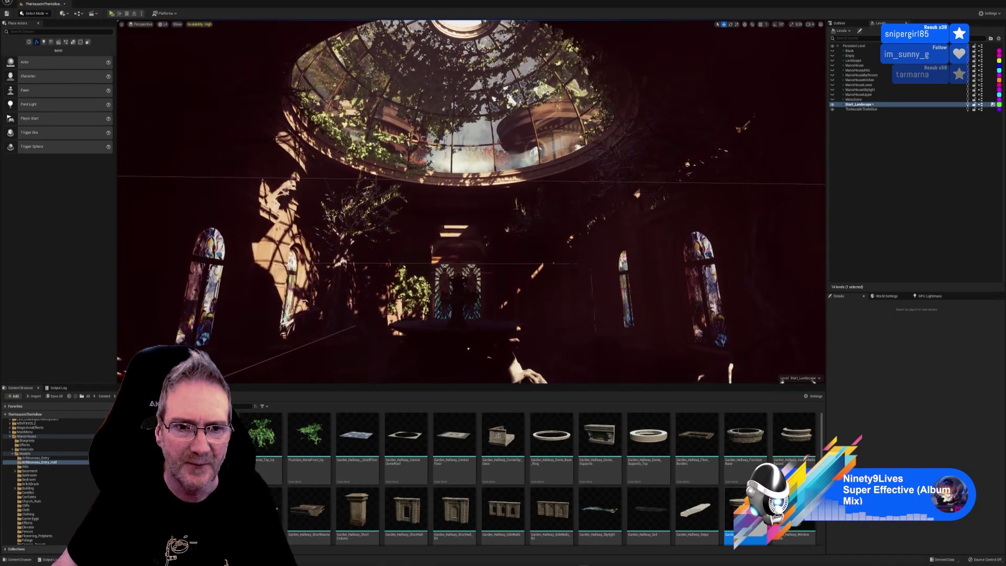
- Save all changes and save the current Start_Landscape level
click(23, 2)
click(39, 59)
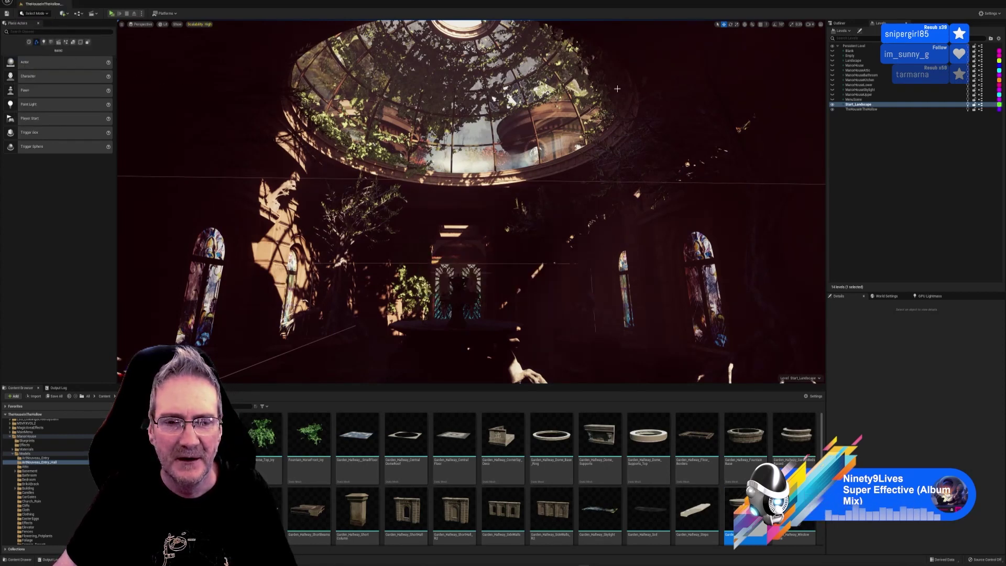
click(16, 3)
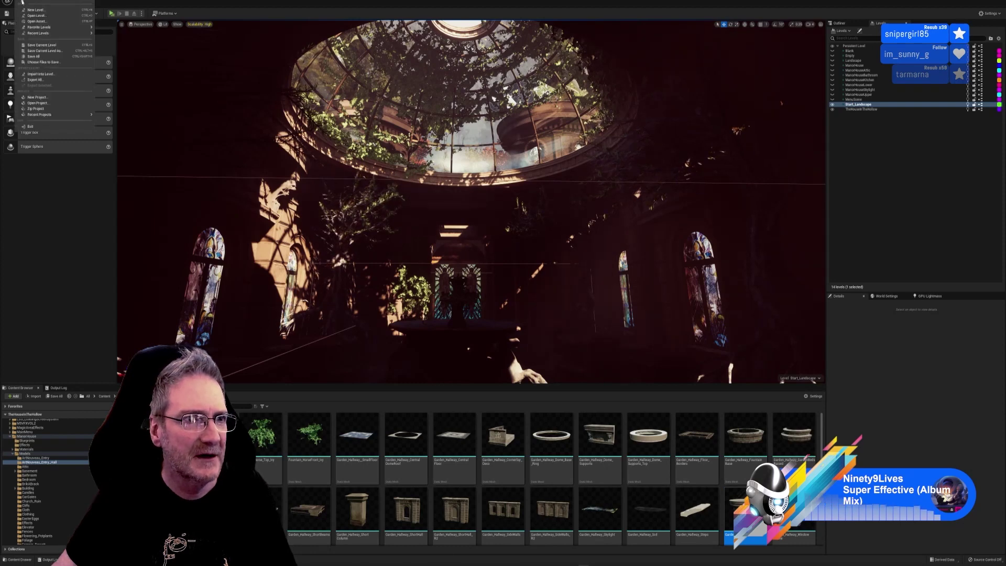
click(43, 48)
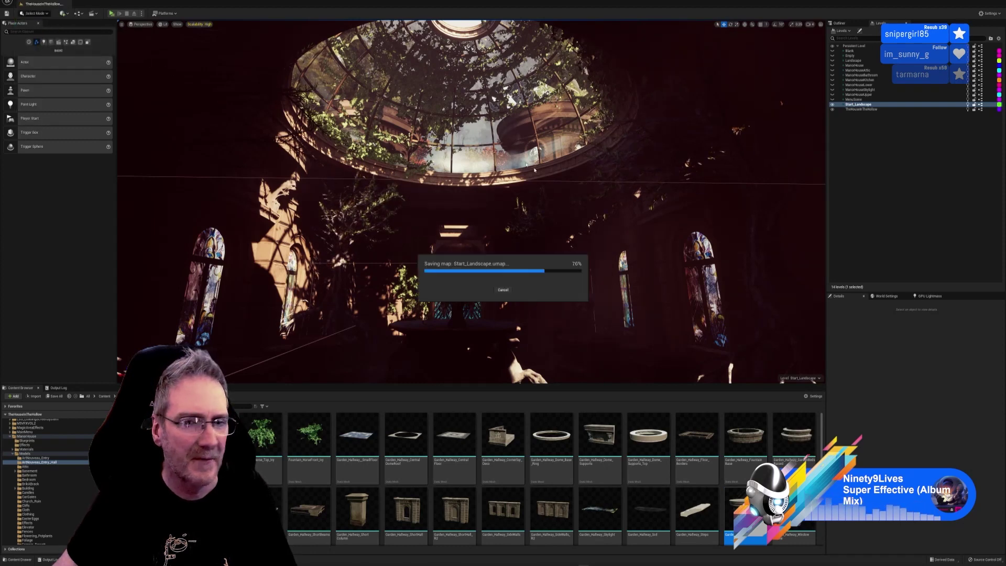